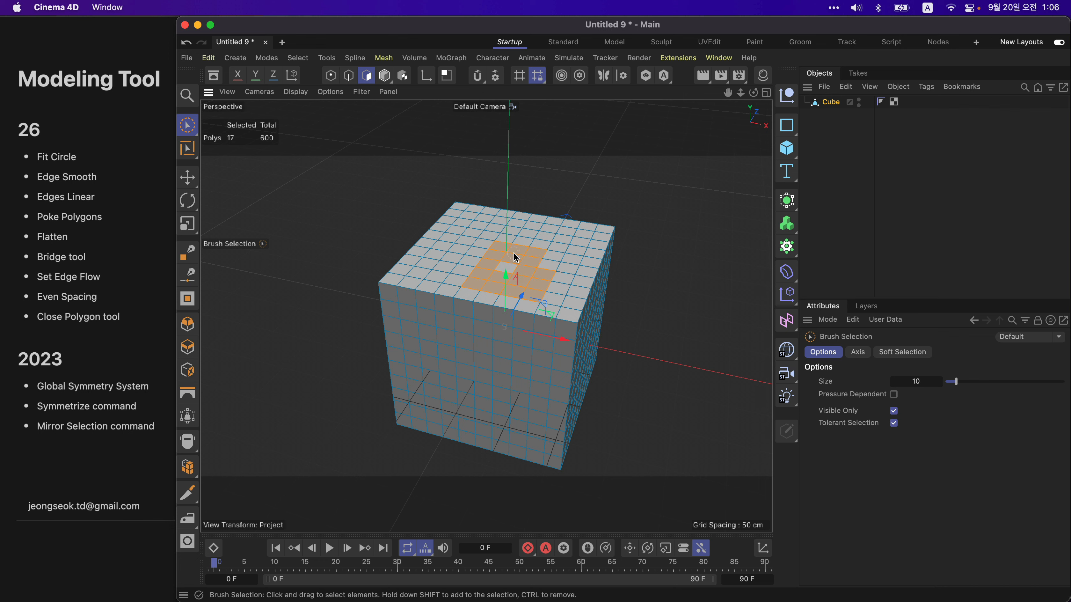
Step: Complete the 20-polygon patch selection on the cube's top face and shape it into a circle with Fit Circle
click(509, 269)
alt+drag(512, 270, 567, 249)
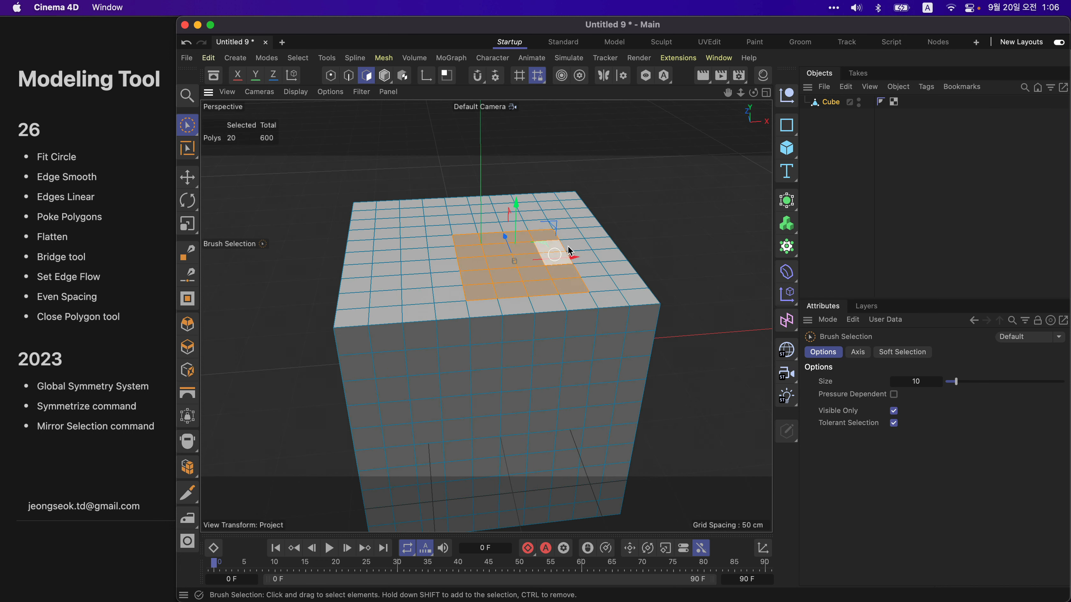
right_click(659, 207)
click(685, 523)
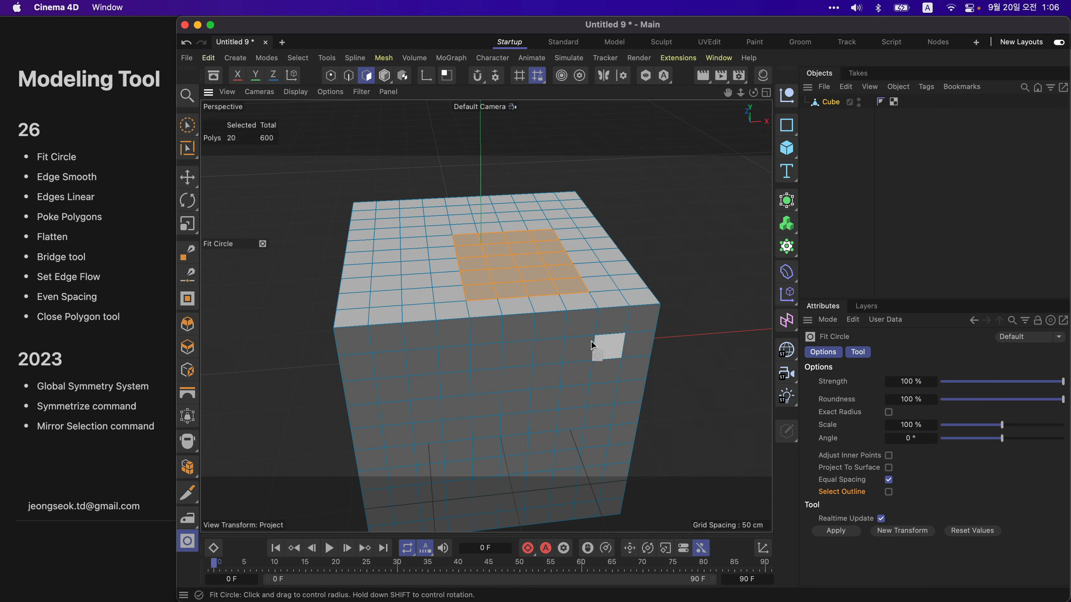
scroll(610, 354, up, 3)
click(835, 530)
scroll(621, 343, down, 5)
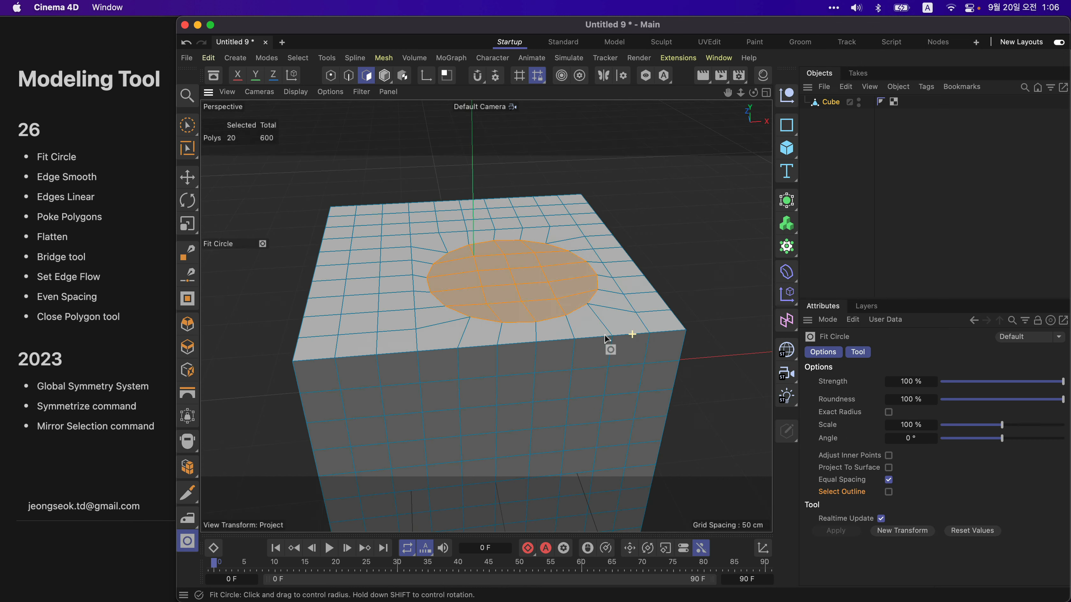
alt+drag(572, 309, 580, 271)
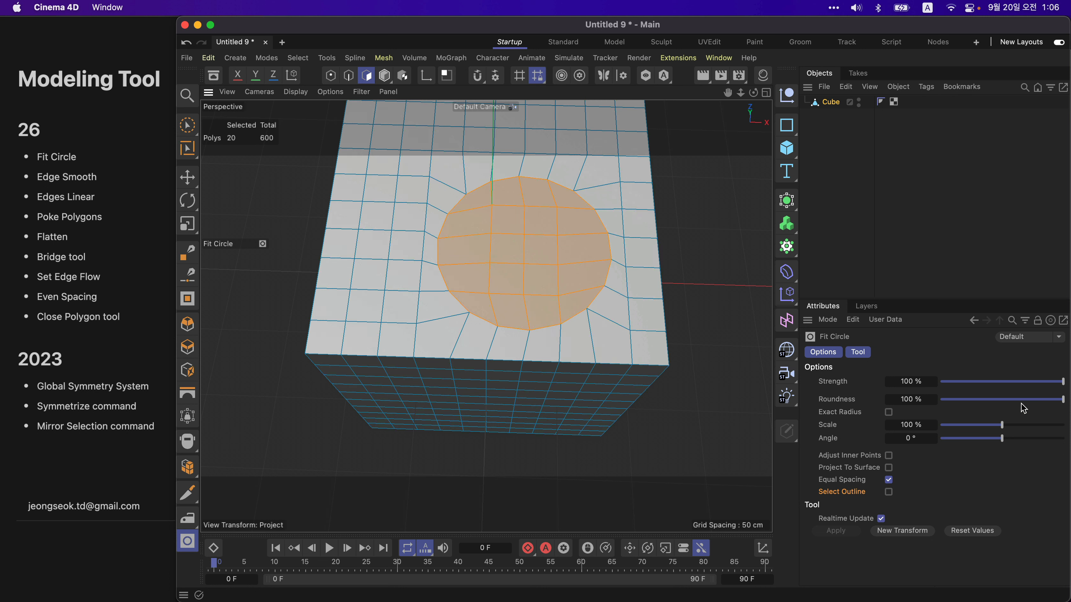
Step: Try the Roundness and Exact Radius options, and scale the fitted circle to about 77%
drag(1040, 388, 1066, 396)
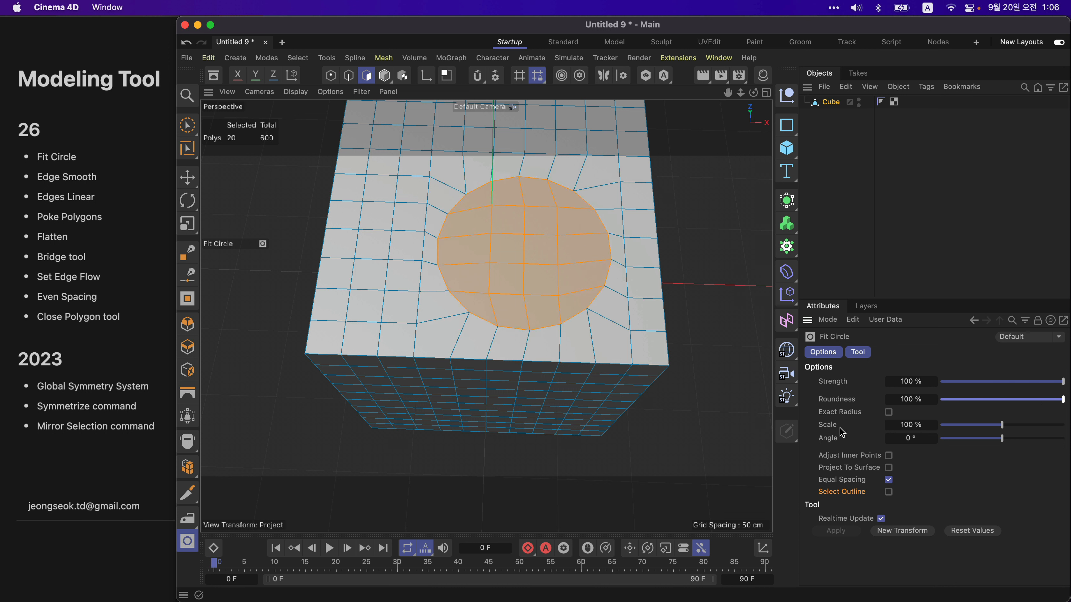
click(889, 412)
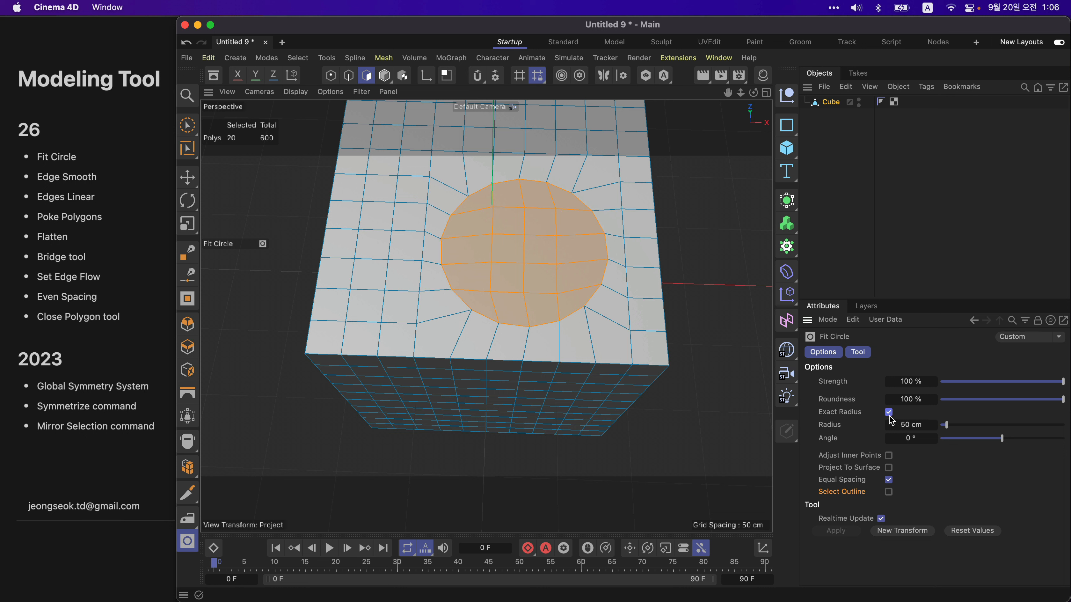
click(889, 412)
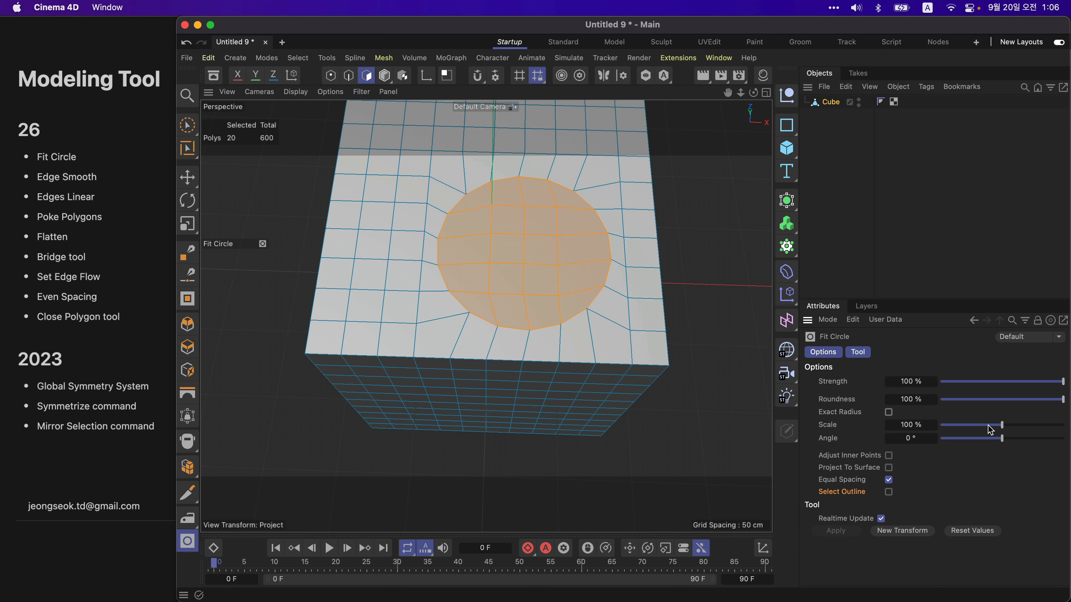
drag(991, 430, 988, 425)
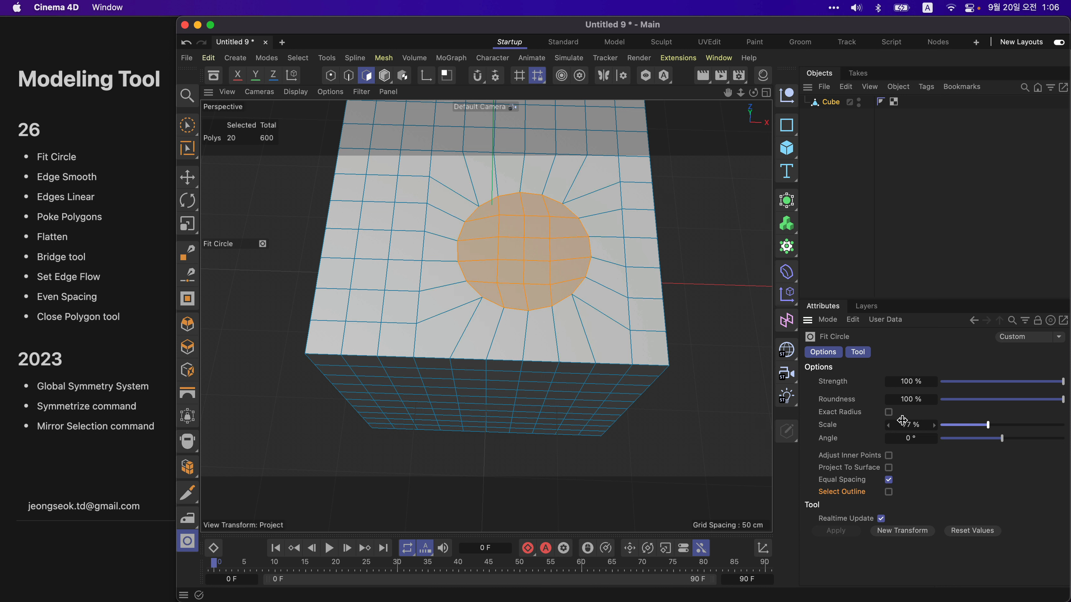
Step: Enable Exact Radius for the fitted circle on the top face and set its radius to 20 cm
click(889, 412)
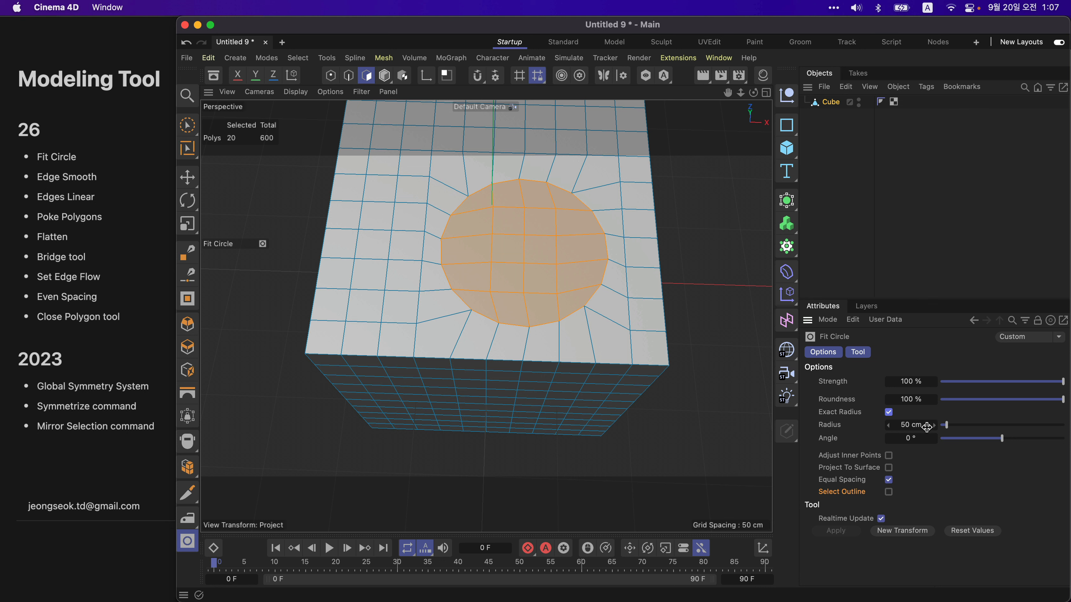
drag(949, 429, 948, 429)
drag(944, 425, 947, 425)
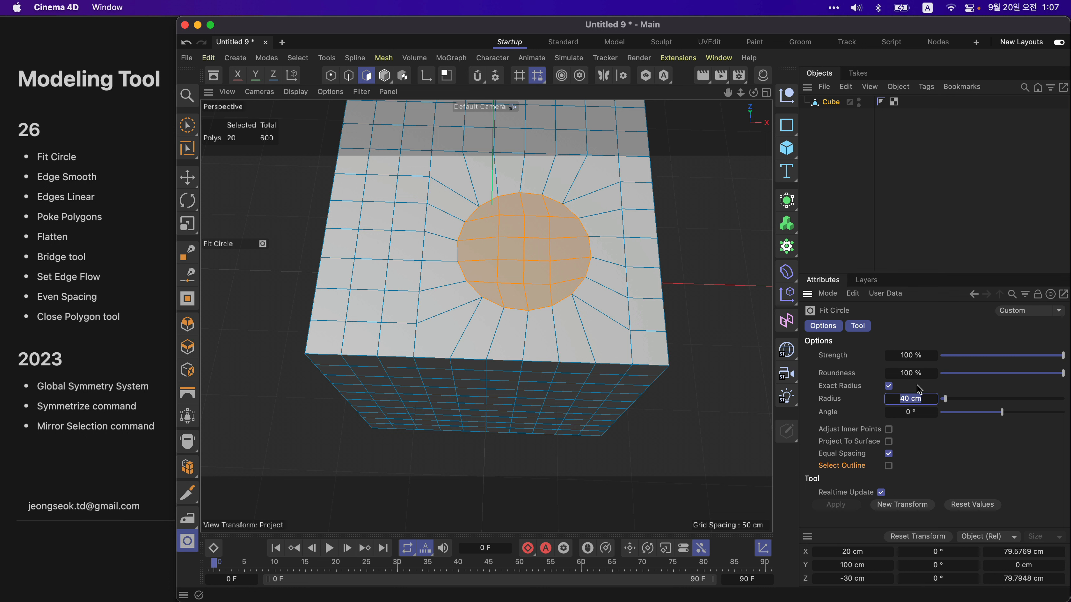
key(Return)
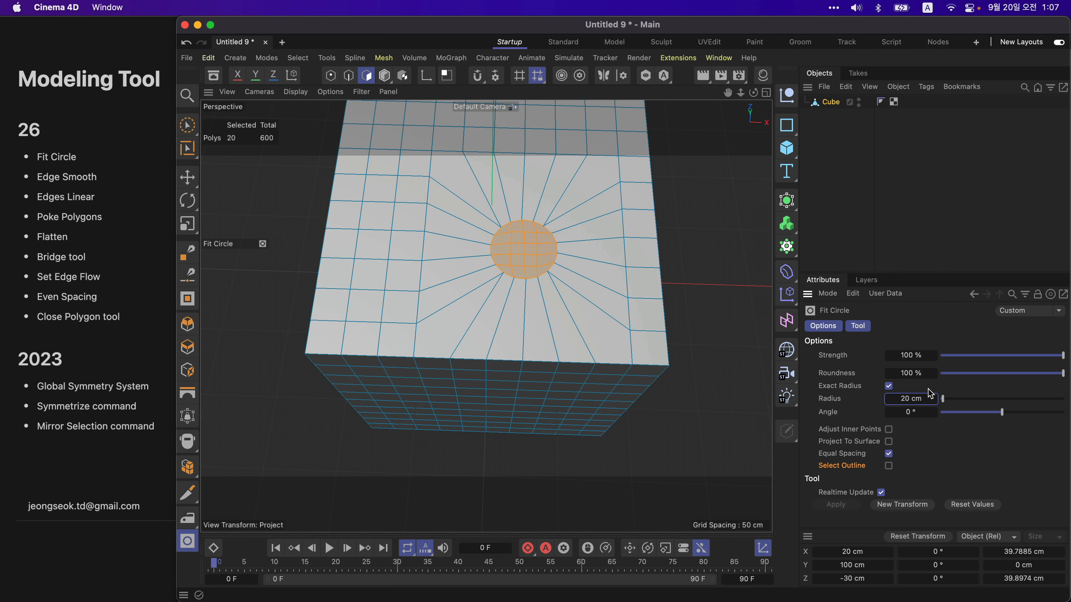
Step: Try an angle of -5° on the fitted circle and reset the angle to its default
click(888, 387)
mouse_move(1002, 422)
mouse_down()
mouse_move(974, 416)
mouse_move(1036, 416)
mouse_move(940, 419)
mouse_move(1043, 420)
mouse_move(994, 421)
mouse_up()
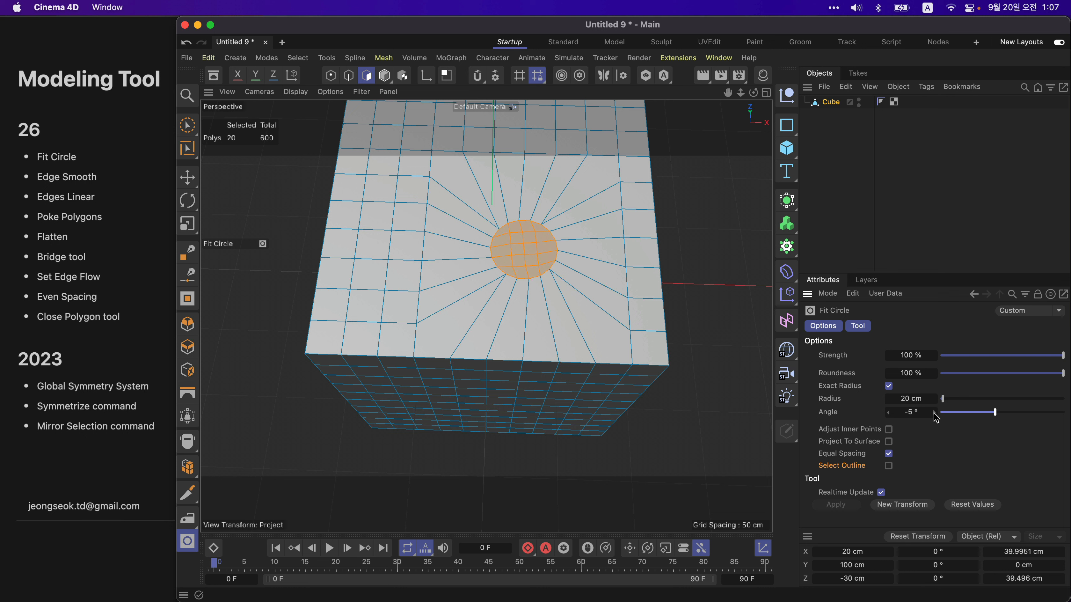
right_click(934, 413)
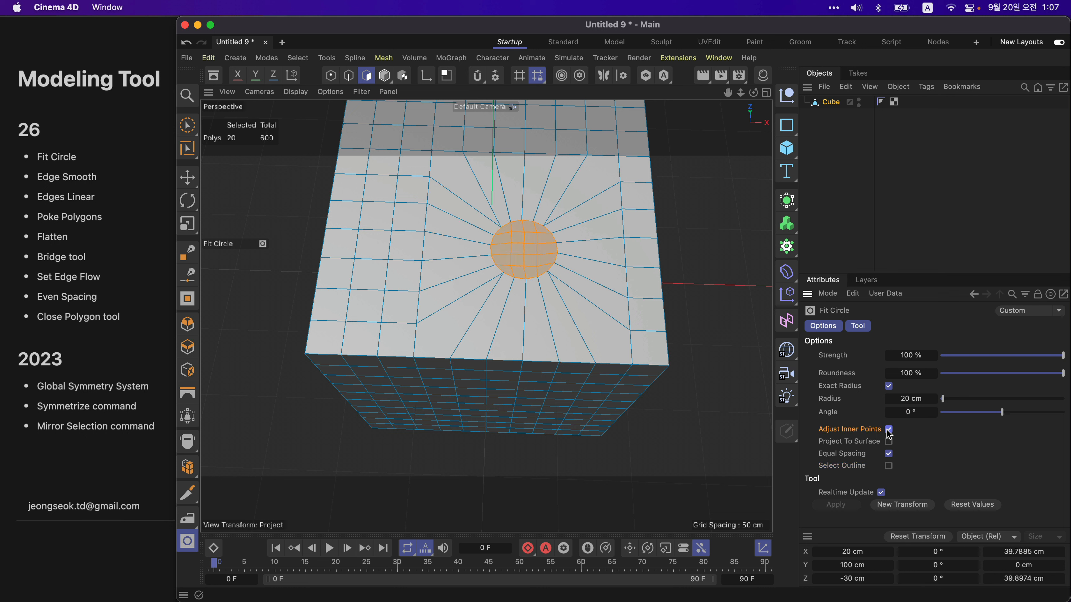
Step: Brush-select a block of 12 polygons wrapping over the cube's upper edge, from the top face onto the side face
mouse_move(691, 397)
alt+mouse_down()
mouse_move(670, 330)
mouse_move(568, 313)
mouse_move(721, 312)
mouse_move(617, 309)
alt+mouse_up()
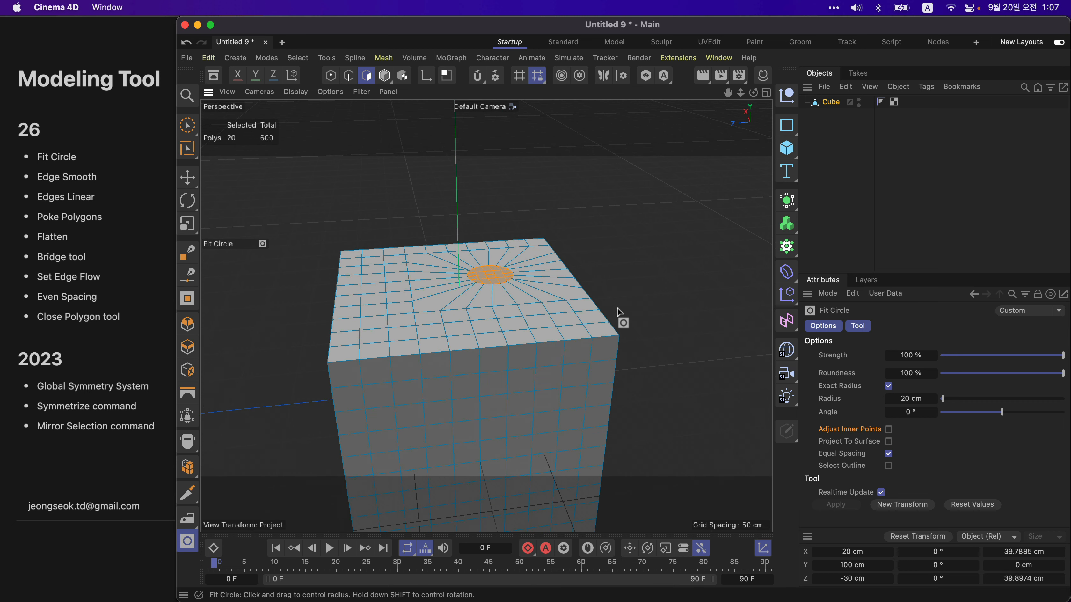
key(space)
drag(444, 365, 484, 347)
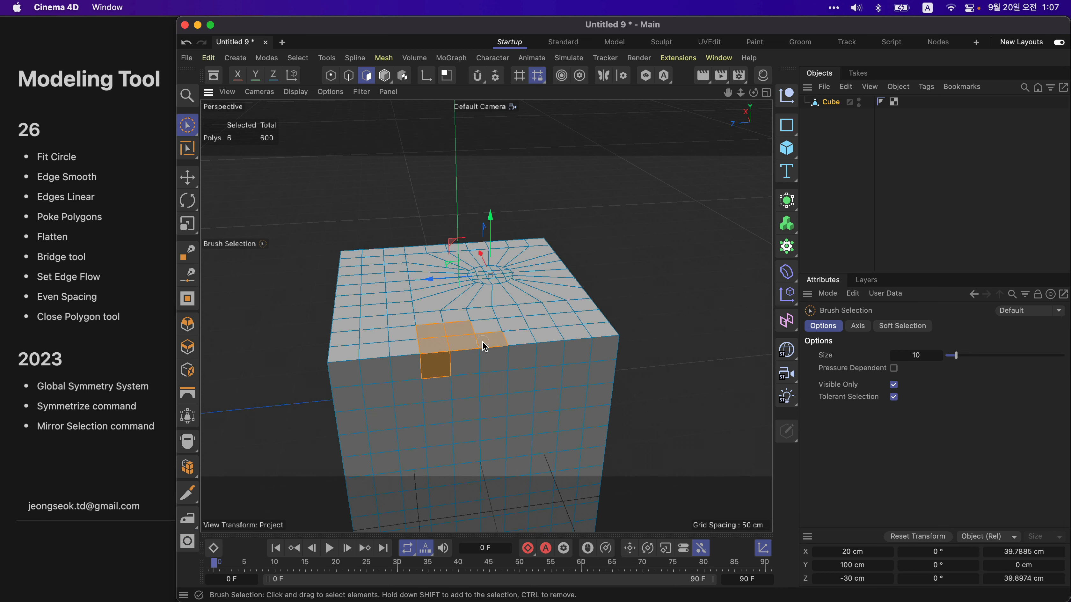
drag(451, 380, 454, 378)
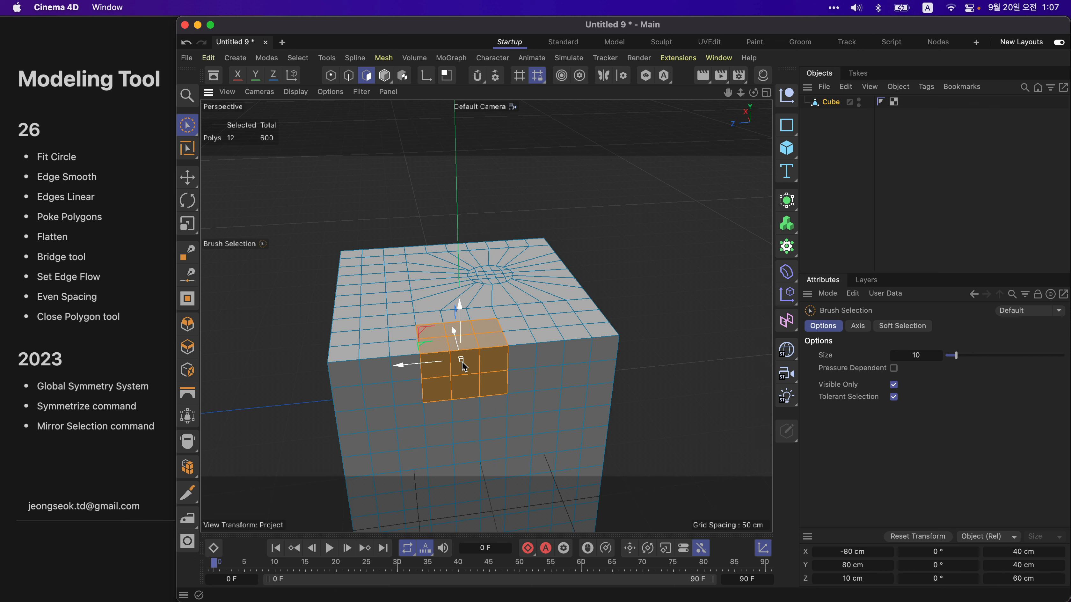
Step: Apply Fit Circle to the polygons wrapping over the cube's edge and enable Adjust Inner Points
right_click(461, 362)
click(634, 366)
right_click(638, 360)
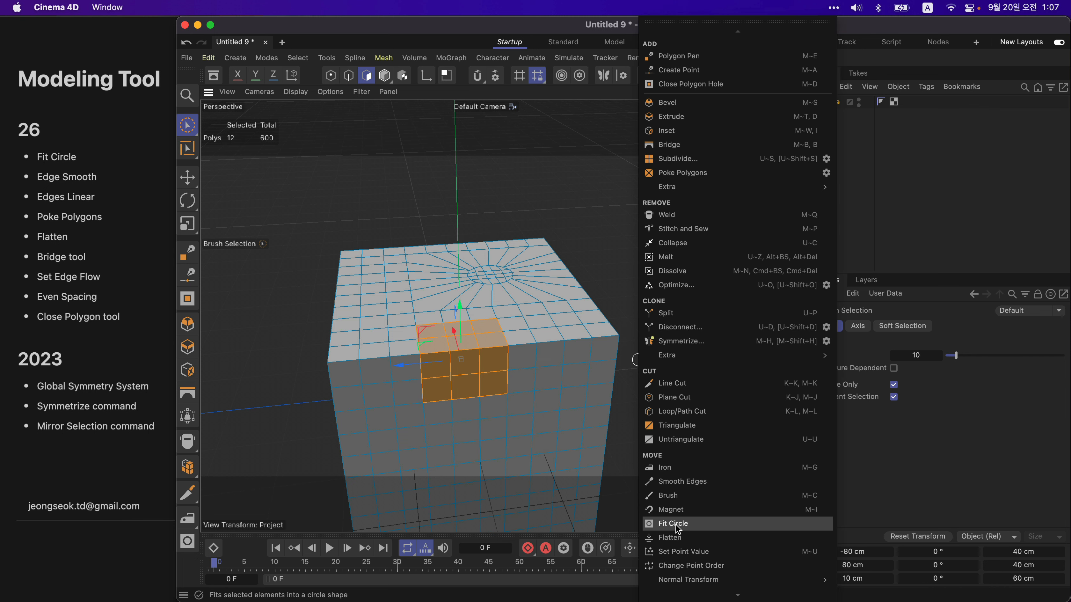
click(674, 523)
click(850, 506)
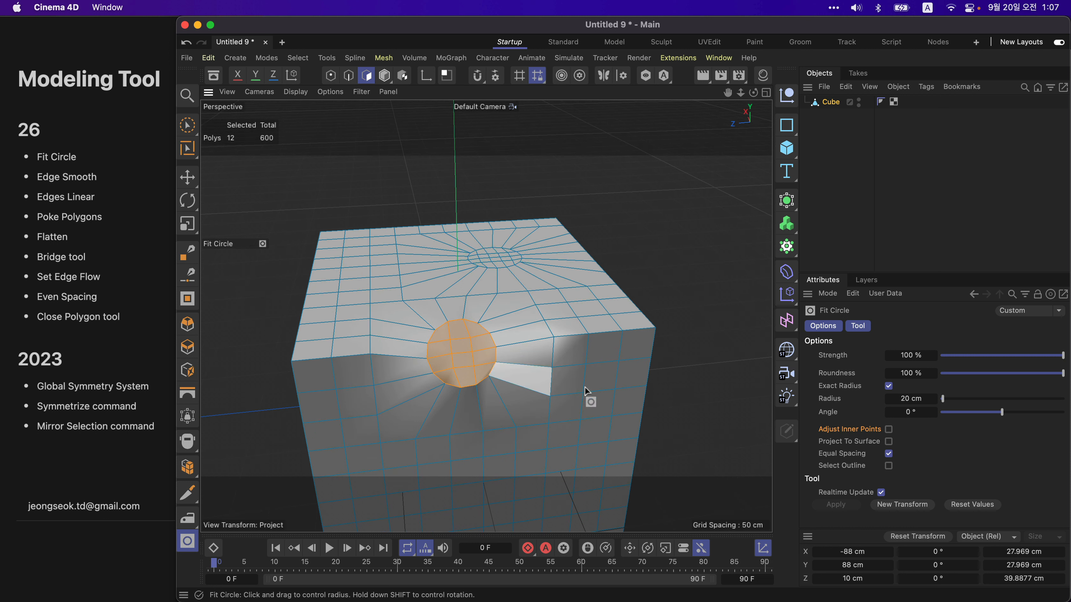
click(889, 430)
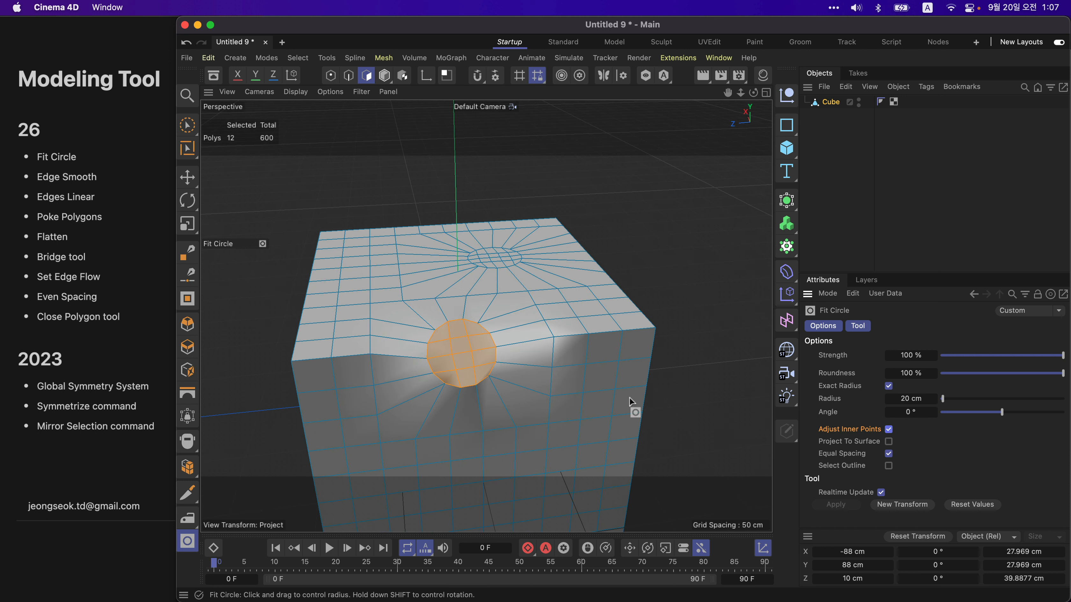
Step: Switch Adjust Inner Points and Equal Spacing off and back on to compare the edge circle's mesh
scroll(463, 345, up, 2)
alt+middle_drag(453, 332, 487, 330)
mouse_move(486, 330)
alt+mouse_down()
mouse_move(487, 368)
mouse_move(517, 364)
mouse_move(539, 319)
mouse_move(522, 332)
mouse_move(492, 313)
alt+mouse_up()
scroll(515, 358, up, 3)
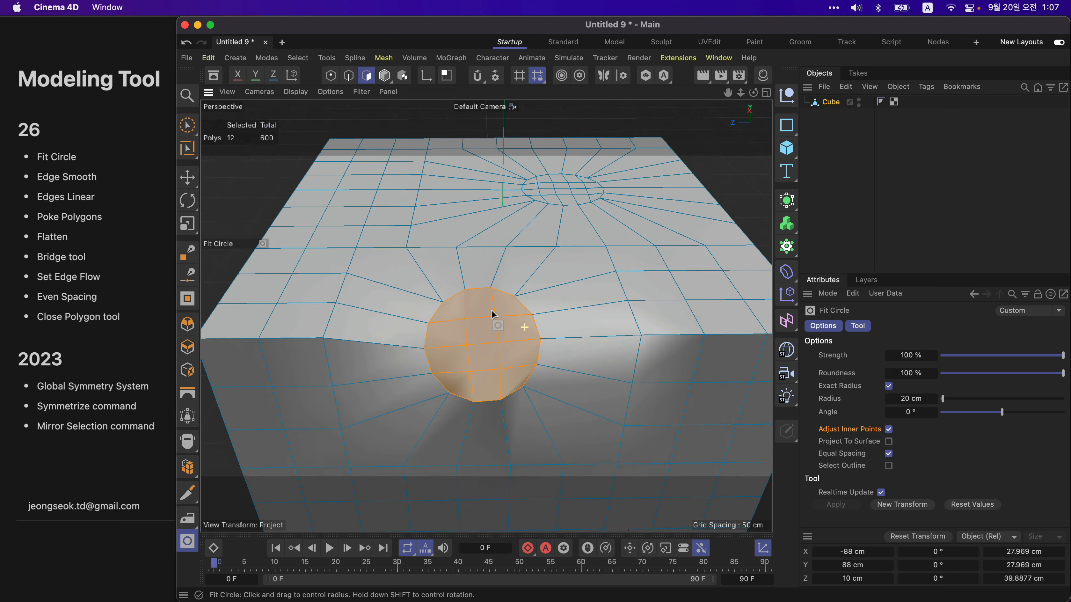
click(889, 429)
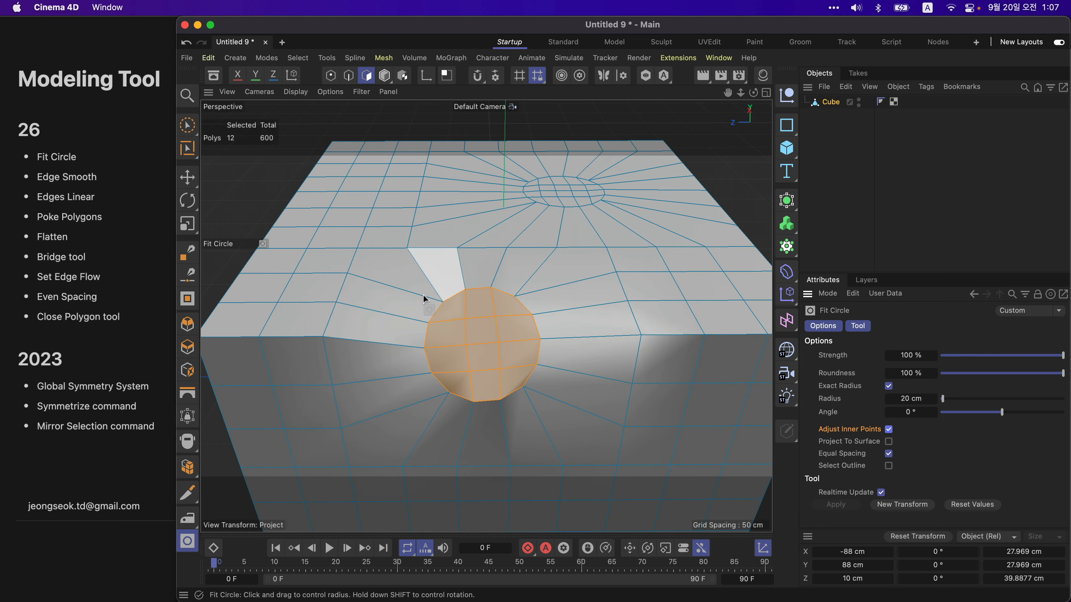
alt+drag(493, 300, 564, 369)
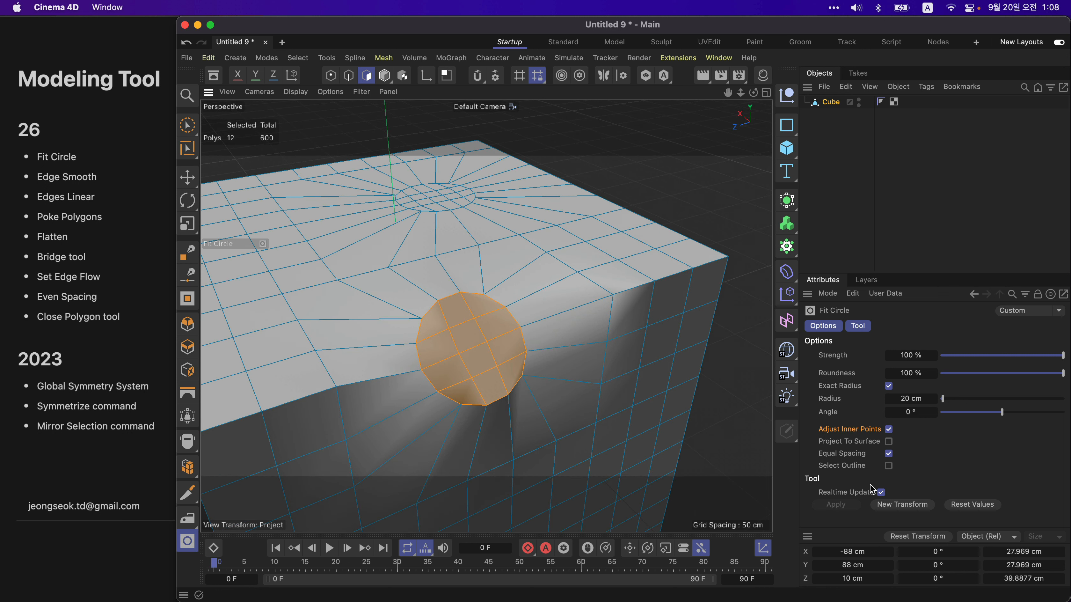
click(889, 453)
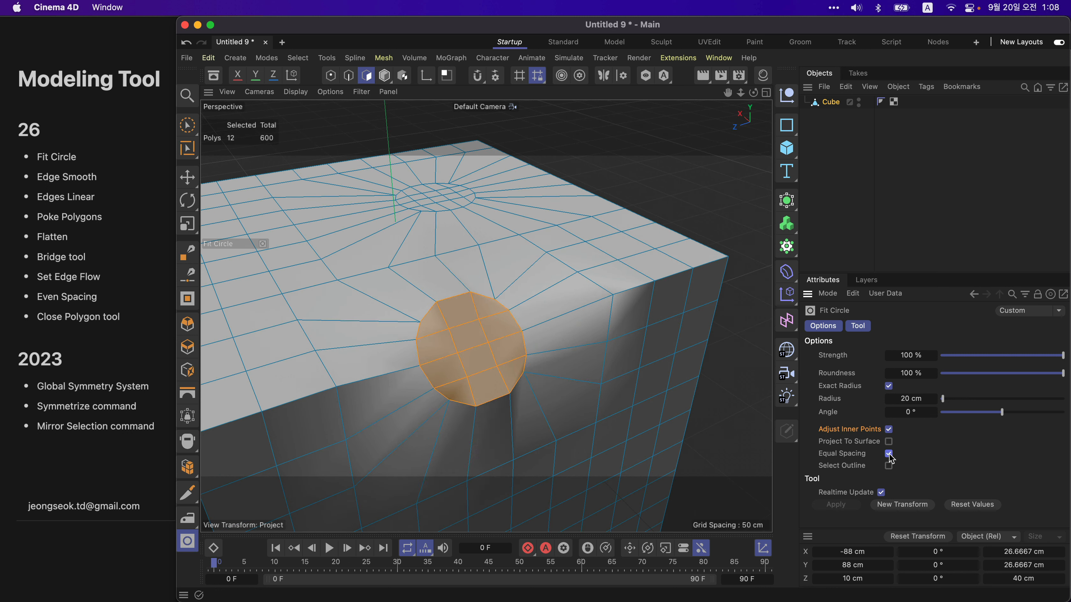
click(889, 454)
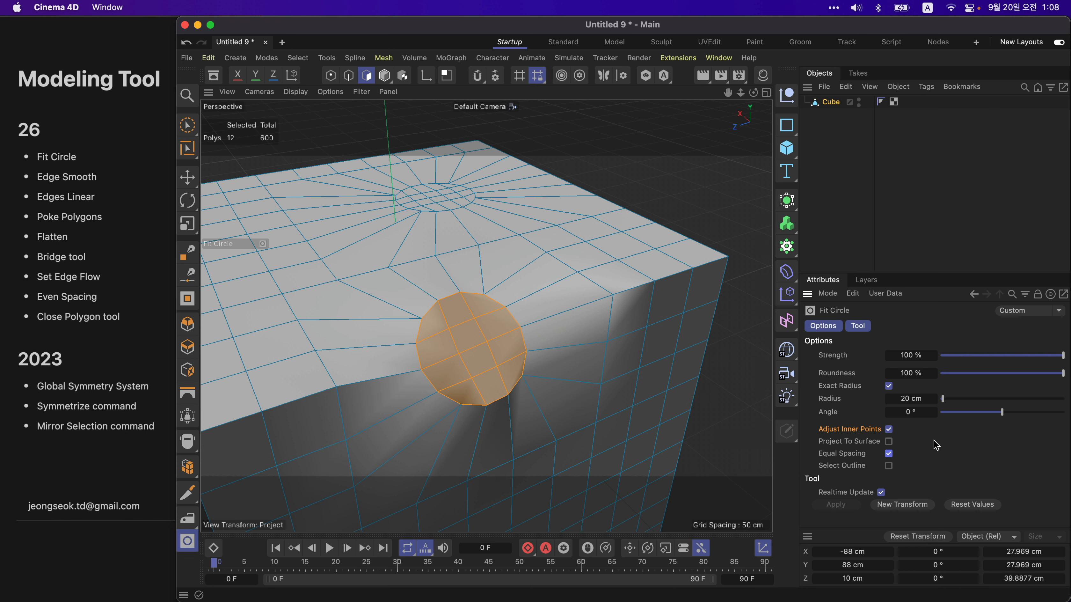
Step: Switch Project To Surface on and off to compare the flat circle with one following the cube's edge
click(859, 444)
alt+drag(635, 395, 624, 411)
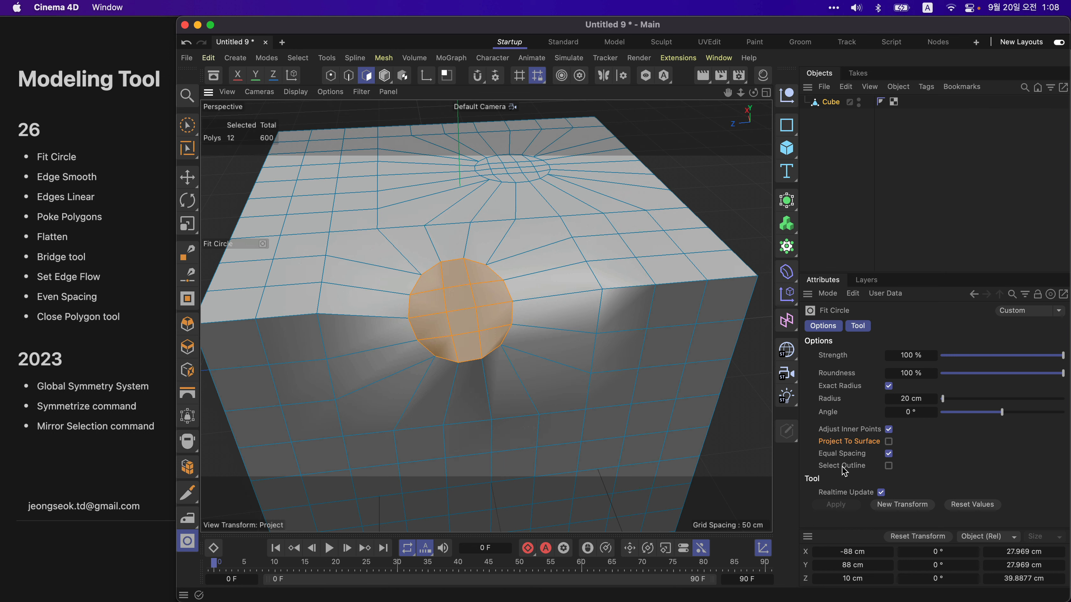
click(888, 441)
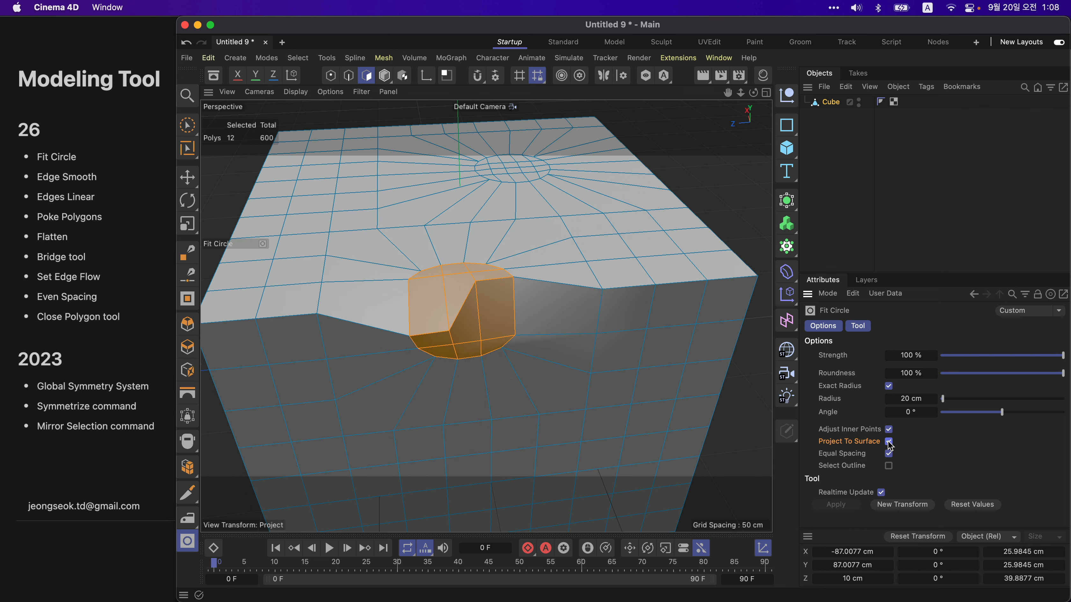
click(888, 441)
alt+drag(653, 354, 554, 335)
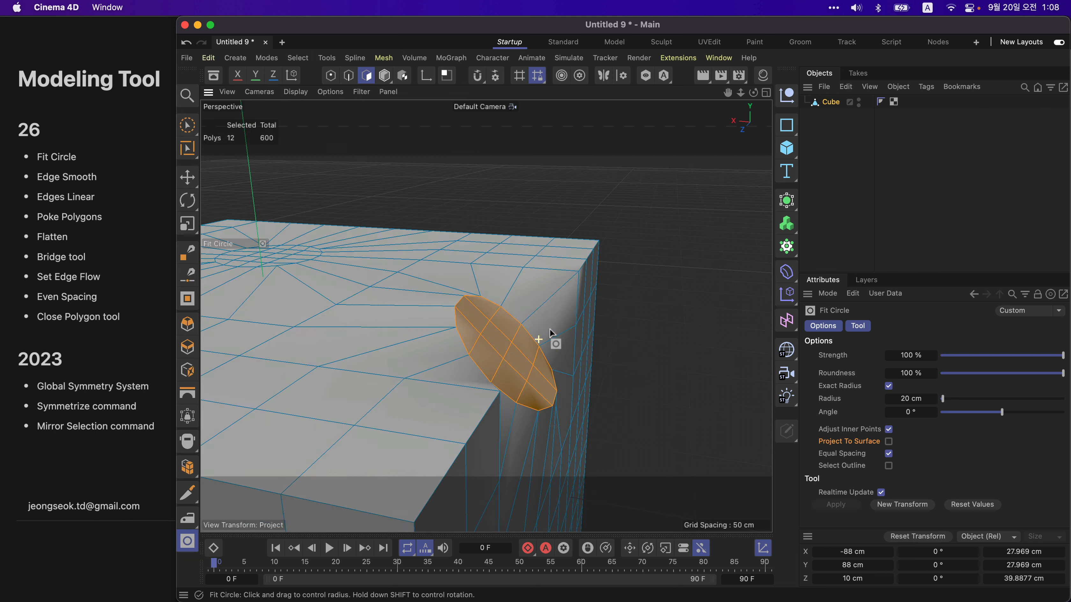
click(889, 441)
alt+drag(465, 303, 475, 301)
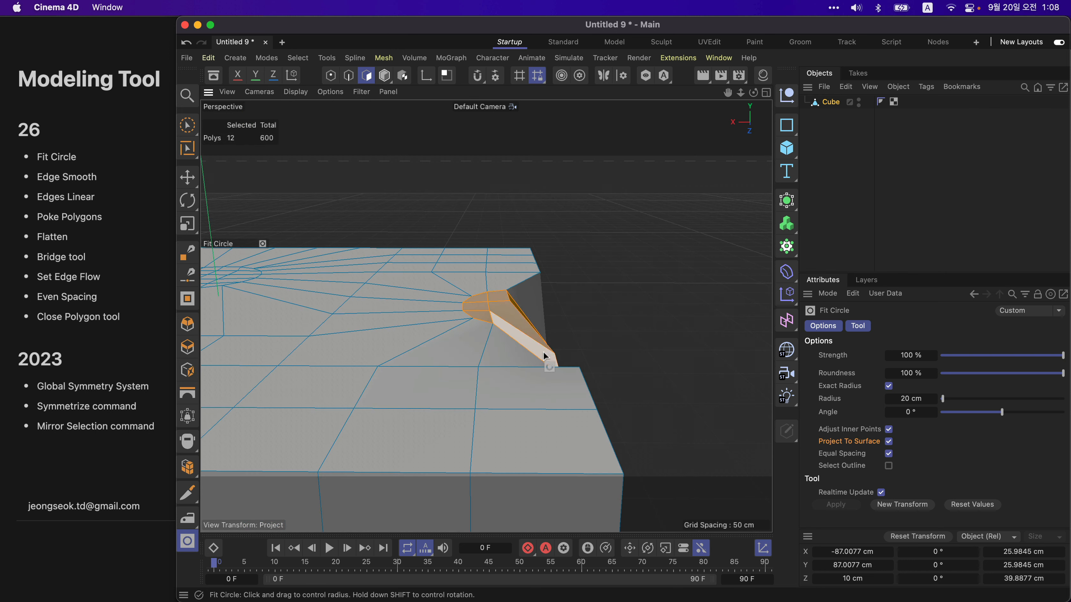
alt+drag(543, 351, 503, 386)
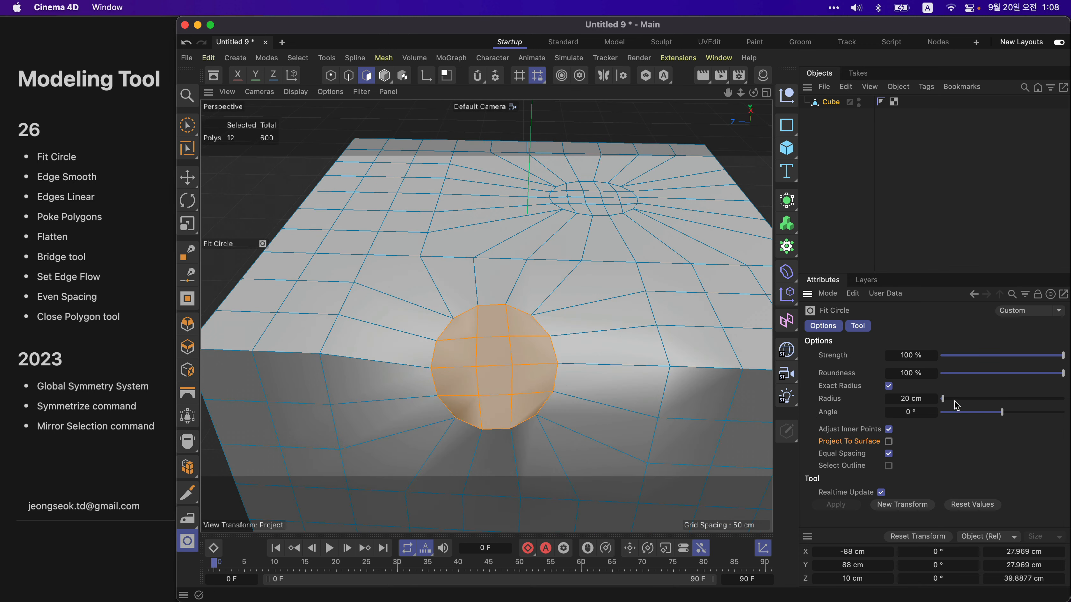
Step: Try a radius of 39 cm on the edge circle and toggle Project To Surface at that size
drag(943, 399, 945, 399)
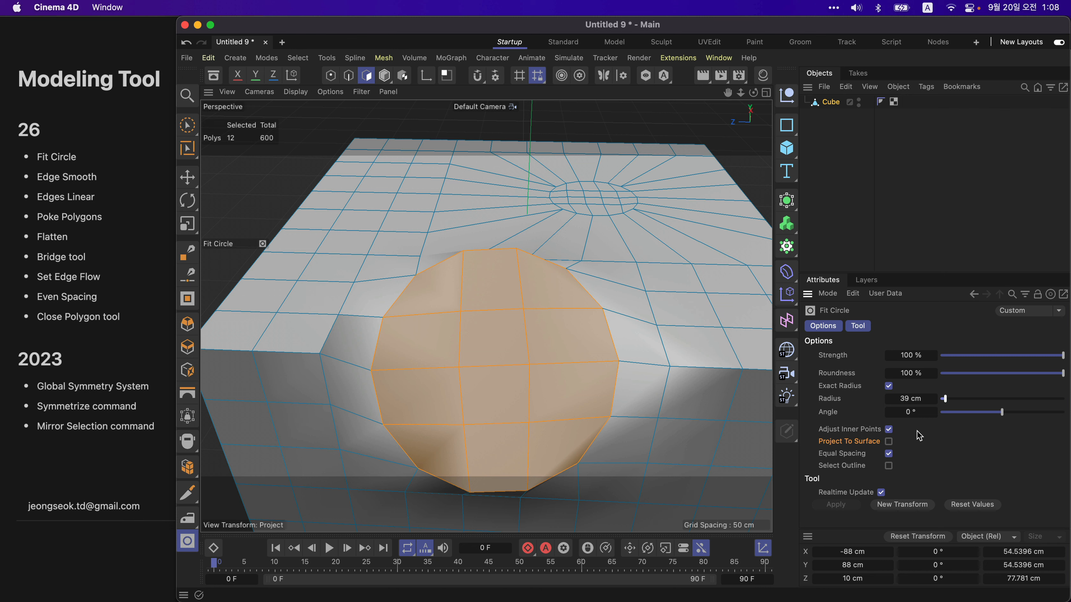
click(889, 442)
alt+drag(624, 387, 685, 367)
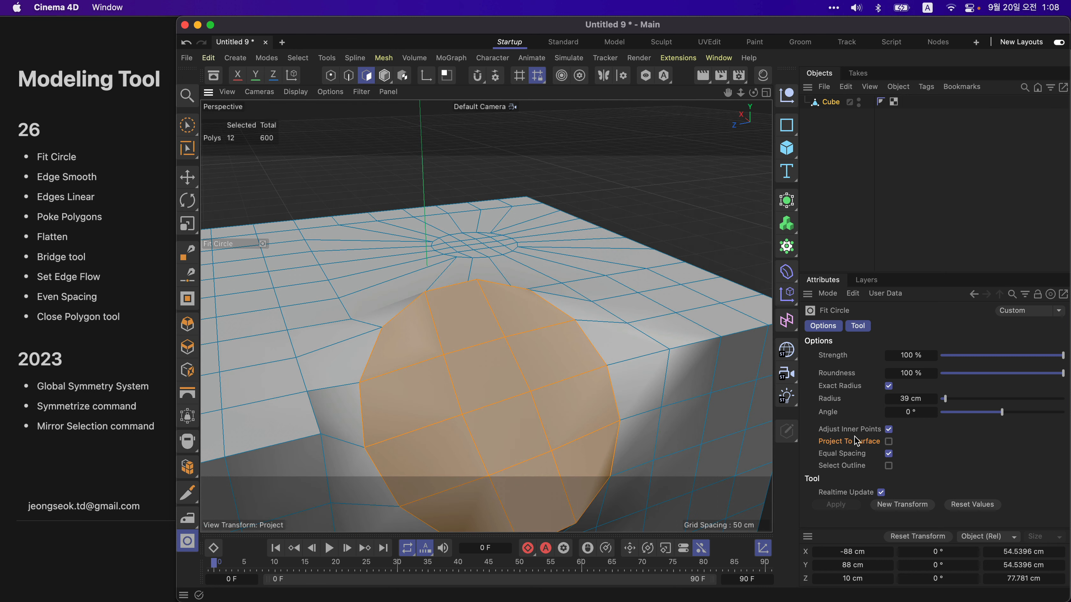
Step: Reset the Fit Circle values, keeping Adjust Inner Points enabled, and set the edge circle's scale to 74%
click(973, 504)
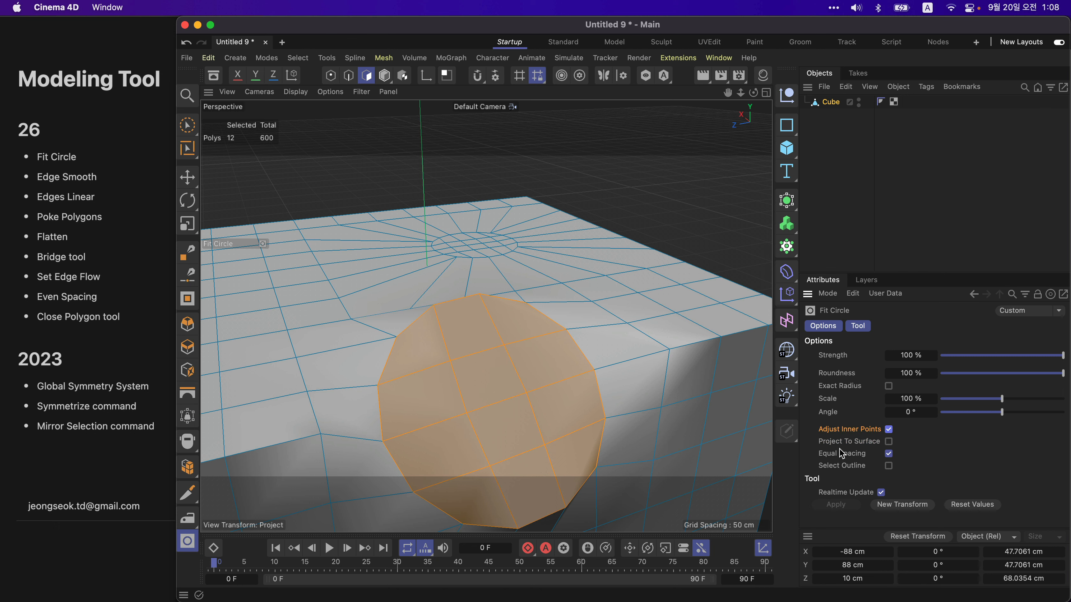
alt+drag(625, 450, 606, 438)
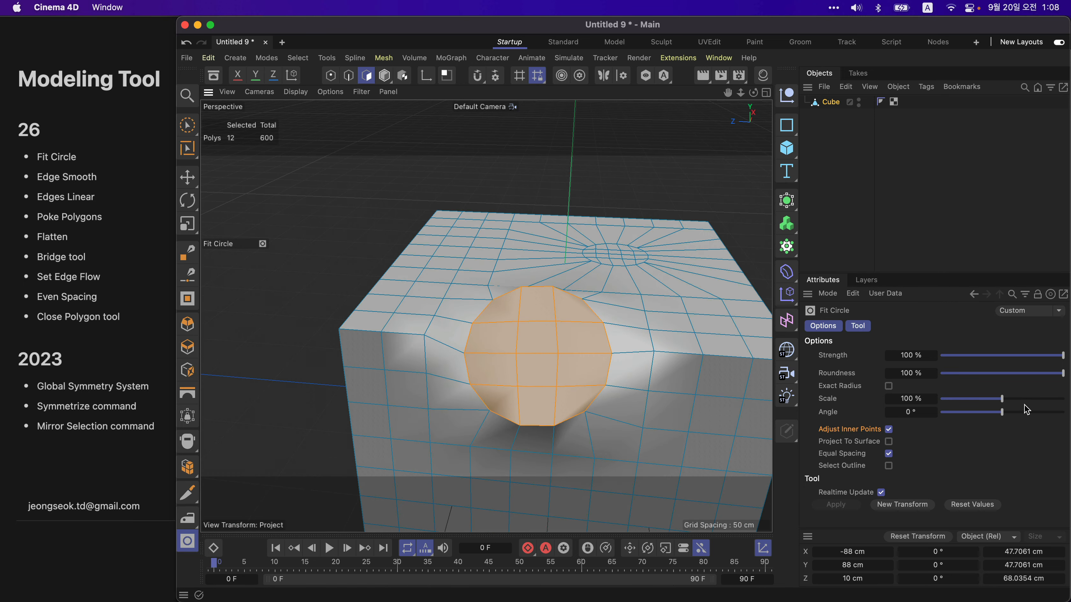
drag(1000, 399, 986, 399)
alt+drag(595, 339, 675, 335)
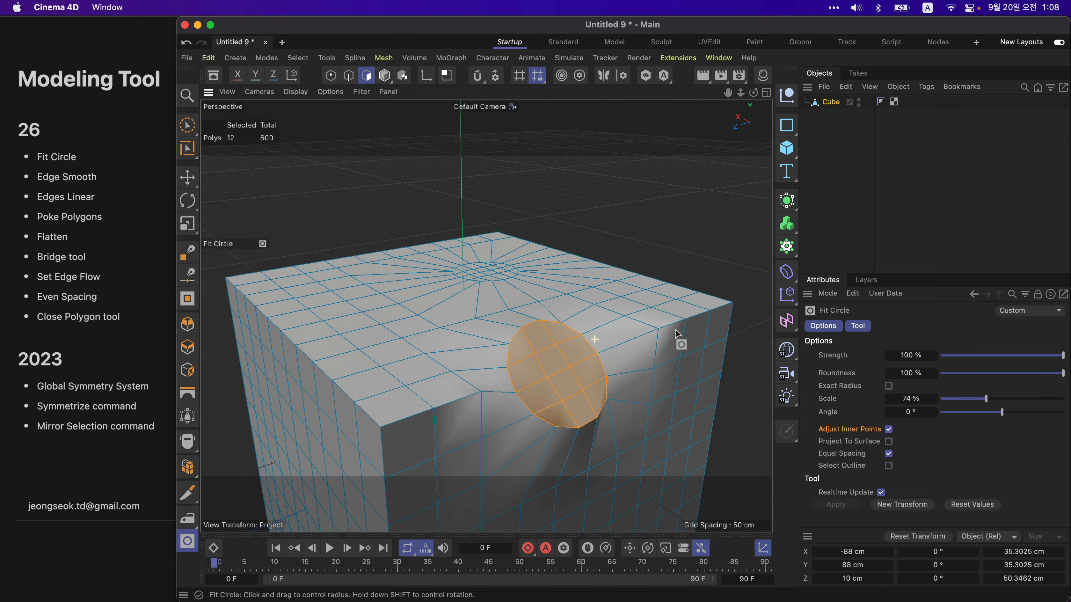
Step: Extrude the circular polygon selection diagonally outward from the cube's edge to form a cylindrical stub
key(d)
alt+drag(606, 336, 678, 340)
key(super+z)
scroll(678, 340, down, 3)
alt+drag(677, 340, 707, 306)
alt+drag(707, 306, 476, 325)
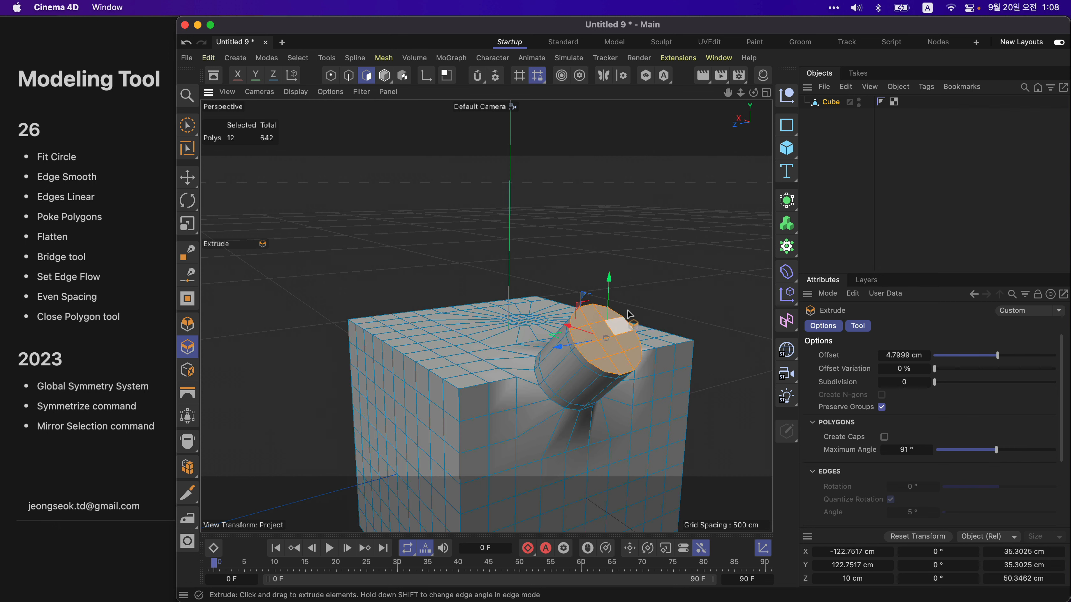
Step: Inset the stub's end polygons by about 6.7 cm and place the cube under a Subdivision Surface
key(i)
drag(640, 310, 641, 310)
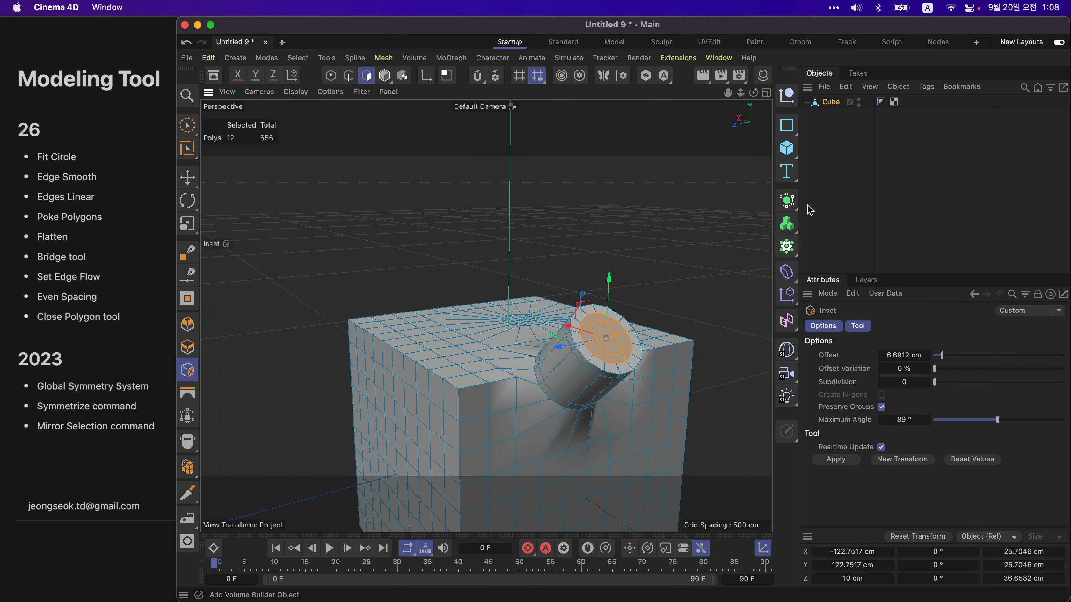
alt+click(787, 200)
mouse_move(677, 236)
alt+mouse_down()
mouse_move(485, 313)
mouse_move(495, 295)
alt+mouse_up()
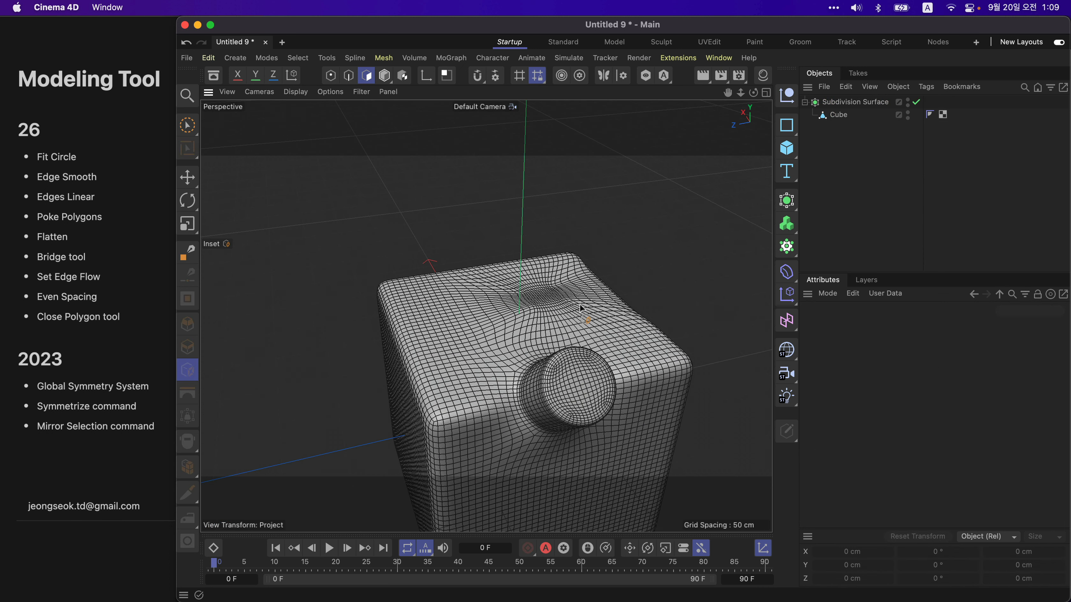
Step: Switch the viewport to Gouraud shading without lines and select the cube under the Subdivision Surface
key(n)
key(a)
mouse_move(549, 344)
alt+mouse_down()
mouse_move(559, 385)
mouse_move(605, 366)
mouse_move(658, 375)
mouse_move(766, 182)
alt+mouse_up()
click(826, 120)
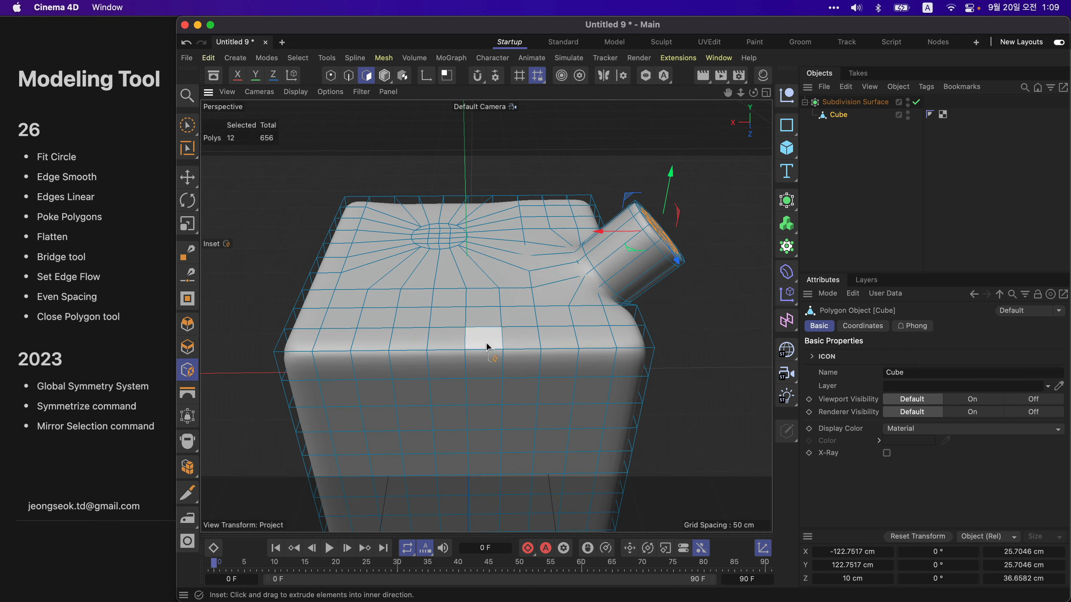
Step: Select a rounded patch of points straddling another upper edge of the cube with Brush Selection
mouse_move(487, 344)
alt+mouse_down()
mouse_move(514, 302)
mouse_move(448, 336)
mouse_move(527, 291)
alt+mouse_up()
key(space)
click(584, 289)
key(Return)
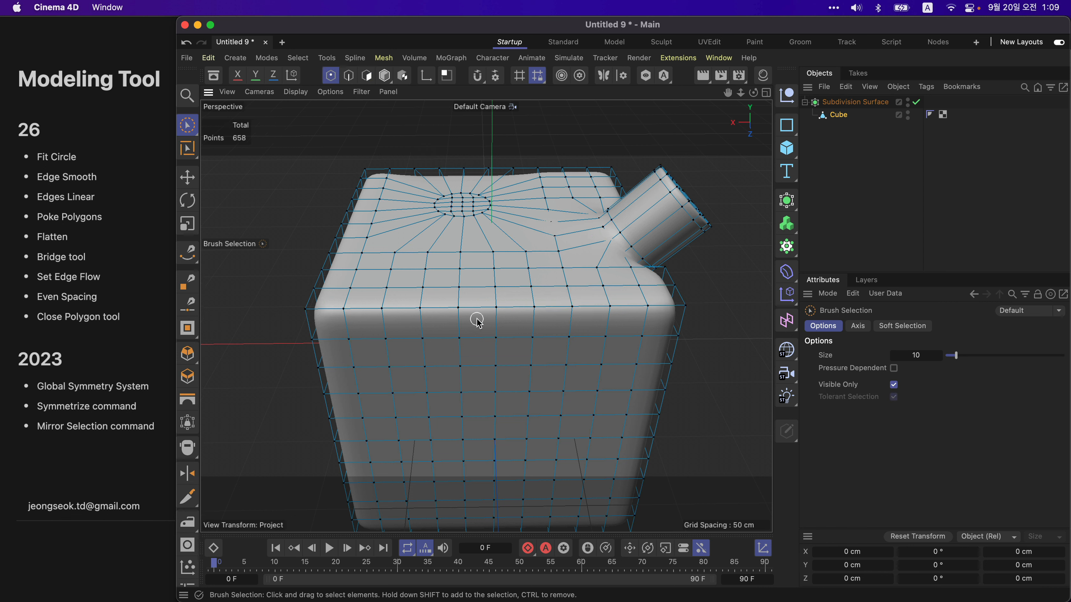
middle_drag(460, 327, 484, 330)
mouse_move(502, 323)
mouse_down()
mouse_move(476, 317)
mouse_move(507, 311)
mouse_up()
Step: Apply Fit Circle at 74% scale to the selected points across the cube's edge
key(m)
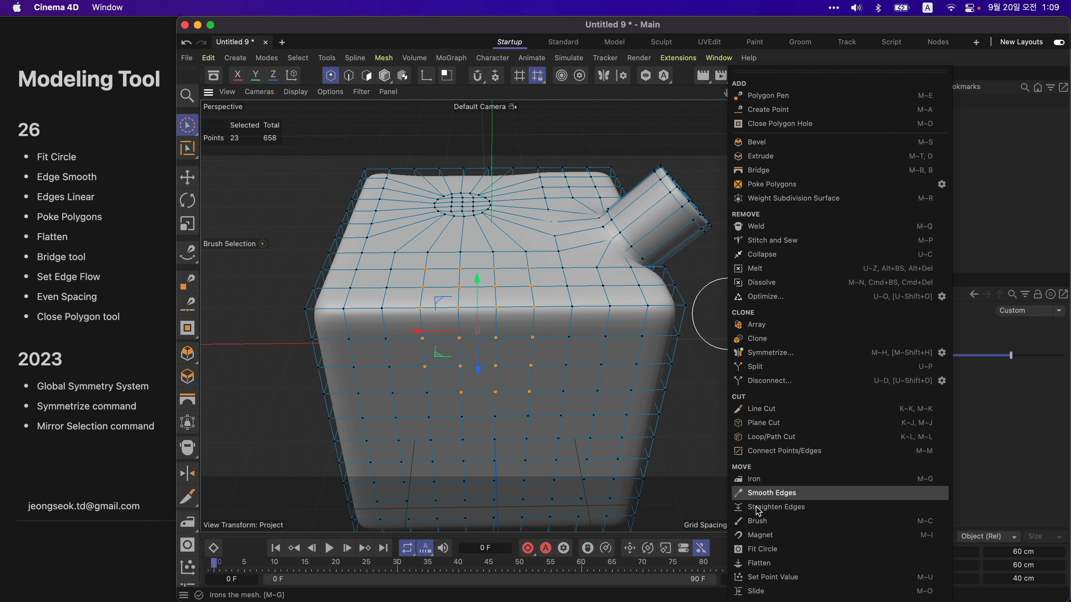
click(758, 548)
click(840, 503)
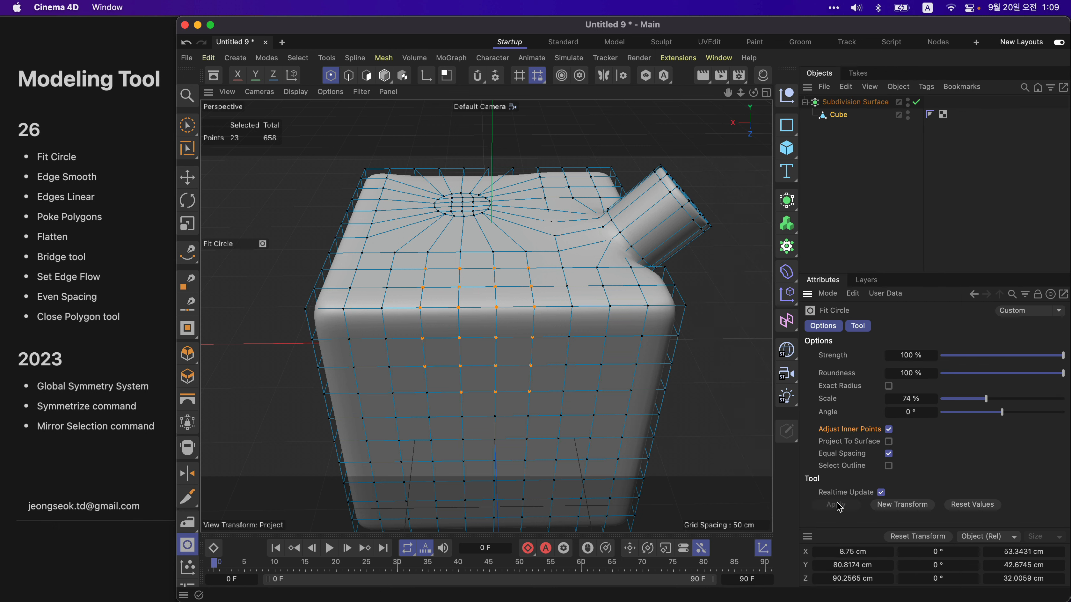
alt+drag(583, 380, 638, 351)
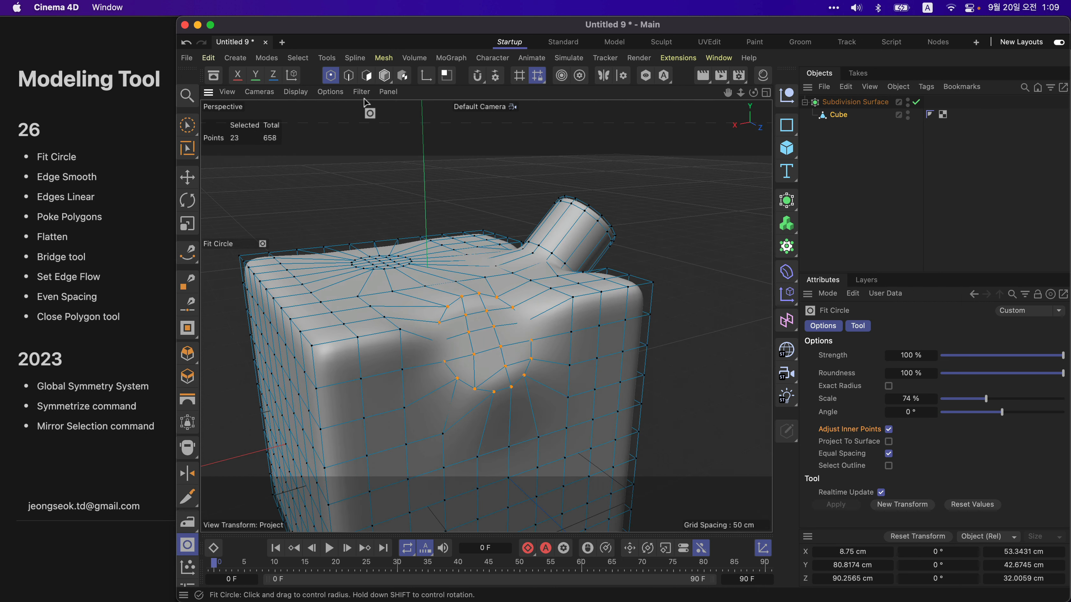
Step: Extrude the circular polygons diagonally outward from the edge and inset the end face by about 4.2 cm
click(367, 75)
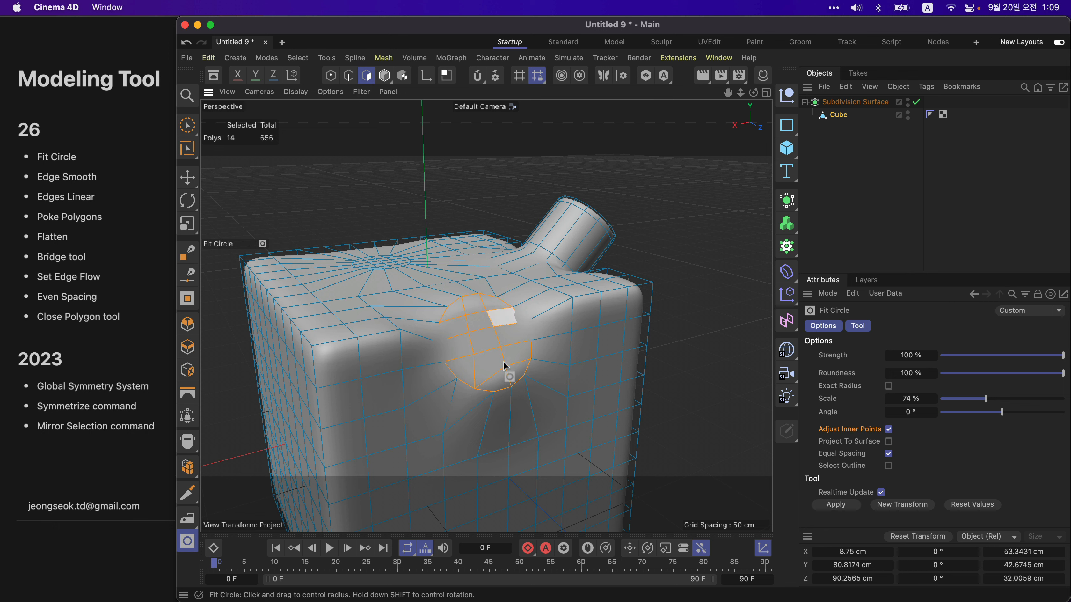
alt+drag(501, 316, 709, 306)
key(d)
key(i)
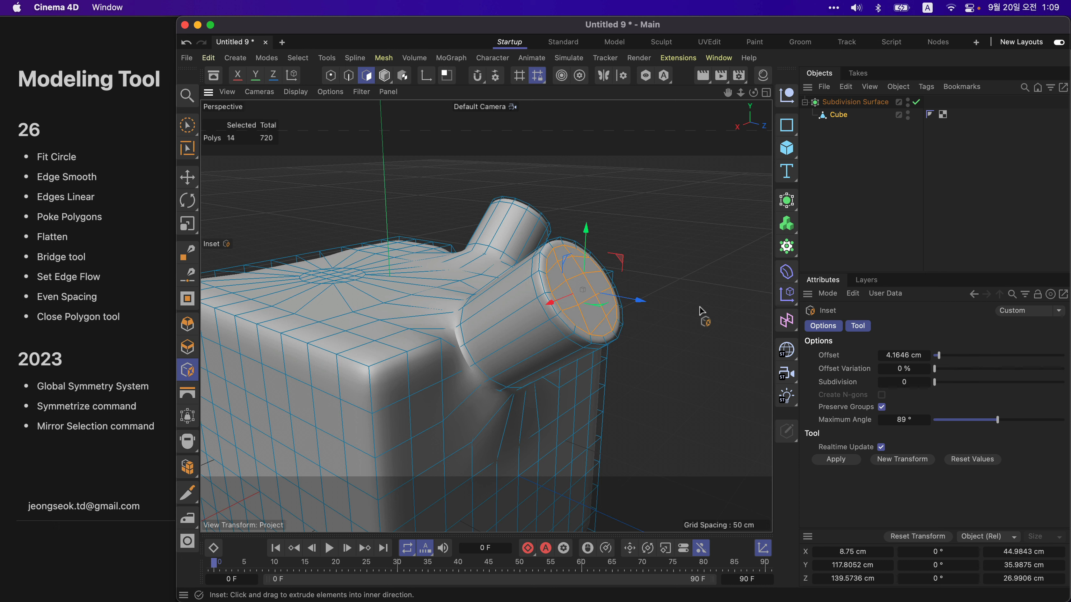
Step: Clear the selection and brush-select a rounded patch of edges on a flat side face of the cube
key(super+shift+a)
mouse_move(594, 283)
alt+mouse_down()
mouse_move(540, 294)
mouse_move(593, 285)
mouse_move(583, 270)
alt+mouse_up()
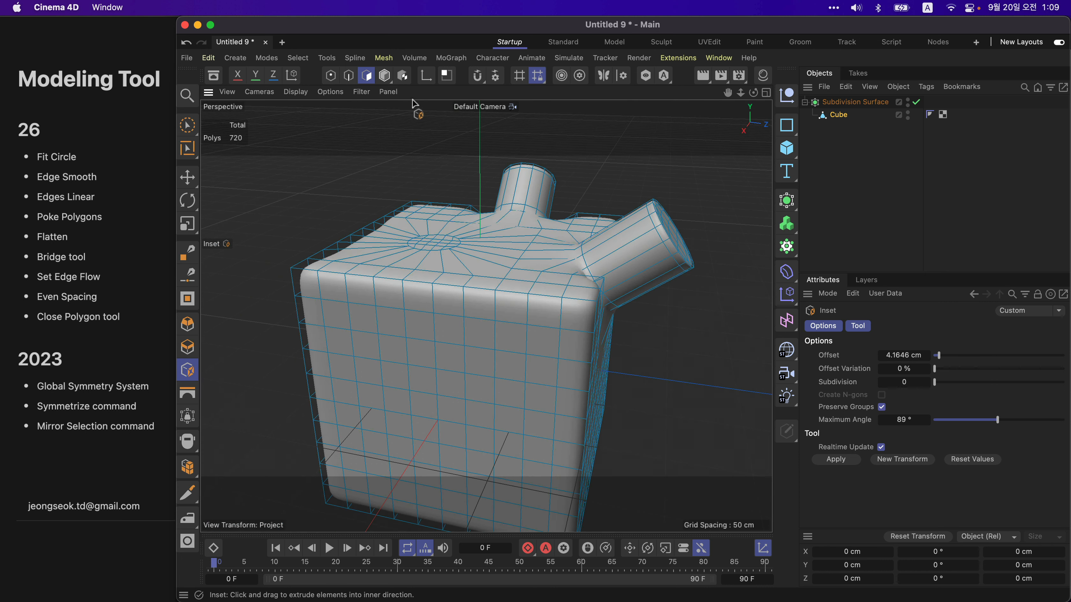
click(348, 75)
alt+drag(430, 286, 457, 261)
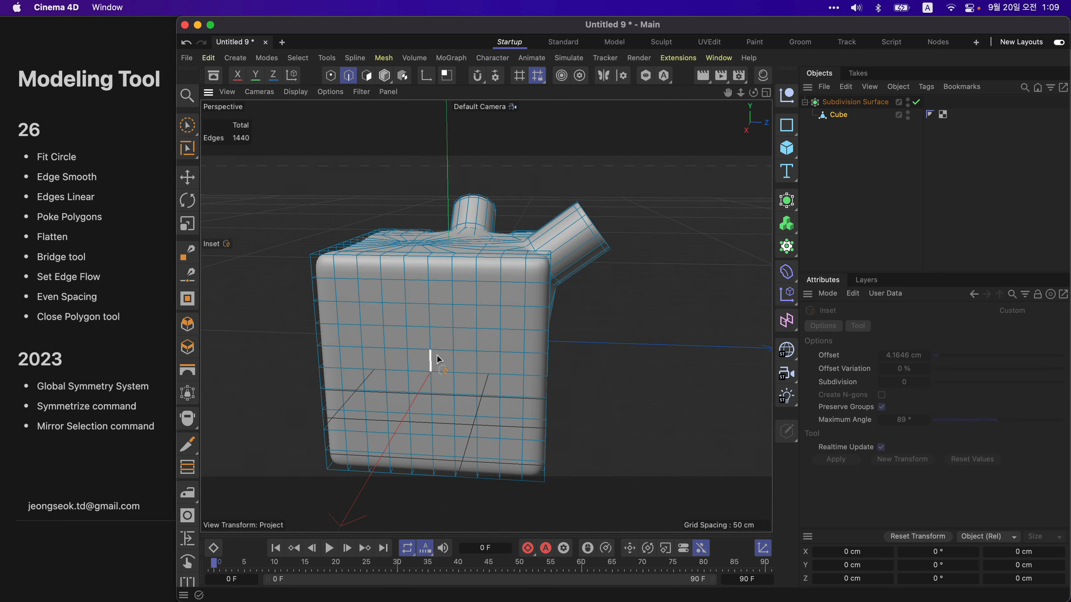
key(space)
mouse_move(436, 352)
mouse_down()
mouse_move(443, 347)
mouse_move(446, 363)
mouse_up()
alt+drag(446, 363, 487, 342)
Step: Apply Fit Circle to the selected side-face edges at about 100% scale
right_click(608, 304)
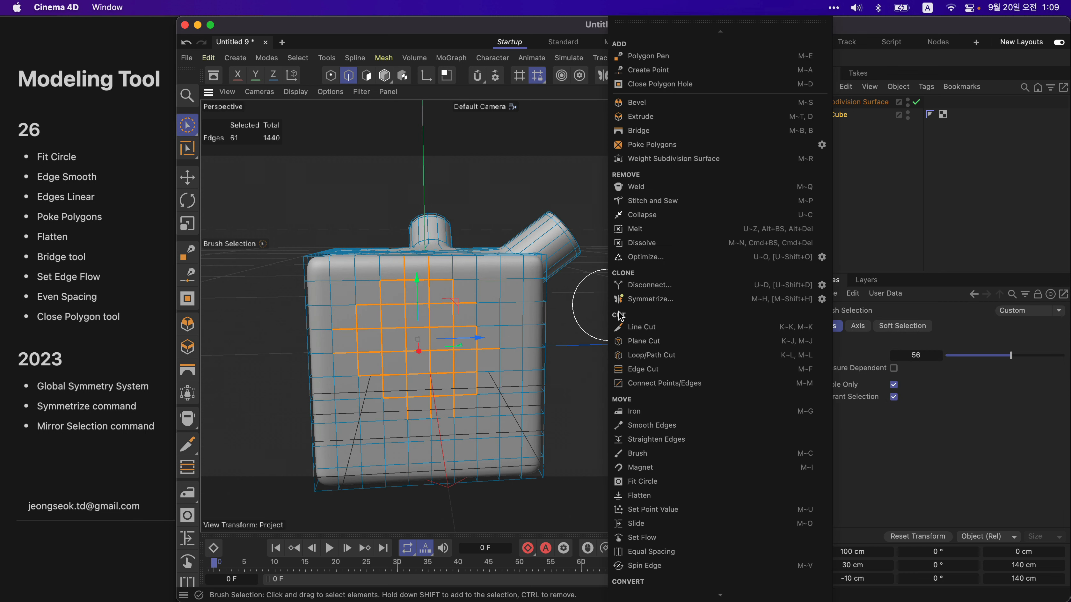
click(654, 483)
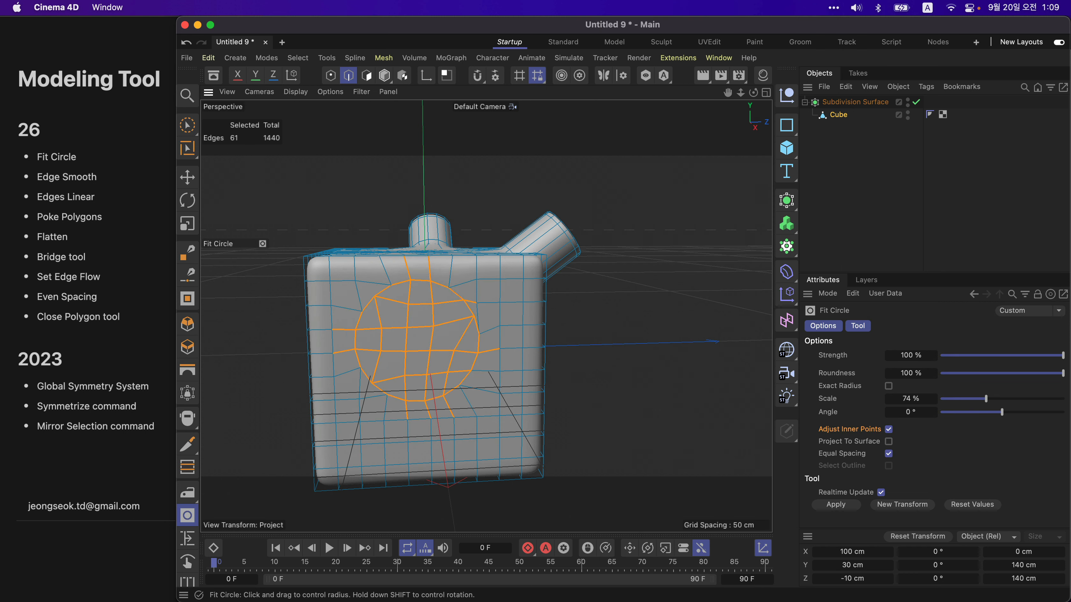
drag(654, 472, 658, 471)
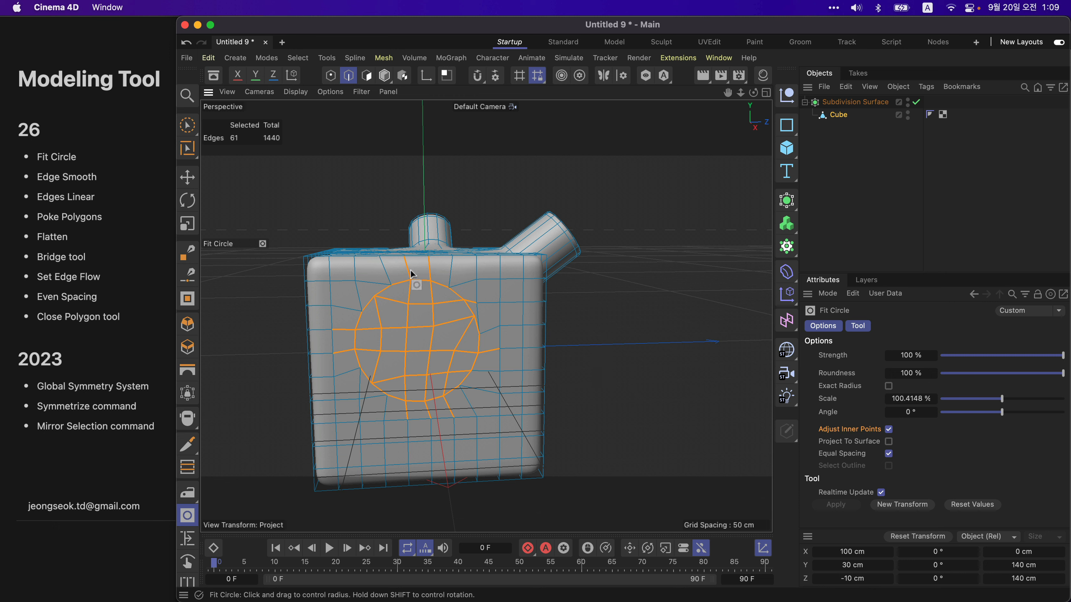
Step: Extrude the circular polygons straight out of the side face and inset the end cap by about 5.6 cm
super+click(366, 76)
alt+drag(422, 242, 591, 320)
key(d)
alt+drag(473, 302, 603, 281)
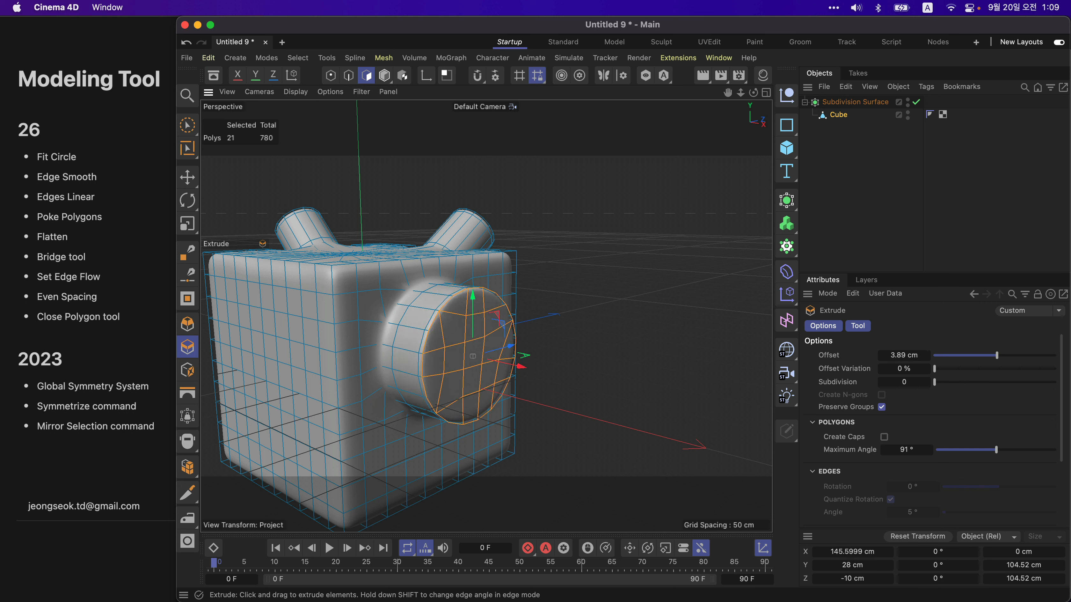
key(i)
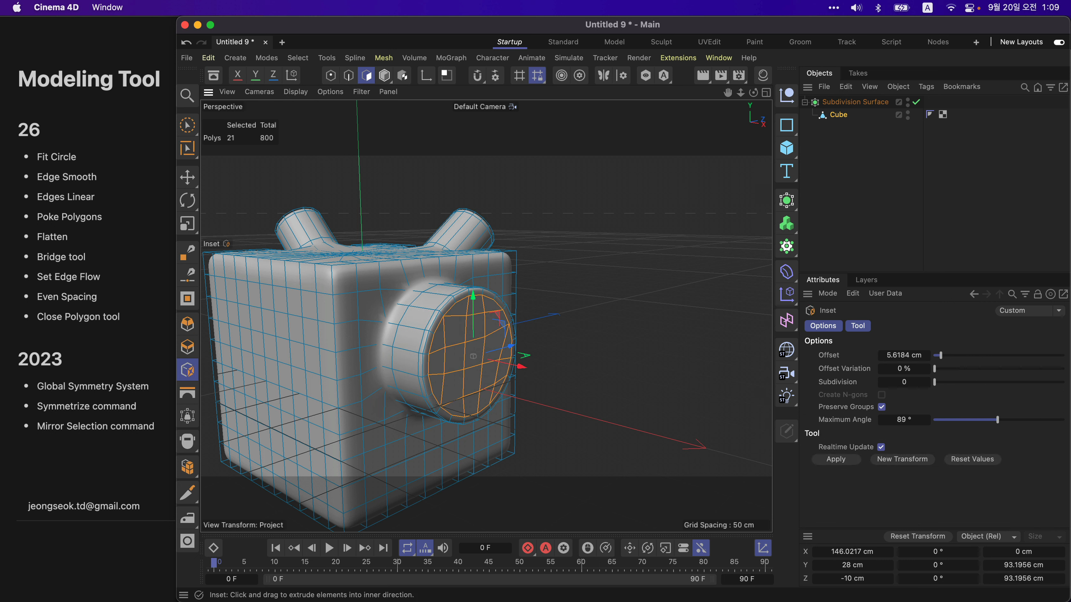
key(e)
scroll(371, 286, up, 3)
alt+drag(733, 219, 634, 263)
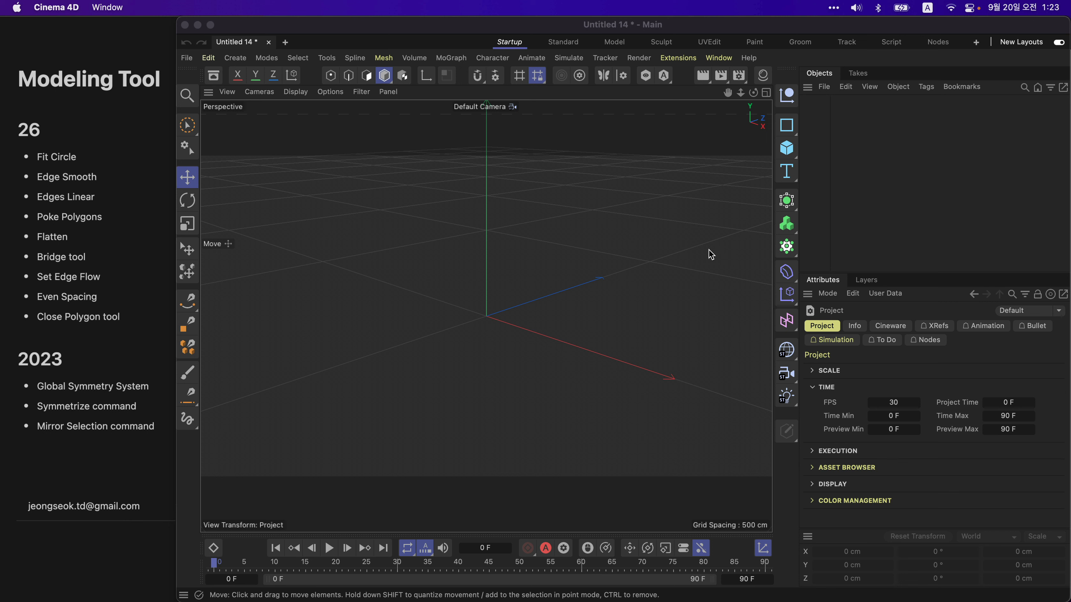
Step: Add a cube to the empty project and set its X, Y and Z segments to 10
click(787, 148)
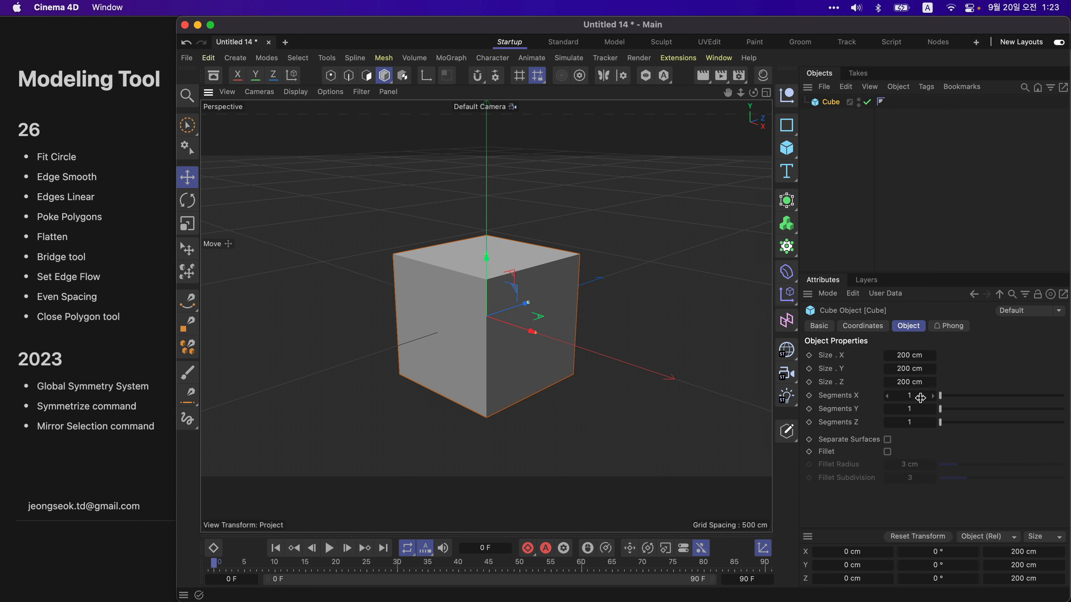
click(921, 398)
text(10)
key(Tab)
text(10)
key(Tab)
text(10)
key(Return)
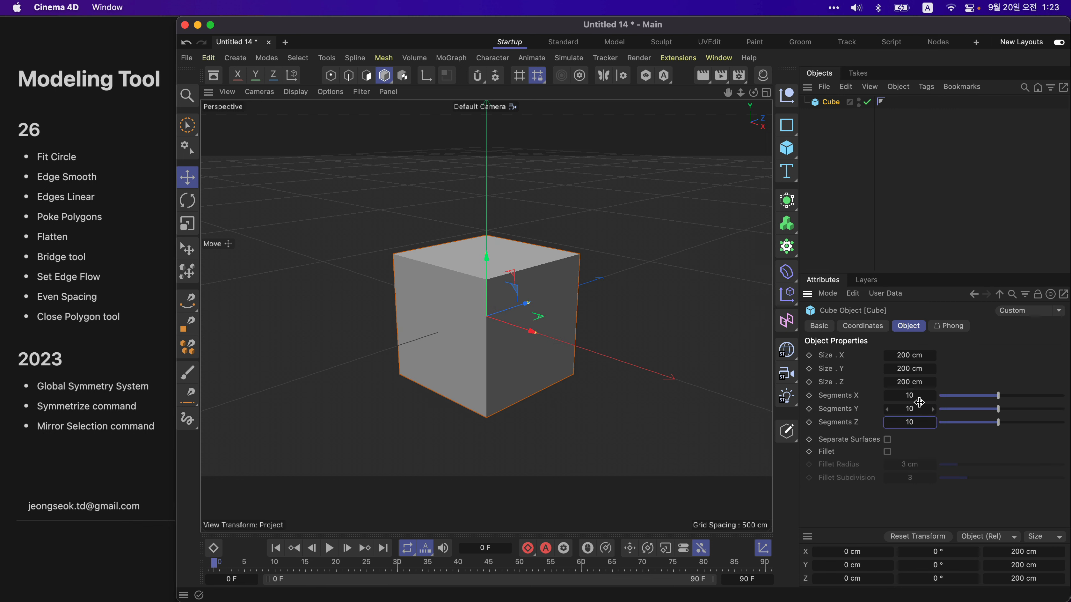
Step: Make the cube editable and display its shading with lines
key(c)
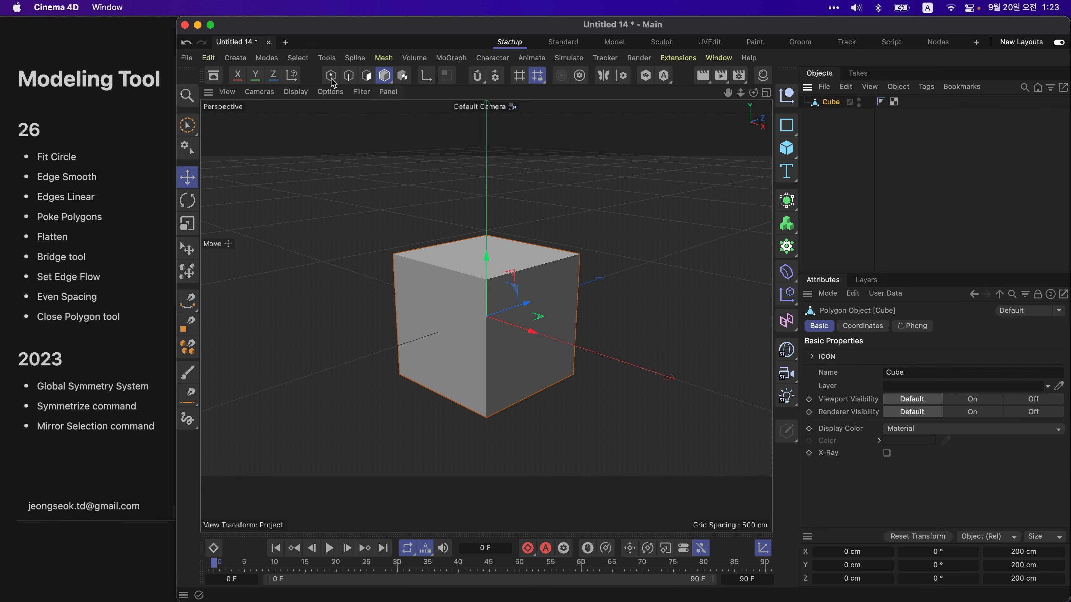
click(297, 92)
click(321, 144)
scroll(452, 254, up, 5)
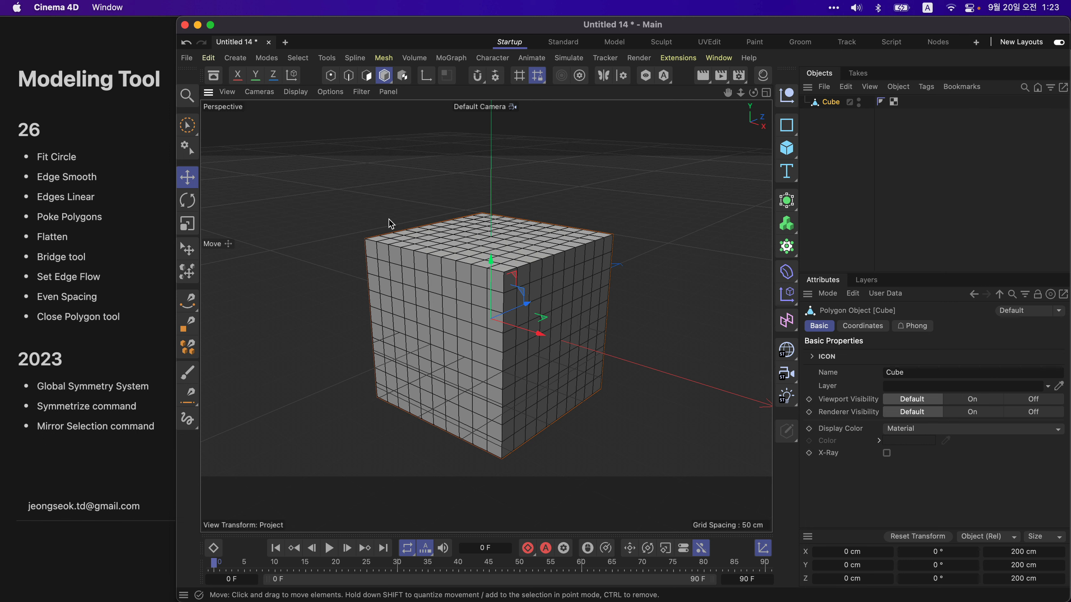
Step: Select a winding edge path across the cube's top and side faces using Path Selection in Live Path mode
click(348, 76)
alt+drag(482, 242, 453, 216)
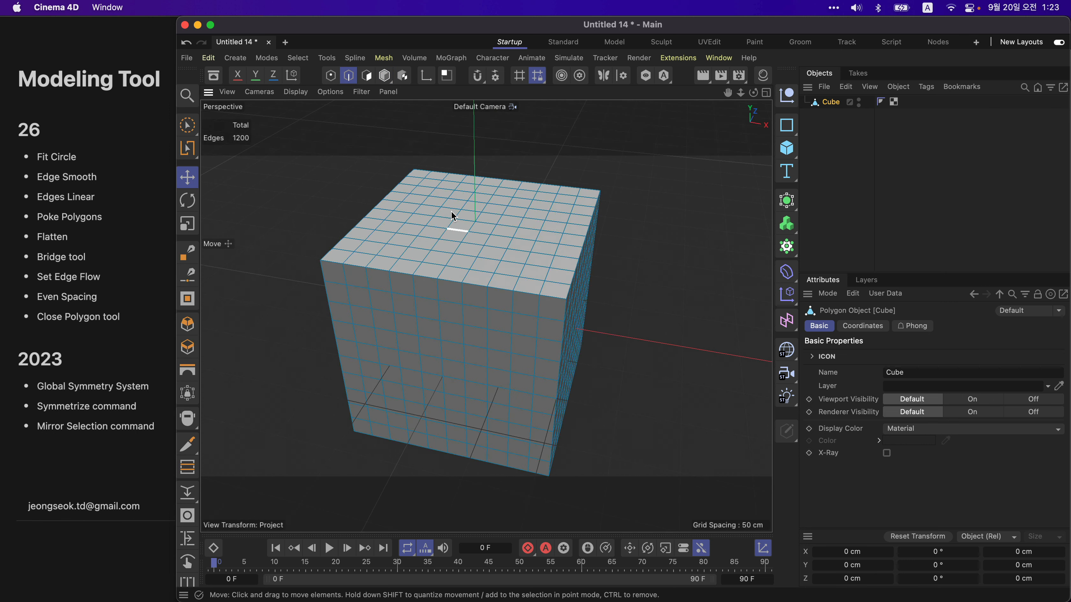
click(306, 59)
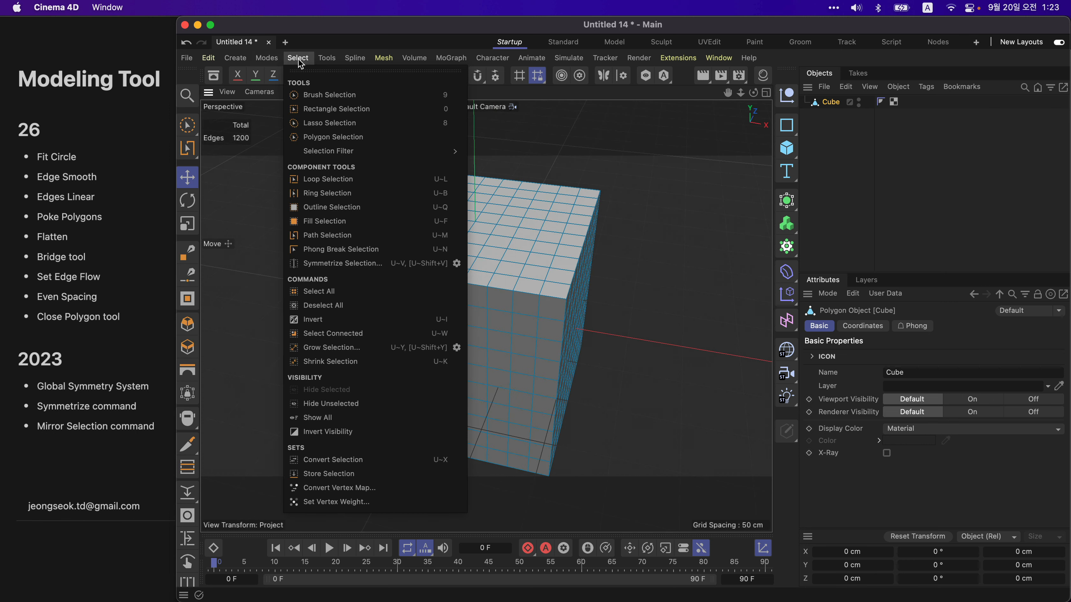
click(324, 236)
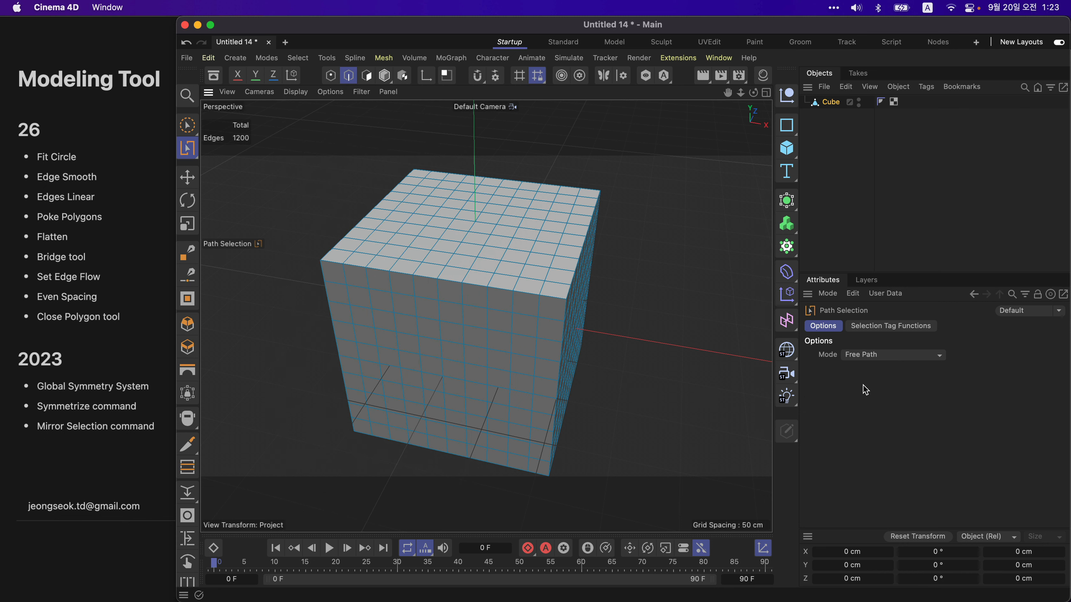
click(892, 355)
click(876, 377)
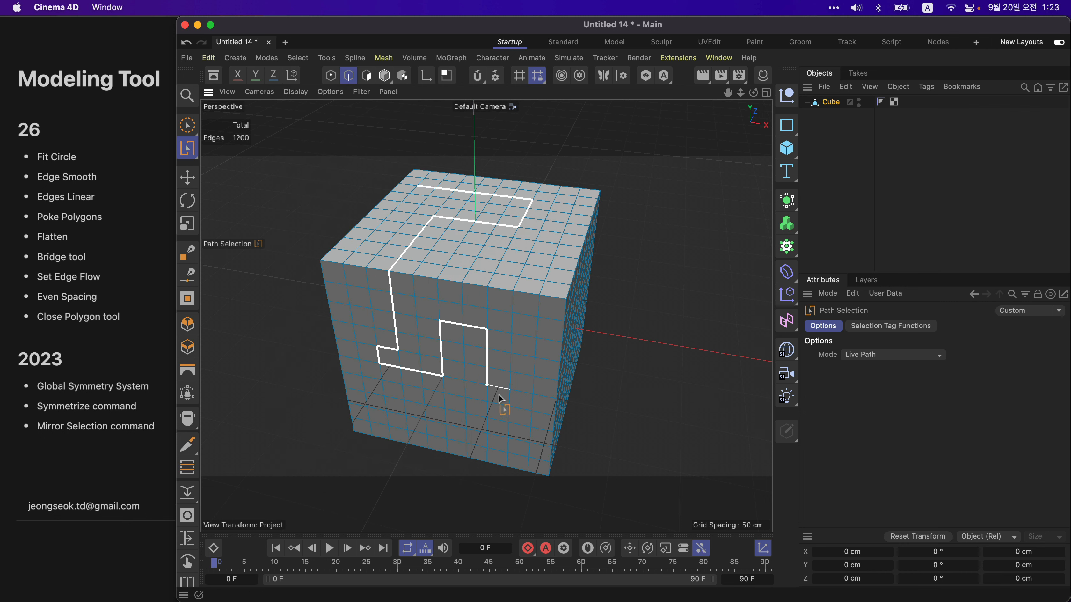
click(548, 383)
alt+drag(509, 370, 541, 397)
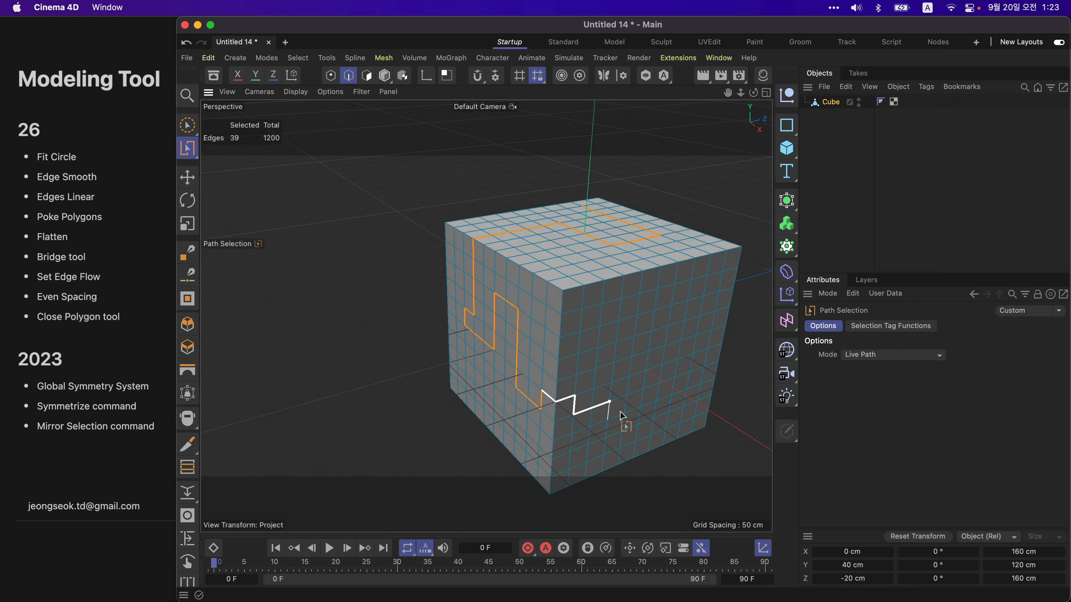
click(696, 386)
alt+drag(696, 386, 637, 396)
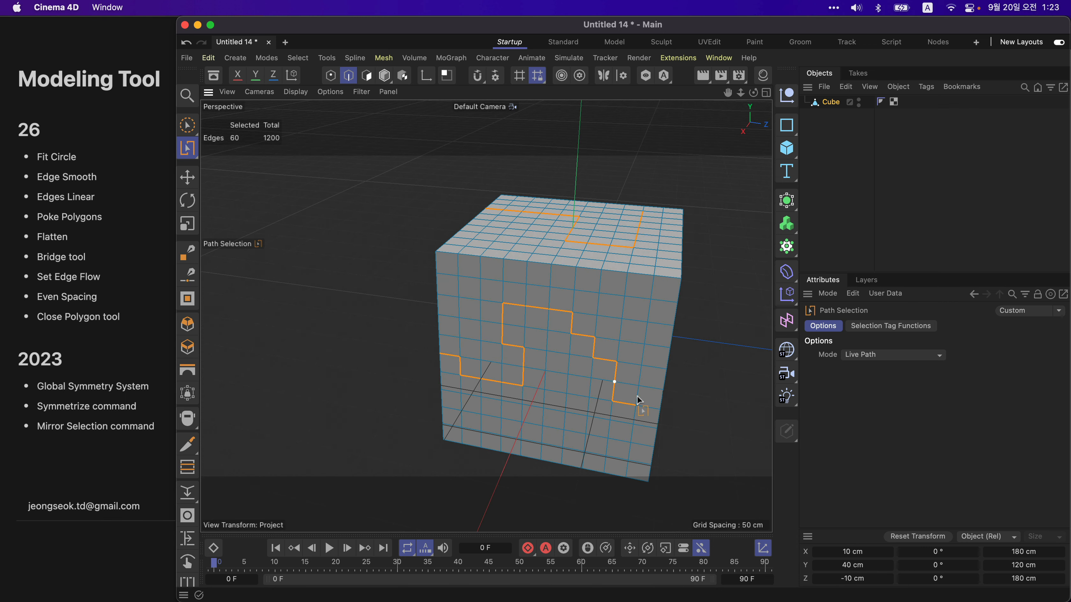
alt+drag(616, 303, 519, 298)
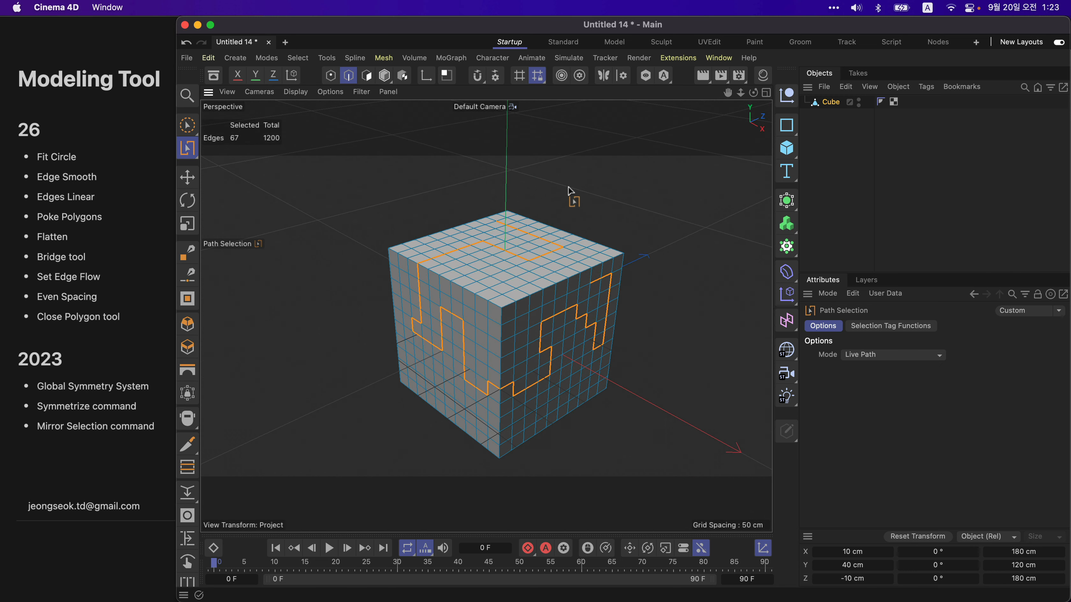
Step: Apply Smooth Edges to the selected edge path with 29 iterations
key(m)
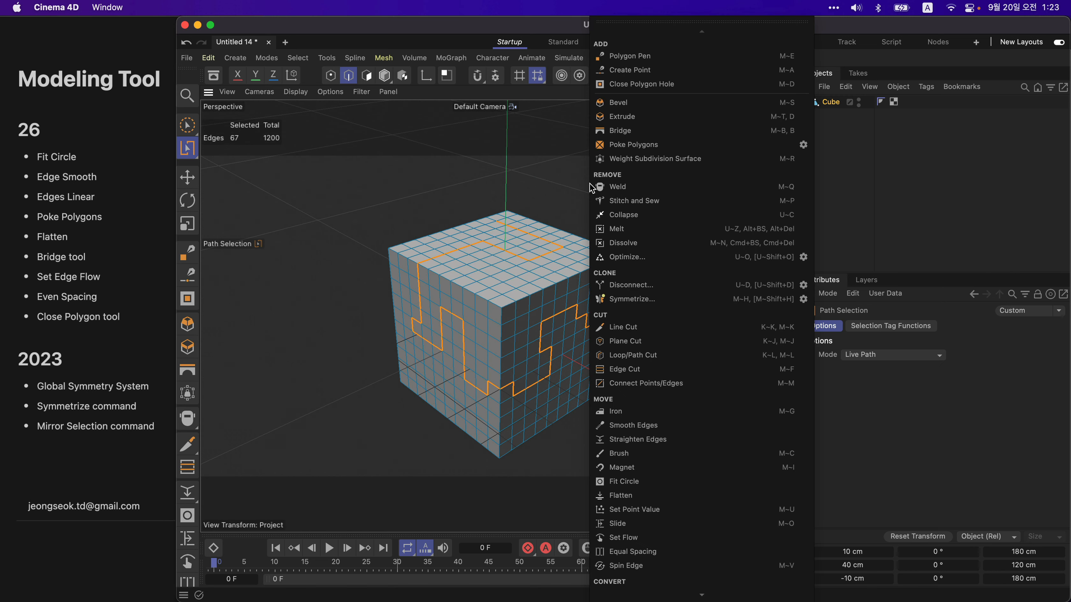
click(679, 425)
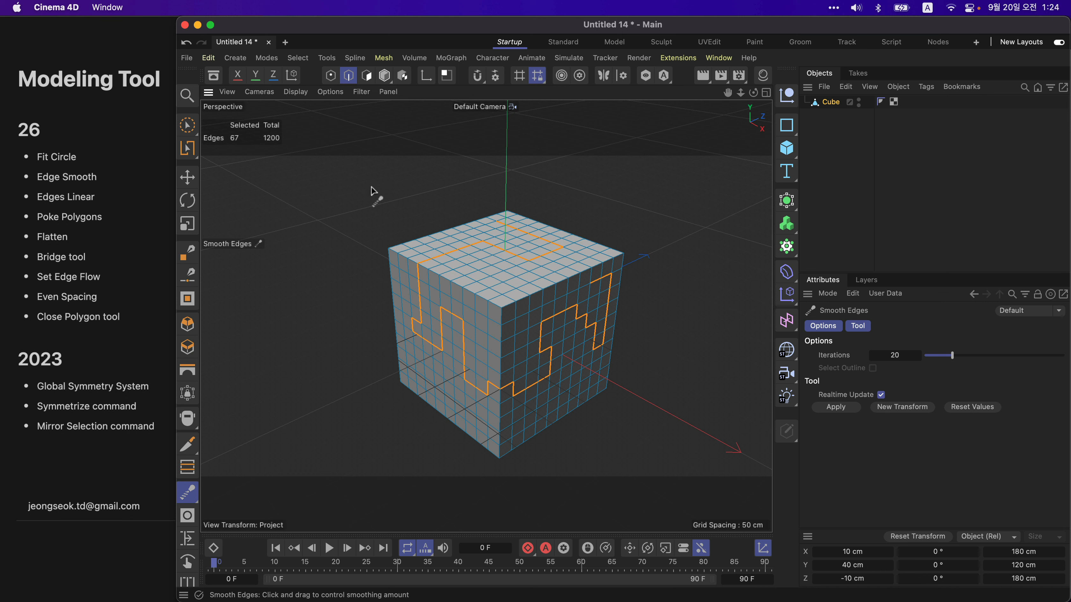
mouse_move(342, 188)
mouse_down()
mouse_move(326, 188)
mouse_move(368, 188)
mouse_move(318, 188)
mouse_move(410, 188)
mouse_move(332, 188)
mouse_move(368, 187)
mouse_move(358, 188)
mouse_up()
Step: Examine the smoothed edge path and its surrounding topology from several sides of the cube
alt+drag(443, 274, 506, 285)
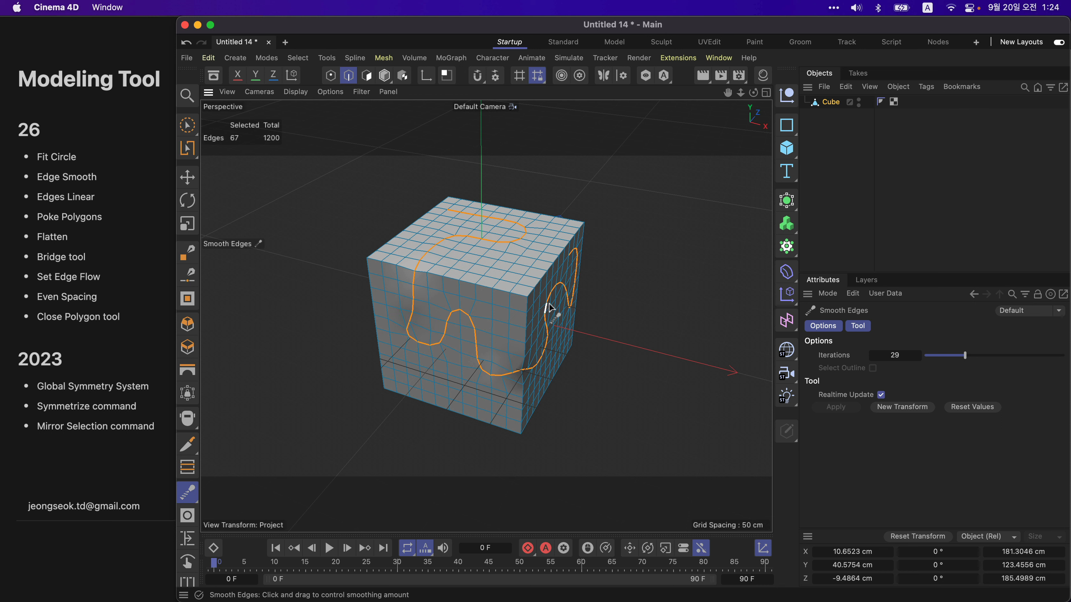
alt+drag(552, 272, 597, 256)
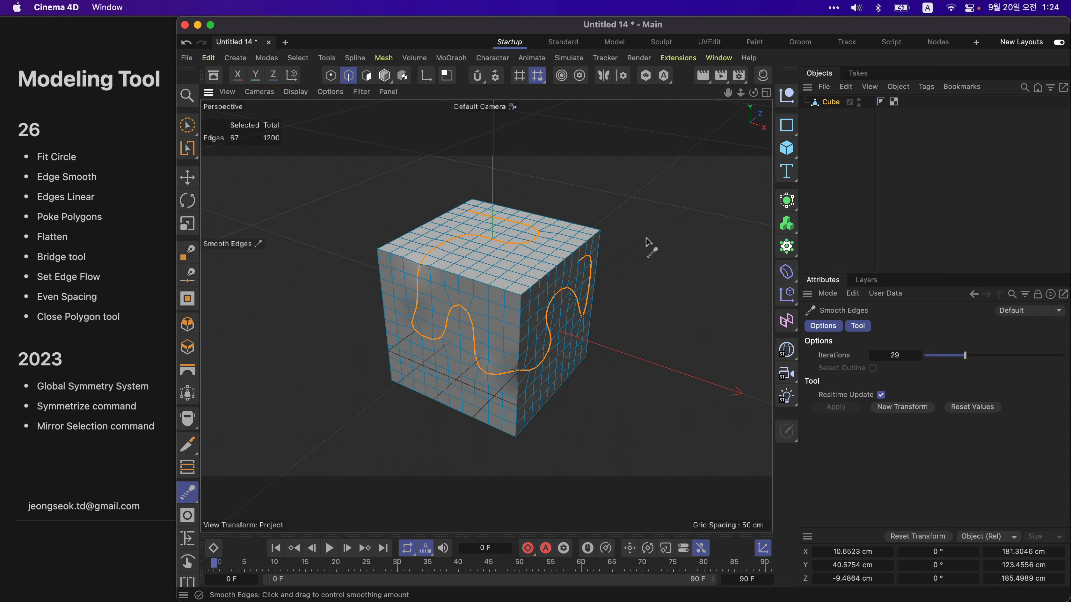
alt+drag(646, 237, 643, 242)
scroll(563, 247, up, 5)
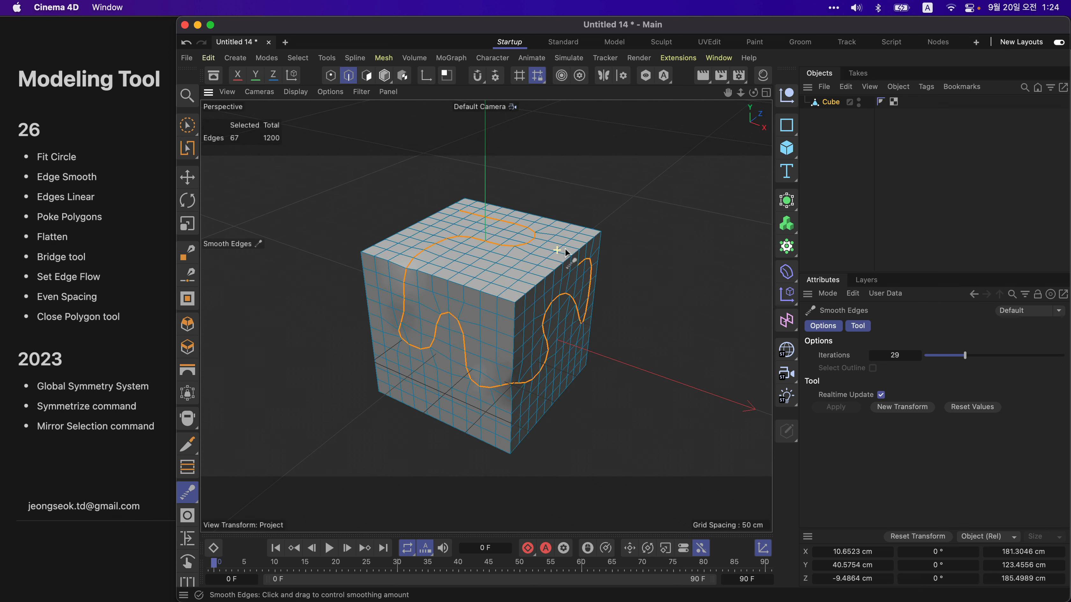
alt+drag(522, 266, 549, 276)
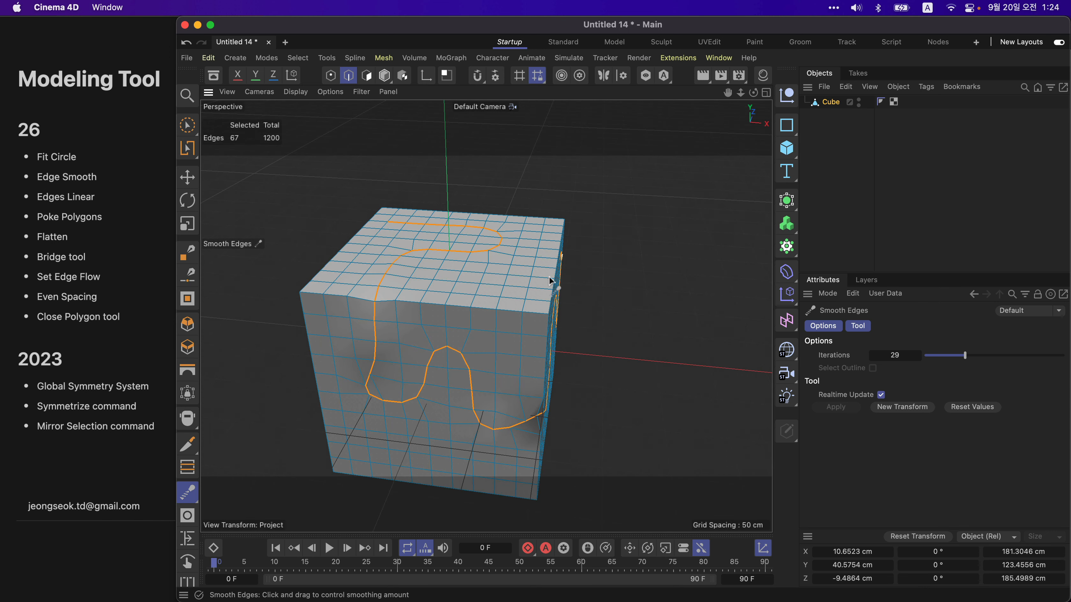
alt+drag(440, 271, 472, 270)
alt+drag(400, 349, 338, 362)
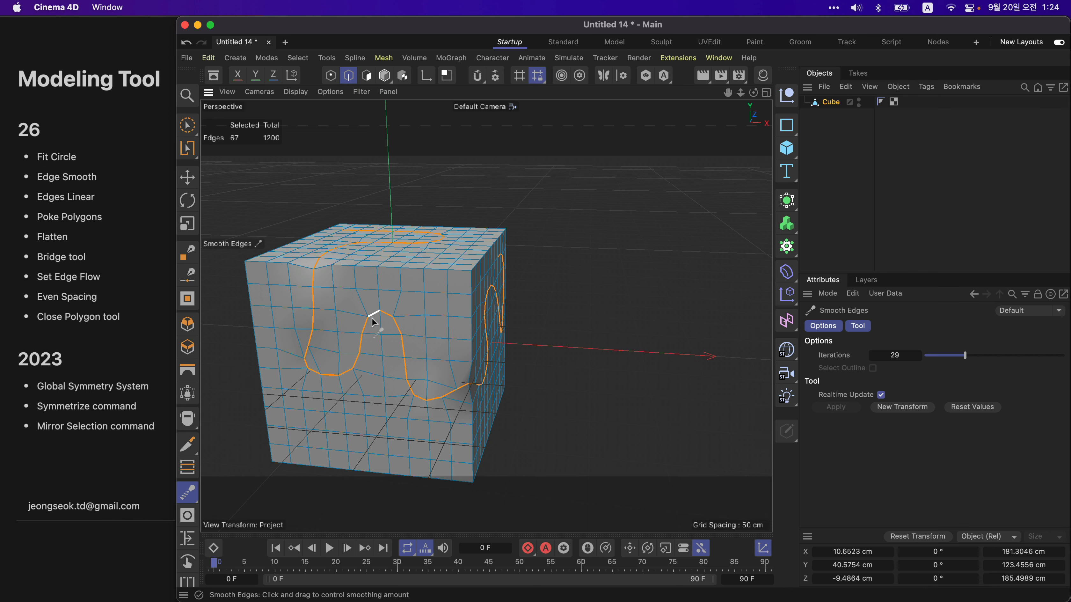
Step: Select a patch of 12 polygons around the cube's upper corner, spanning the top and side faces, with Brush Selection
alt+drag(372, 318, 501, 274)
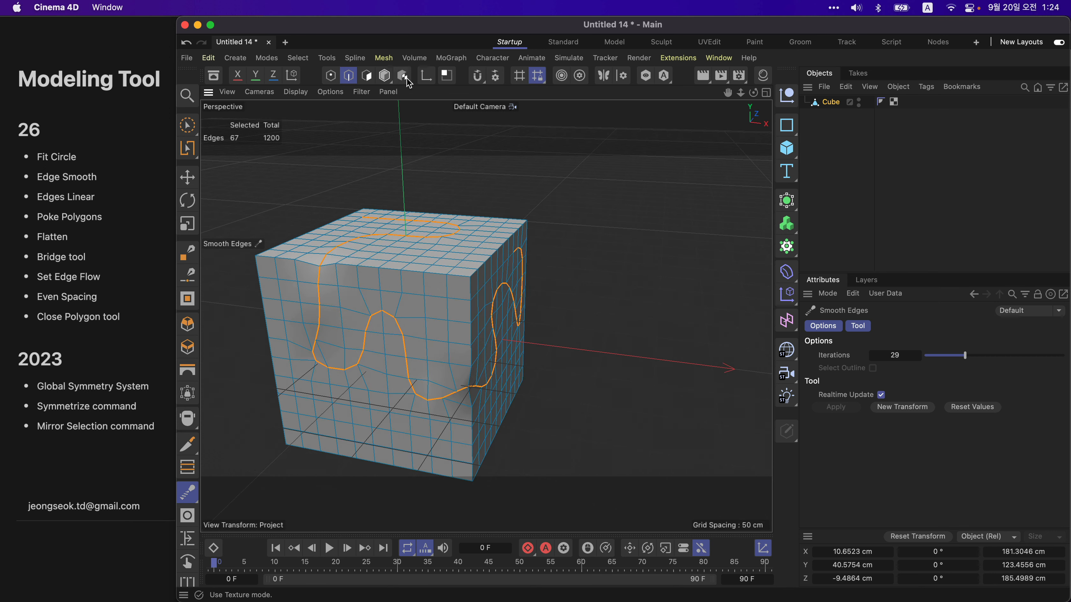
click(366, 76)
alt+drag(528, 211, 542, 258)
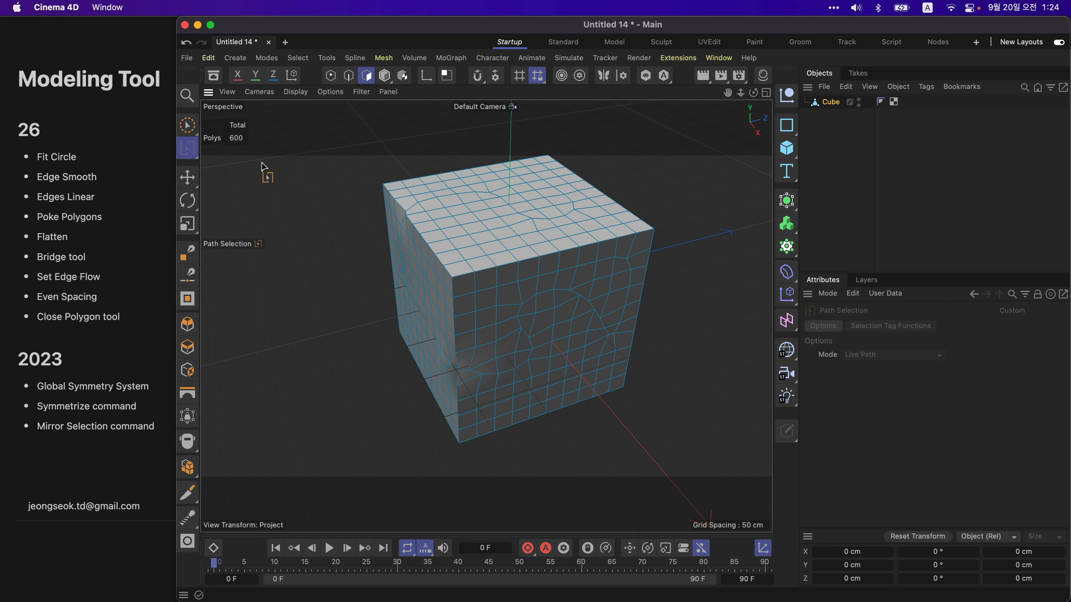
click(188, 125)
click(485, 262)
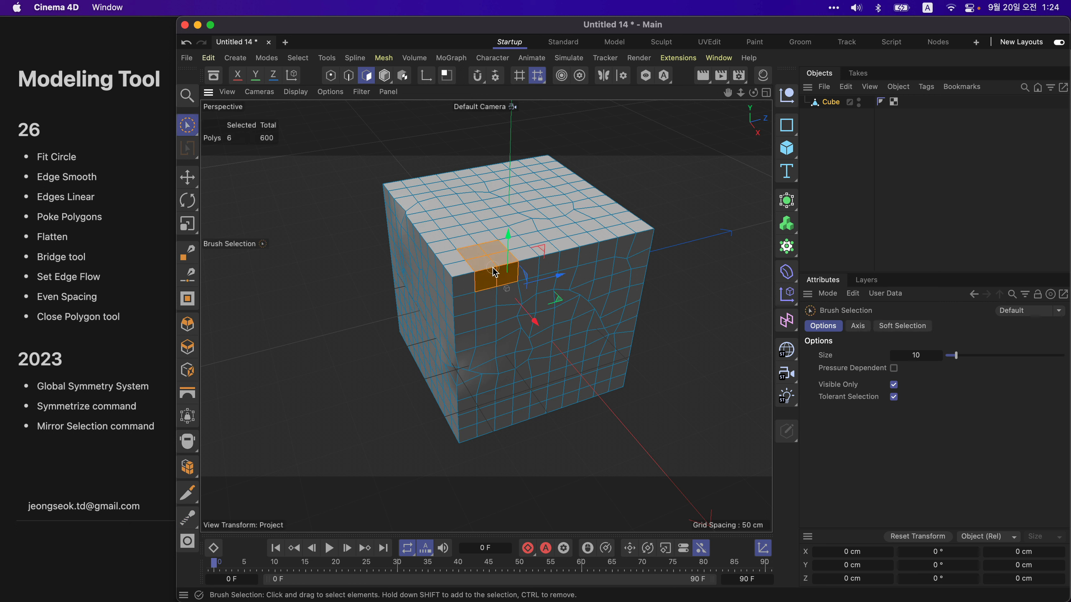
mouse_move(494, 268)
mouse_down()
mouse_move(496, 280)
mouse_move(465, 288)
mouse_up()
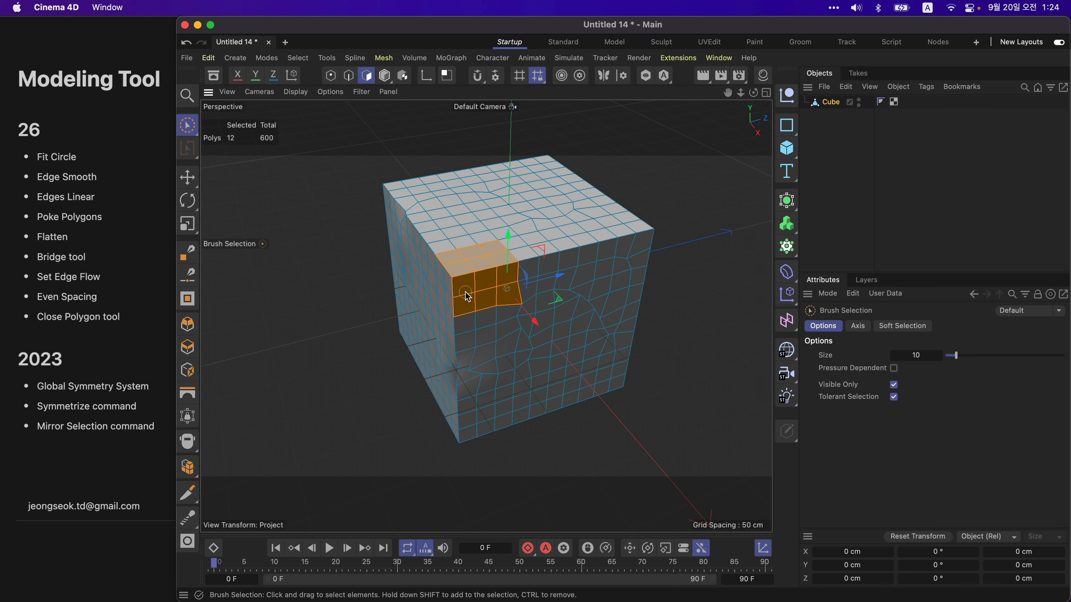
Step: Smooth the selected corner patch with the Iron tool at about 37% strength
key(m)
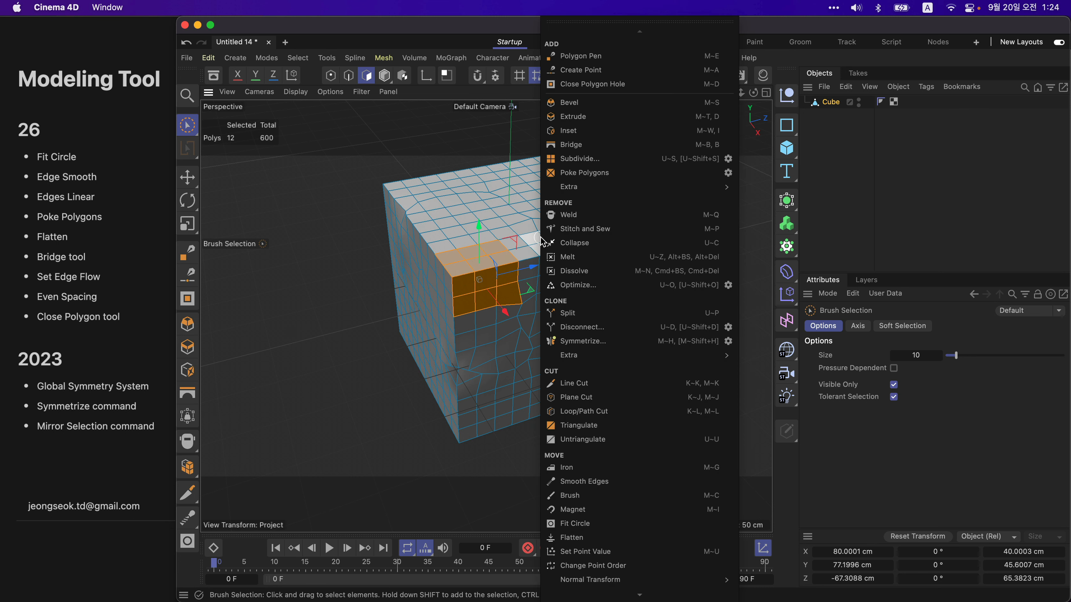
click(574, 469)
drag(565, 437, 592, 421)
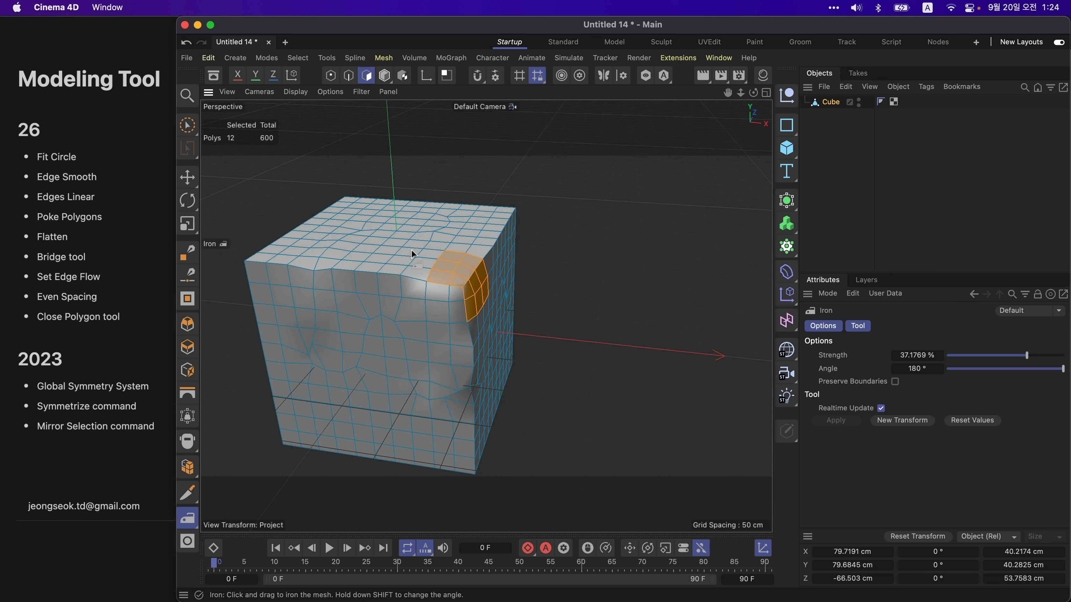
alt+drag(411, 250, 381, 250)
Step: Select a path of five edges along the cube's uneven upper front edge, ending at the ironed corner, using Path Selection
click(348, 77)
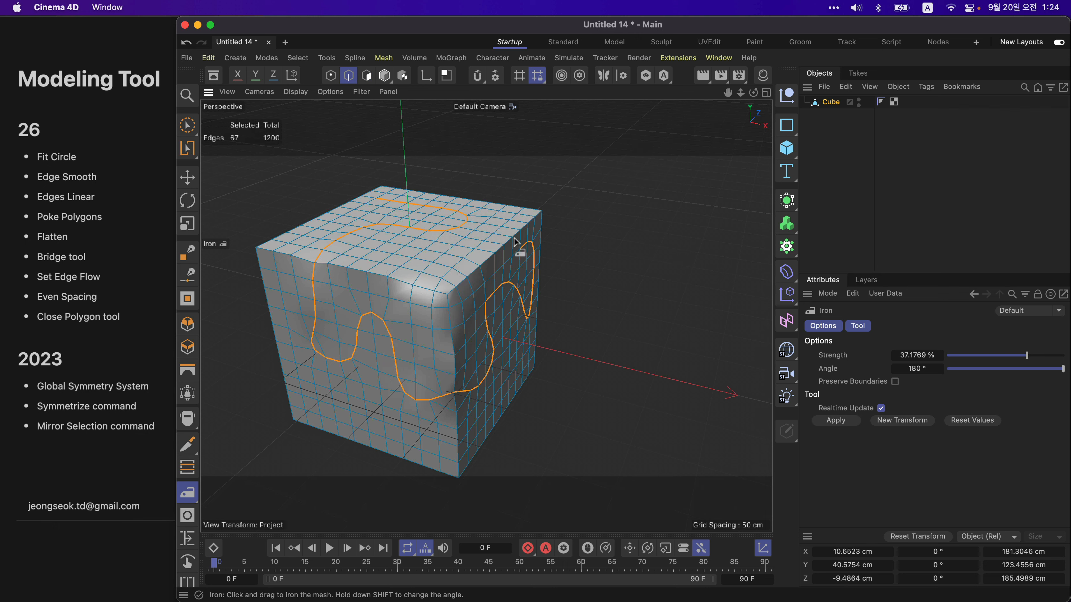
alt+drag(515, 239, 476, 230)
alt+drag(528, 292, 518, 290)
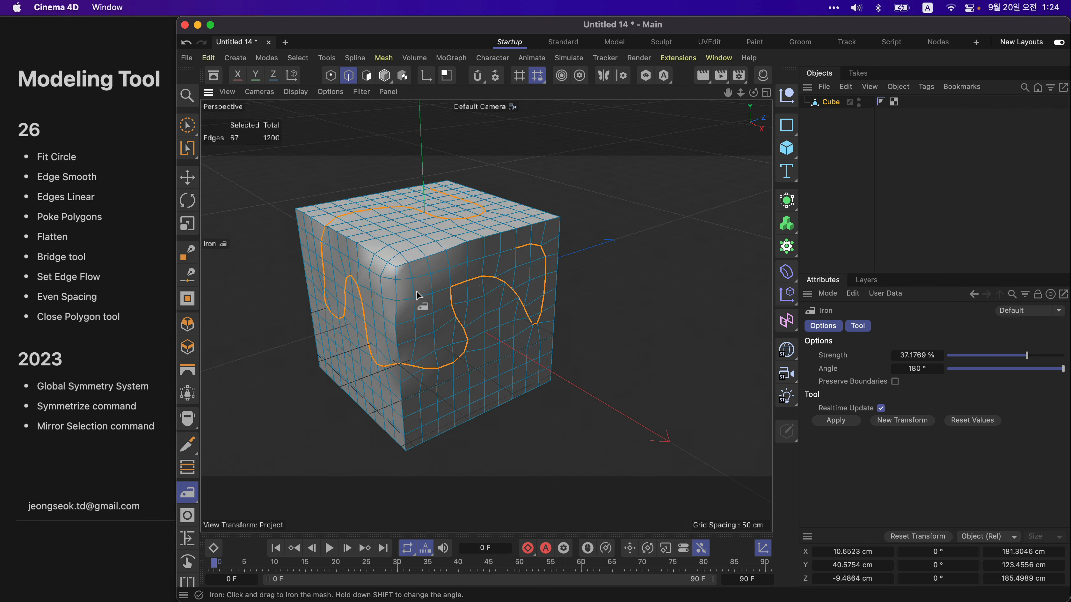
alt+drag(416, 292, 522, 272)
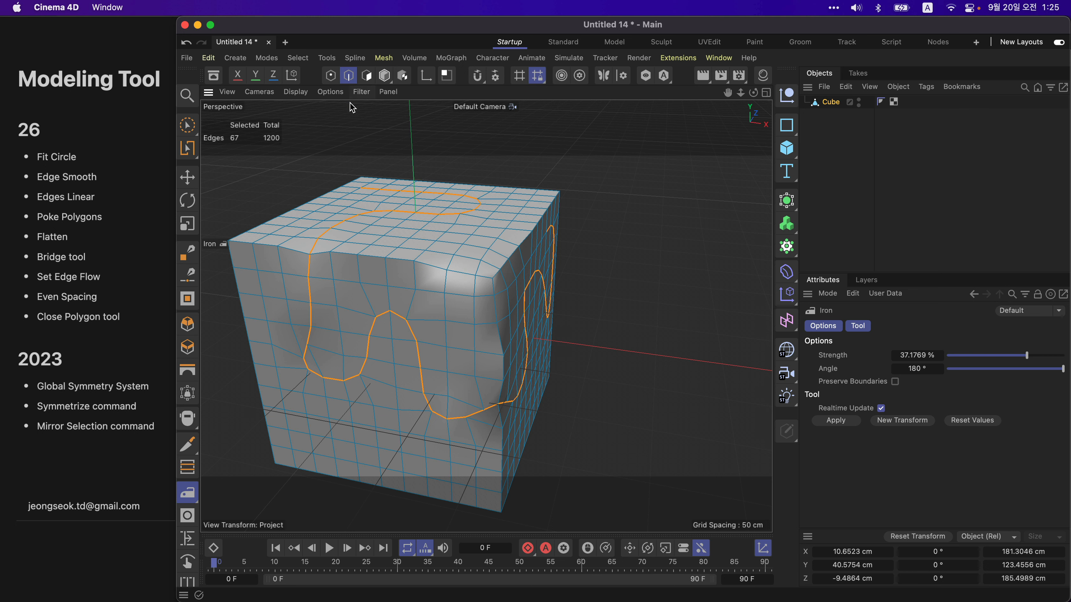
key(e)
click(298, 58)
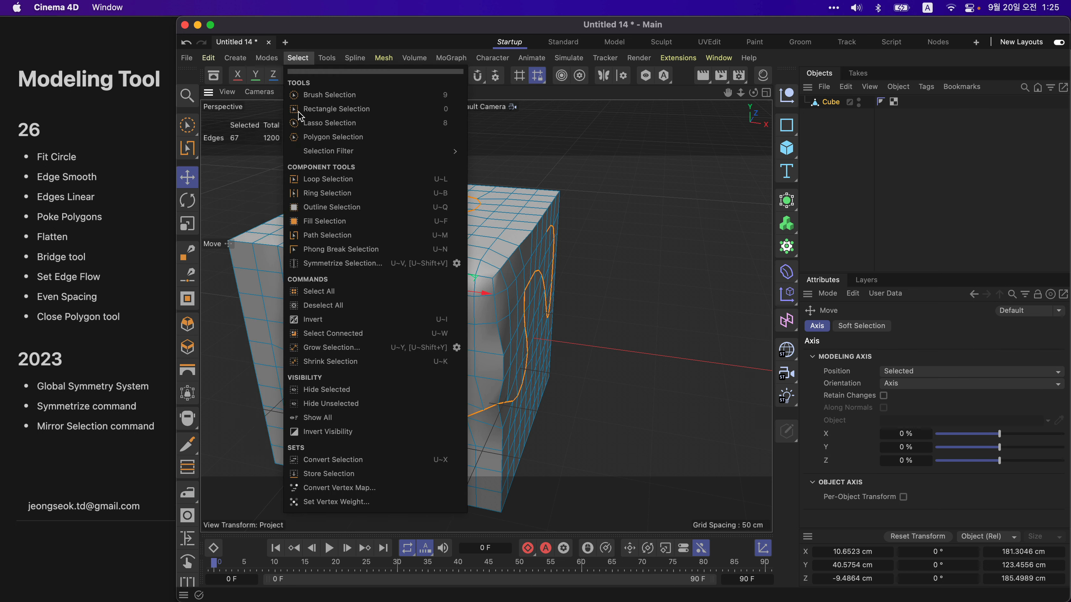
click(350, 235)
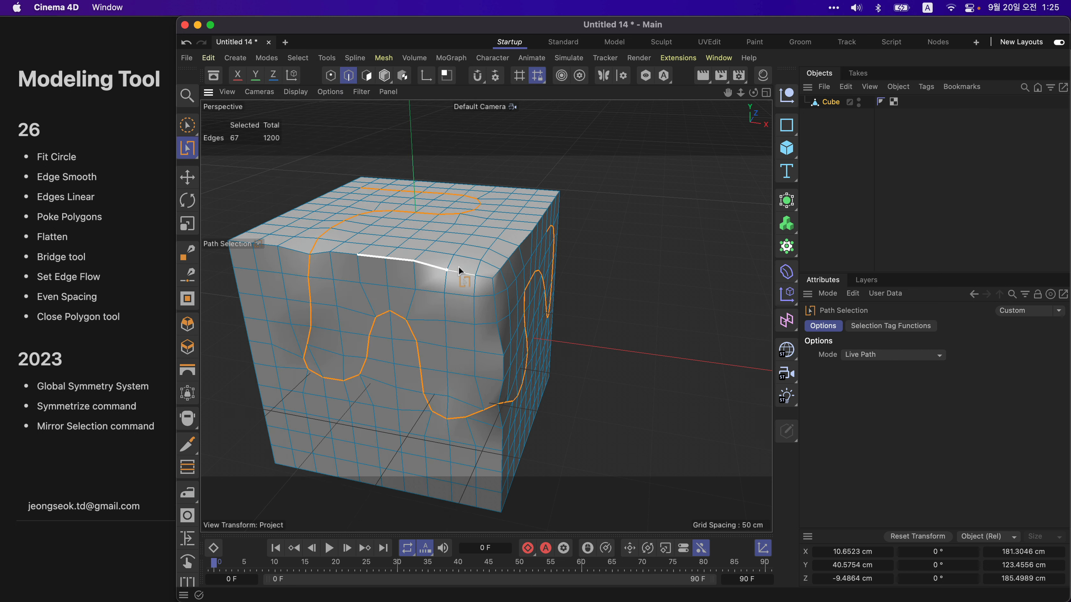
drag(484, 273, 474, 275)
Step: Apply Straighten Edges to the selected edge path at 100% strength with Equal Spacing enabled
right_click(641, 209)
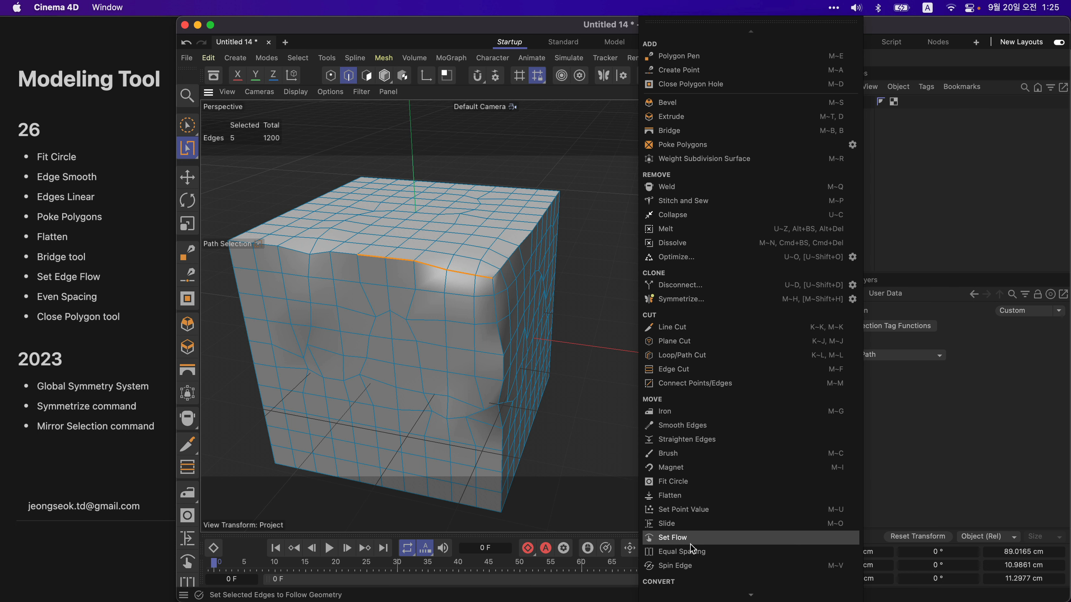
click(690, 439)
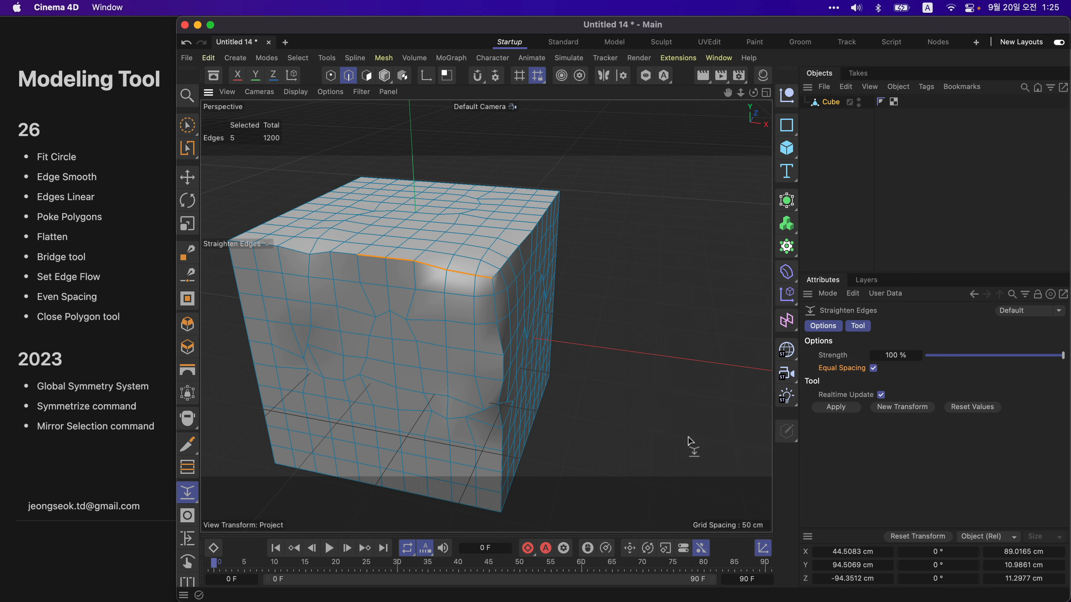
click(837, 407)
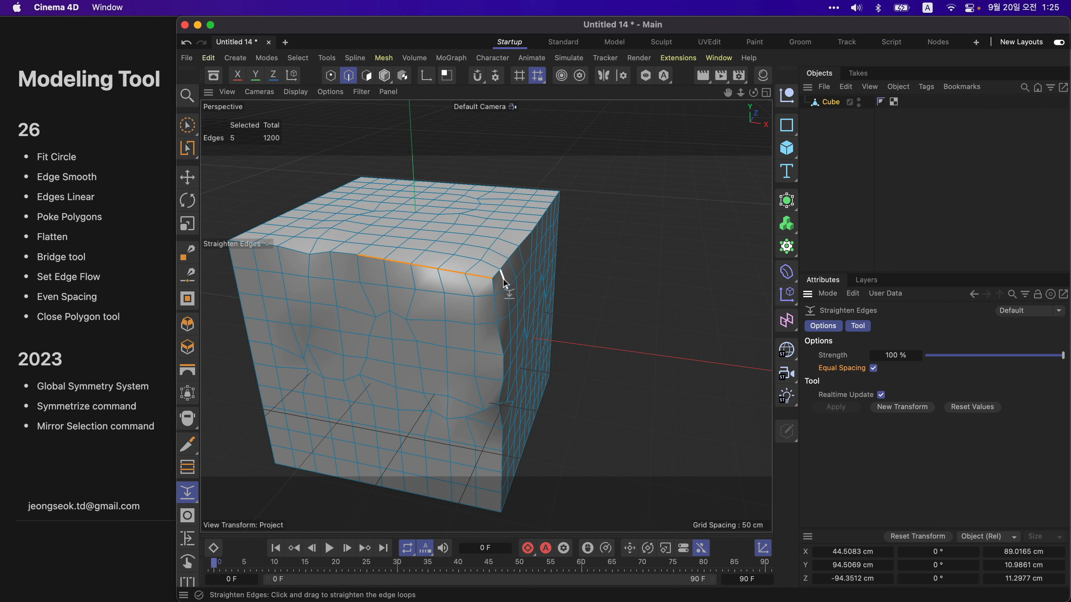
scroll(502, 278, up, 3)
scroll(476, 276, up, 3)
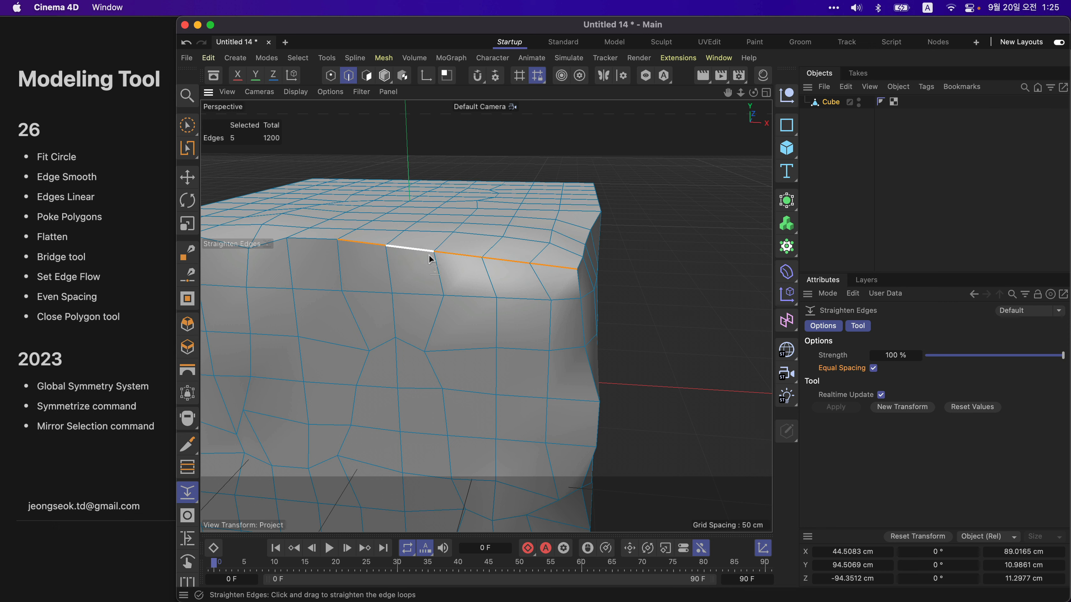
alt+drag(544, 252, 521, 278)
Step: Try different Straighten Edges strengths and compare the edge path with Equal Spacing off and on
drag(977, 355, 1063, 349)
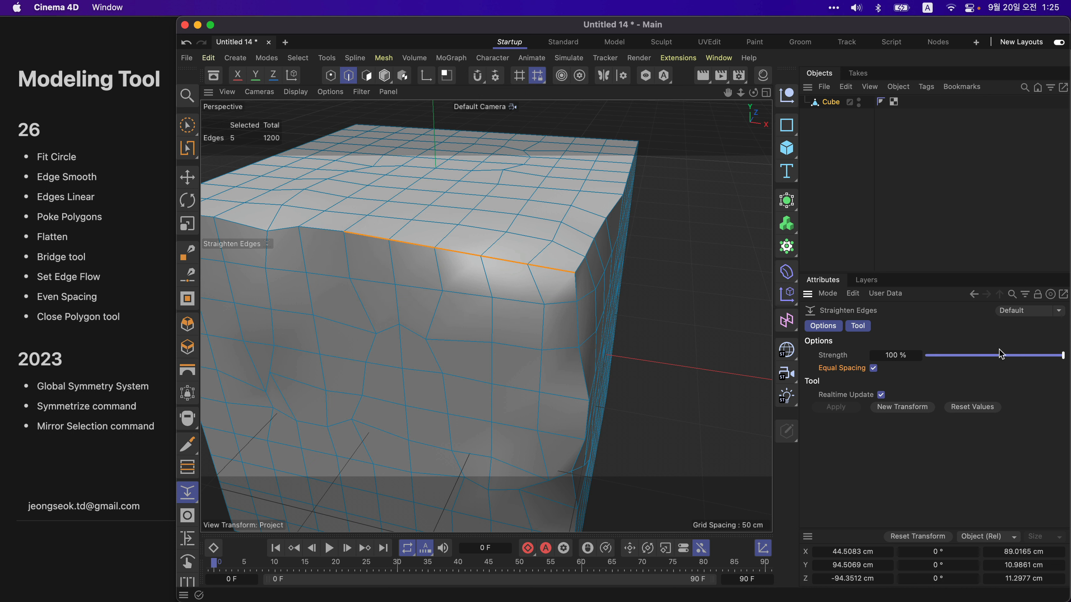
click(875, 368)
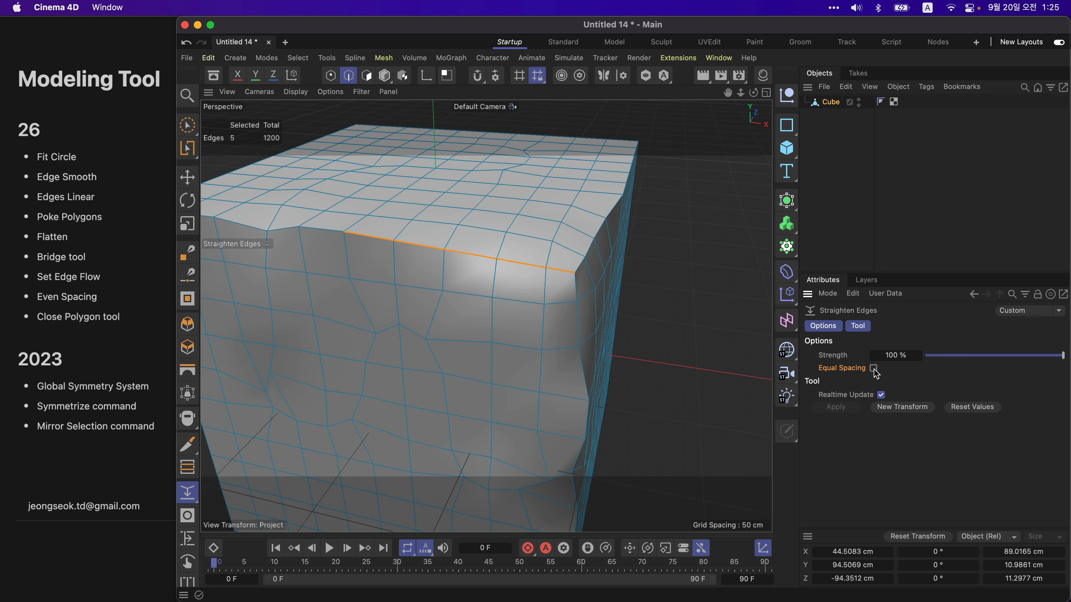
click(874, 369)
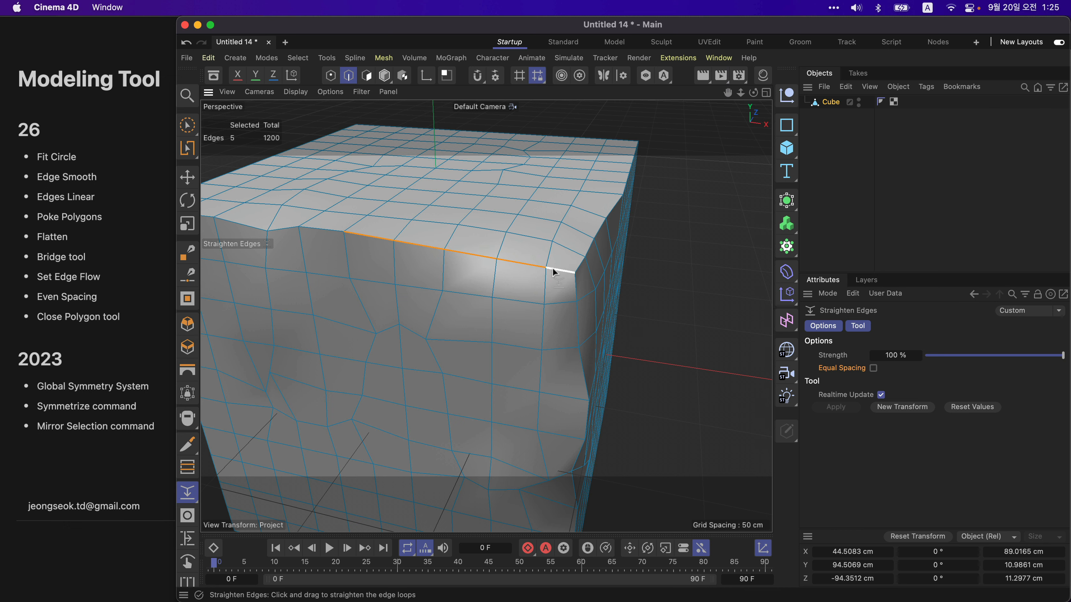
alt+drag(560, 271, 415, 239)
click(873, 368)
alt+drag(547, 314, 464, 283)
alt+drag(544, 262, 459, 272)
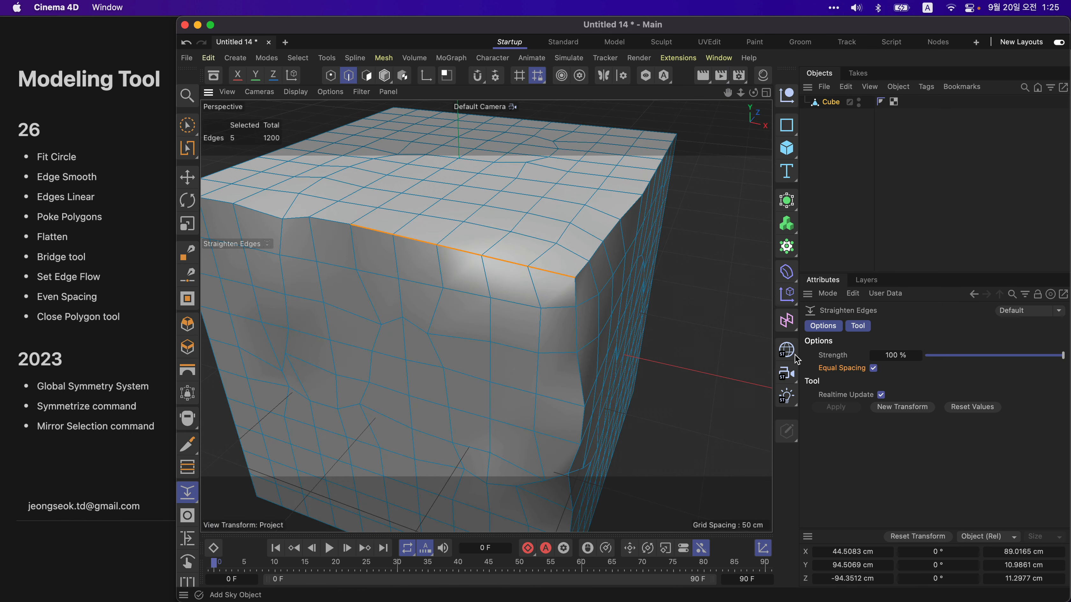
alt+drag(588, 303, 626, 330)
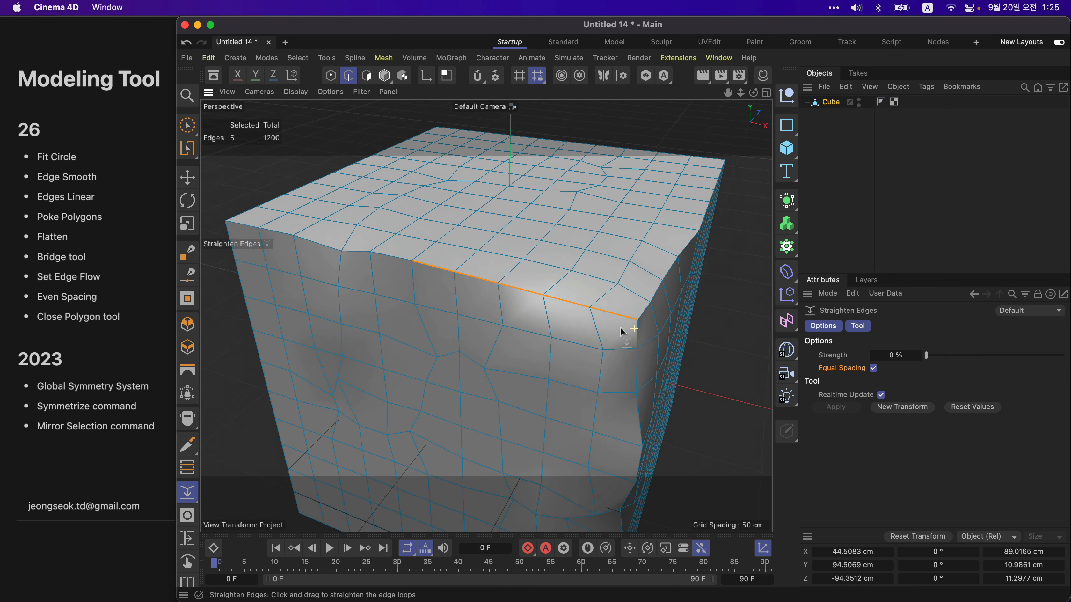
alt+right_drag(626, 330, 529, 351)
alt+middle_drag(529, 351, 415, 337)
alt+drag(471, 312, 594, 311)
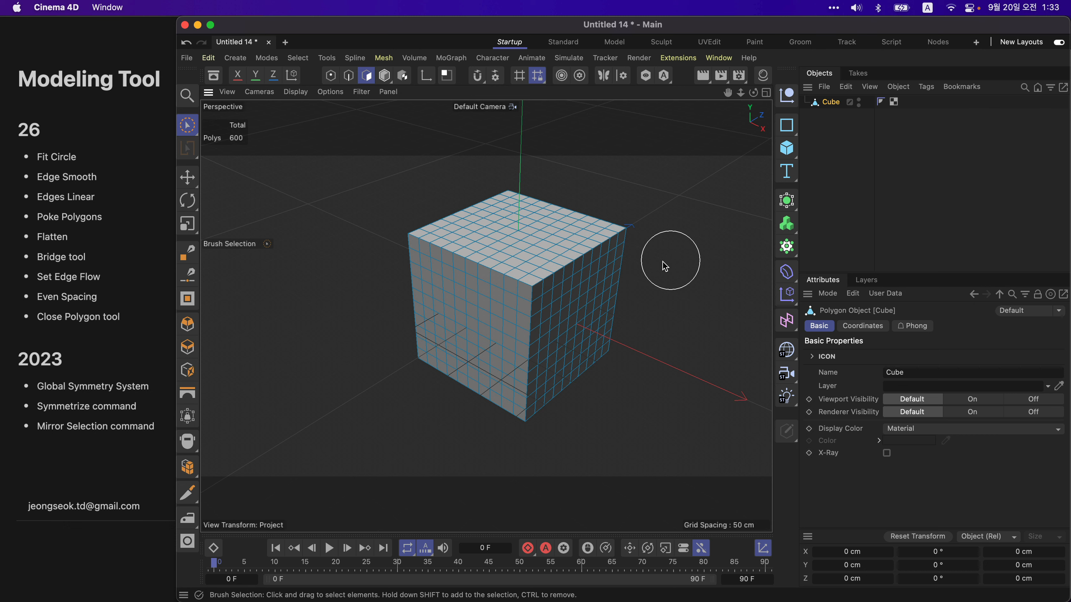
Step: Brush-select a 28-polygon patch across the fresh cube's upper front edge and poke it into pyramids with an 8.9 cm offset
alt+drag(554, 274, 588, 271)
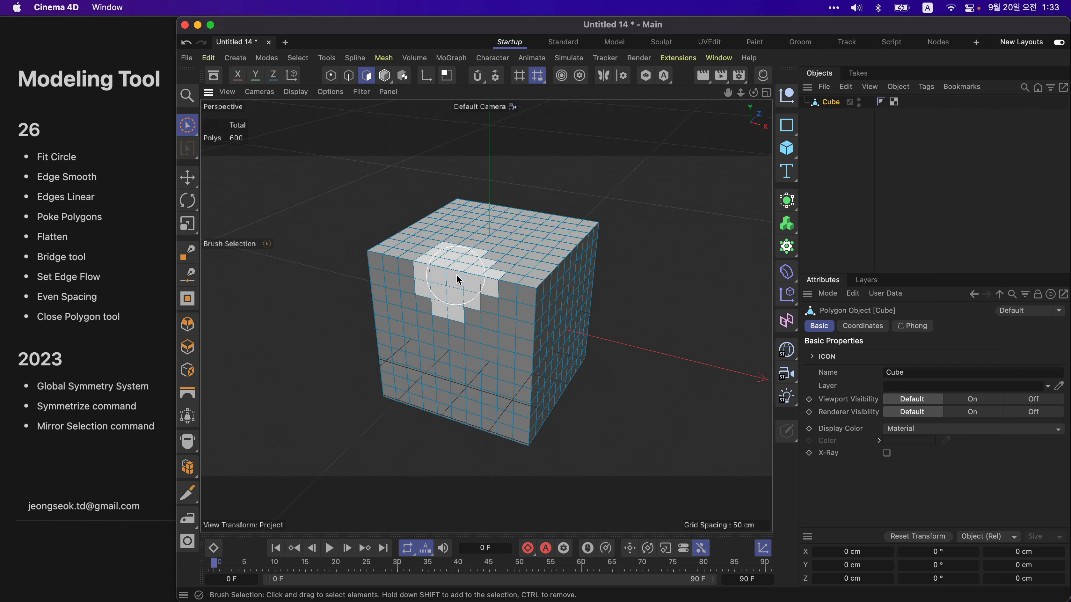
mouse_move(463, 278)
mouse_down()
mouse_move(478, 287)
mouse_move(466, 295)
mouse_up()
right_click(652, 165)
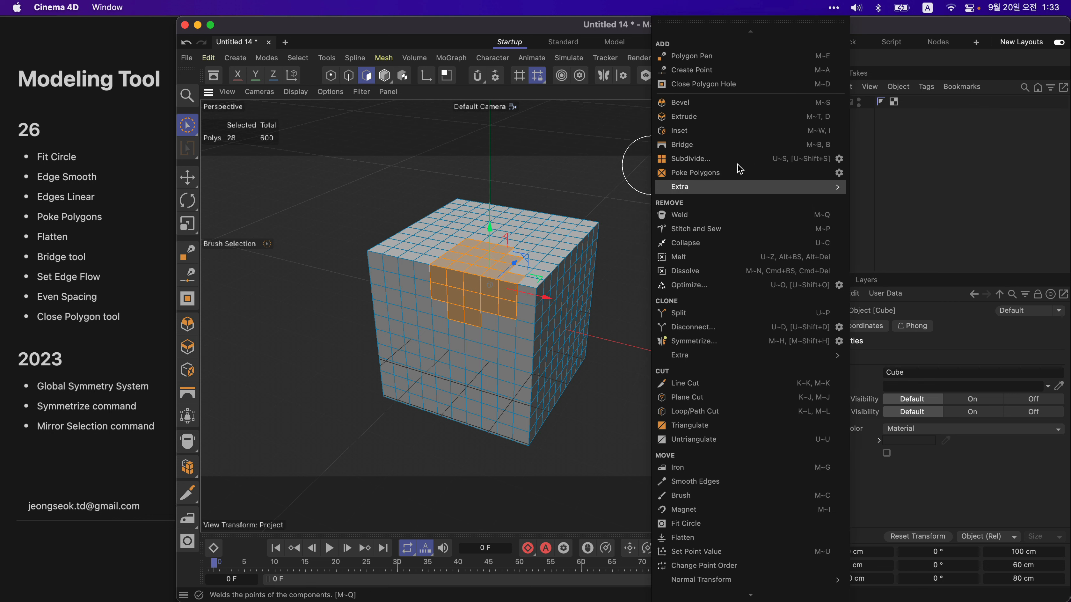
click(718, 176)
scroll(596, 254, up, 6)
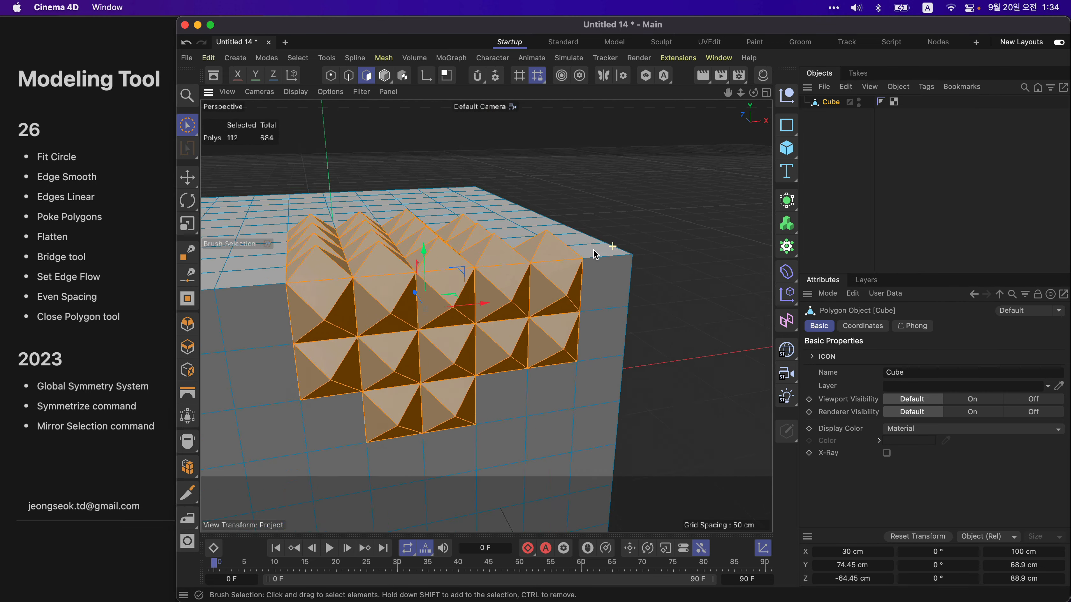
mouse_move(595, 255)
alt+mouse_down()
mouse_move(606, 262)
mouse_move(591, 281)
mouse_move(526, 257)
mouse_move(472, 270)
mouse_move(466, 242)
mouse_move(502, 289)
mouse_move(524, 270)
mouse_move(576, 285)
alt+mouse_up()
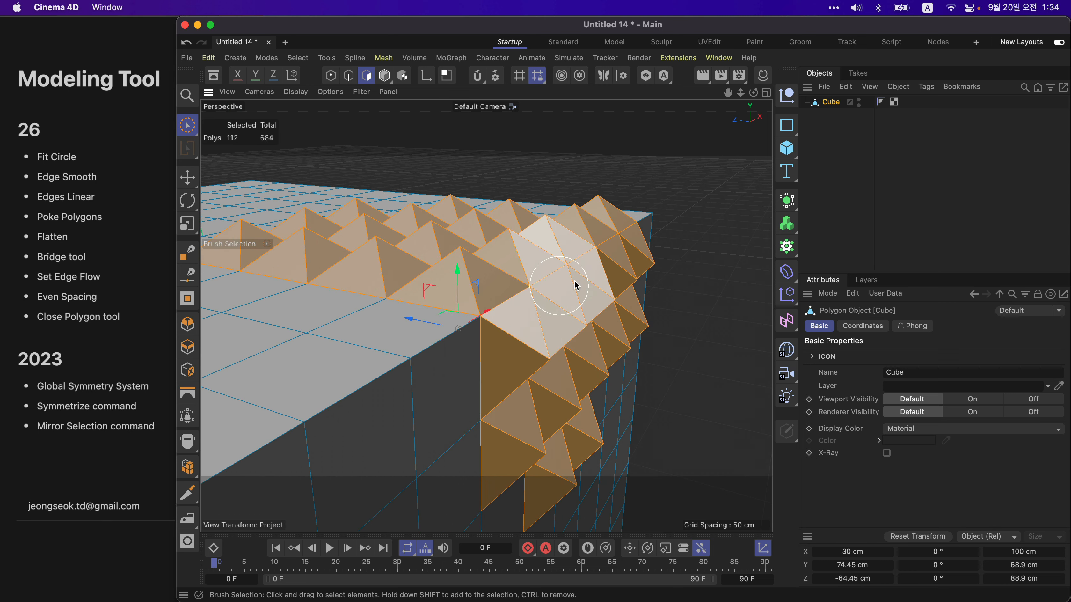
Step: Undo the raised poke and poke the same patch again with no offset, dividing its polygons into flat triangles
key(super+z)
key(m)
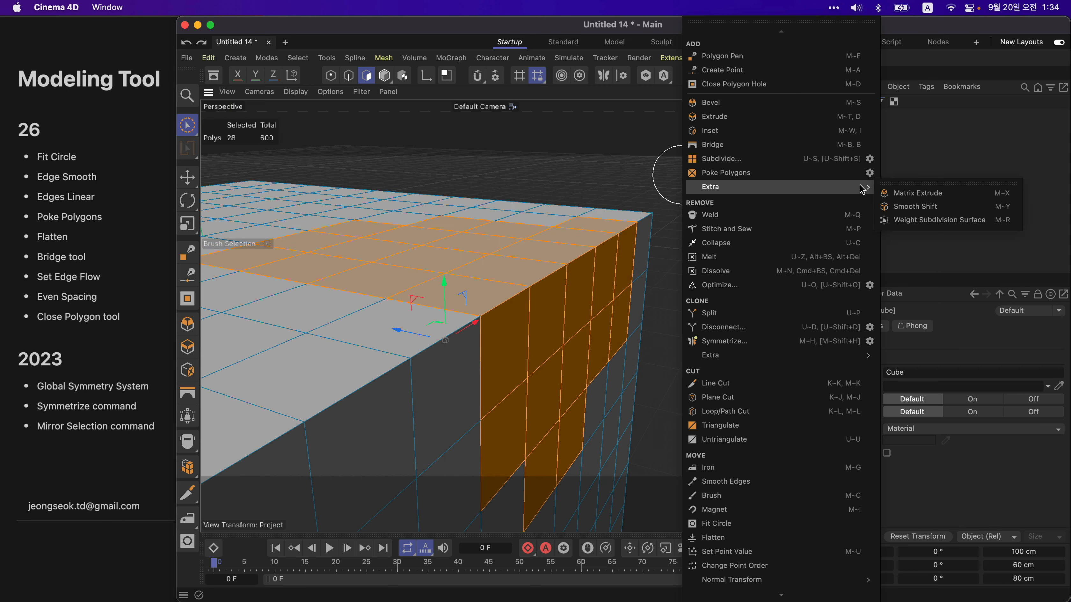
click(870, 173)
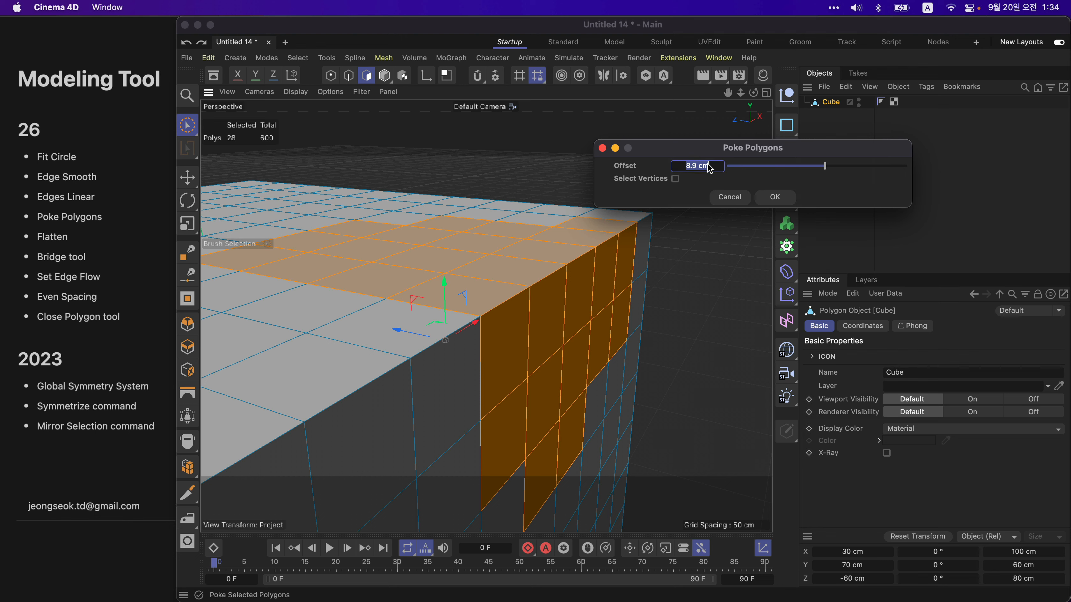
key(Return)
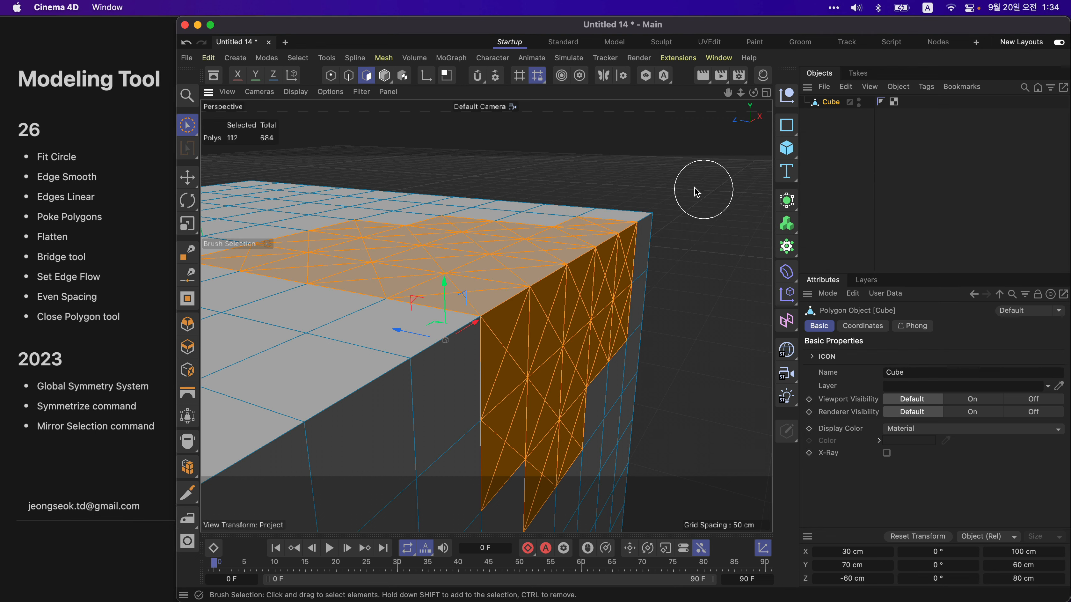
alt+drag(614, 202, 592, 237)
alt+drag(502, 264, 587, 259)
scroll(500, 299, down, 2)
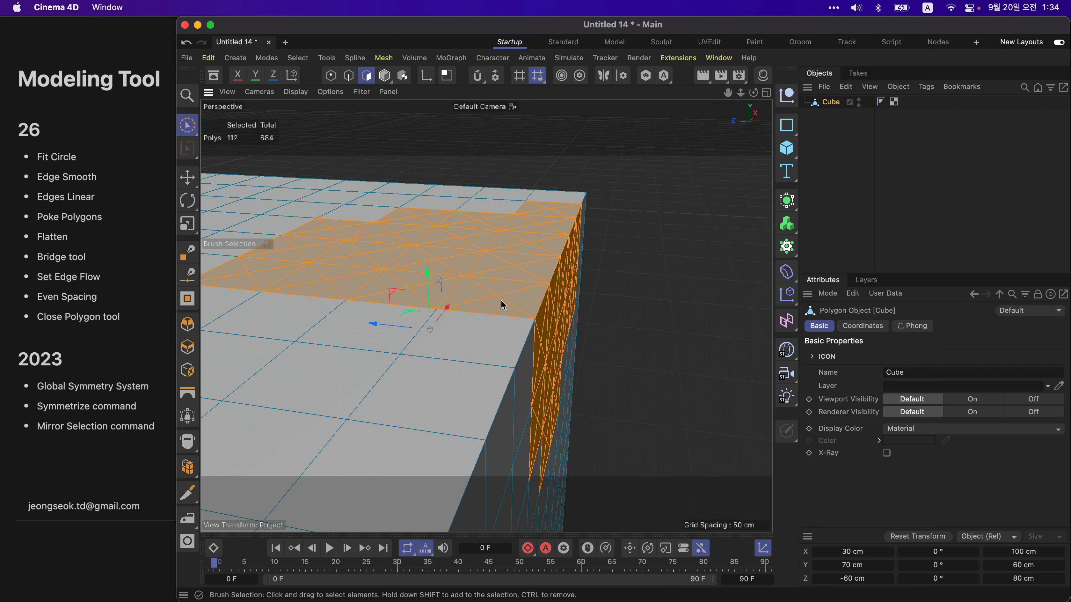
Step: Select a single triangle on the cube's top face beside the edge and poke it into three triangles
mouse_move(507, 296)
alt+mouse_down()
mouse_move(496, 307)
mouse_move(518, 305)
mouse_move(508, 301)
alt+mouse_up()
key(e)
click(508, 288)
right_click(693, 150)
click(759, 174)
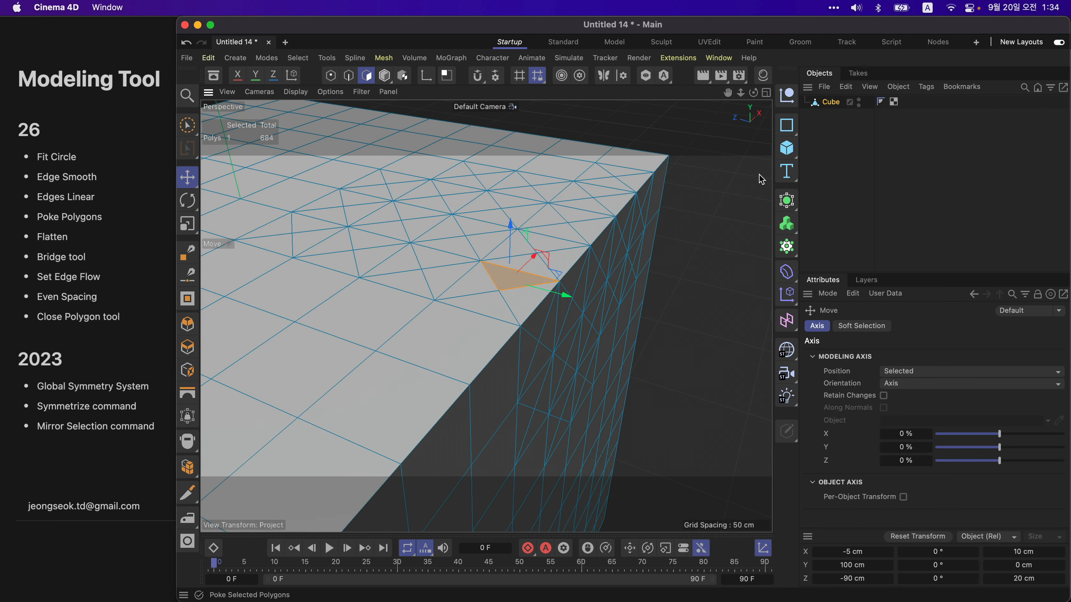
alt+right_drag(550, 272, 602, 282)
alt+drag(493, 294, 416, 332)
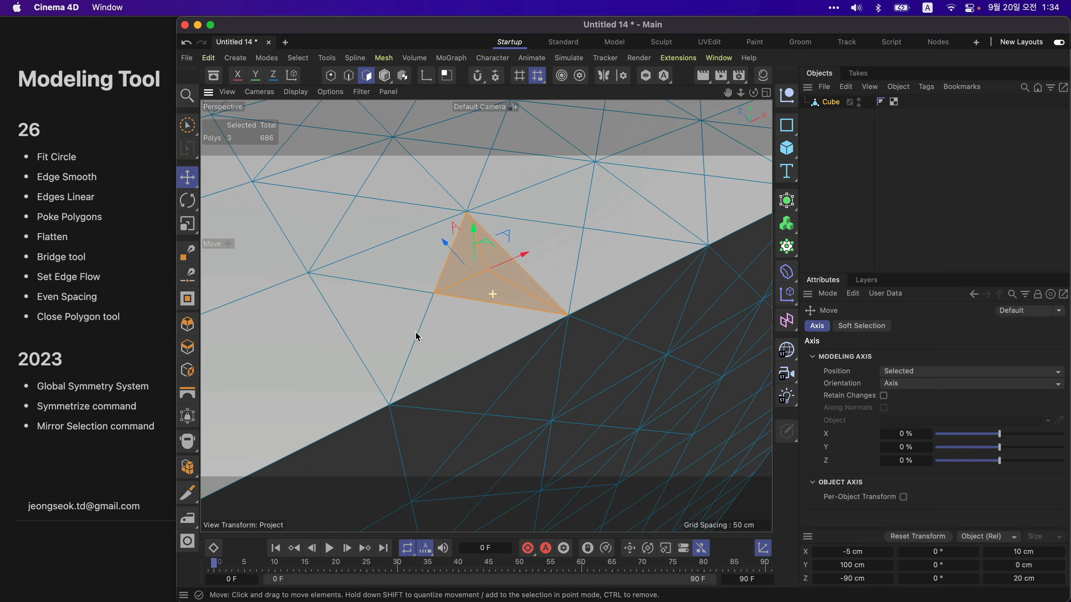
Step: Select one undivided quad on the cube's top face and poke it into four triangles
alt+right_drag(407, 321, 387, 337)
alt+middle_drag(387, 337, 542, 290)
alt+right_drag(505, 294, 395, 292)
alt+middle_drag(394, 292, 505, 290)
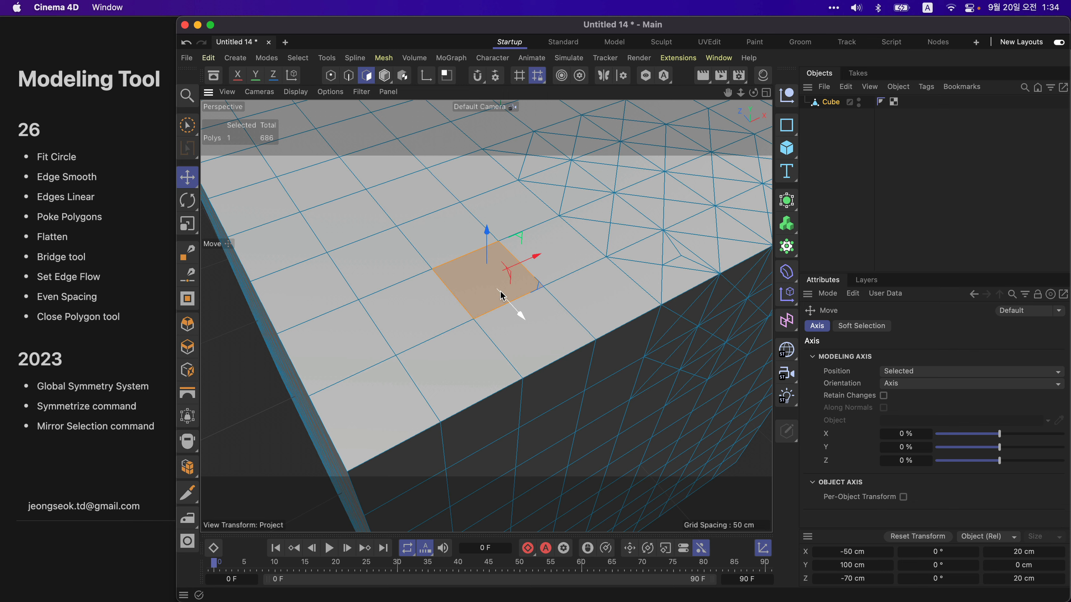
right_click(472, 297)
click(590, 173)
Step: Add a point to the middle of an edge on a nearby top-face quad with Polygon Pen, creating n-gons
alt+drag(505, 309, 482, 289)
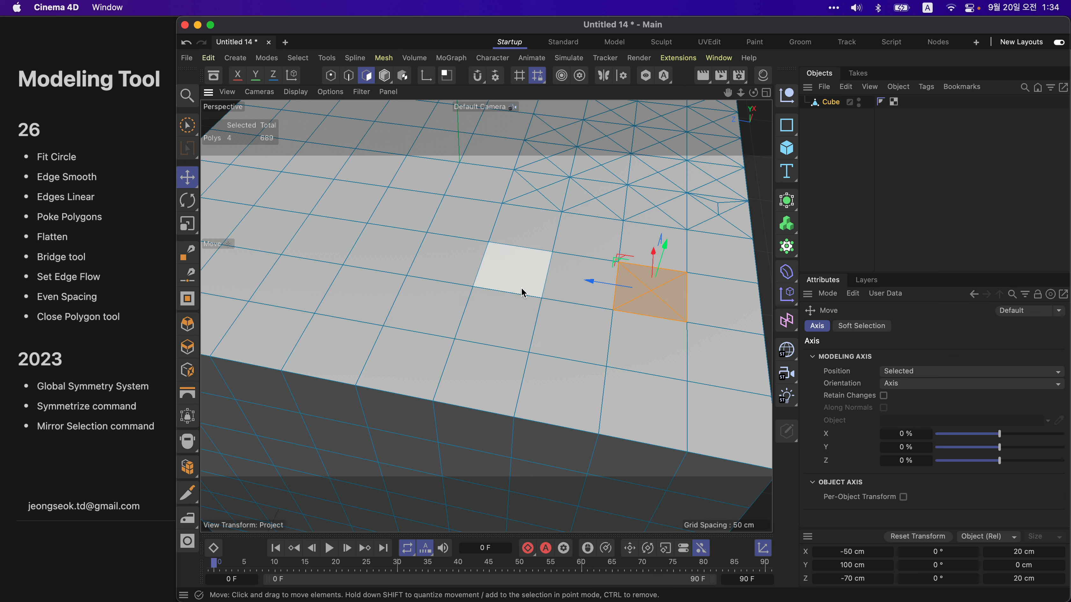
right_click(522, 267)
click(531, 361)
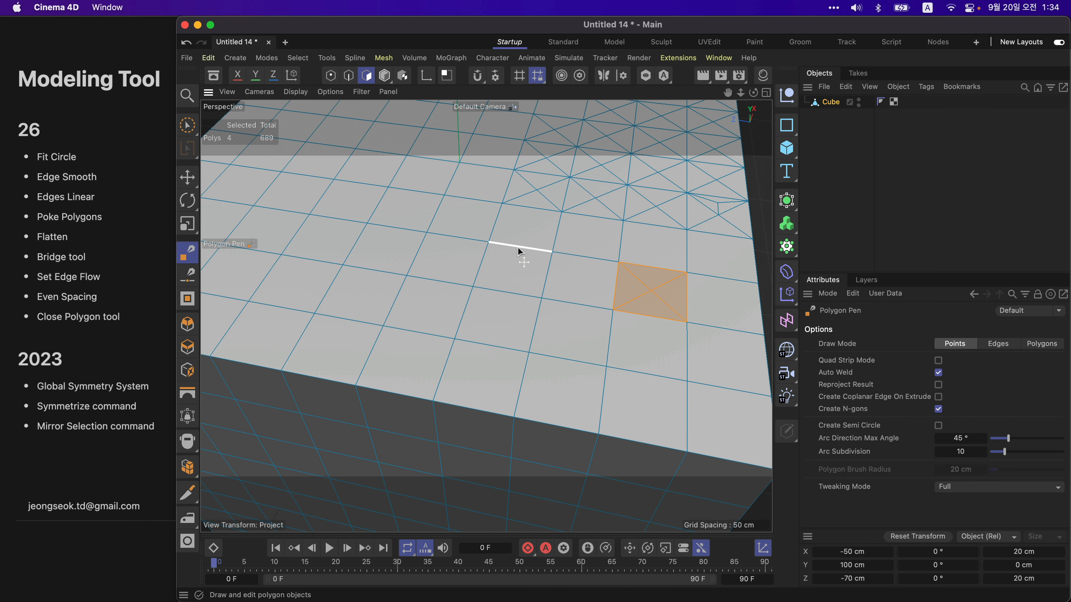
click(519, 247)
key(e)
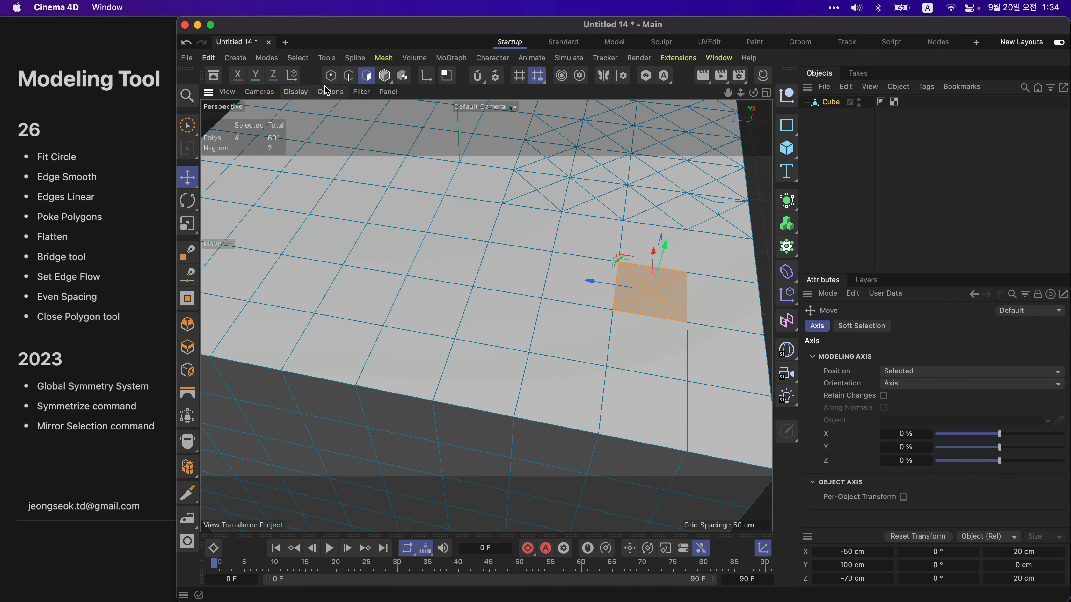
Step: Raise the added edge midpoint on the cube's top face by about 5.8 cm
click(331, 76)
click(520, 247)
drag(521, 246, 537, 216)
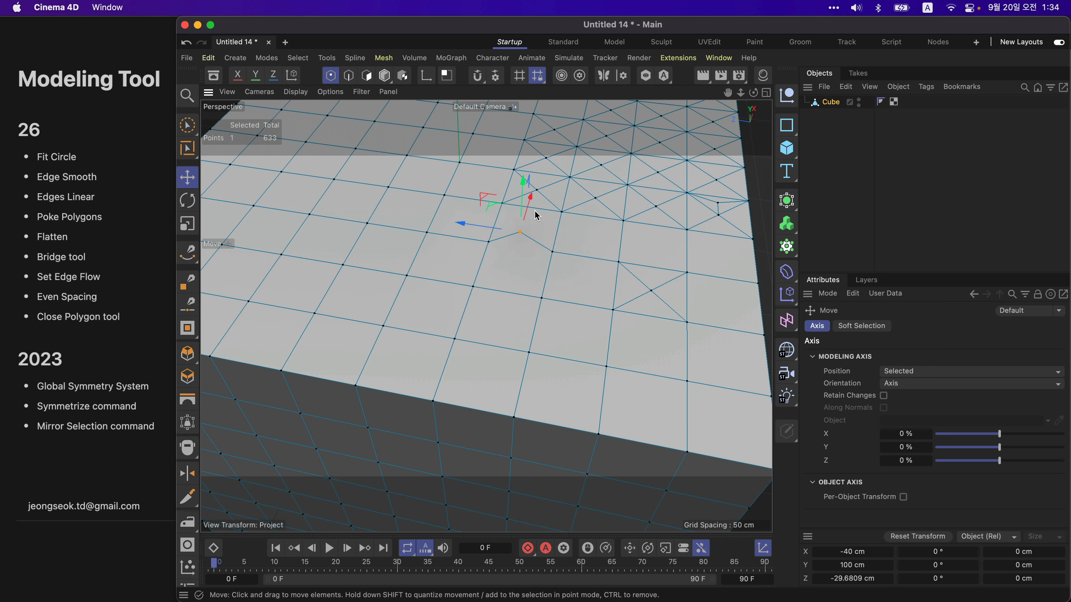
Step: Poke the two n-gons that share the raised midpoint on the top face
click(366, 76)
click(523, 274)
right_click(523, 275)
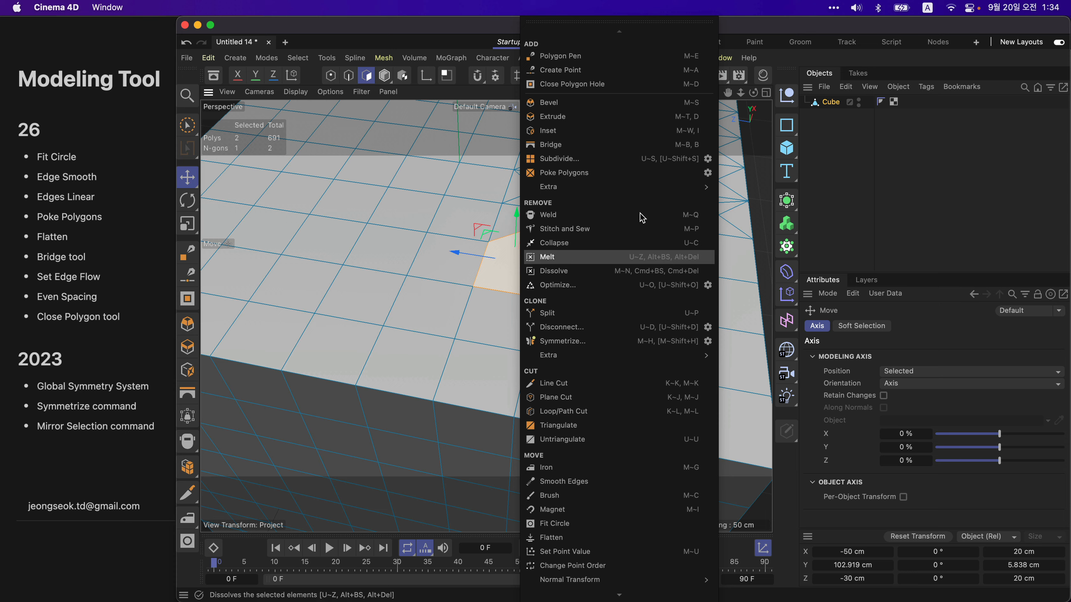
click(624, 174)
scroll(508, 277, up, 5)
alt+drag(527, 230, 534, 276)
Step: Undo the n-gon poke and the raising of the midpoint
key(super+z)
key(super+z)
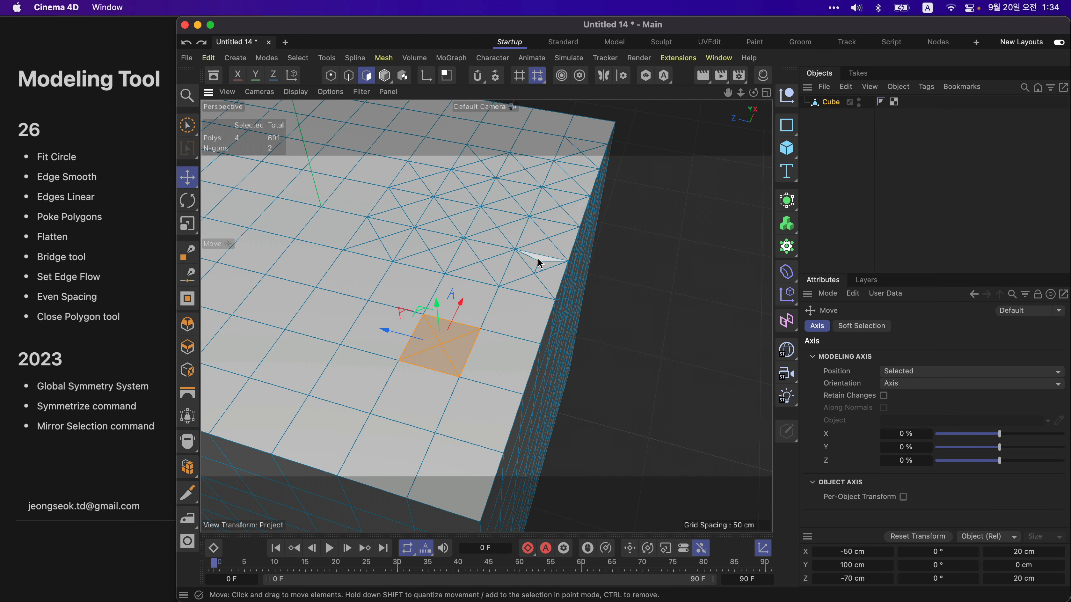
alt+drag(533, 313, 477, 292)
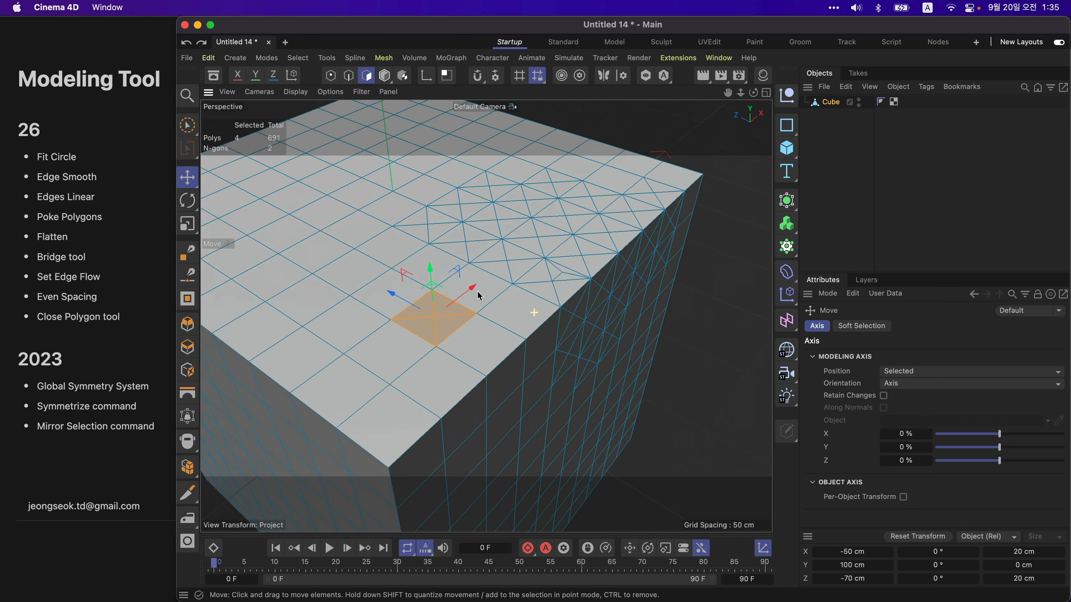
alt+right_drag(476, 292, 590, 292)
alt+middle_drag(591, 292, 618, 284)
alt+drag(611, 289, 598, 306)
alt+drag(598, 306, 565, 349)
alt+drag(497, 347, 467, 380)
key(super+z)
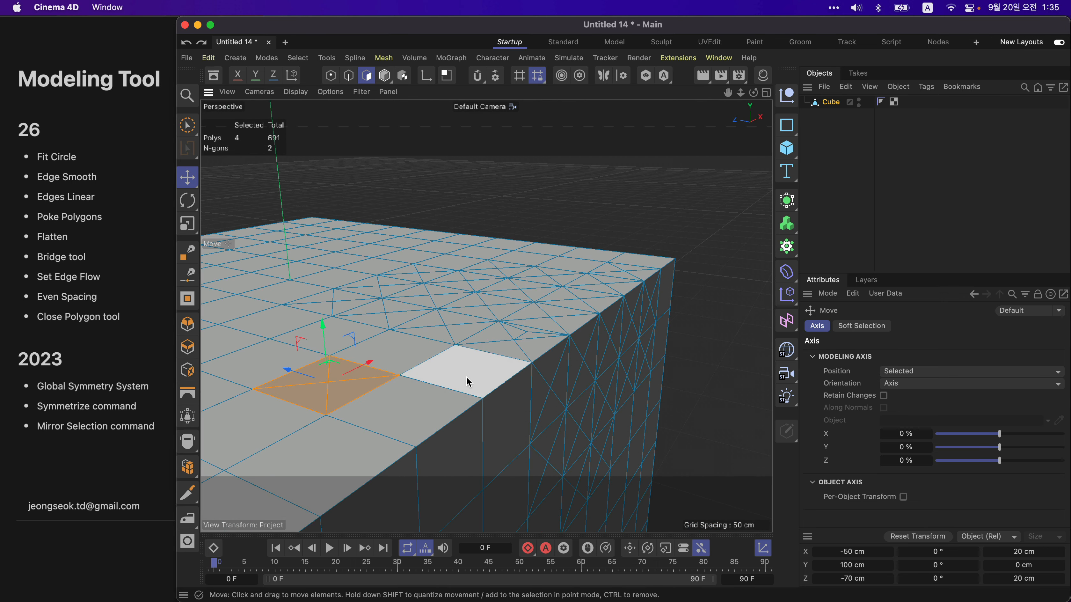
Step: Poke the undivided quad at the edge of the top face with an 11 cm offset, without selecting vertices
click(474, 376)
right_click(480, 374)
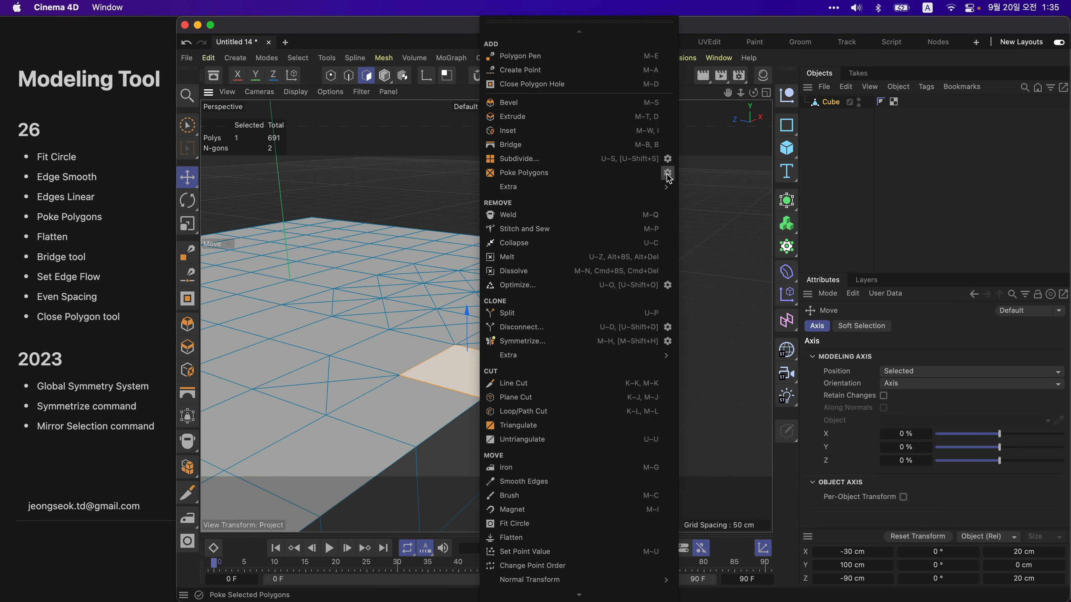
click(668, 174)
drag(685, 154, 767, 187)
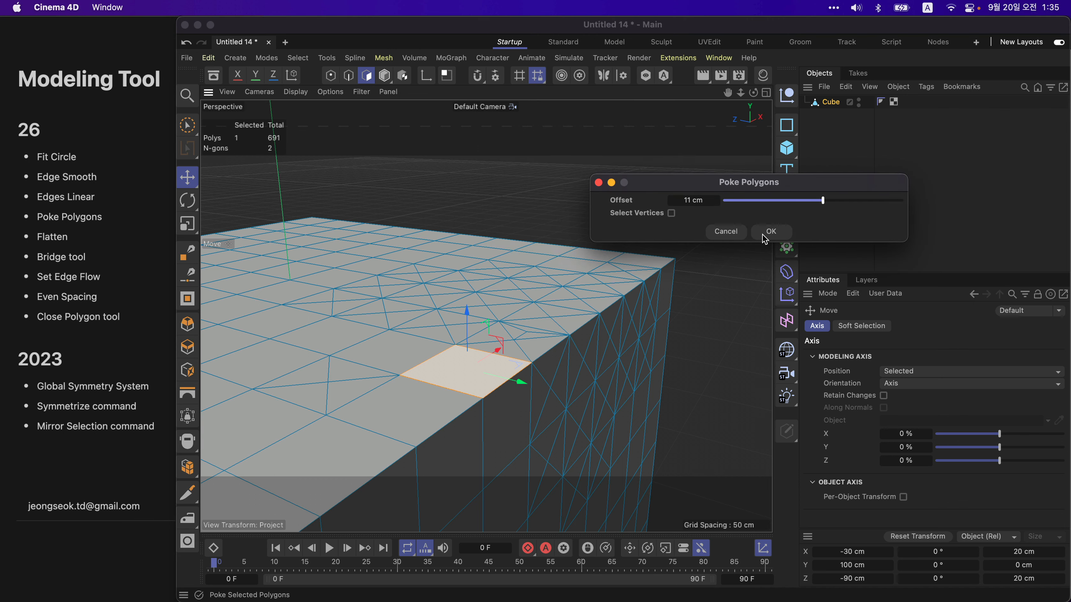
click(765, 232)
Step: Examine the poked pyramid at the cube's edge from several angles and clear the polygon selection
alt+drag(507, 334, 563, 318)
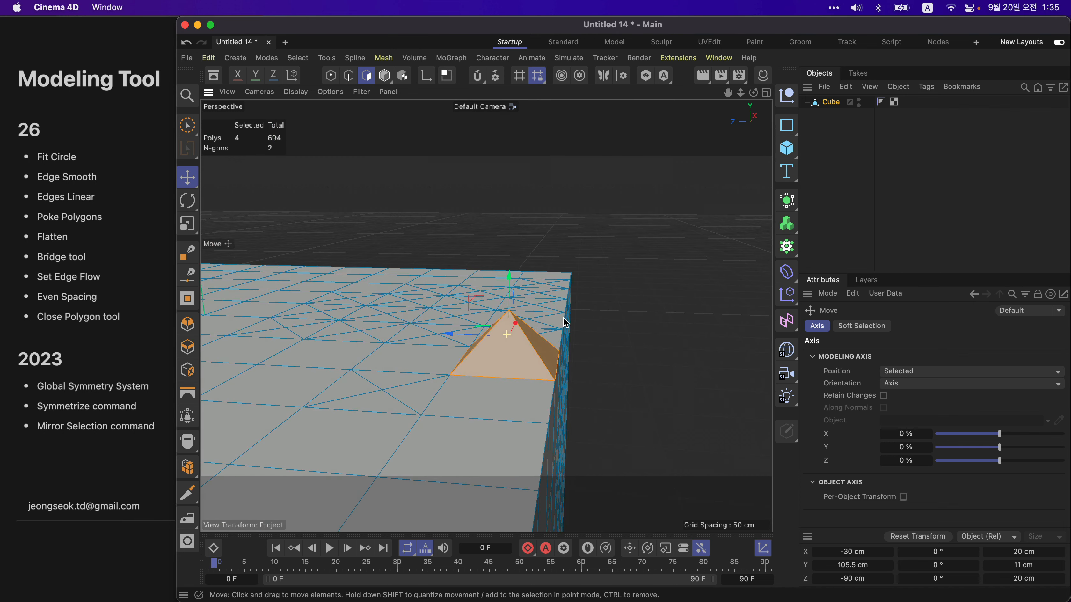
alt+drag(509, 356, 586, 381)
alt+drag(497, 332, 500, 287)
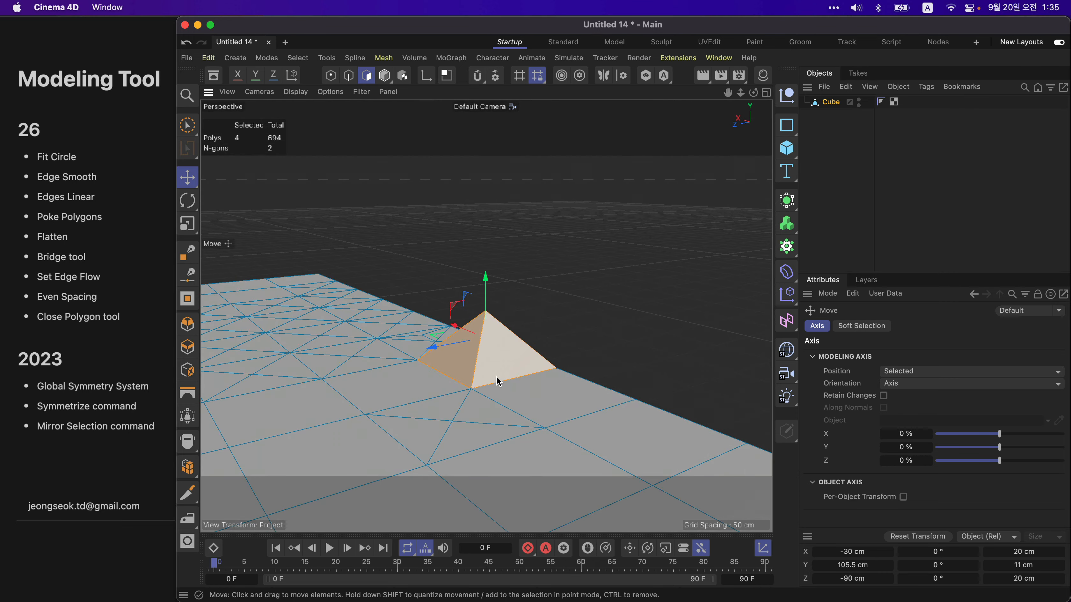
mouse_move(498, 381)
alt+mouse_down()
mouse_move(356, 330)
mouse_move(462, 374)
mouse_move(517, 346)
alt+mouse_up()
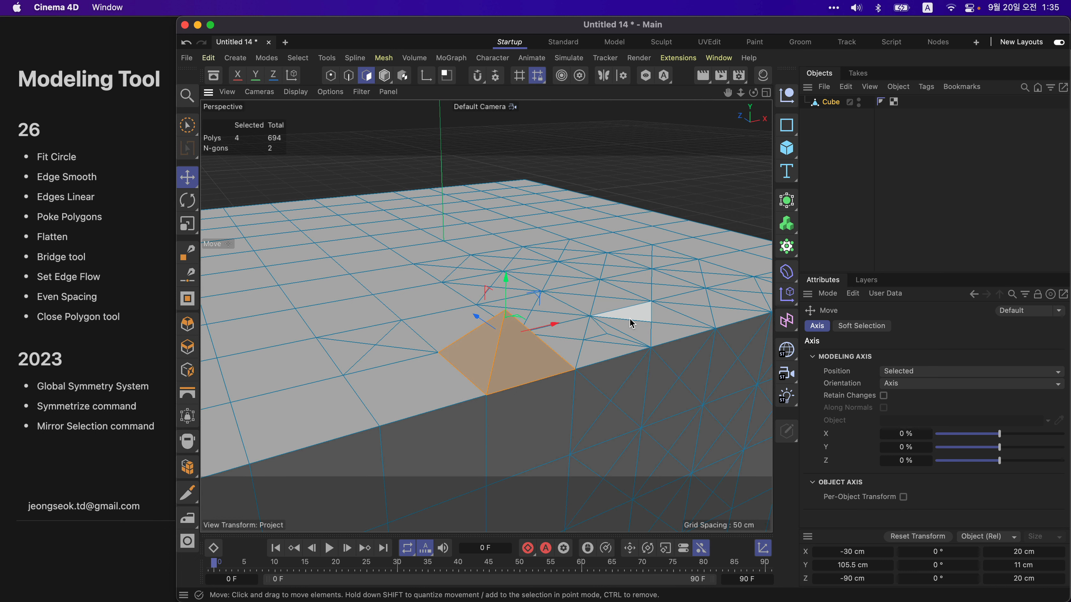
scroll(615, 324, down, 3)
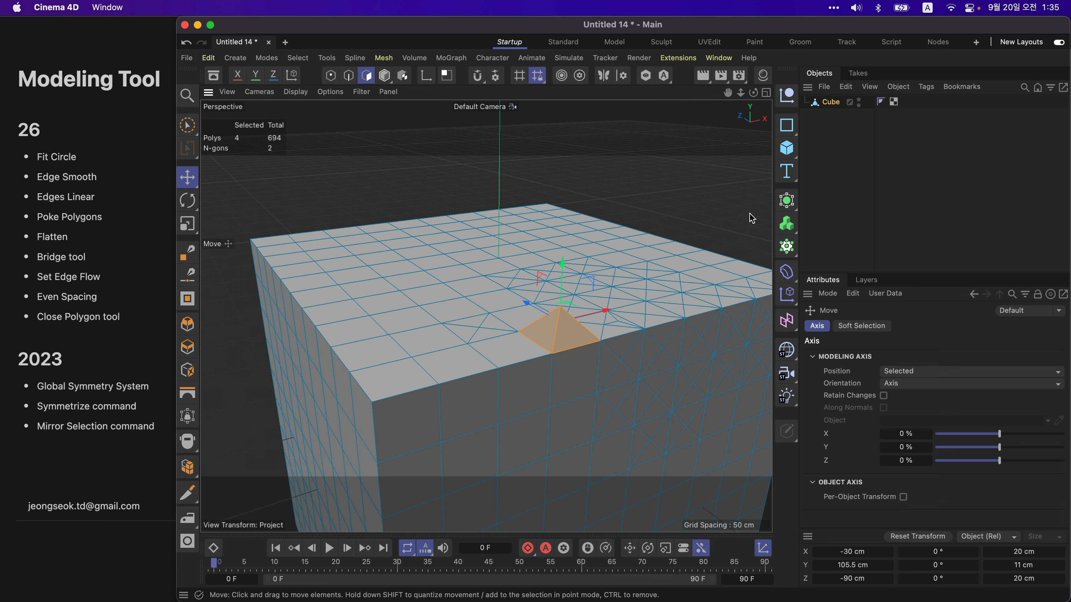
alt+drag(552, 234, 662, 258)
alt+middle_drag(672, 239, 517, 186)
right_click(578, 153)
mouse_move(637, 190)
click(531, 149)
click(532, 149)
alt+drag(540, 263, 595, 257)
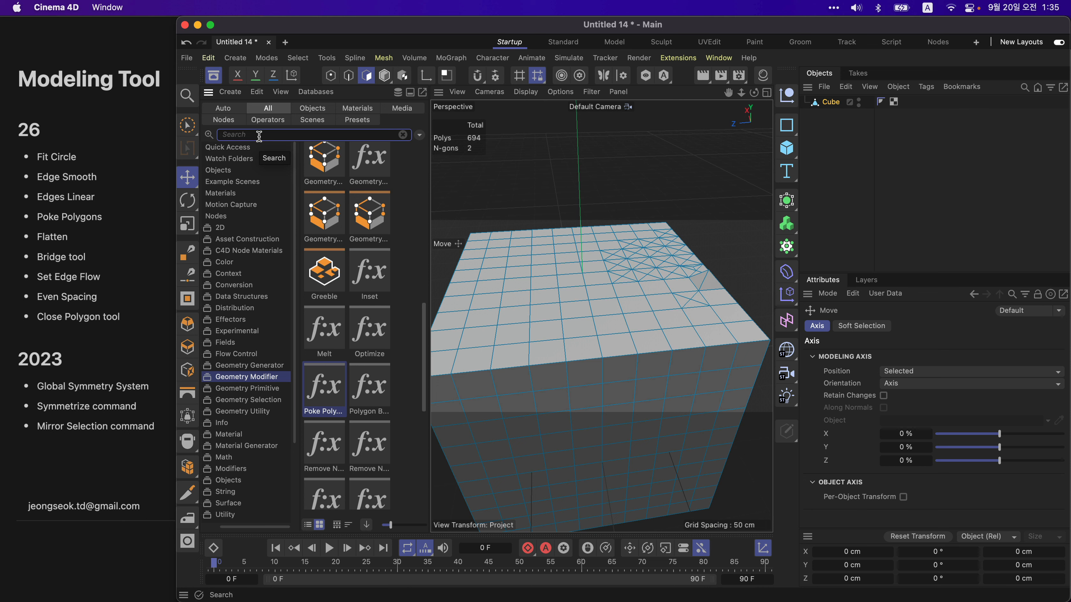
Step: Search the assets for "poke" and add the Poke Polygons node operator under the Cube, deleting the extra standalone copy
text(poke)
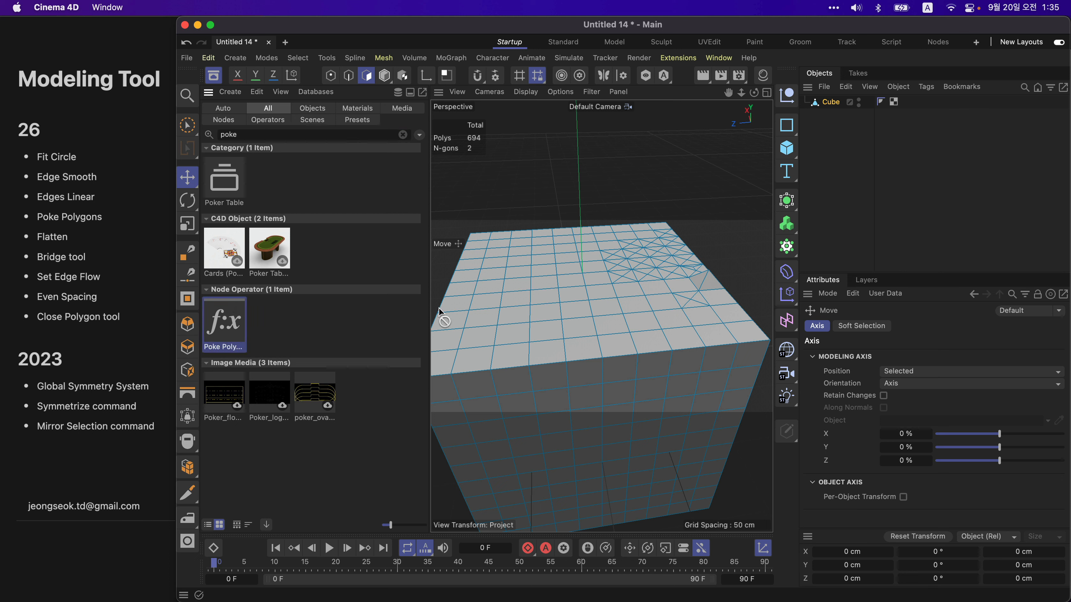
drag(837, 106, 838, 107)
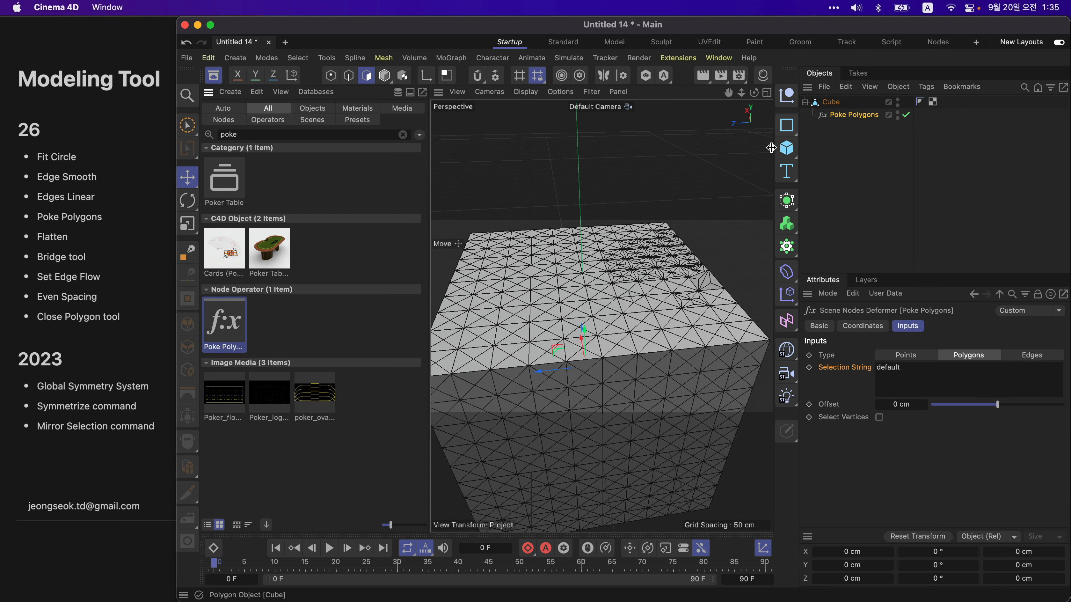
drag(226, 335, 858, 101)
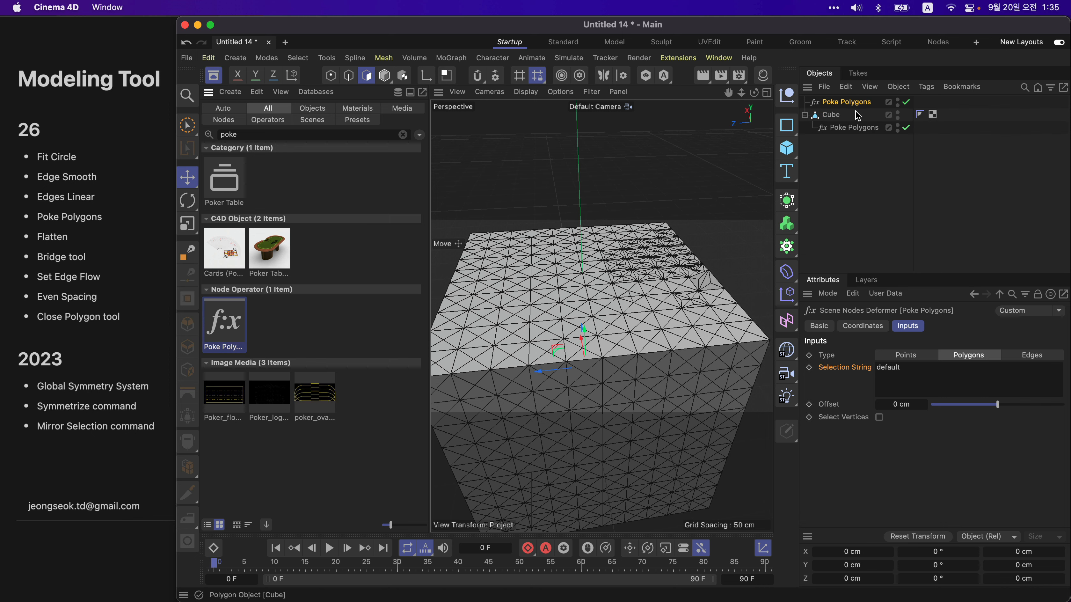
key(Delete)
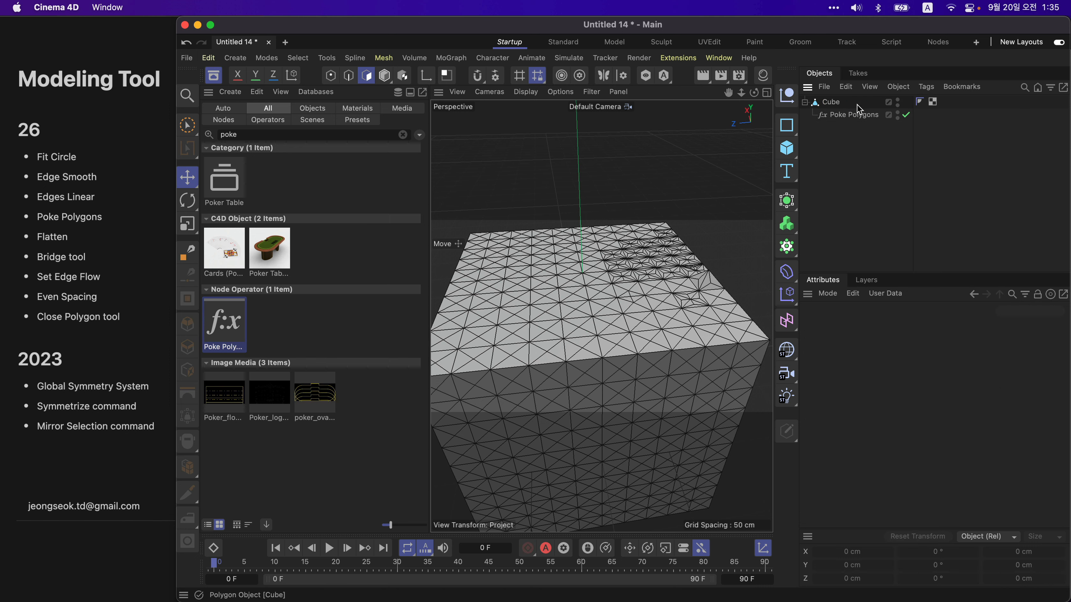
Step: Close the asset library and set the Poke Polygons deformer's offset to 9.6 cm
click(215, 78)
click(836, 115)
alt+drag(670, 241, 805, 169)
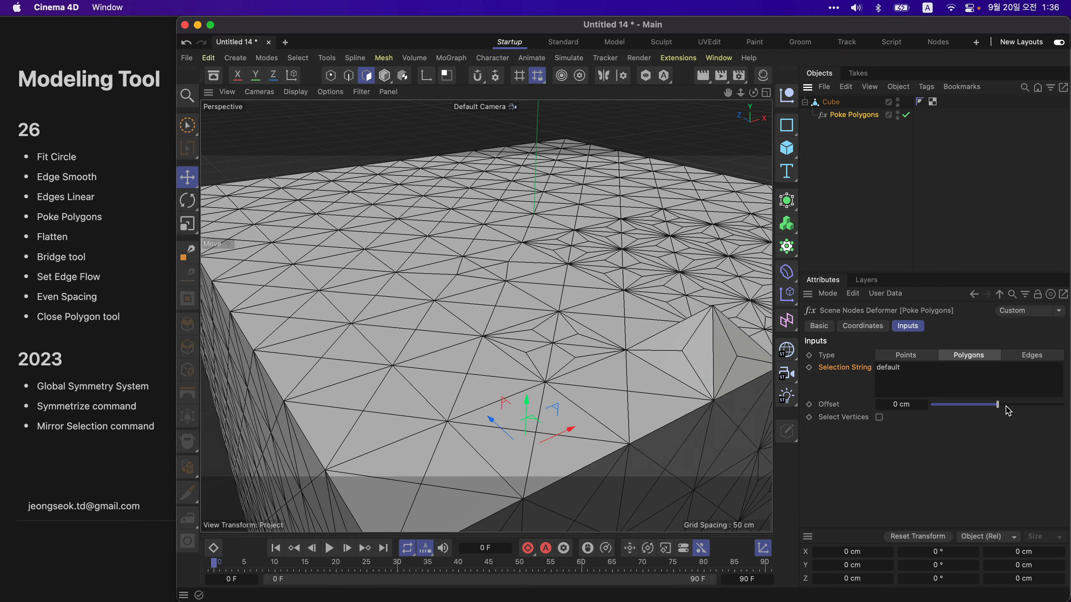
mouse_move(1008, 410)
mouse_down()
mouse_move(991, 411)
mouse_move(1004, 411)
mouse_up()
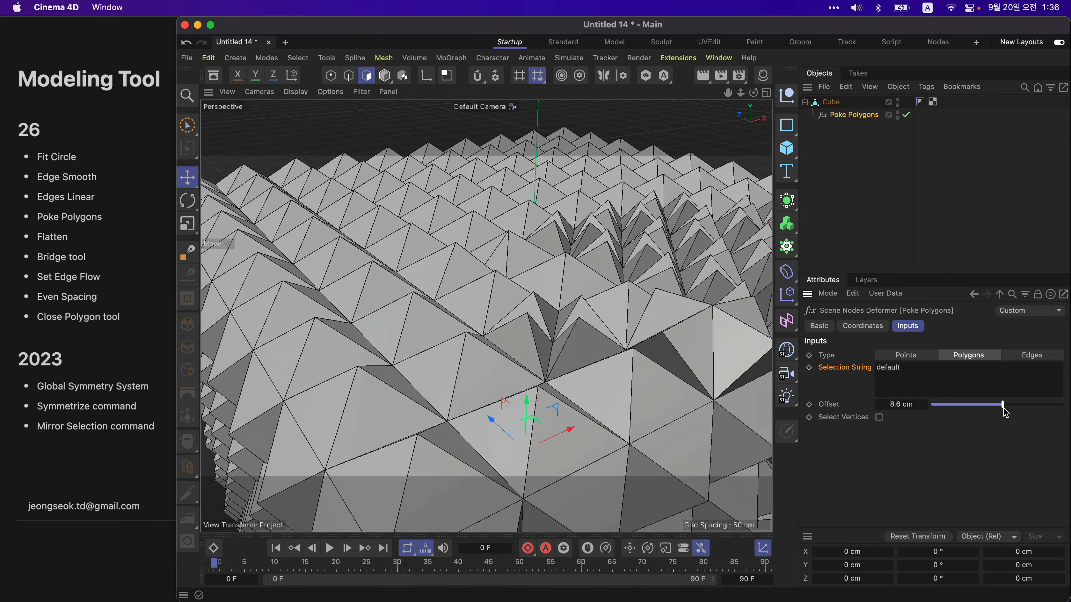
alt+drag(605, 356, 581, 362)
scroll(544, 316, down, 5)
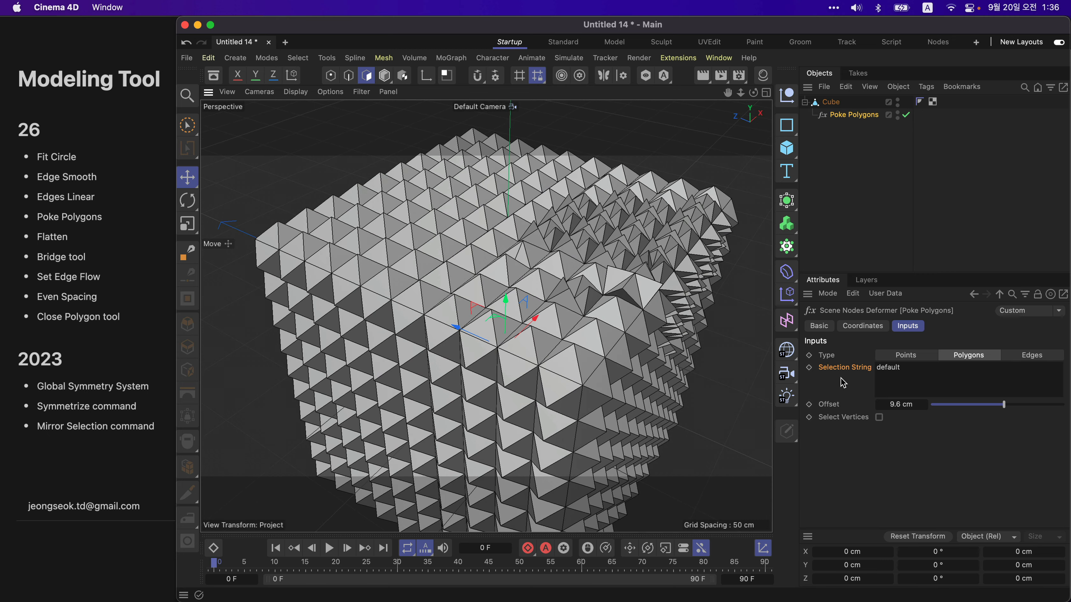
Step: Compare the Points, Polygons and Edges types of the Poke Polygons deformer and leave it on Points
click(915, 356)
click(966, 355)
click(1022, 356)
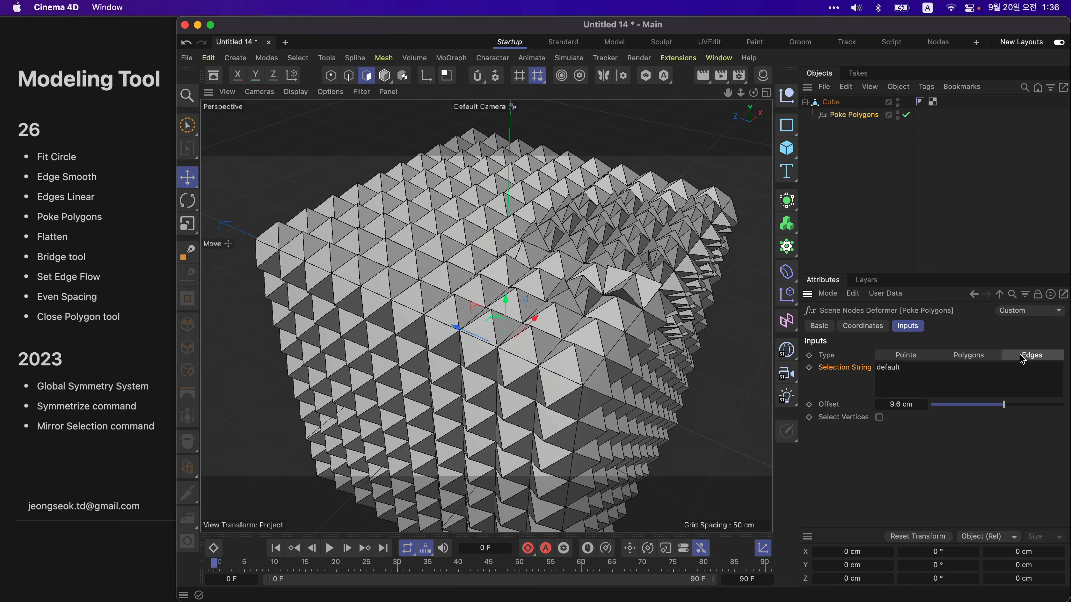
click(917, 356)
click(982, 352)
click(963, 358)
click(1032, 355)
click(906, 355)
Step: Brush-select a patch of the Cube's points across its near top edge with brush size 109
click(829, 105)
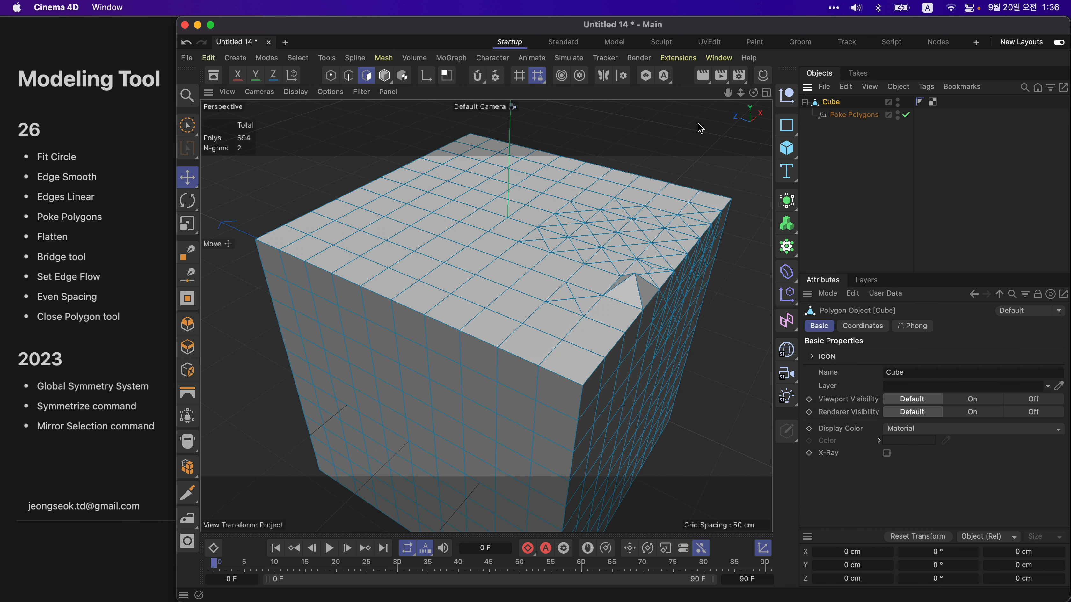
click(331, 75)
middle_click(454, 227)
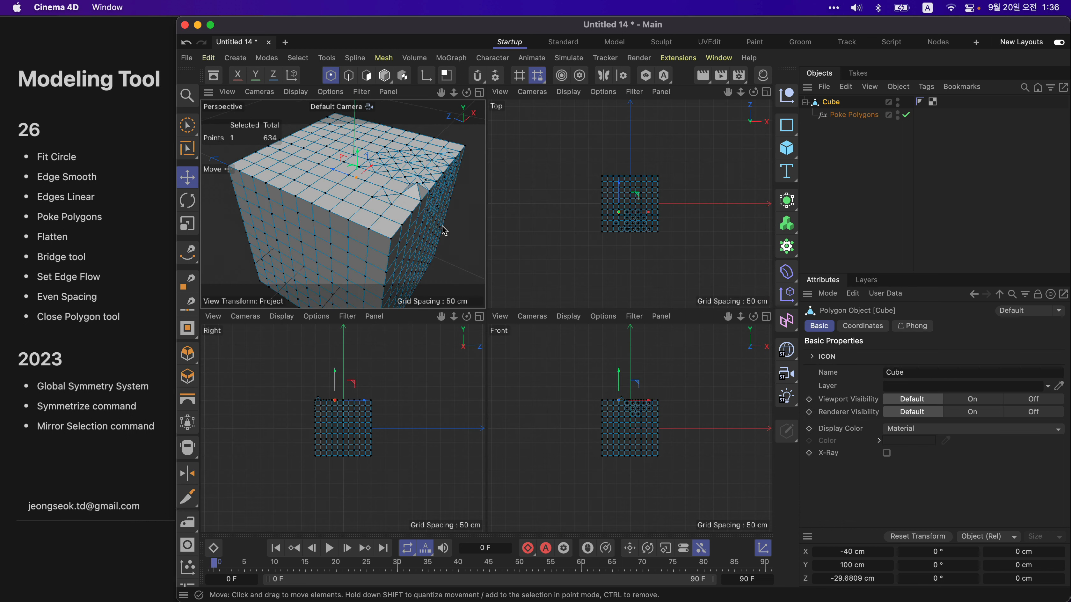
middle_click(364, 213)
key(9)
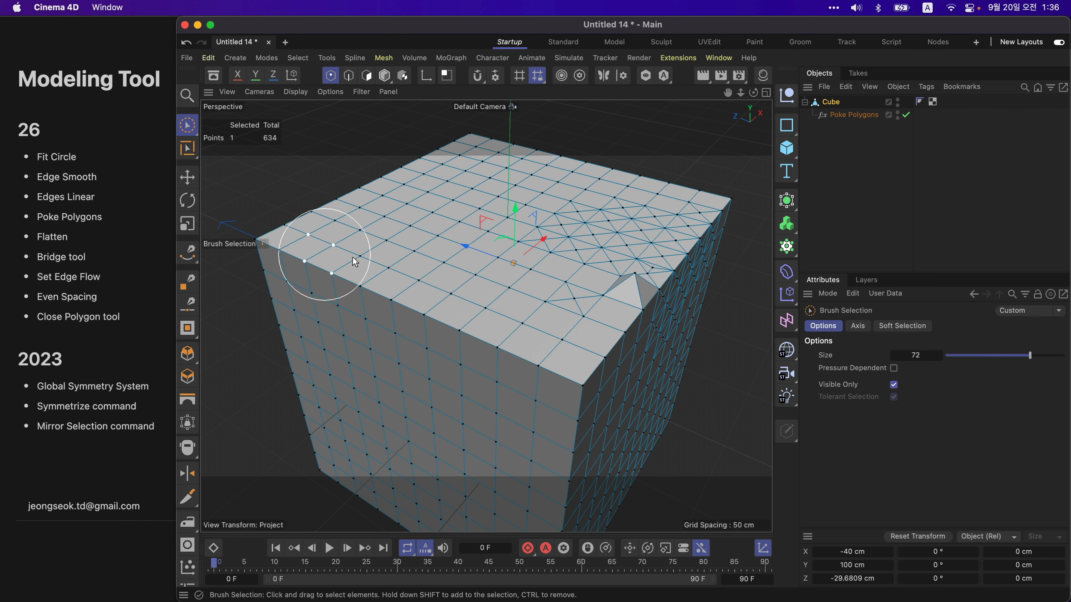
click(373, 289)
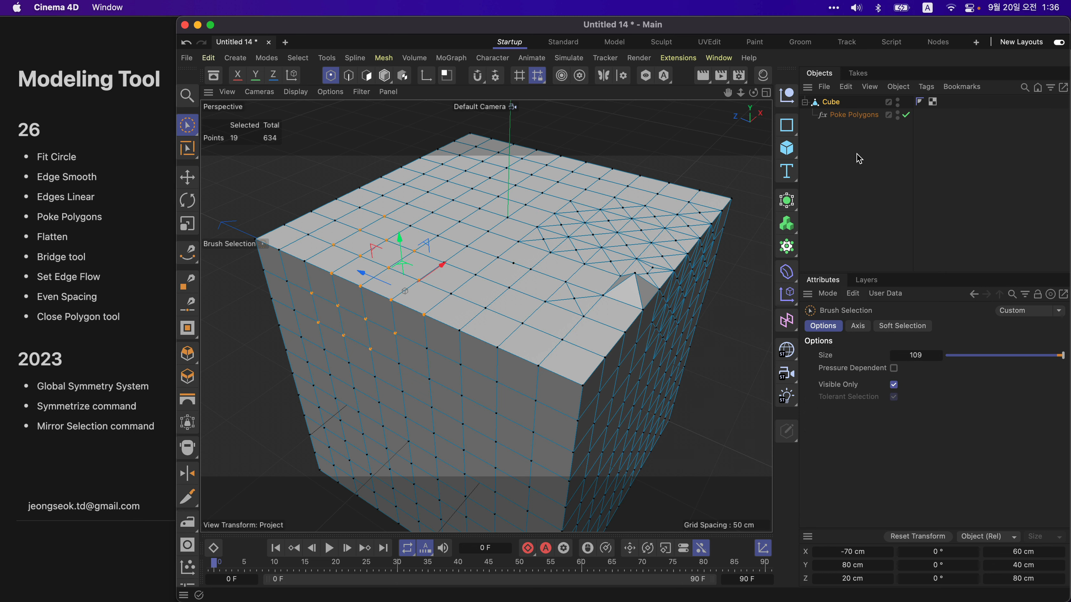
Step: Switch the Poke Polygons deformer to Polygons and back to Points to poke only the area of selected points
click(855, 116)
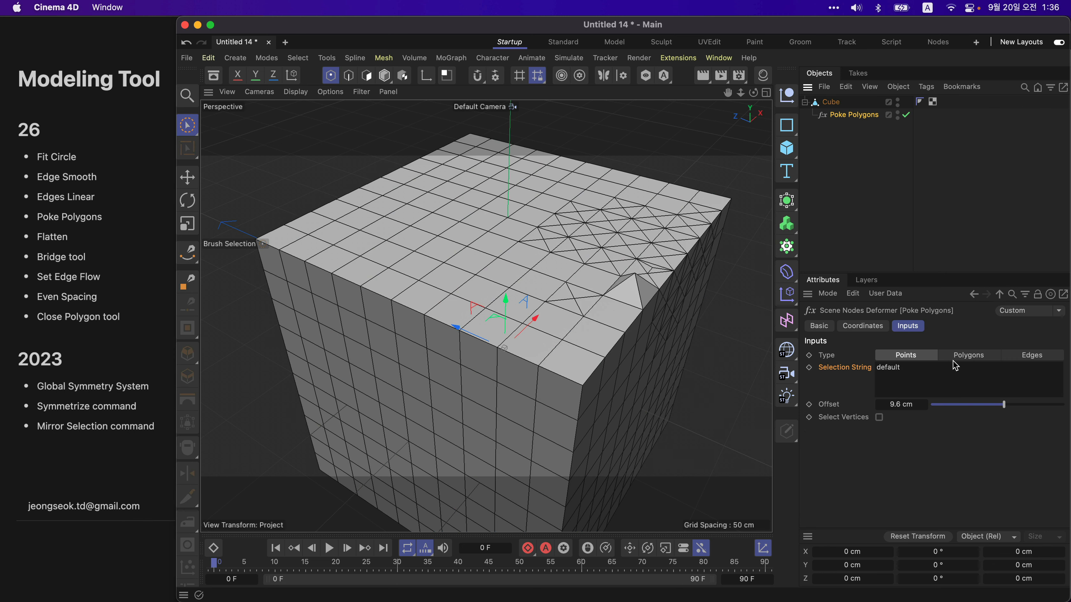
click(965, 354)
click(906, 354)
mouse_move(598, 337)
alt+mouse_down()
mouse_move(559, 306)
mouse_move(655, 283)
mouse_move(545, 280)
mouse_move(490, 335)
alt+mouse_up()
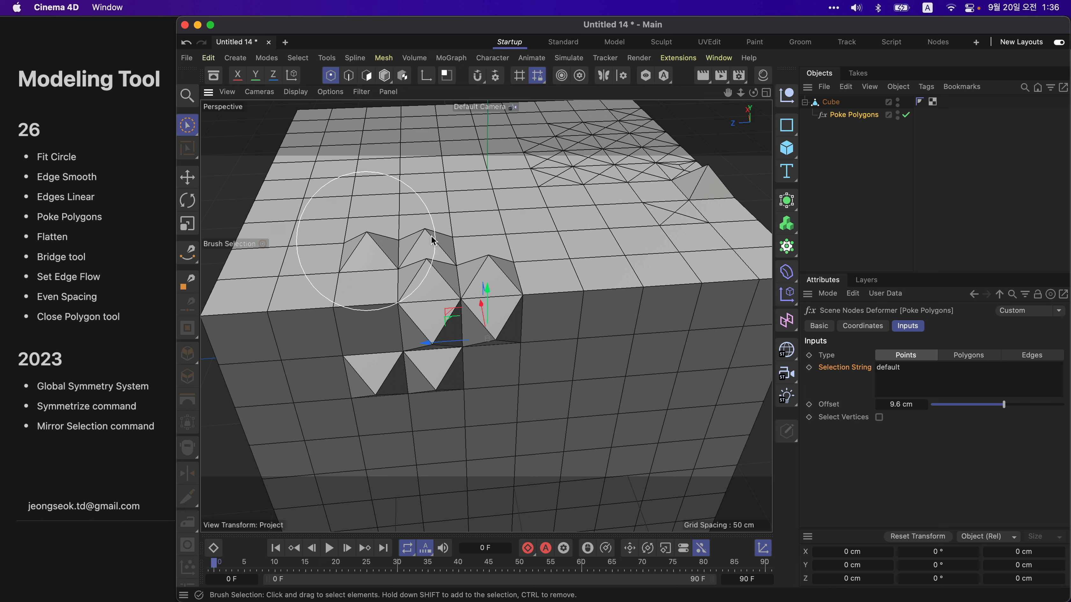
alt+drag(568, 354, 526, 336)
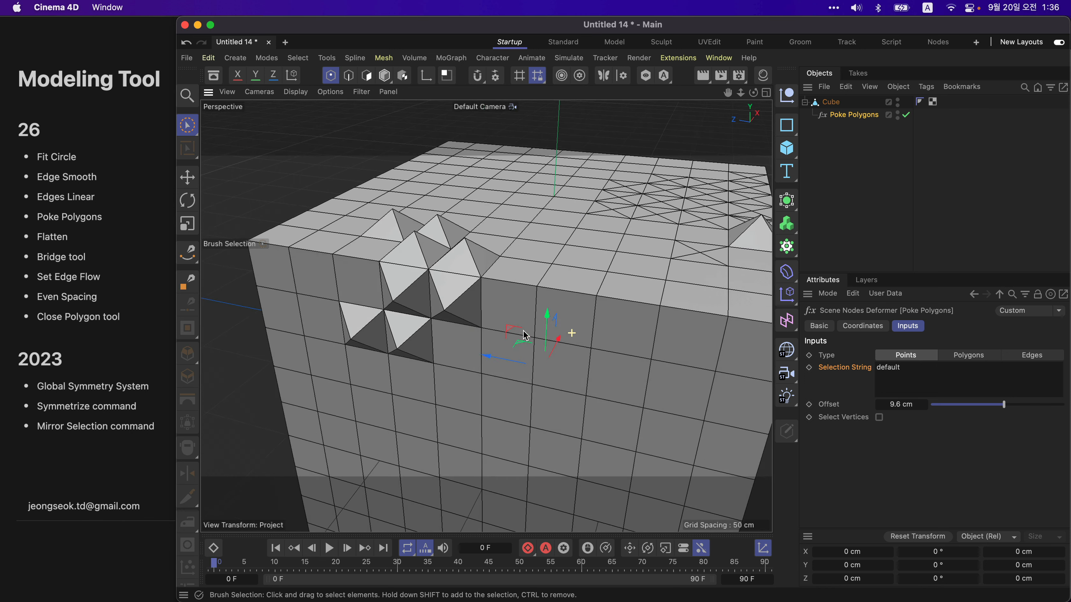
Step: Brush-select a patch of the Cube's edges spanning the top face and the adjoining side face
click(349, 76)
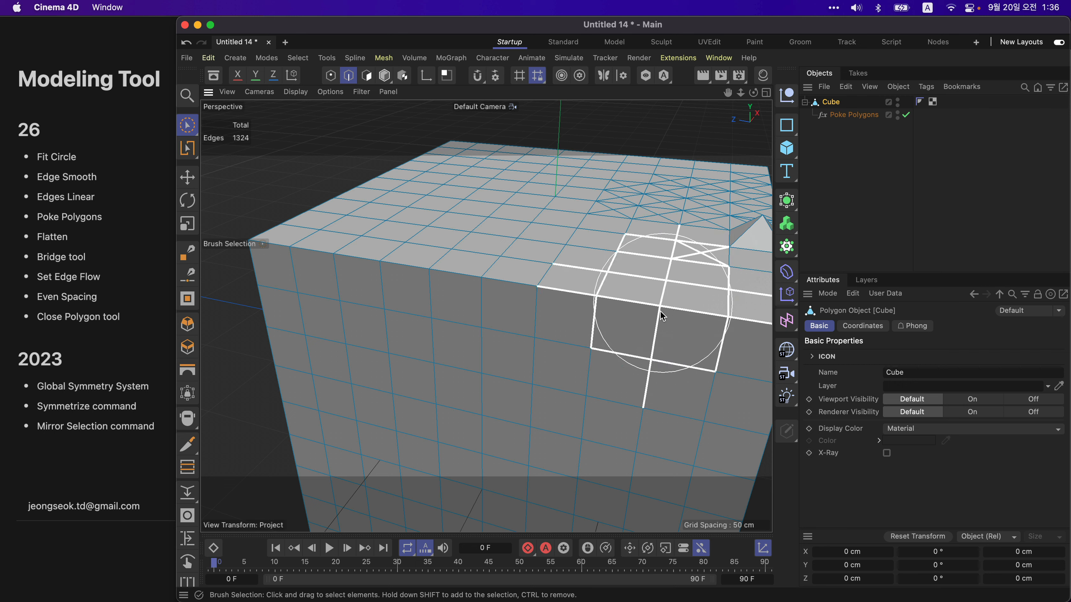
click(652, 299)
shift+click(555, 332)
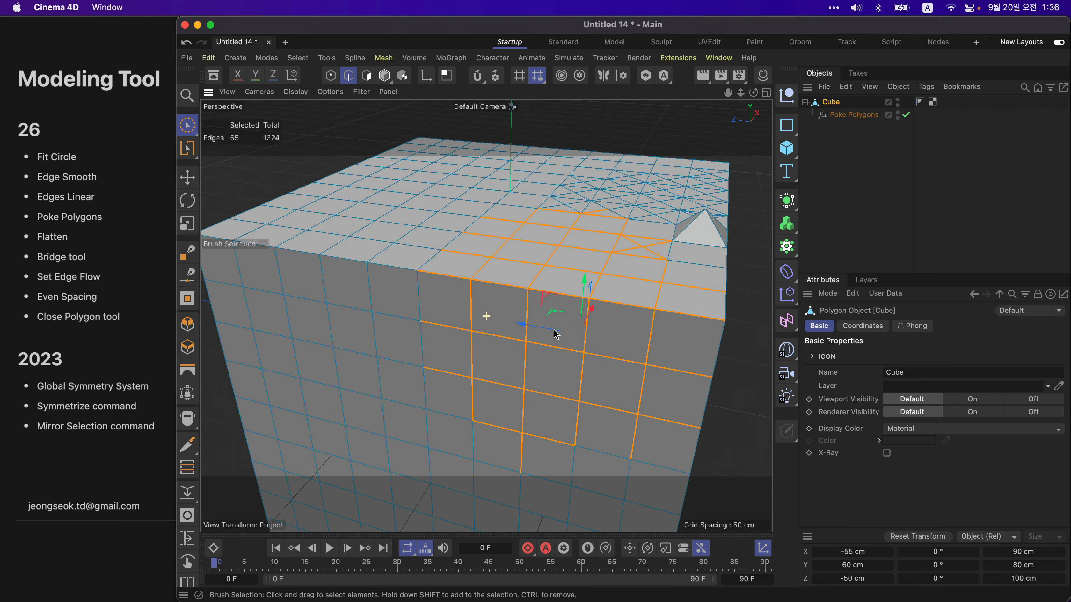
Step: Set the Poke Polygons type to Edges, compare it with Points and Polygons, and leave it on Polygons
click(847, 120)
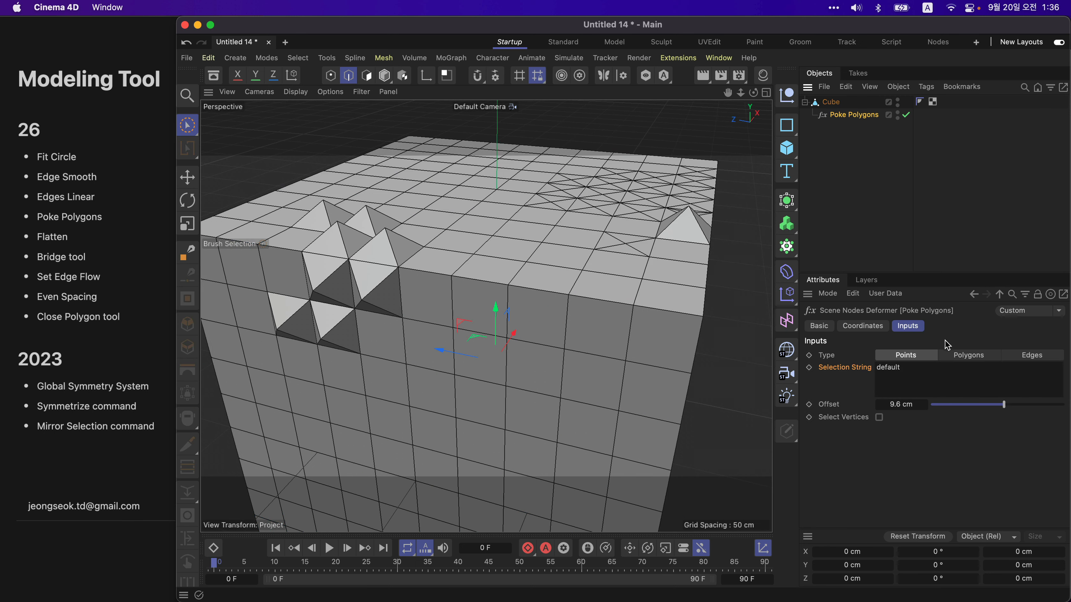
click(1018, 358)
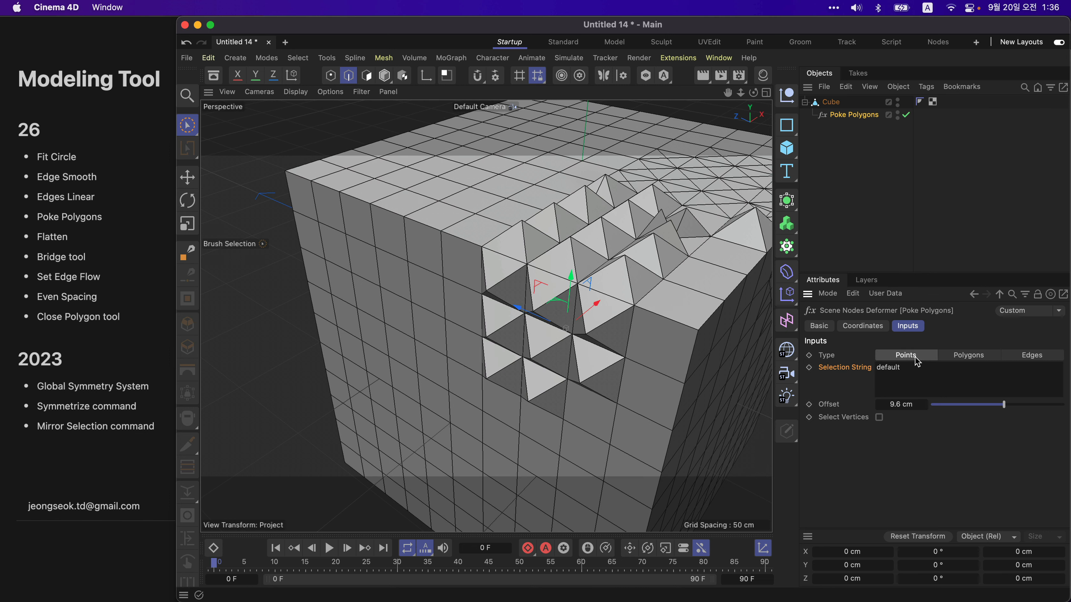
click(952, 355)
click(924, 354)
click(972, 354)
click(1023, 354)
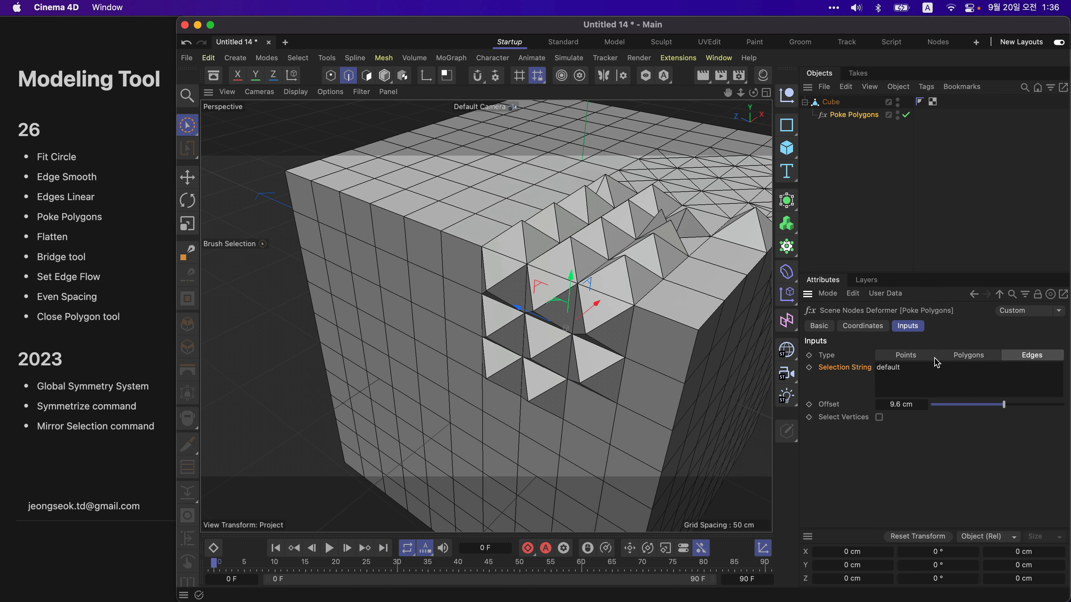
click(930, 358)
click(973, 355)
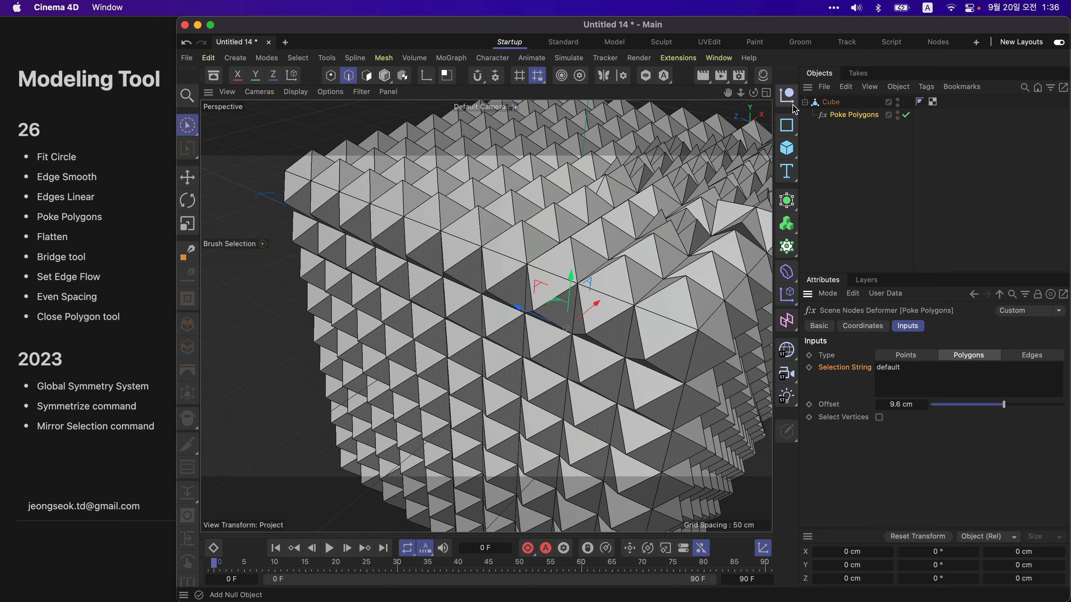
Step: Brush-select a band of the Cube's polygons along the near top edge, covering parts of the top and side faces
click(840, 101)
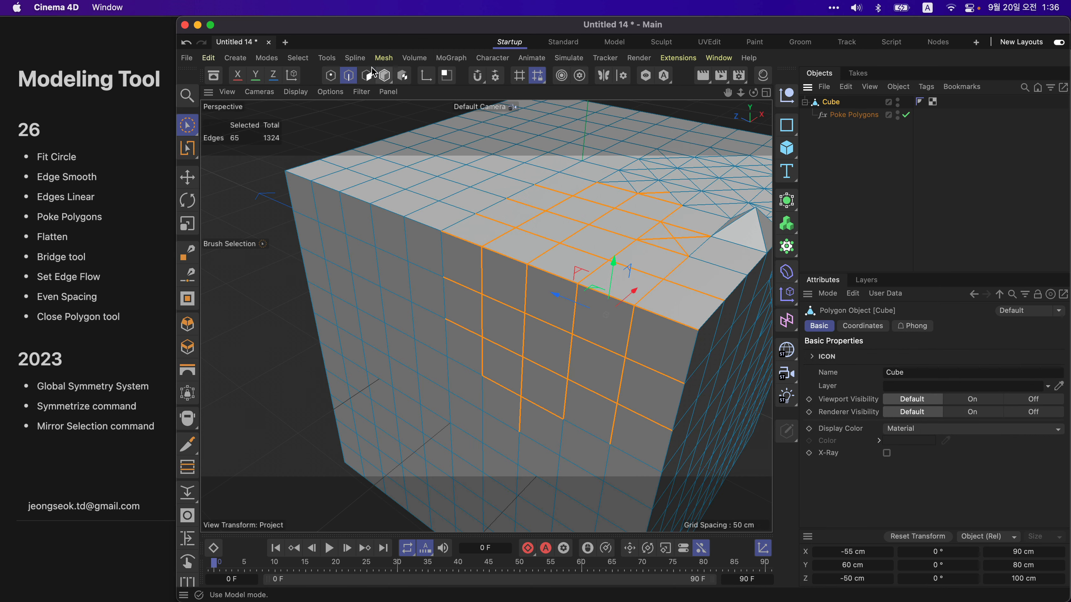
click(367, 75)
mouse_move(443, 260)
mouse_down()
mouse_move(484, 256)
mouse_move(535, 283)
mouse_up()
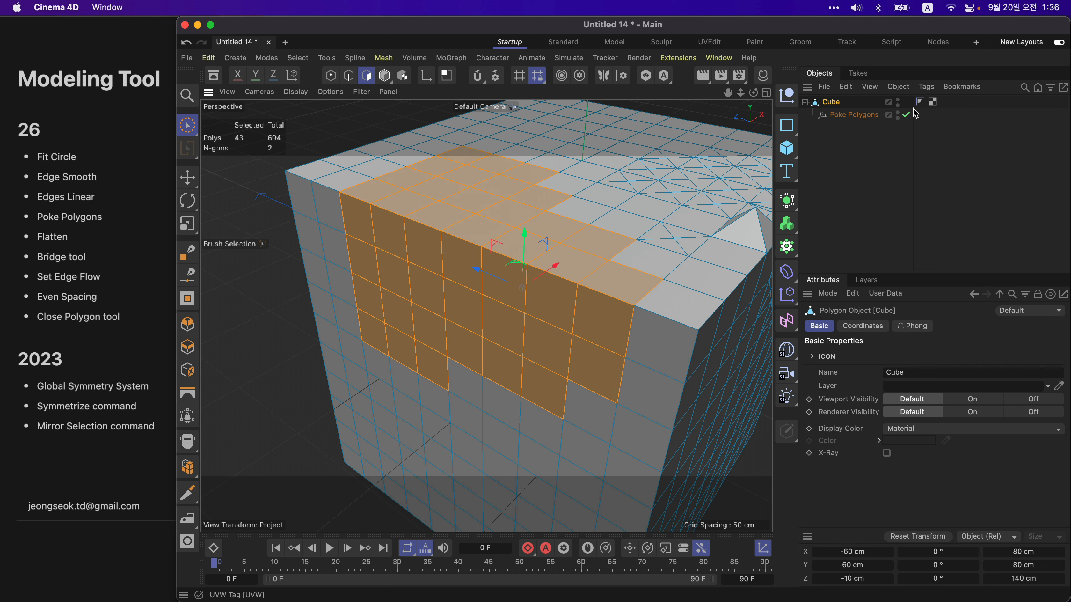
Step: Refresh the Poke Polygons deformer with its Polygons type and set the Offset to 6.7 cm
click(863, 115)
click(904, 357)
click(954, 356)
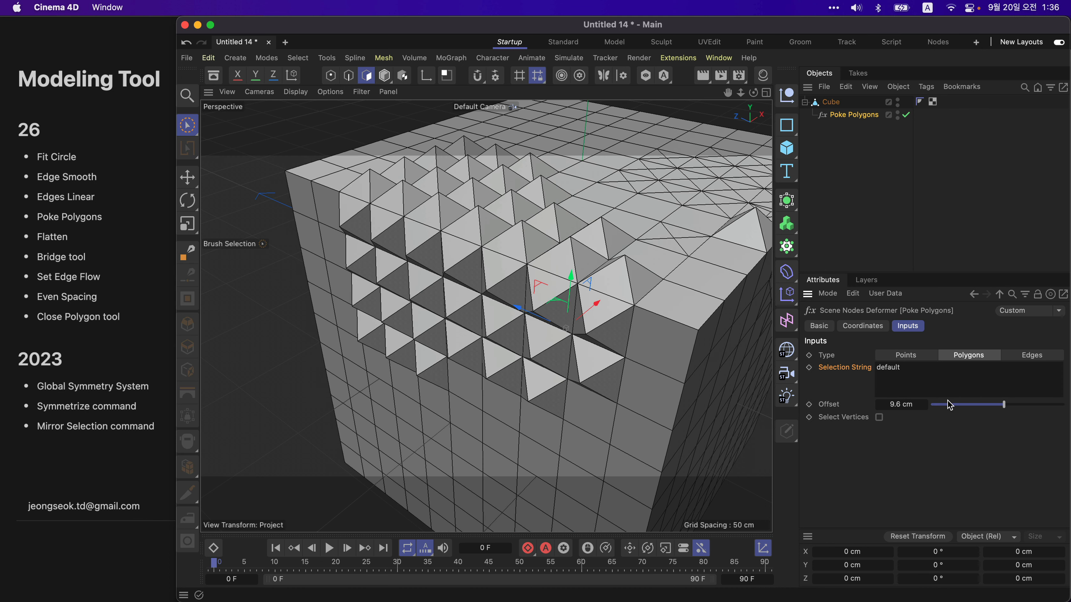
mouse_move(997, 409)
mouse_down()
mouse_move(986, 404)
mouse_move(1002, 404)
mouse_up()
alt+drag(551, 296, 594, 338)
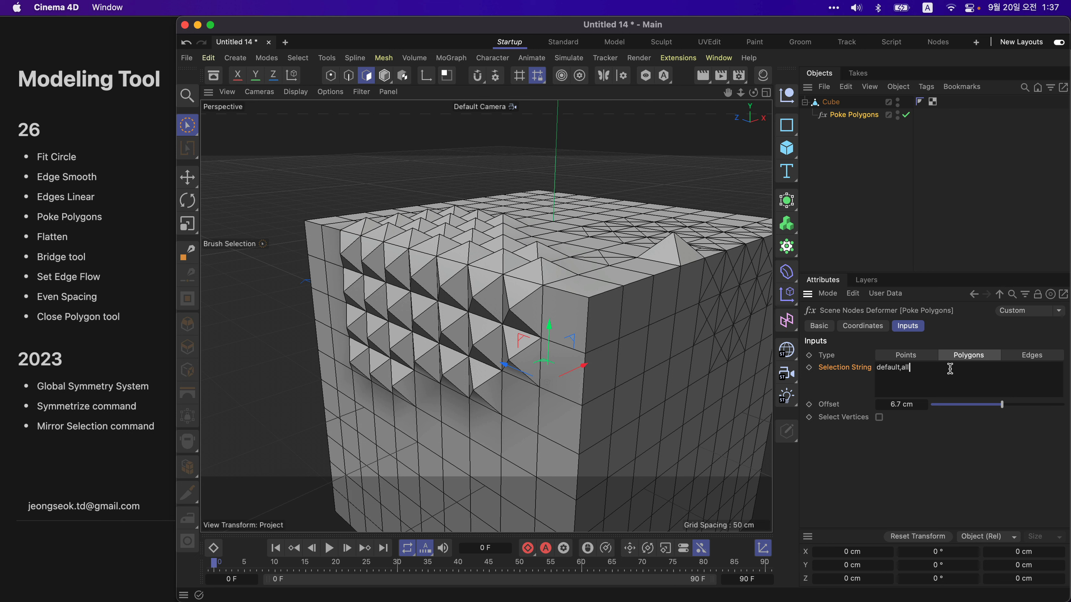
Step: Try the Poke Polygons selection string "default,all", then return it to "default" with the type set to Polygons
click(954, 355)
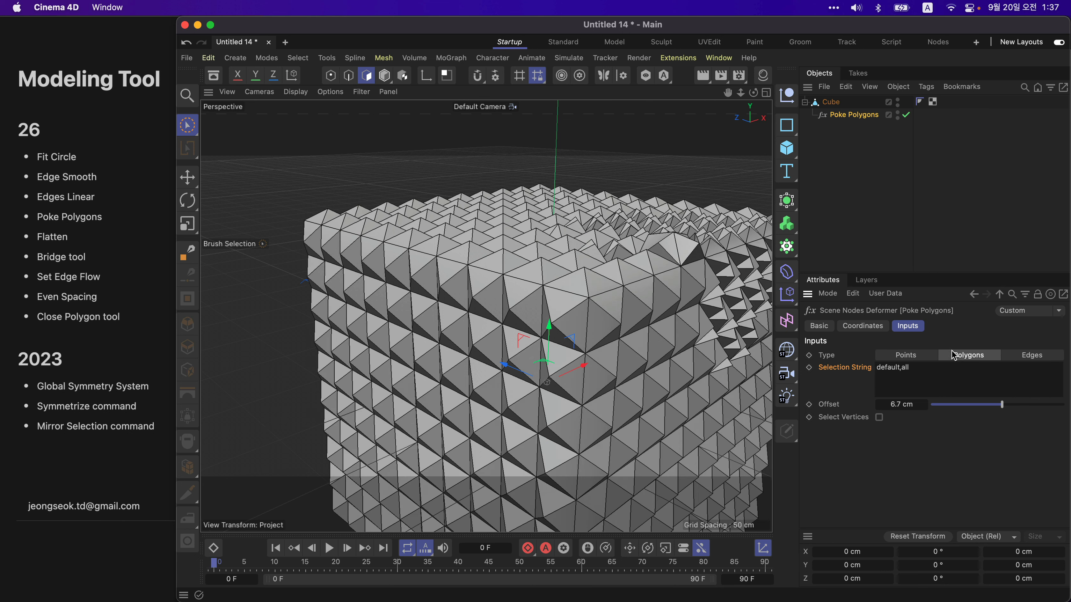
click(909, 359)
click(943, 358)
click(933, 358)
click(943, 358)
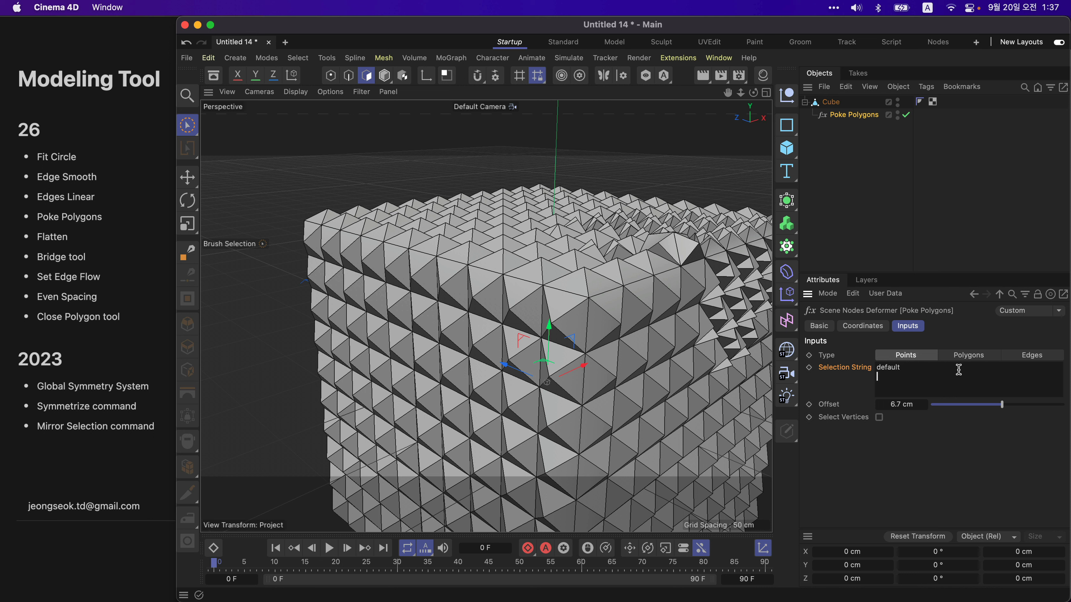
click(914, 358)
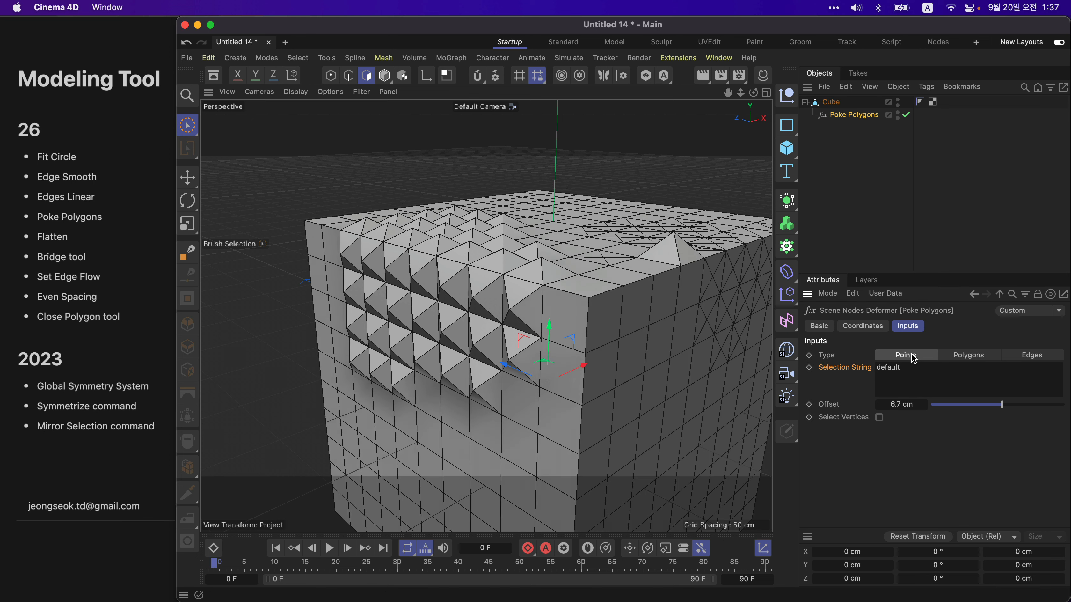
click(941, 357)
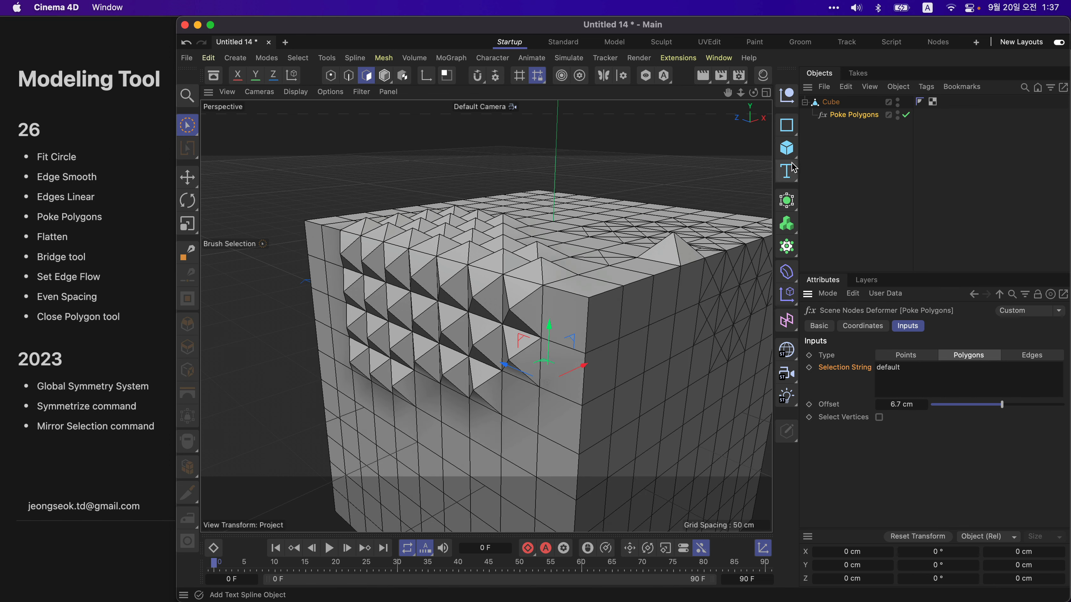
Step: Brush-select a patch of the Cube's polygons around the near vertical corner, mostly on the darker side face
click(825, 105)
scroll(607, 232, down, 3)
alt+drag(607, 236, 606, 289)
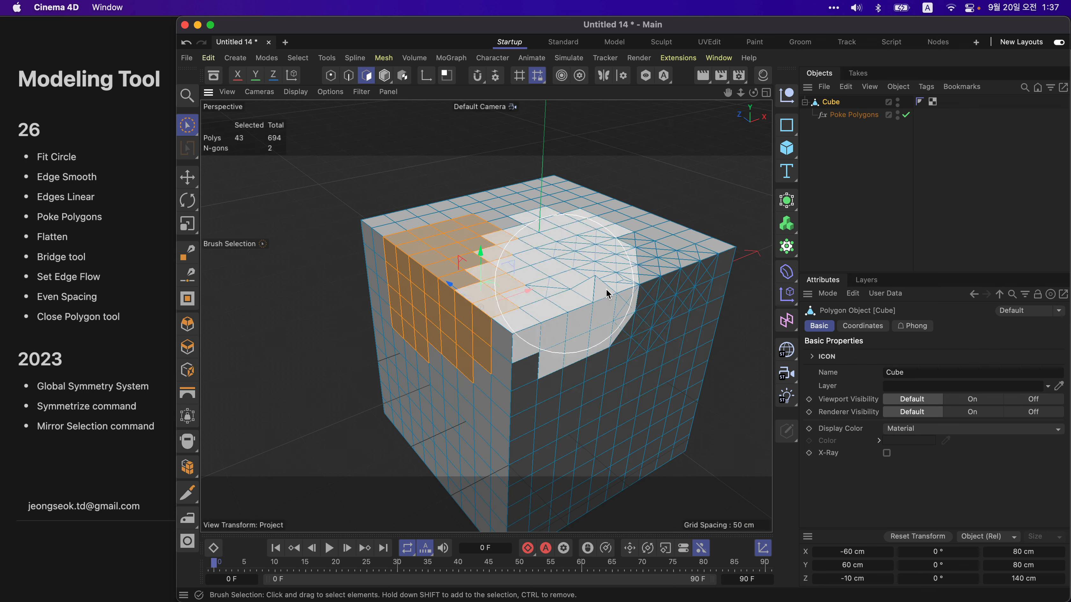
mouse_move(550, 457)
alt+mouse_down()
mouse_move(556, 421)
mouse_move(640, 421)
mouse_move(636, 406)
alt+mouse_up()
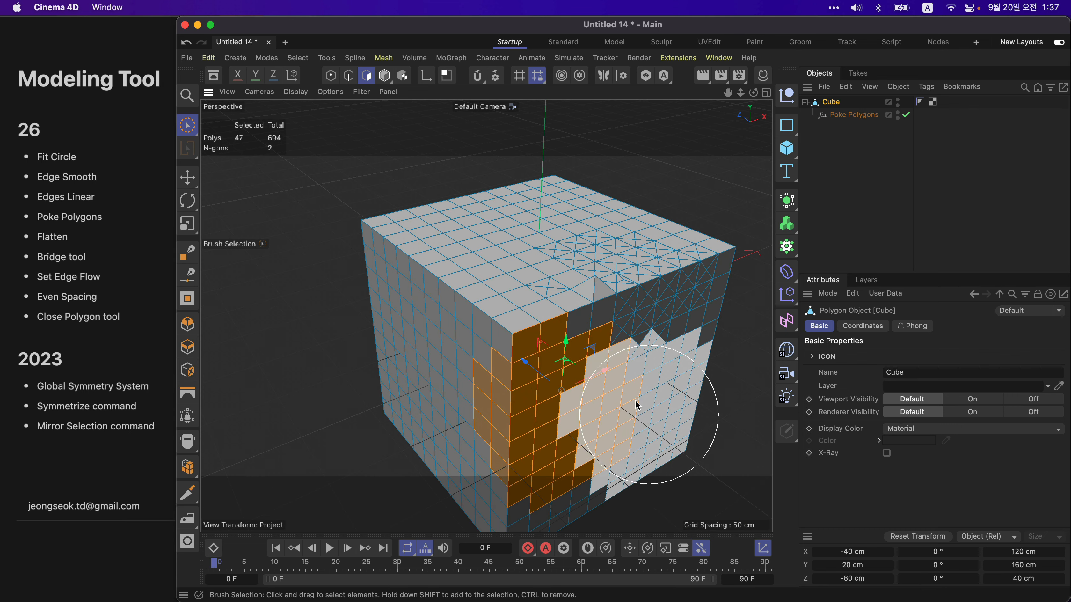
Step: Store the selected polygons as a selection tag on the Cube using the Store Selection command
key(shift+c)
text(sto)
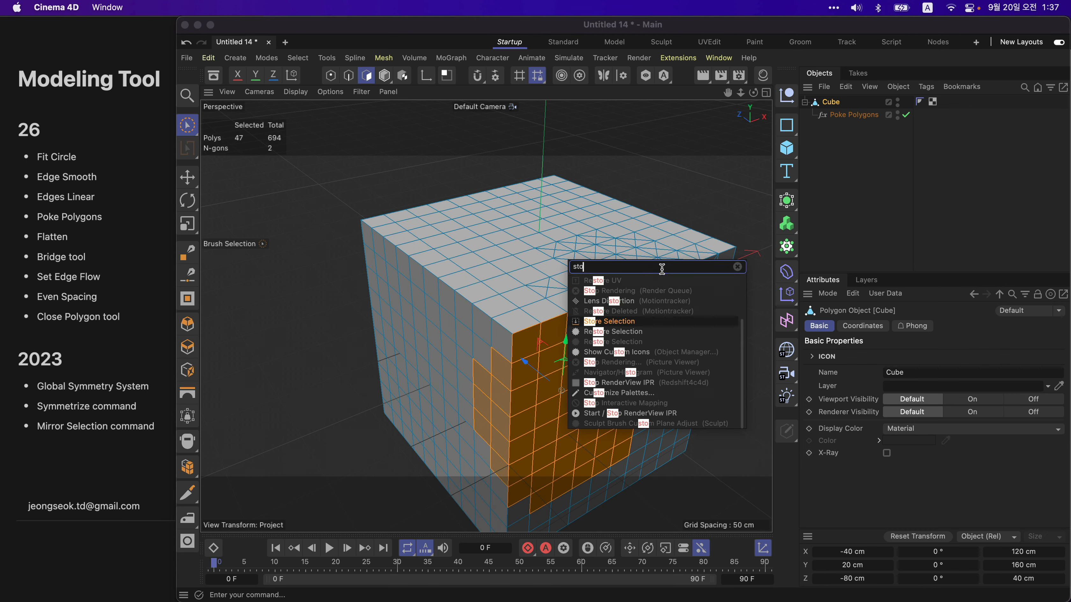
text(re se)
key(Return)
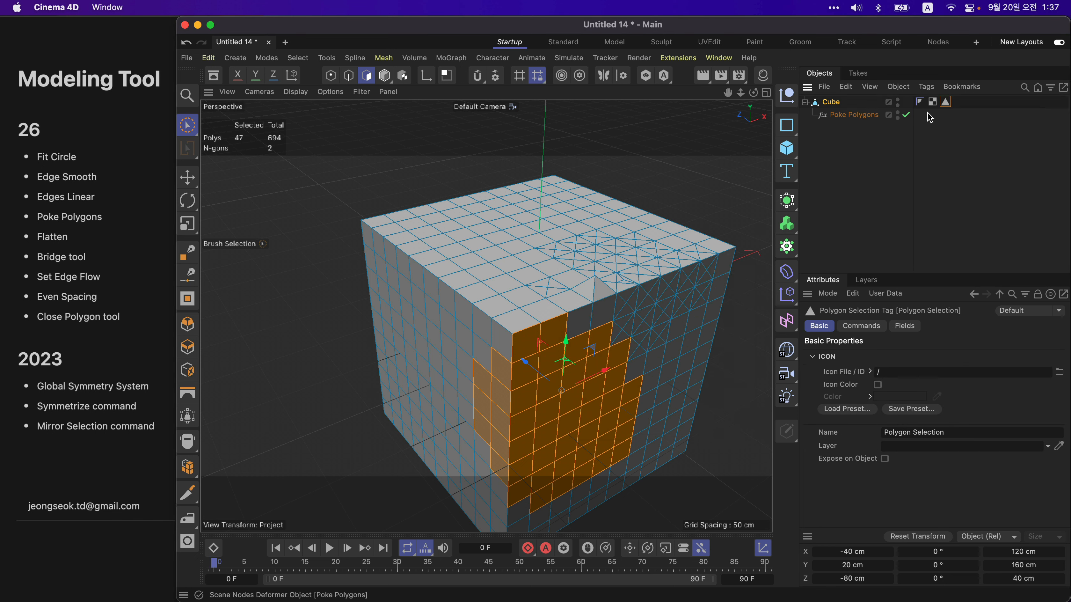
Step: Set the Poke Polygons selection string to default,"Polygon Selection" with type Polygons, and raise the Offset to 18.2 cm
click(867, 118)
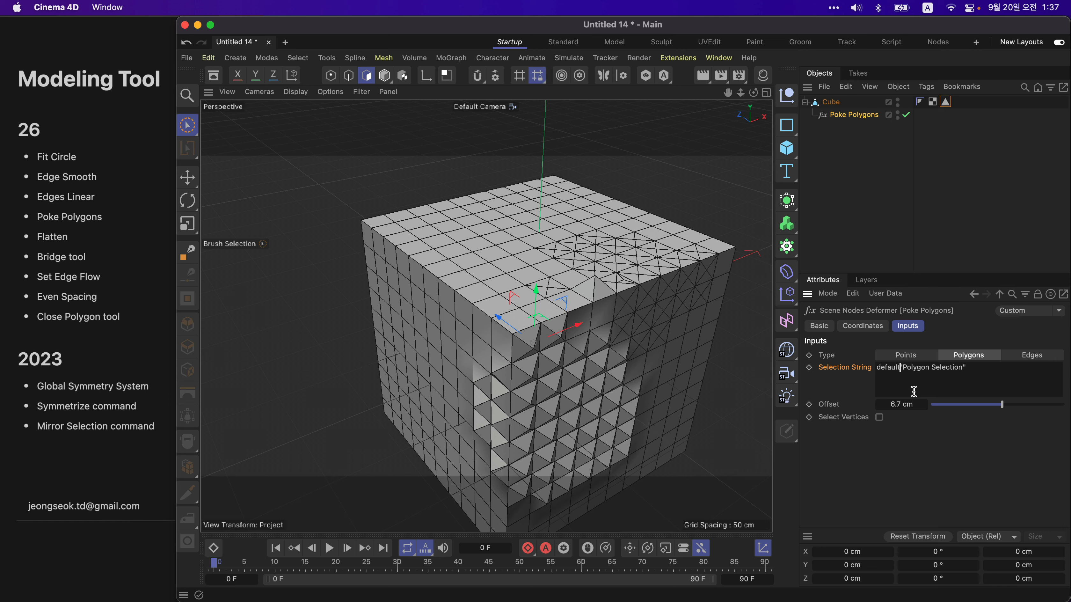
click(919, 354)
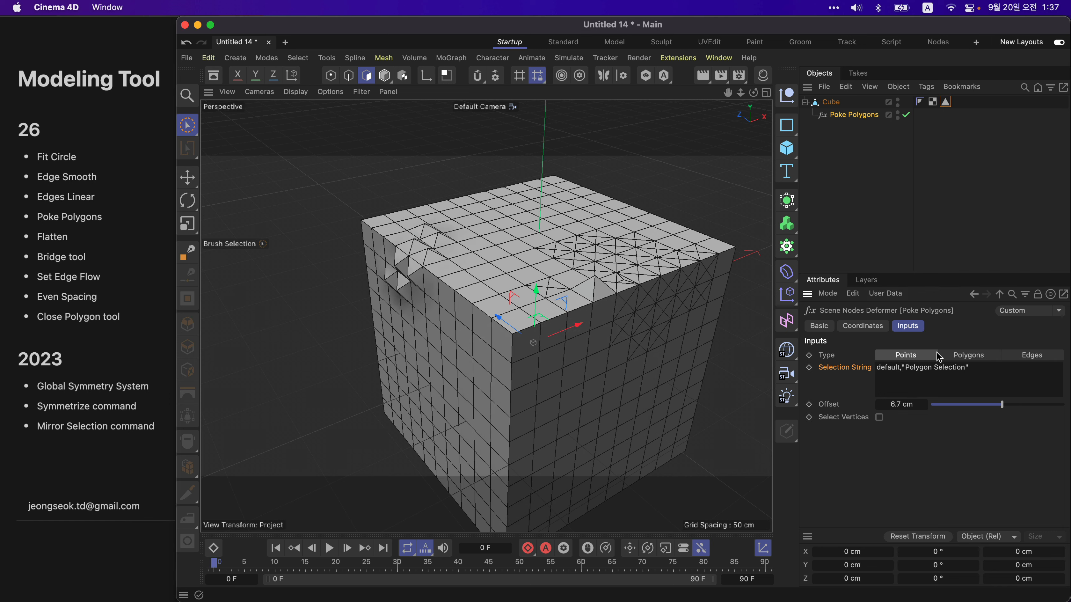
click(969, 354)
mouse_move(717, 382)
alt+mouse_down()
mouse_move(652, 369)
mouse_move(575, 389)
alt+mouse_up()
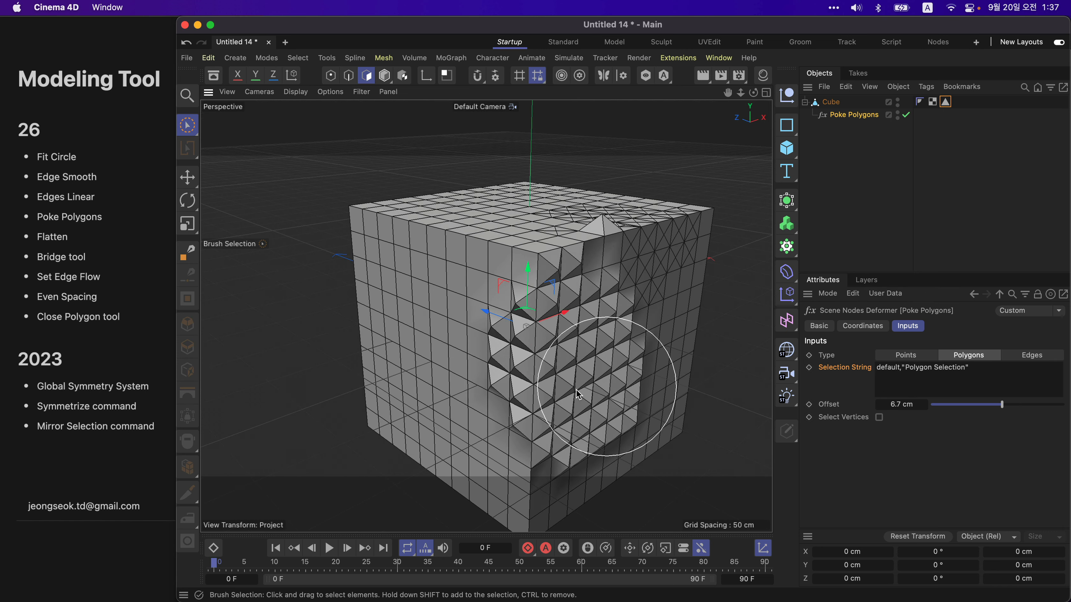
mouse_move(566, 311)
alt+mouse_down()
mouse_move(589, 277)
mouse_move(555, 314)
mouse_move(555, 305)
alt+mouse_up()
click(1009, 405)
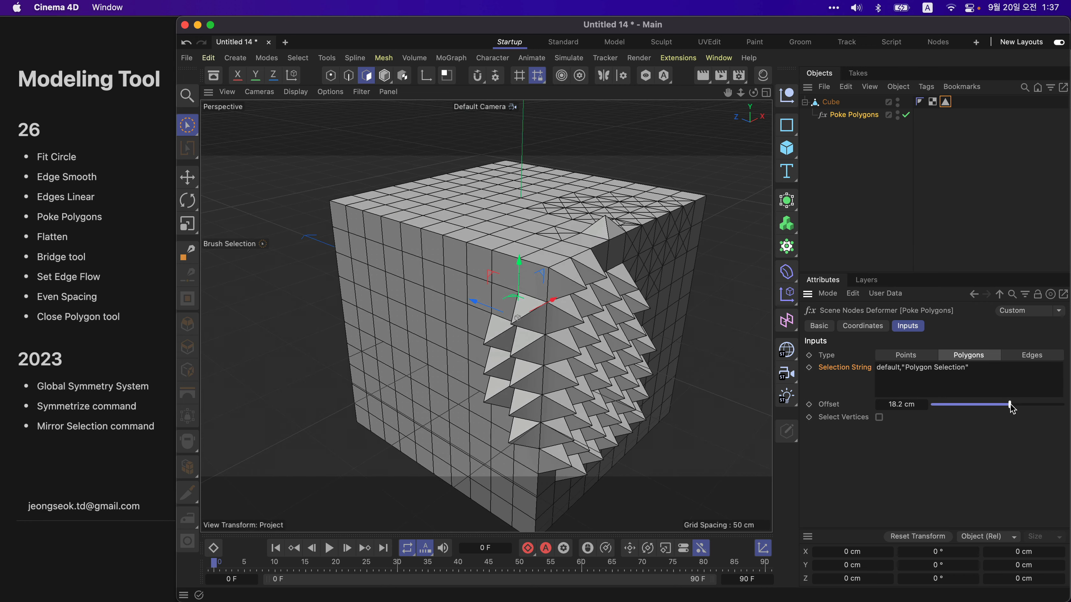
Step: Brush-select Cube polygons around the far upper corner across the top and side faces, and refresh Poke Polygons with type Polygons
click(827, 101)
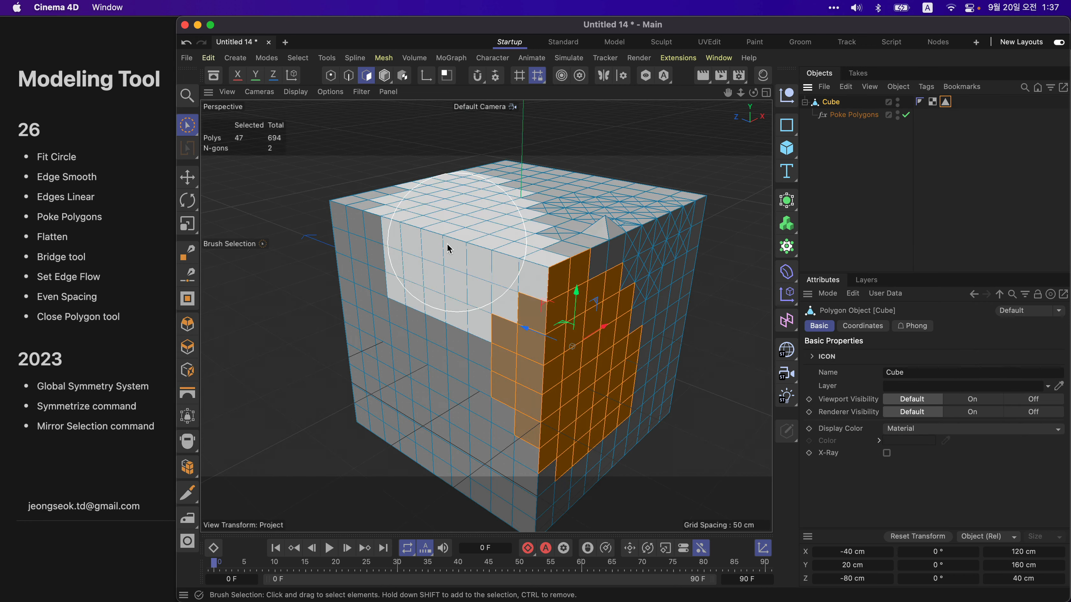
drag(434, 250, 399, 260)
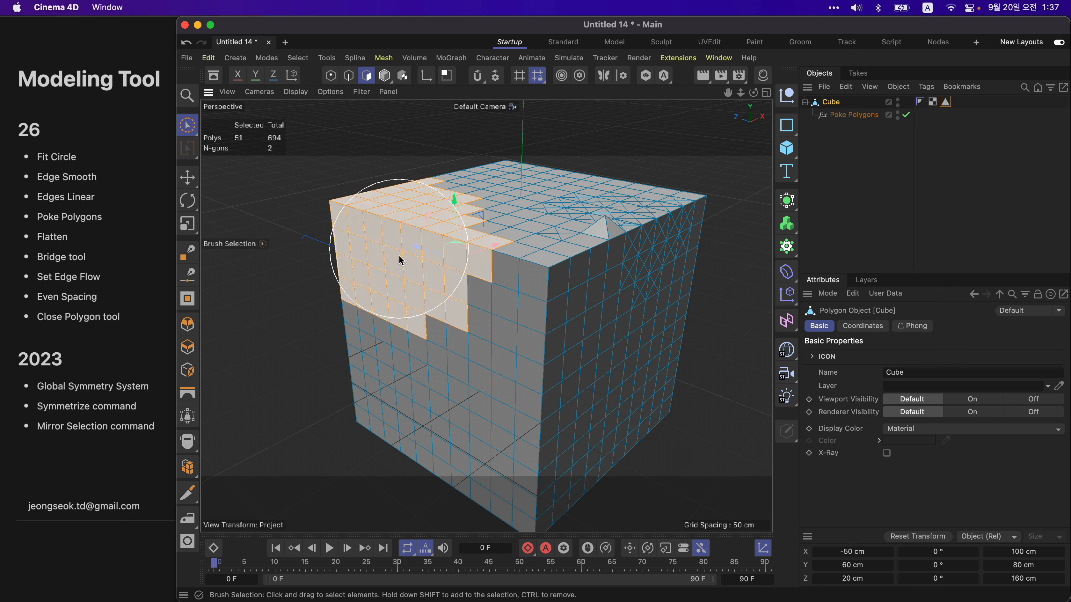
click(874, 116)
click(922, 356)
click(957, 355)
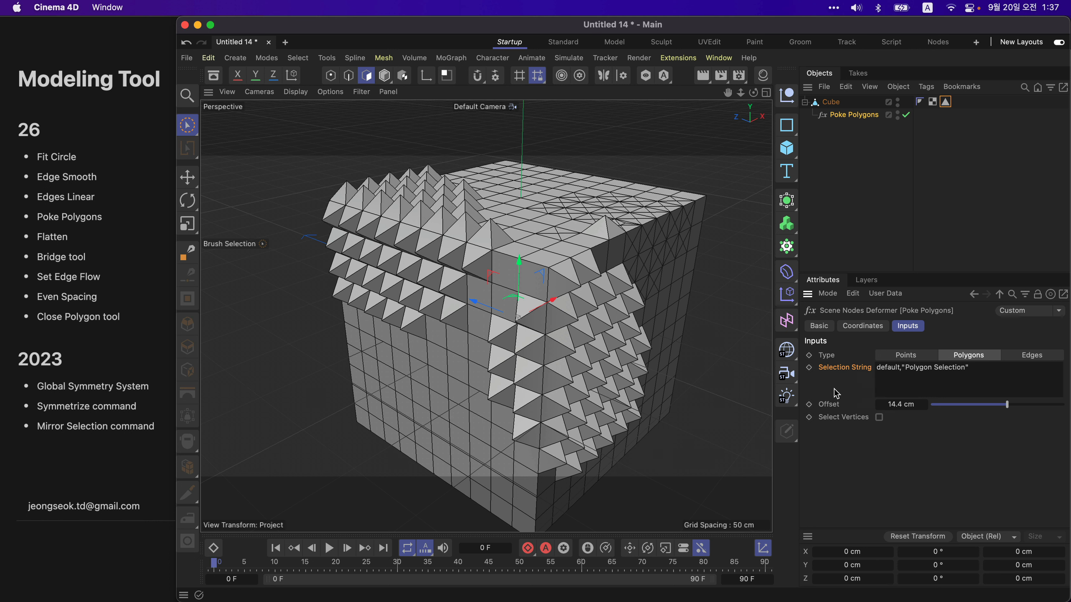
Step: Set the Poke Polygons Offset to 9.6 cm
alt+drag(560, 290, 561, 320)
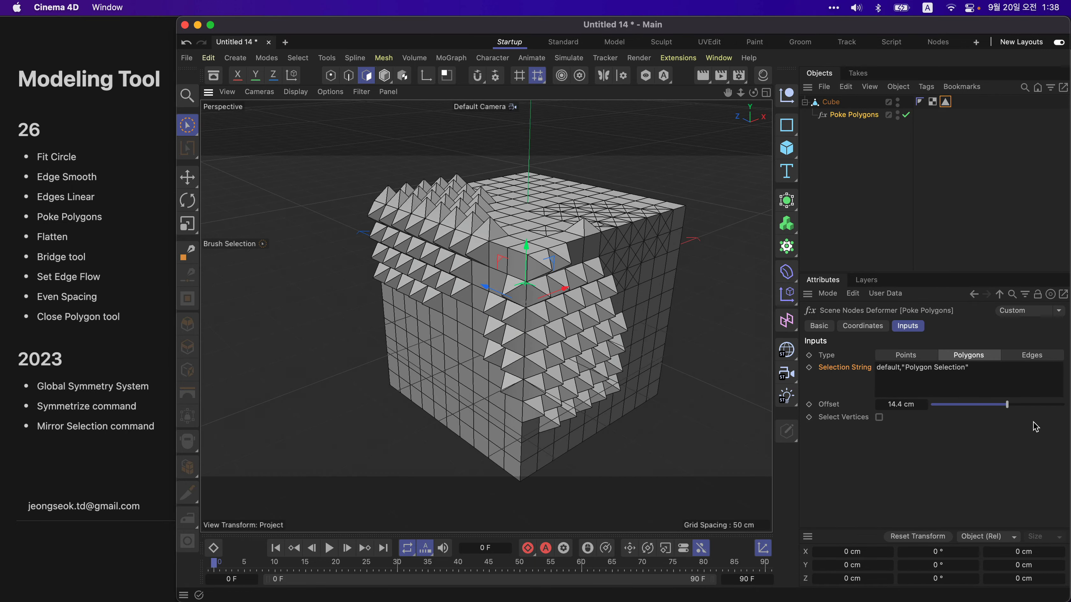
mouse_move(1007, 407)
mouse_down()
mouse_move(987, 406)
mouse_move(1007, 411)
mouse_up()
mouse_move(674, 402)
alt+mouse_down()
mouse_move(633, 384)
mouse_move(579, 304)
mouse_move(545, 326)
mouse_move(639, 358)
alt+mouse_up()
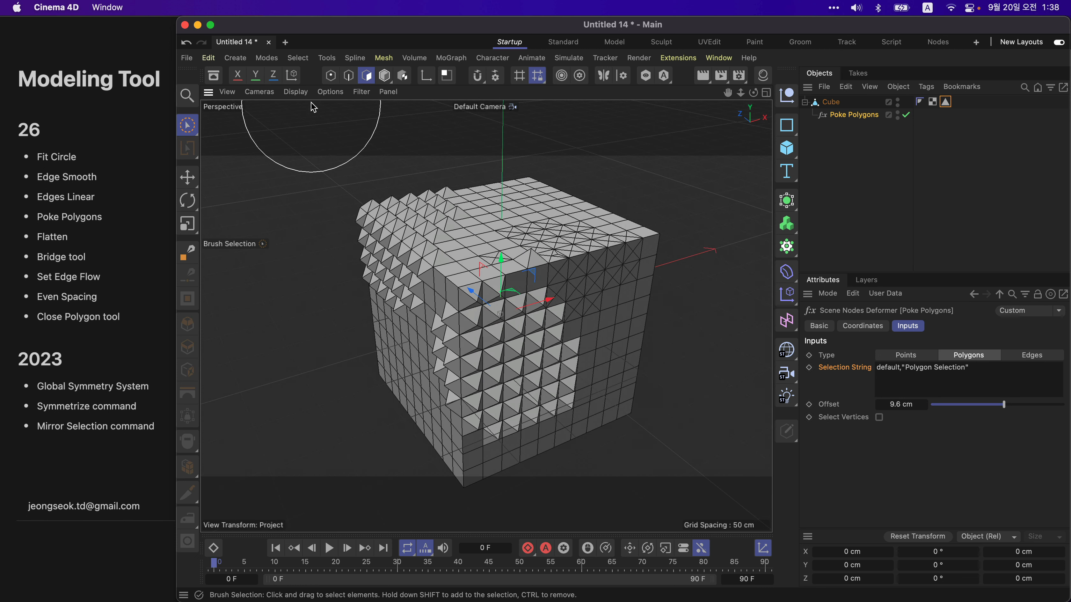
Step: Browse the Asset Browser's node operators, add Fit circle, and nest it under the Cube below Poke Polygons
click(213, 76)
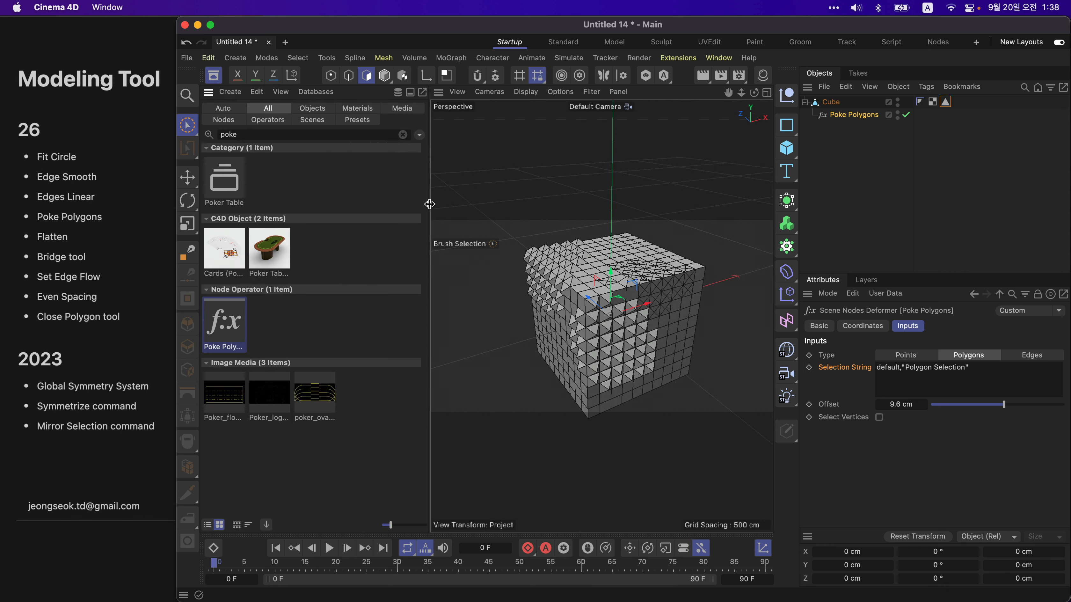
drag(428, 204, 380, 204)
click(351, 146)
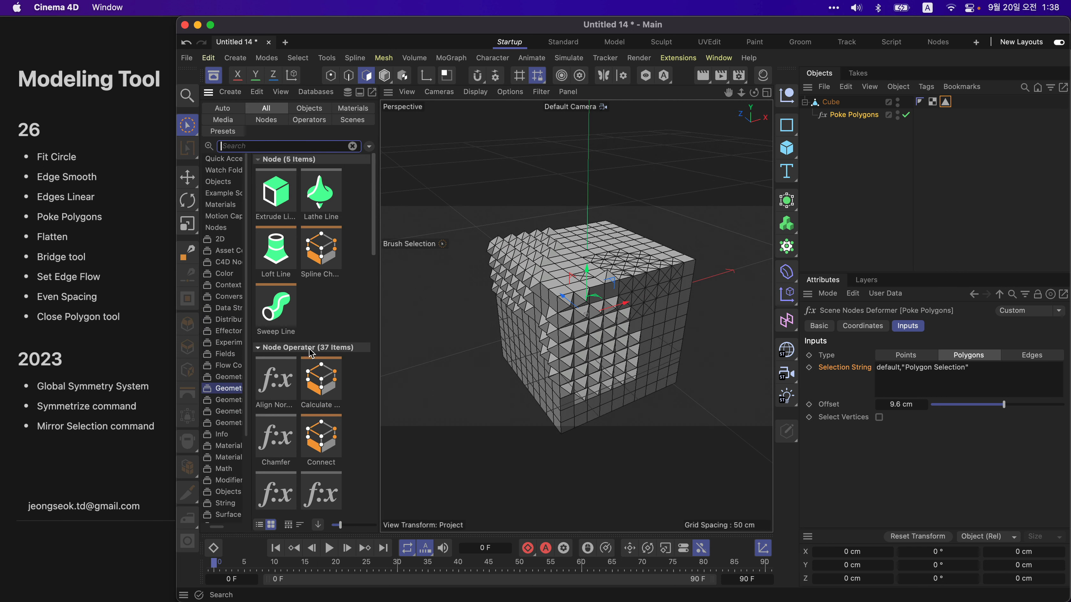
scroll(322, 358, down, 1)
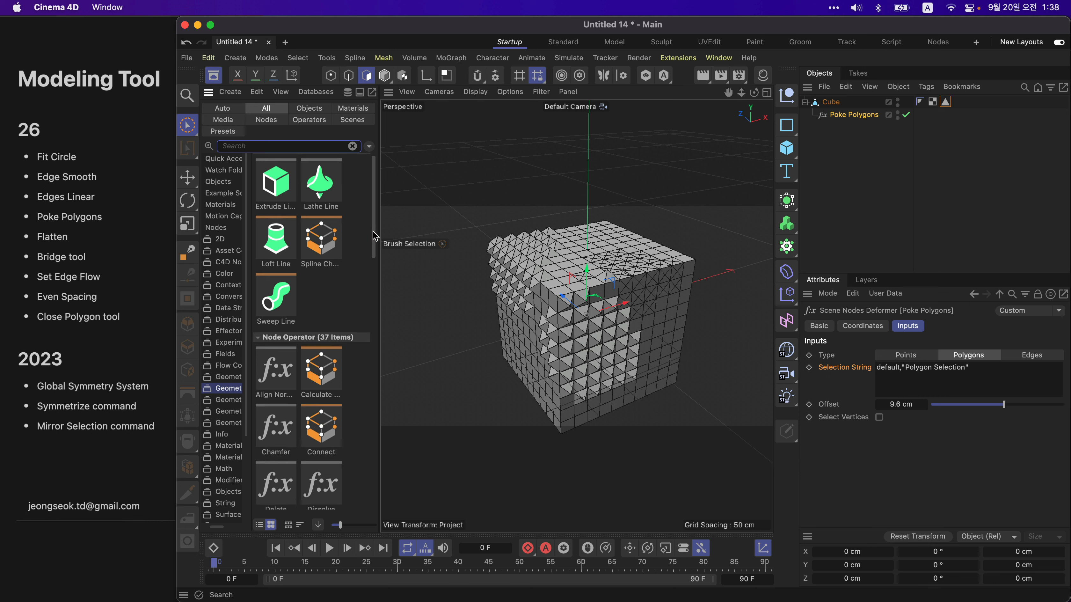
drag(373, 233, 374, 293)
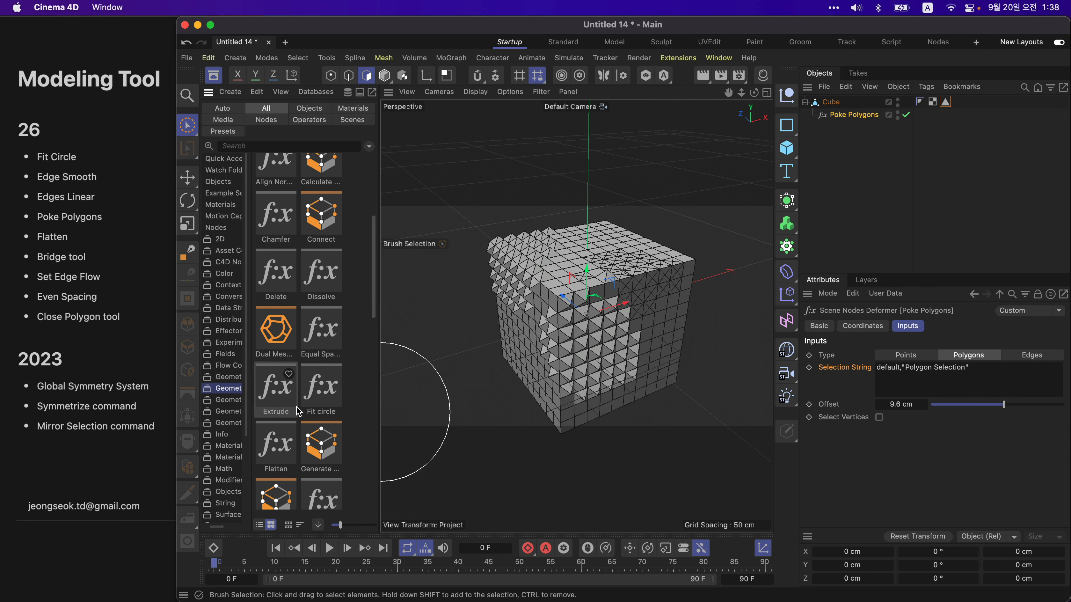
double_click(315, 398)
drag(832, 104, 838, 130)
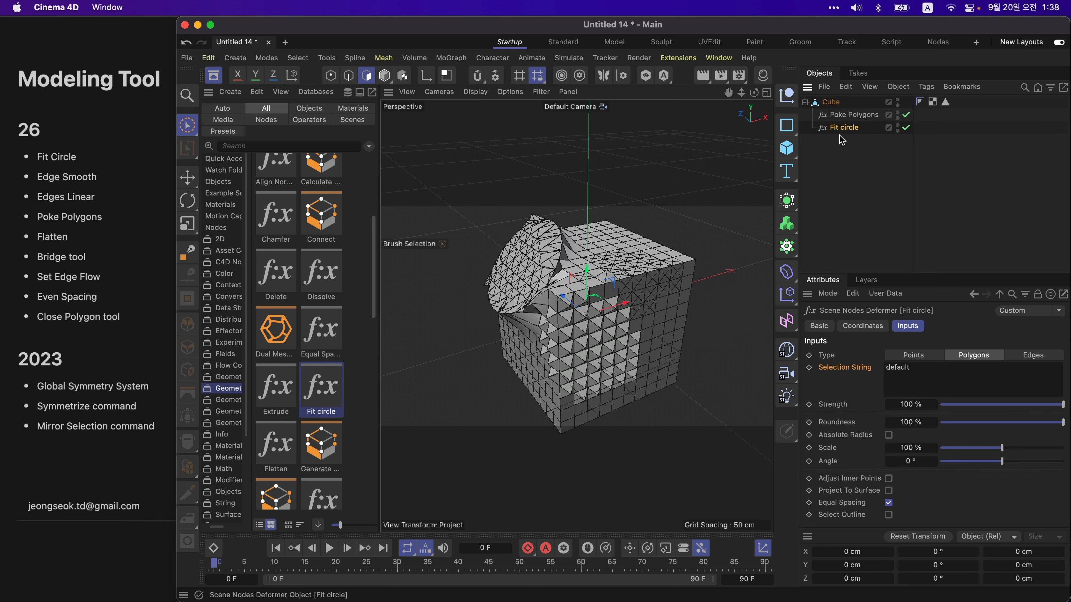
Step: Examine the Fit circle deformation from several angles, toggling the deformer off and on and testing its Strength
scroll(576, 316, up, 5)
alt+drag(577, 316, 740, 262)
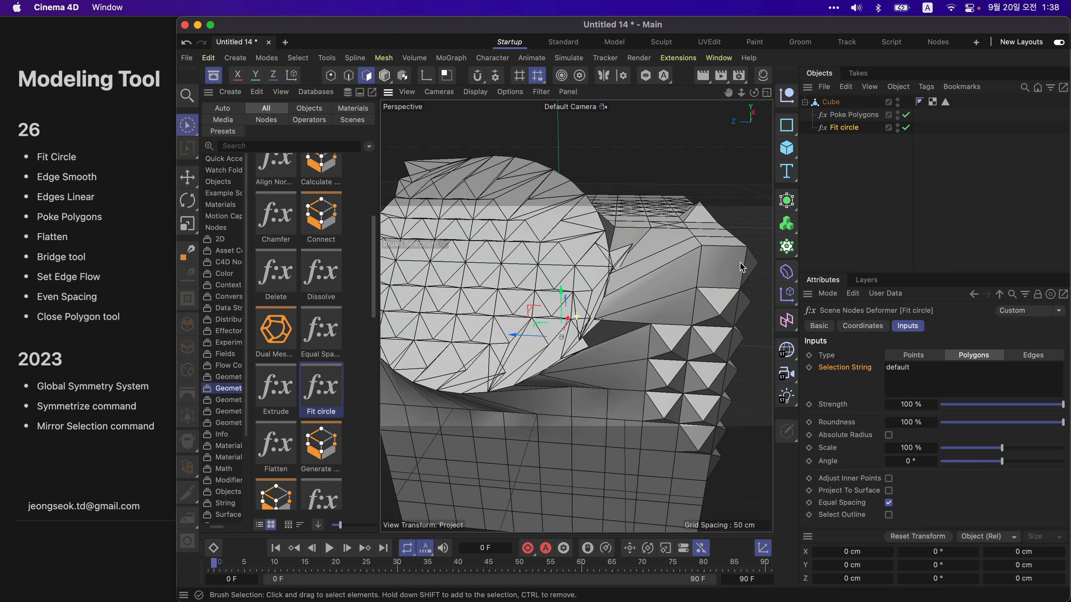
alt+middle_drag(740, 262, 763, 262)
alt+drag(670, 229, 642, 245)
scroll(642, 245, down, 5)
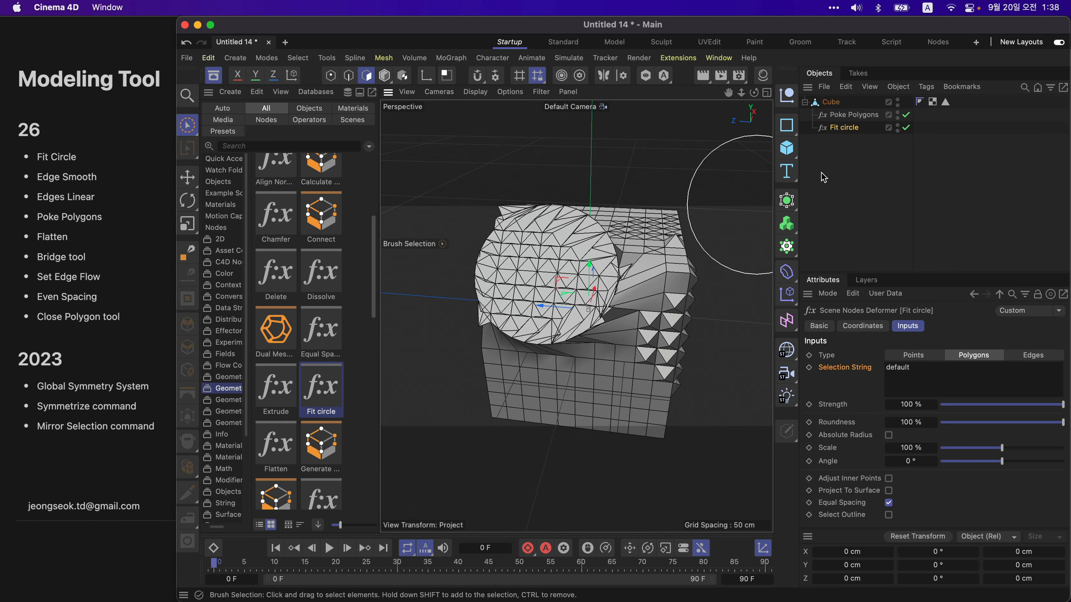
click(908, 128)
click(908, 128)
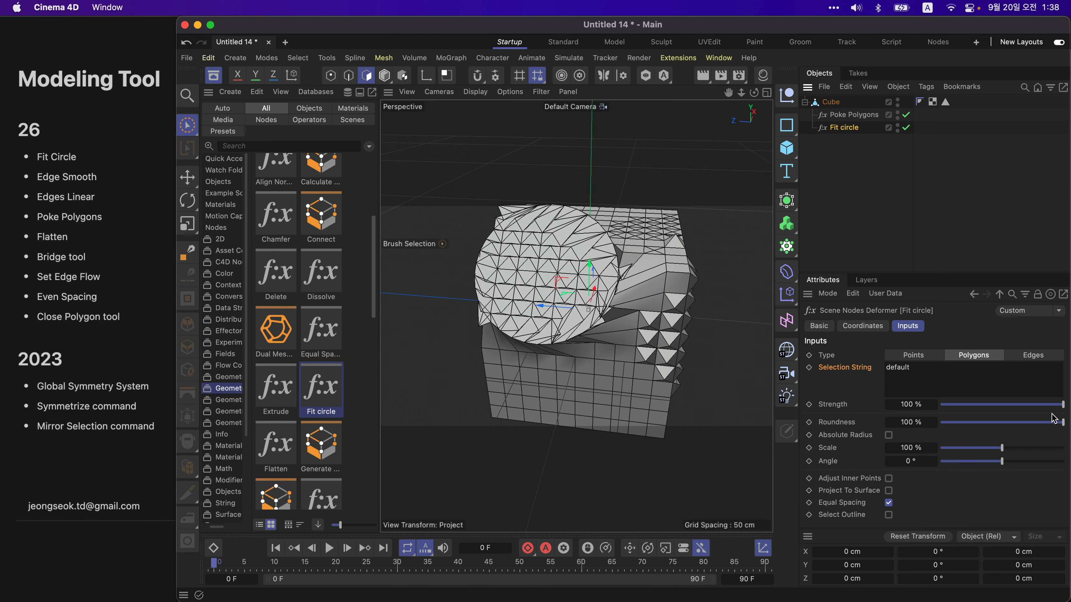
mouse_move(1059, 405)
mouse_down()
mouse_move(940, 405)
mouse_move(1023, 405)
mouse_move(977, 400)
mouse_move(996, 406)
mouse_move(918, 414)
mouse_move(1068, 414)
mouse_up()
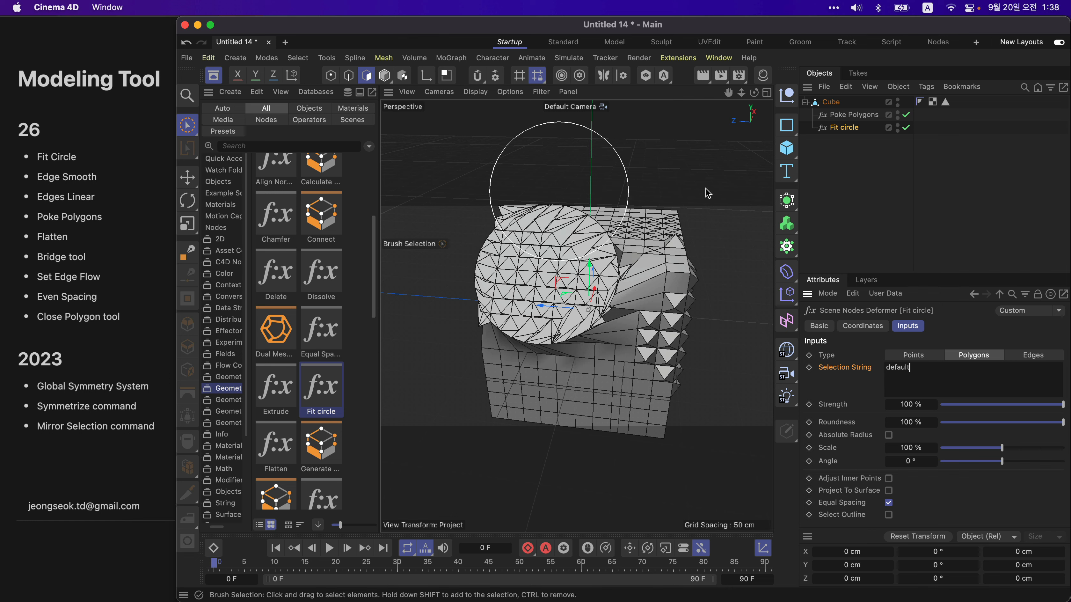
text(3)
mouse_move(559, 263)
mouse_down()
mouse_move(509, 273)
mouse_move(588, 295)
mouse_up()
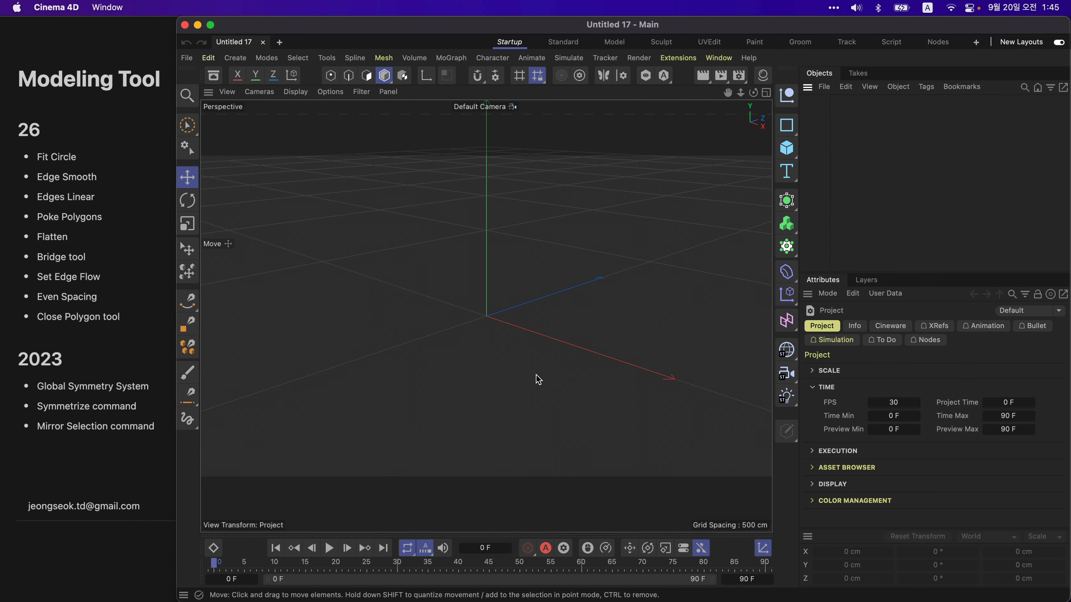
Step: Add a Landscape object in the new project, raise its height to about 119 cm, and make it editable
click(786, 154)
click(919, 255)
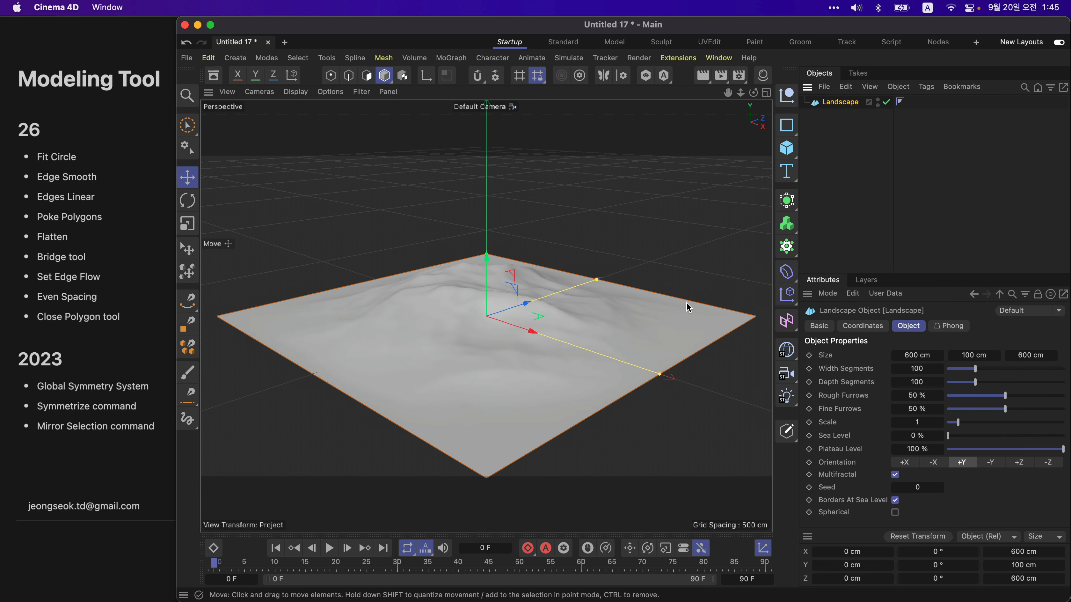
drag(487, 255, 487, 240)
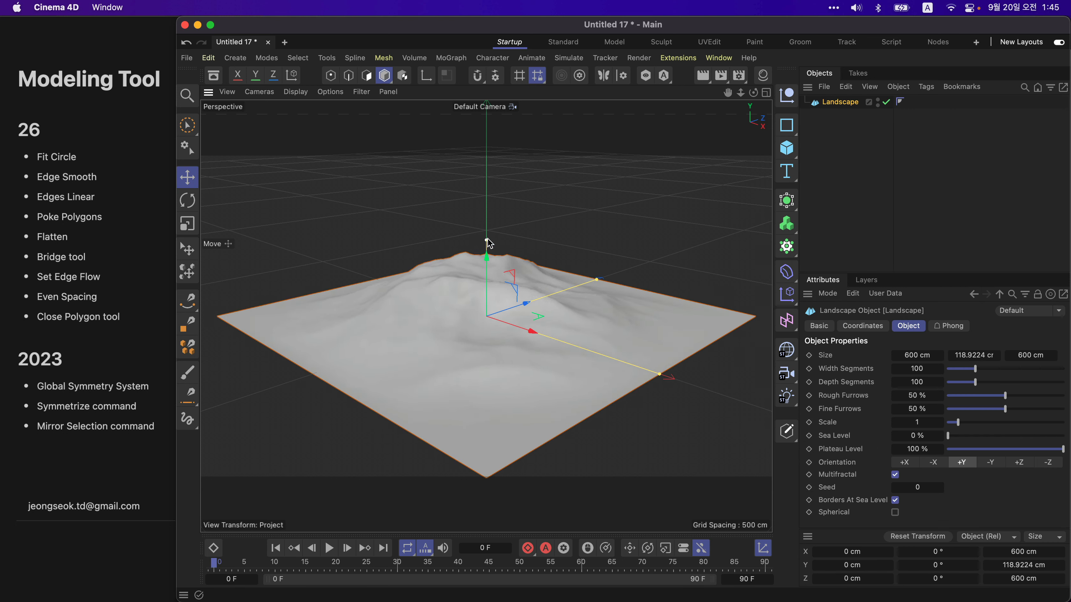
key(c)
Step: Switch to the Top view with the whole Landscape mesh in frame and enter Polygon mode
alt+drag(578, 302, 661, 318)
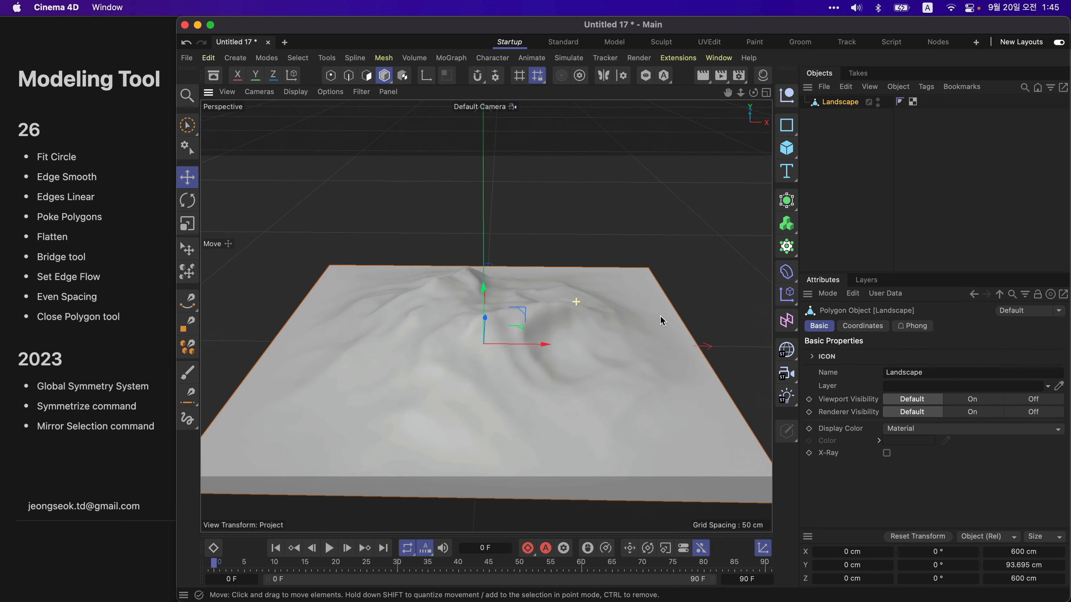
alt+right_drag(661, 318, 596, 322)
alt+drag(596, 322, 561, 321)
middle_click(596, 304)
middle_click(619, 283)
alt+middle_drag(621, 281, 658, 238)
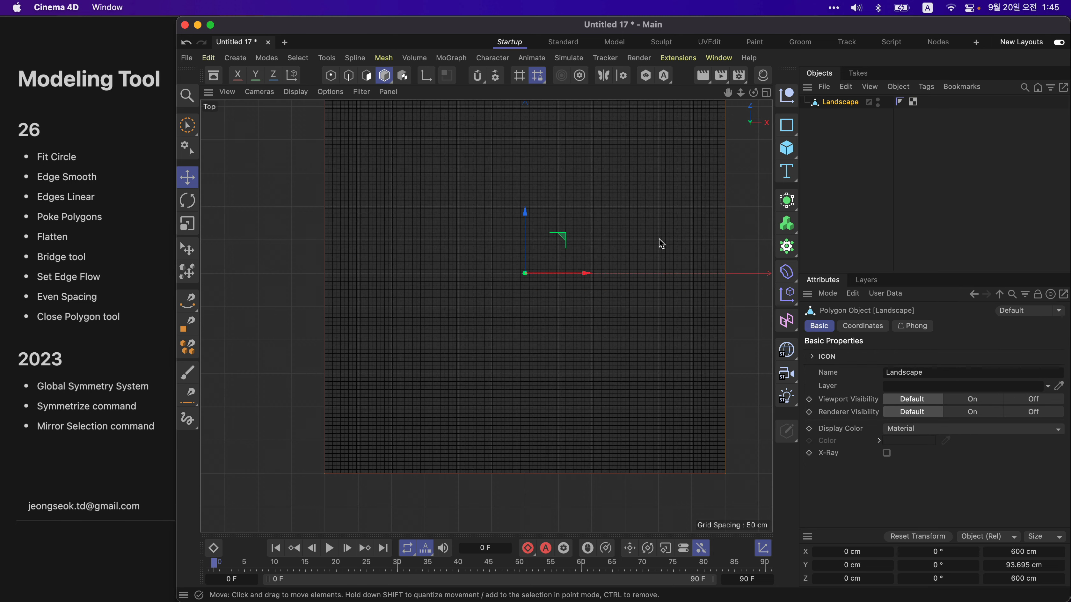
alt+right_drag(658, 237, 578, 236)
alt+middle_drag(578, 236, 560, 268)
click(364, 75)
key(super+a)
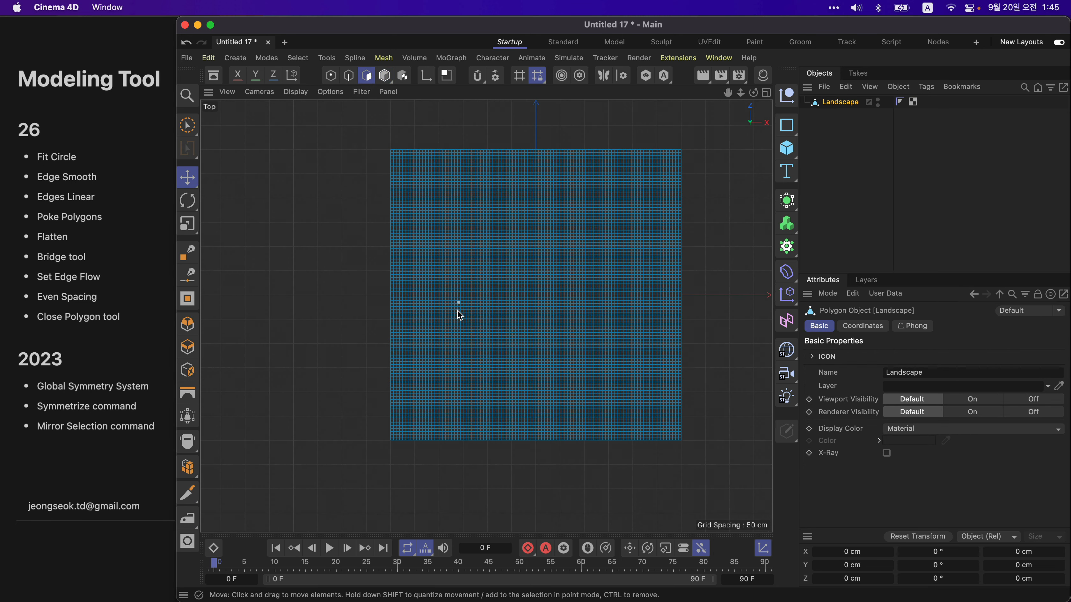
middle_click(408, 346)
middle_click(559, 236)
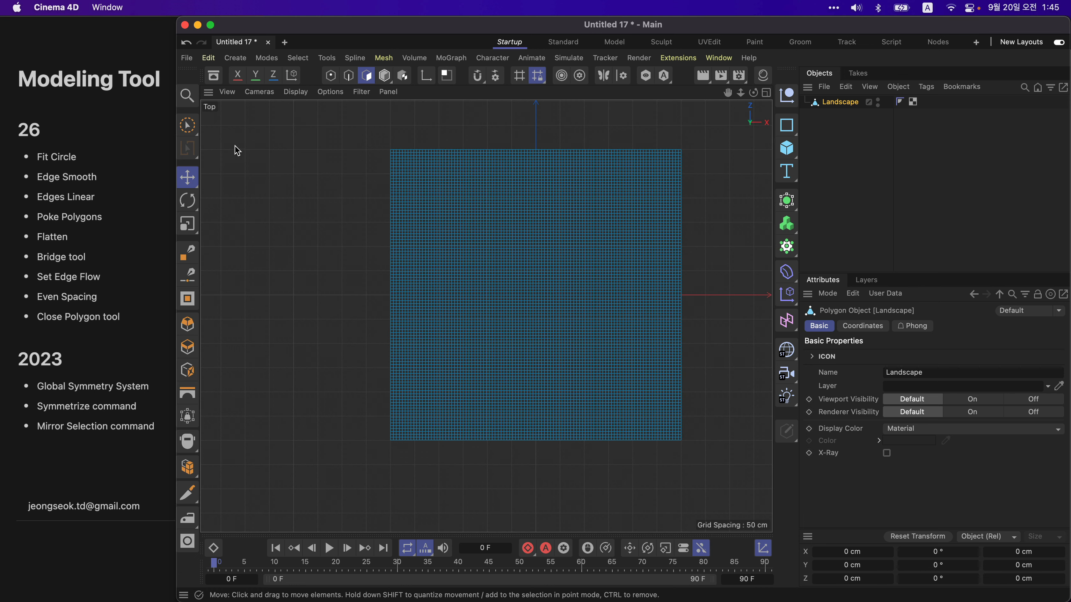
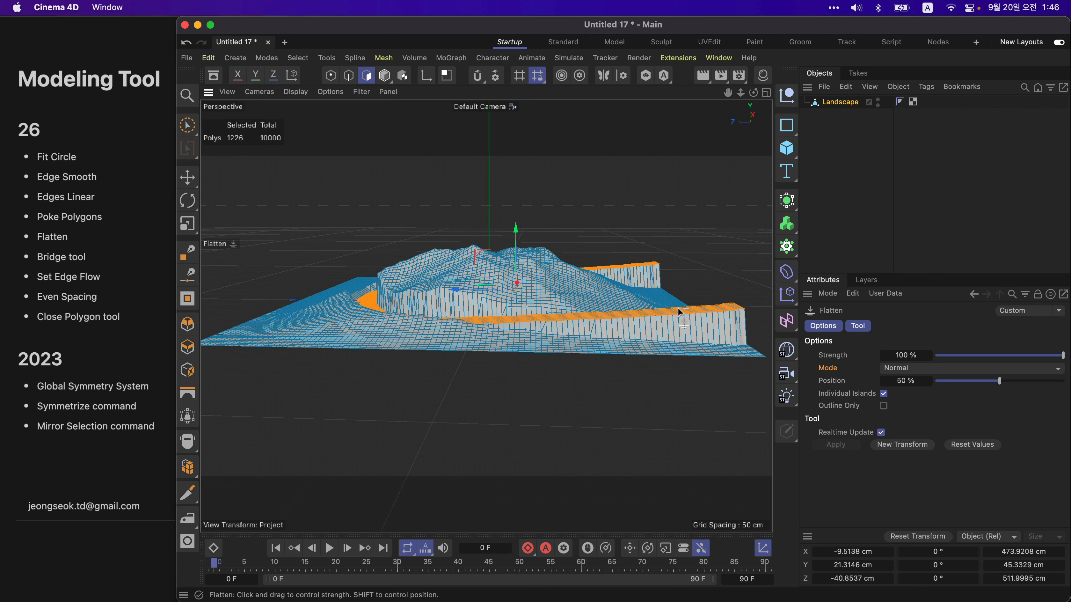
Step: Compare the Best Fit, View and Normal modes of Flatten on the selected strip of the Landscape
alt+drag(679, 312, 484, 295)
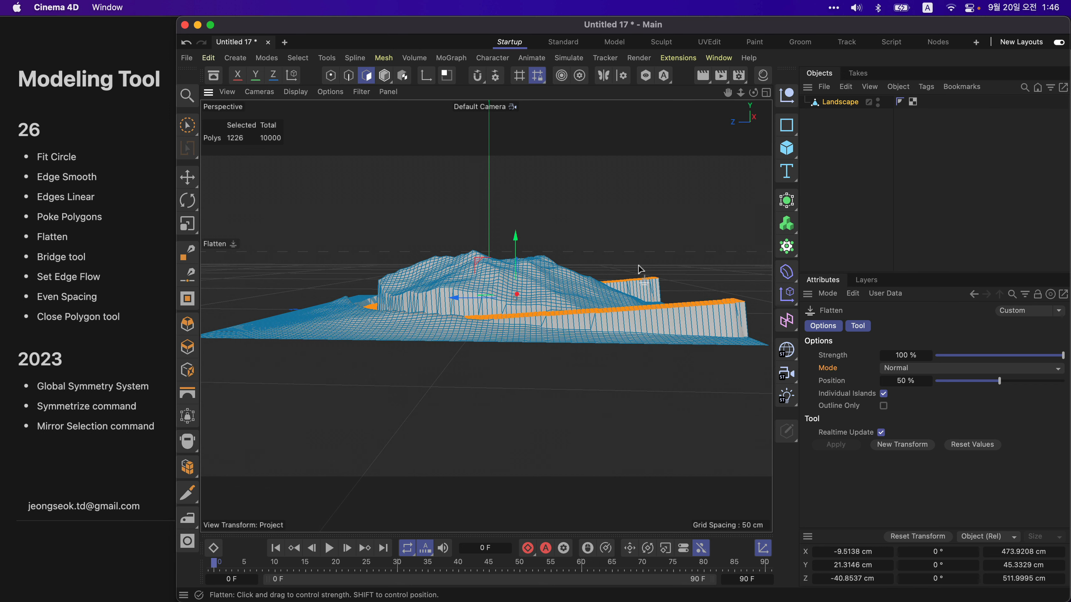
click(889, 367)
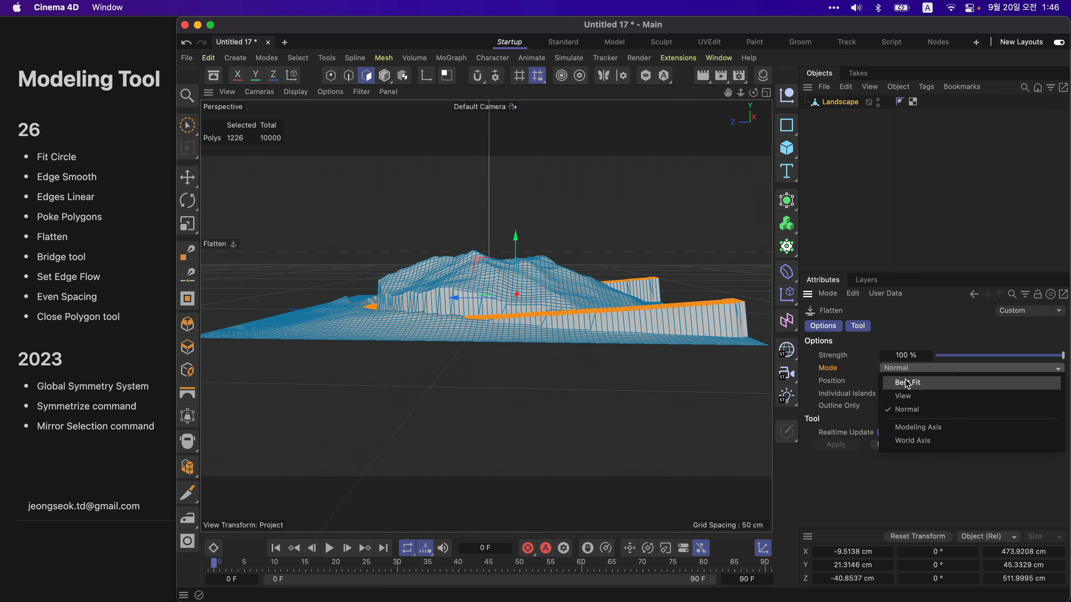
click(906, 382)
click(908, 374)
click(907, 396)
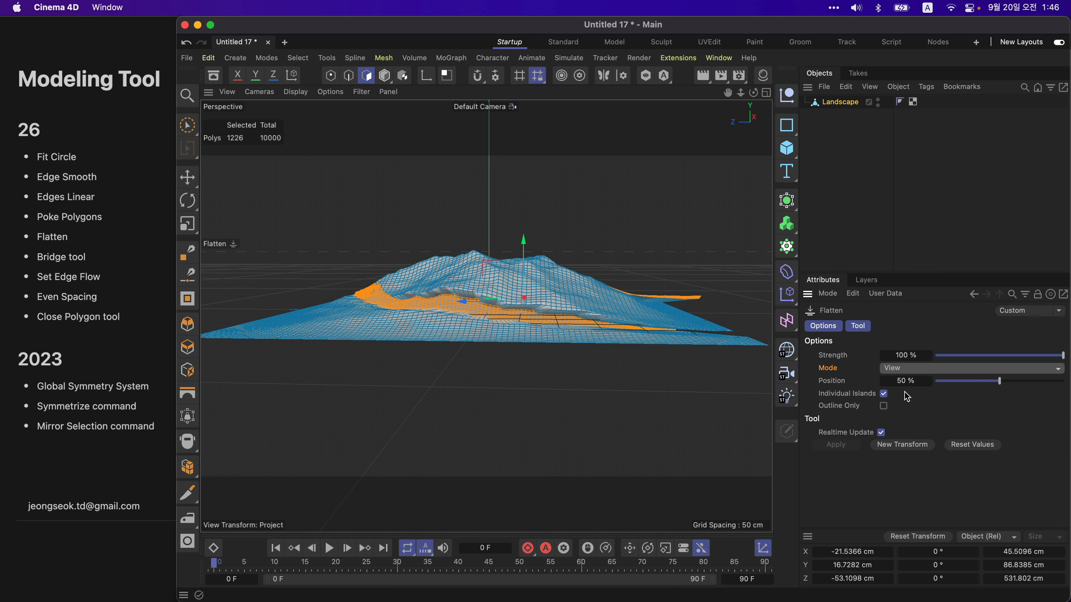
click(904, 375)
click(908, 410)
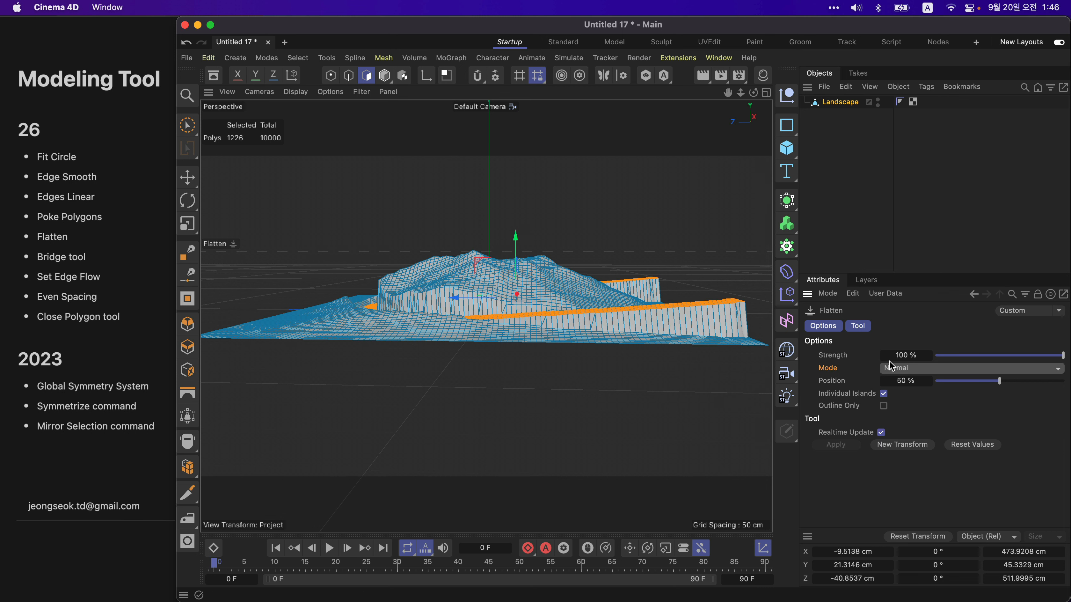
Step: Switch the Flatten mode to Modeling Axis and try the X, Y and Z axes on the strip, ending on Y
click(917, 371)
click(919, 423)
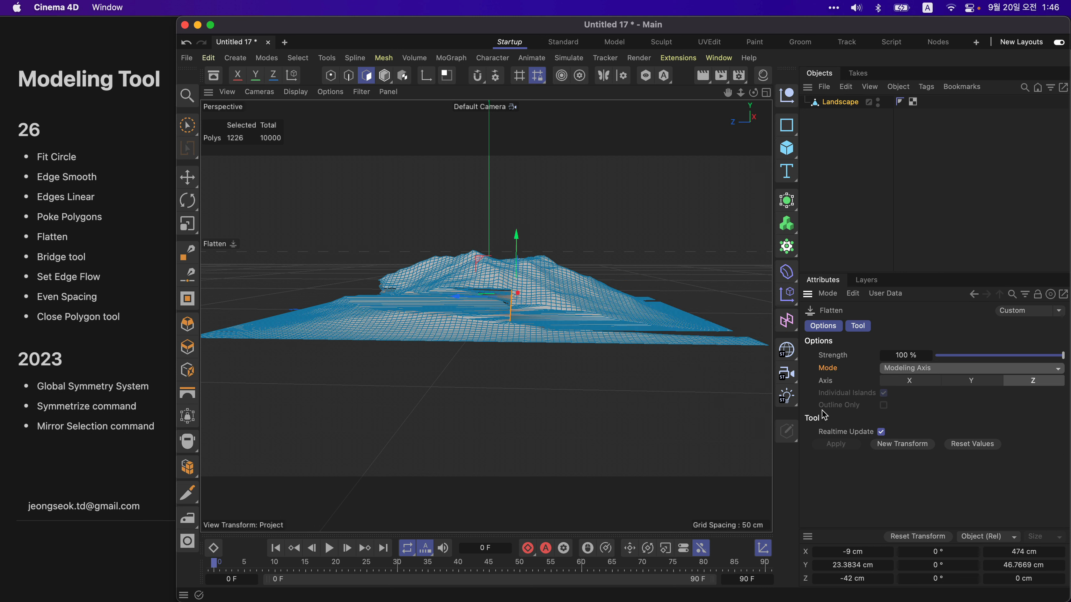
alt+drag(597, 295, 599, 370)
alt+drag(752, 346, 388, 232)
alt+drag(533, 259, 583, 421)
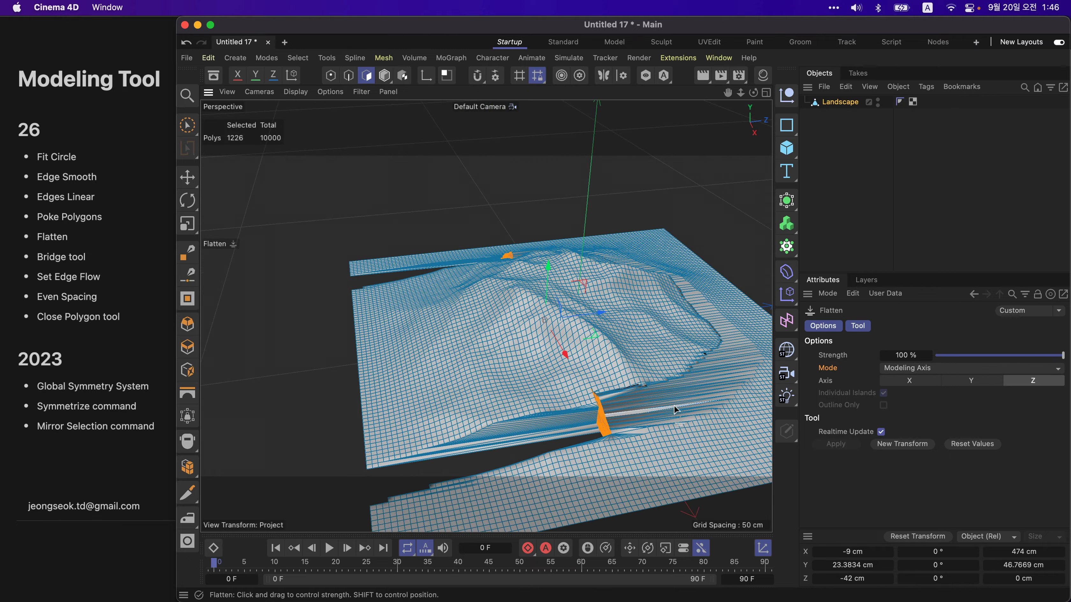
click(912, 370)
click(912, 373)
click(911, 381)
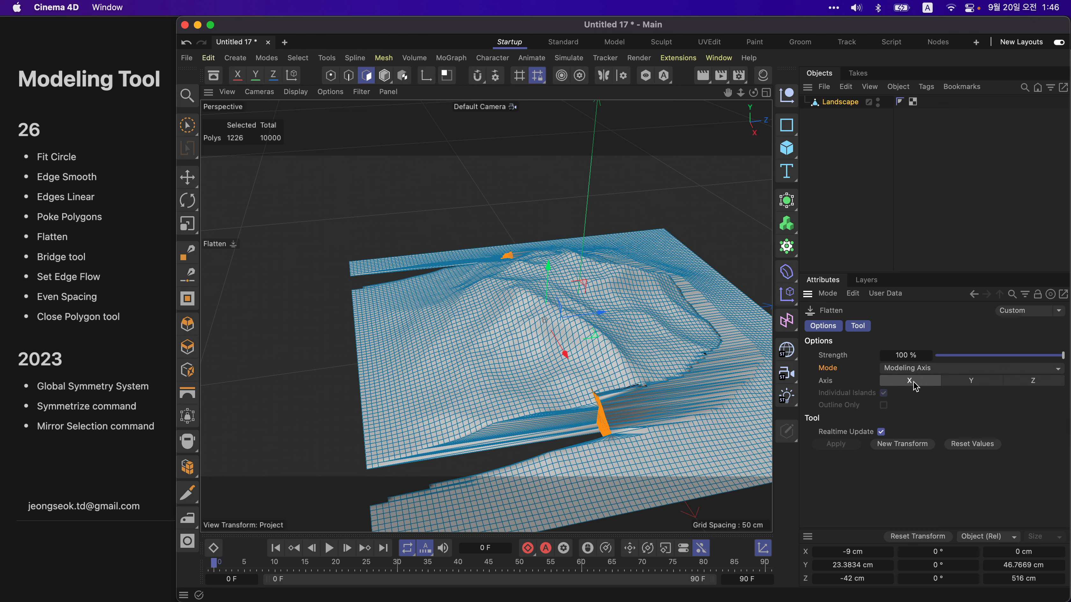
click(972, 381)
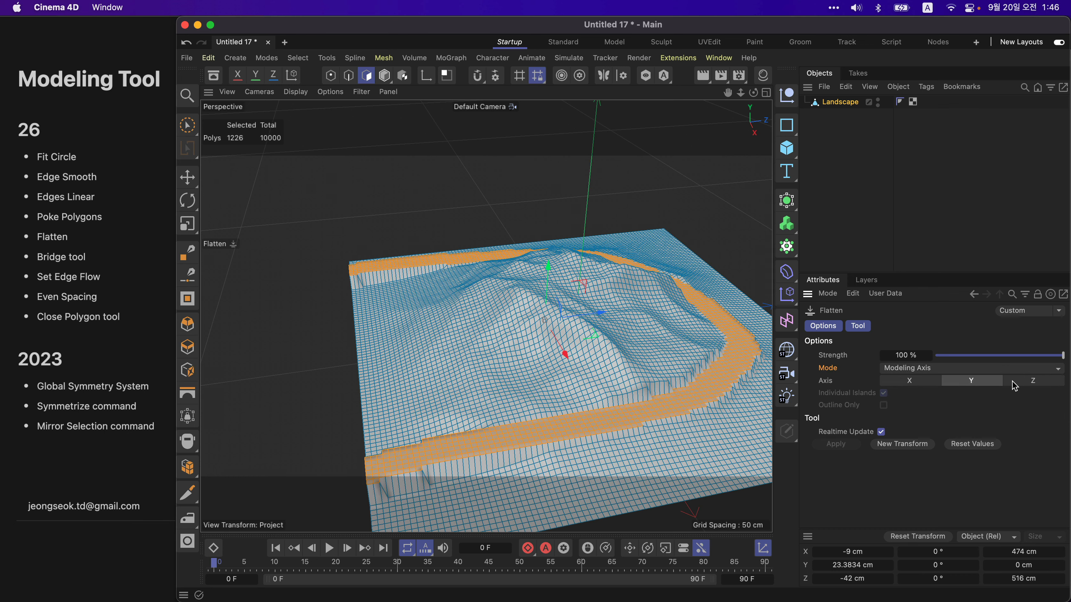
click(1015, 384)
alt+drag(586, 396, 682, 327)
click(970, 383)
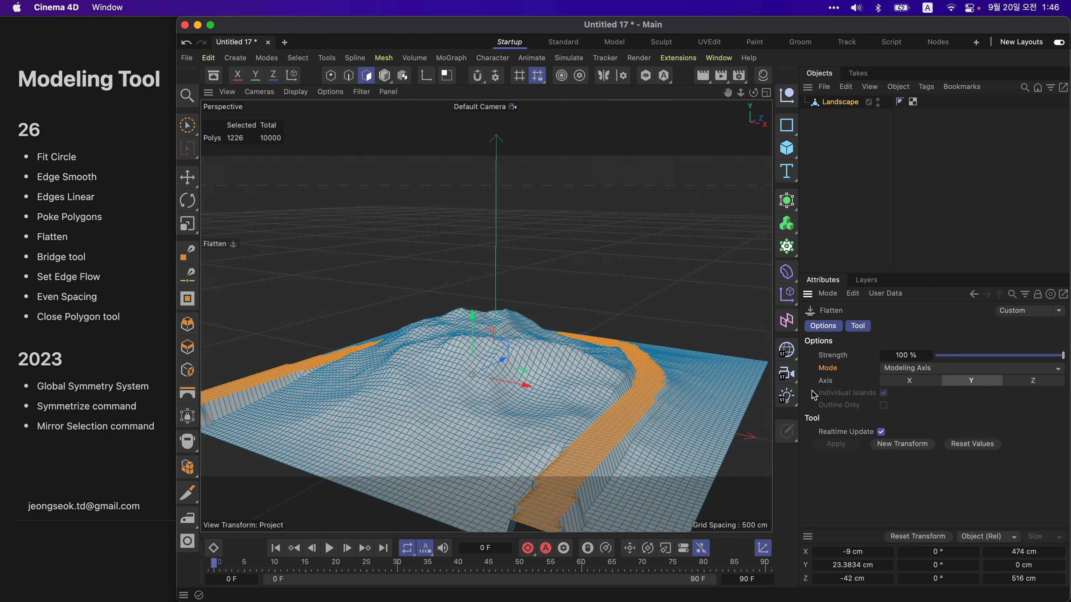
Step: Switch the Flatten mode to World Axis and try the X, Y and Z axes on the strip, ending on Y
alt+drag(574, 415, 712, 400)
click(899, 370)
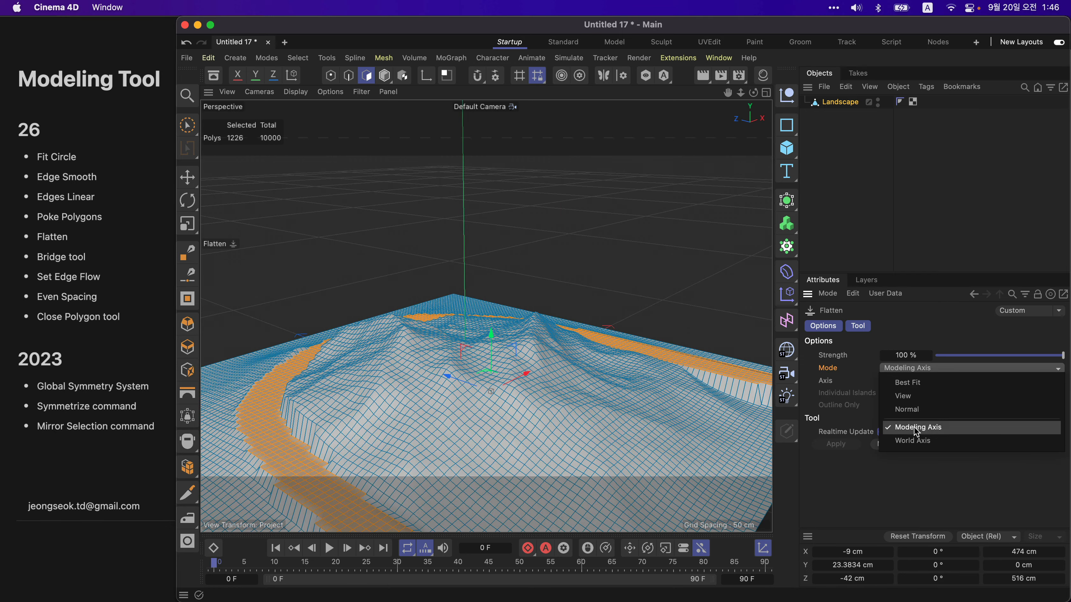
click(914, 440)
click(936, 383)
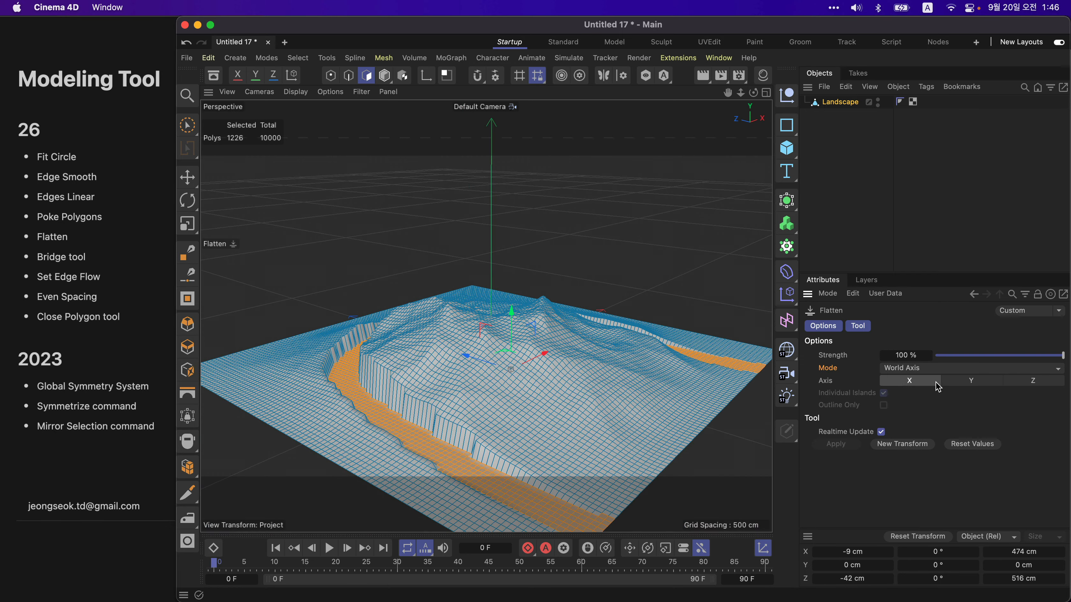
click(970, 381)
click(1032, 381)
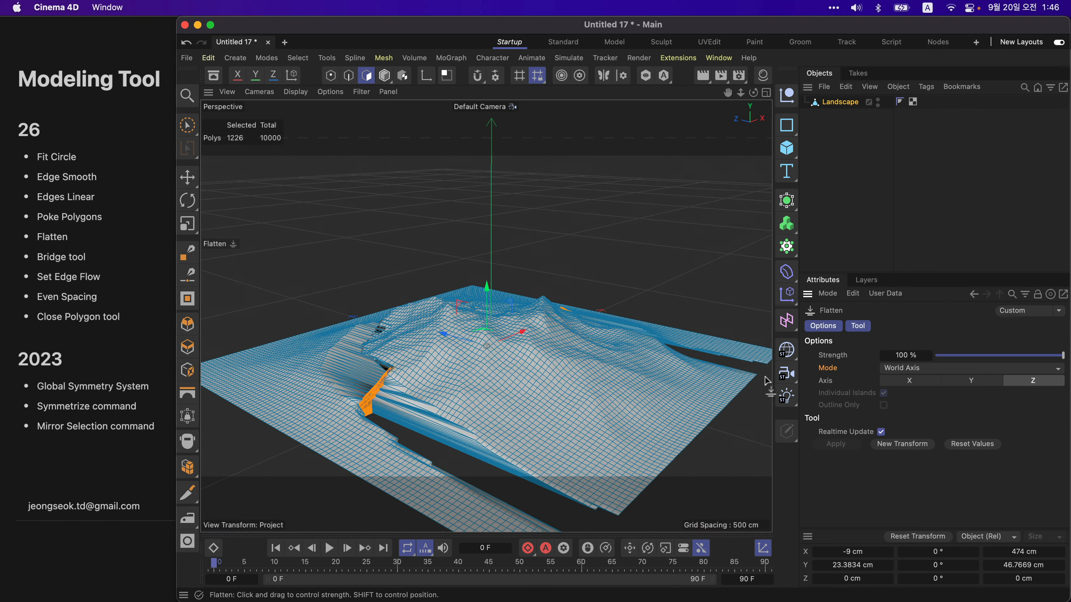
click(909, 380)
click(967, 381)
click(922, 370)
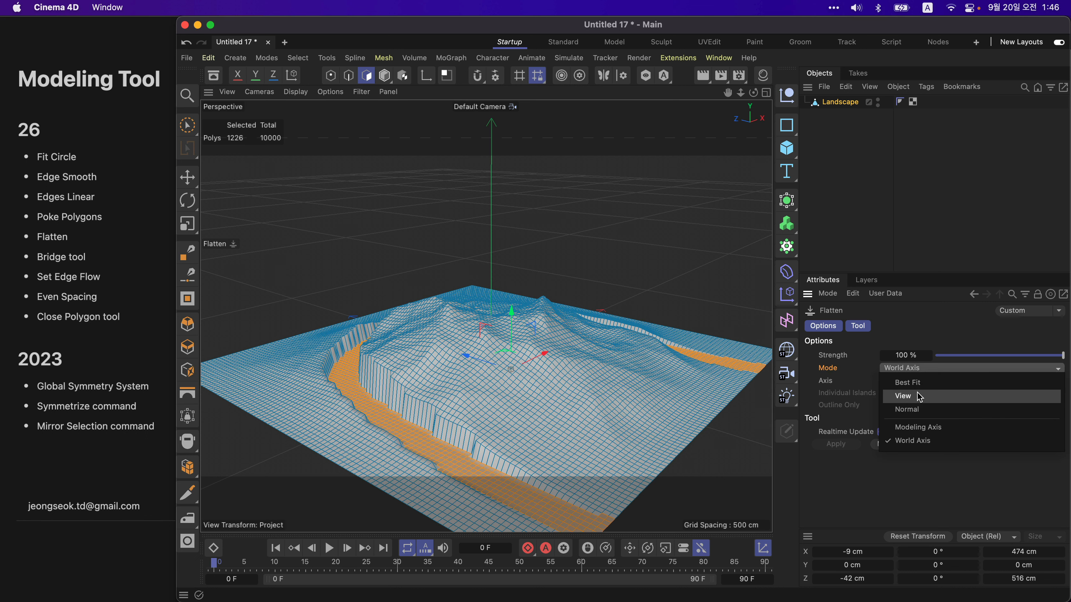
click(944, 443)
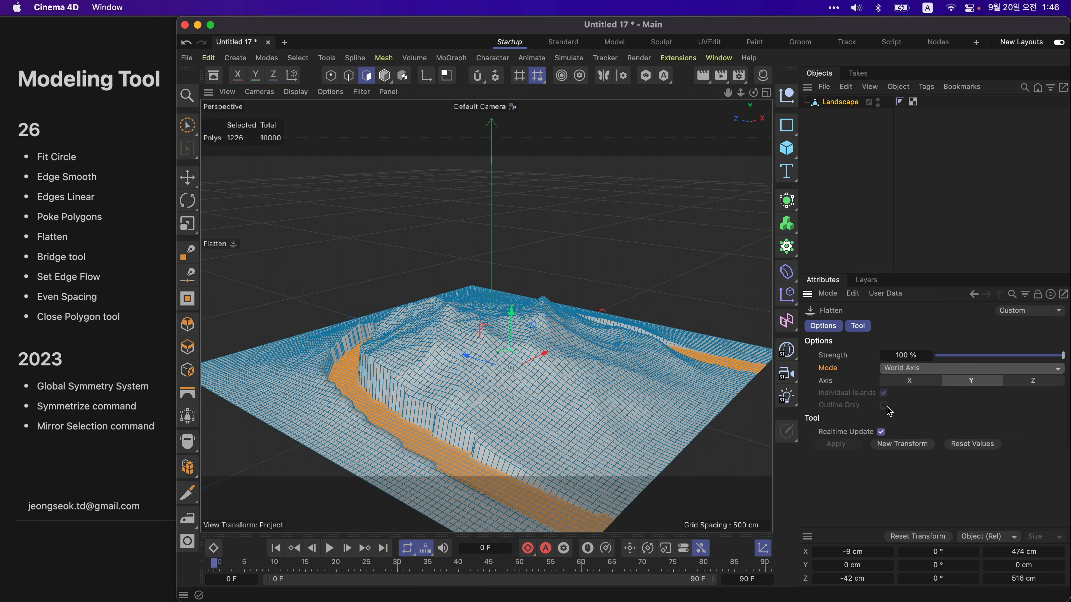
Step: Set the Flatten mode to Best Fit, test Position at 100 % with Individual Islands off, and finish at 0 % with Individual Islands on
click(929, 369)
click(922, 376)
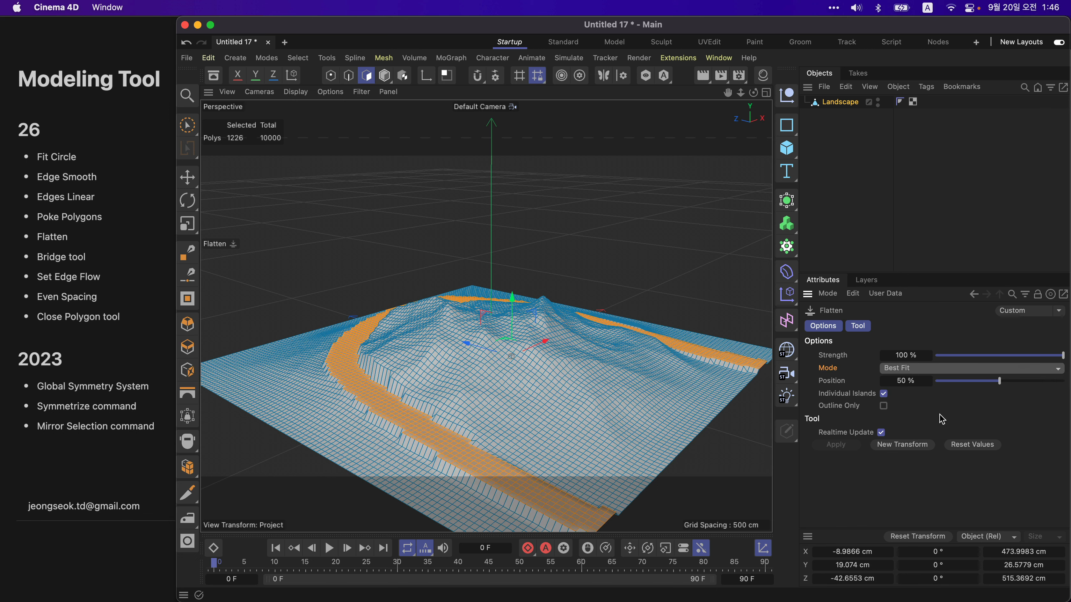
drag(989, 384, 1070, 385)
alt+drag(674, 378, 632, 349)
click(885, 394)
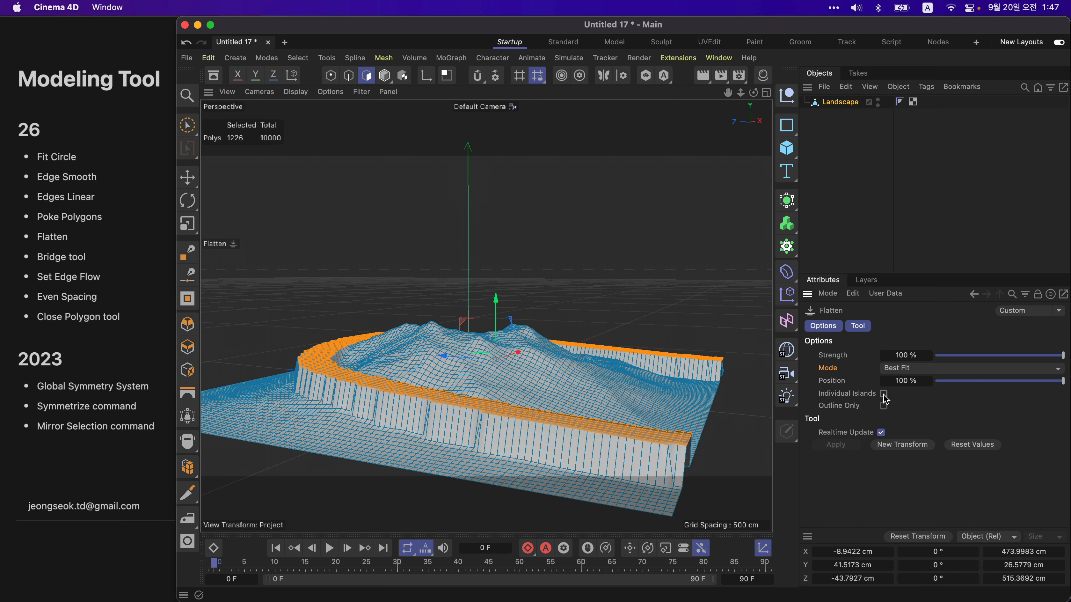
drag(1044, 385, 996, 385)
drag(931, 383, 884, 397)
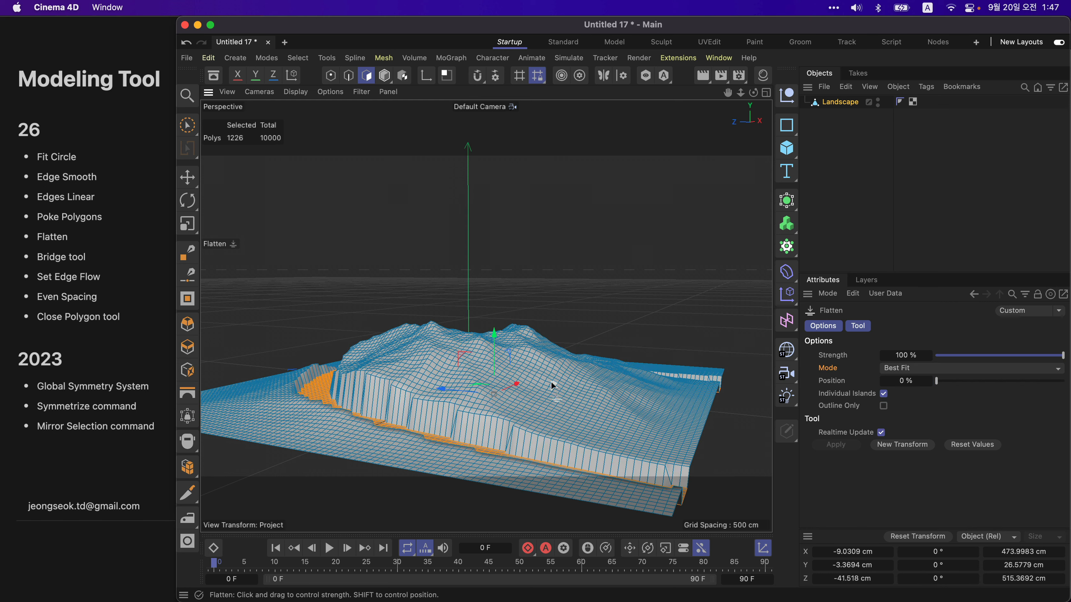
Step: Add a round patch of polygons on the open slope inside the curved strip to the selection with a size-35 Brush Selection
alt+drag(552, 382, 722, 391)
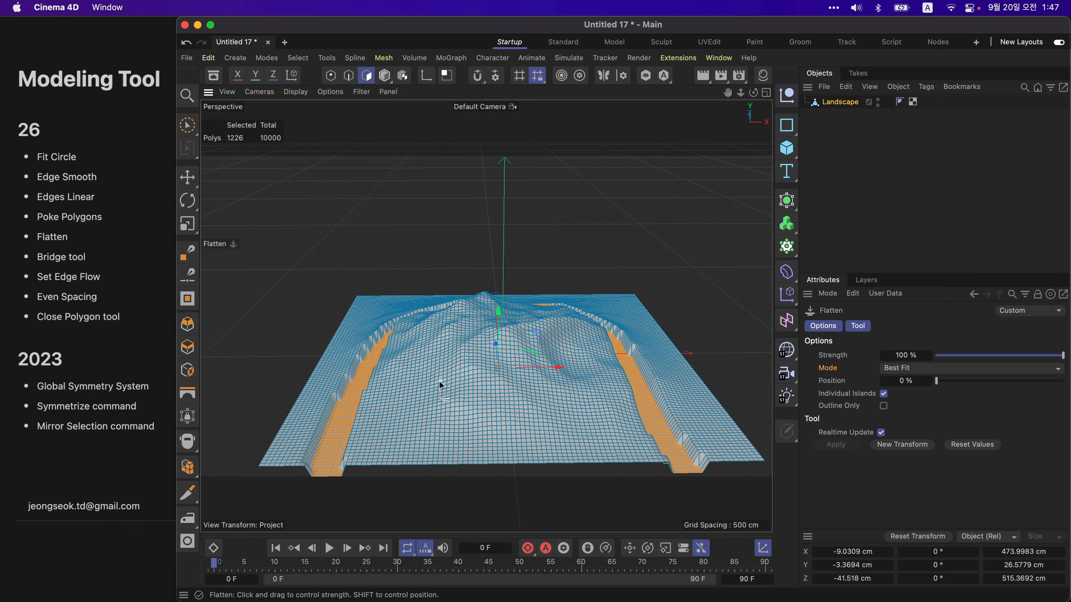
alt+drag(440, 380, 396, 476)
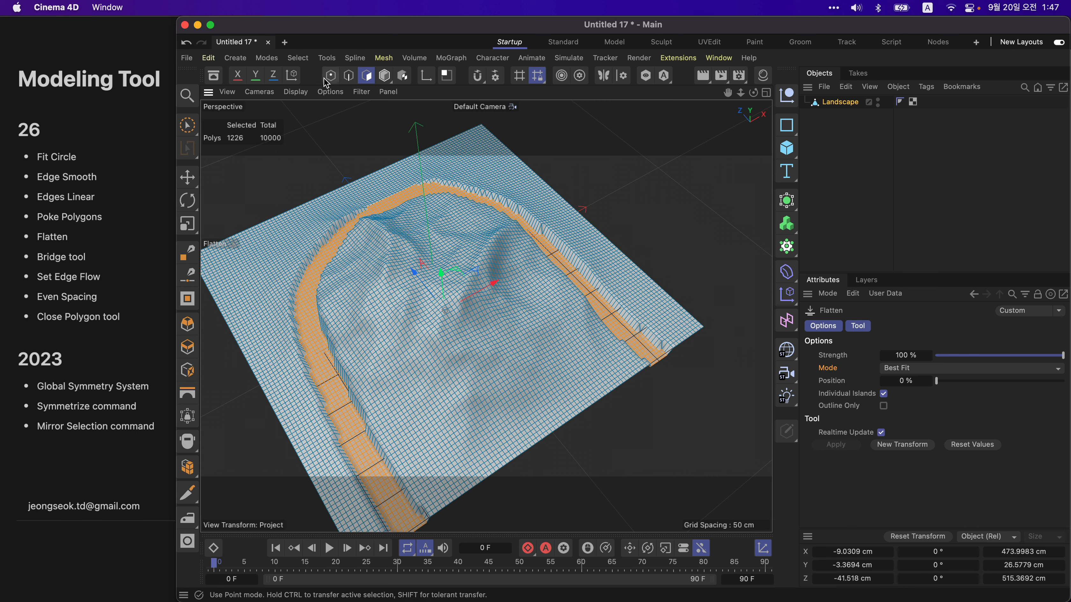
click(188, 126)
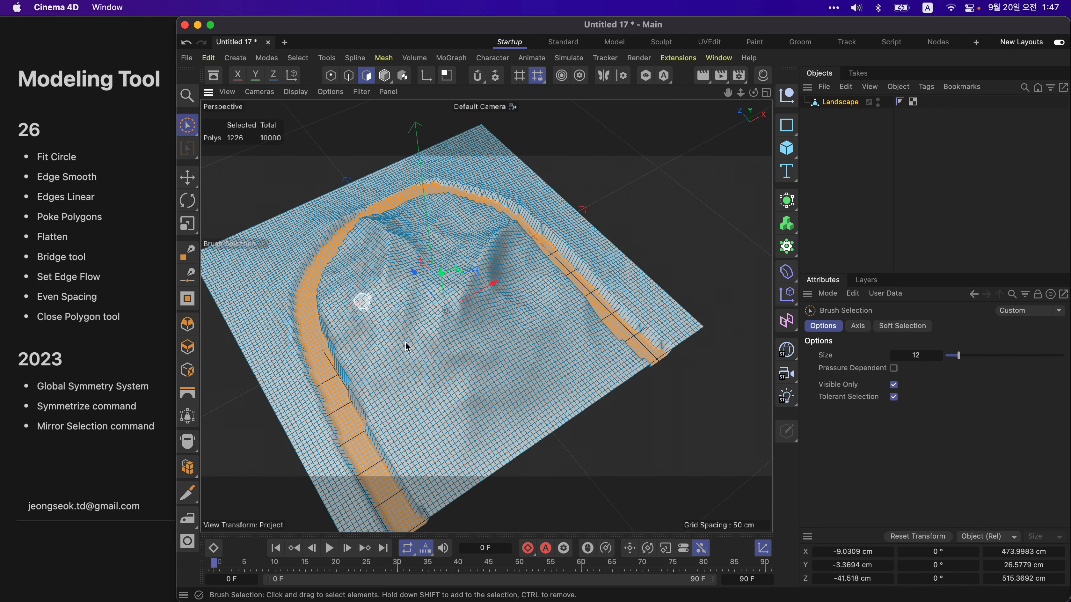
mouse_move(465, 383)
shift+mouse_down()
mouse_move(486, 365)
mouse_move(473, 399)
mouse_move(483, 395)
shift+mouse_up()
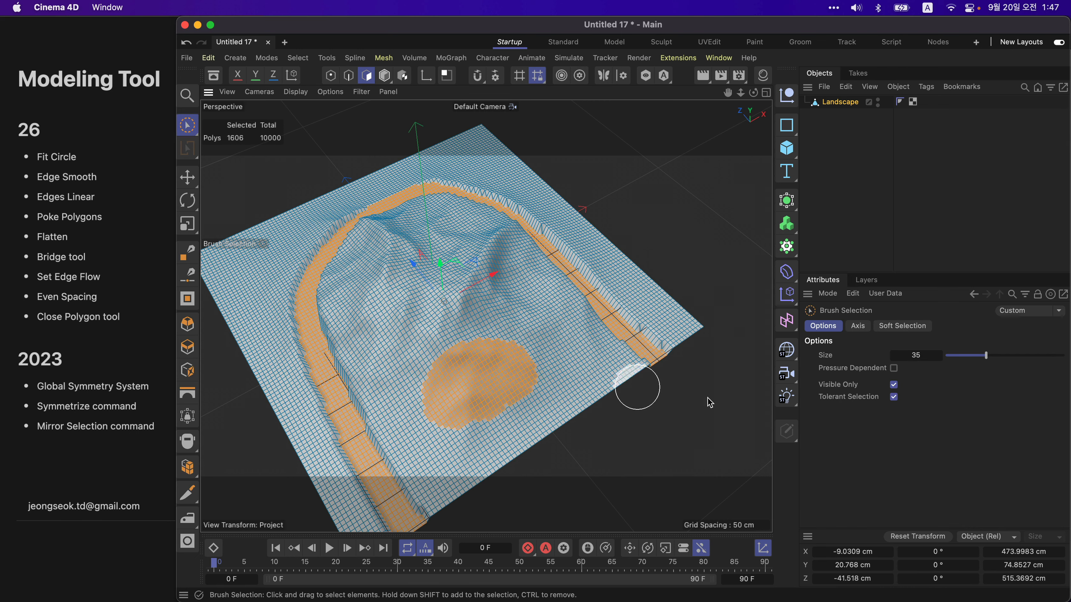
Step: Try Flatten on the strip and the new patch with Individual Islands on, and undo it
mouse_move(707, 401)
alt+mouse_down()
mouse_move(612, 366)
mouse_move(636, 269)
alt+mouse_up()
right_click(679, 218)
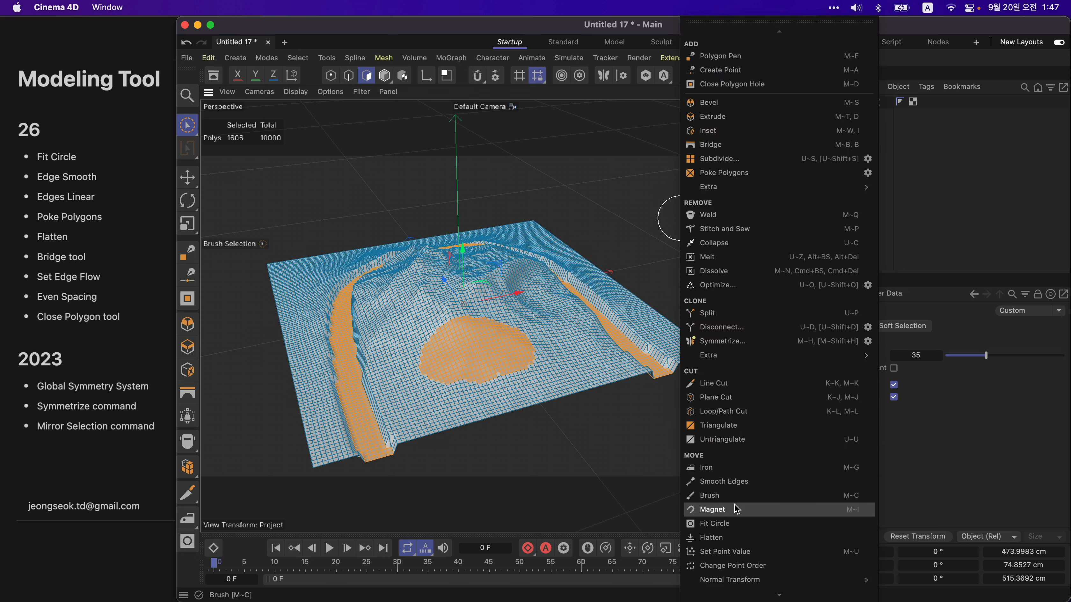
click(733, 537)
shift+drag(540, 313, 614, 428)
alt+drag(516, 418, 561, 348)
drag(533, 391, 508, 463)
key(super+z)
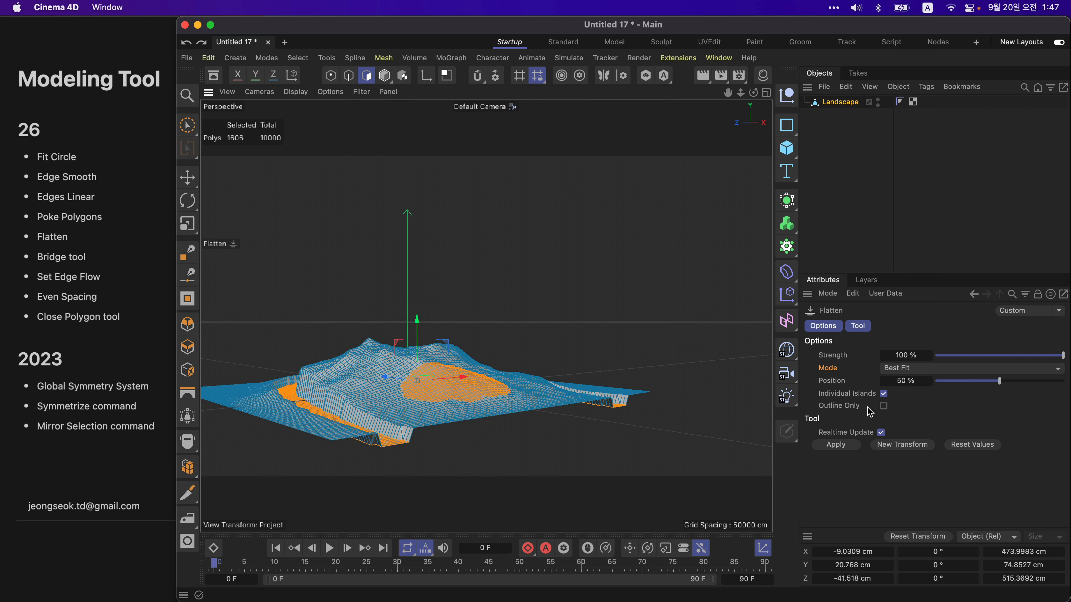
Step: Flatten the selection with Individual Islands off, then undo it and flatten again with Individual Islands on for comparison
click(881, 394)
drag(561, 406, 623, 421)
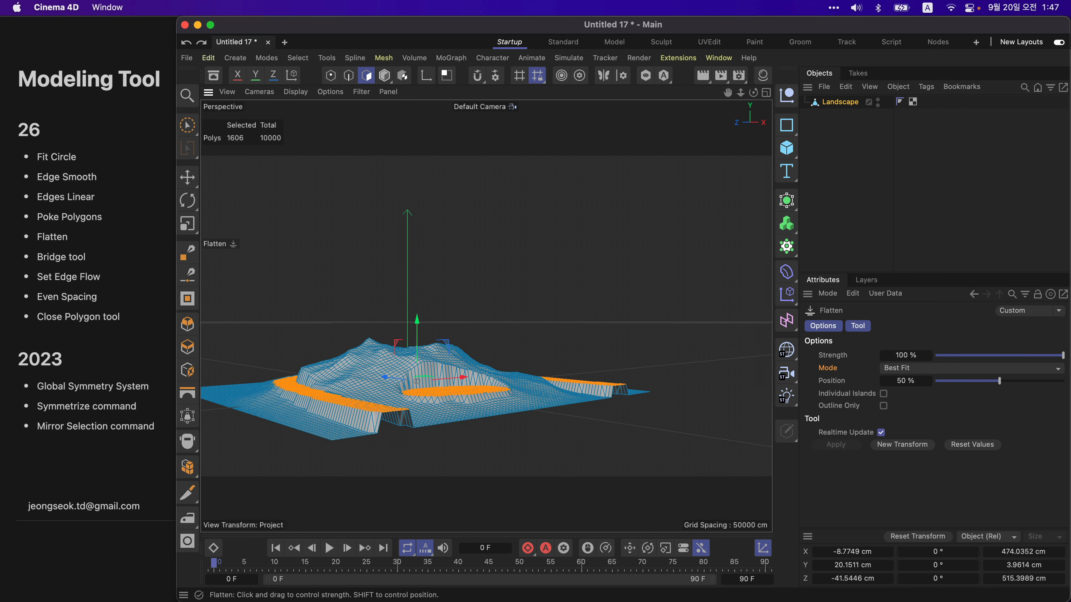
click(883, 393)
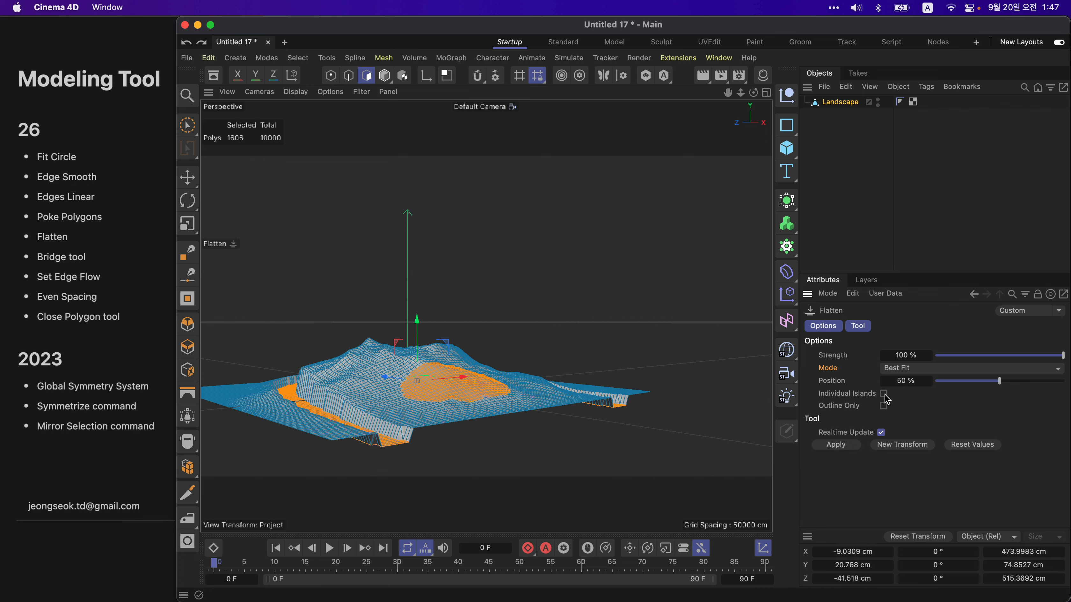
drag(560, 409, 623, 415)
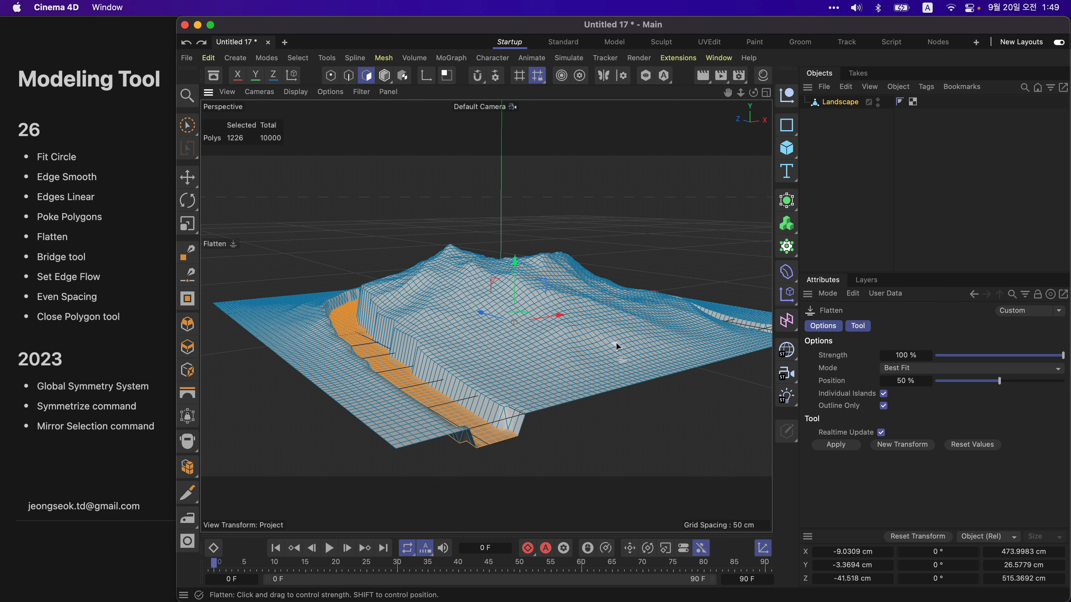
Step: Brush-select an extra patch of polygons on the slope beside the strip and flatten the selection in Best Fit mode with Outline Only on
key(space)
mouse_move(578, 349)
shift+mouse_down()
mouse_move(647, 346)
mouse_move(666, 380)
shift+mouse_up()
key(m)
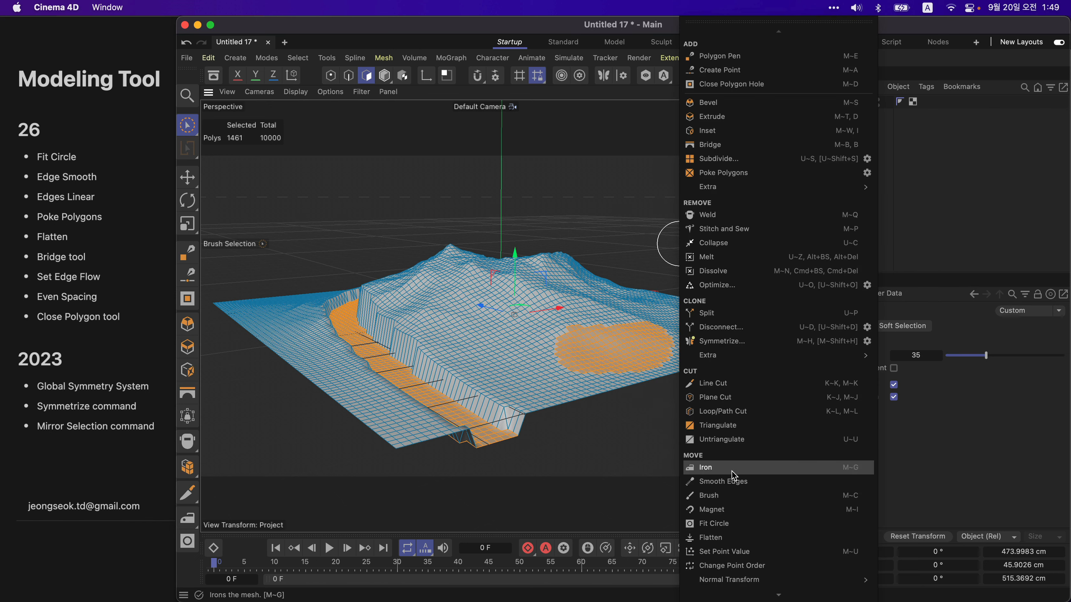
click(724, 538)
drag(640, 414, 670, 402)
scroll(619, 384, up, 5)
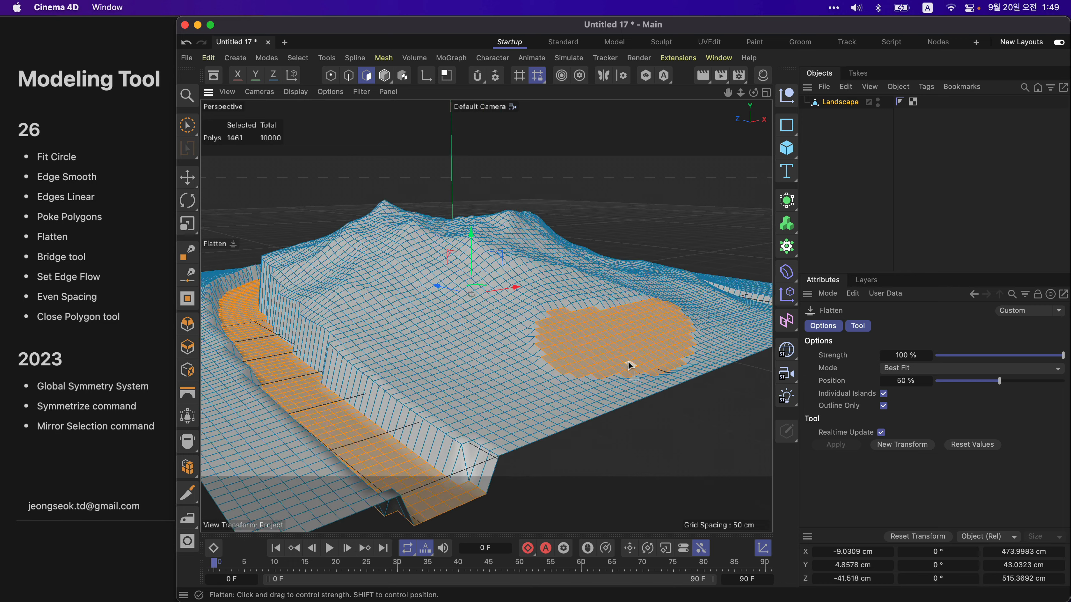
Step: Examine the flattened patch from several angles, comparing the result with Outline Only off and on
alt+drag(629, 361, 682, 366)
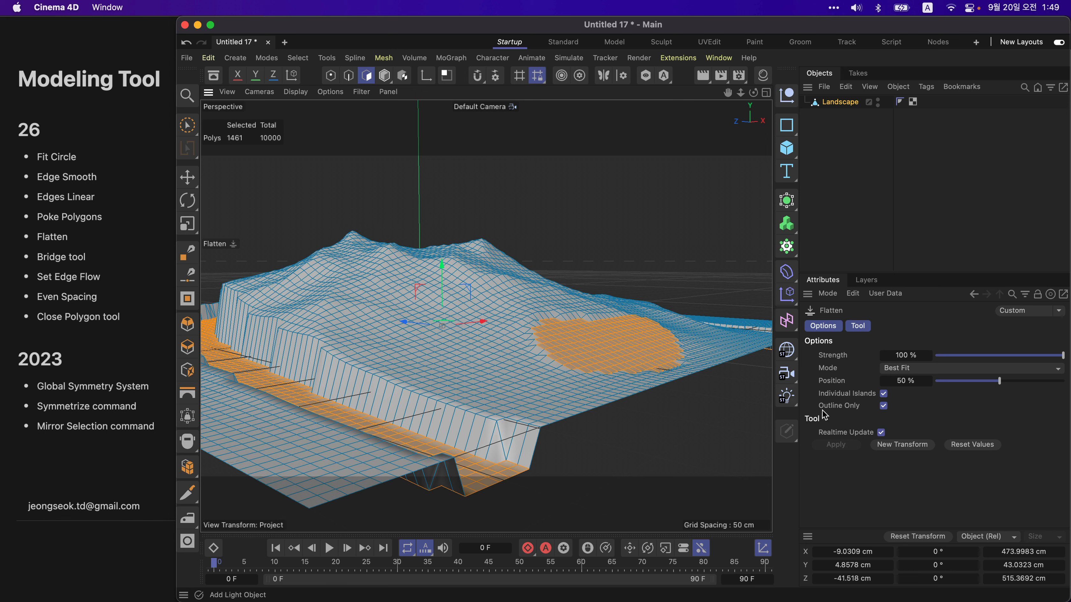
alt+drag(644, 390, 598, 358)
click(884, 406)
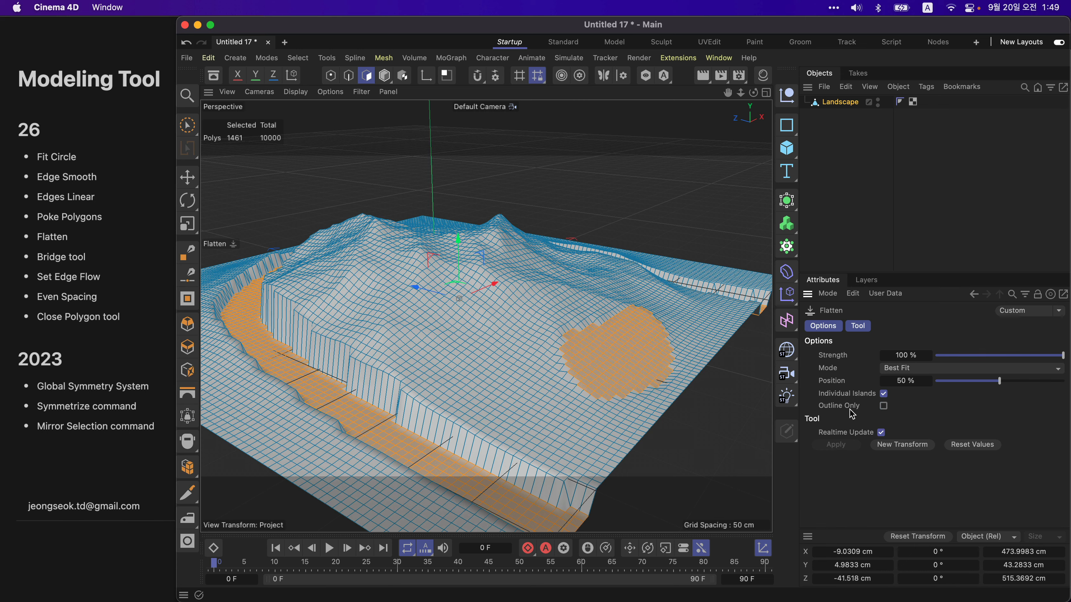
alt+drag(651, 403, 678, 367)
click(883, 406)
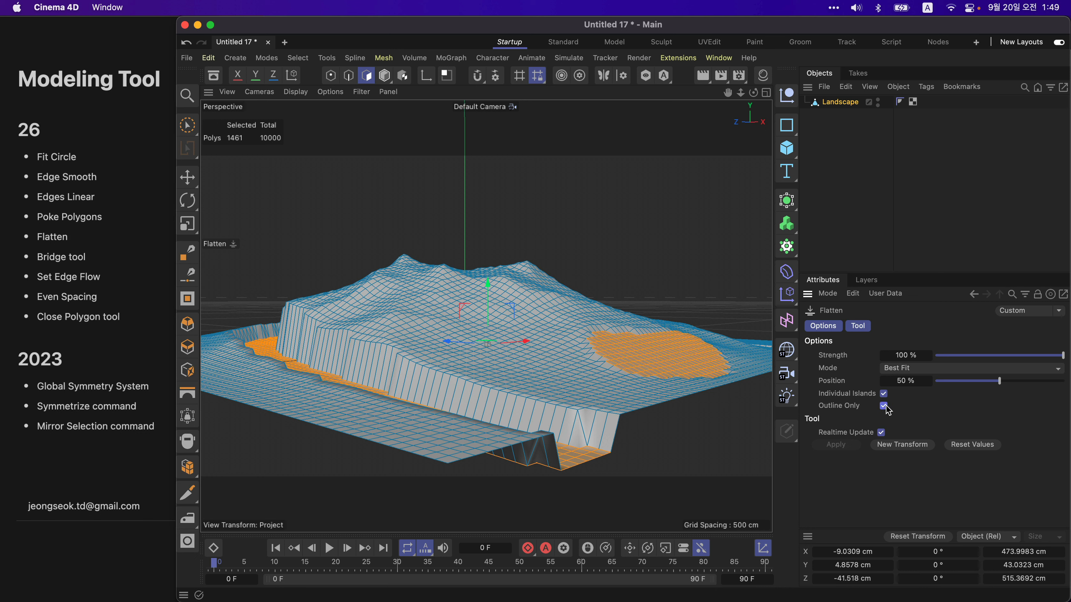
Step: Add a Cube with 10 segments in X, Y and Z and make it editable
key(e)
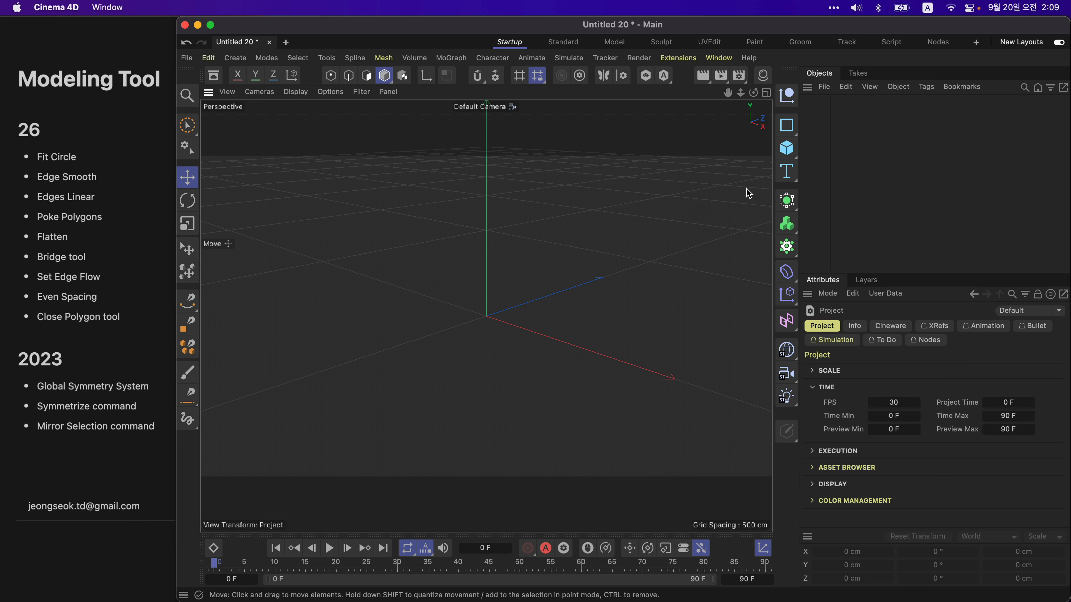
click(784, 149)
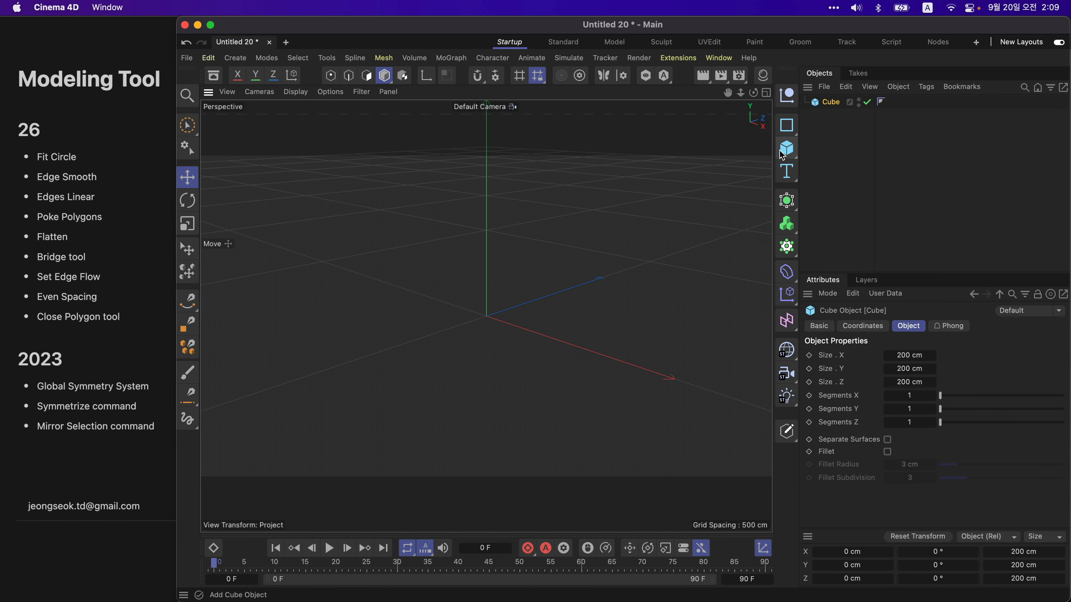
text(10)
key(Tab)
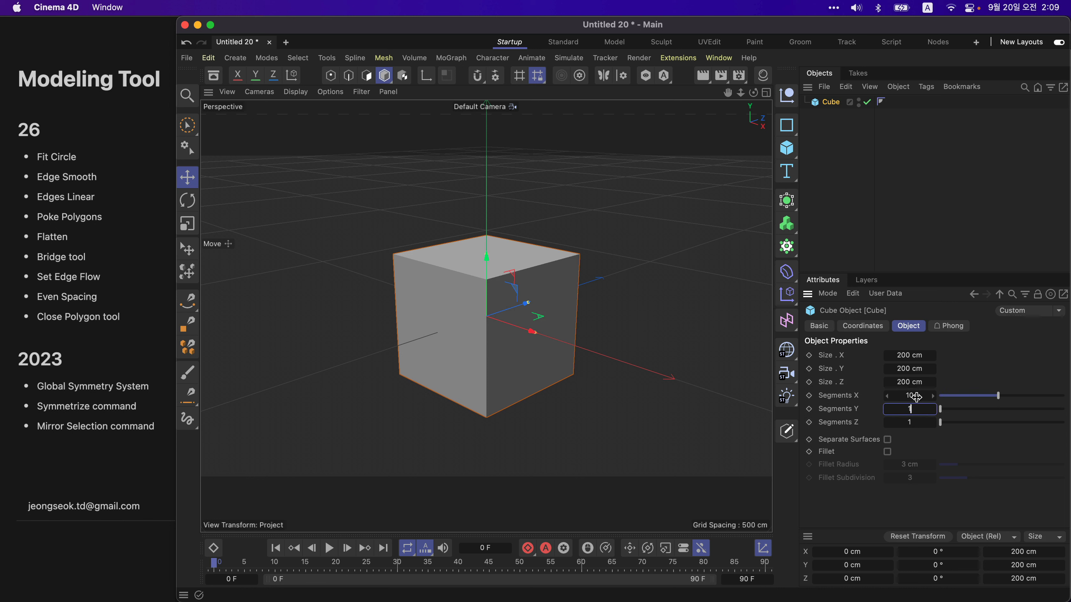
text(10)
key(Tab)
text(10)
text(c)
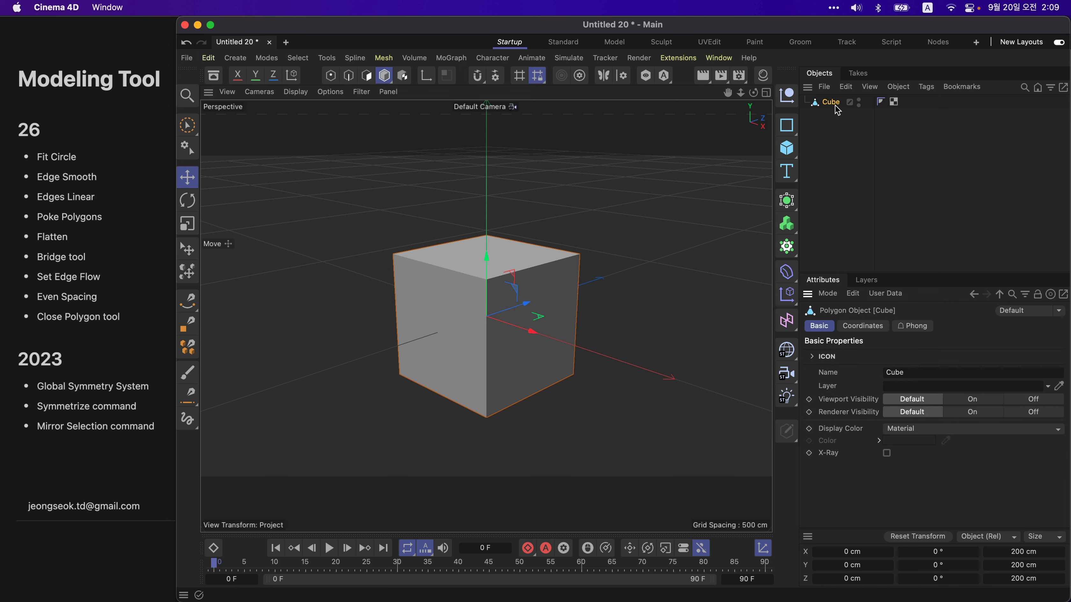
Step: In polygon mode, pick whole sides of the cube with Phong Break Selection, adding the two visible side faces to the top face
click(366, 76)
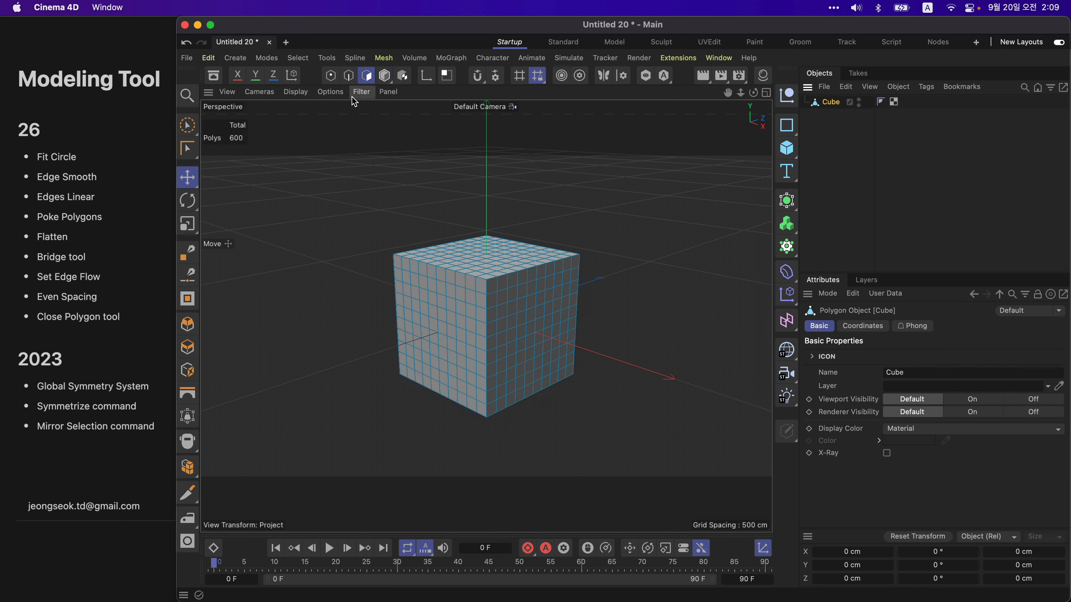
click(290, 59)
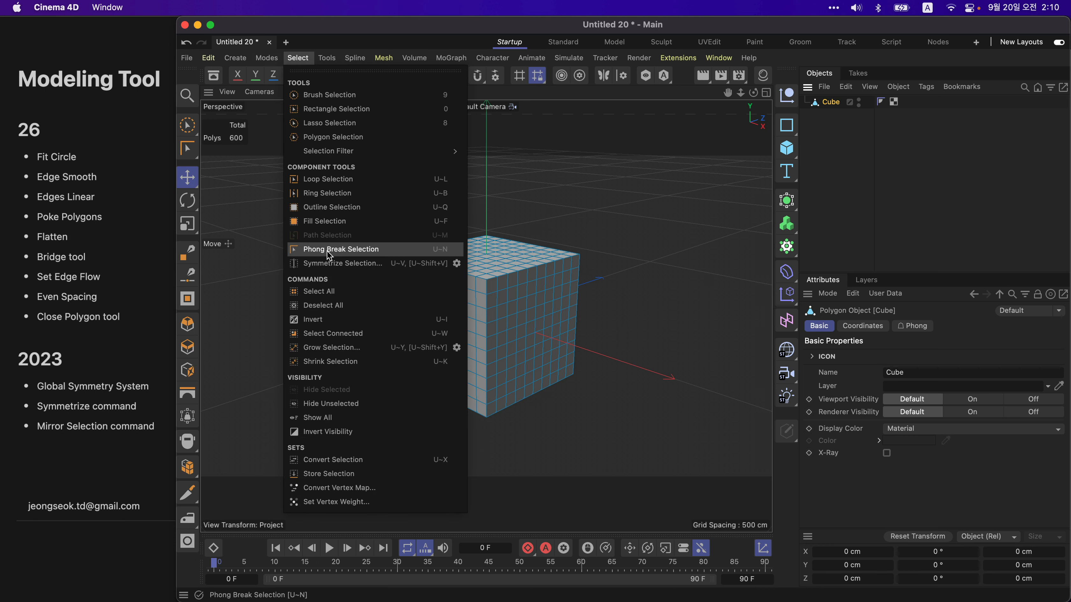
click(348, 253)
click(494, 258)
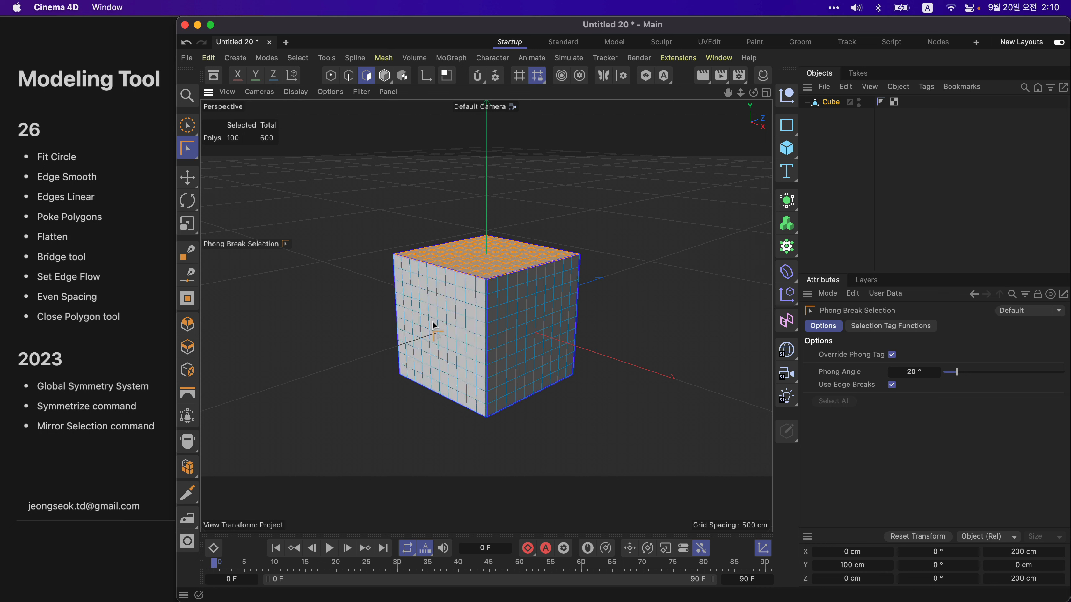
shift+click(433, 321)
shift+click(562, 338)
click(637, 330)
click(507, 257)
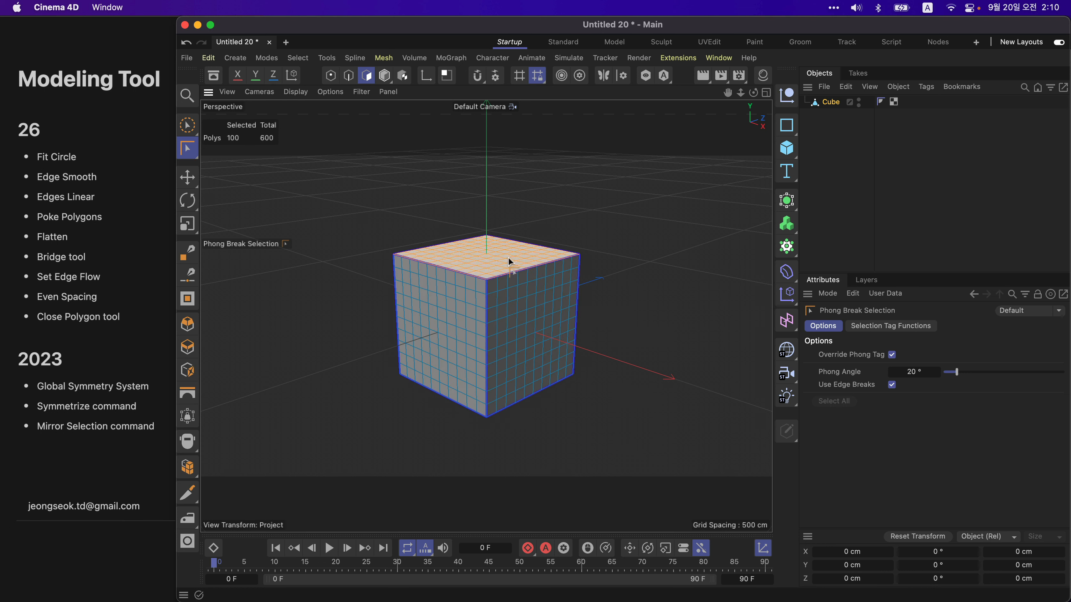
shift+click(481, 323)
shift+click(531, 330)
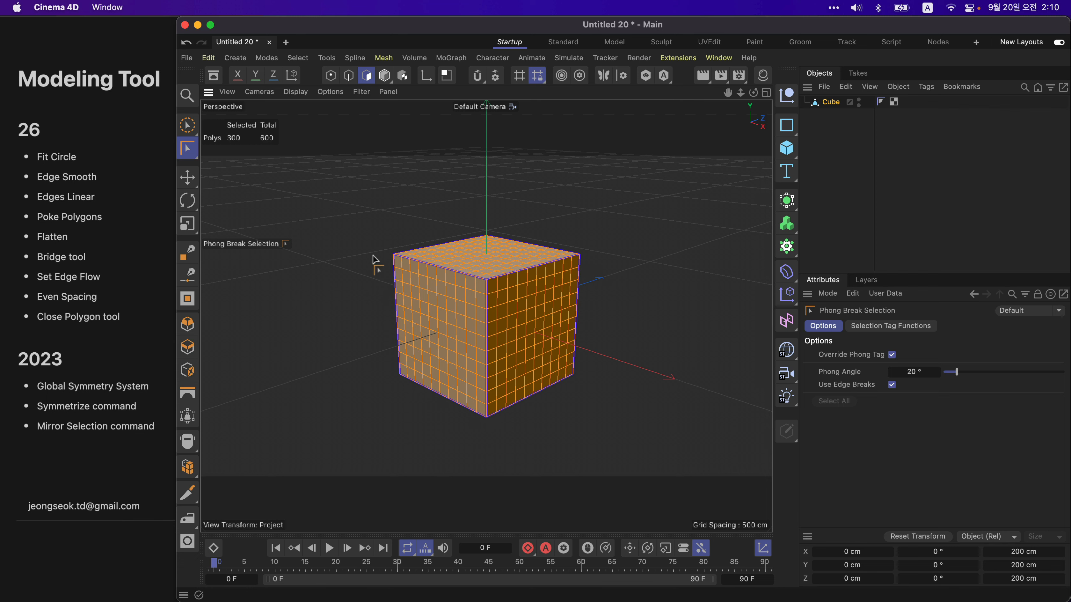
Step: Reselect the cube's top and two adjoining side faces from a rotated view and delete them, leaving a floor and two walls
alt+drag(550, 256, 377, 280)
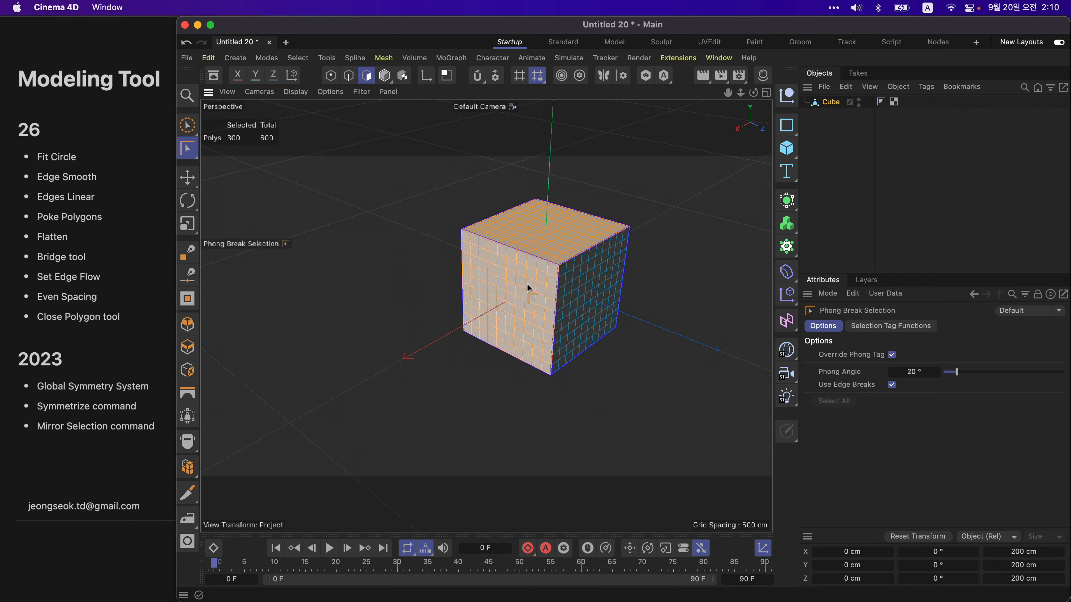
click(566, 280)
click(530, 247)
shift+click(486, 256)
mouse_move(486, 315)
alt+mouse_down()
mouse_move(629, 268)
mouse_move(491, 291)
mouse_move(707, 237)
mouse_move(492, 257)
mouse_move(488, 276)
mouse_move(512, 248)
mouse_move(508, 272)
mouse_move(501, 266)
mouse_move(526, 299)
mouse_move(518, 280)
alt+mouse_up()
shift+click(485, 294)
key(Delete)
Step: Hide the grid in the perspective viewport
click(361, 91)
mouse_move(375, 97)
click(373, 158)
click(188, 125)
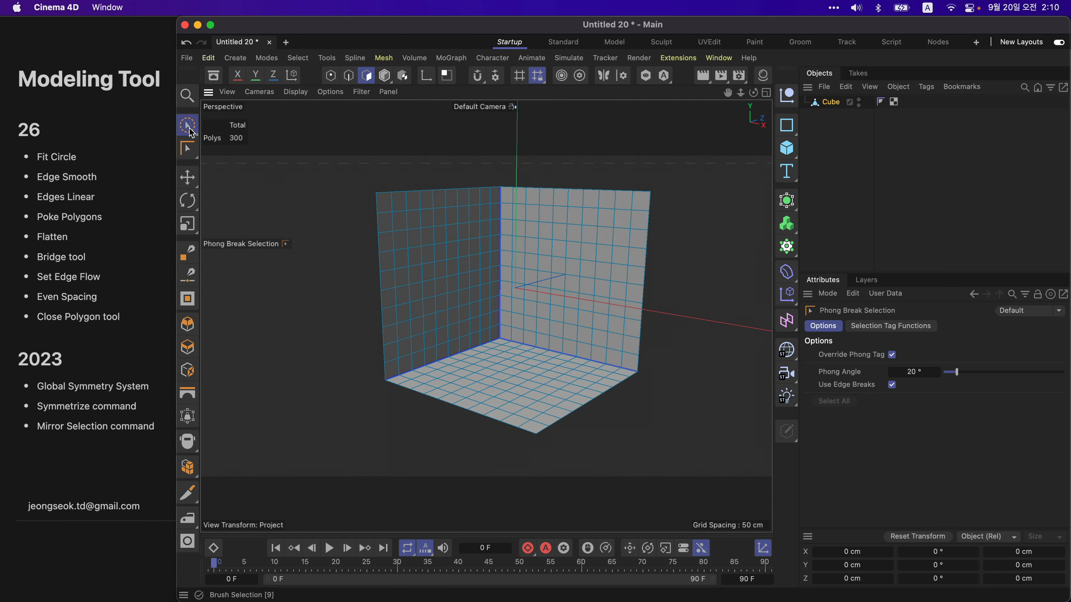
Step: Try Bridge in point mode from the left wall's top outer edge to the floor's front corner, and undo it
key(m)
key(b)
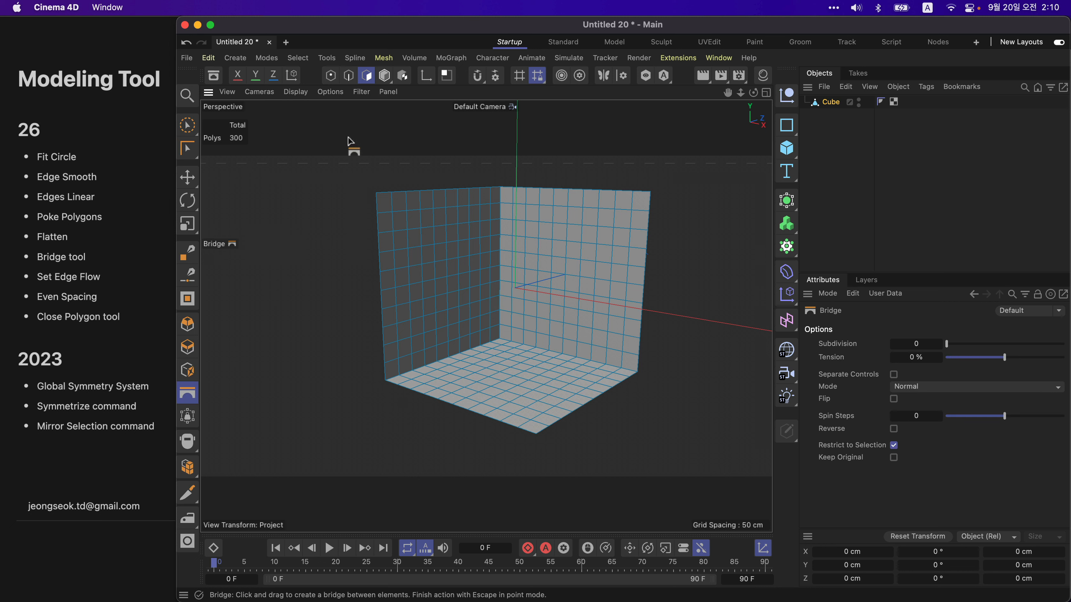
click(332, 76)
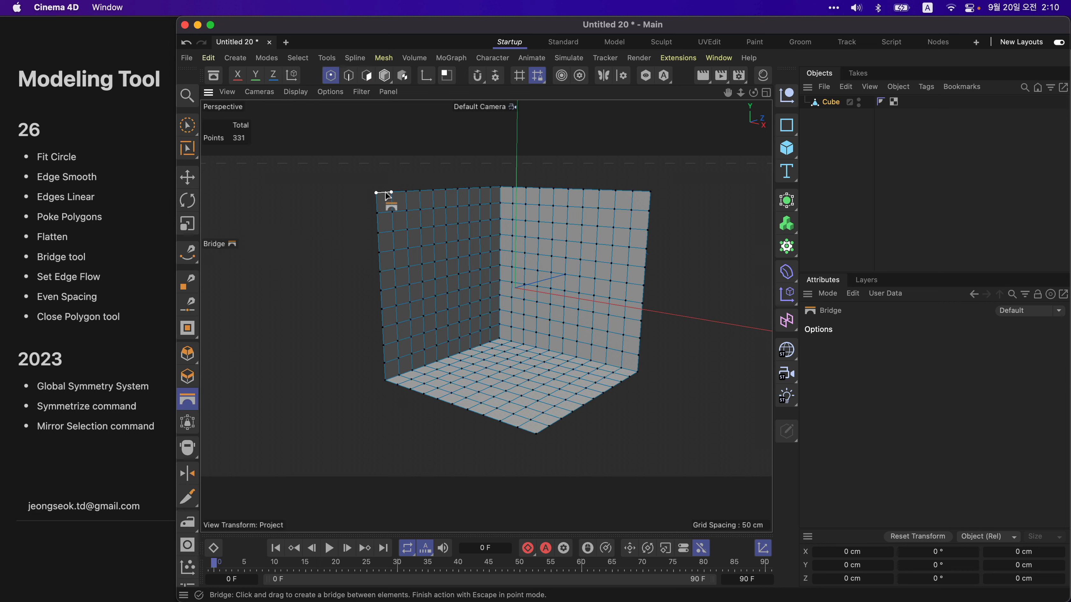
drag(381, 194, 548, 425)
alt+drag(565, 384, 516, 394)
key(super+z)
Step: Try Bridge in edge mode from the left wall's top outer edge to the floor's front edge, and undo it
click(348, 75)
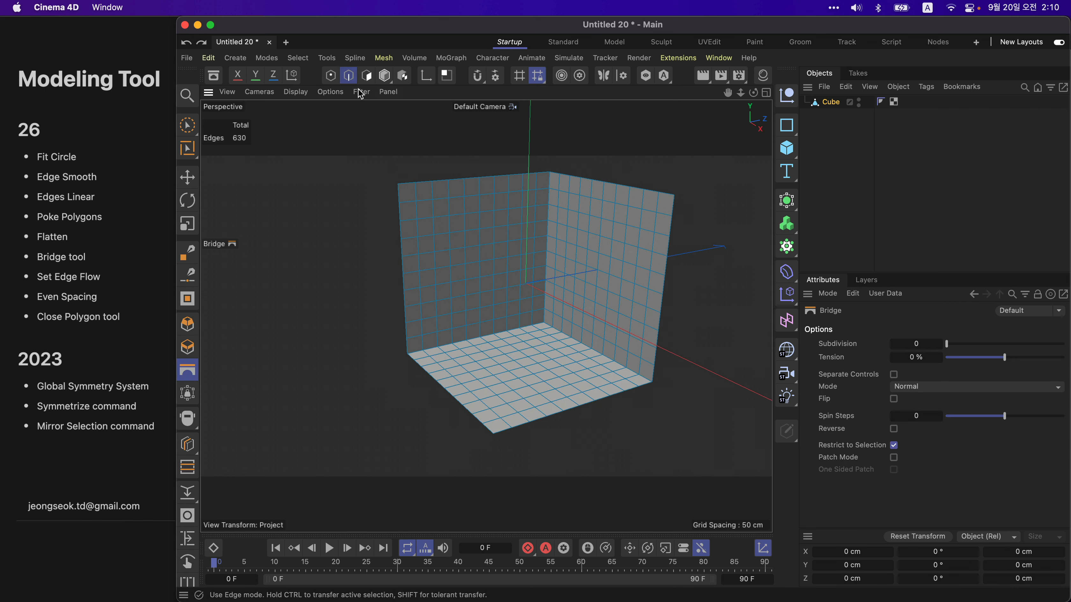
drag(407, 182, 495, 434)
alt+drag(552, 412, 514, 312)
key(super+z)
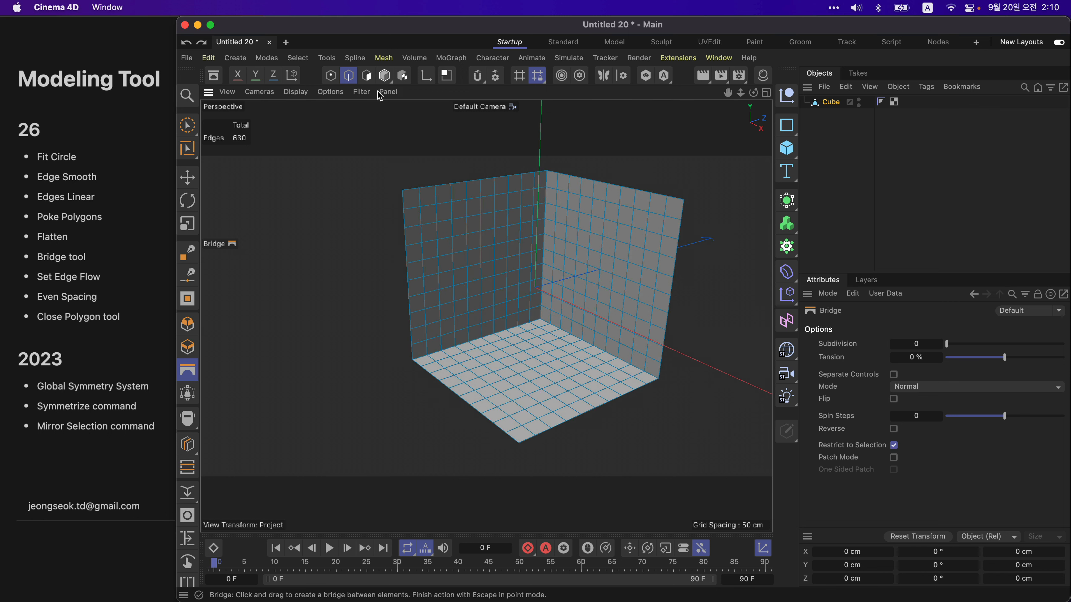
Step: Try bridging single polygons of the left wall to floor polygons in polygon mode, undoing each bridge
click(366, 76)
drag(414, 208, 522, 450)
key(super+z)
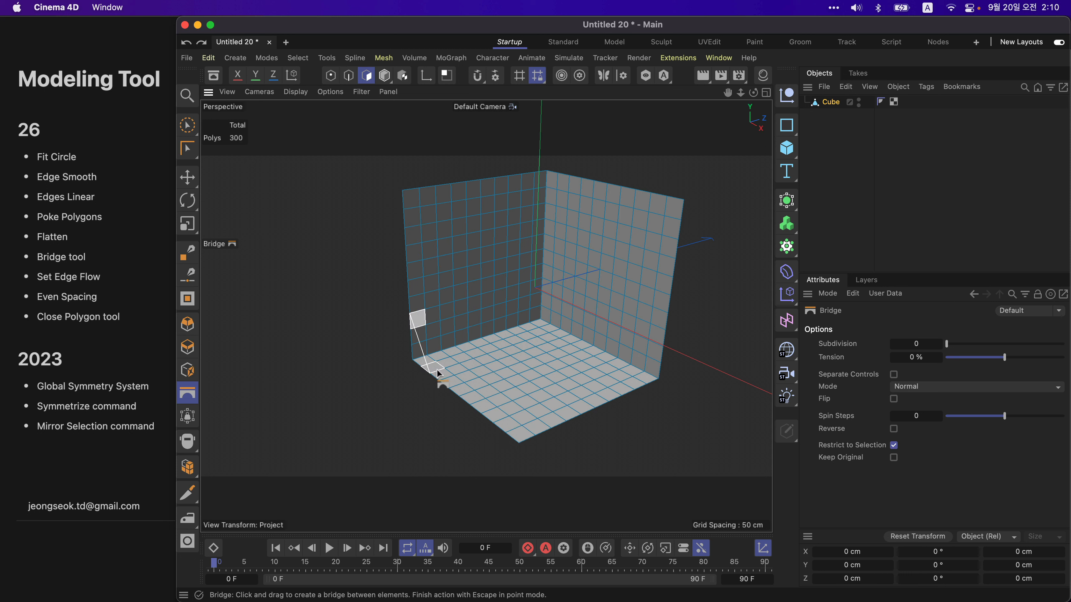
drag(437, 369, 447, 383)
key(super+z)
Step: Brush-select a 2 by 2 polygon patch on the left wall and another 2 by 2 patch on the floor
key(9)
click(424, 292)
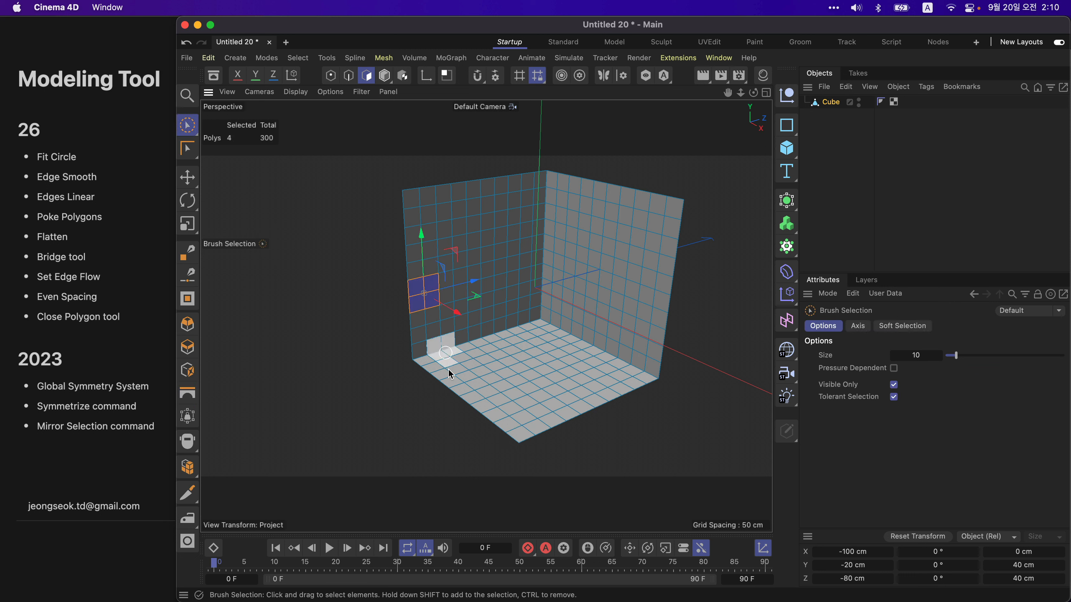
drag(439, 281, 439, 289)
shift+click(474, 377)
shift+click(471, 376)
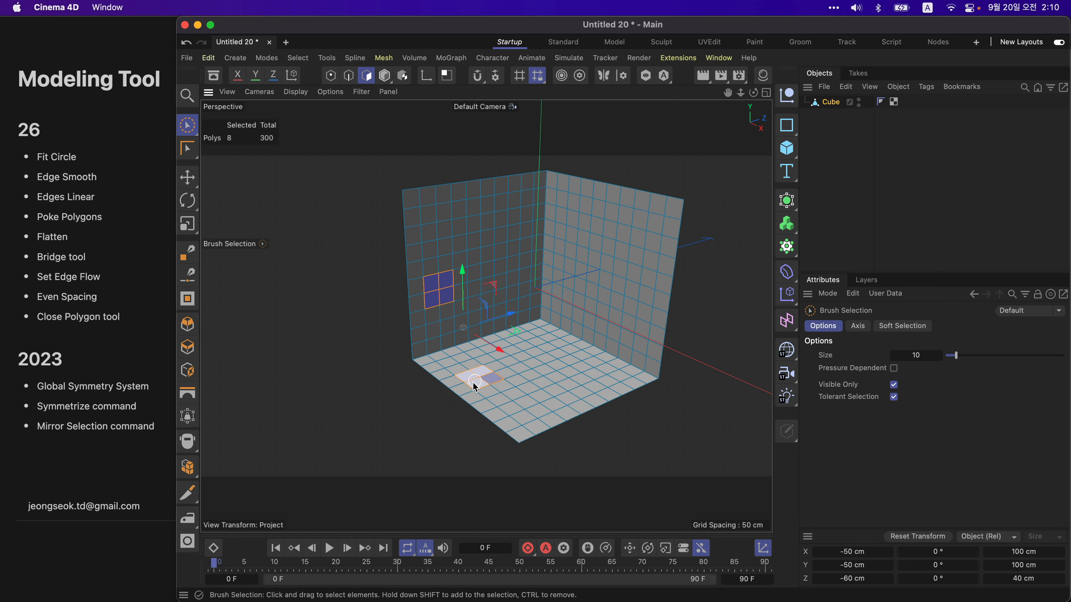
Step: Bridge the selected wall patch to the selected floor patch
key(m)
key(b)
drag(427, 311, 457, 372)
alt+drag(516, 392, 557, 420)
scroll(488, 321, up, 3)
alt+drag(488, 322, 467, 290)
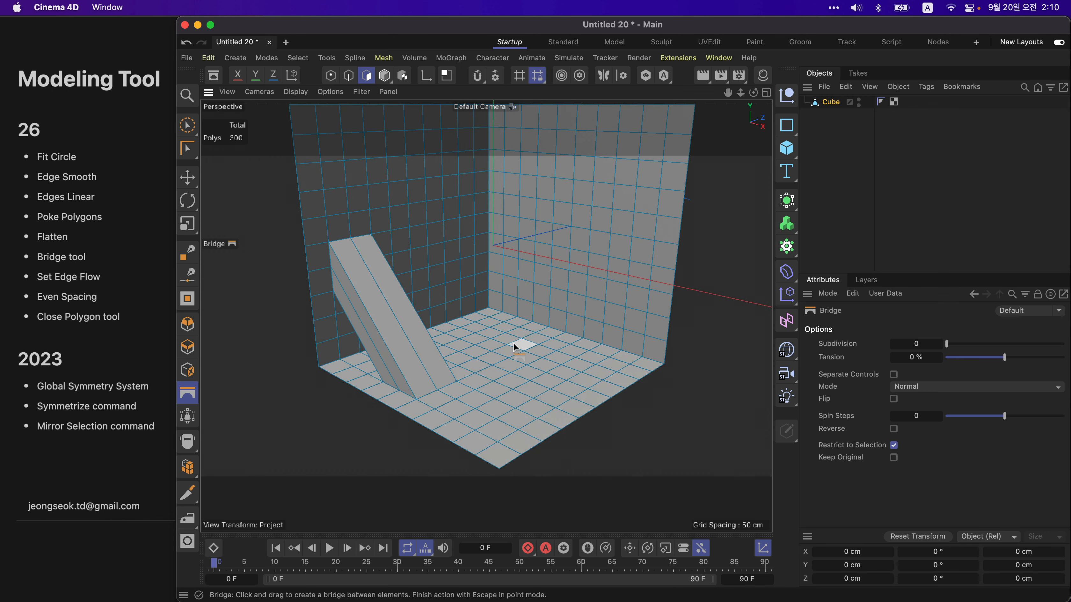
Step: Set the bridge's Subdivision to 6 and inspect the segmented result up close
click(955, 344)
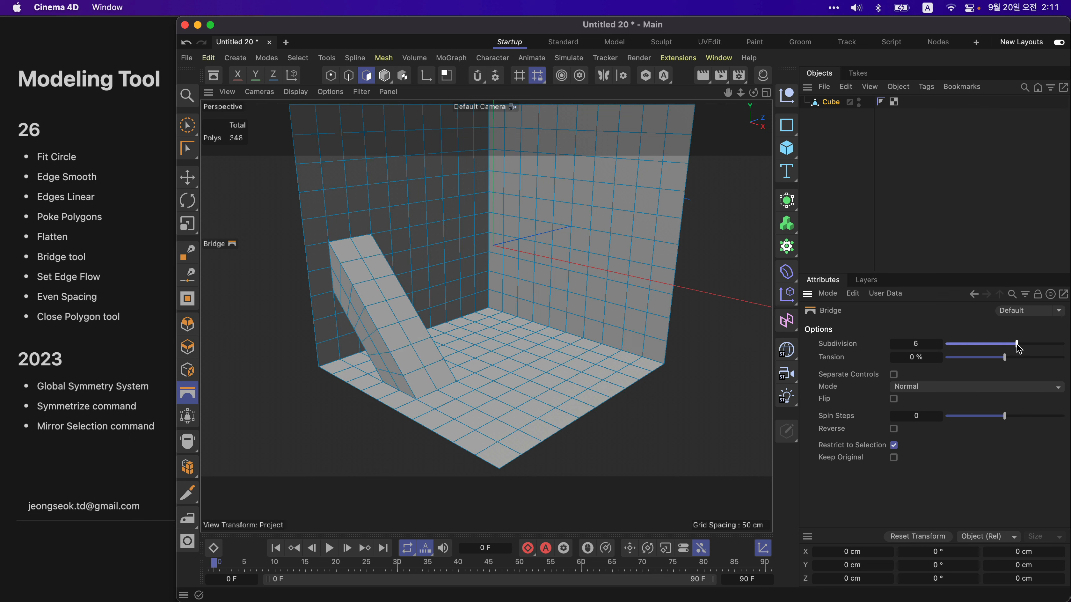
drag(994, 343, 1016, 343)
alt+middle_drag(544, 309, 603, 328)
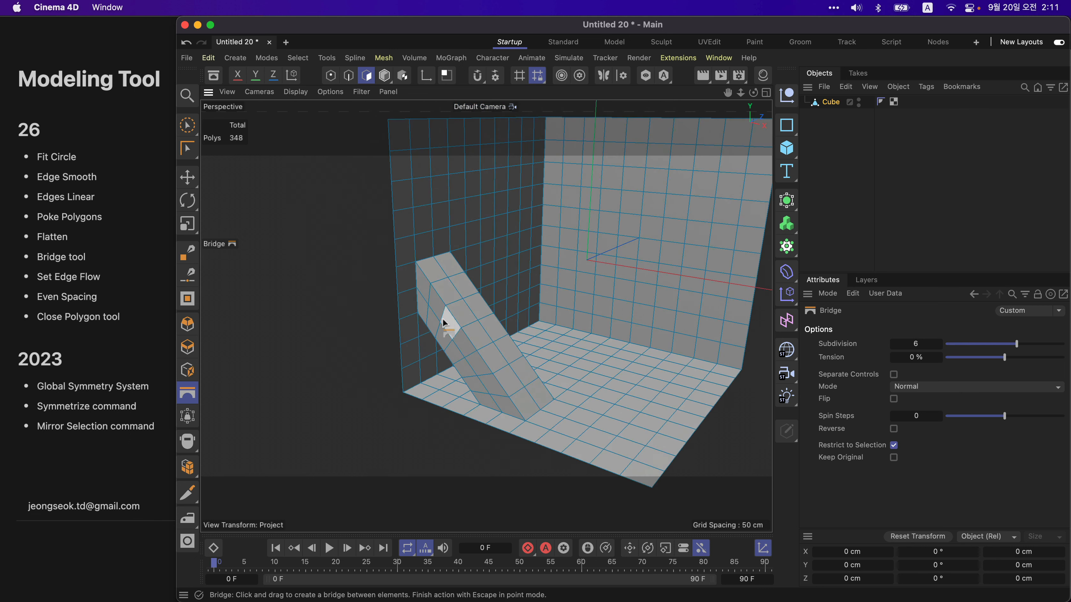
alt+right_drag(443, 318, 505, 328)
alt+drag(485, 313, 577, 348)
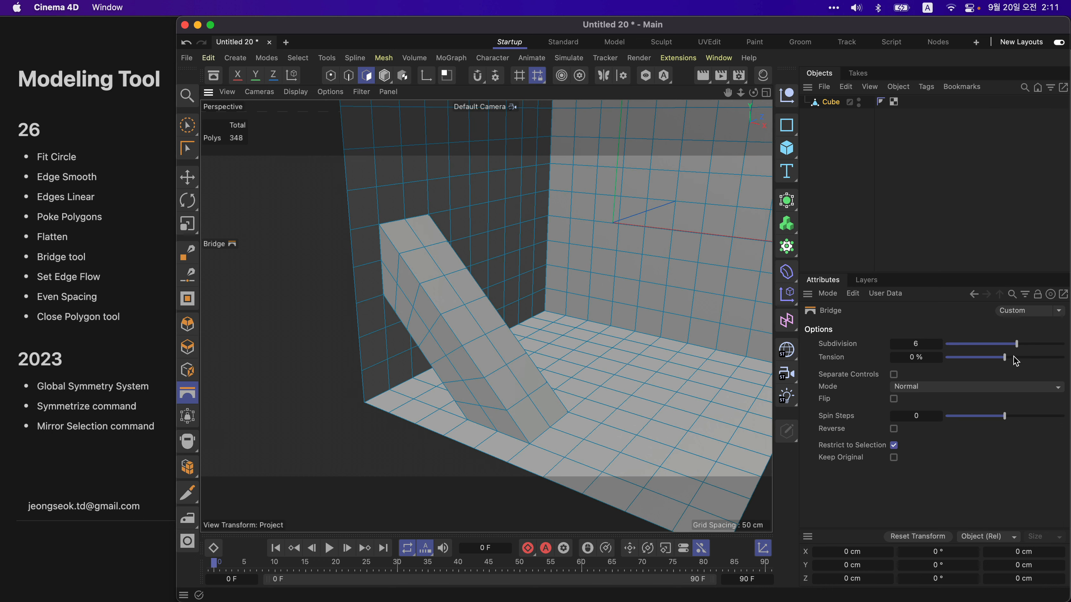
Step: Bend the bridge by lowering its Tension to -36 %
drag(1003, 357, 982, 358)
alt+drag(639, 321, 425, 280)
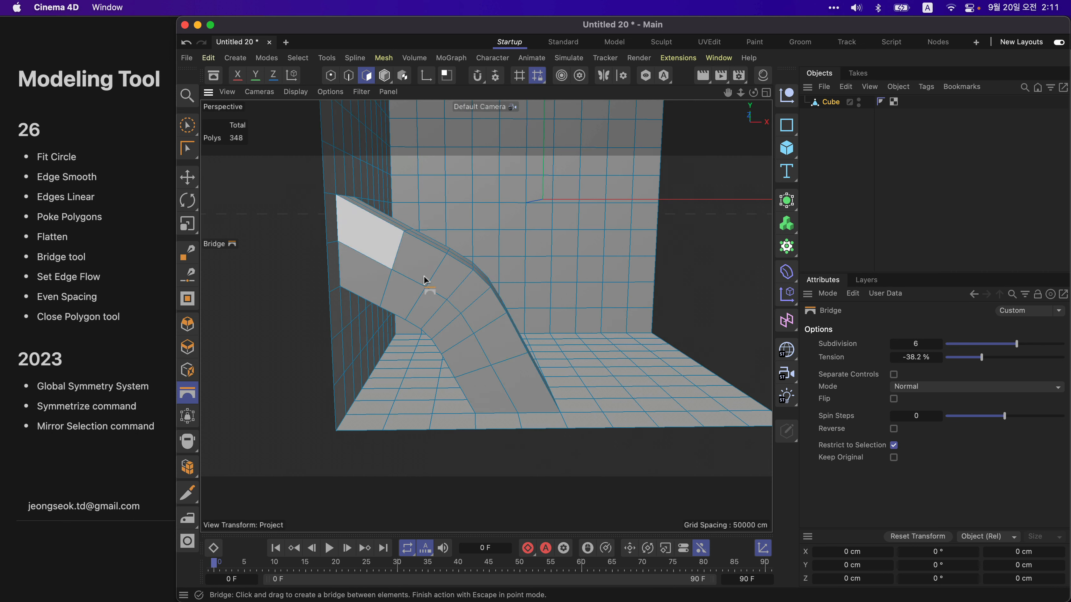
drag(993, 361, 983, 358)
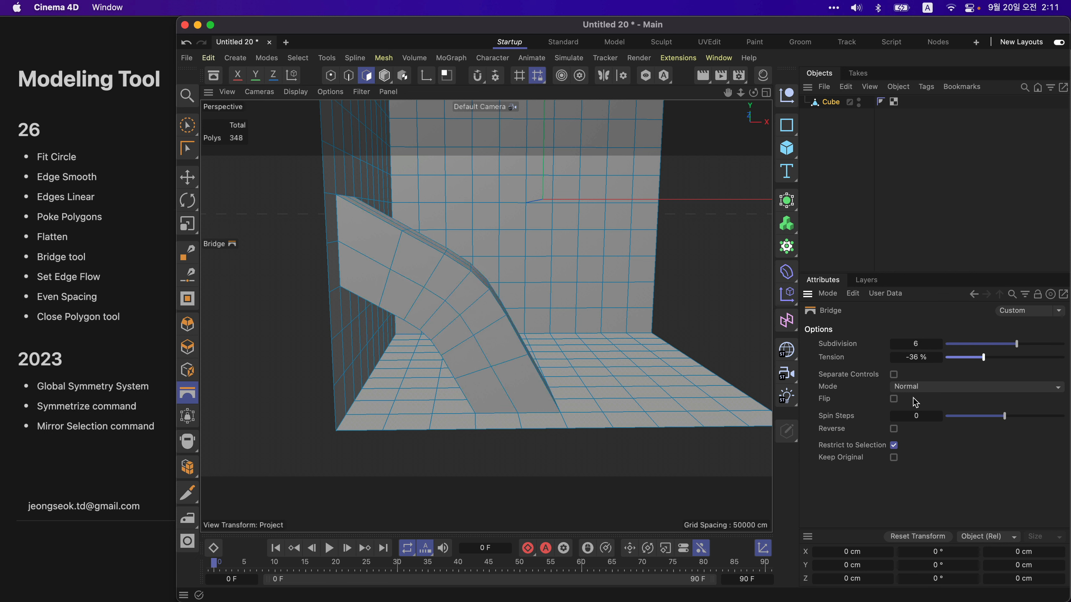
Step: Try the bridge's Surface mode while adjusting Tension to -29.6 %, and return the mode to Normal
click(920, 387)
click(935, 402)
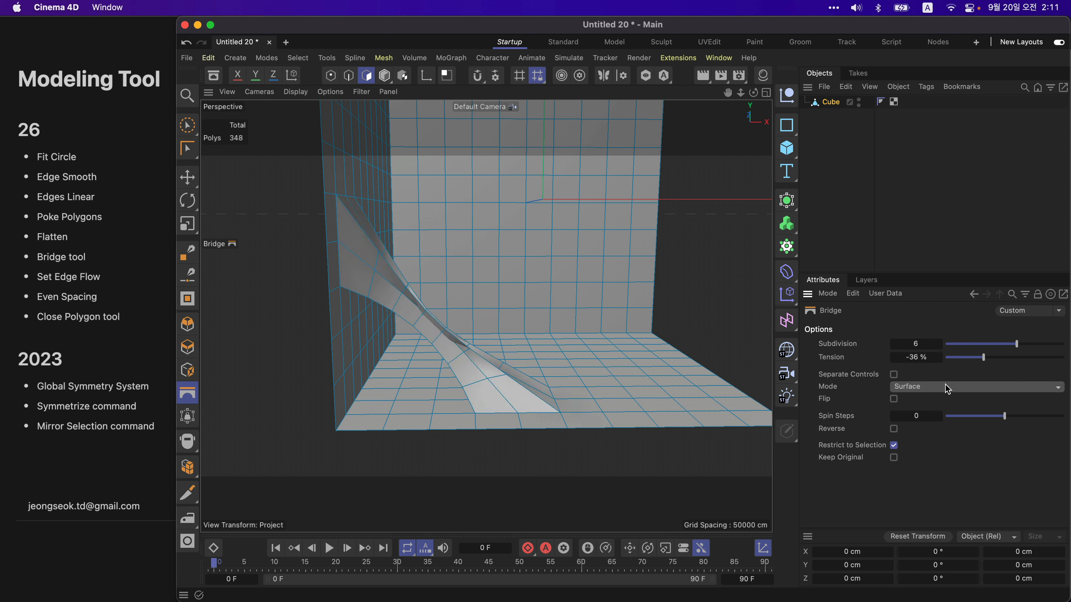
mouse_move(984, 358)
mouse_down()
mouse_move(1034, 358)
mouse_move(987, 358)
mouse_up()
click(981, 385)
click(945, 410)
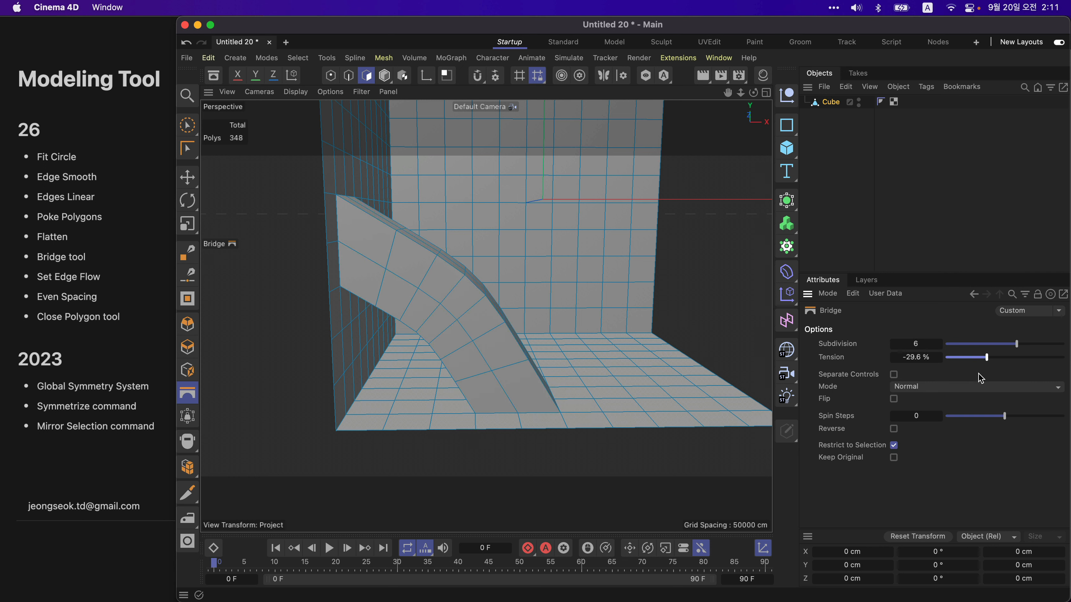
Step: Compare the Surface Average and Normal Average bridge modes, adjusting Tension to -32.8 % in Normal Average
click(979, 386)
click(969, 428)
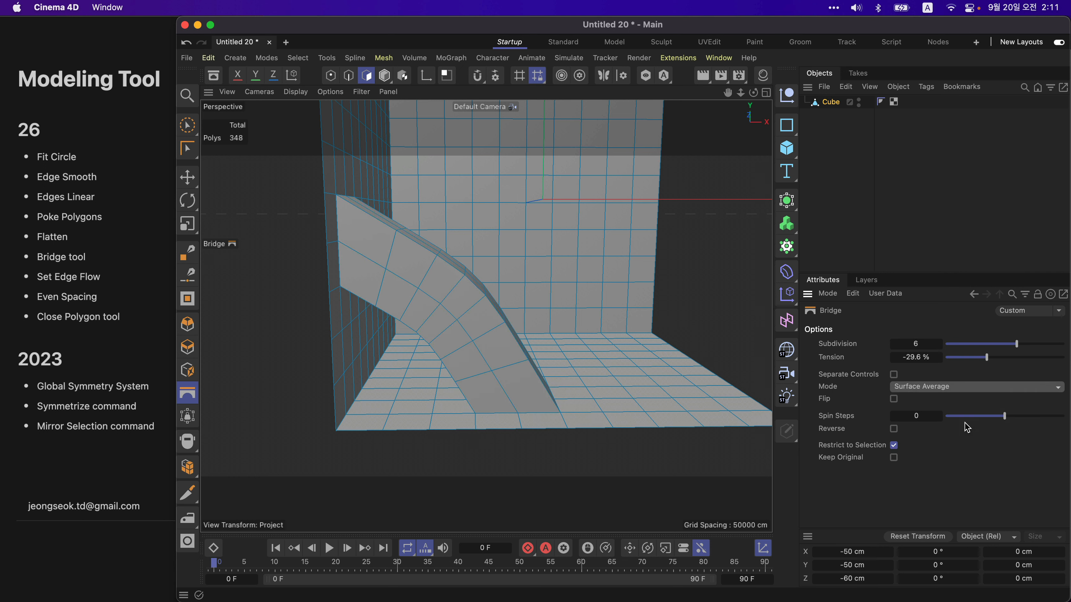
click(957, 388)
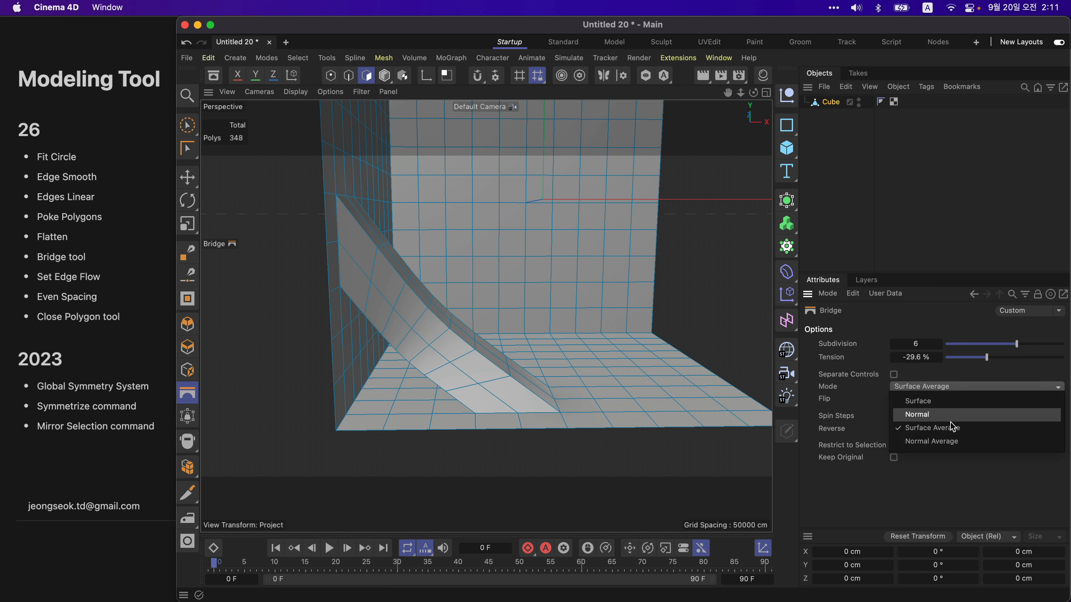
click(952, 439)
mouse_move(986, 360)
mouse_down()
mouse_move(1005, 359)
mouse_move(987, 361)
mouse_up()
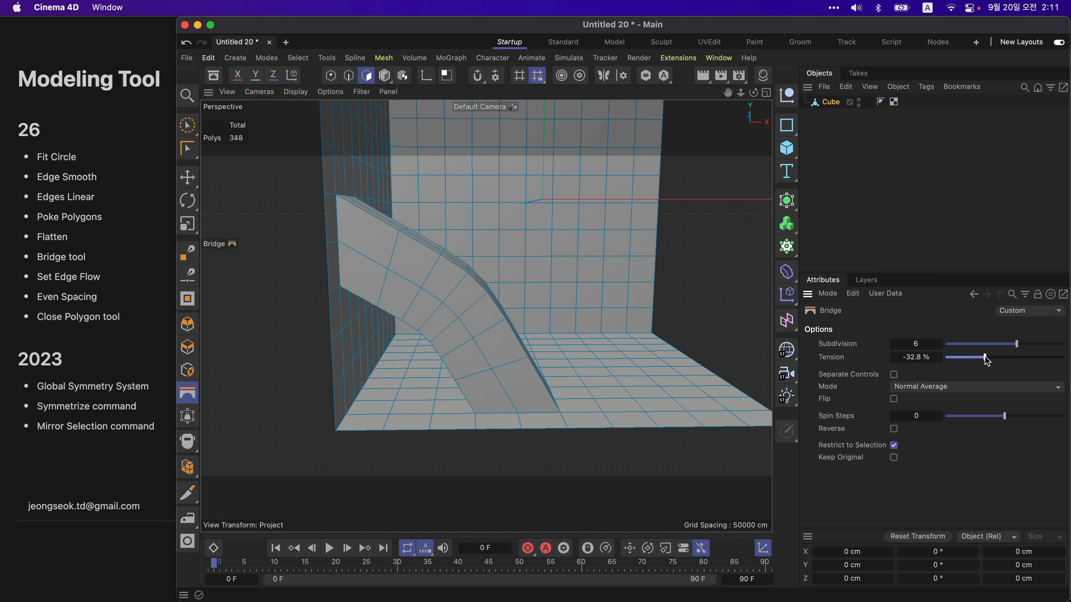
Step: Enable Separate Controls for the bridge, set Mode End to Surface and set Tension to 9.1 %
click(894, 375)
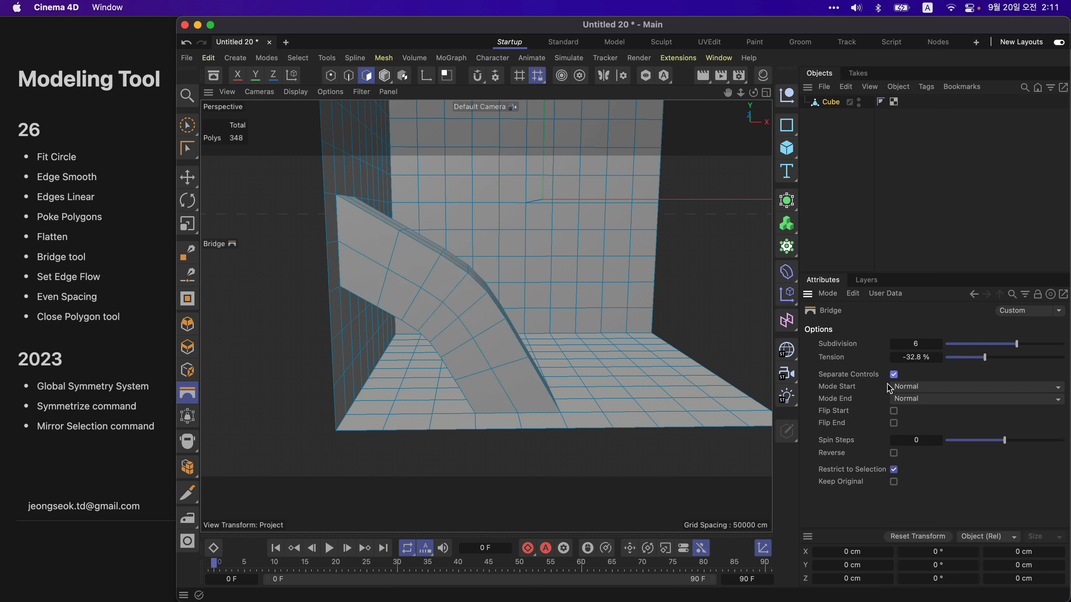
click(917, 400)
click(923, 416)
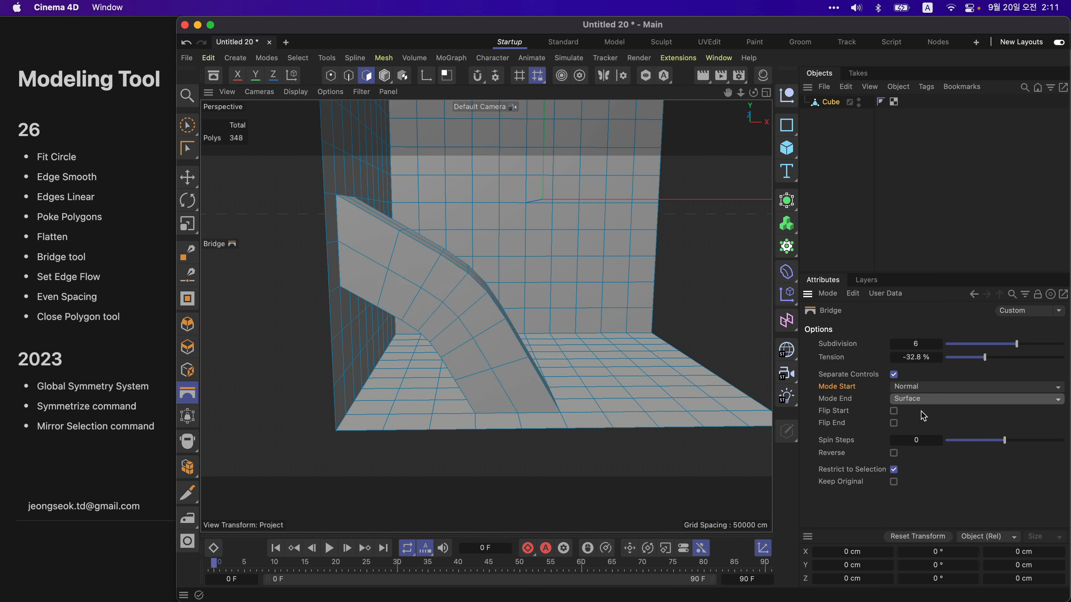
drag(987, 358, 1010, 360)
alt+drag(681, 342, 748, 416)
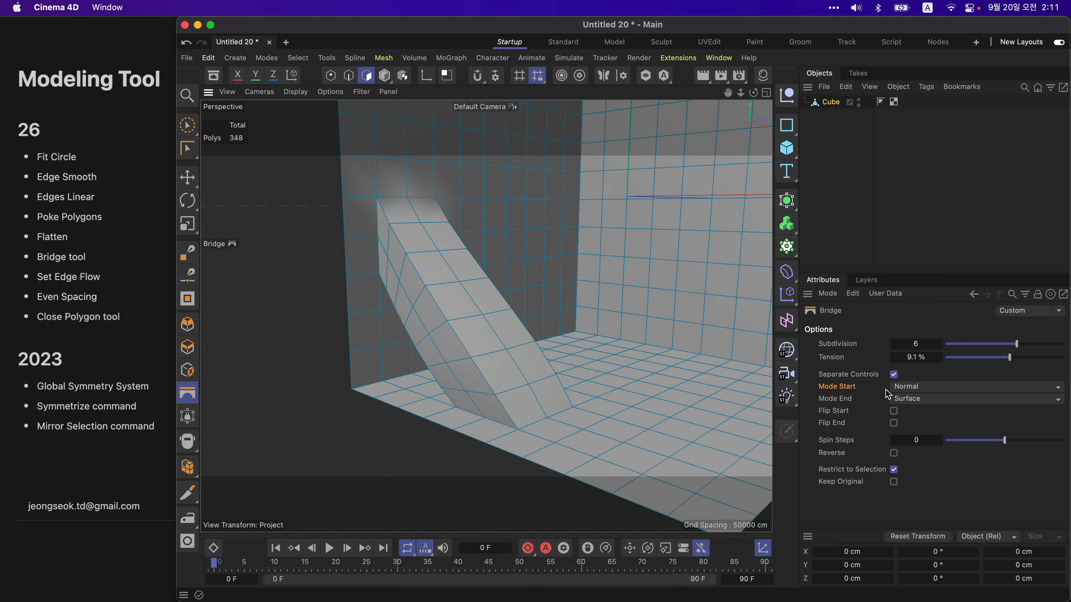
Step: Toggle Flip Start and Flip End on and off to compare their effect on the bridge
click(893, 410)
click(893, 411)
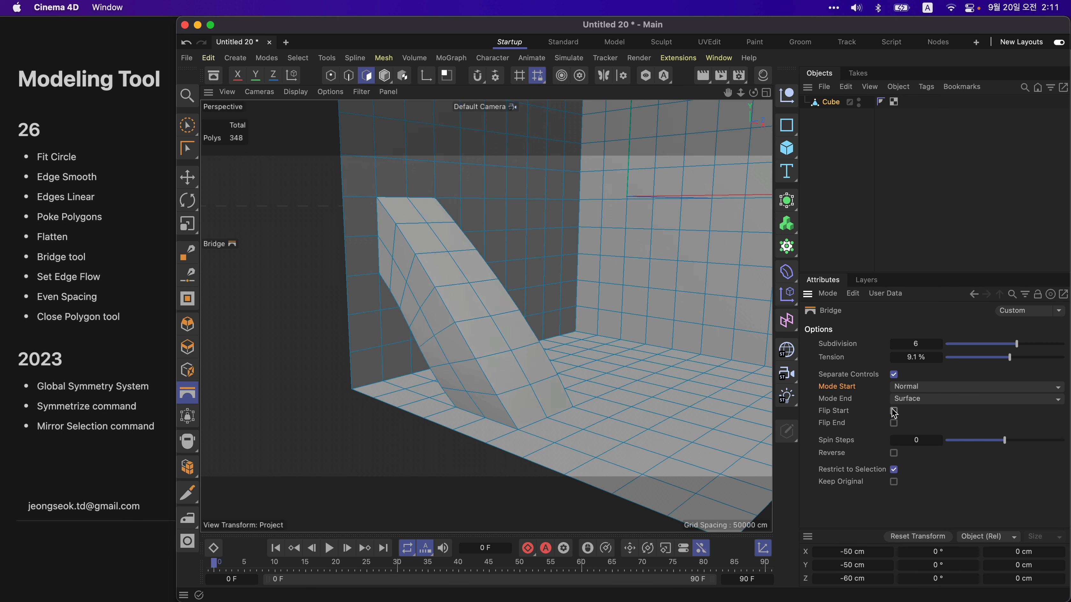
click(893, 422)
click(894, 422)
Step: Disable Separate Controls and set the bridge Mode to Normal
click(894, 374)
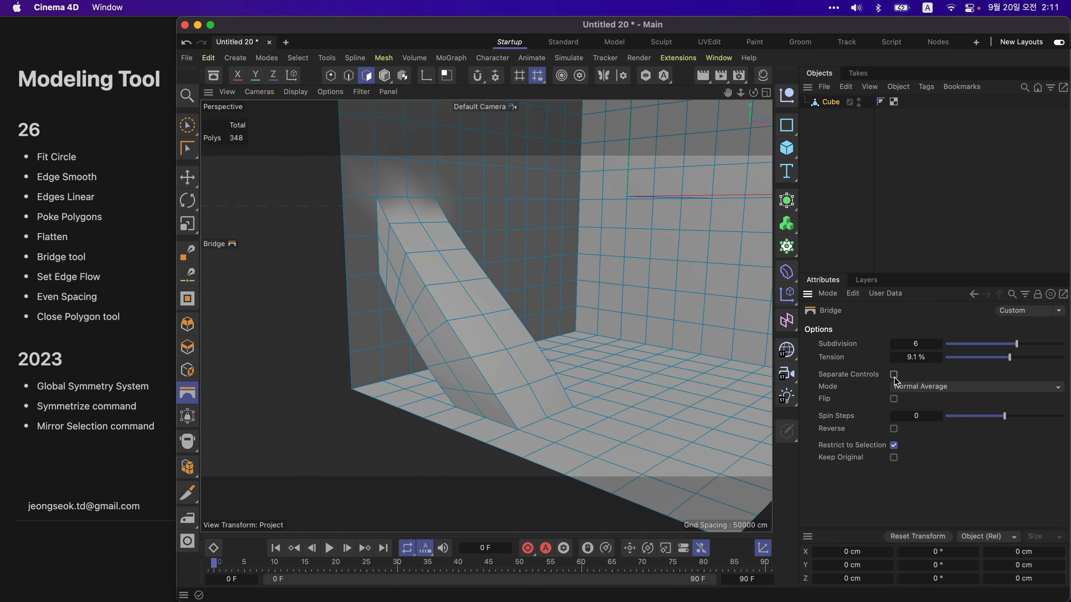
click(921, 384)
click(923, 414)
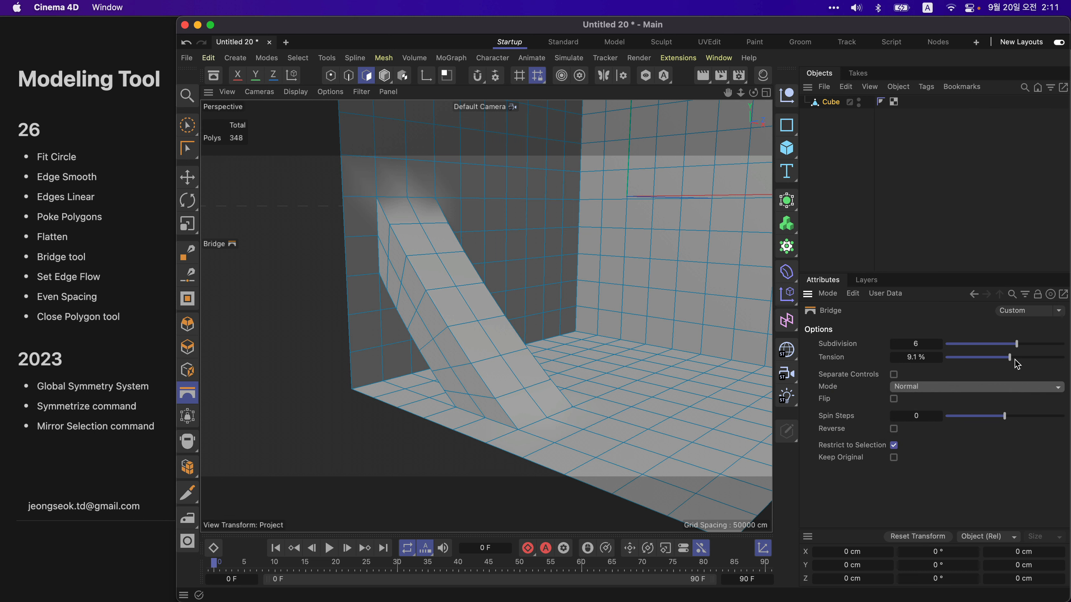
Step: Set the wall-to-floor bridge's Tension to -43.5 % in Normal mode and inspect its curved shape
drag(1015, 359, 981, 368)
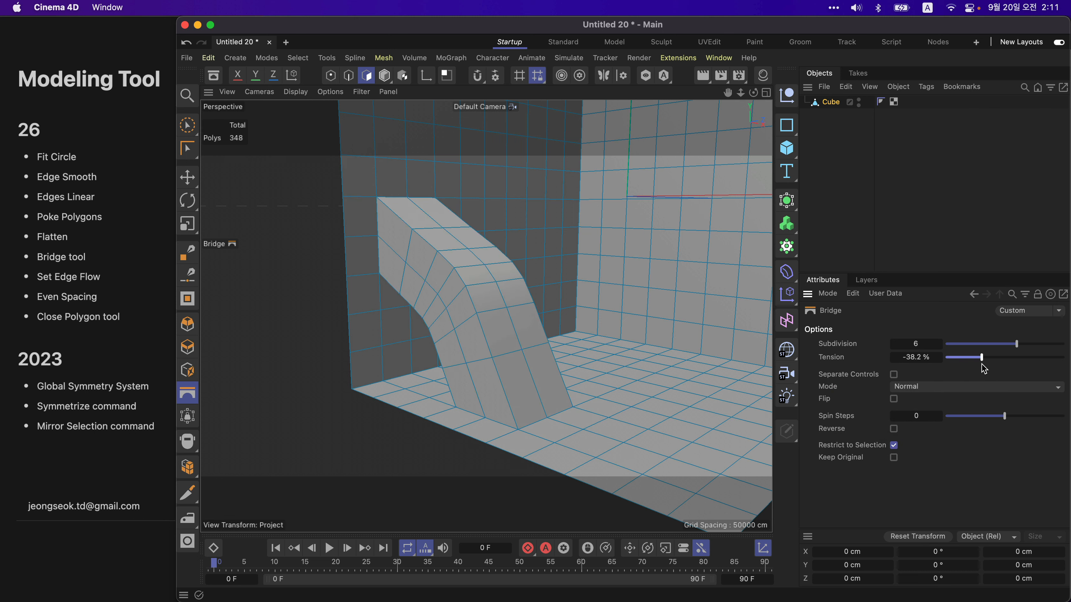
alt+drag(604, 331, 463, 264)
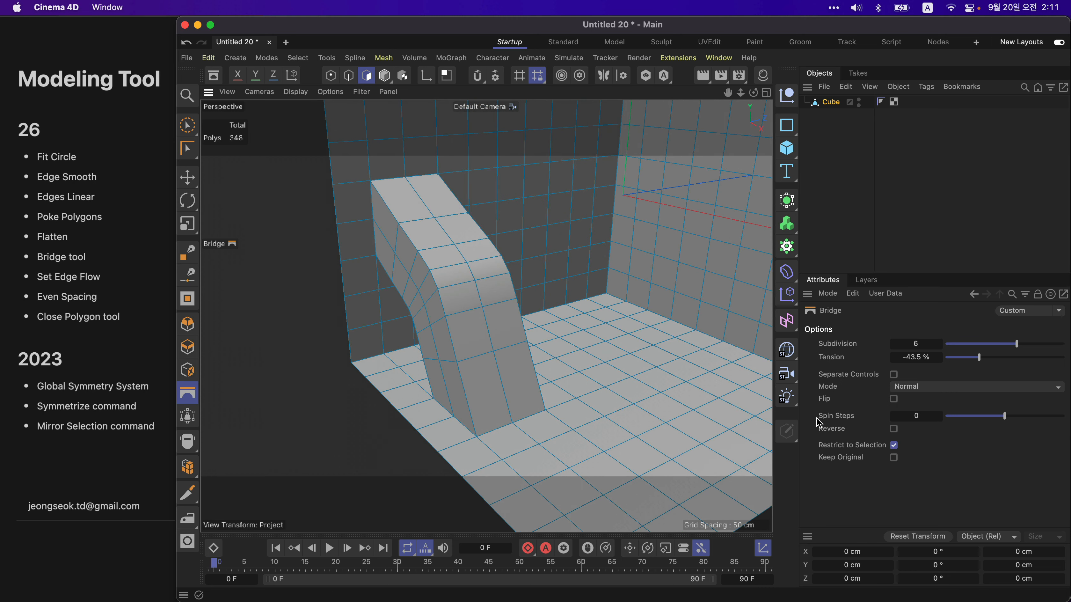
Step: Reset the bridge's Tension to 0 %, try Spin Steps at 2, and return Spin Steps to 0
drag(1005, 416, 1016, 416)
alt+drag(524, 303, 527, 332)
right_click(941, 359)
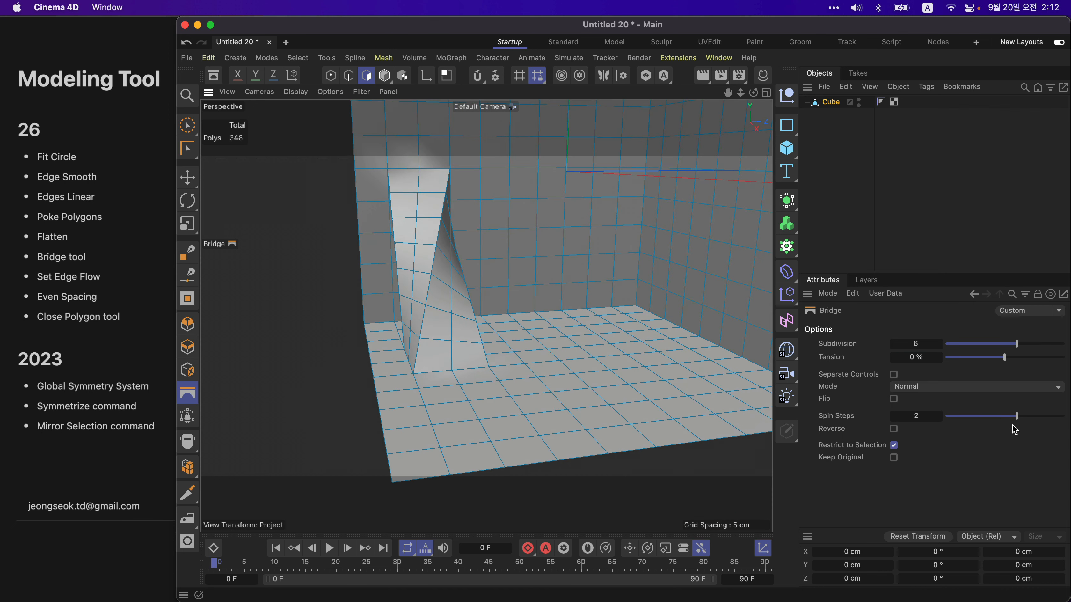
drag(1021, 415, 1005, 416)
alt+drag(592, 301, 565, 314)
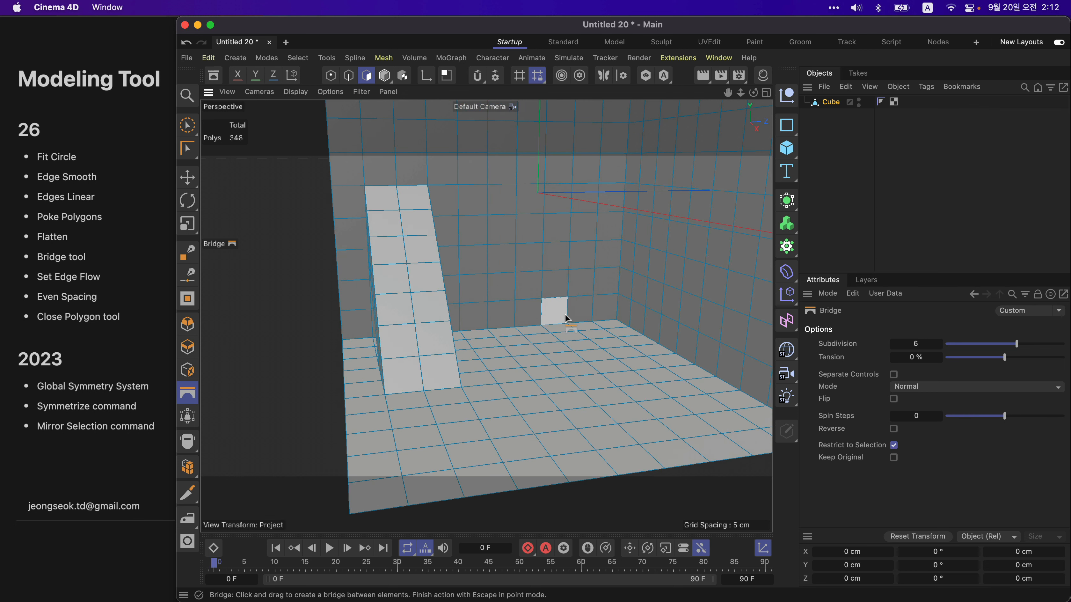
Step: Select a two-by-two polygon block on the wall beside the existing bridge and another on the floor below it for bridging
key(space)
click(486, 215)
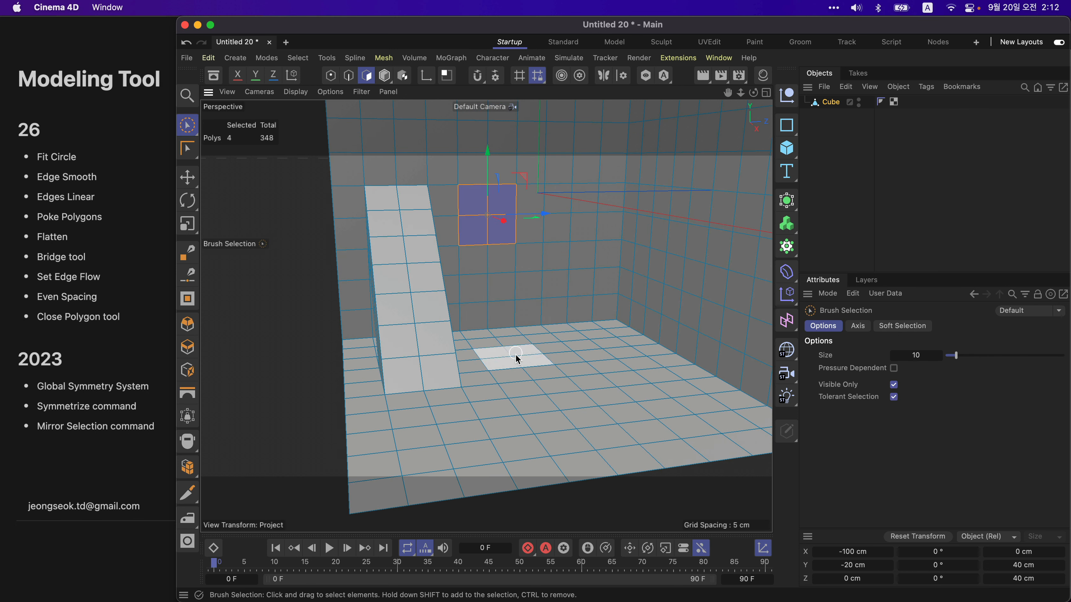
shift+click(520, 366)
key(space)
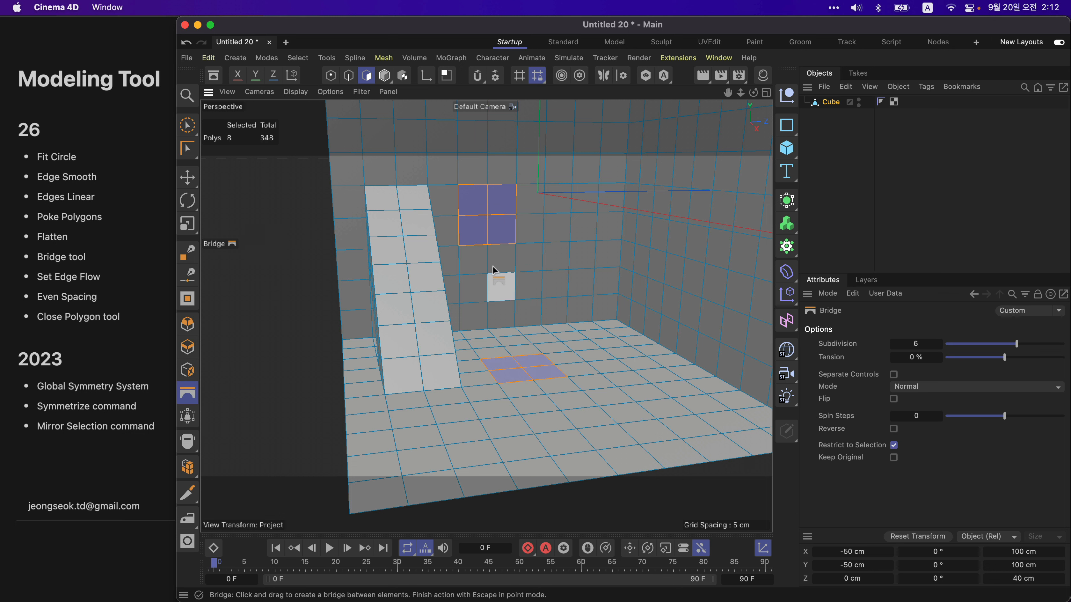
Step: Try bridging the selected wall block to the floor block by matching their corners, and undo the bridge
drag(460, 246, 572, 376)
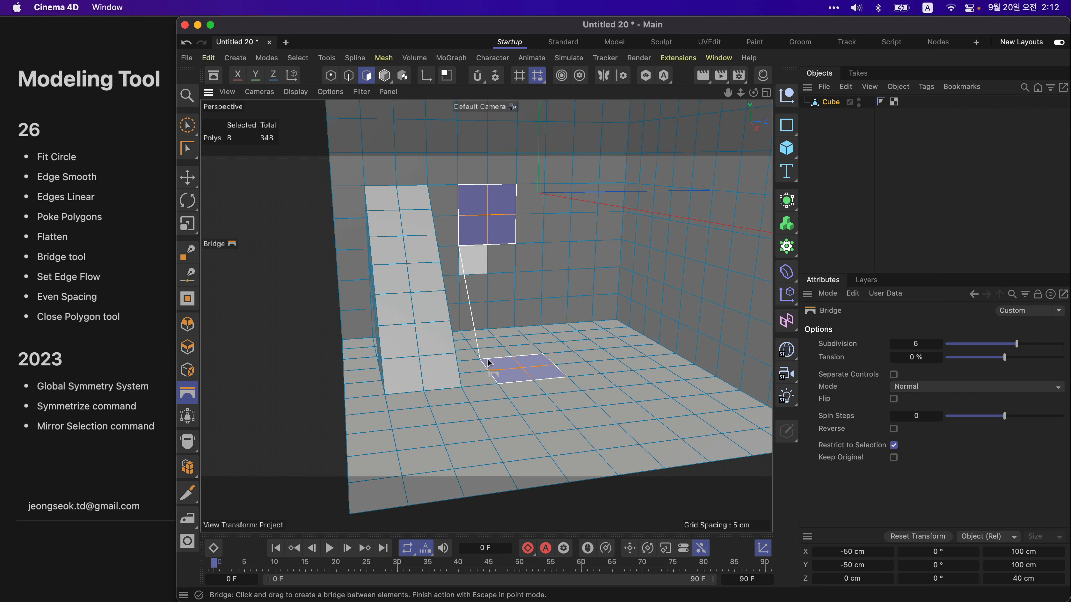
drag(489, 363, 573, 377)
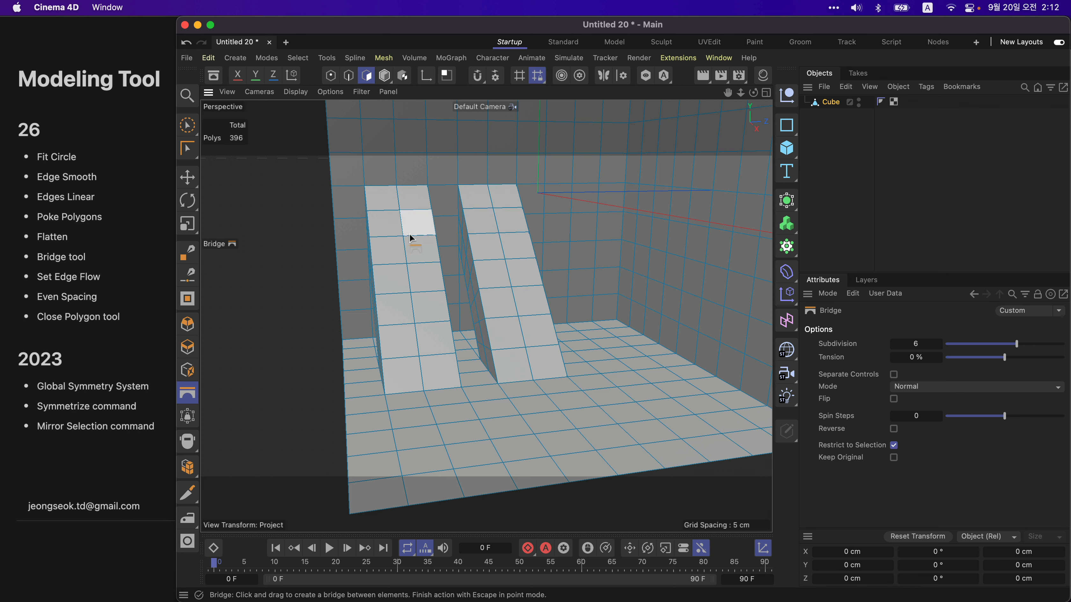
mouse_move(411, 234)
alt+mouse_down()
mouse_move(503, 238)
mouse_move(427, 243)
alt+mouse_up()
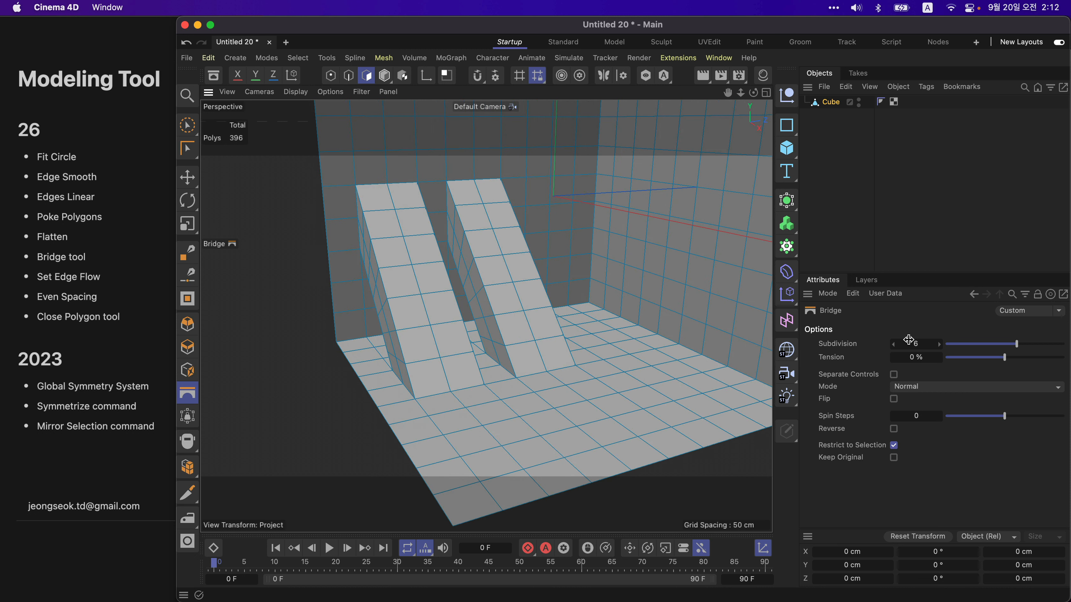
key(super+z)
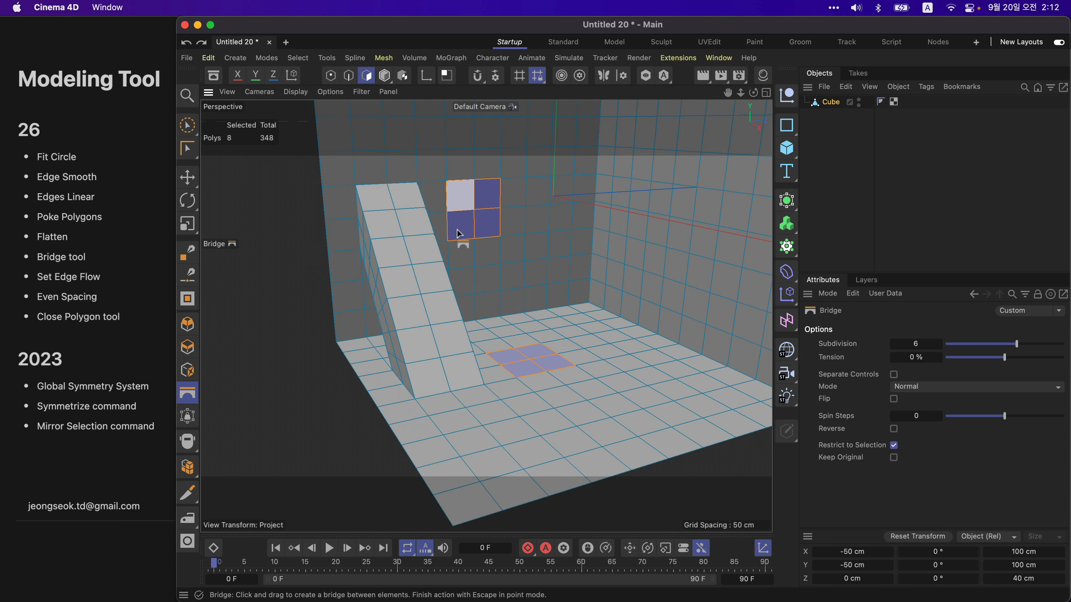
Step: Bridge the selected wall block to the floor block and set Spin Steps to 2
drag(459, 233, 534, 318)
click(940, 416)
click(940, 415)
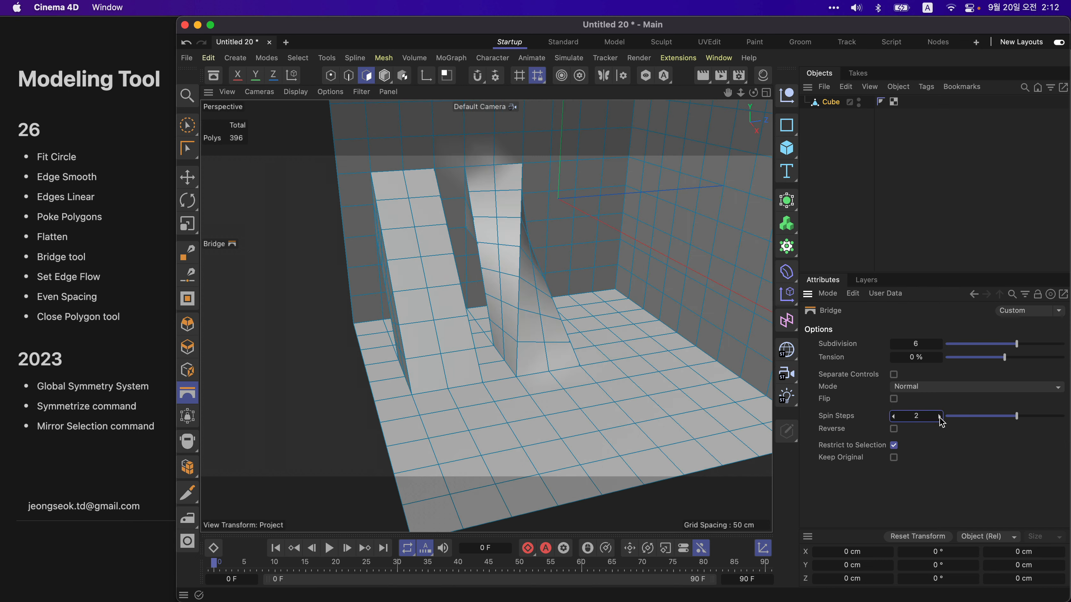
alt+drag(560, 257, 568, 334)
Step: Toggle Reverse on and off to check its effect on the twisted bridge
click(893, 429)
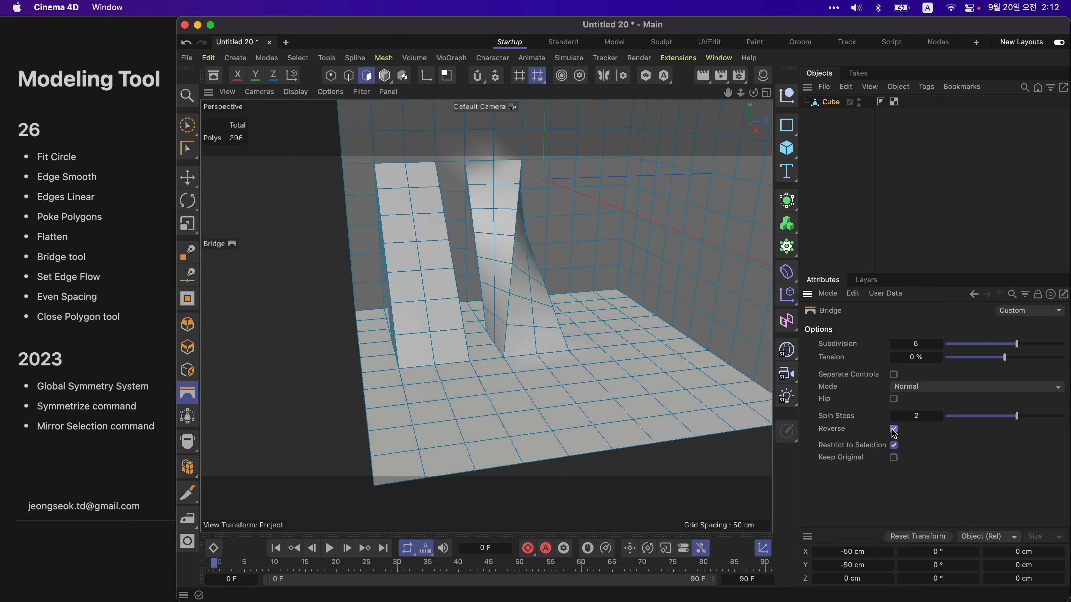
alt+drag(507, 317, 502, 352)
click(894, 430)
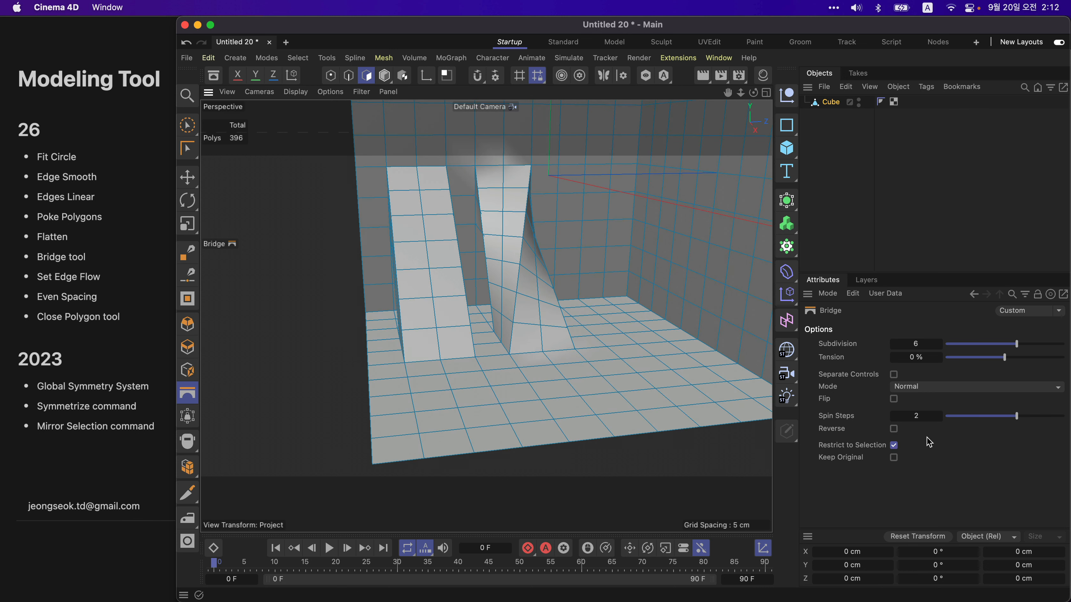
Step: Reset Spin Steps to 0 and toggle Reverse on and off to compare its effect on the straight bridge
right_click(939, 416)
click(894, 429)
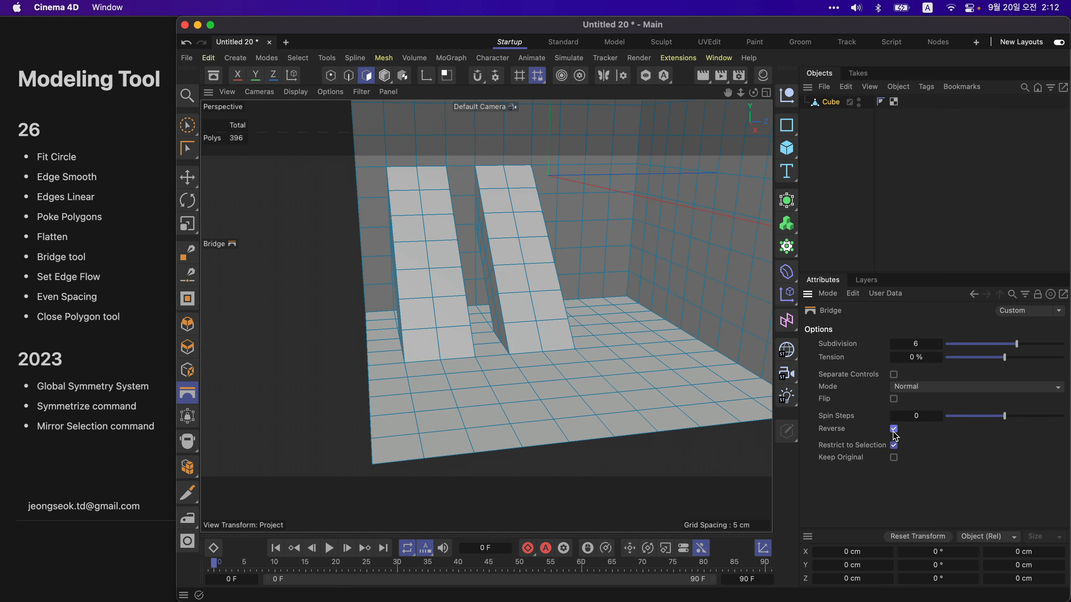
click(893, 429)
click(893, 429)
alt+drag(514, 260, 541, 267)
click(894, 429)
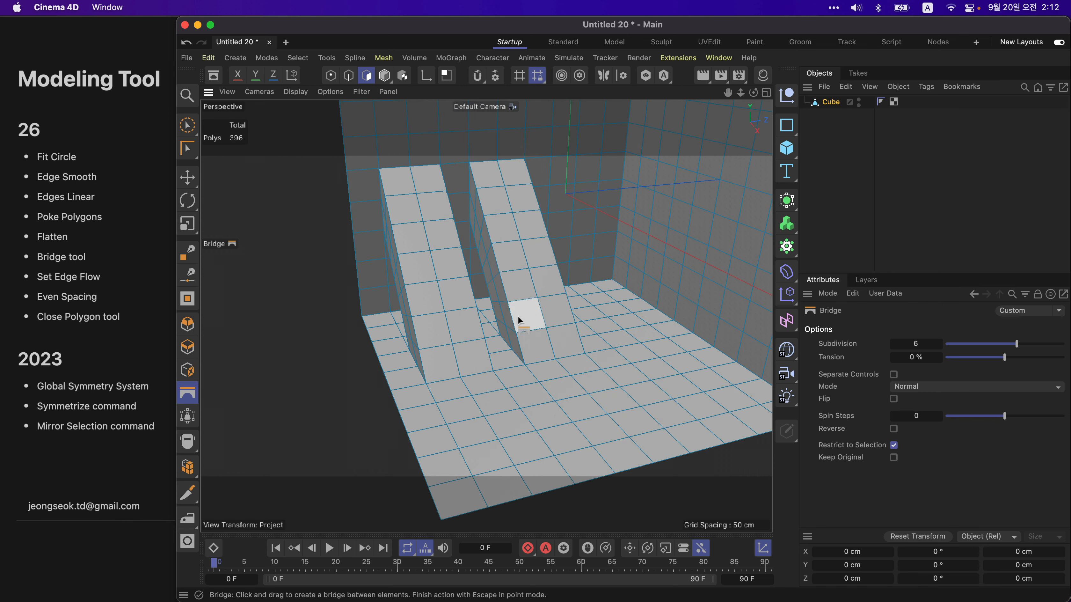
alt+drag(518, 316, 547, 348)
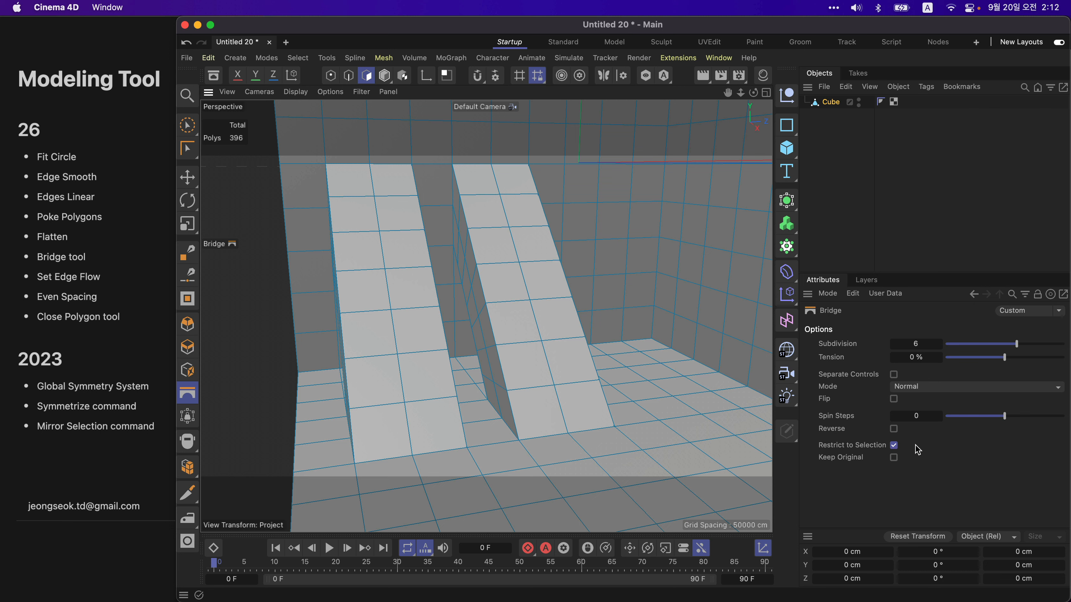
Step: Set the second bridge's Spin Steps to 2 and inspect the twisted result from several angles
drag(1005, 416, 1020, 416)
alt+middle_drag(601, 356, 522, 390)
alt+drag(558, 378, 567, 368)
alt+right_drag(566, 369, 485, 366)
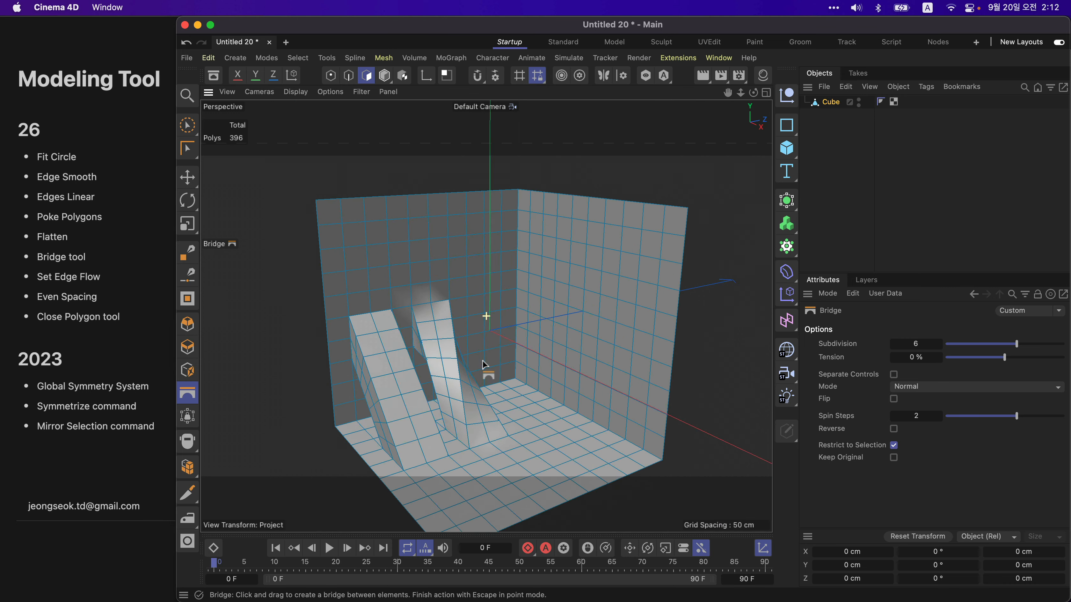
alt+middle_drag(485, 366, 467, 370)
alt+drag(516, 353, 556, 330)
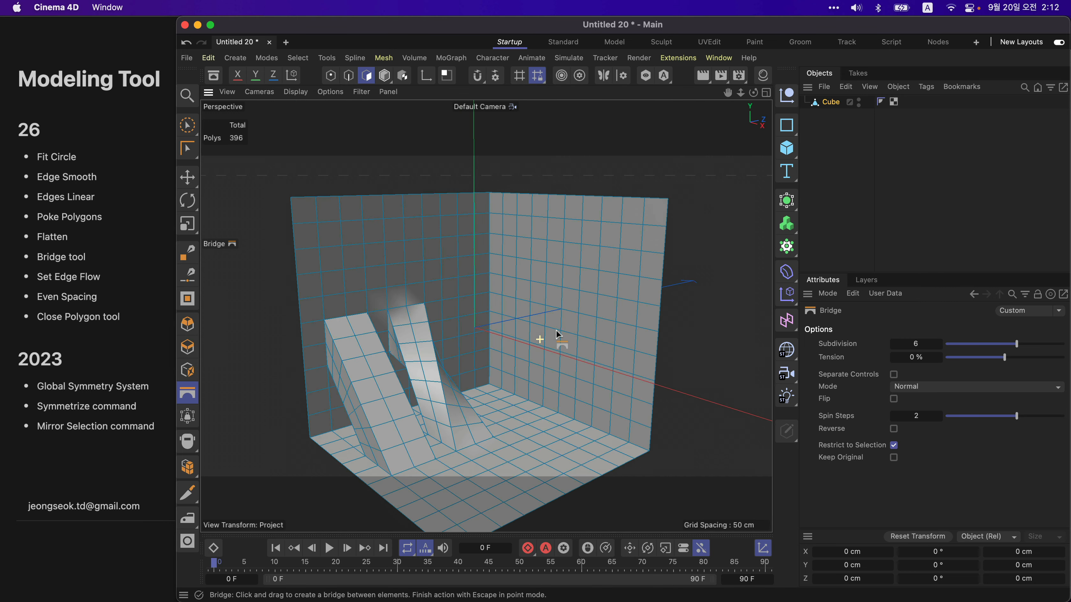
Step: Switch between Edge and Polygon modes to compare the Bridge tool's options, finishing in Edge mode with Bridge active
click(350, 76)
key(space)
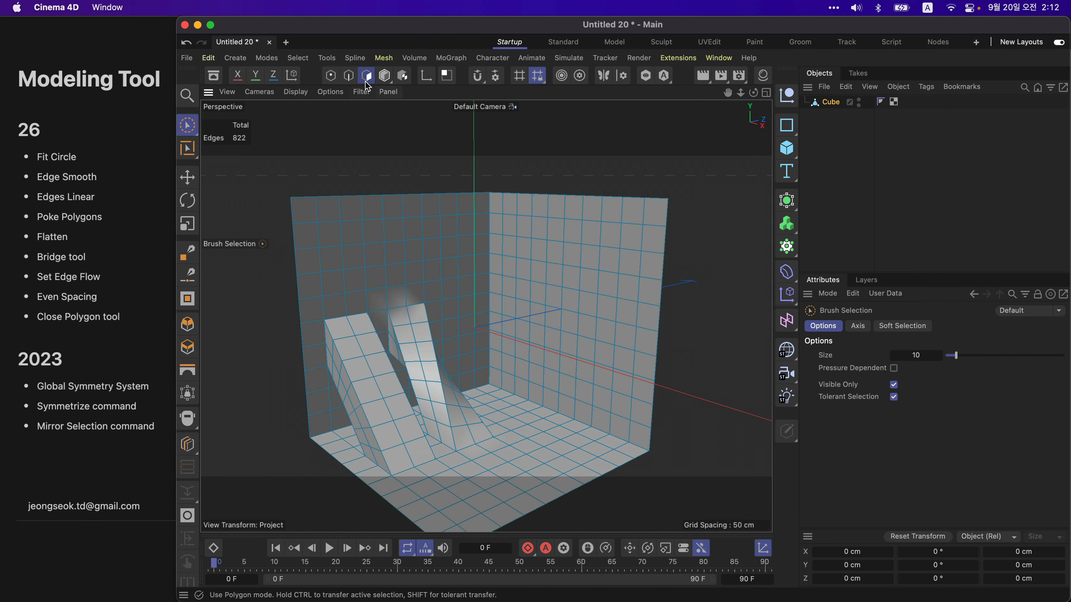
key(space)
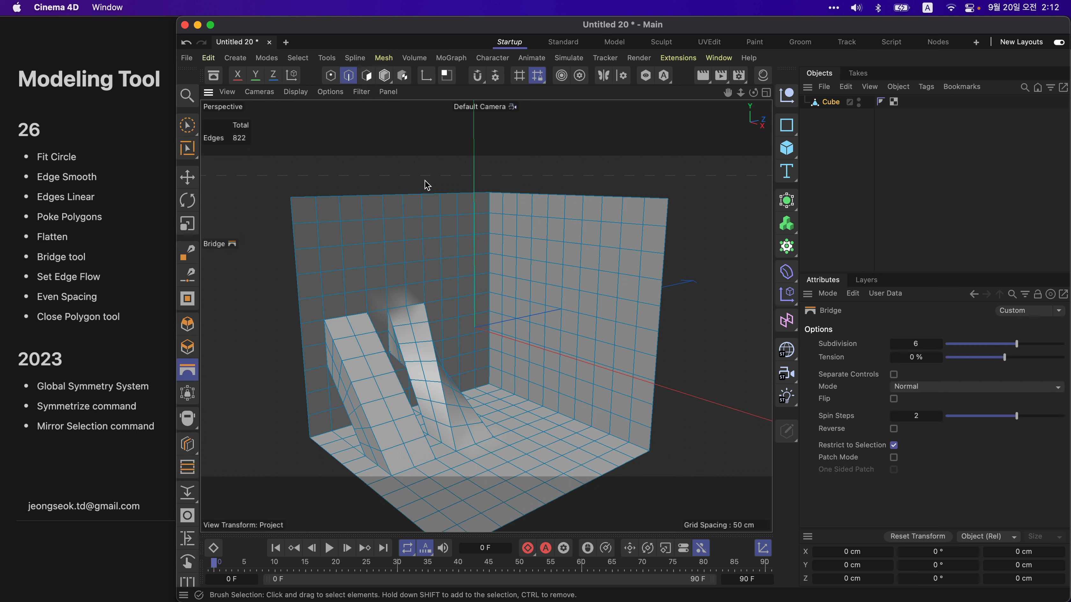
click(367, 76)
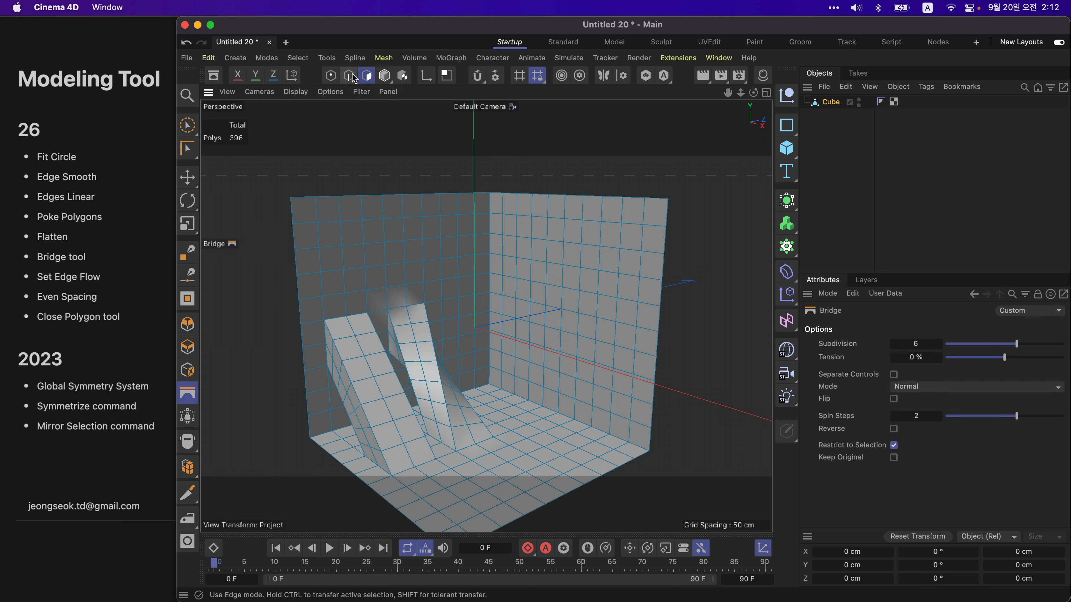
click(349, 76)
click(367, 76)
click(351, 77)
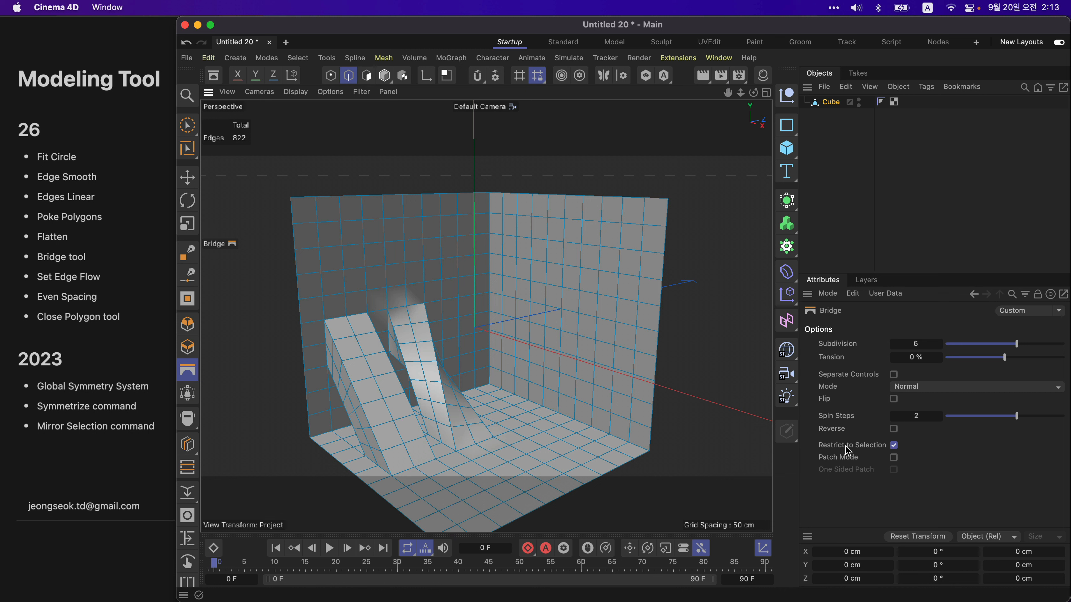
Step: Brush-select a patch of edges in the middle of the empty wall and delete them to open an irregular hole
key(9)
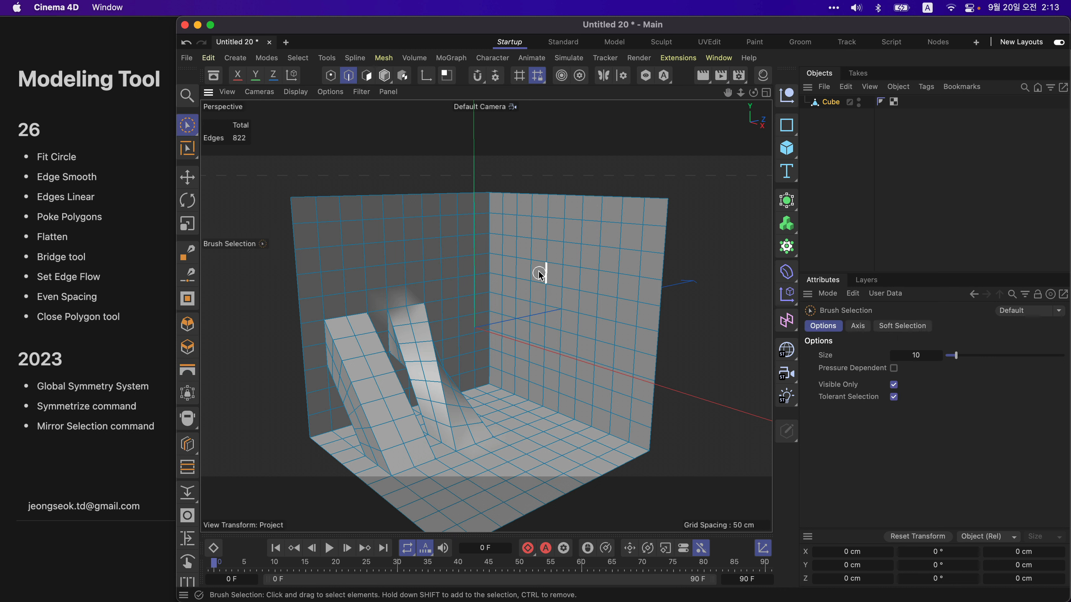
mouse_move(543, 270)
mouse_down()
mouse_move(564, 336)
mouse_move(602, 290)
mouse_up()
key(Delete)
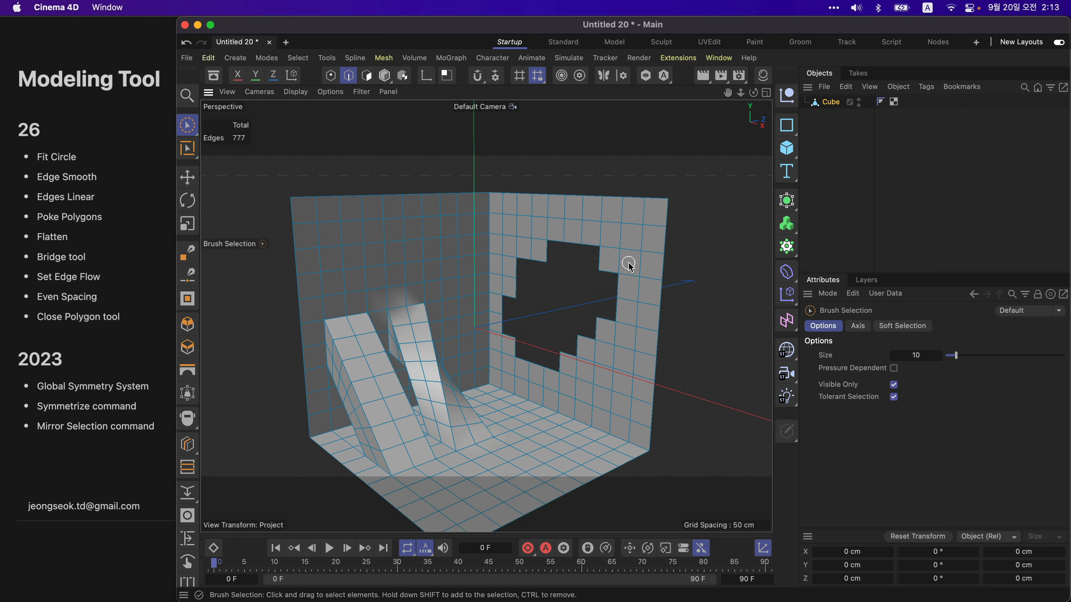
alt+drag(581, 237, 598, 239)
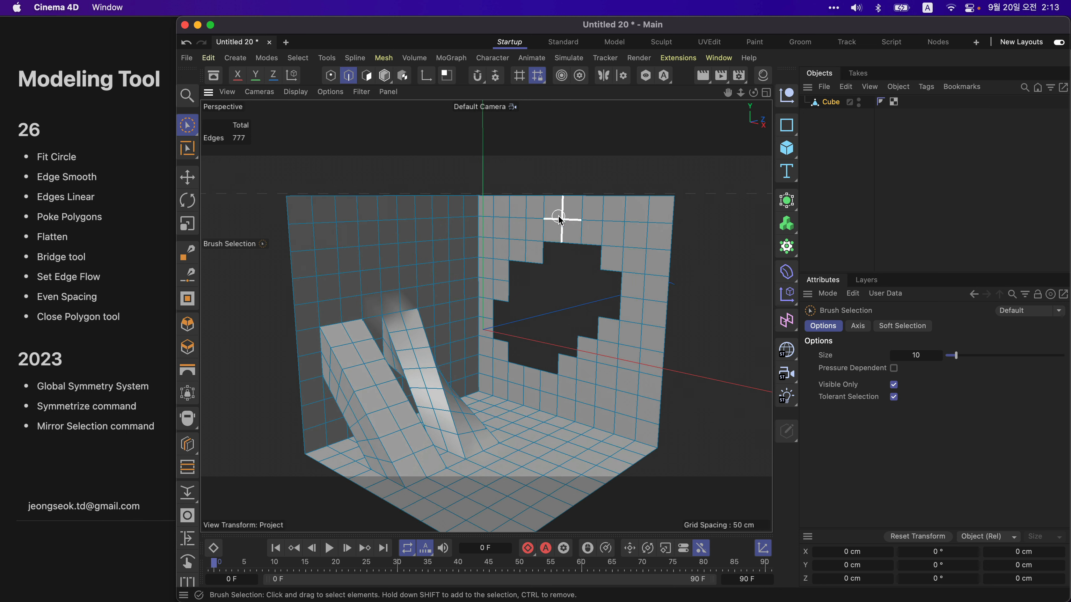
Step: Try bridging the two facing upper side edges of the hole with Subdivision set to 0, and undo the bridge
key(b)
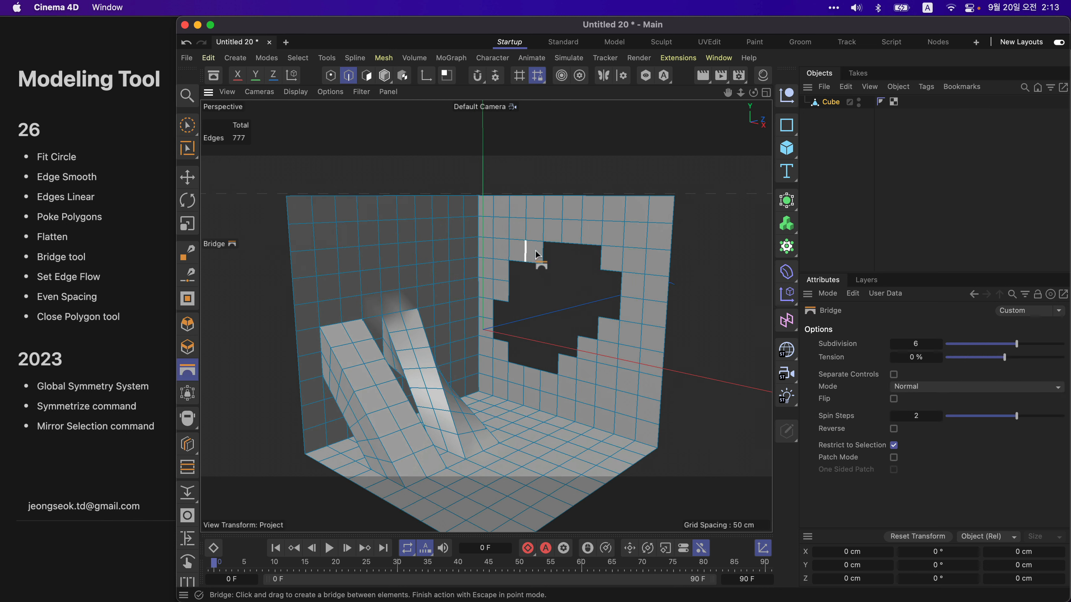
drag(540, 252, 587, 254)
scroll(598, 252, up, 5)
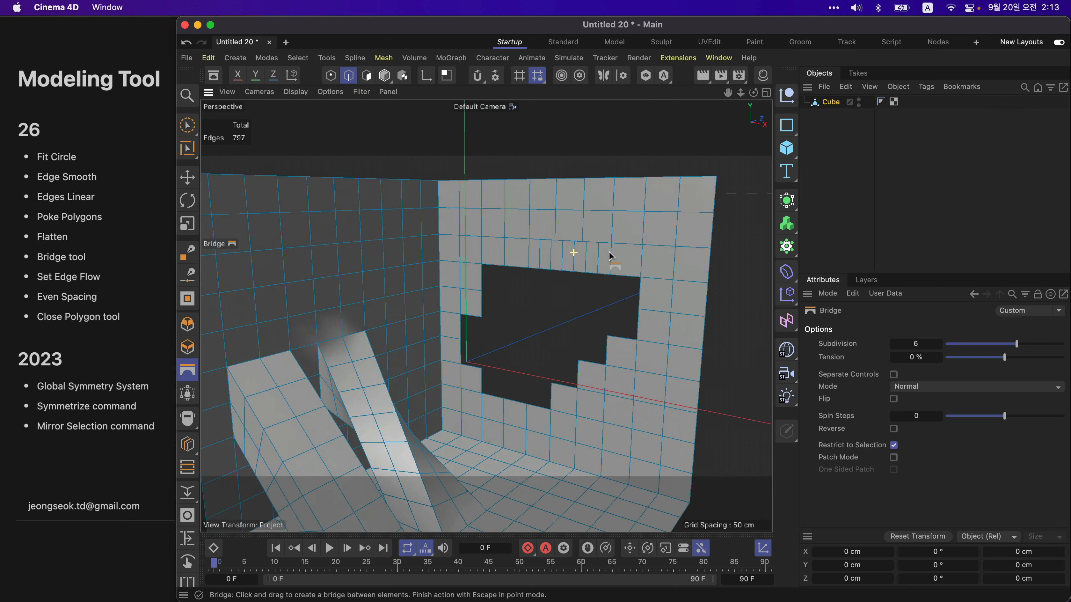
drag(937, 345, 940, 366)
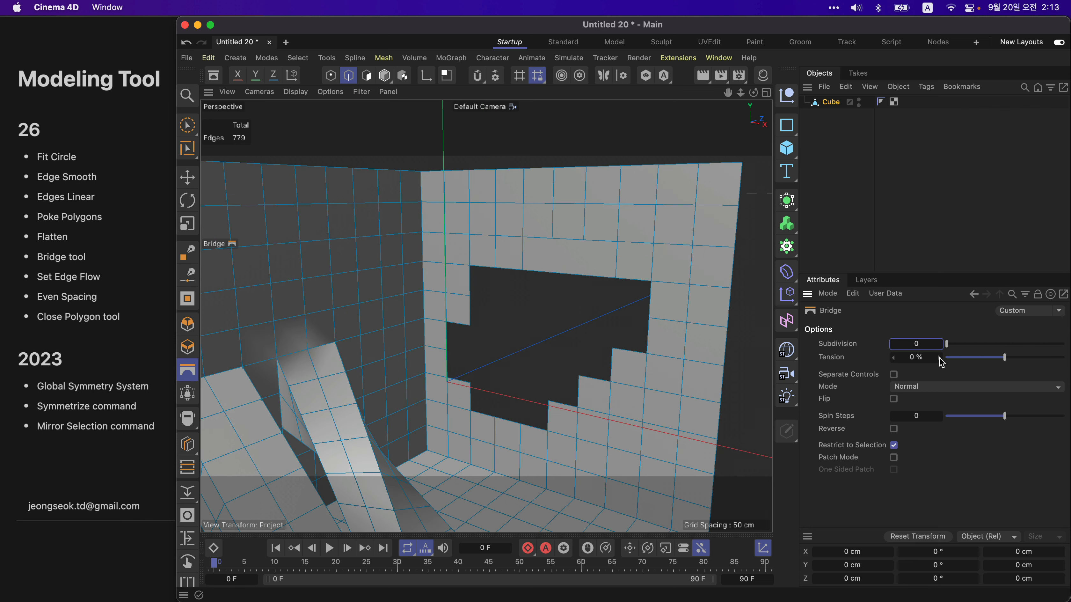
key(super+z)
Step: Try bridging an upper edge of the hole to a lower edge, set Subdivision to 2, and undo the bridge
drag(535, 241, 558, 432)
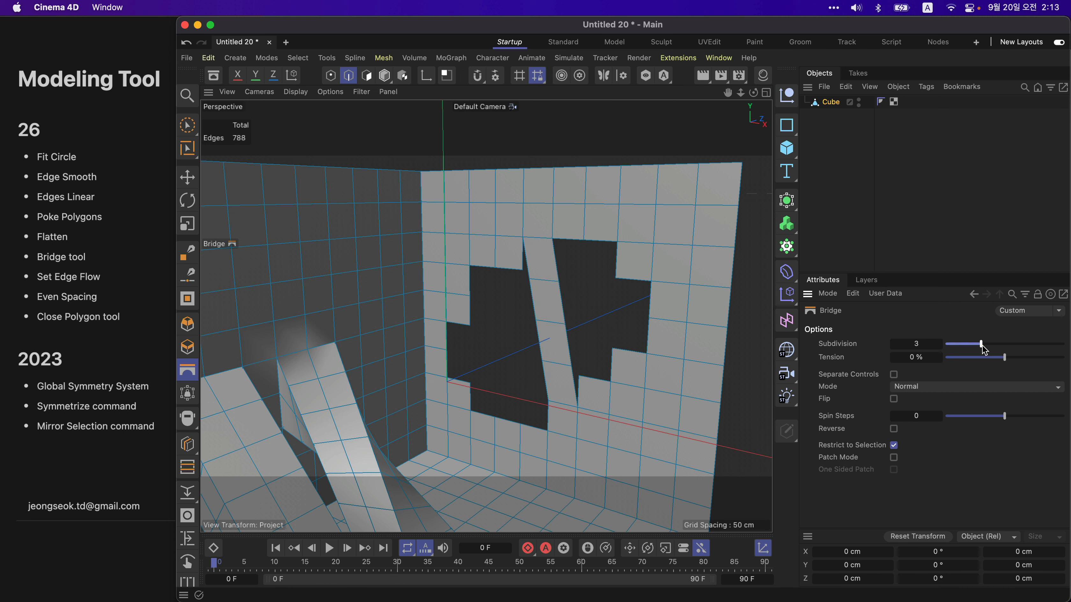
drag(982, 345, 969, 345)
key(super+z)
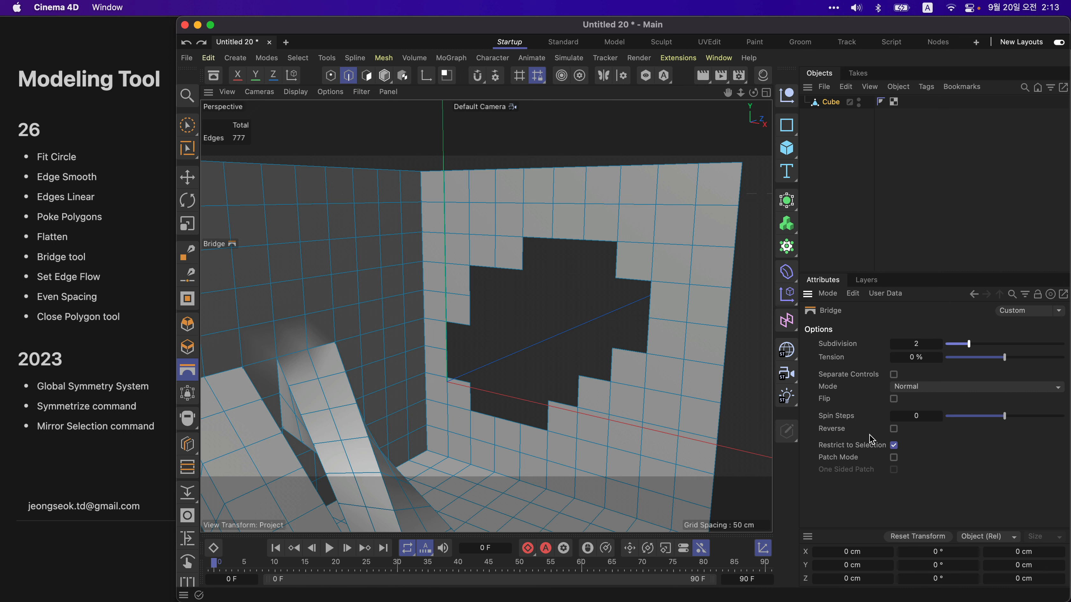
Step: Enable Patch Mode and fill the whole hole by bridging its two facing upper side edges
click(894, 458)
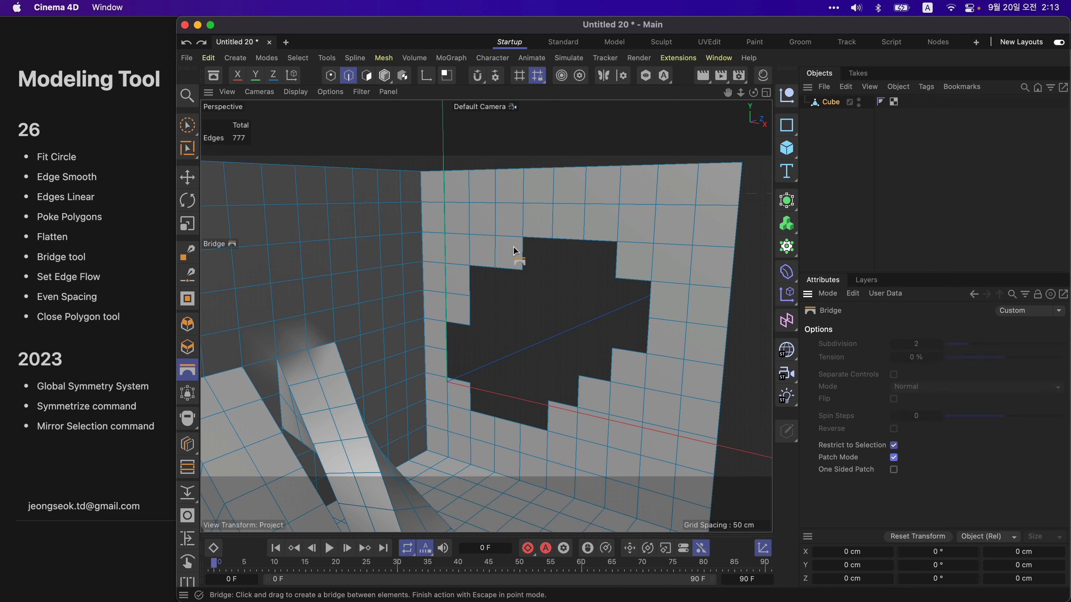
drag(516, 247, 616, 263)
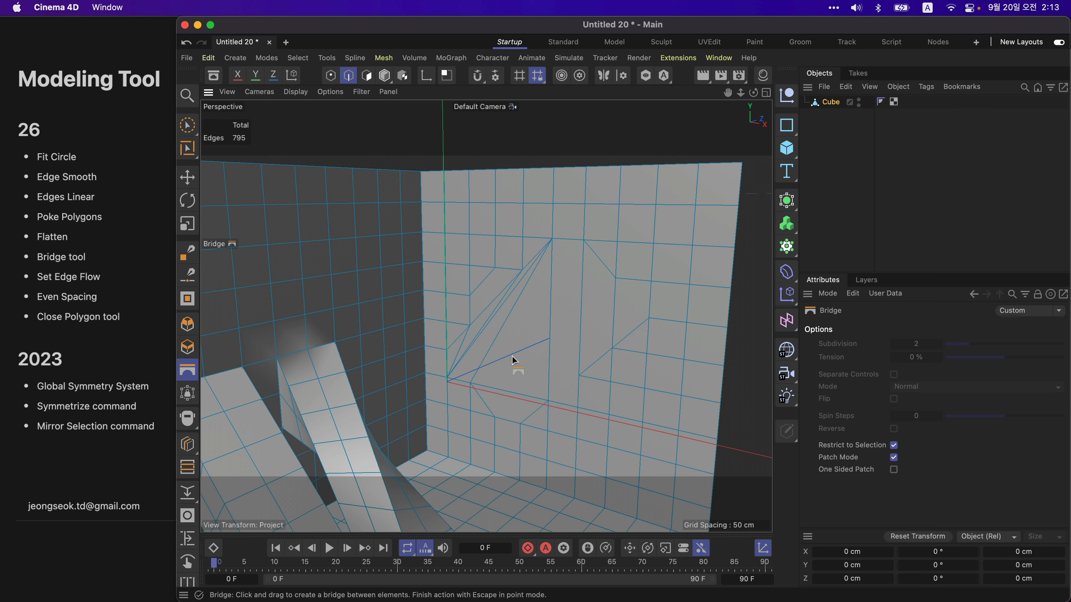
alt+drag(512, 363, 627, 271)
Step: Undo the full patch, enable One Sided Patch, and bridge the hole's facing upper side edges again
key(super+z)
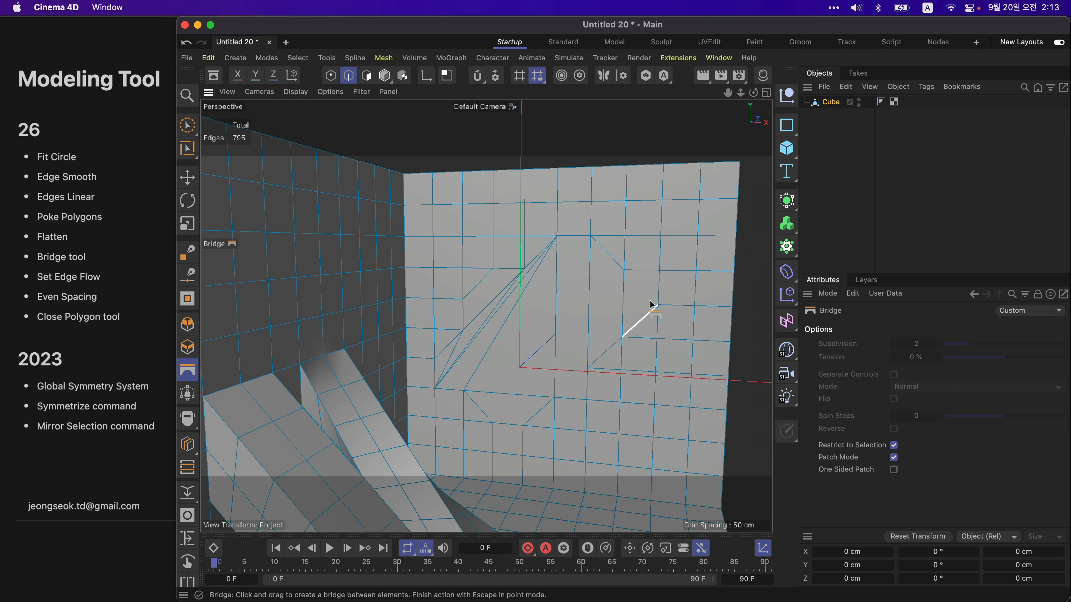
key(super+z)
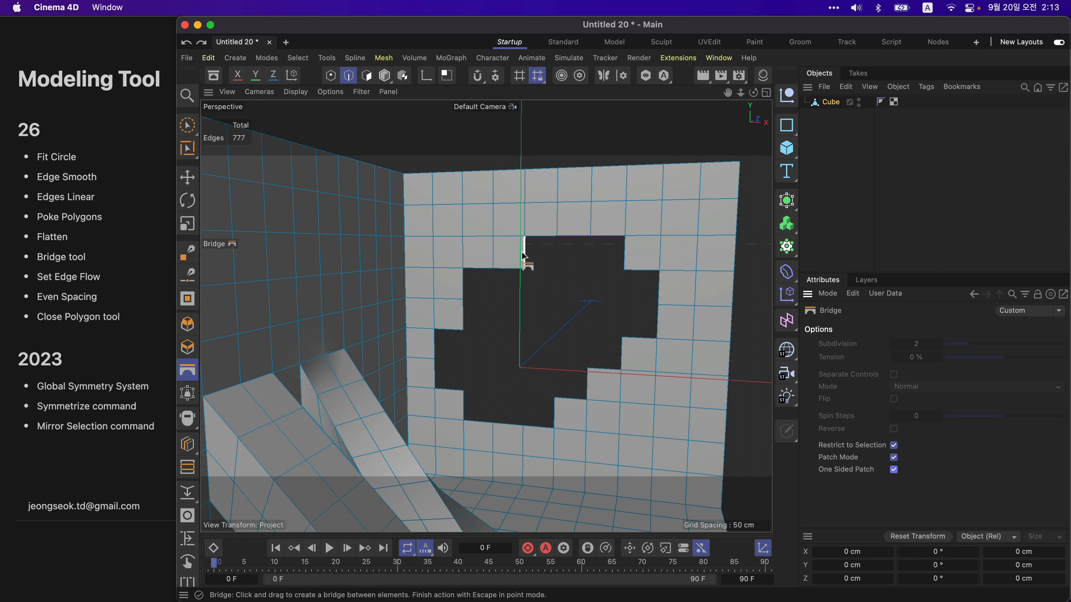
drag(524, 252, 628, 256)
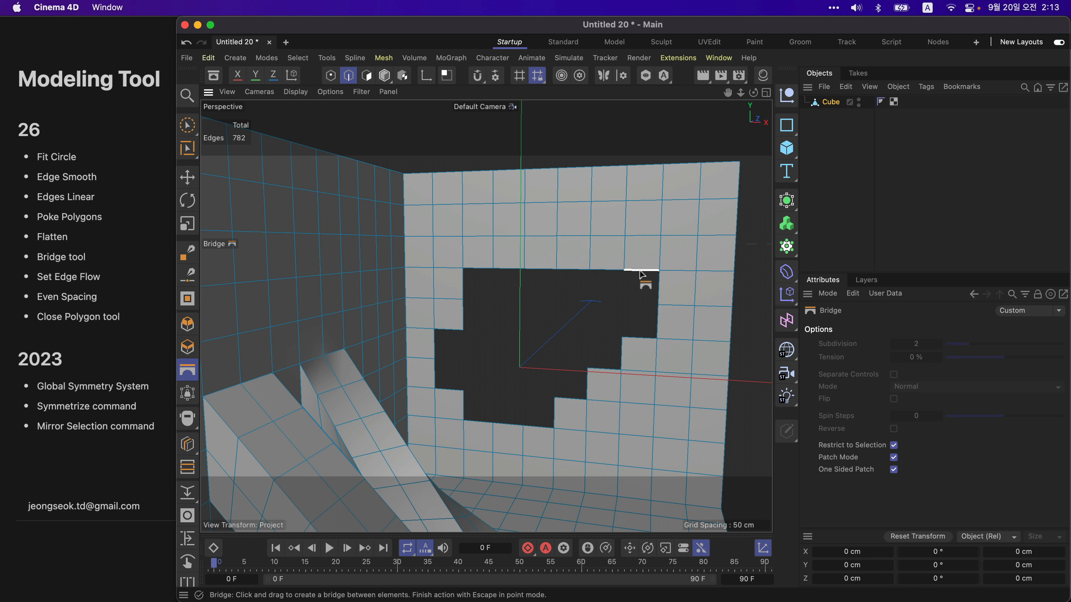
Step: Fill the rest of the wall's hole section by section by bridging its remaining facing edges with One Sided Patch enabled
drag(645, 273, 640, 331)
drag(626, 290, 634, 322)
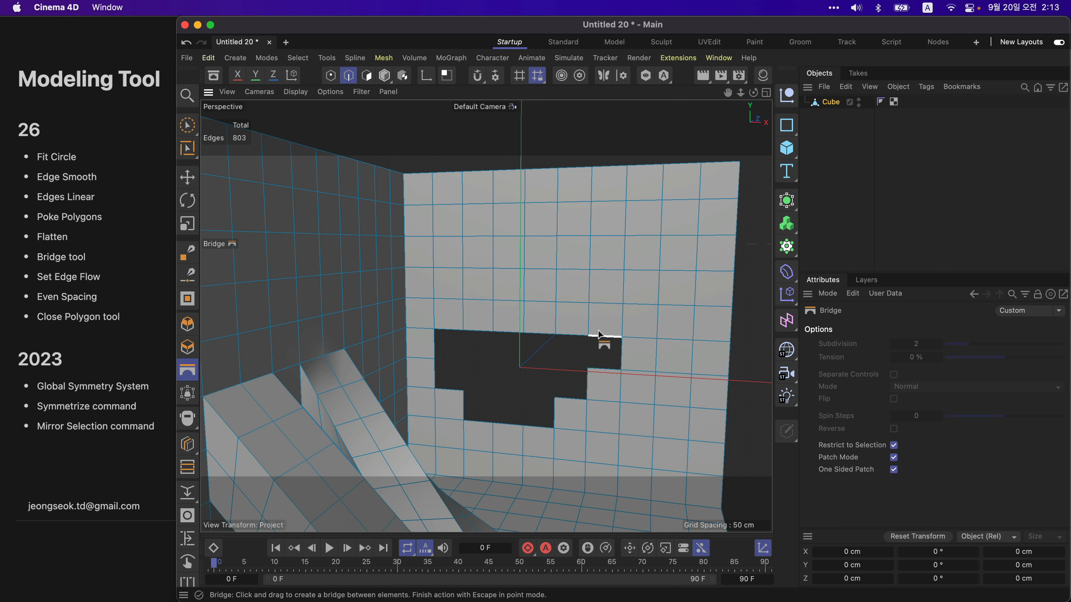
drag(569, 347, 567, 385)
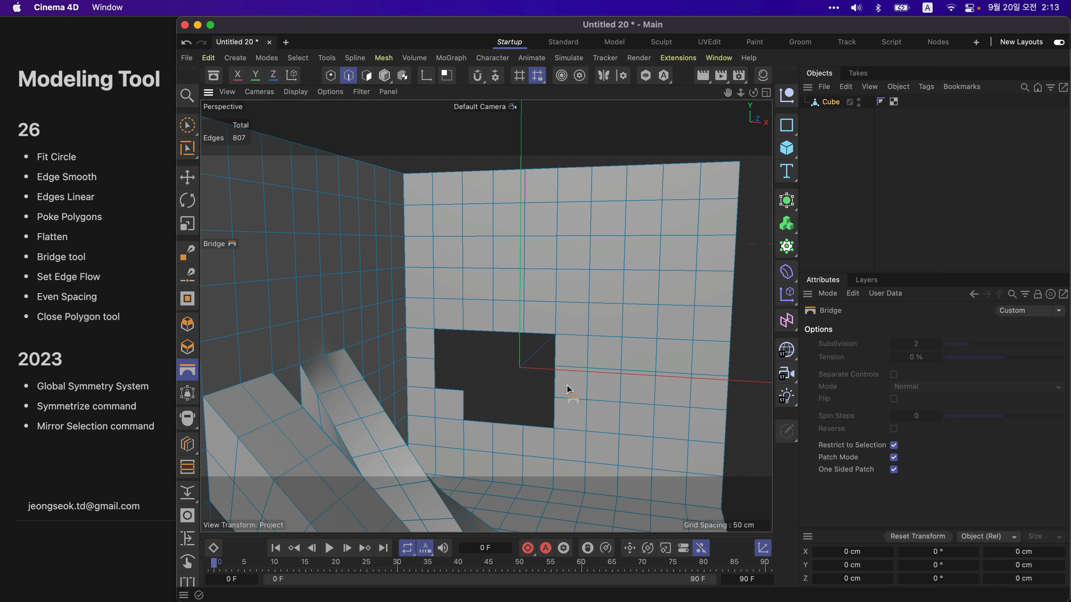
drag(537, 346, 504, 348)
drag(478, 421, 455, 333)
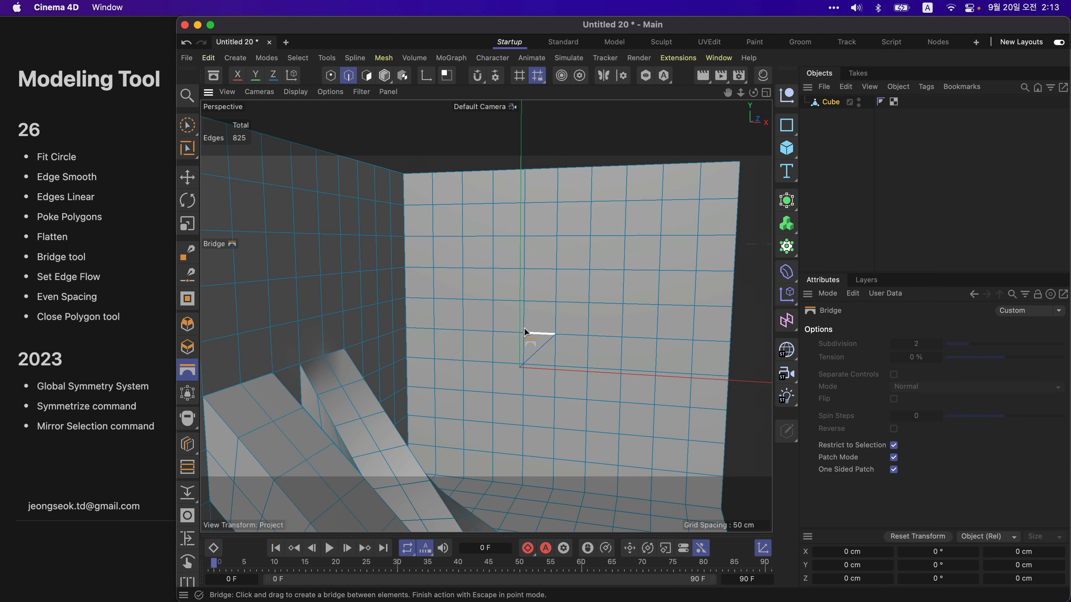
alt+drag(539, 327, 499, 332)
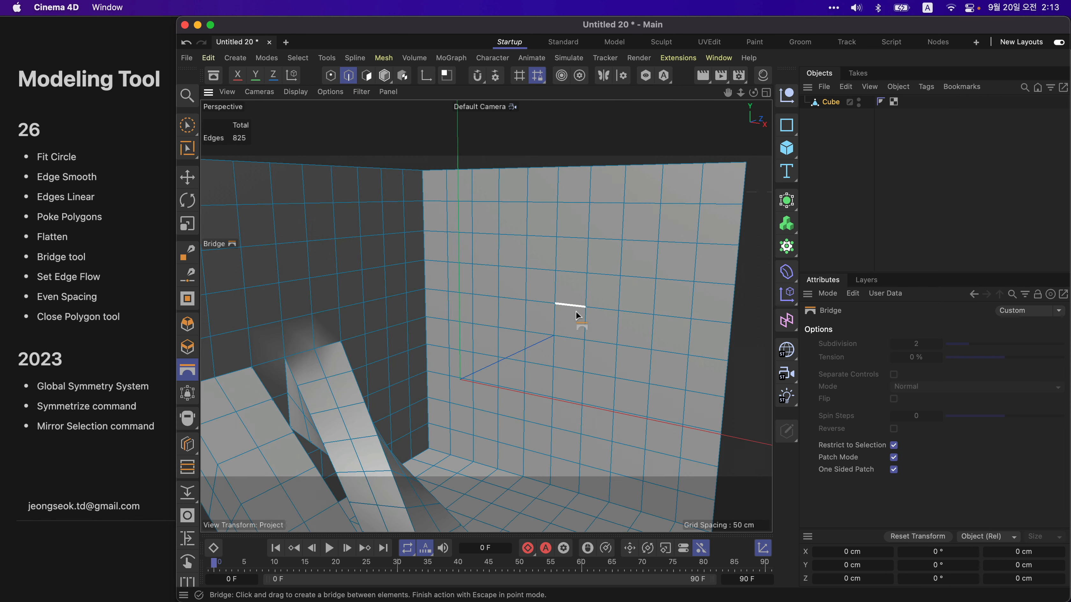
alt+drag(574, 316, 549, 319)
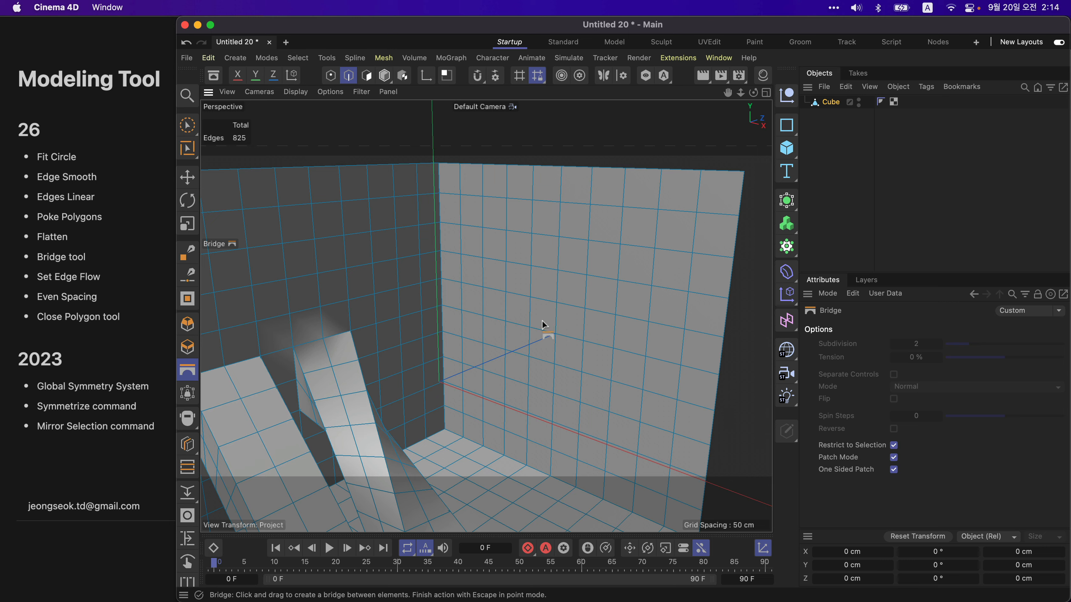
scroll(530, 332, down, 3)
mouse_move(516, 346)
alt+mouse_down()
mouse_move(495, 296)
mouse_move(540, 310)
mouse_move(526, 335)
alt+mouse_up()
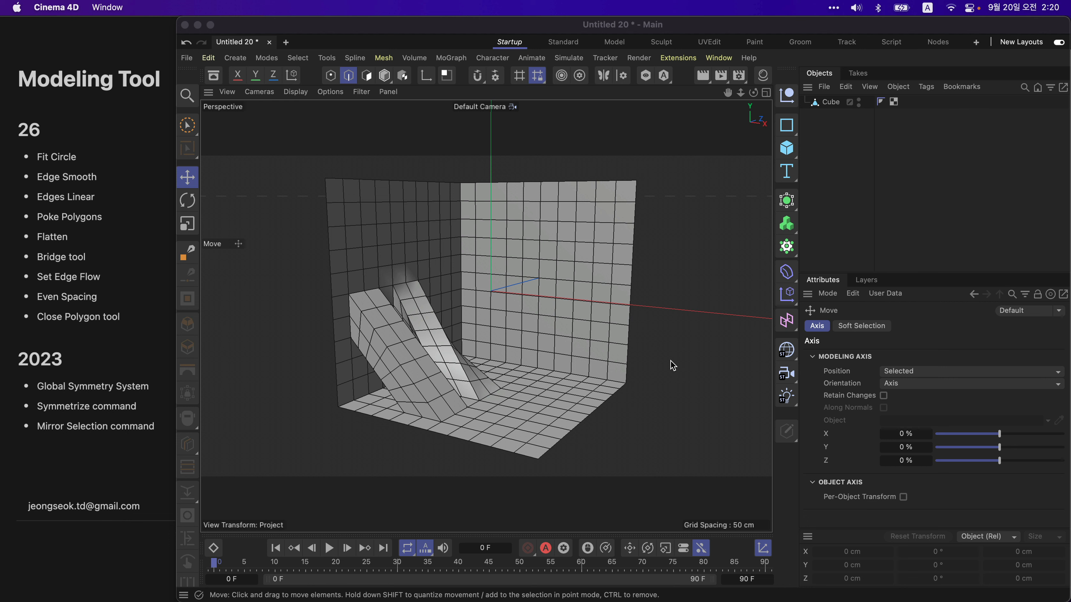
Step: Add a sphere with 8 segments, hide the cube, and convert the sphere to an editable polygon object
click(854, 177)
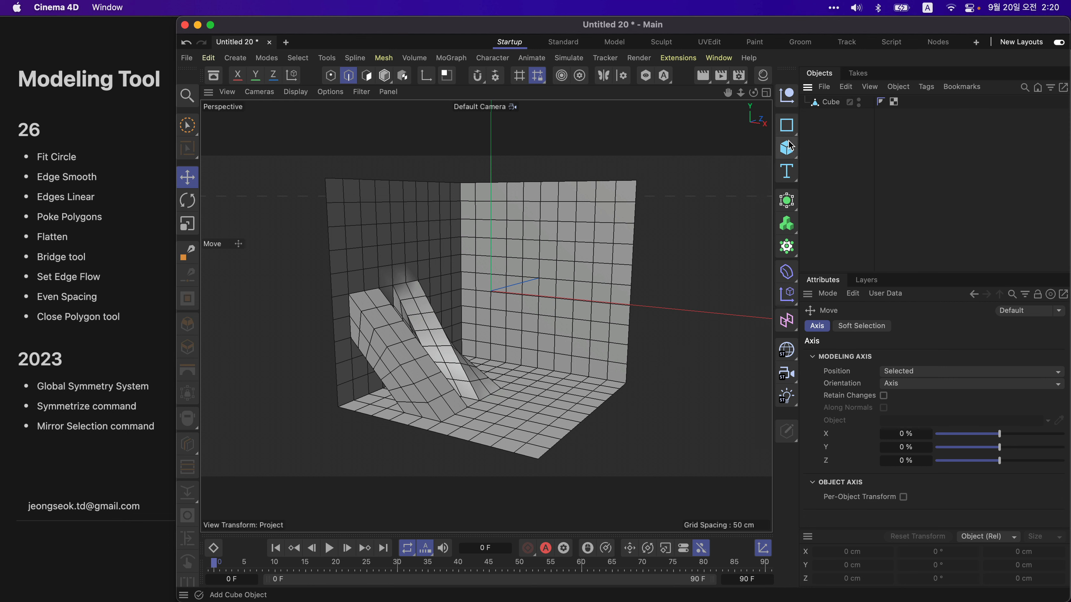
drag(789, 146, 925, 214)
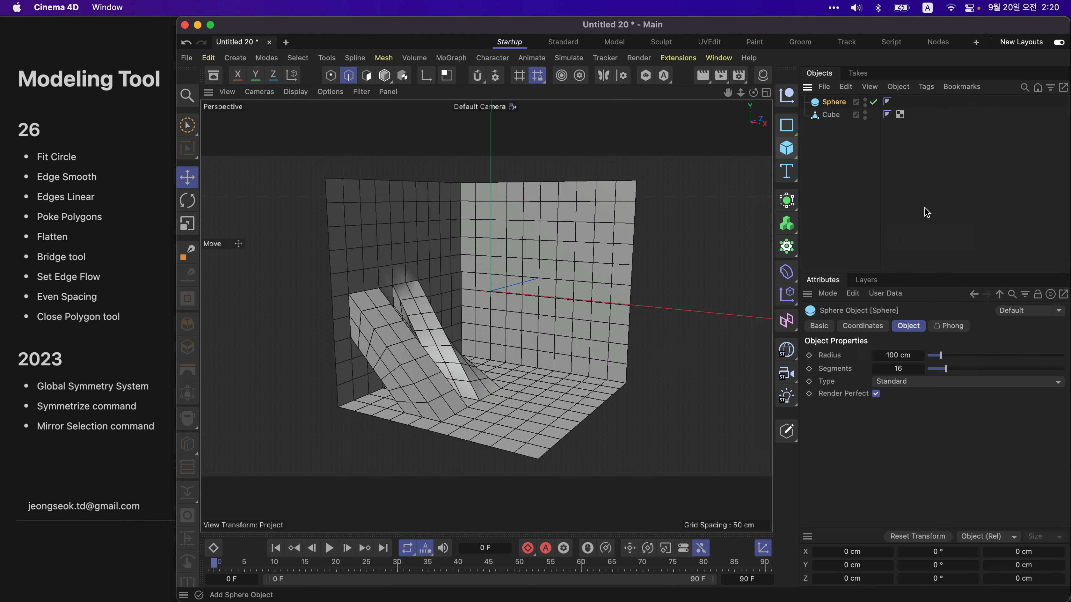
click(865, 114)
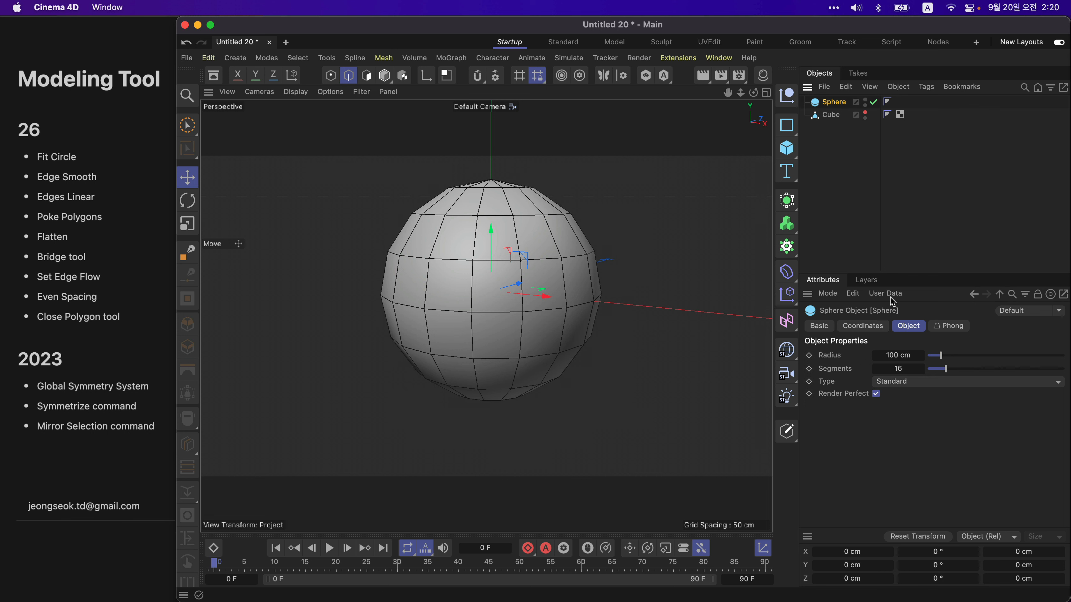
drag(926, 369, 934, 369)
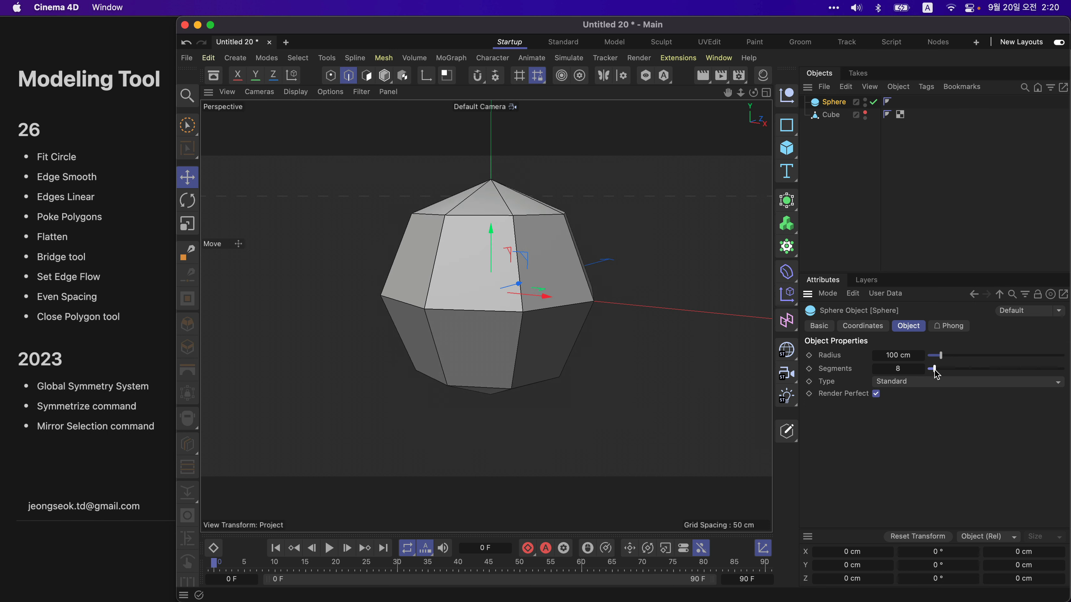
key(c)
click(831, 104)
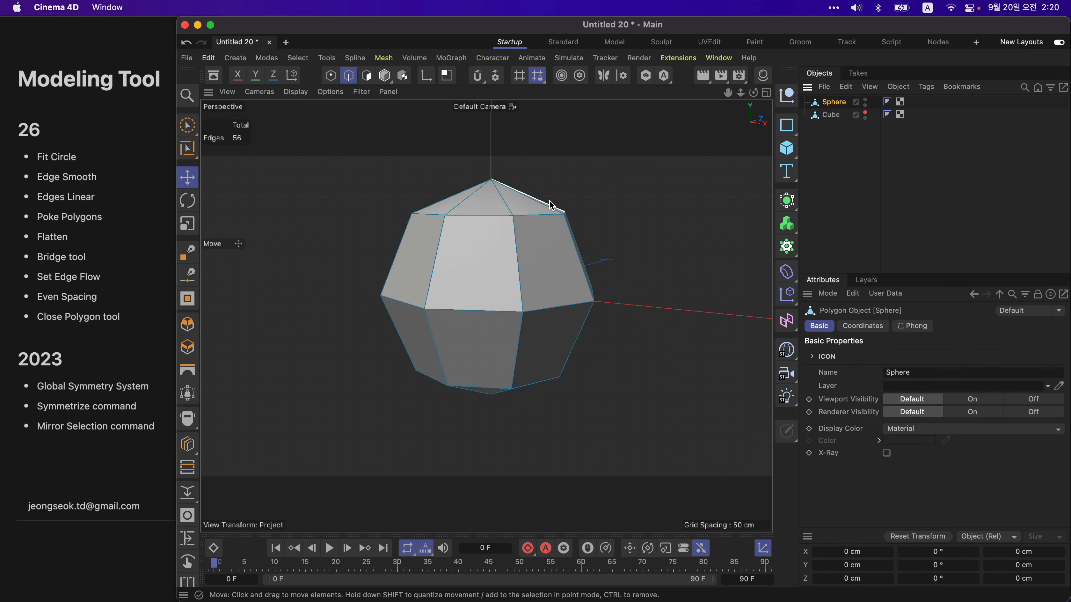
Step: Add a horizontal loop cut through the sphere's band just above the equator and select the new edge loop
key(k)
key(l)
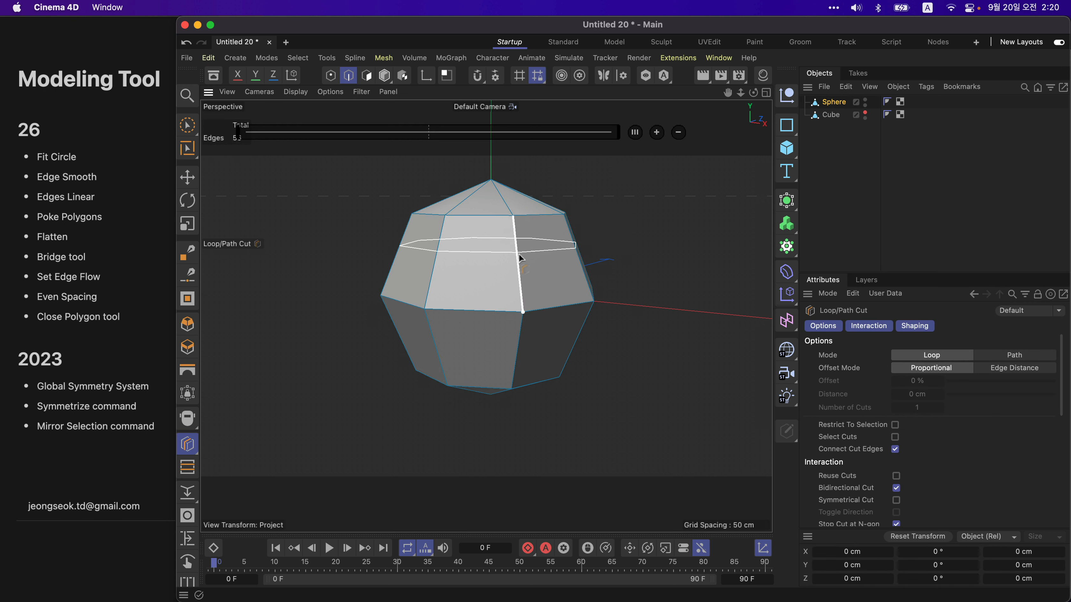
key(e)
double_click(555, 256)
alt+drag(526, 258, 623, 225)
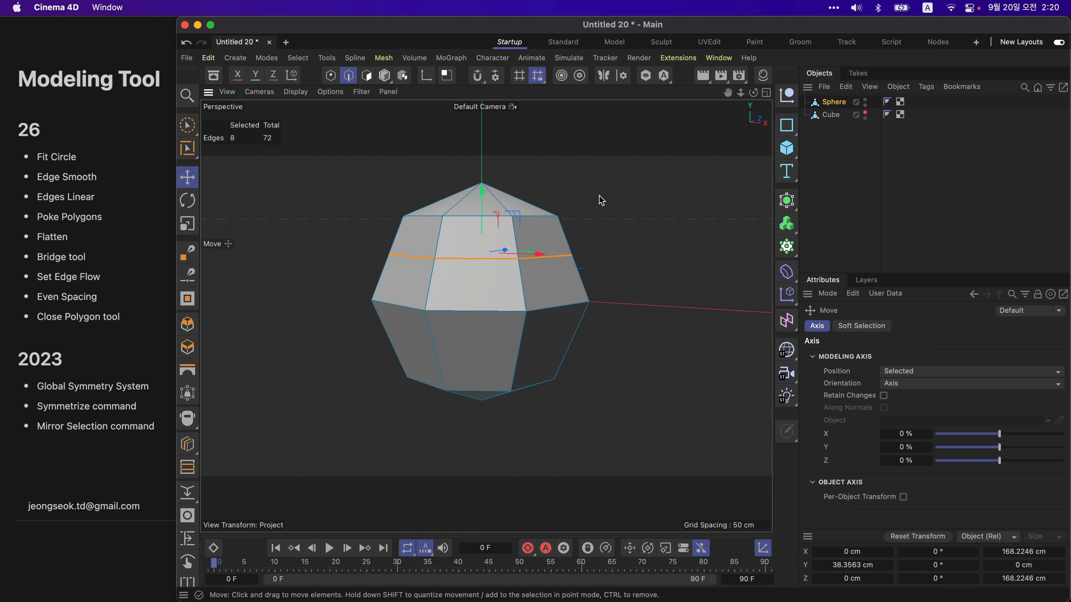
Step: Try Set Flow on the sphere's new edge loop with Tension at 100%
key(m)
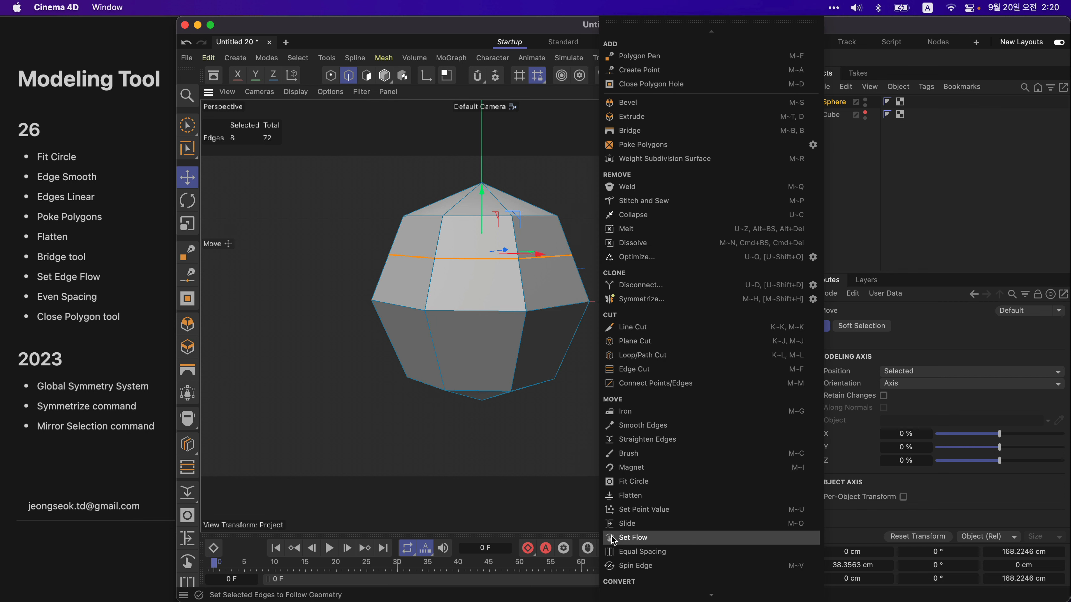
click(633, 539)
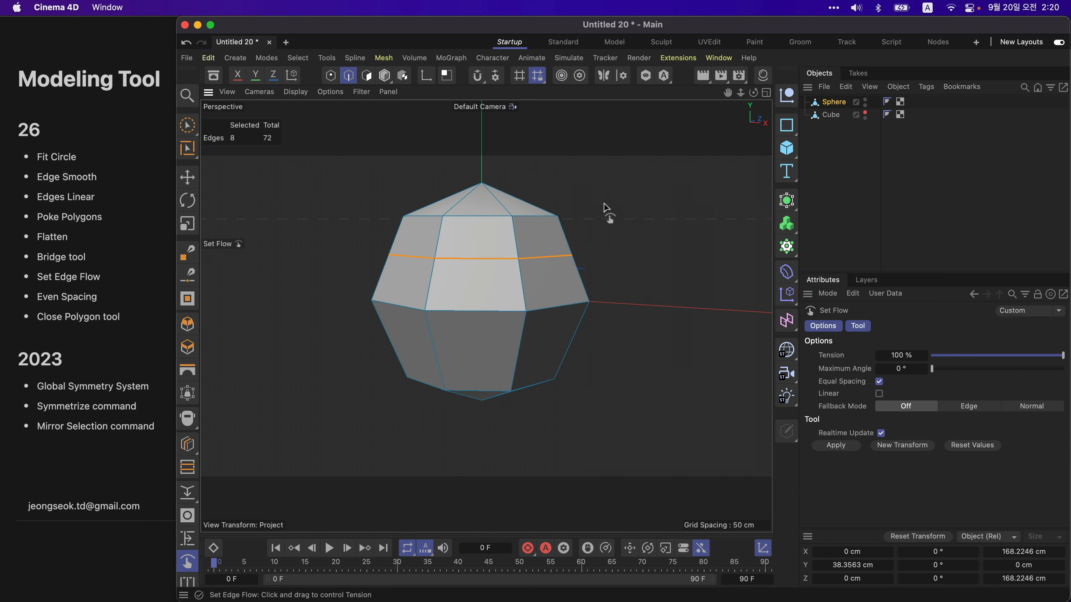
drag(592, 205, 658, 205)
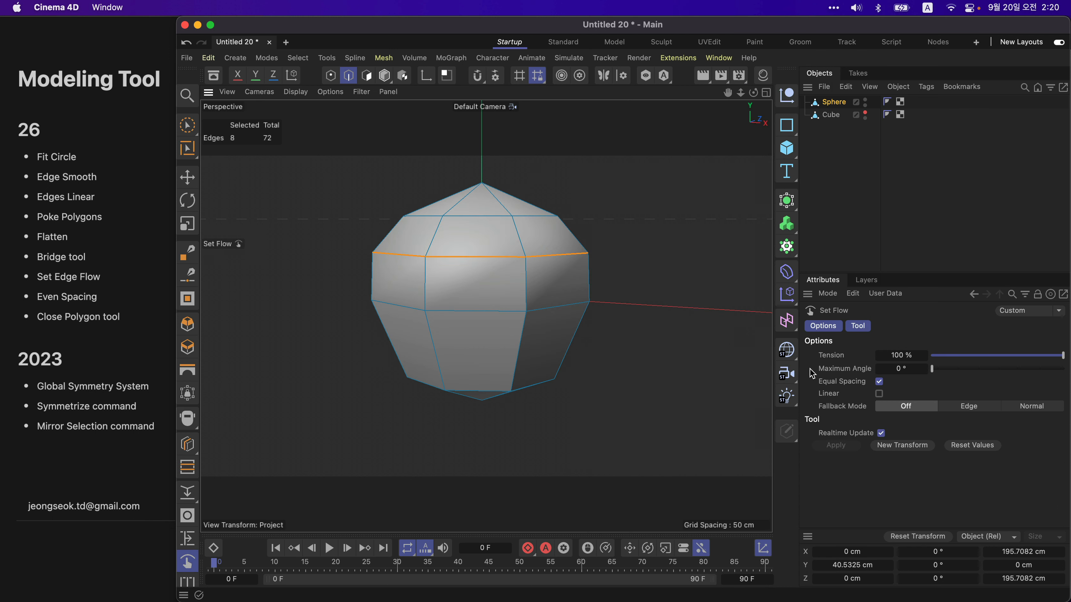
Step: Undo the Set Flow change on the sphere and reset the tool's options to their default values
click(715, 294)
key(super+z)
key(super+z)
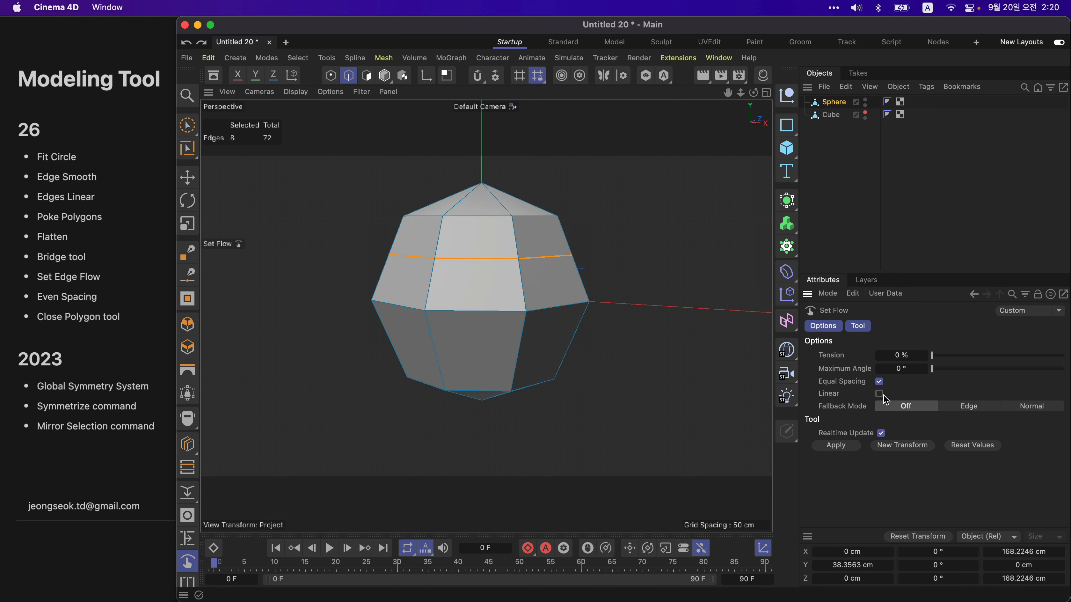
click(966, 445)
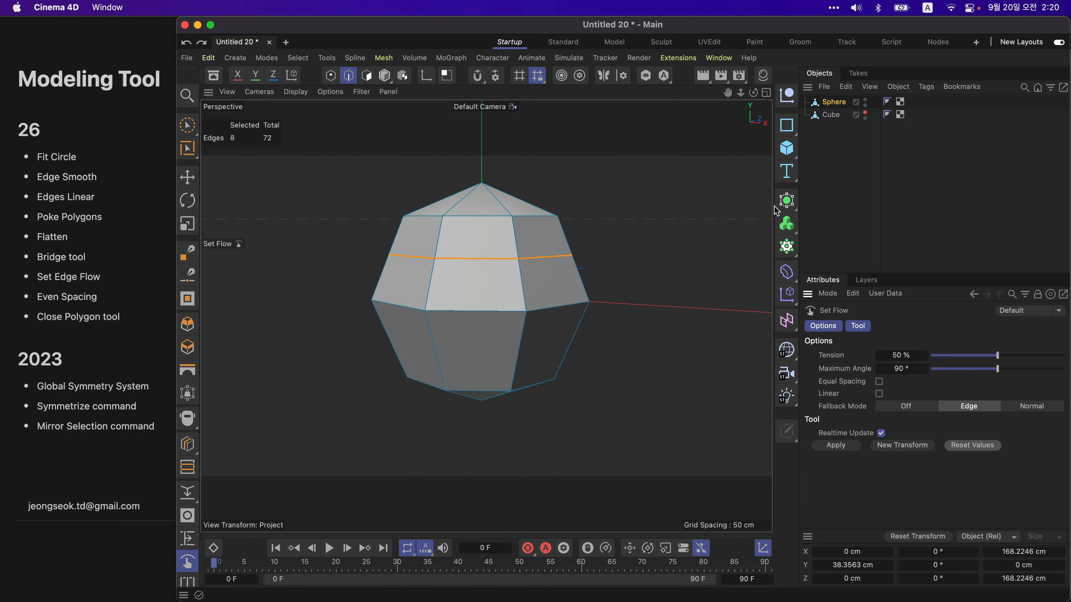
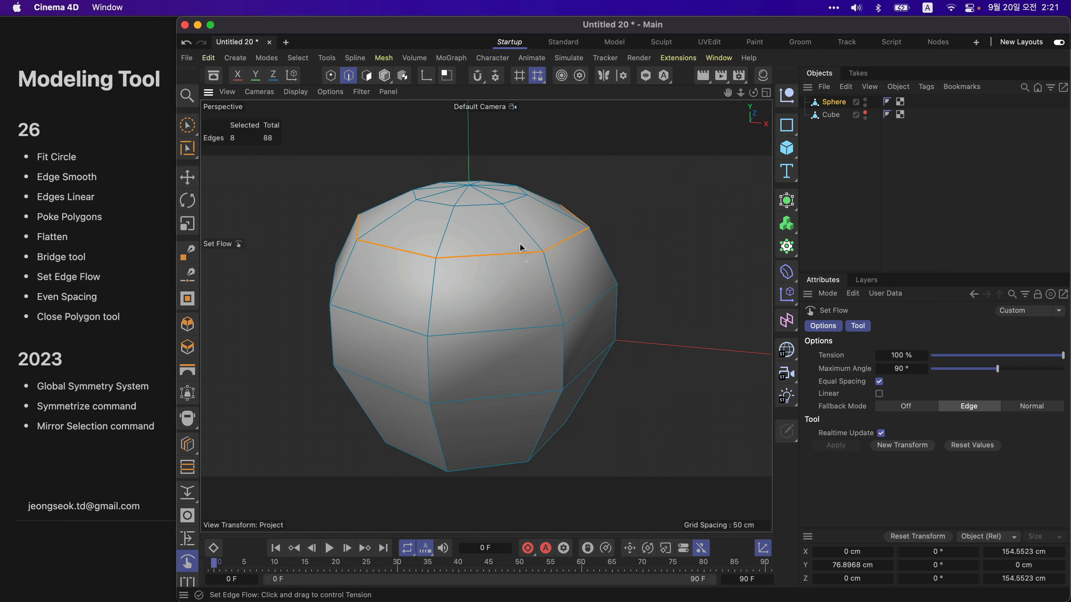
Step: Hide the sphere, show the cube again, and select the cube for editing
click(865, 113)
click(866, 102)
alt+drag(651, 210, 693, 147)
click(834, 117)
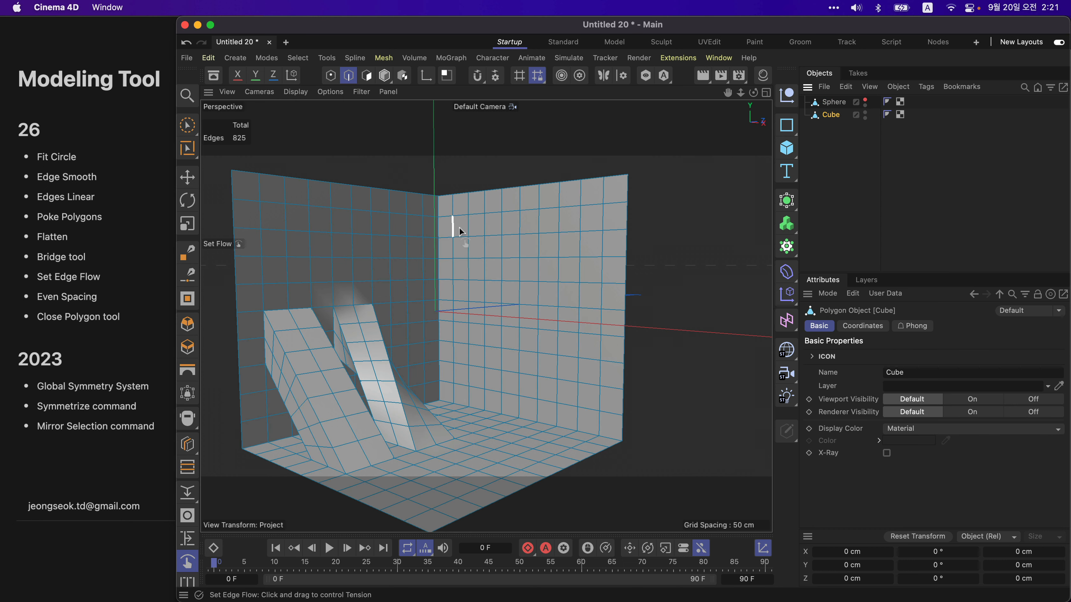
Step: Bridge a polygon on one wall to one on the adjoining wall, with Subdivision 5 and Tension -43.5%
key(m)
key(b)
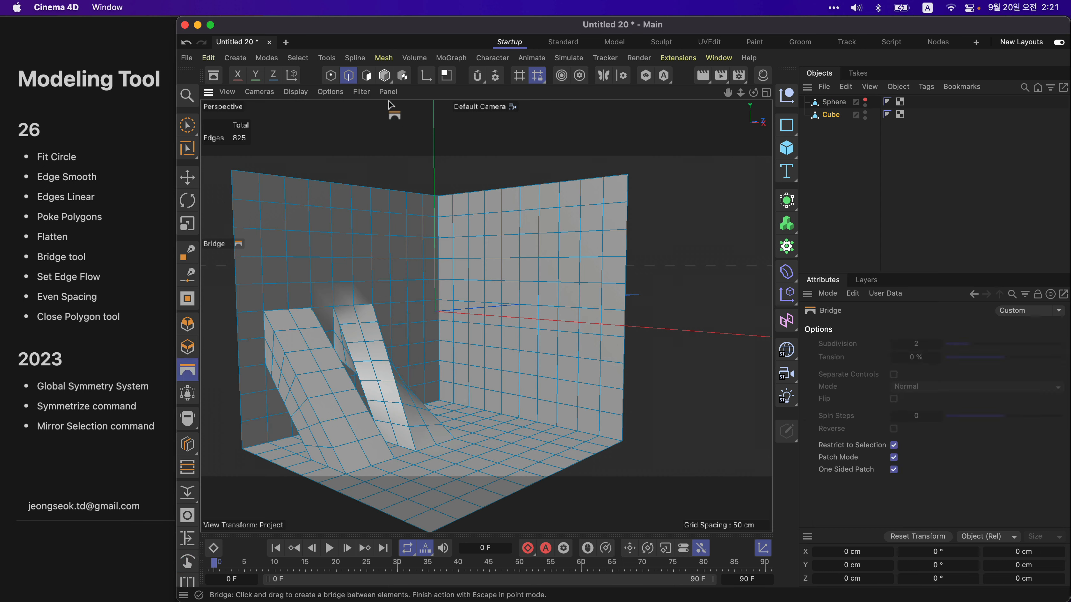
click(367, 76)
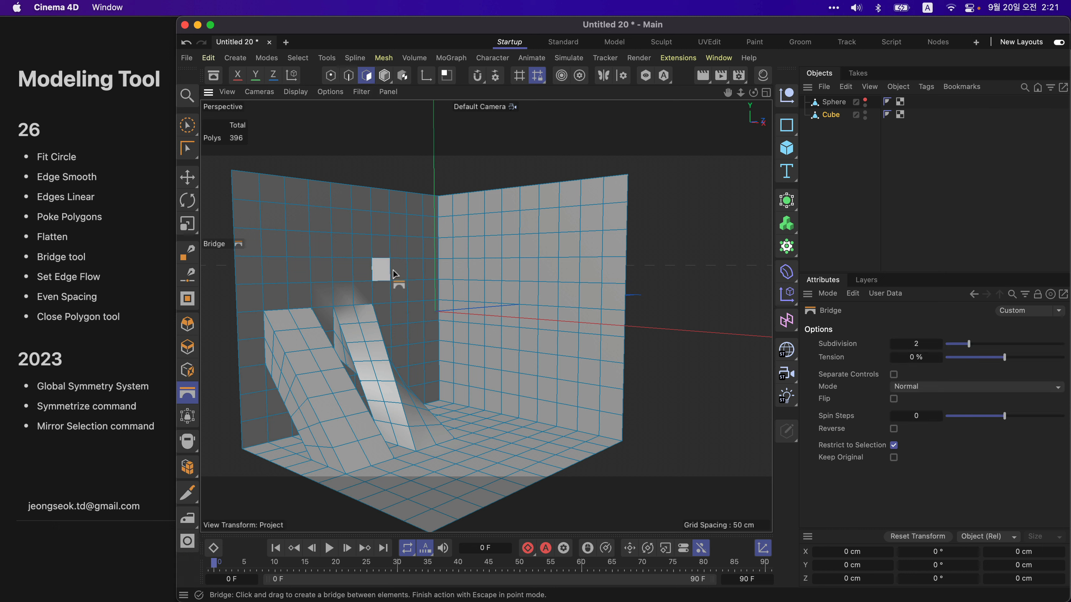
drag(393, 269, 574, 276)
alt+drag(574, 276, 743, 328)
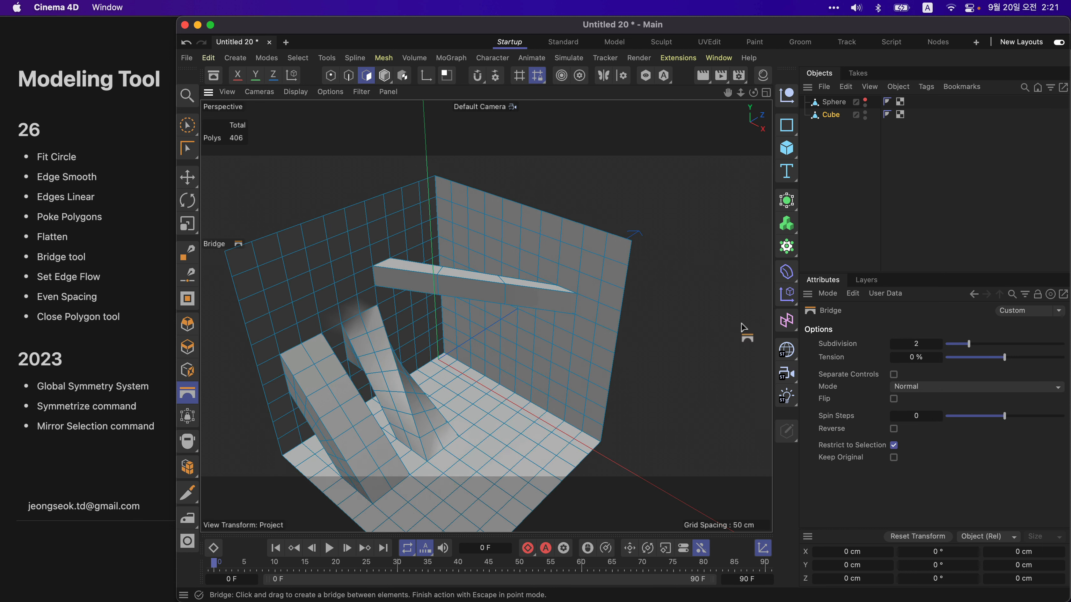
mouse_move(981, 346)
mouse_down()
mouse_move(1005, 345)
mouse_move(979, 359)
mouse_up()
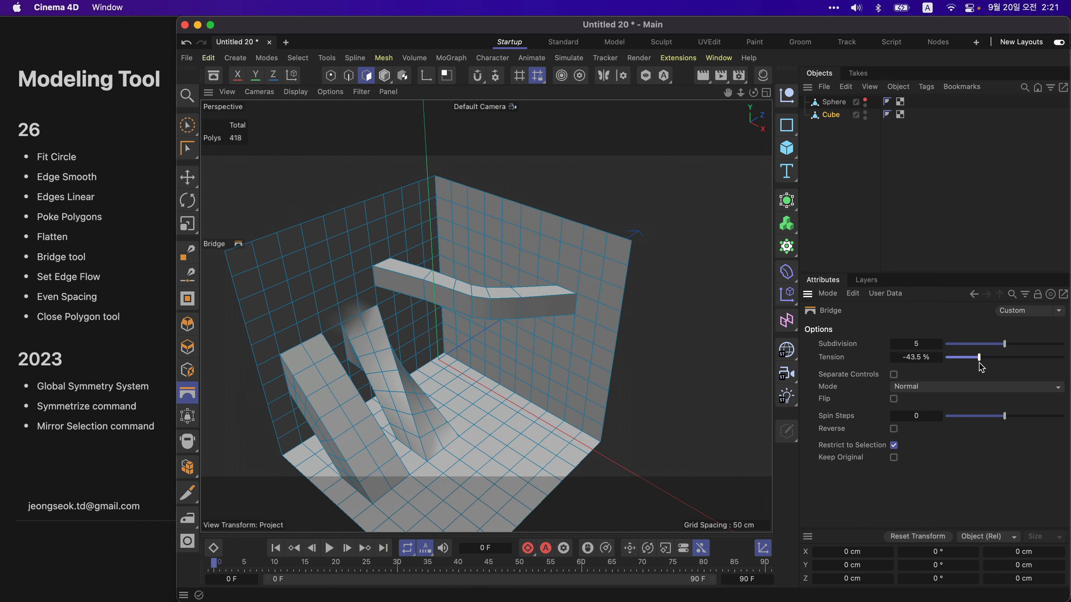
Step: Select the five edge loops running around the new bridge between the two walls
alt+drag(616, 303, 407, 298)
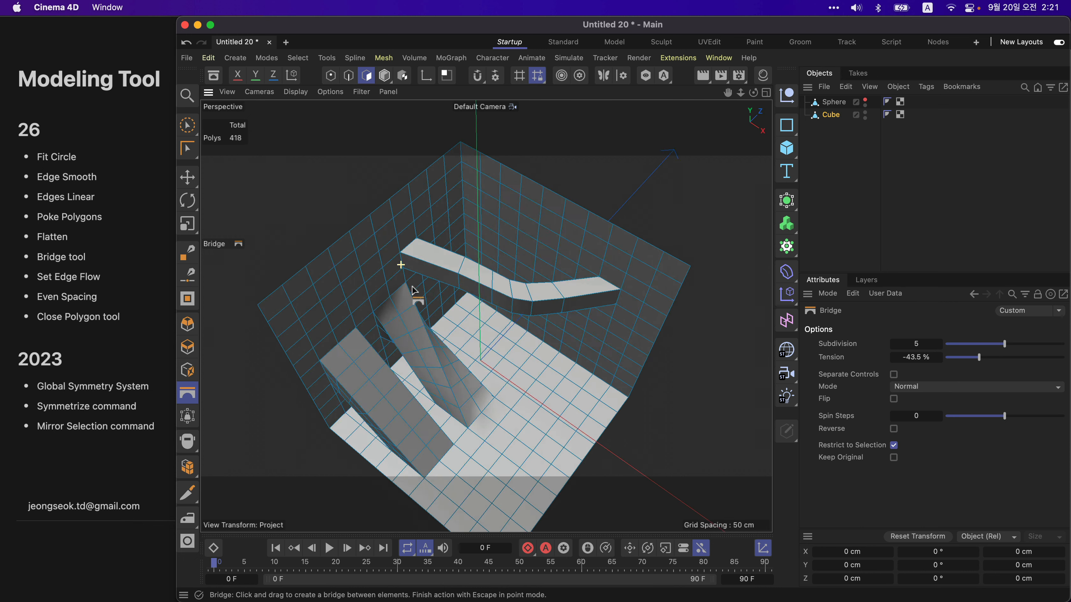
scroll(523, 267, up, 5)
alt+drag(524, 267, 448, 205)
click(348, 75)
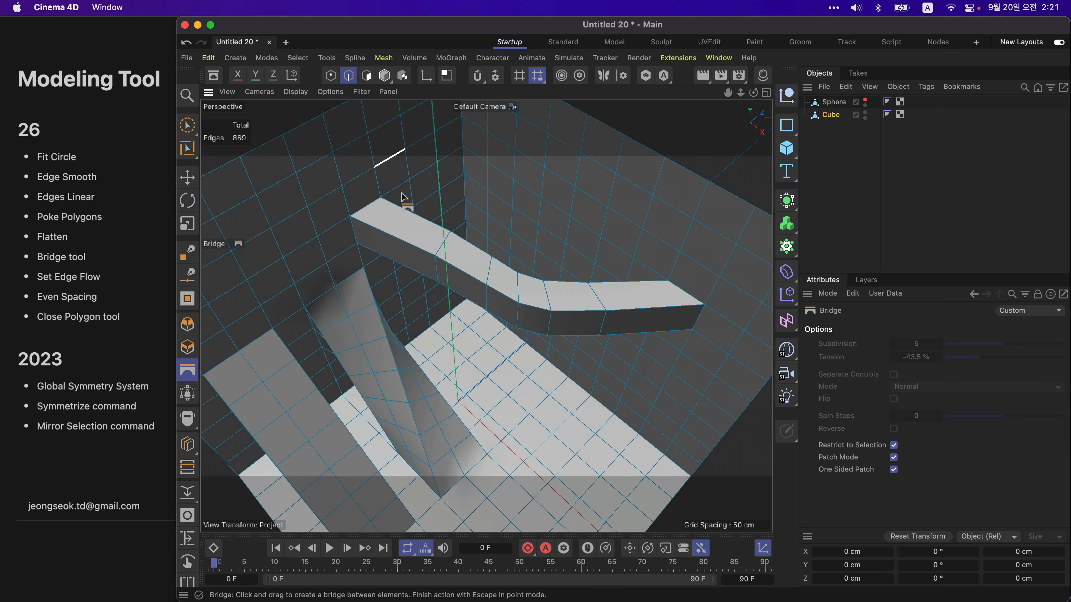
key(e)
click(442, 248)
double_click(494, 274)
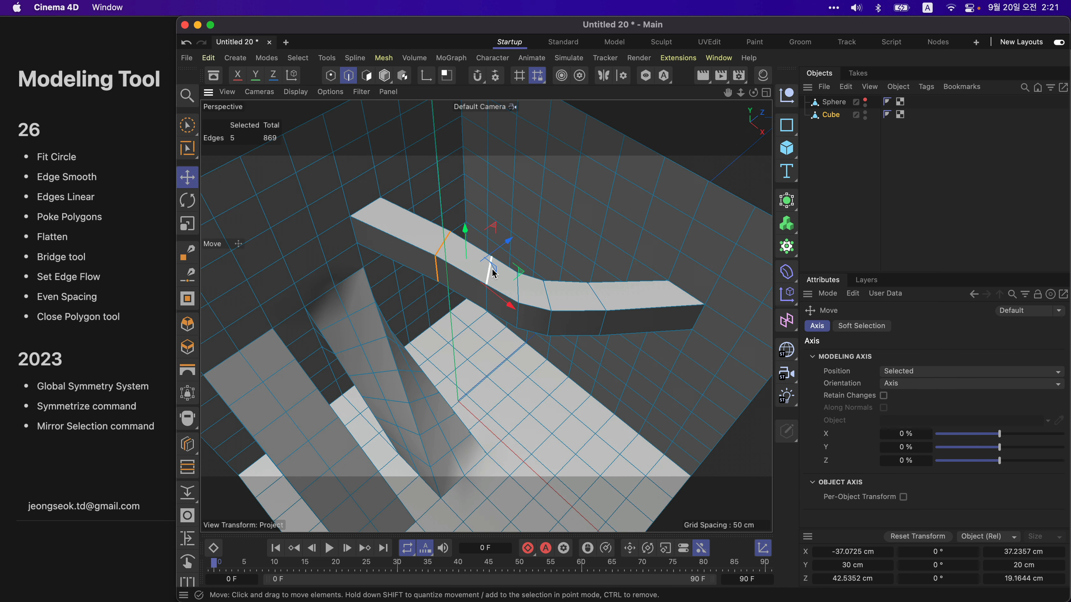
shift+click(524, 297)
shift+double_click(545, 297)
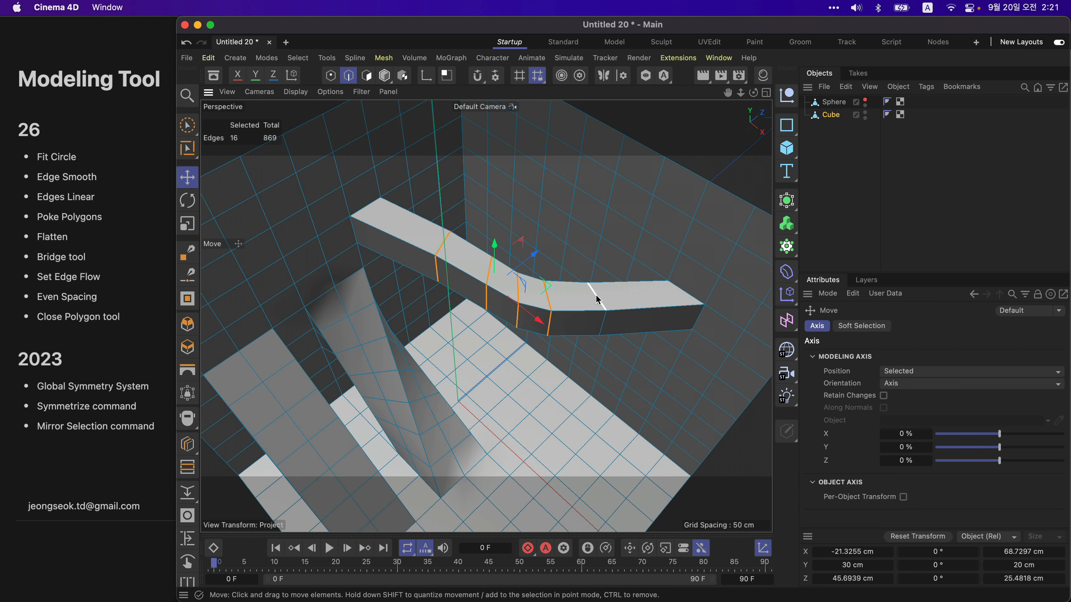
alt+drag(597, 296, 606, 275)
Step: Apply Set Flow to the bridge's selected loops with Maximum Angle 180° and Tension 100%
key(m)
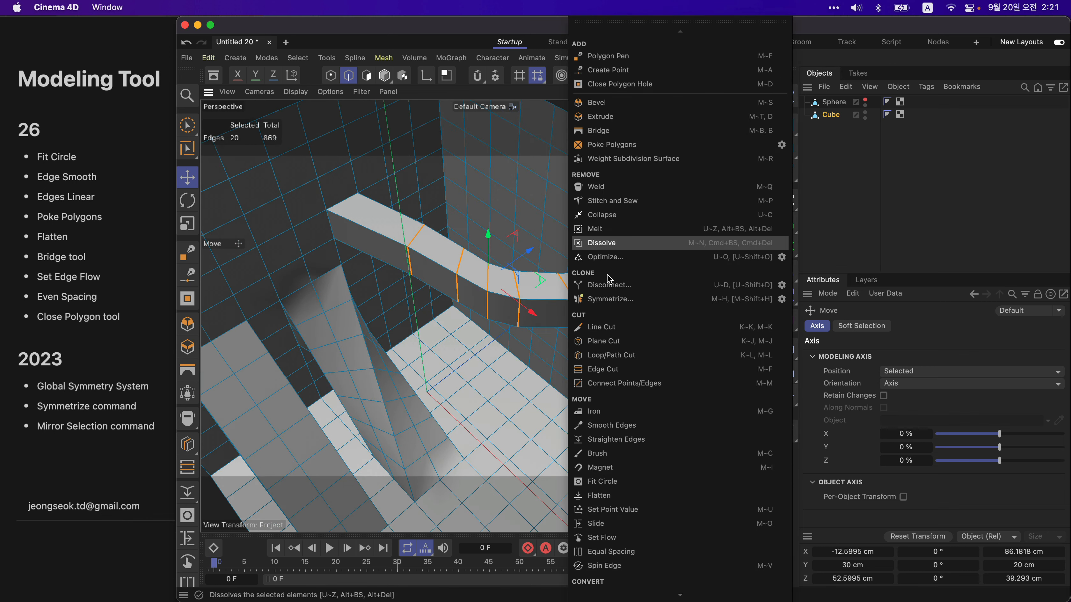
click(637, 537)
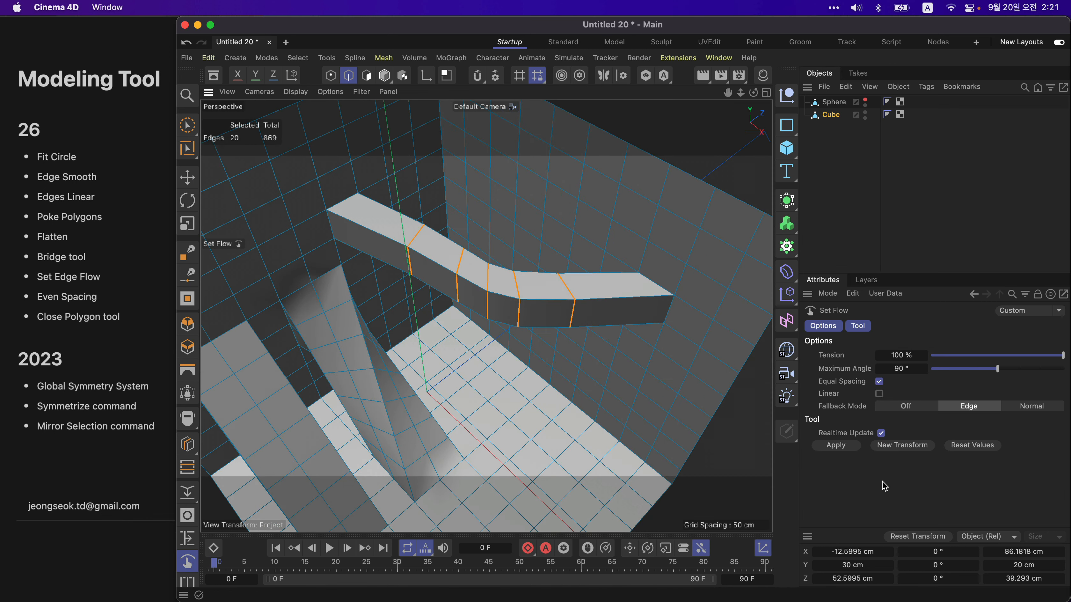
mouse_move(626, 378)
mouse_down()
mouse_move(580, 378)
mouse_move(614, 375)
mouse_up()
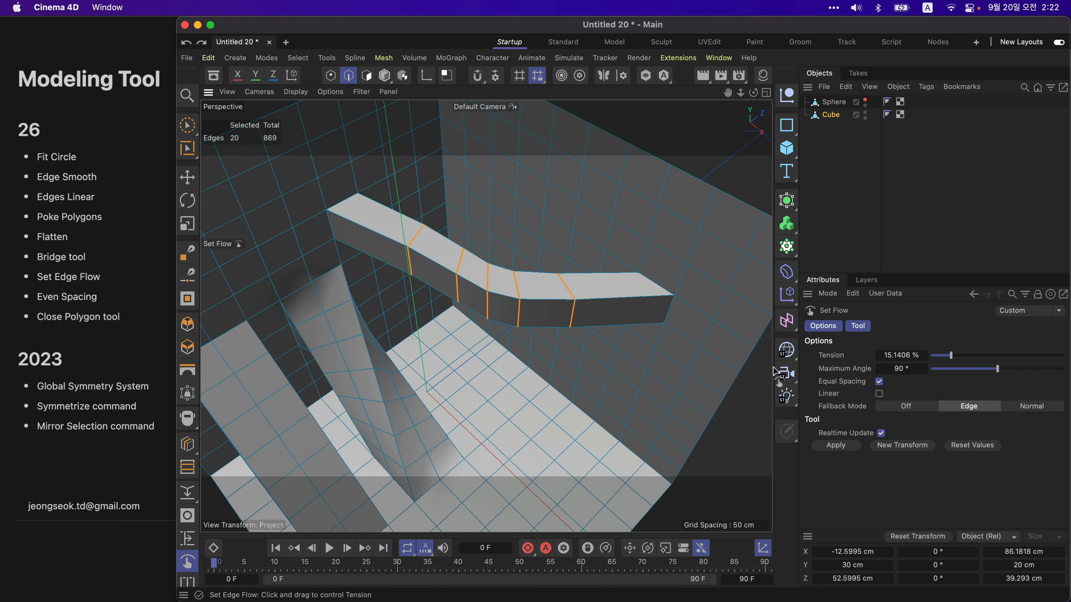
drag(998, 370, 1059, 374)
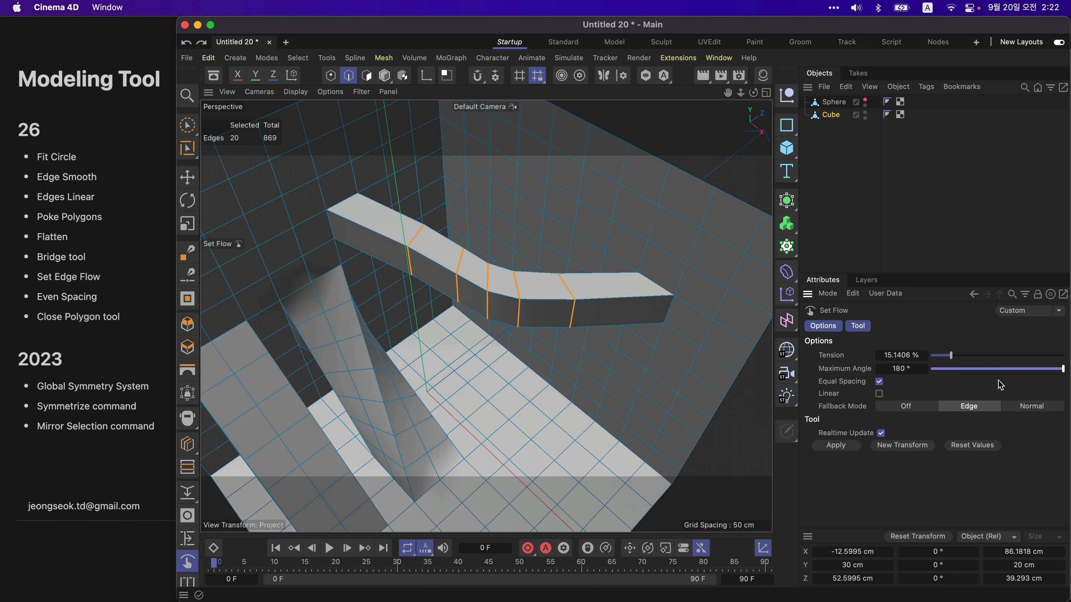
drag(514, 375, 567, 376)
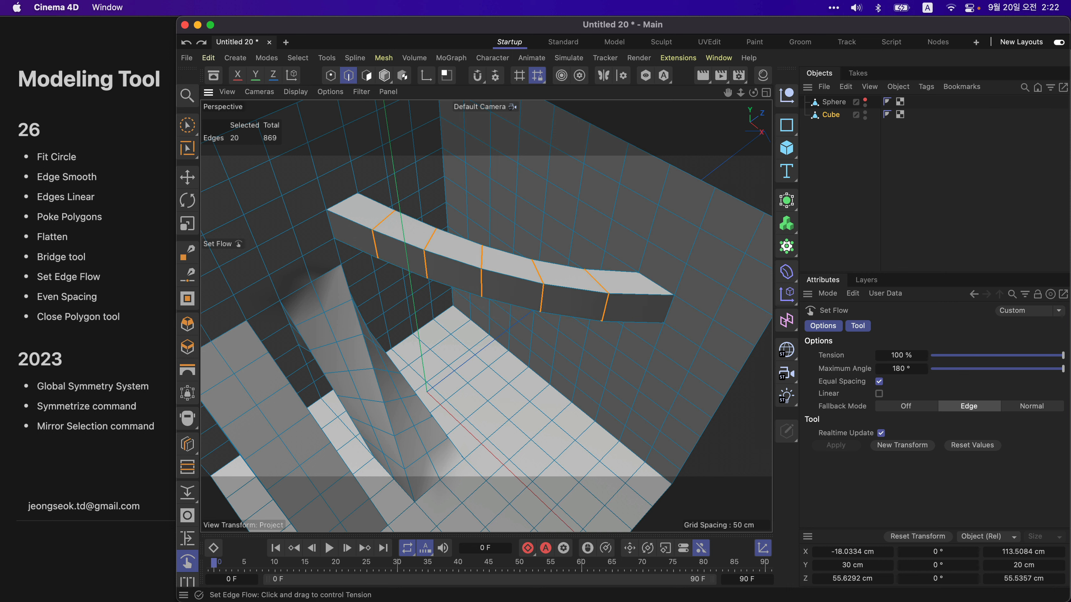
Step: Turn off Equal Spacing for the Set Flow applied to the curved bridge
alt+drag(509, 327, 522, 345)
alt+drag(575, 317, 611, 294)
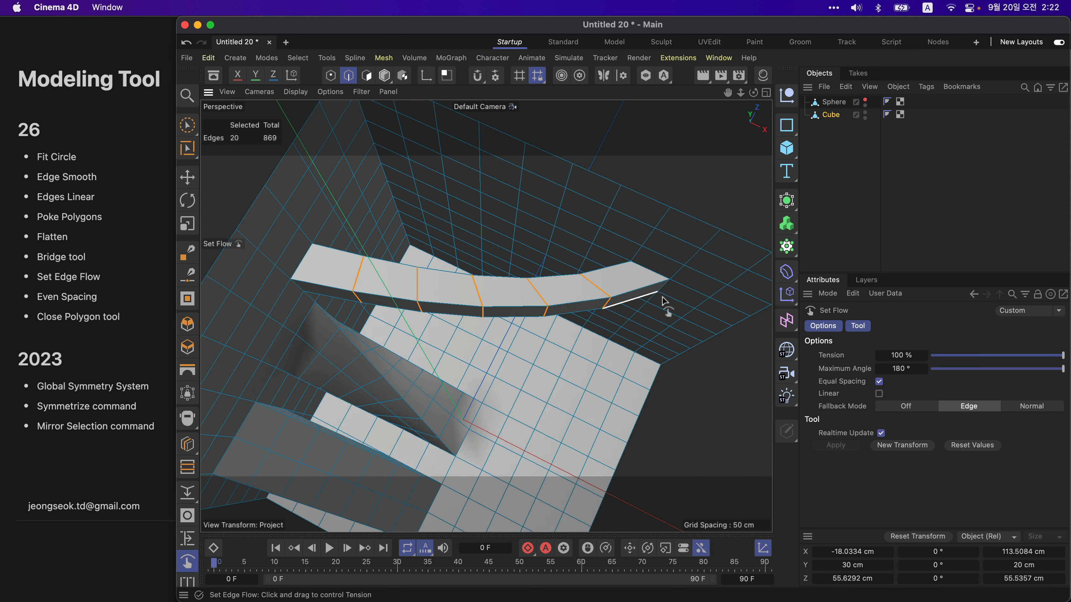
click(880, 383)
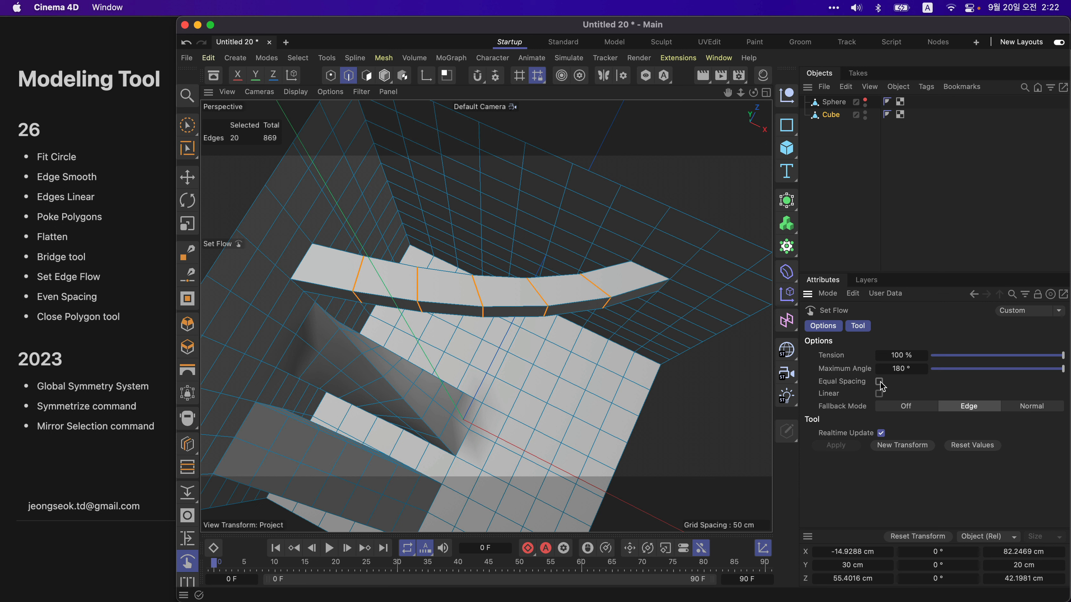
Step: Turn on Equal Spacing and Linear for the Set Flow applied to the bridge's five edge loops
click(880, 382)
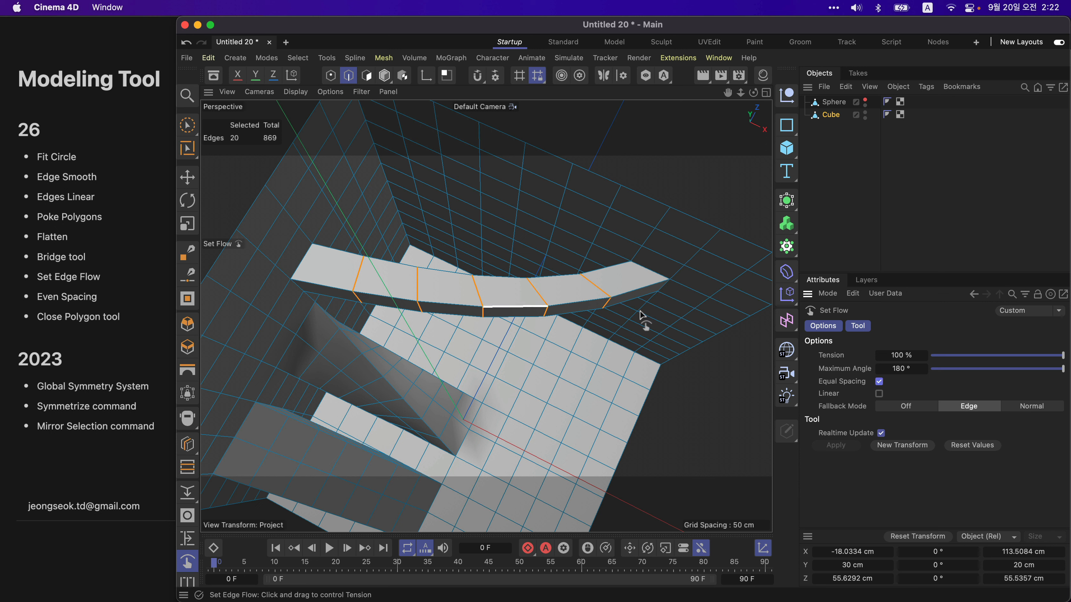
click(880, 394)
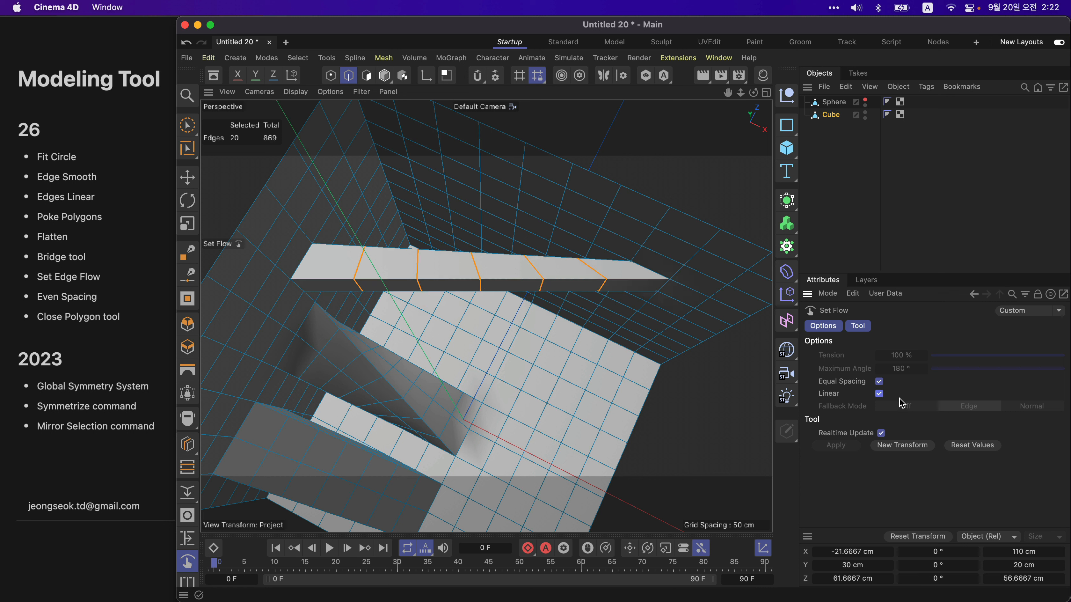
click(880, 393)
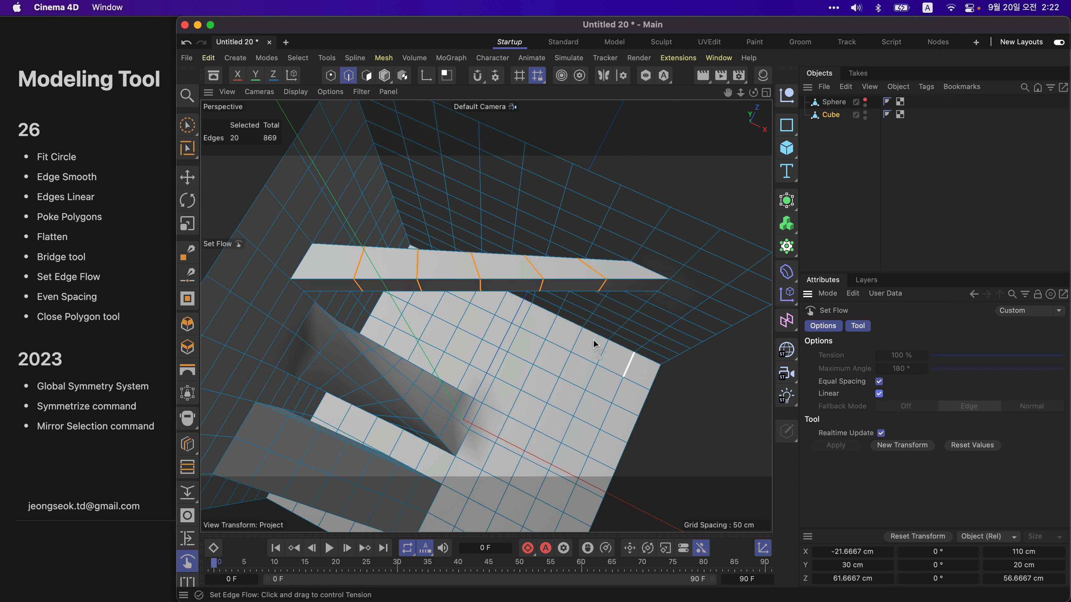
alt+drag(595, 276, 544, 248)
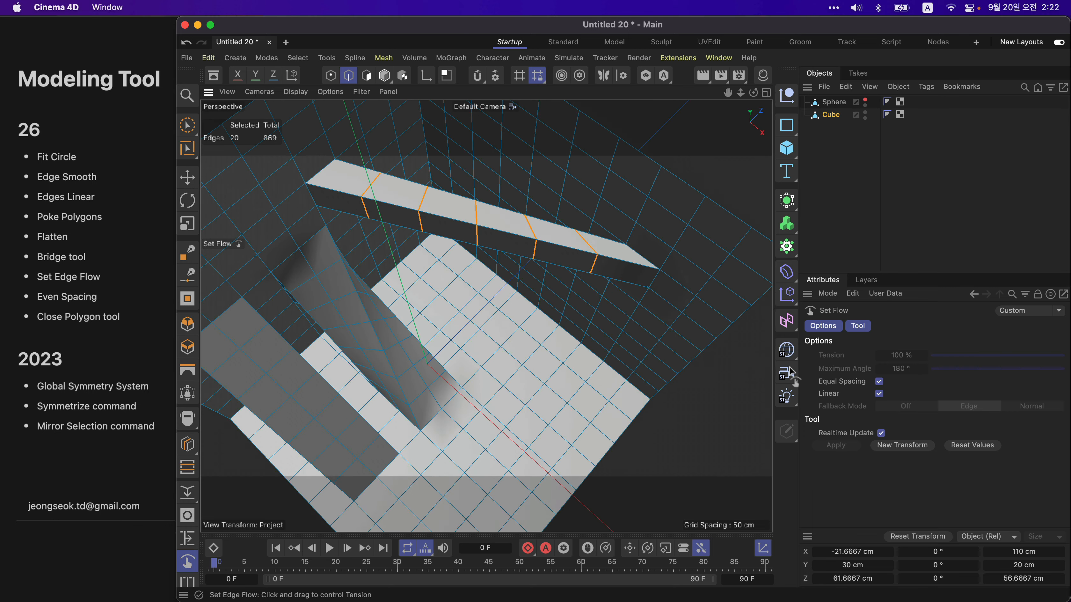
Step: Turn off Linear for the bridge's Set Flow while keeping Equal Spacing on
click(880, 381)
click(877, 380)
click(878, 394)
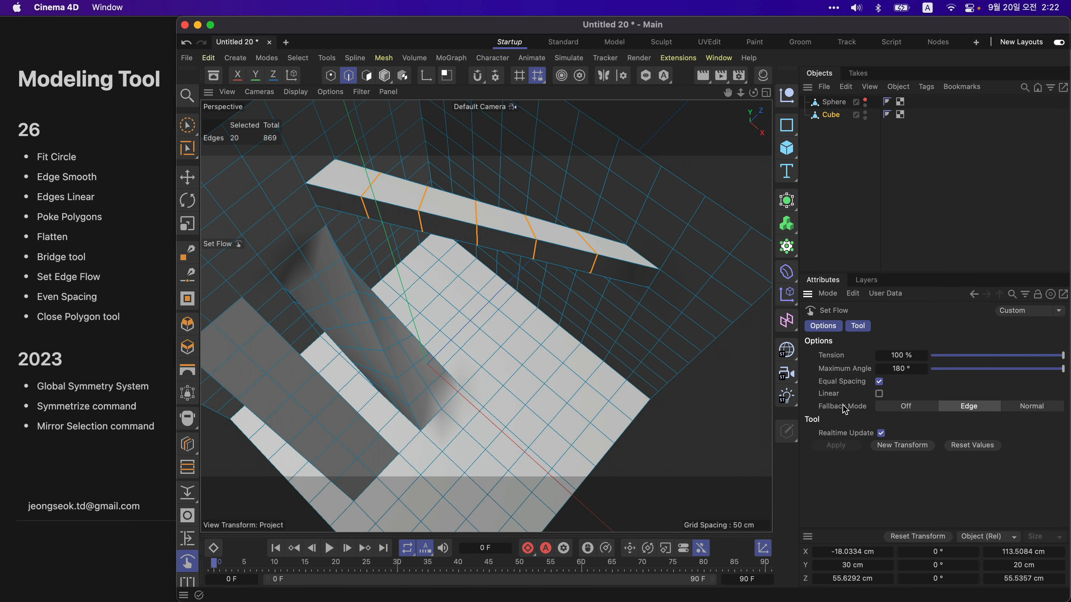
Step: Try Fallback Mode Off for the bridge's Set Flow and compare it with Linear switched on and off
alt+drag(670, 412, 691, 386)
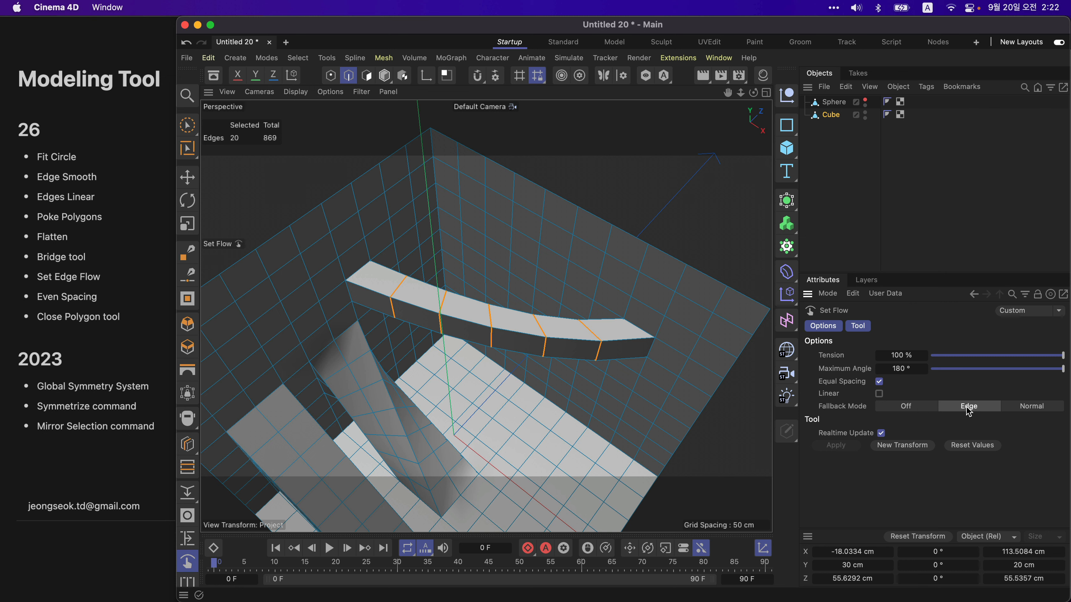
click(922, 406)
alt+drag(610, 347, 617, 382)
drag(1042, 355, 931, 380)
click(880, 393)
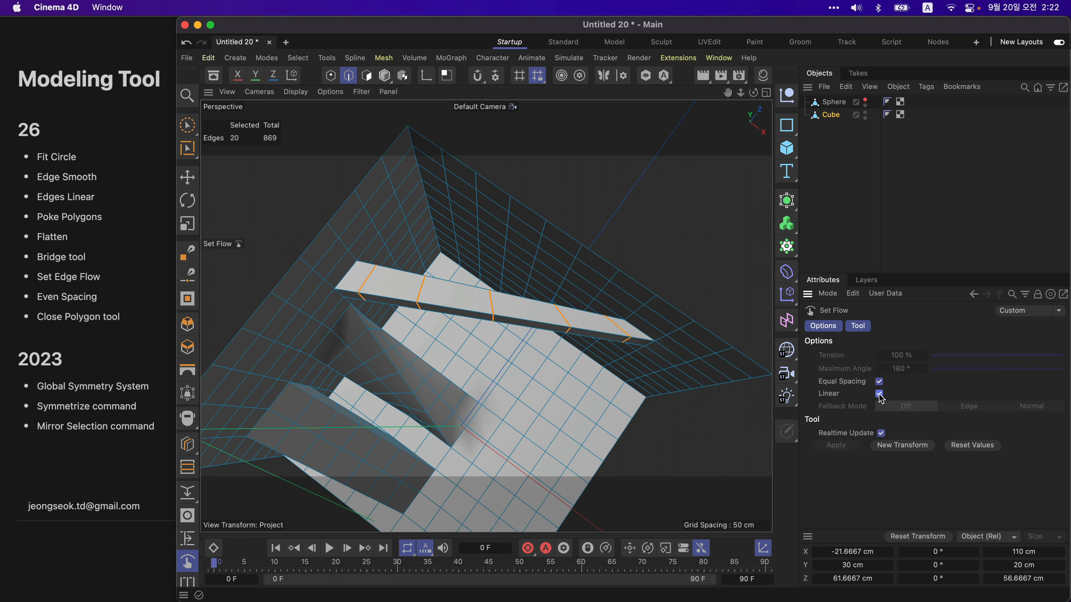
click(880, 393)
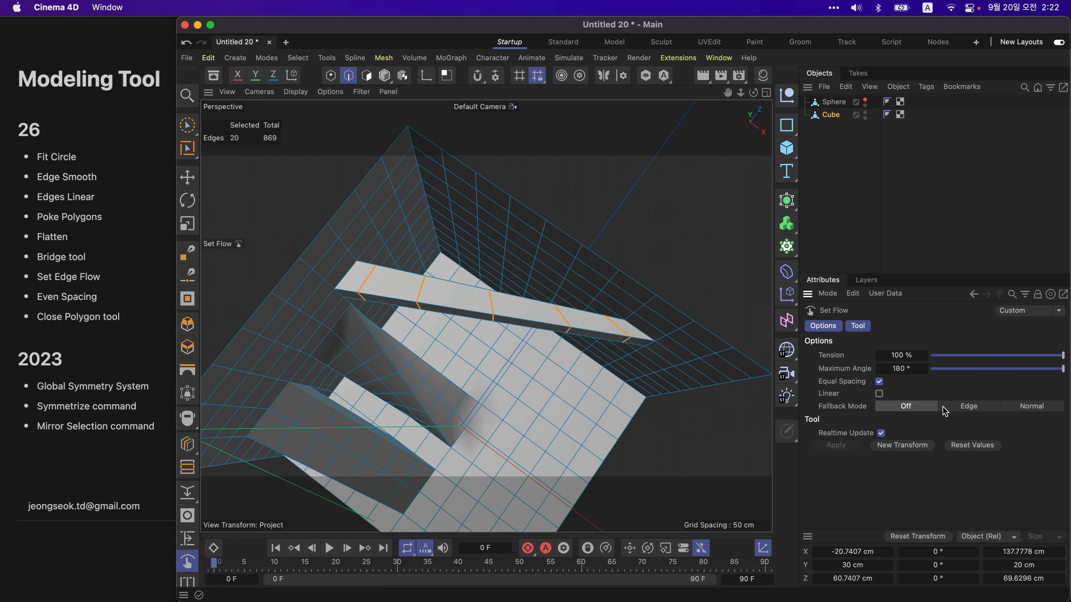
mouse_move(523, 322)
alt+mouse_down()
mouse_move(525, 349)
mouse_move(521, 319)
alt+mouse_up()
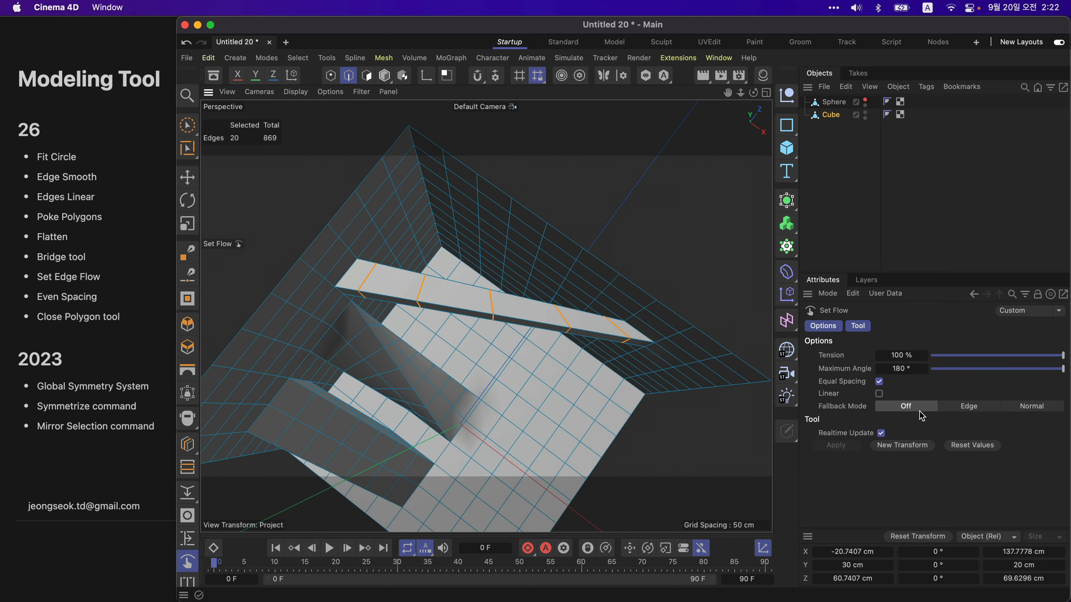
Step: Try the Edge Fallback Mode on the bridge's Set Flow, ending with Normal
click(965, 406)
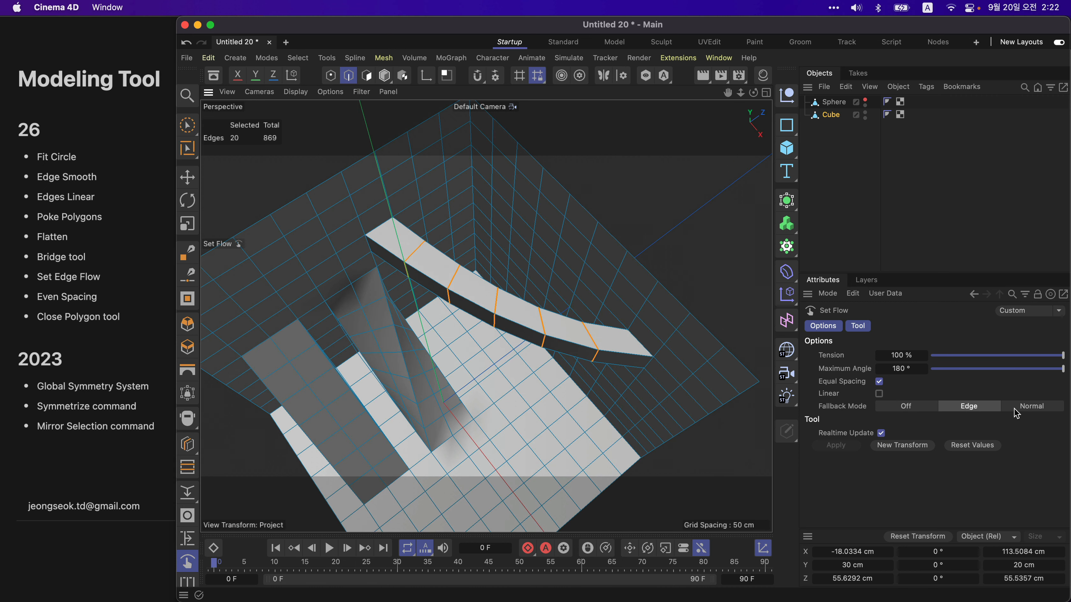
click(1017, 411)
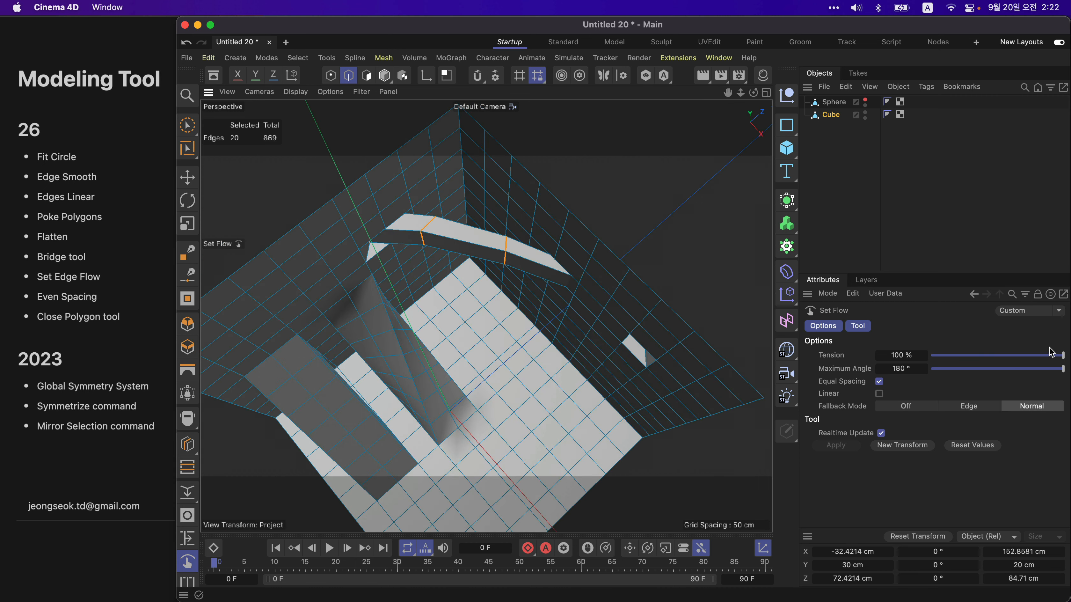
Step: Set Set Flow to 100% tension with the Edge fallback mode for the selected edge loops on the curved beam
mouse_move(1051, 352)
mouse_down()
mouse_move(933, 354)
mouse_move(1041, 355)
mouse_move(975, 355)
mouse_move(998, 372)
mouse_move(1031, 354)
mouse_move(1063, 355)
mouse_up()
click(965, 406)
alt+drag(609, 339, 581, 340)
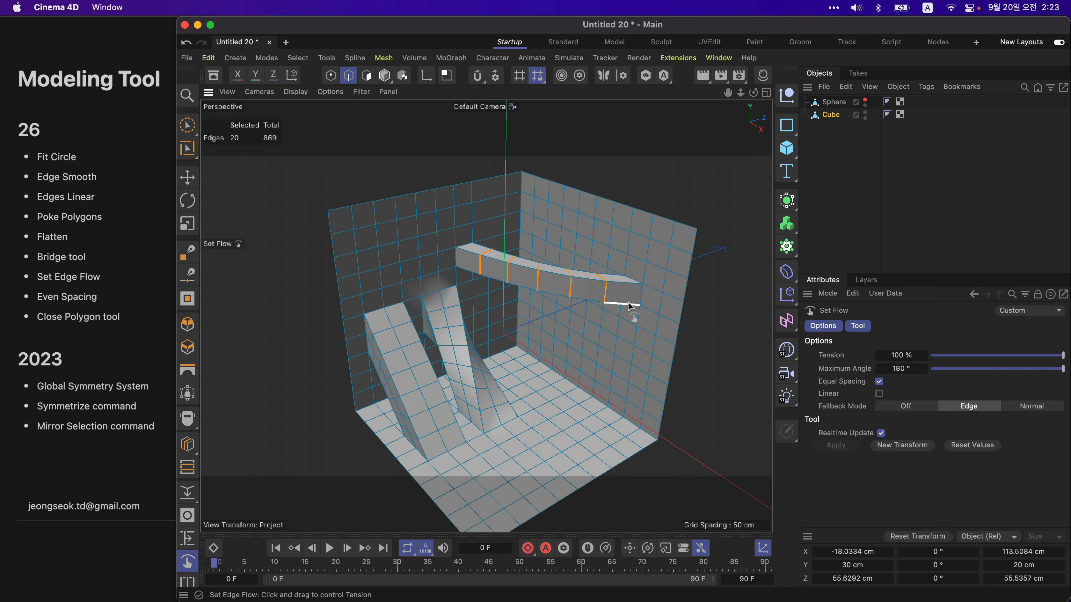
alt+drag(575, 302, 563, 310)
Step: Apply Equal Spacing to the selected edge loops of the curved beam
right_click(659, 214)
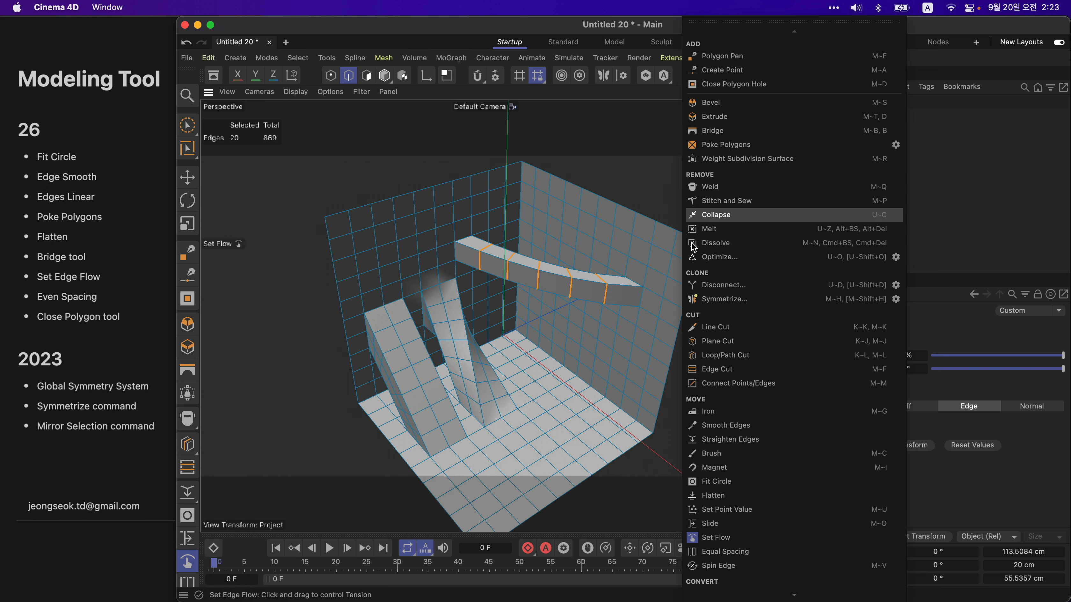
click(726, 551)
click(590, 259)
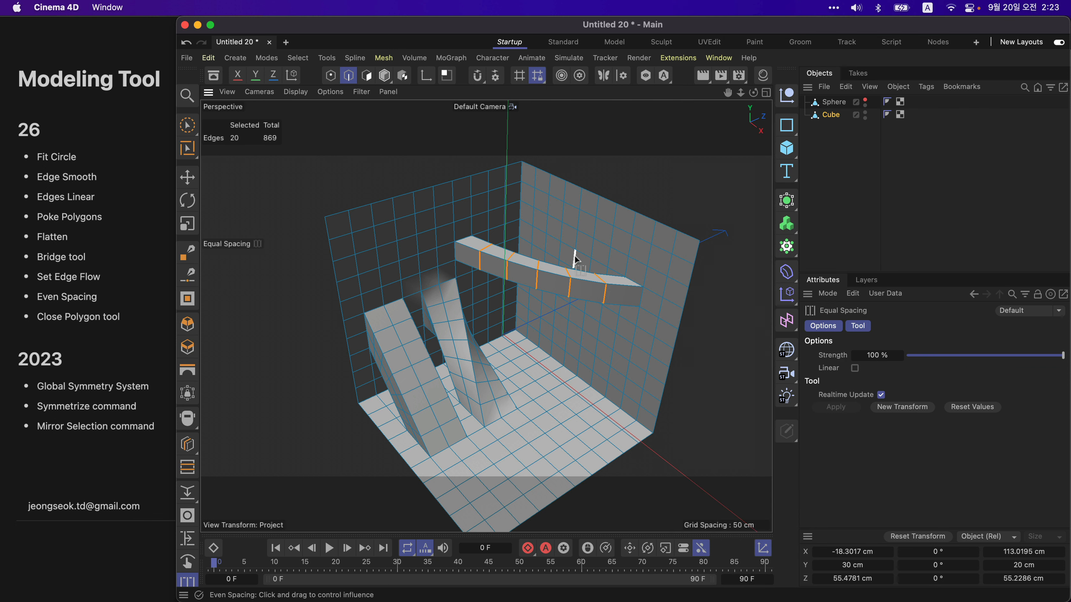
scroll(575, 258, up, 3)
scroll(624, 202, down, 3)
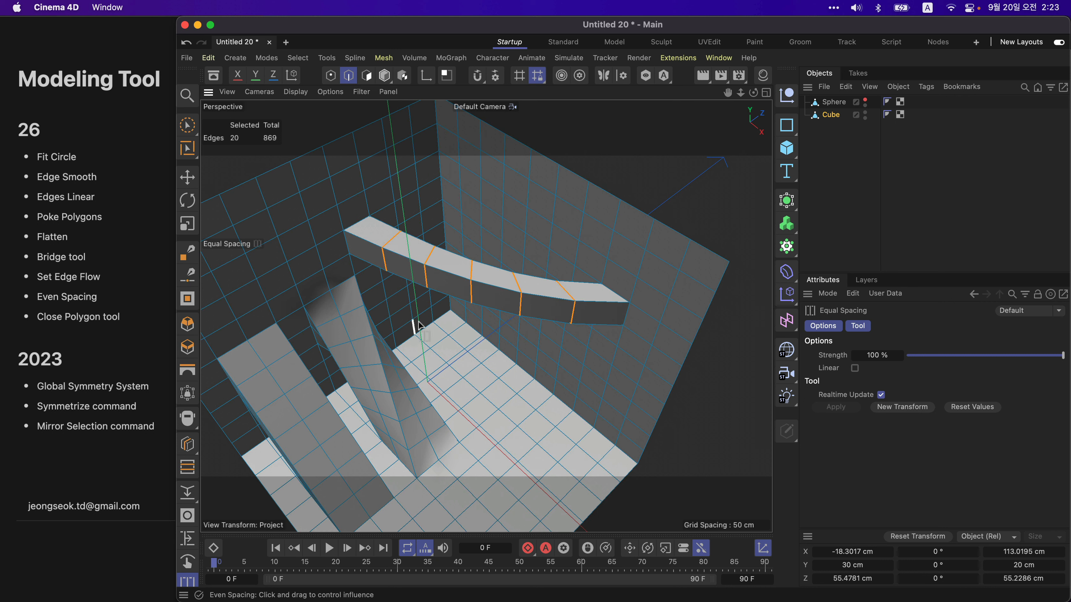
right_click(504, 244)
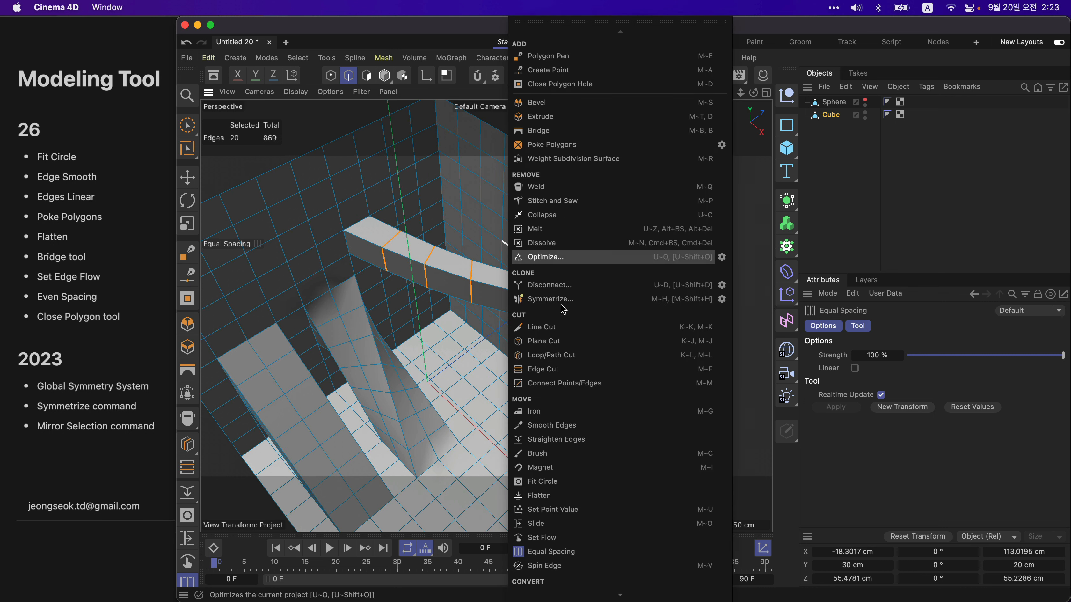
click(608, 551)
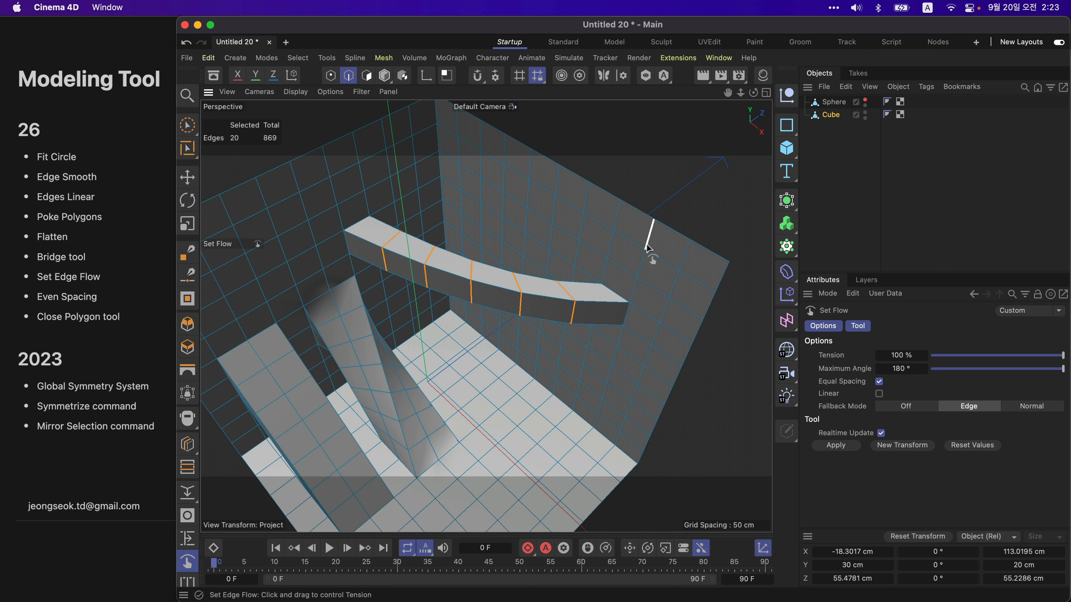
alt+drag(648, 248, 627, 238)
key(u)
key(l)
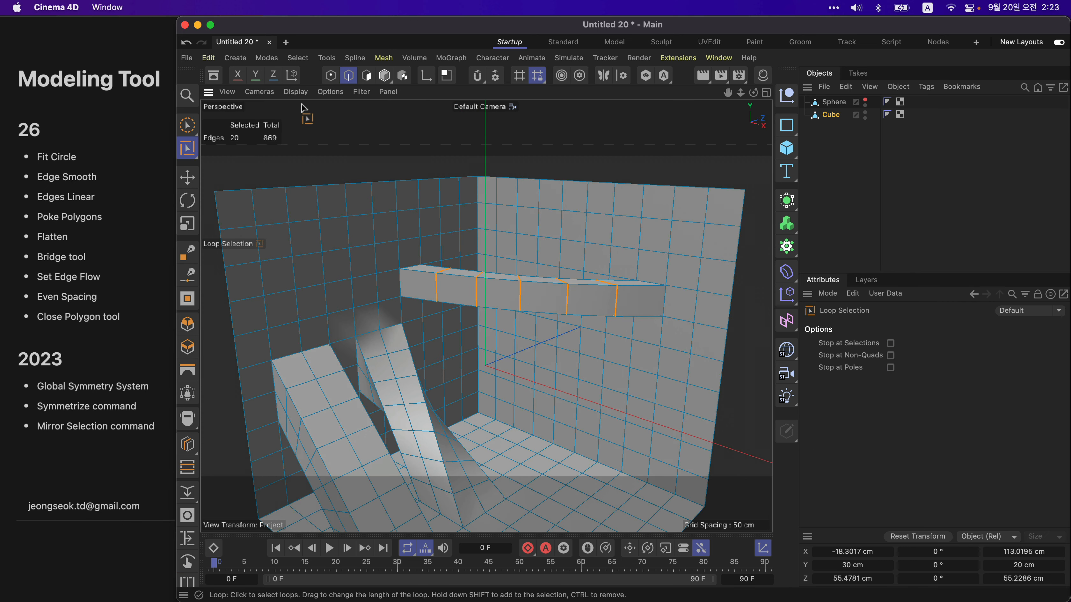
Step: Brush-select a patch of wall polygons around the corner behind the curved beam and delete them
click(188, 126)
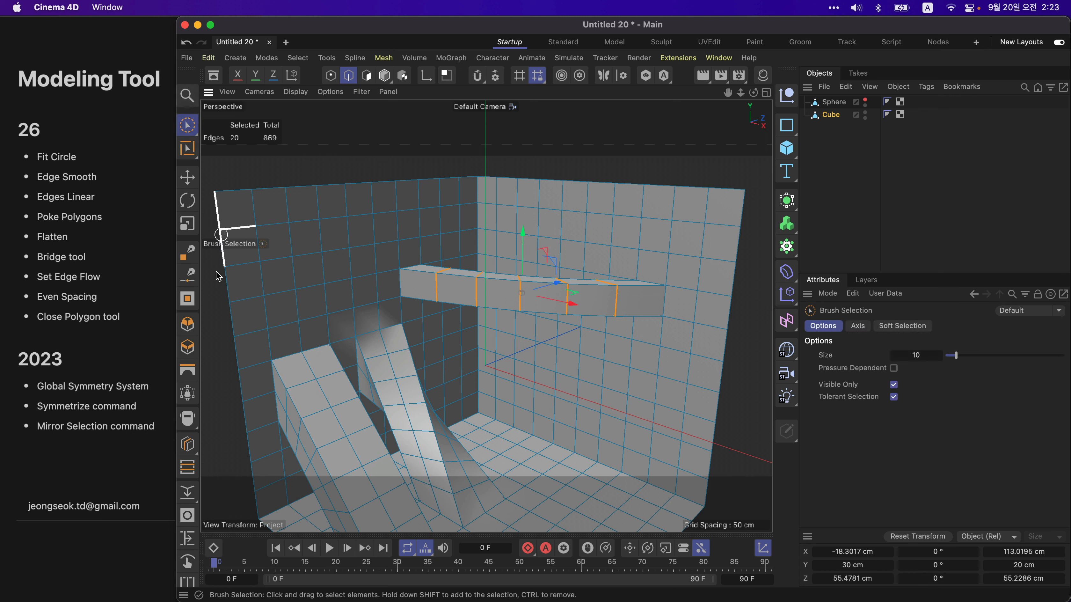
mouse_move(585, 228)
mouse_down()
mouse_move(502, 217)
mouse_move(588, 239)
mouse_move(500, 252)
mouse_up()
click(372, 80)
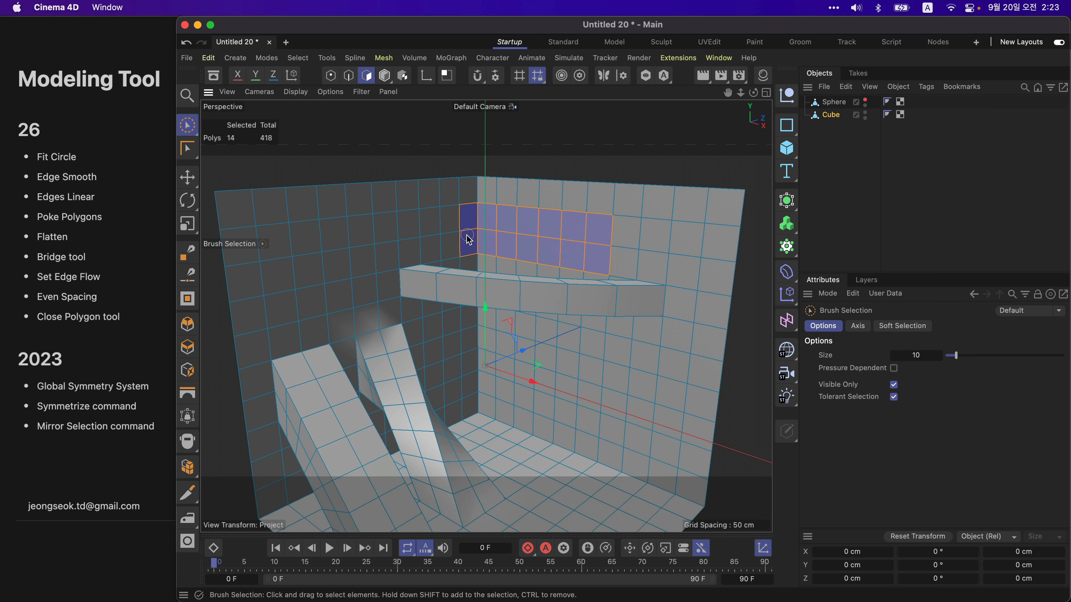
mouse_move(513, 262)
mouse_down()
mouse_move(552, 265)
mouse_move(486, 315)
mouse_up()
key(Delete)
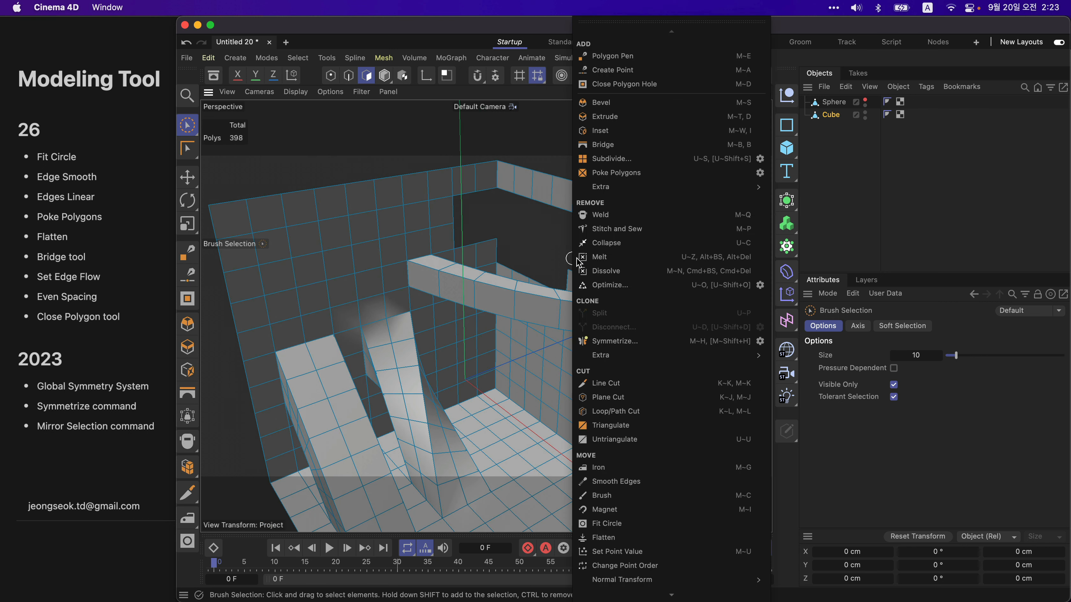
Step: Try closing the wall hole as an N-gon with Close Polygon Hole, and undo it
key(m)
click(699, 84)
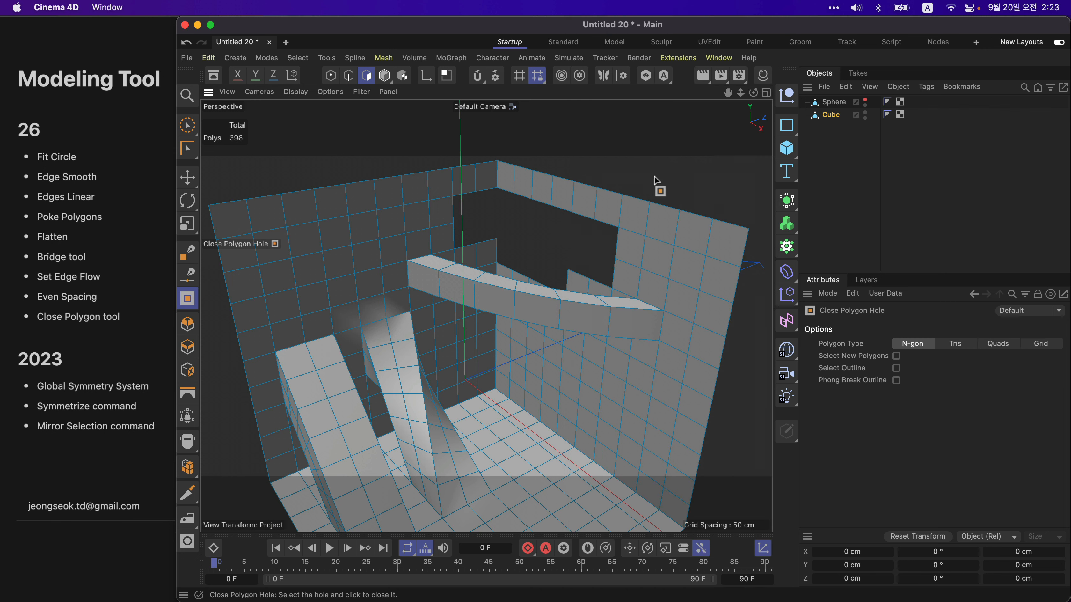
click(594, 259)
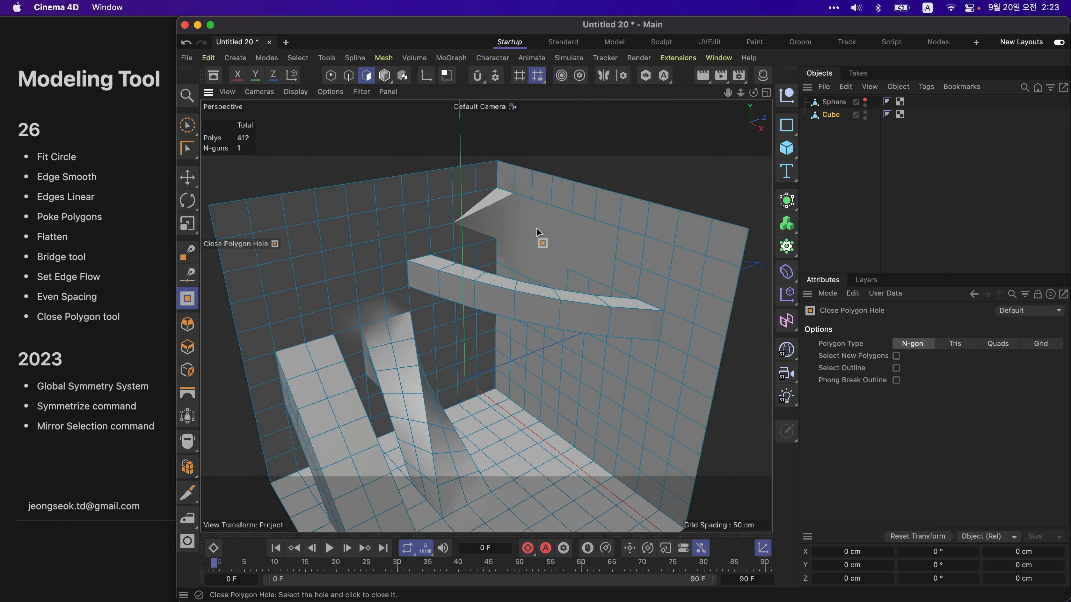
alt+drag(523, 229, 306, 220)
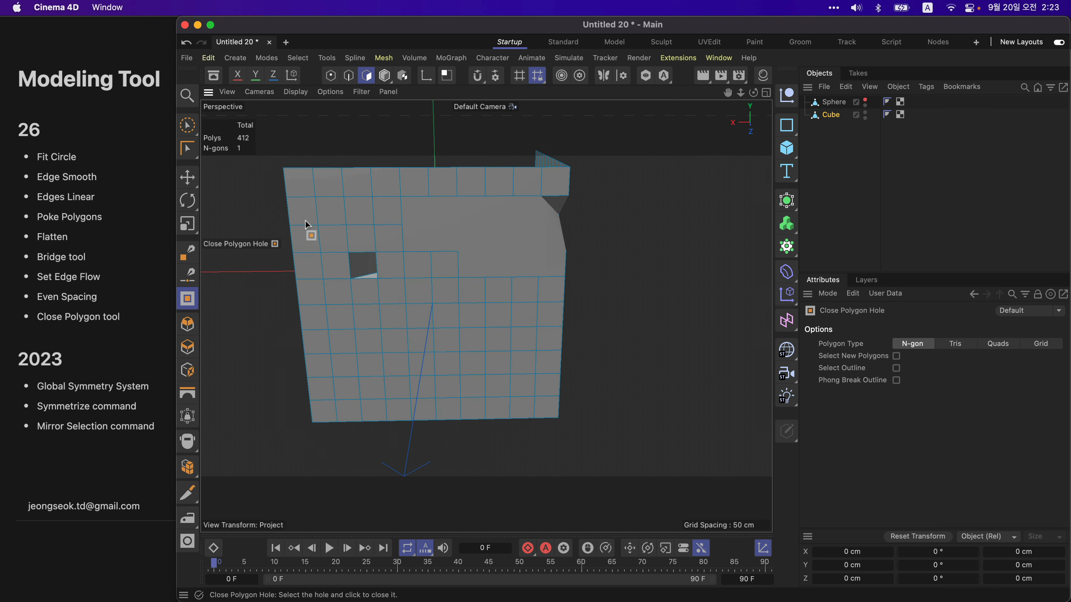
key(super+z)
Step: Try bridging the wall hole's edges in edge mode with Patch Mode enabled, and undo the bridge
alt+middle_drag(494, 237, 503, 293)
alt+drag(502, 293, 461, 260)
alt+right_drag(465, 261, 516, 249)
alt+drag(516, 248, 523, 363)
key(m)
key(b)
alt+drag(522, 362, 521, 406)
key(super+z)
click(349, 77)
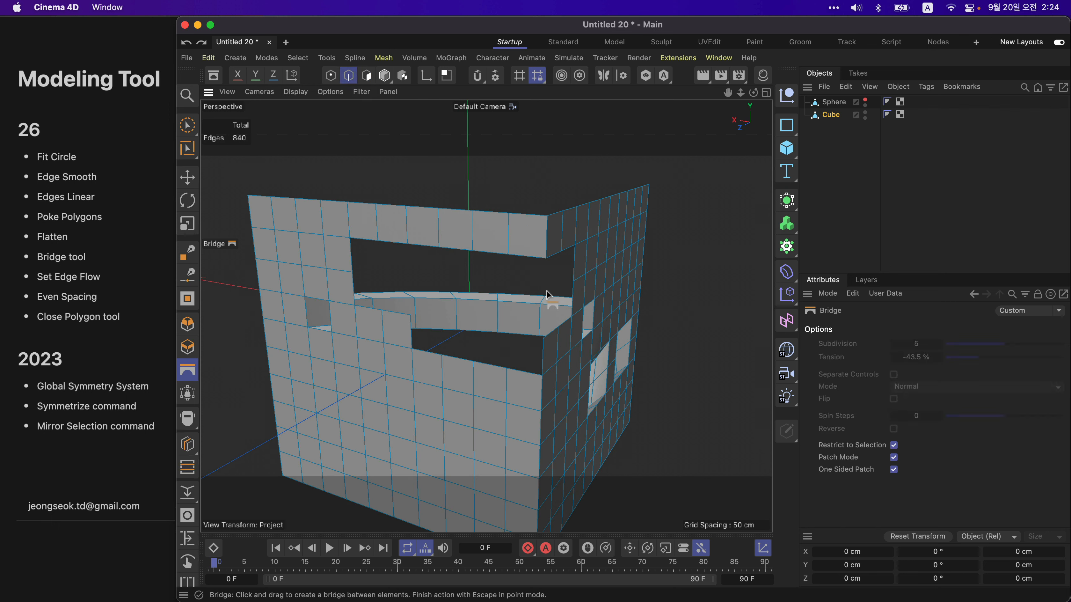
drag(524, 299, 521, 372)
alt+drag(520, 372, 558, 337)
key(super+z)
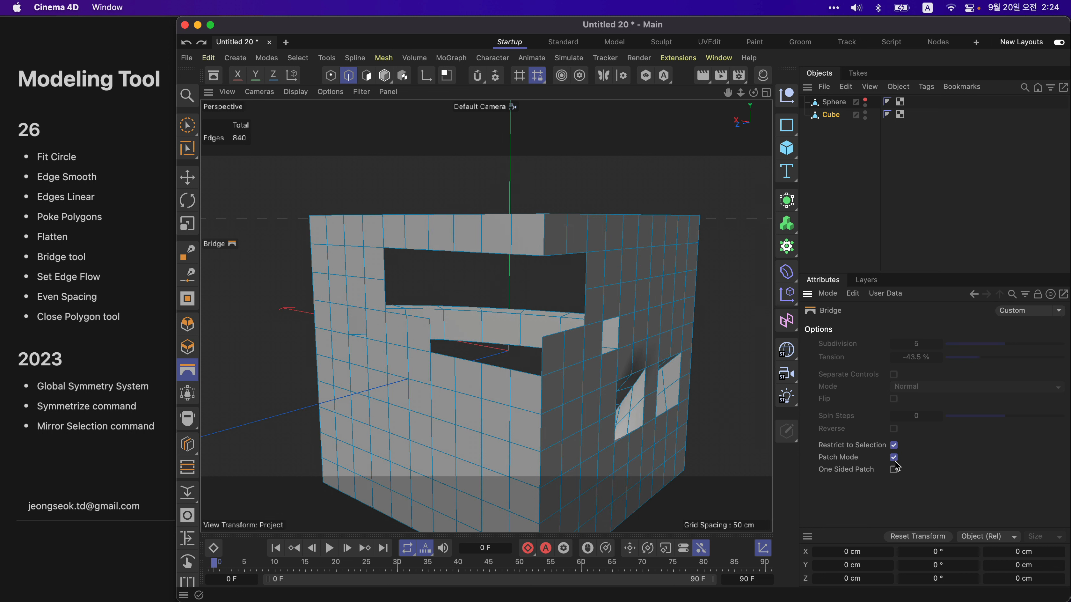
Step: Bridge the hole's edges at the wall corner with Patch Mode off, setting subdivision to 0 and tension to 0%
click(894, 458)
drag(554, 260, 672, 340)
right_click(941, 345)
right_click(940, 358)
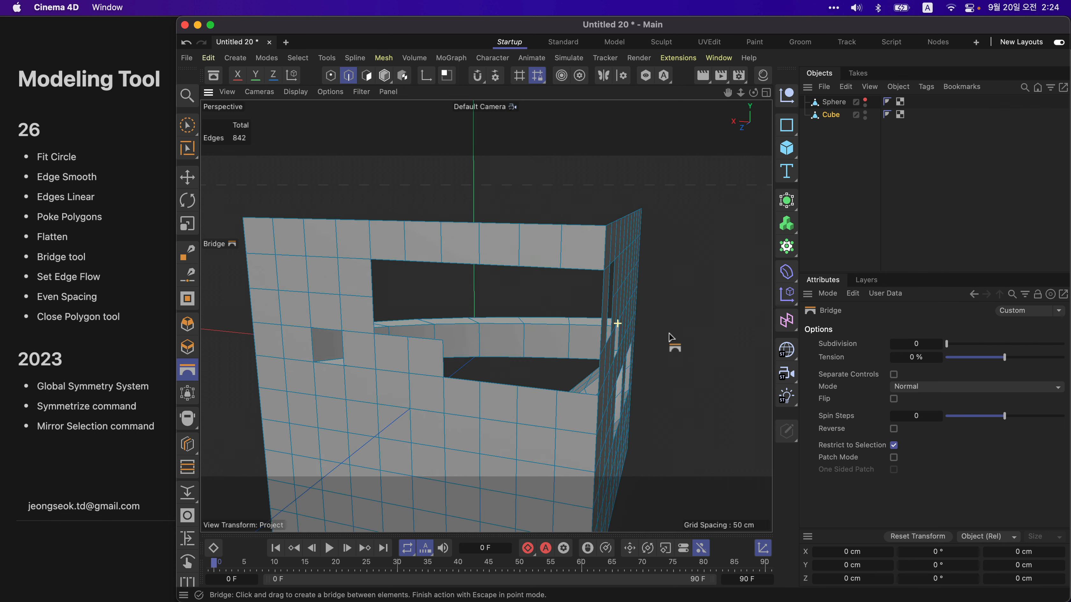
Step: Try closing the remaining wall holes as N-gons with Close Polygon Hole, and undo both the fill and the corner bridge
alt+drag(583, 331, 577, 318)
right_click(632, 186)
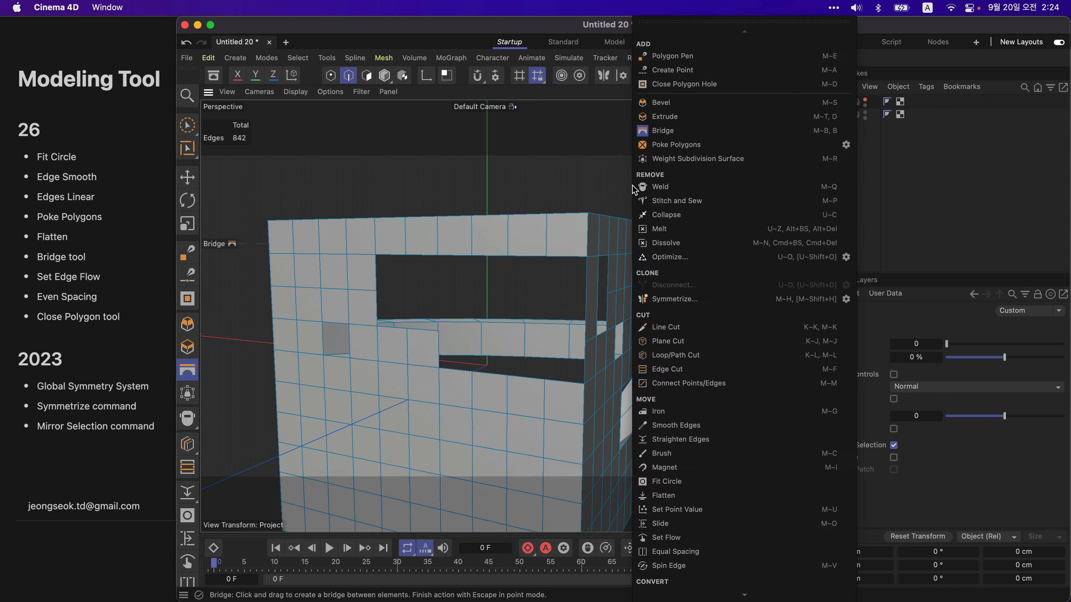
click(727, 88)
click(571, 254)
alt+drag(545, 281, 629, 276)
key(ctrl+z)
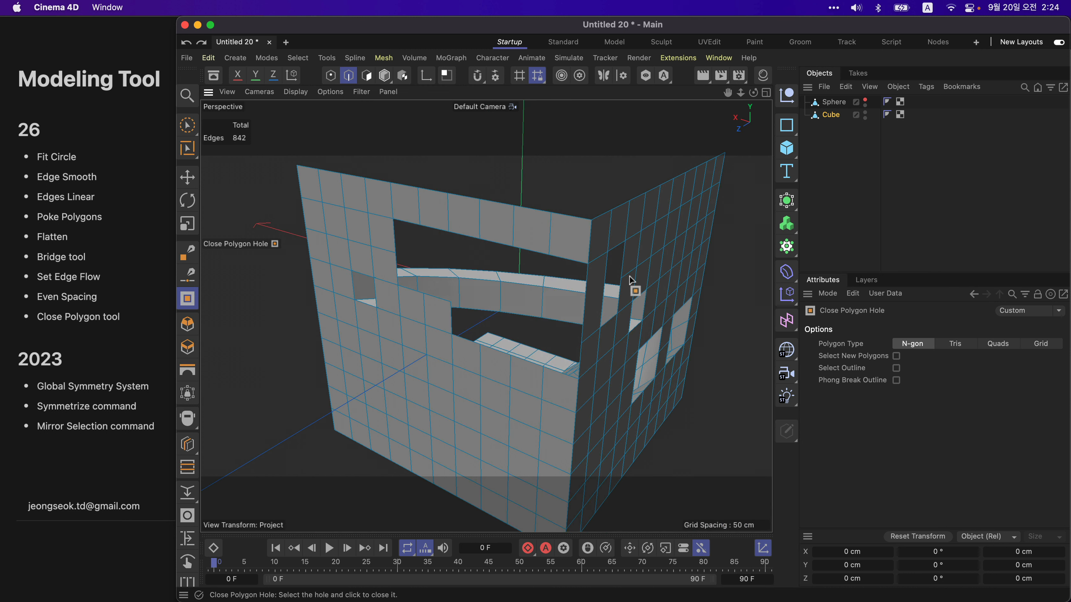
click(602, 297)
alt+drag(597, 249, 575, 176)
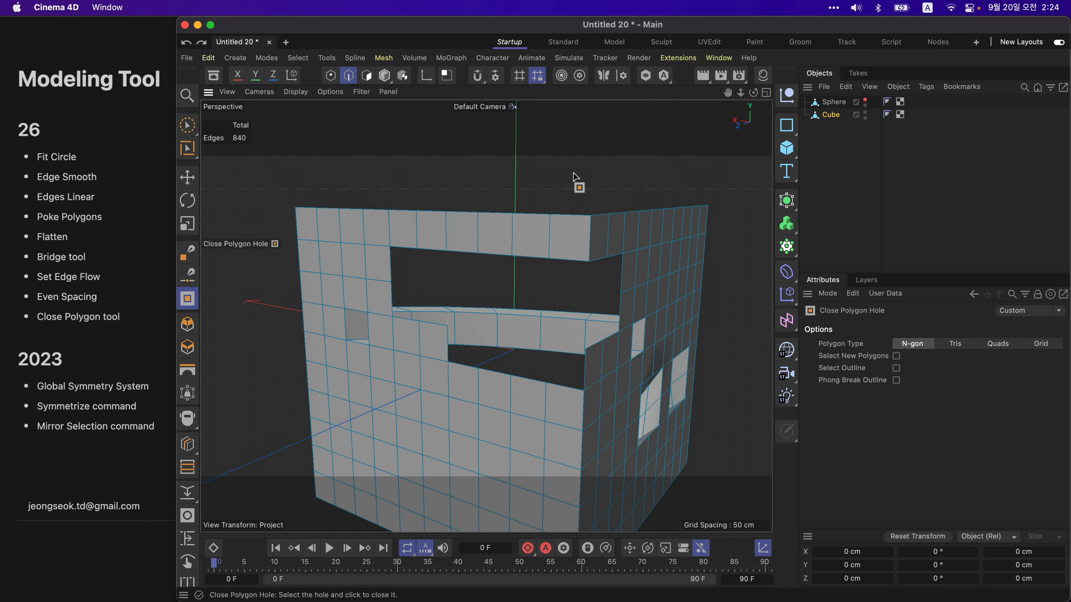
Step: Close the wall hole with Close Polygon Hole using the Grid polygon type, and undo the fill
right_click(610, 153)
click(664, 83)
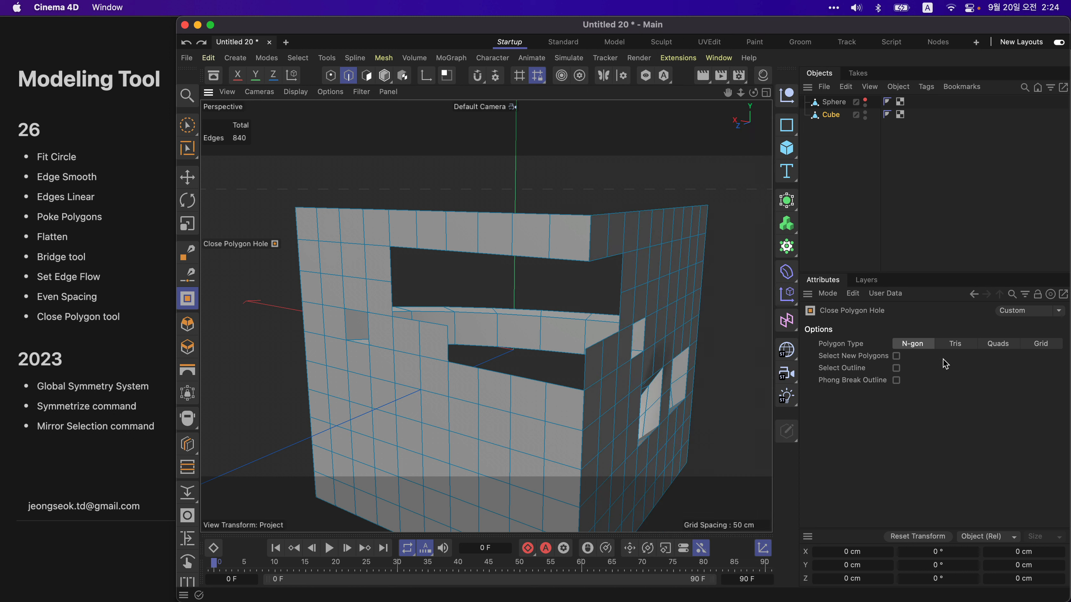
click(1041, 350)
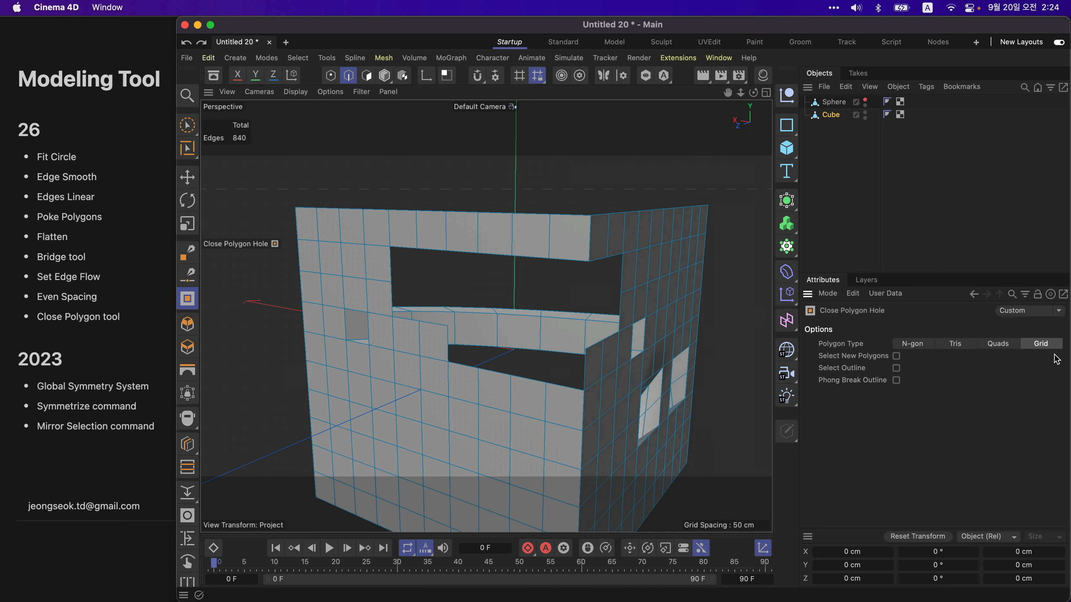
click(585, 266)
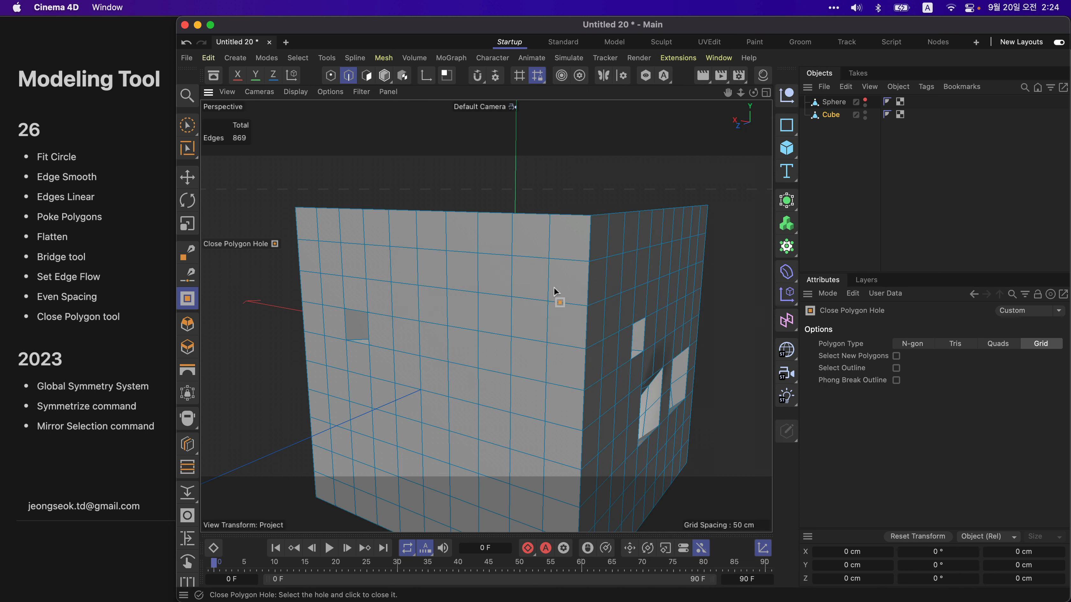
alt+drag(557, 297, 509, 257)
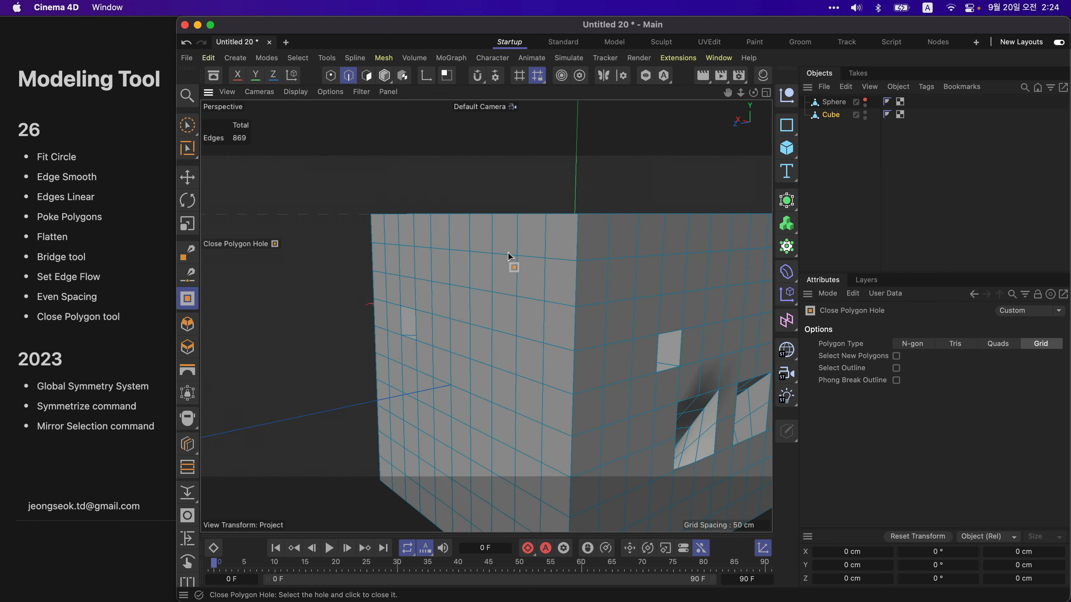
alt+drag(566, 291, 505, 394)
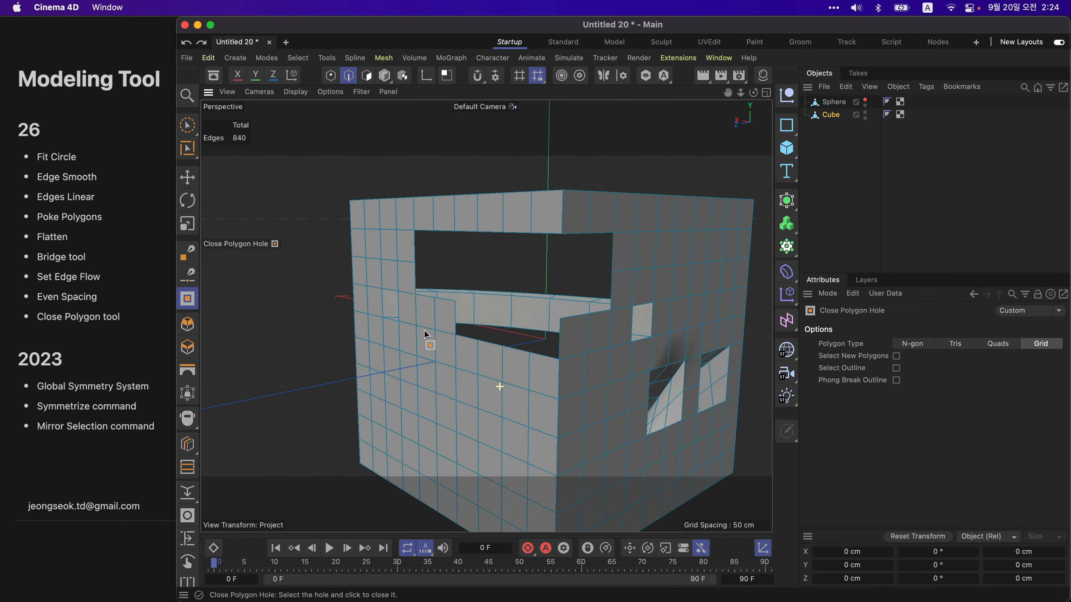
Step: Try closing the wall hole with the Tris polygon type, and undo the fill
click(591, 238)
alt+drag(591, 239, 632, 337)
click(969, 345)
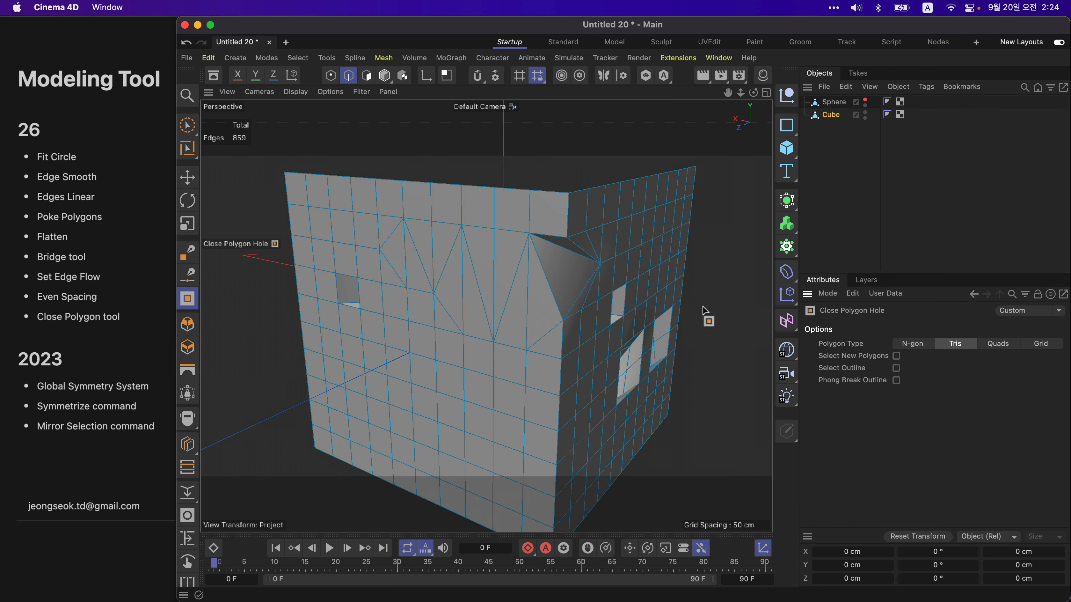
key(super+z)
click(556, 235)
alt+drag(614, 292, 804, 303)
key(super+z)
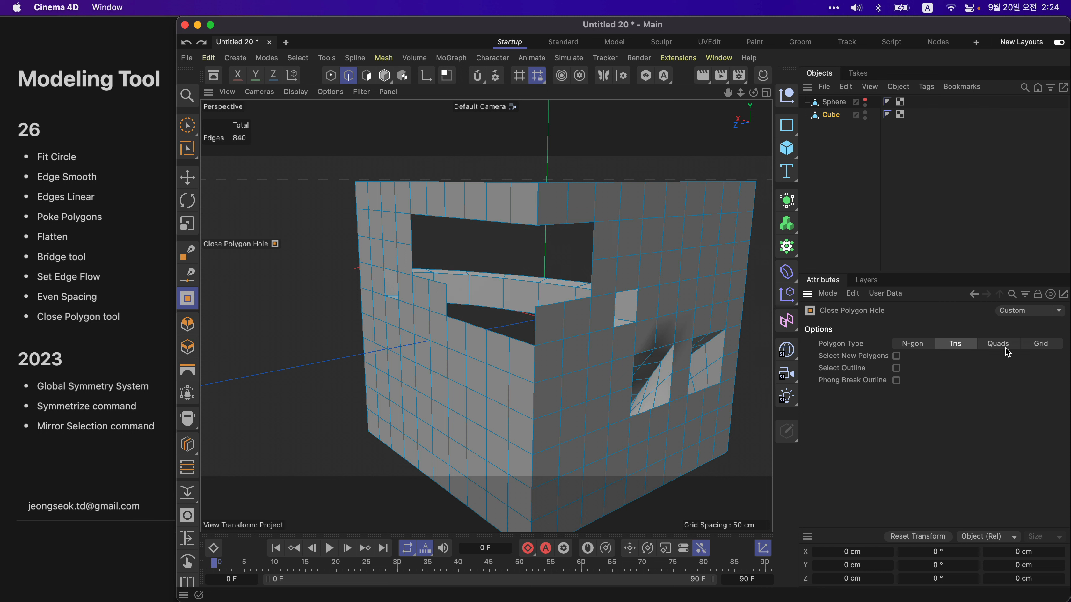
Step: Close the wall hole around the cube's corner using the Grid polygon type
click(998, 343)
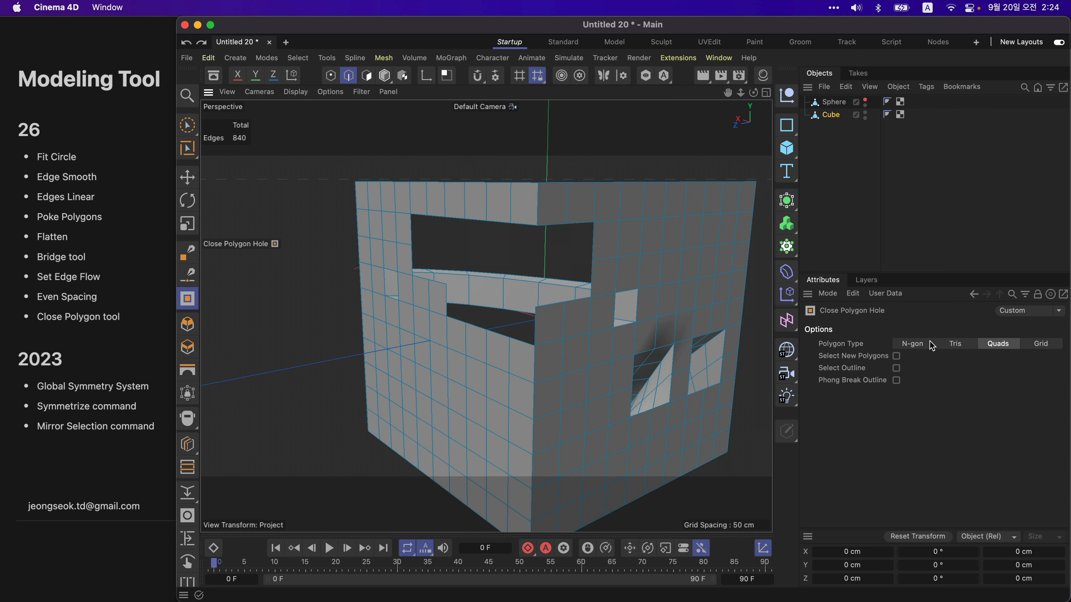
click(1041, 343)
click(535, 225)
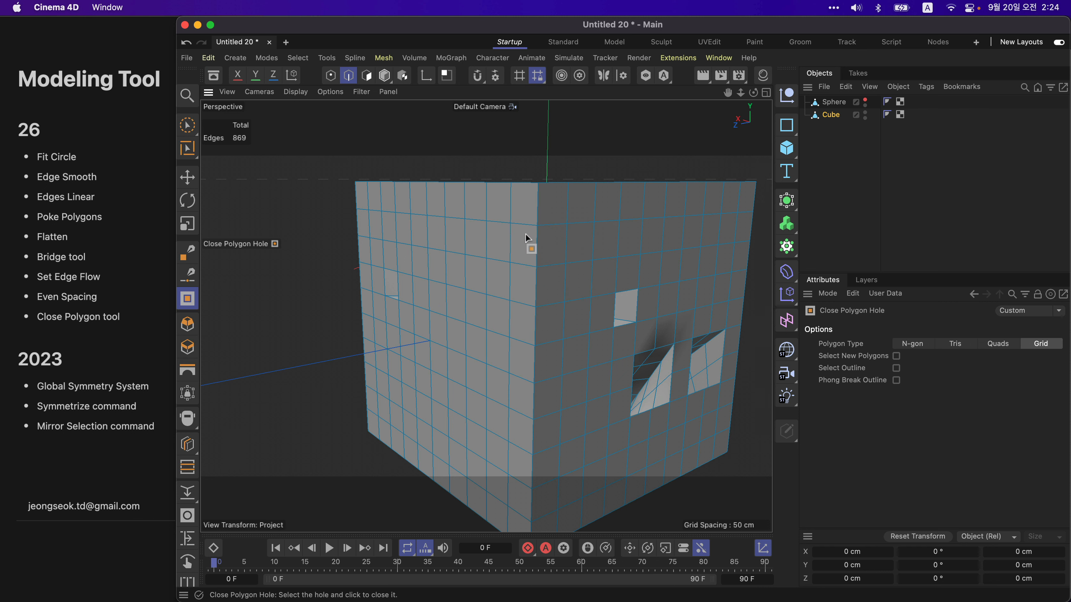
alt+drag(530, 239, 530, 299)
Step: Open the human.c4d scene from the Asset Browser and close the browser
click(214, 74)
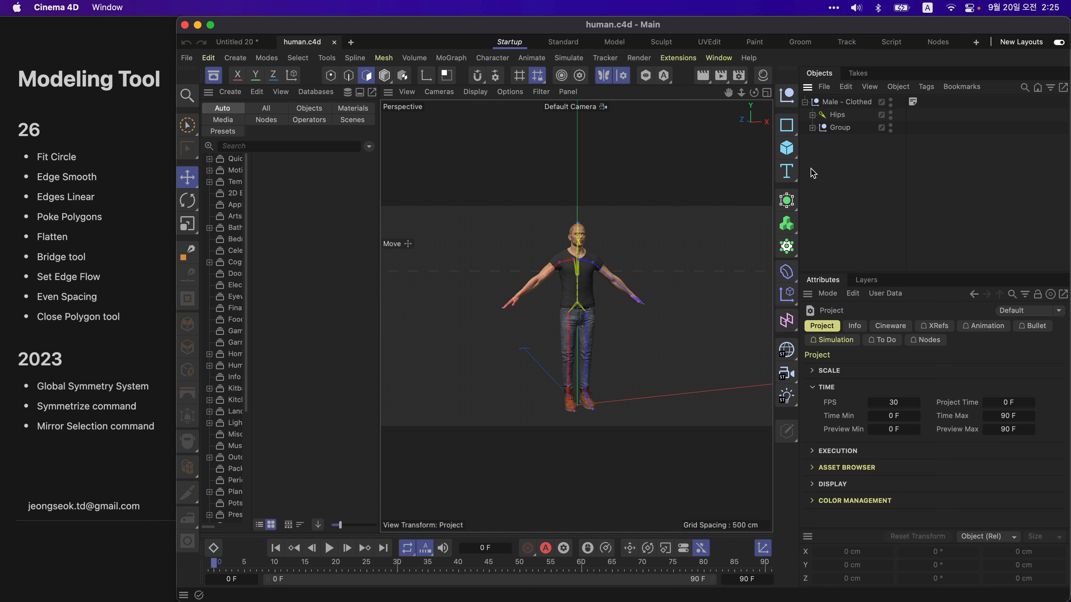
alt+right_drag(585, 261, 645, 261)
alt+middle_drag(551, 252, 562, 250)
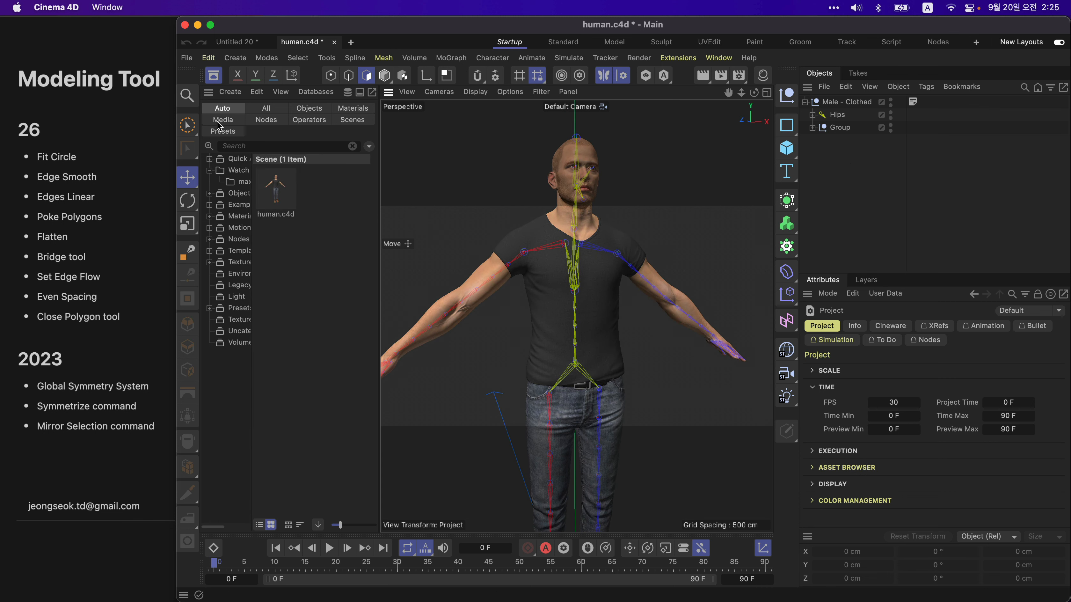
click(213, 77)
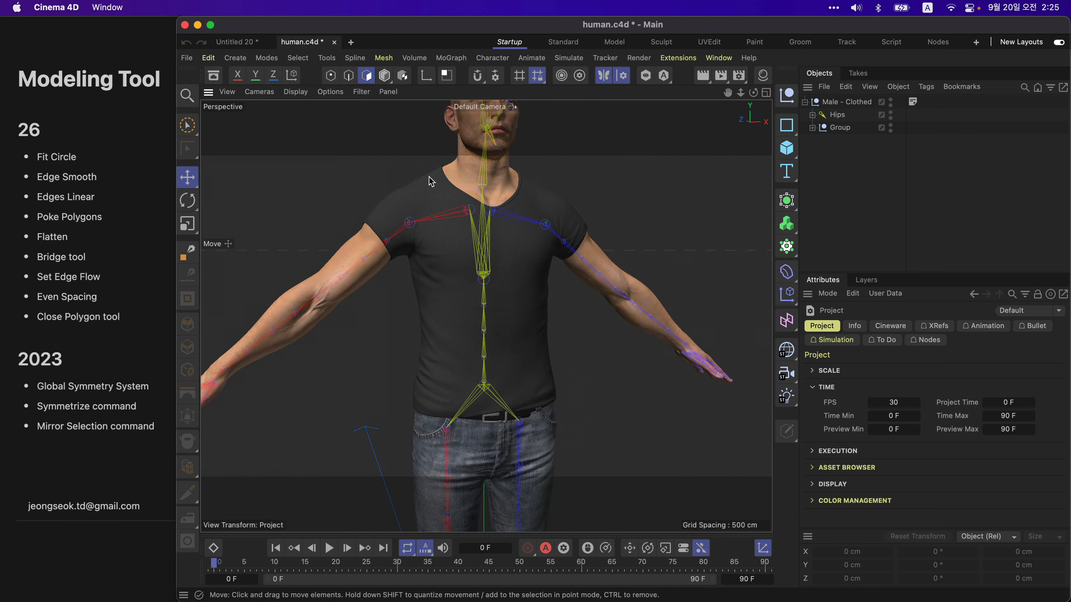
Step: Expand the Group under Male - Clothed and select its Shirt object
click(812, 127)
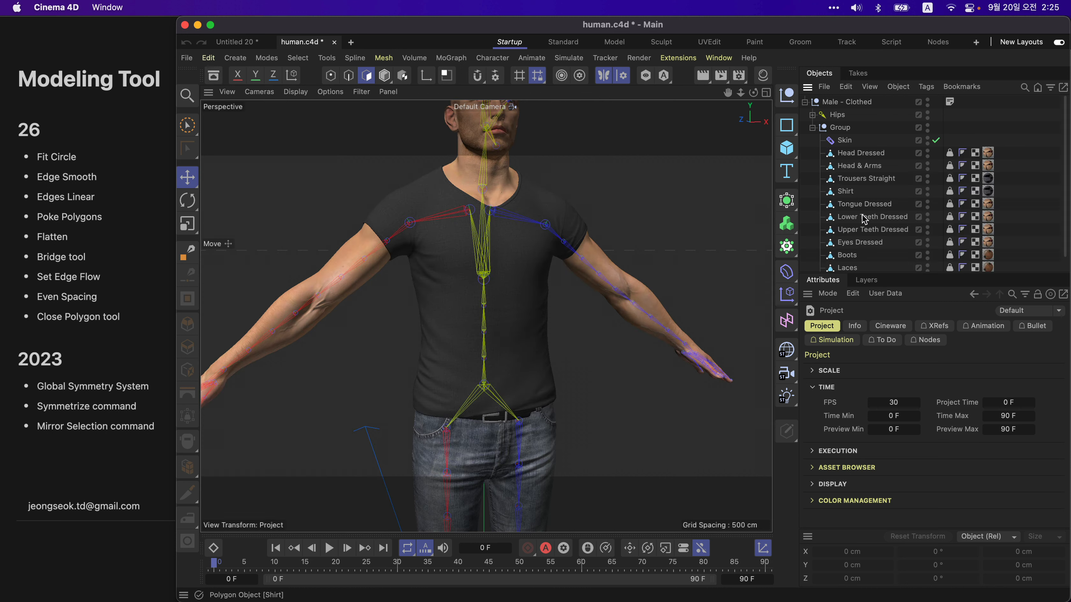
click(872, 153)
click(872, 165)
click(872, 179)
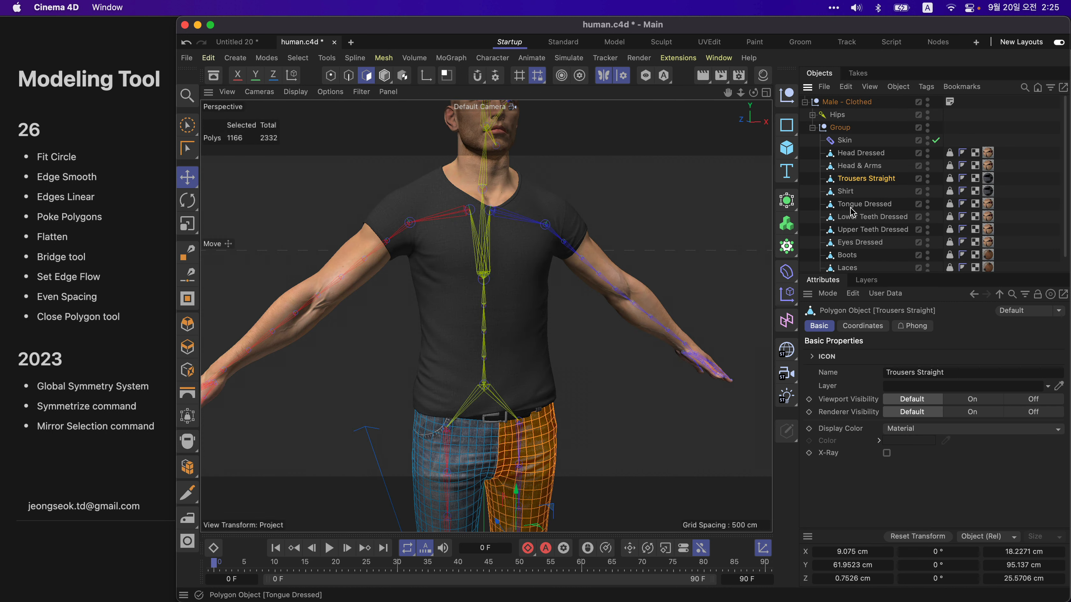
click(848, 194)
click(850, 206)
click(847, 194)
Step: Brush-select a zigzag strip of polygons across the front of the shirt and delete it
alt+drag(517, 247, 532, 246)
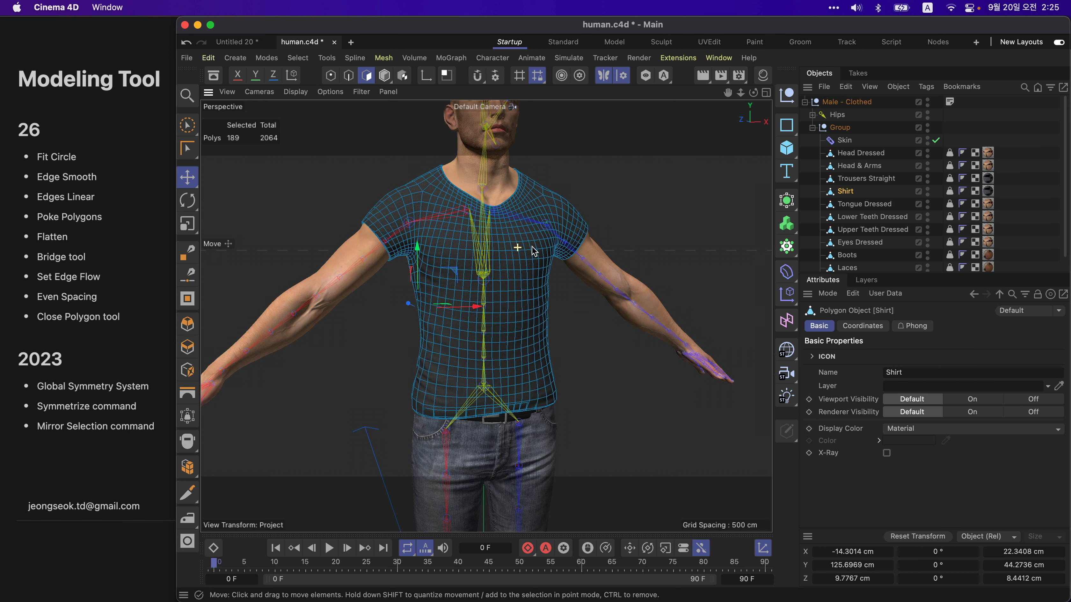
scroll(534, 251, up, 5)
key(9)
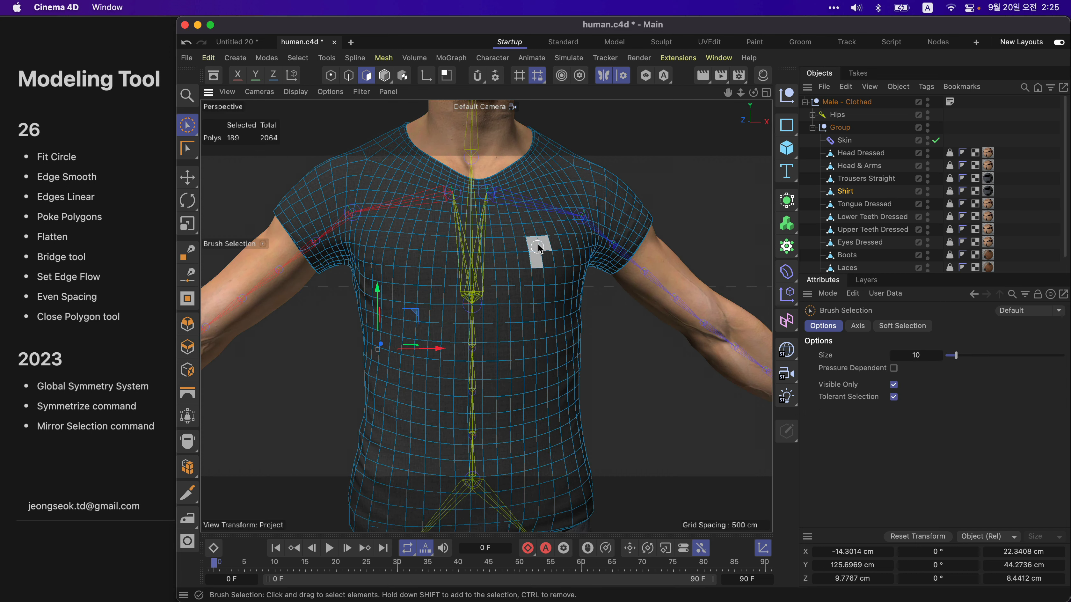
mouse_move(543, 238)
mouse_down()
mouse_move(518, 354)
mouse_move(407, 480)
mouse_up()
key(Delete)
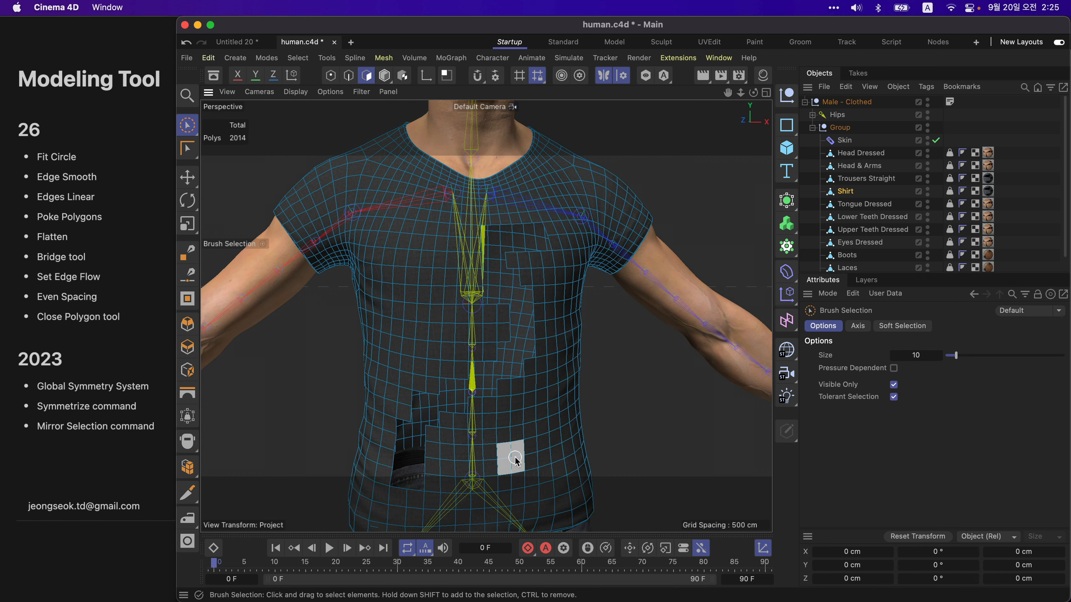
Step: Isolate the Shirt object in the viewport
alt+drag(509, 454, 742, 207)
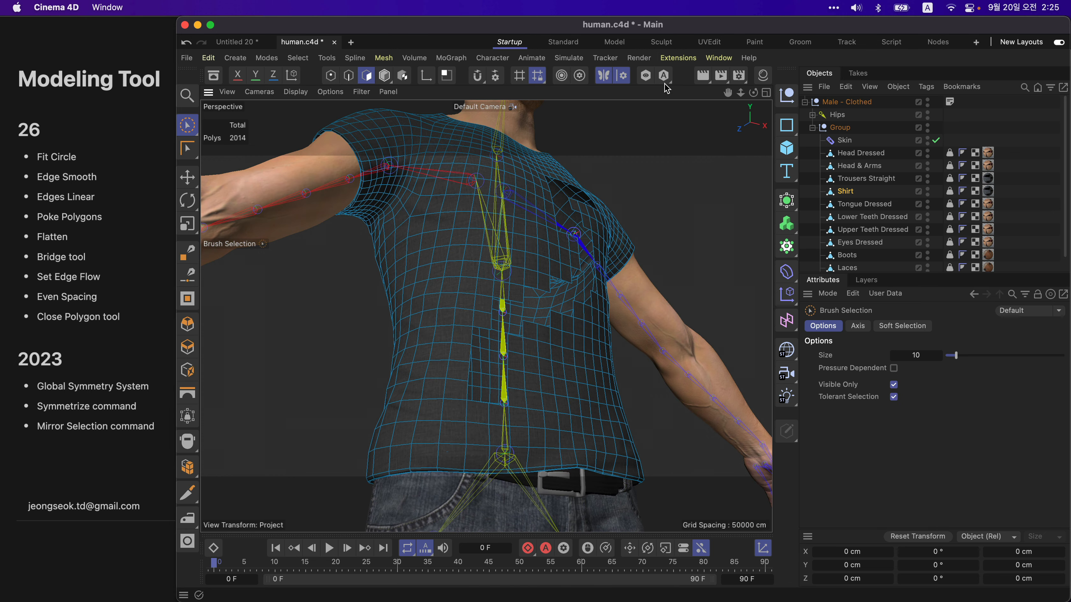
click(645, 75)
alt+drag(615, 210, 644, 185)
Step: Close the zigzag hole in the shirt's front with Close Polygon Hole using the Grid polygon type
key(m)
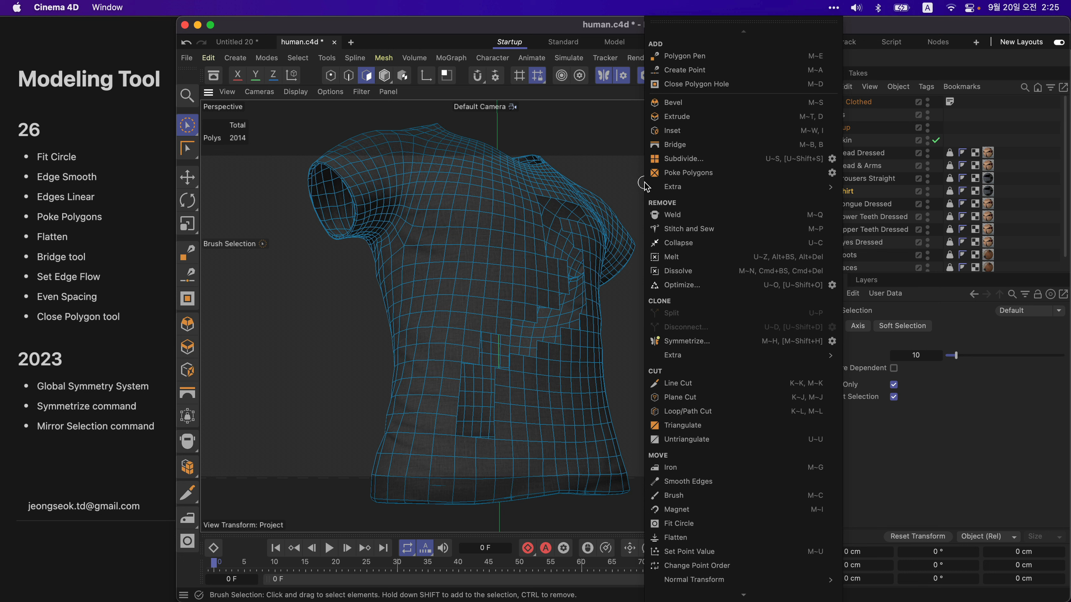
click(727, 83)
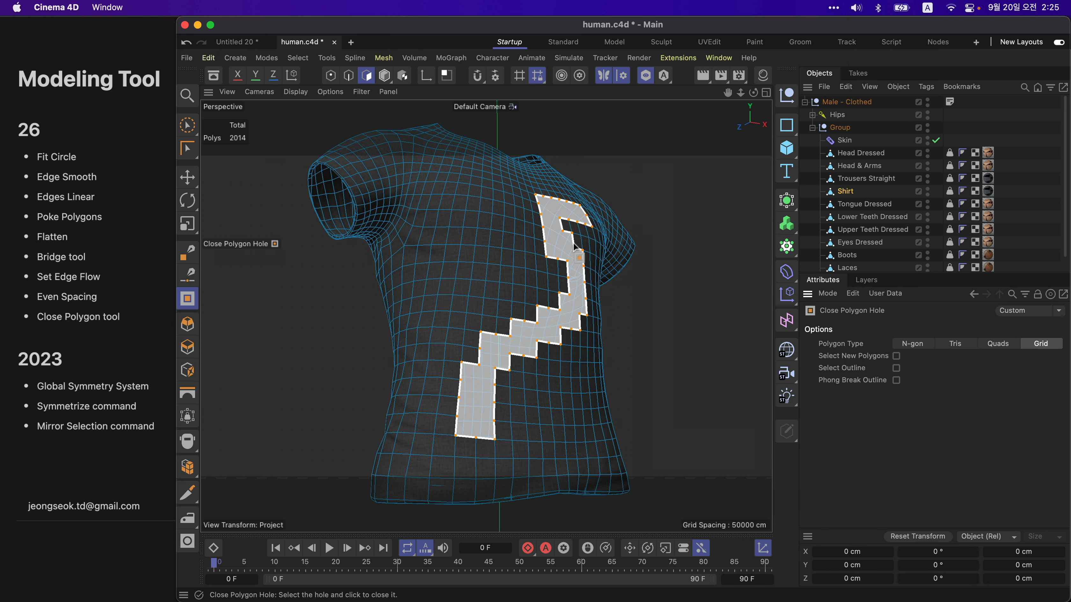
click(594, 294)
alt+drag(598, 303, 540, 455)
mouse_move(536, 333)
alt+mouse_down()
mouse_move(547, 362)
mouse_move(547, 350)
alt+mouse_up()
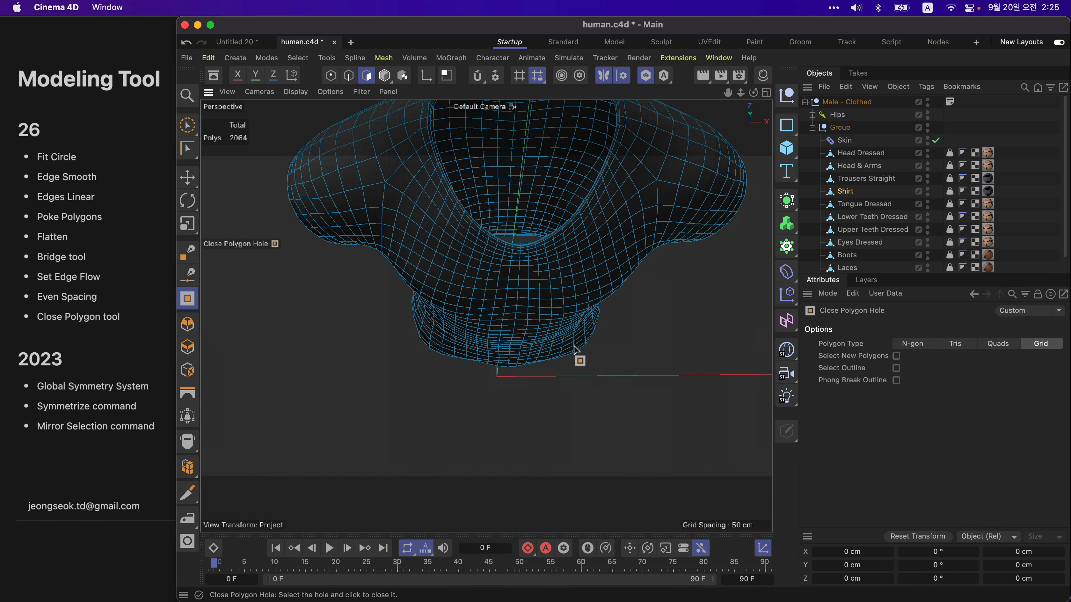
Step: Brush-select a V-shaped strip of polygons across the shirt's chest and delete it
key(9)
mouse_move(585, 280)
mouse_down()
mouse_move(454, 295)
mouse_move(437, 239)
mouse_move(449, 233)
mouse_up()
key(BackSpace)
Step: Try closing the V-shaped chest hole with the Grid polygon type, and undo the fill
key(m)
key(d)
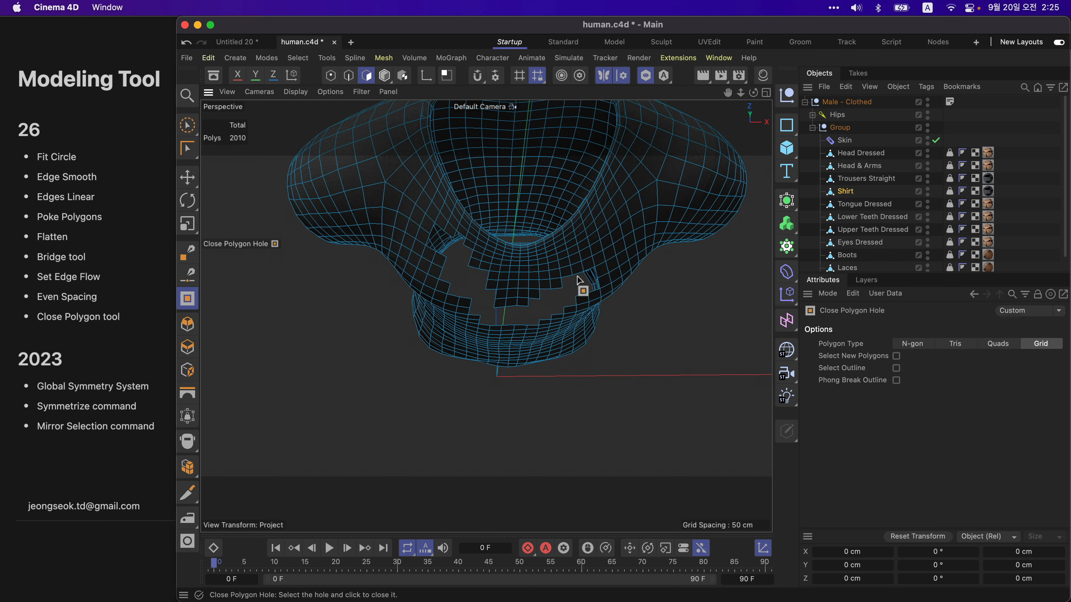
click(577, 279)
alt+drag(577, 280, 560, 295)
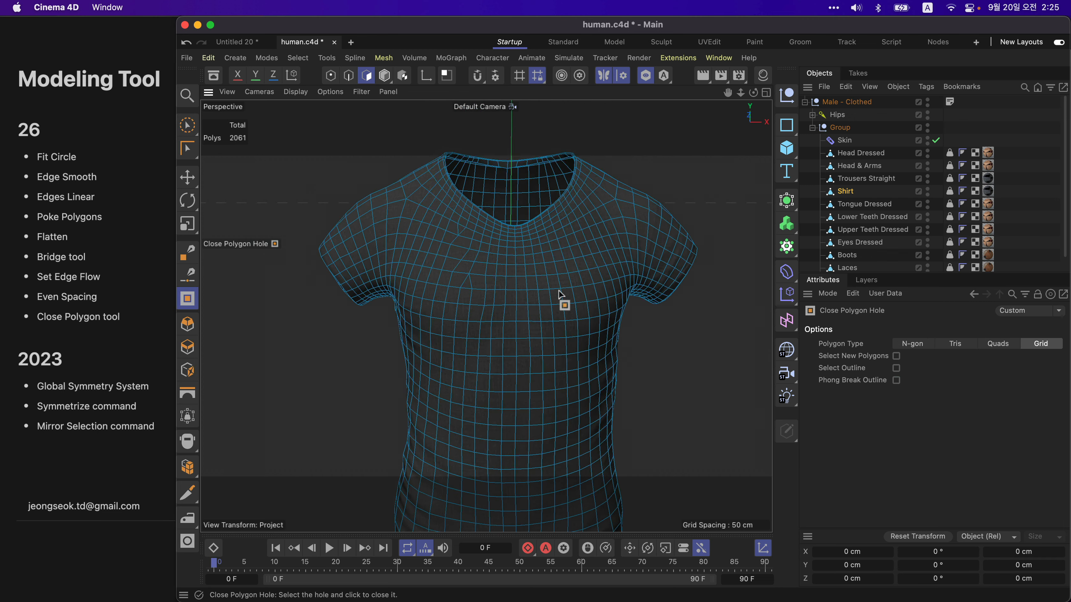
scroll(559, 293, up, 5)
key(super+z)
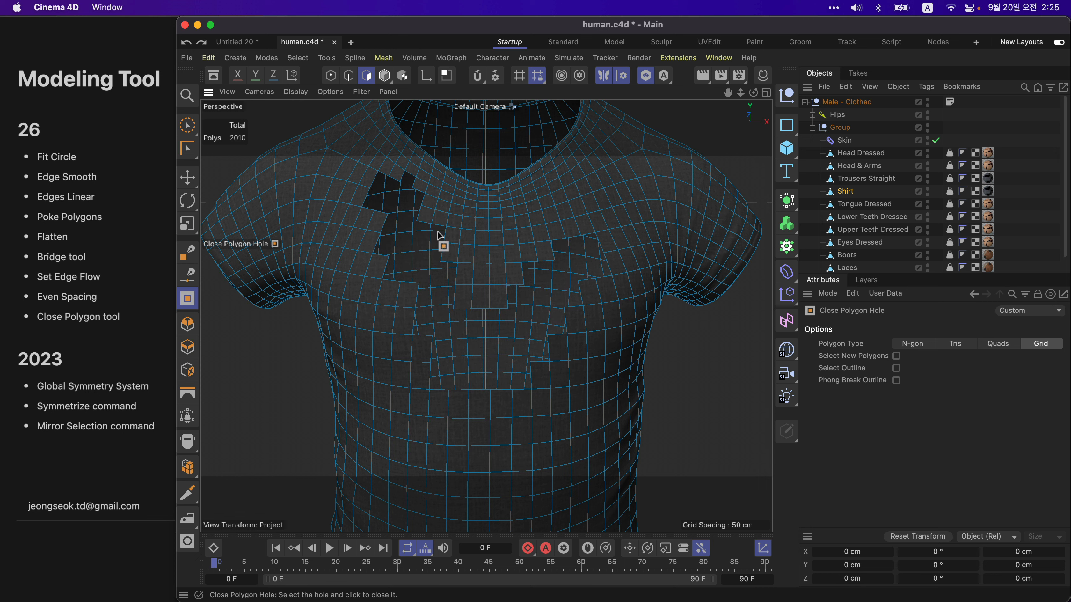
Step: Fill the V-shaped chest hole again with Grid polygons, inspect the topology from several angles, and undo the fill
click(438, 235)
alt+drag(439, 235, 411, 257)
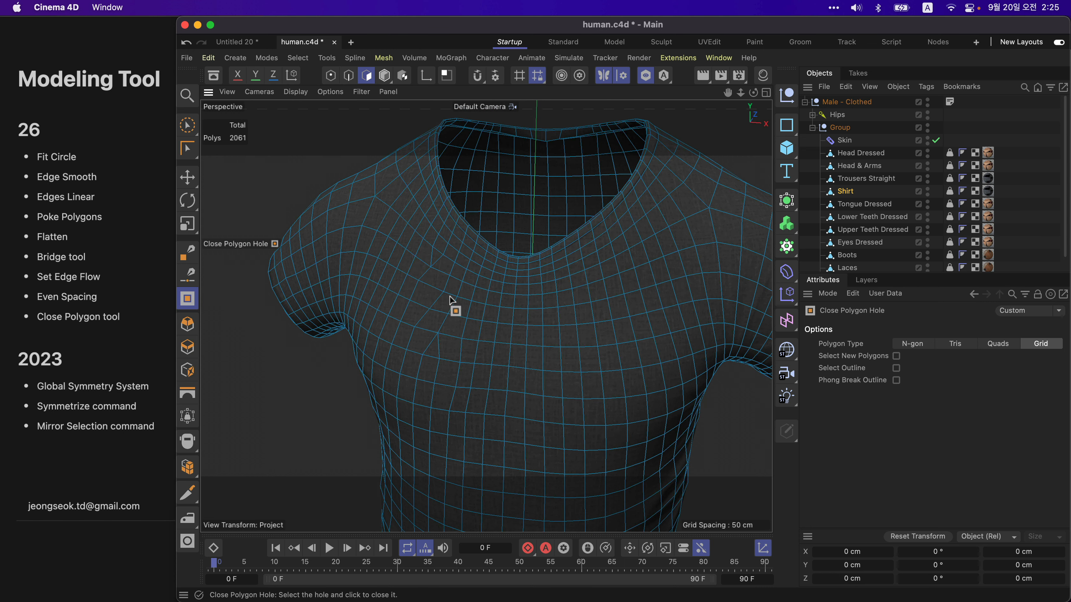
alt+drag(450, 297, 497, 345)
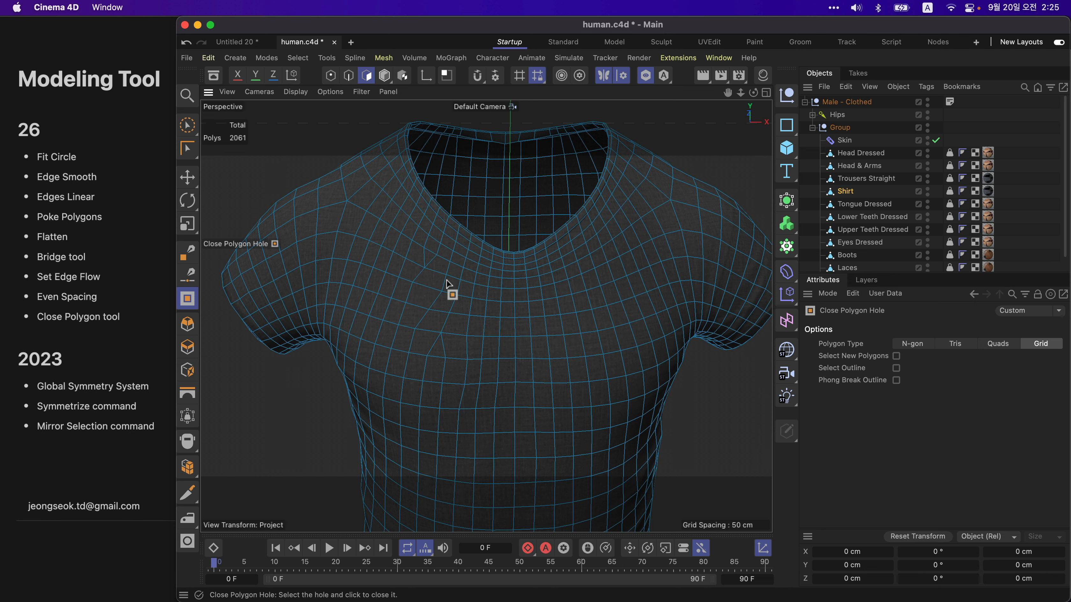
alt+drag(450, 292, 538, 373)
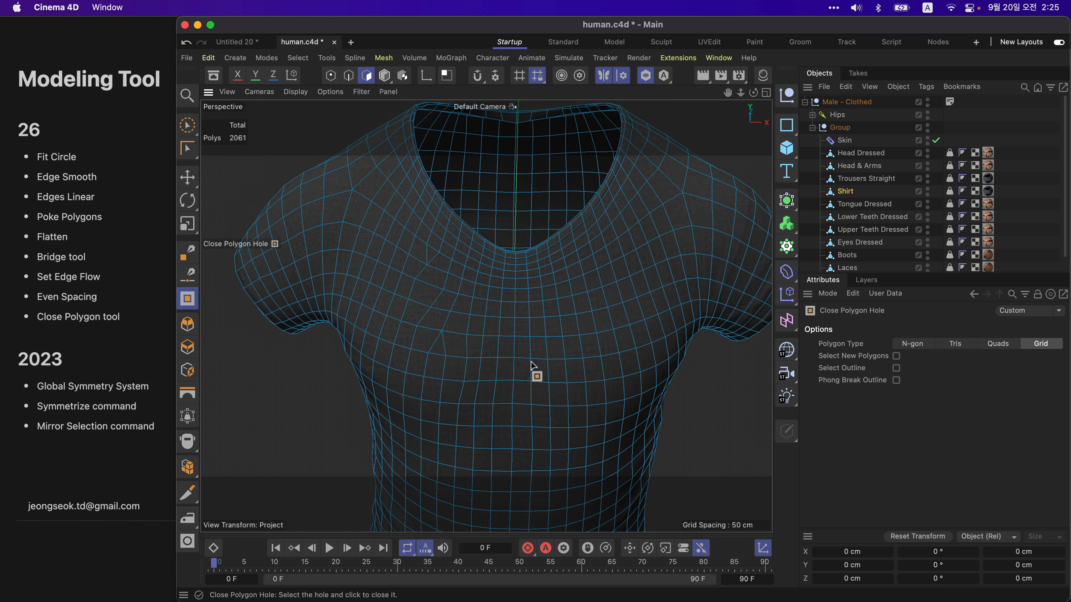
key(super+z)
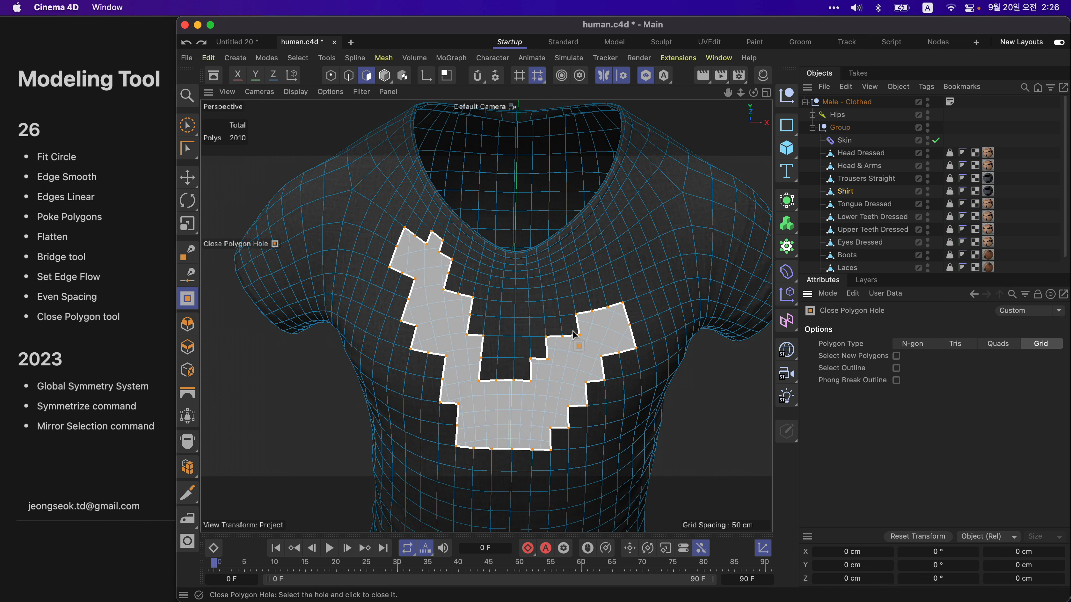
Step: Repeat the Grid fill of the chest hole, examine the rebuilt mesh around the whole shirt, and undo it
click(543, 359)
alt+drag(509, 425, 439, 252)
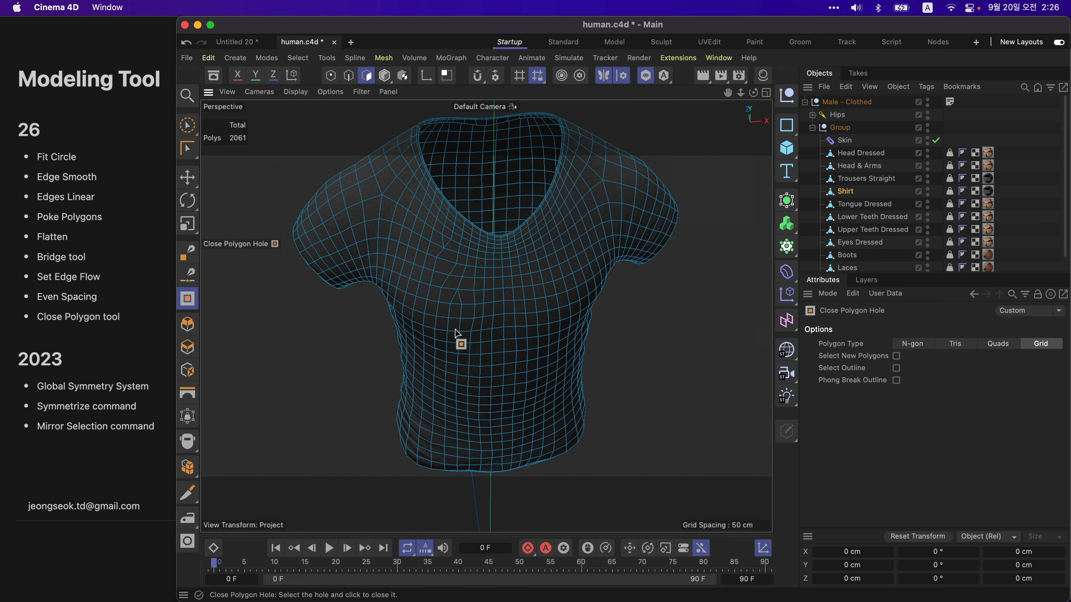
alt+middle_drag(550, 292, 556, 341)
alt+drag(550, 337, 532, 294)
alt+middle_drag(538, 360, 539, 337)
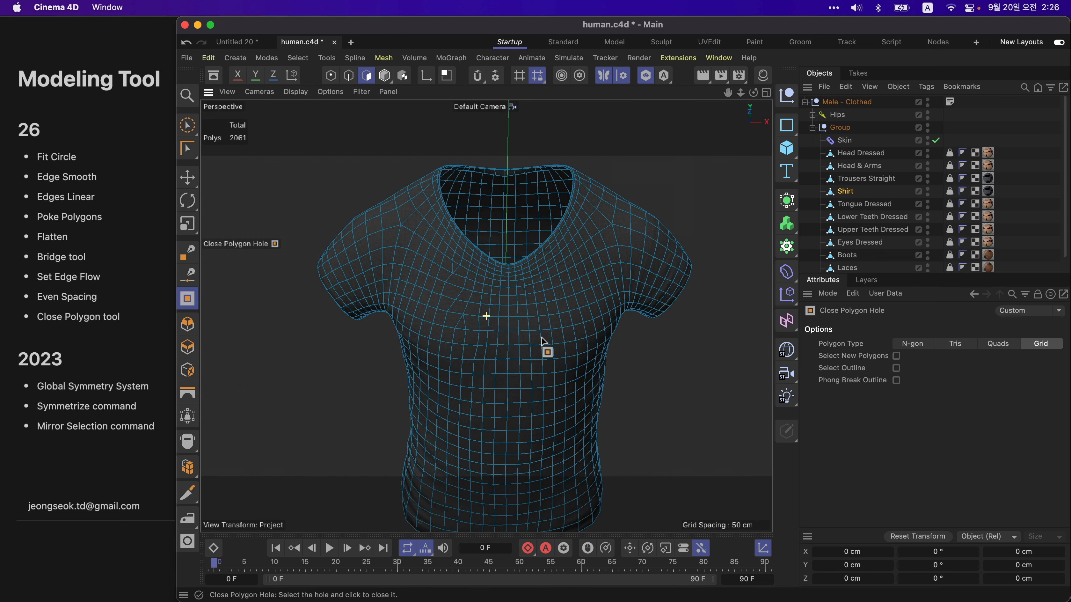
alt+right_drag(540, 339, 548, 337)
alt+drag(548, 337, 590, 306)
key(super+z)
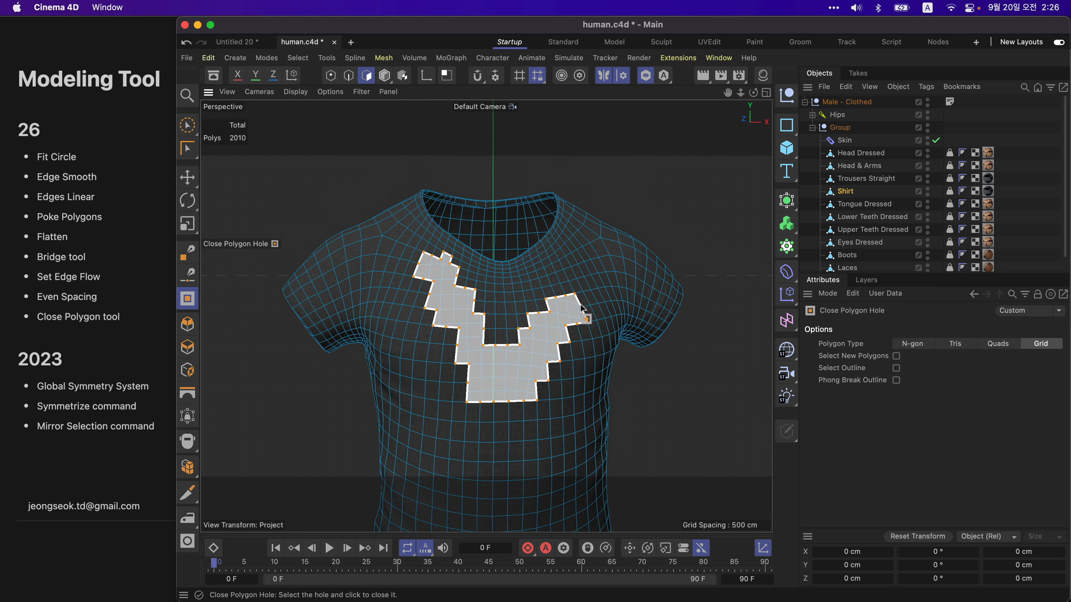
Step: Display the shirt's joint weights with the Weight Tool and examine them around the open chest hole
click(950, 193)
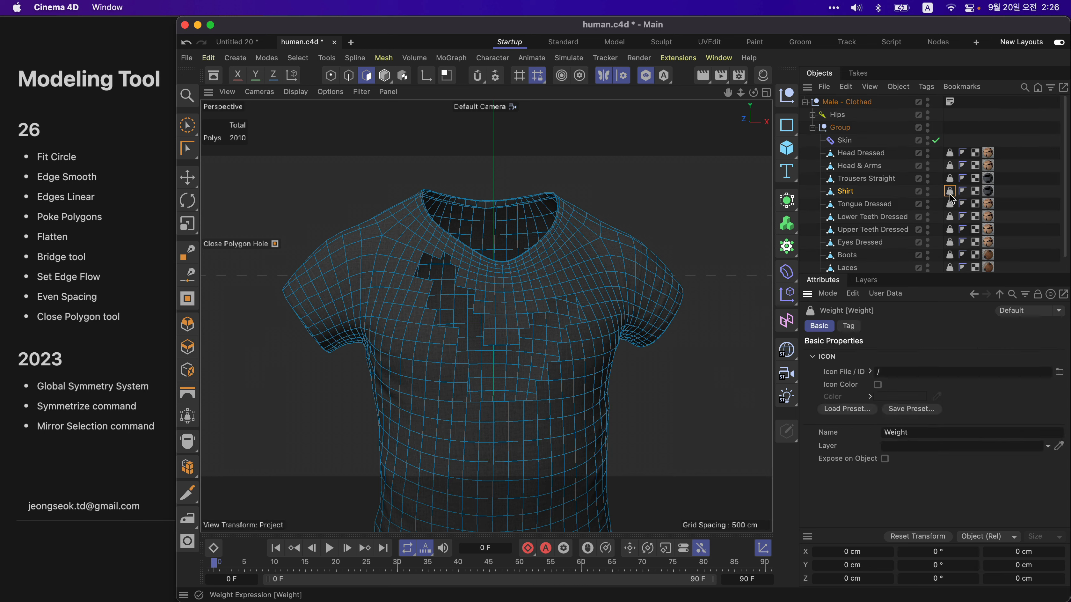
double_click(950, 195)
alt+drag(626, 256, 571, 254)
scroll(611, 269, up, 3)
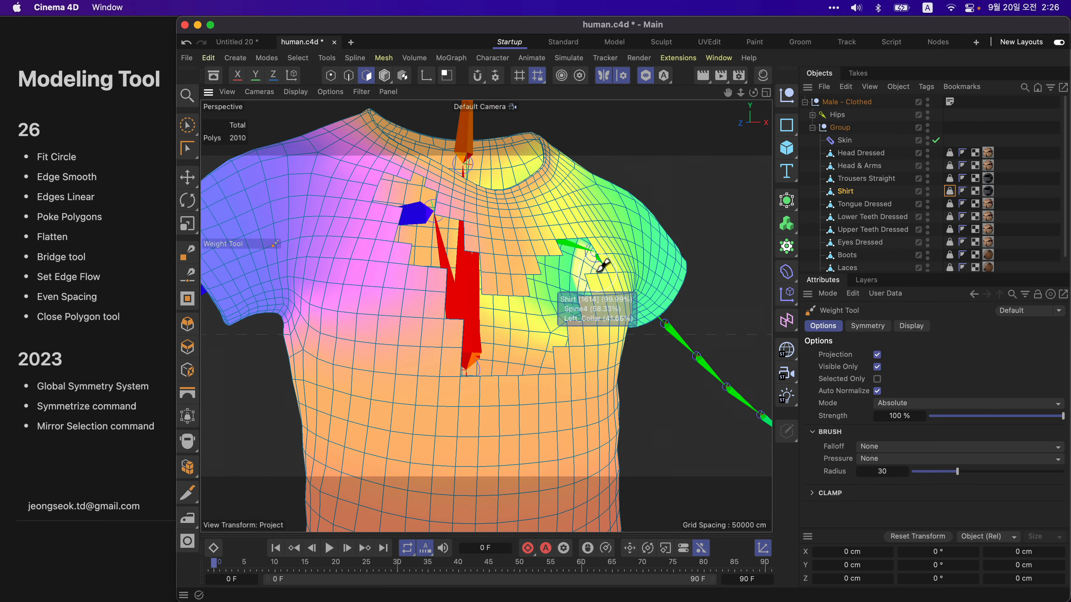
Step: Close the V-shaped hole in the shirt's chest with Close Polygon Hole in Grid type
right_click(736, 220)
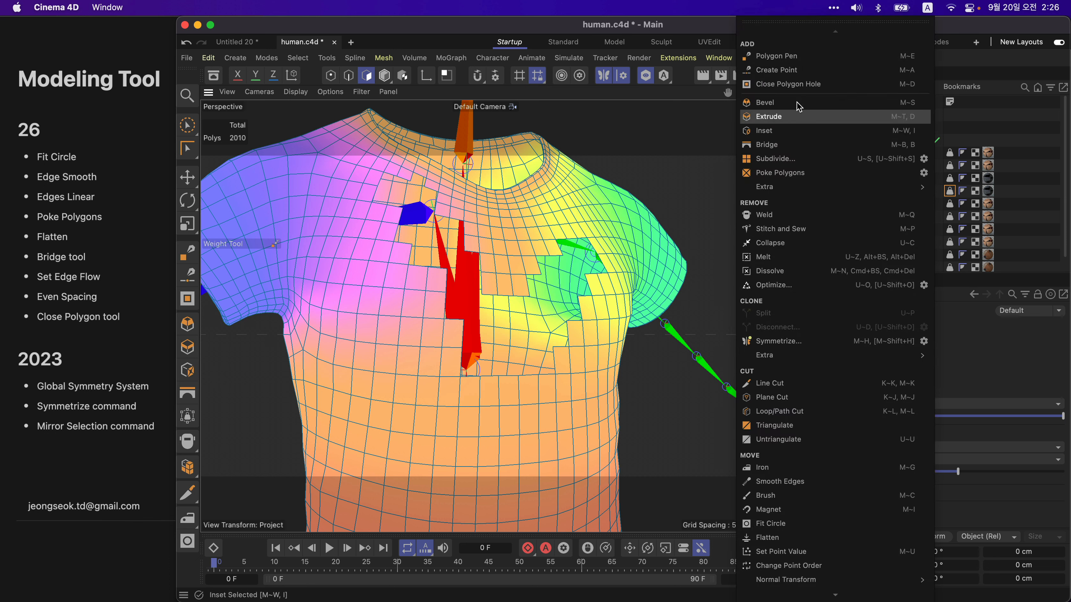
click(792, 84)
click(590, 242)
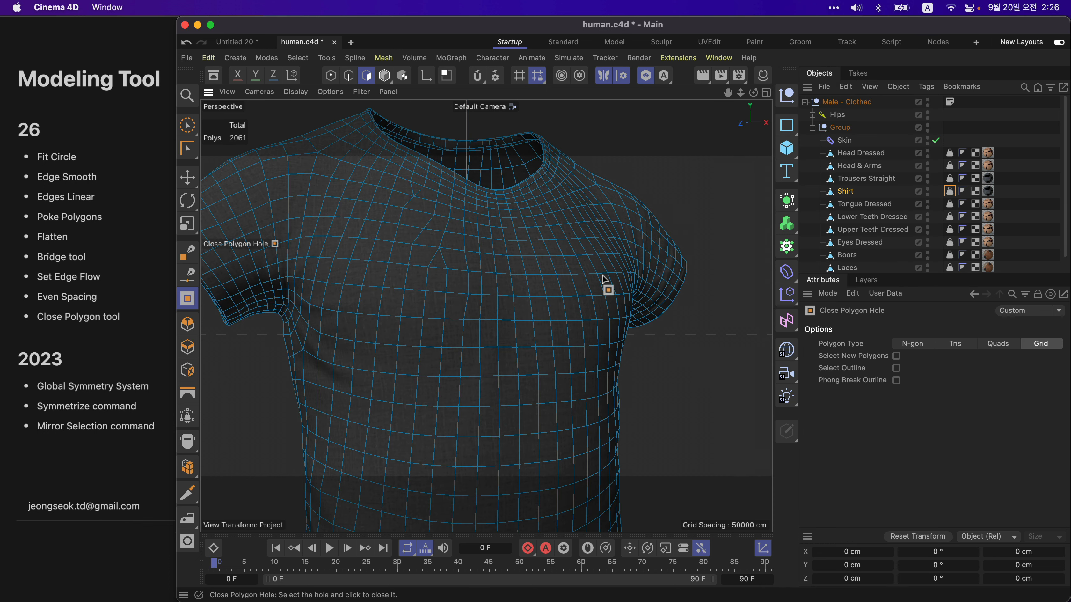
Step: Display the joint weights on the filled chest area of the shirt, and return to the Move tool
double_click(949, 192)
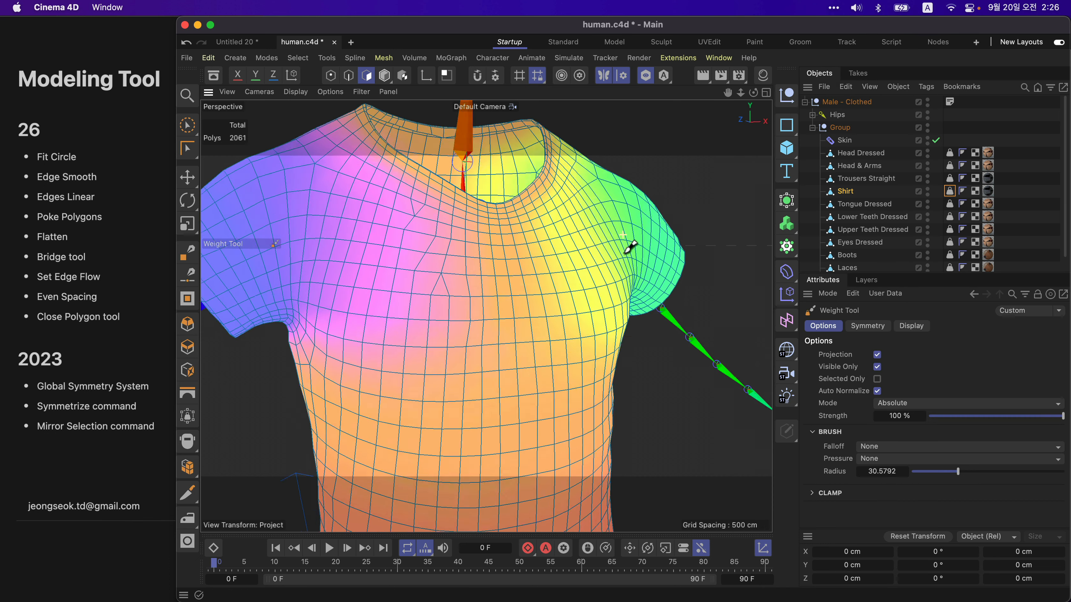
key(e)
click(472, 358)
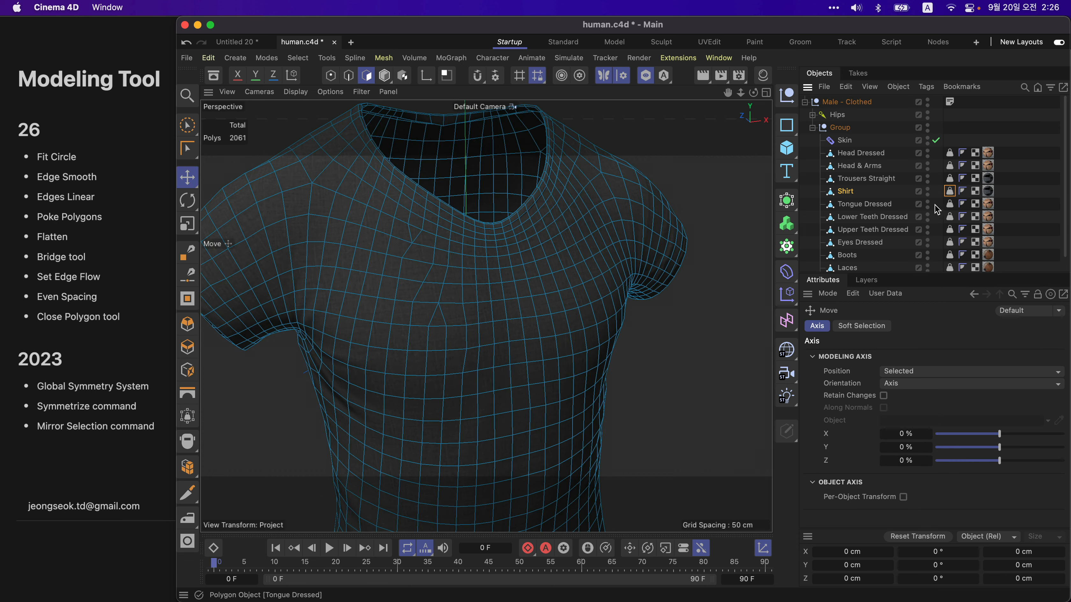
double_click(949, 192)
key(e)
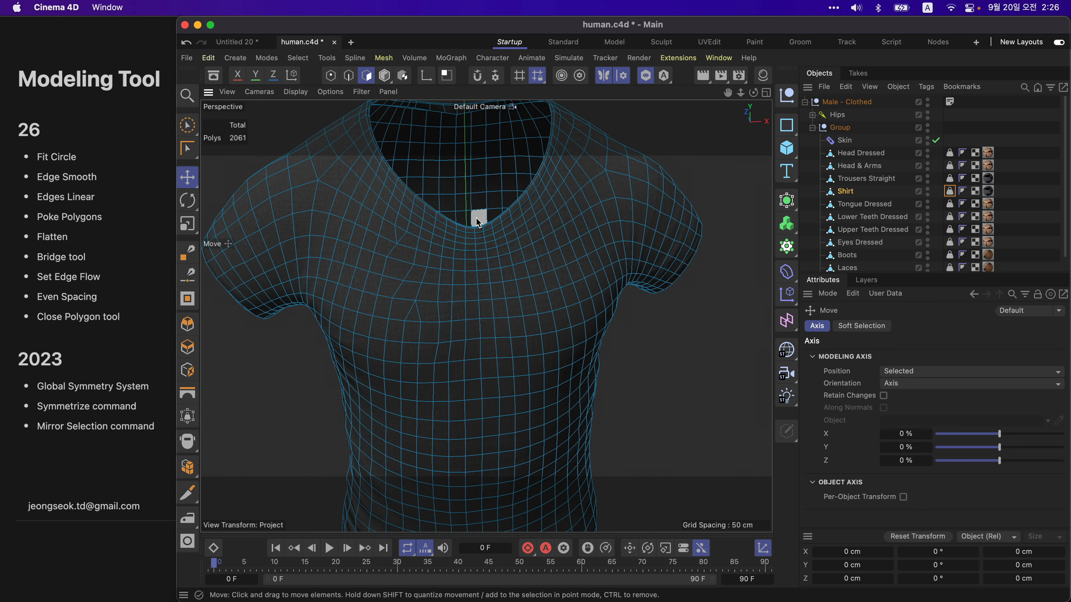
Step: Turn off the shirt's isolation and expand the Hips joint hierarchy to select the Spine2 joint
click(645, 75)
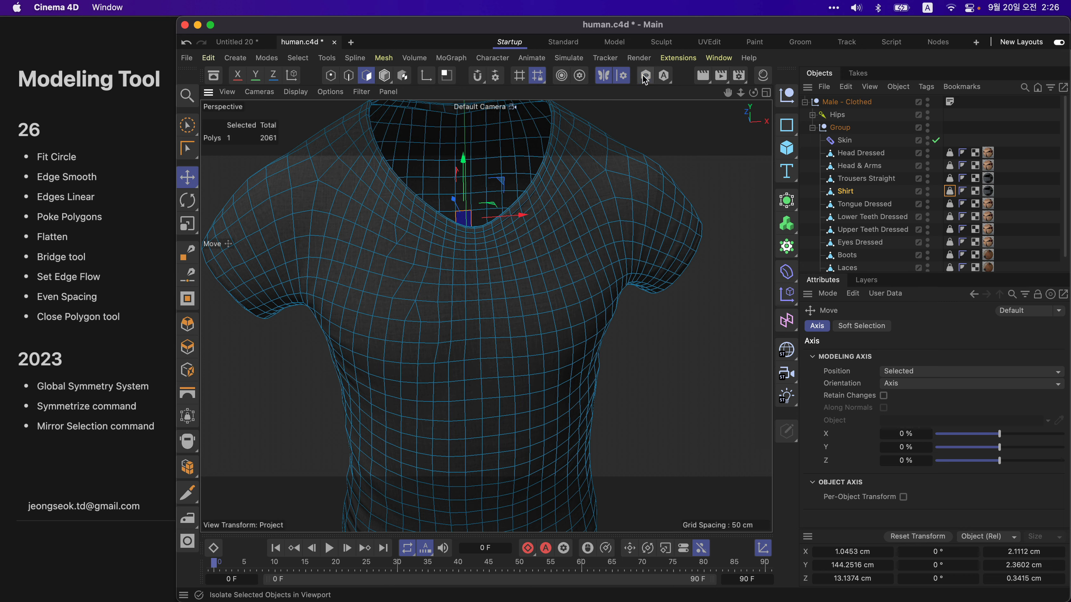
click(812, 128)
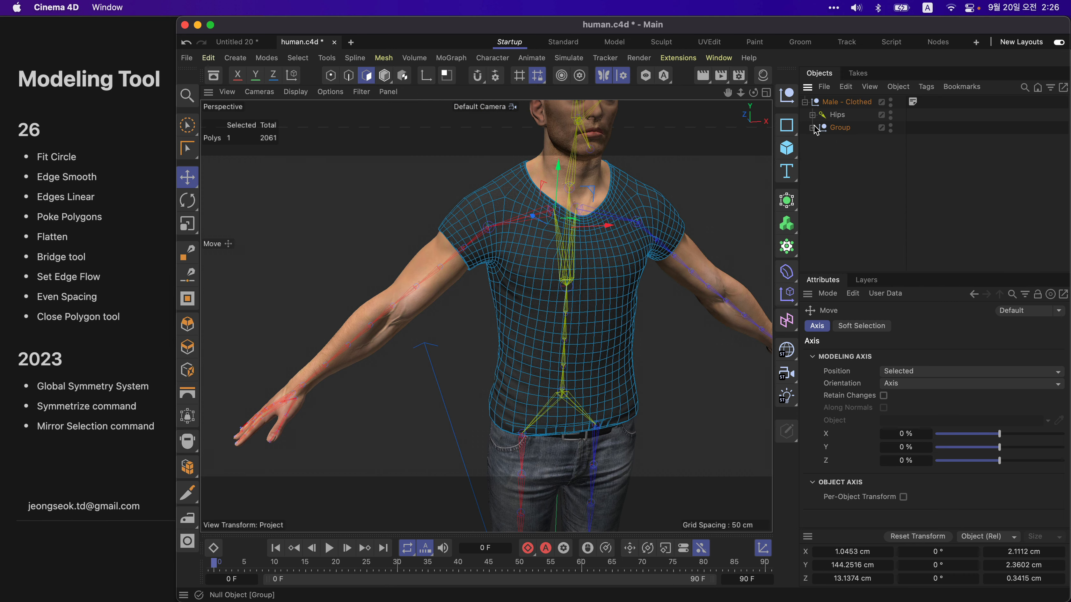
click(812, 115)
click(820, 128)
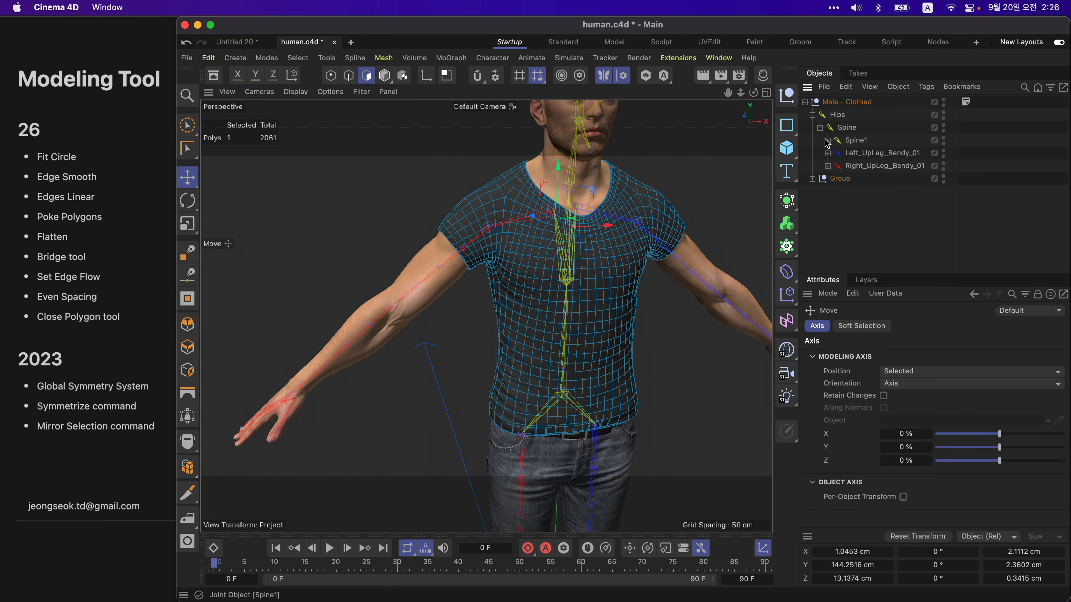
click(827, 140)
click(835, 154)
click(871, 153)
Step: Rotate the Spine2 joint freehand in Model mode to test the shirt's deformation
key(r)
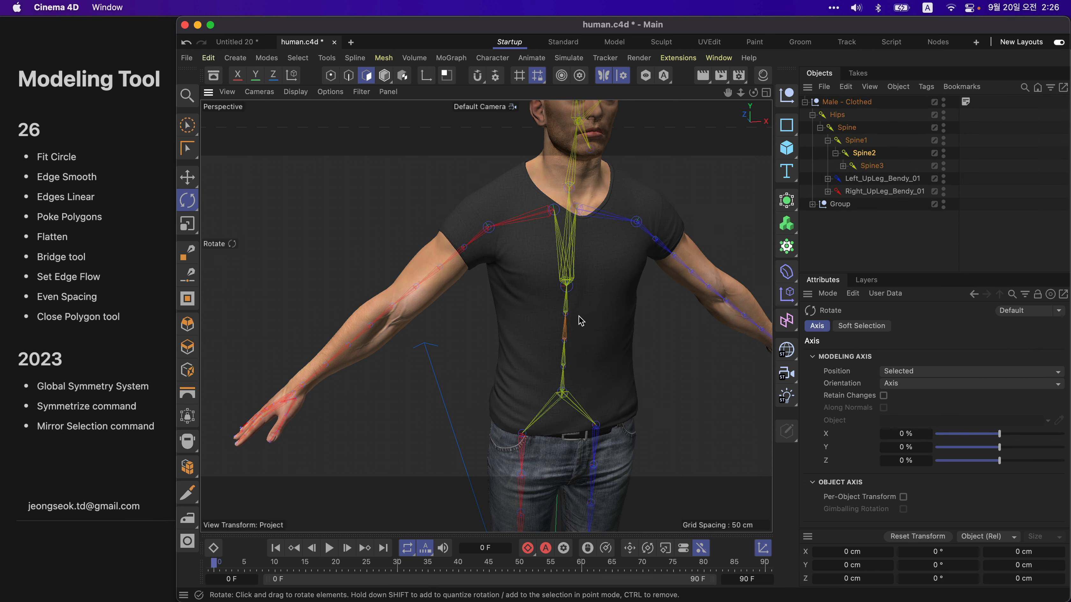
click(380, 75)
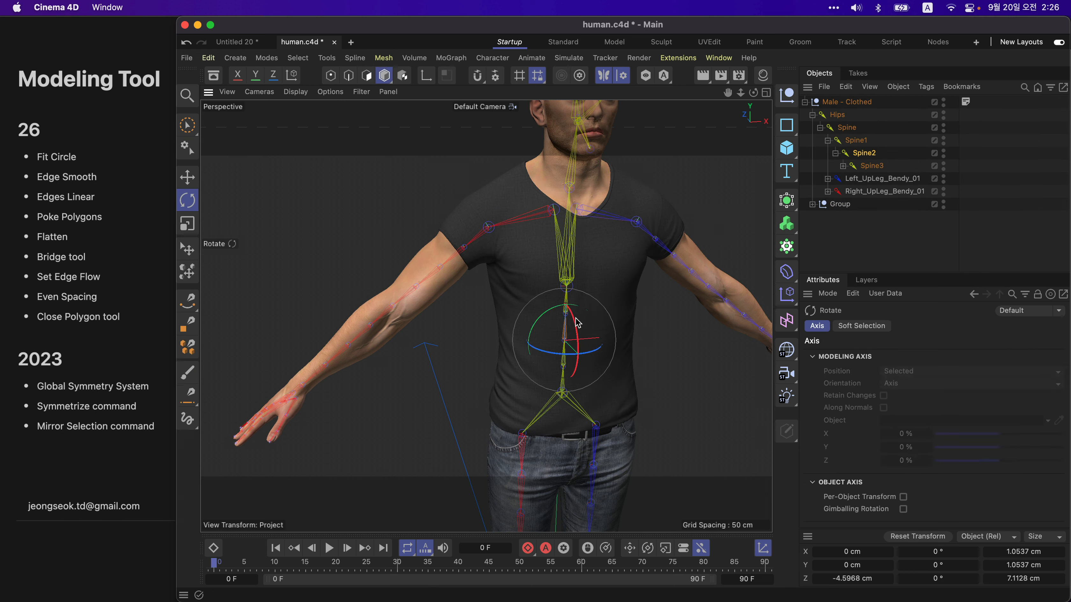
drag(578, 323, 485, 313)
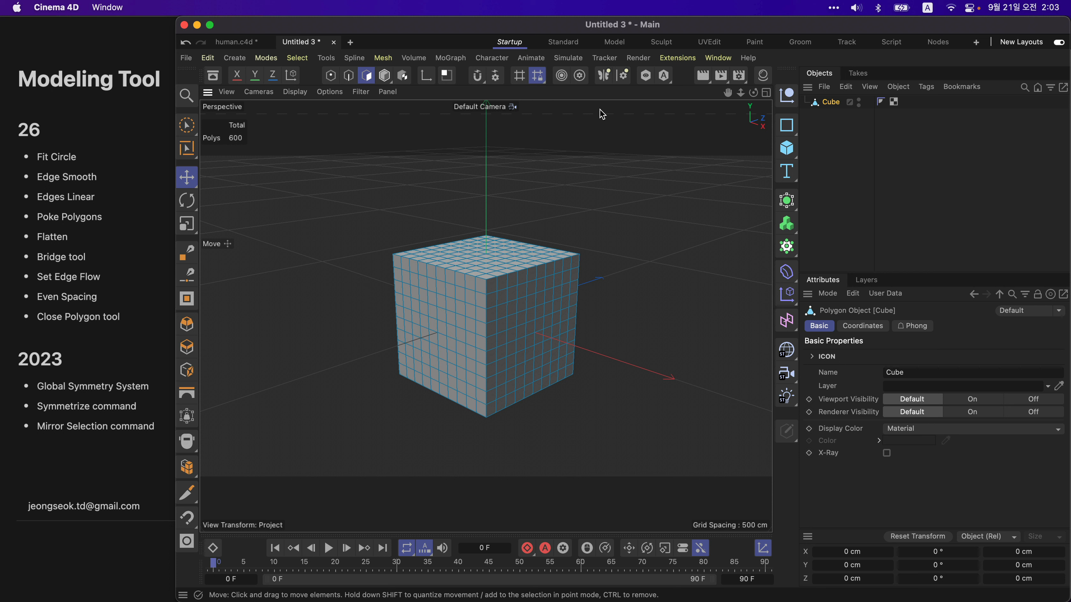
Step: Enable Symmetry for the subdivided cube and open the Symmetry Hub settings
click(605, 80)
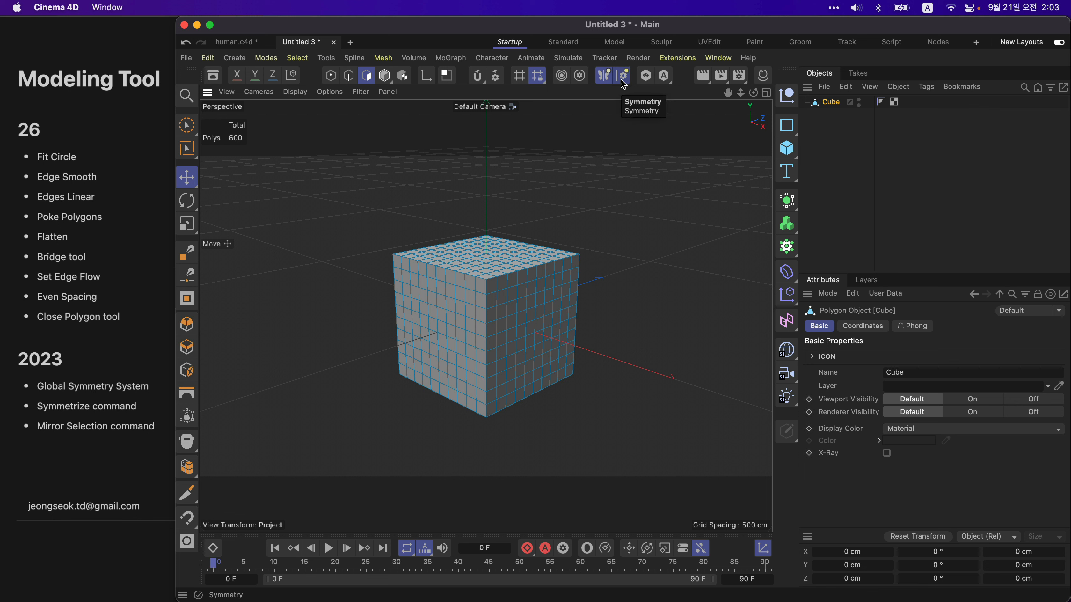
click(621, 80)
drag(656, 94, 674, 111)
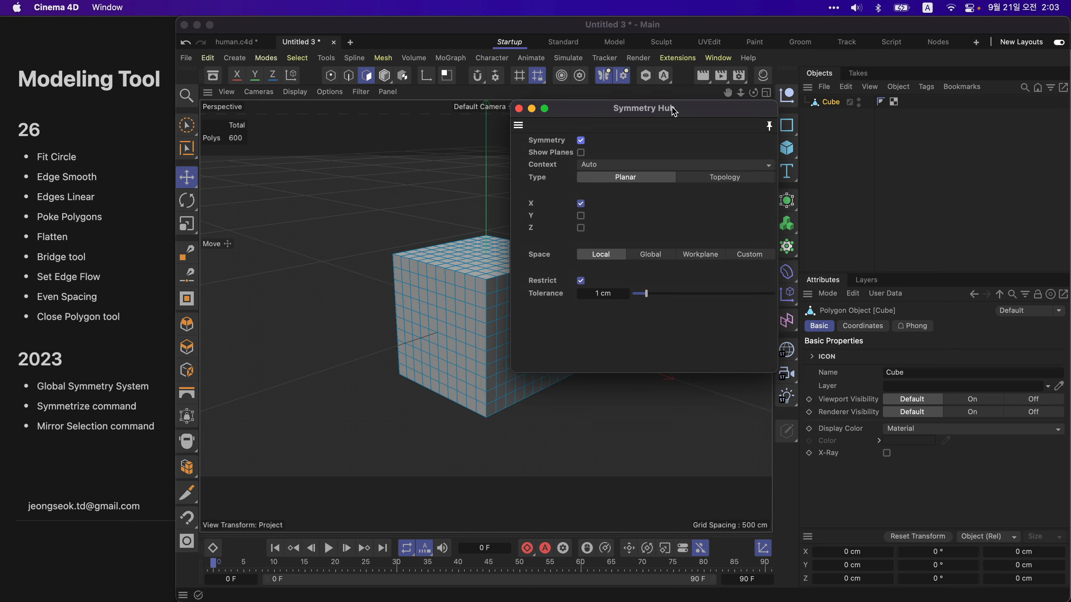
Step: Unpin the Symmetry Hub window and reopen it
click(769, 126)
click(770, 128)
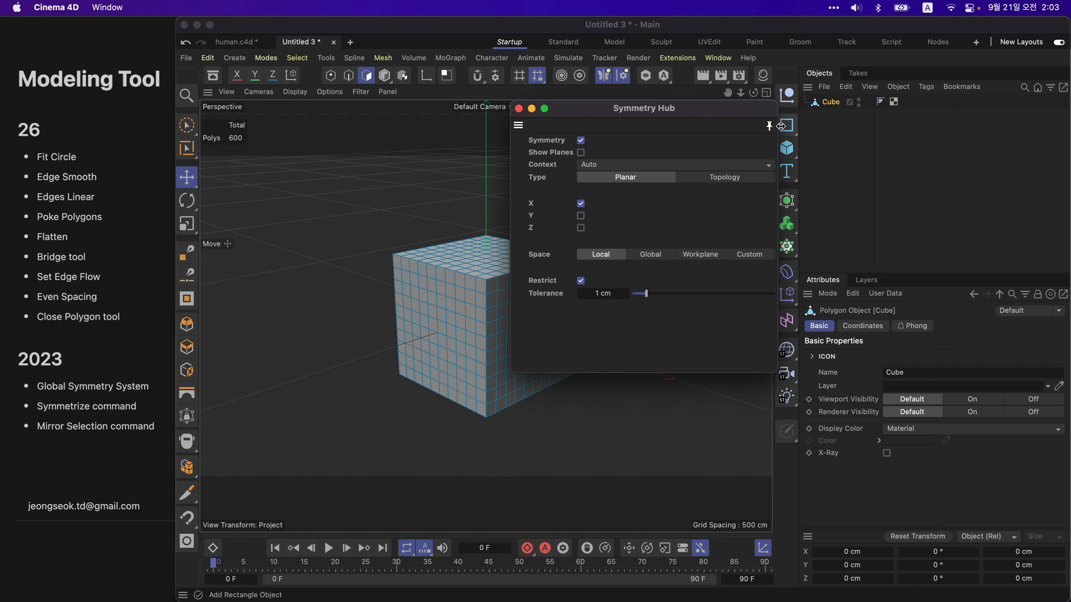
click(769, 126)
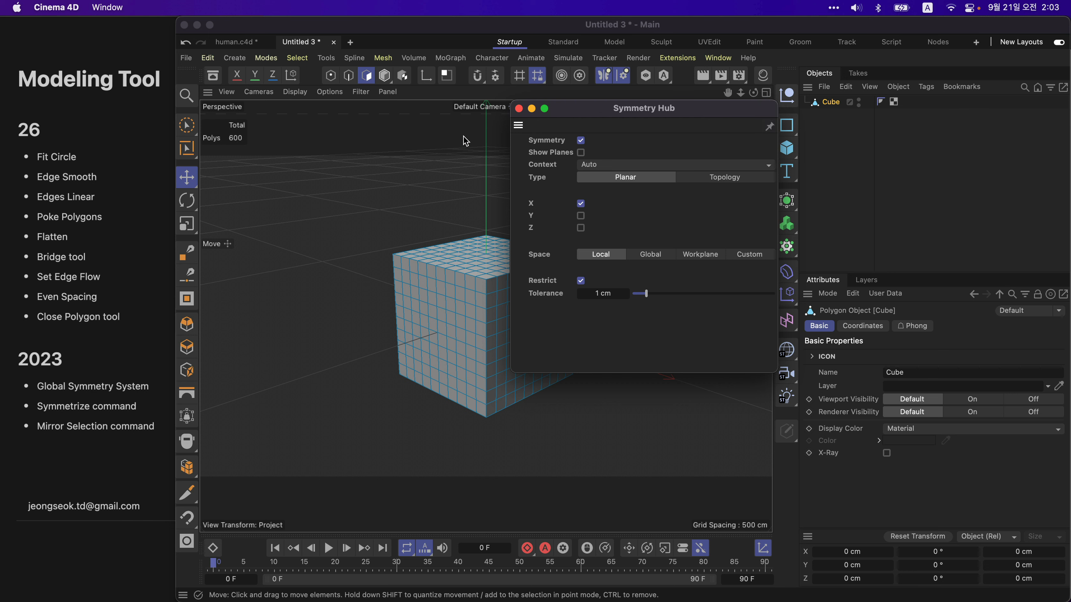
click(622, 76)
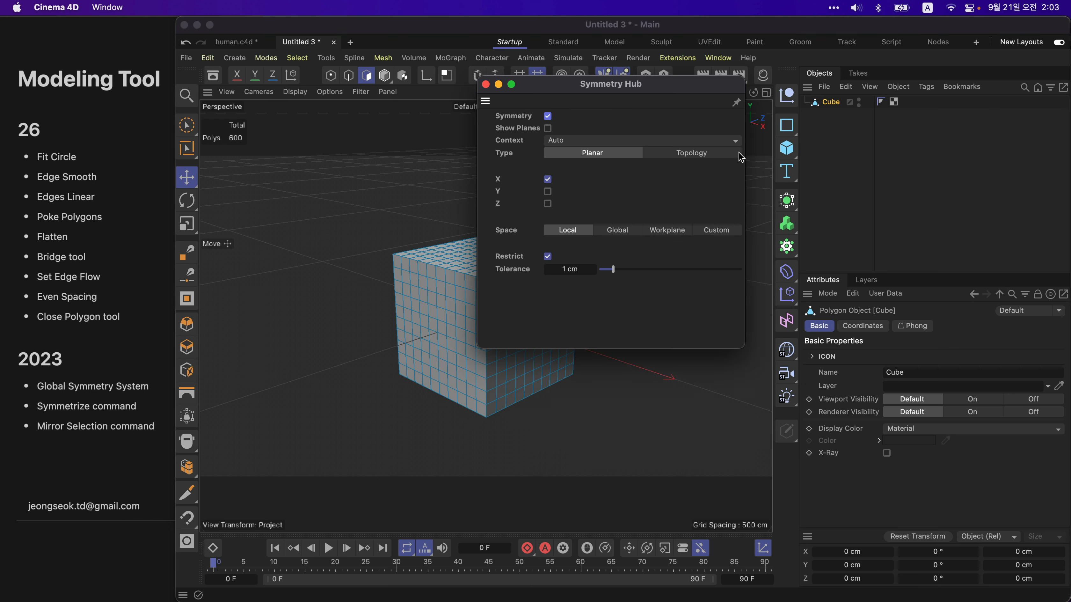
Step: Pin the Symmetry Hub beside the cube, toggle Symmetry repeatedly to leave it enabled, and turn on Show Planes
click(737, 102)
drag(586, 88, 711, 242)
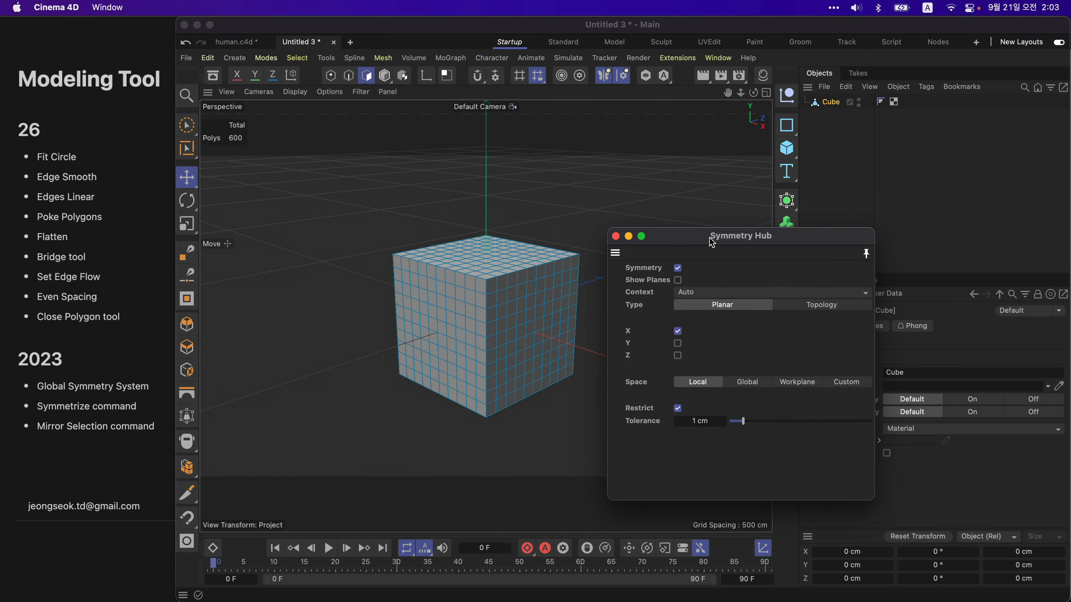
click(679, 268)
click(679, 268)
click(679, 269)
click(680, 270)
click(679, 269)
click(679, 269)
click(680, 269)
click(679, 269)
click(680, 270)
click(679, 269)
Step: Try moving polygons on the cube's side freehand and undo the move
drag(488, 296, 502, 294)
key(super+z)
alt+right_drag(502, 295, 520, 295)
alt+middle_drag(520, 295, 497, 246)
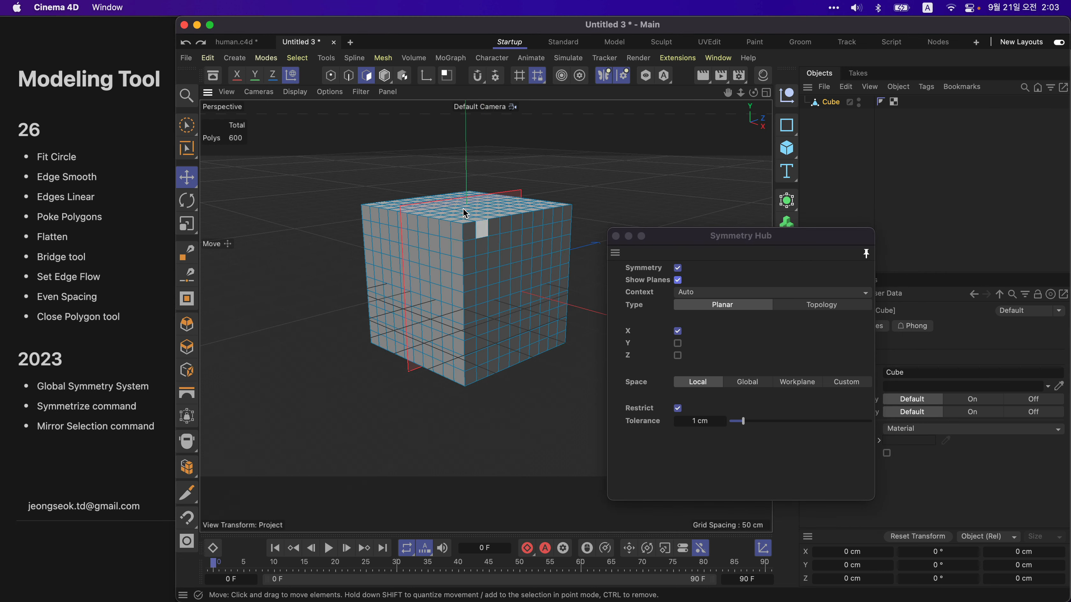
Step: Compare the symmetry plane display in Model mode and in Polygon mode
click(384, 76)
alt+drag(427, 238, 463, 230)
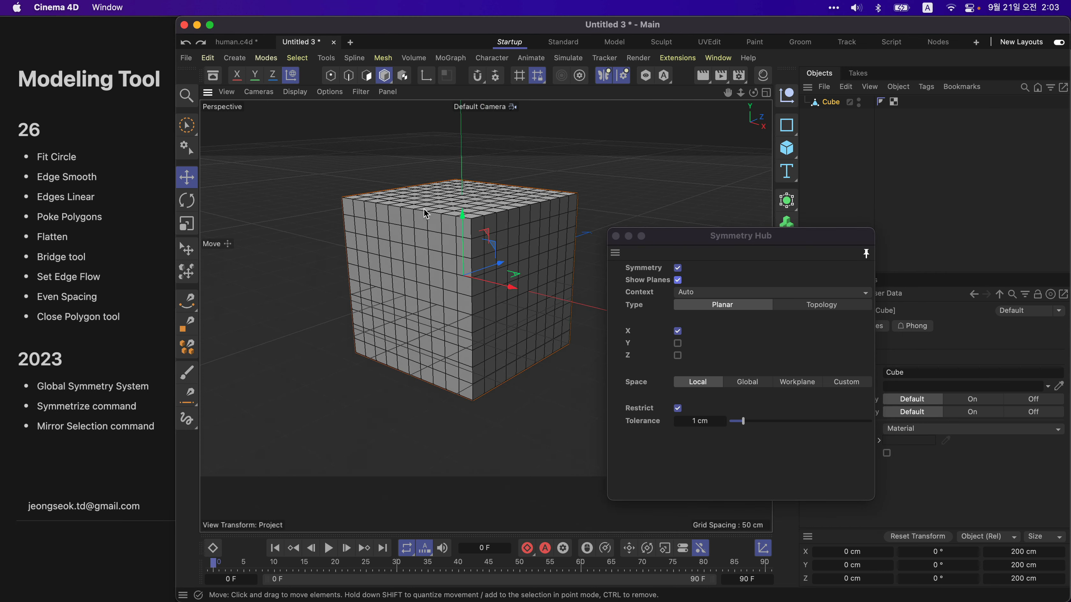
click(366, 76)
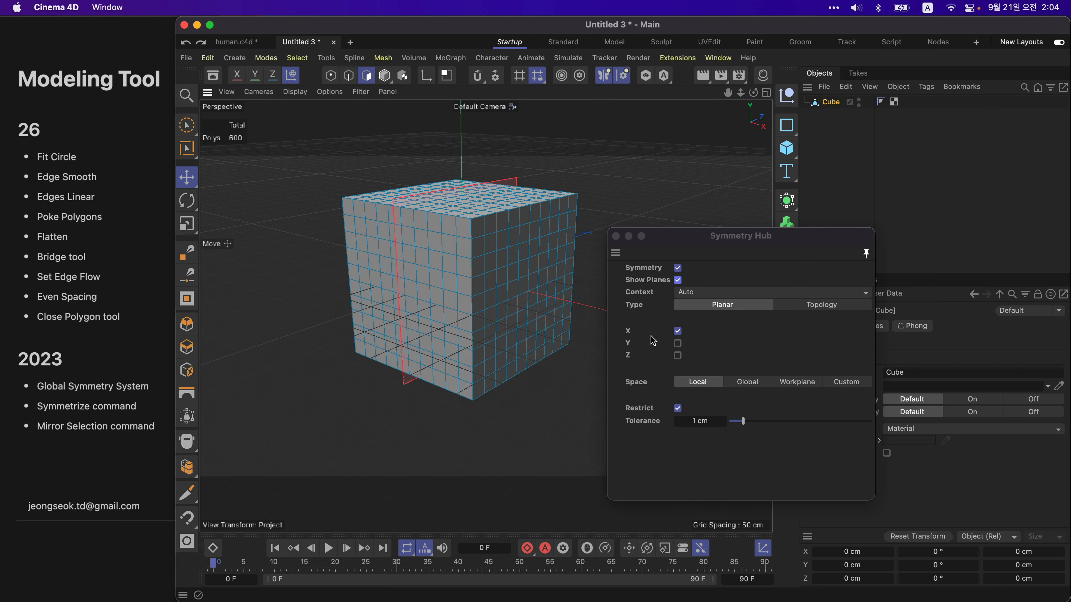
Step: Enable the Y and Z symmetry axes alongside X, toggling both off and back on to compare the planes
click(678, 344)
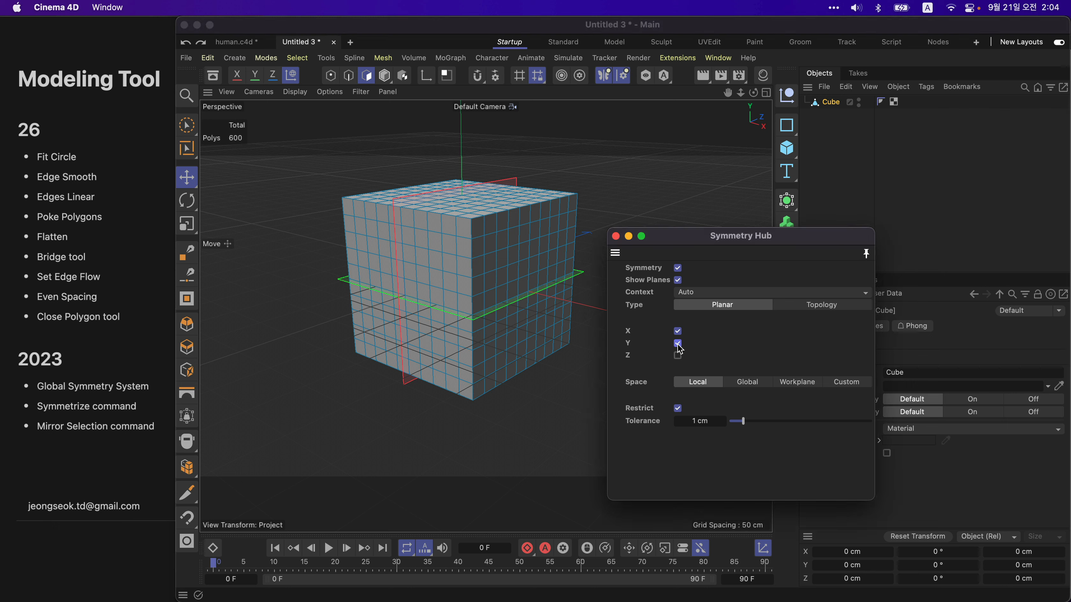
click(678, 356)
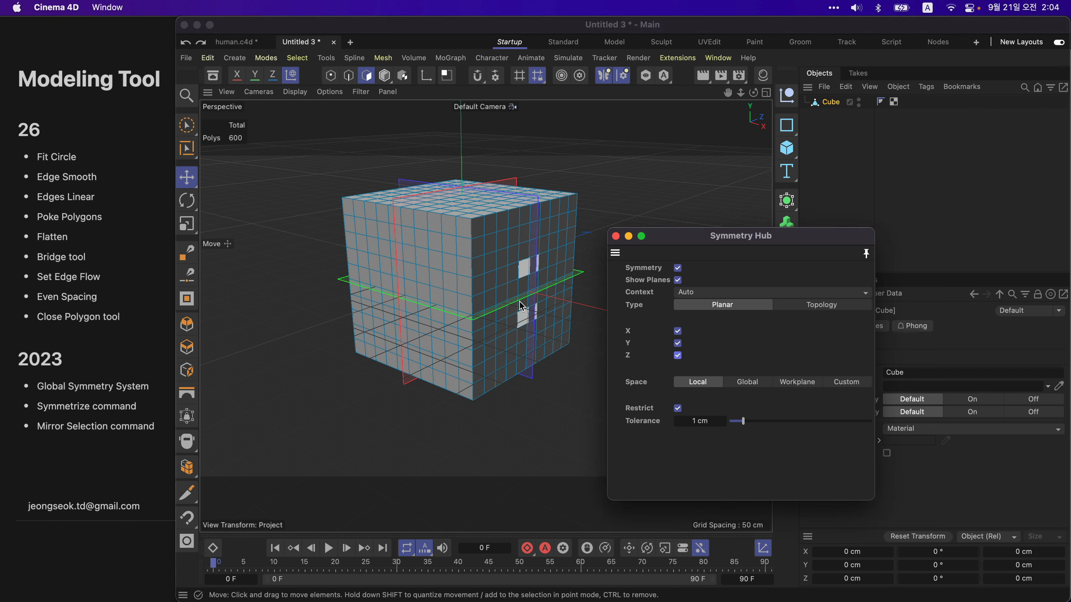
click(463, 226)
alt+drag(466, 228, 490, 312)
click(678, 344)
click(679, 356)
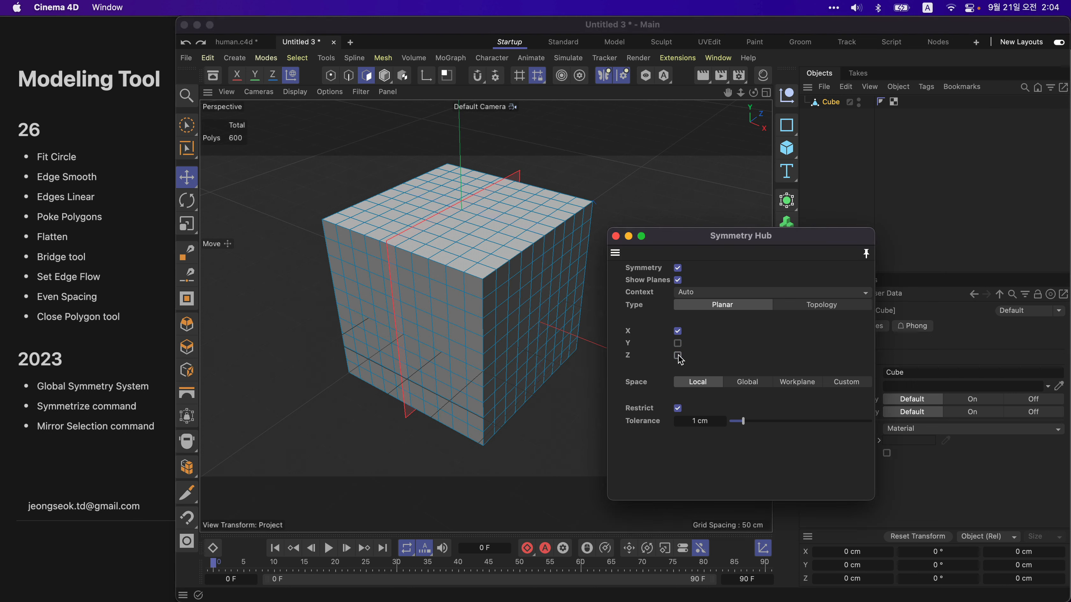
click(678, 344)
click(678, 355)
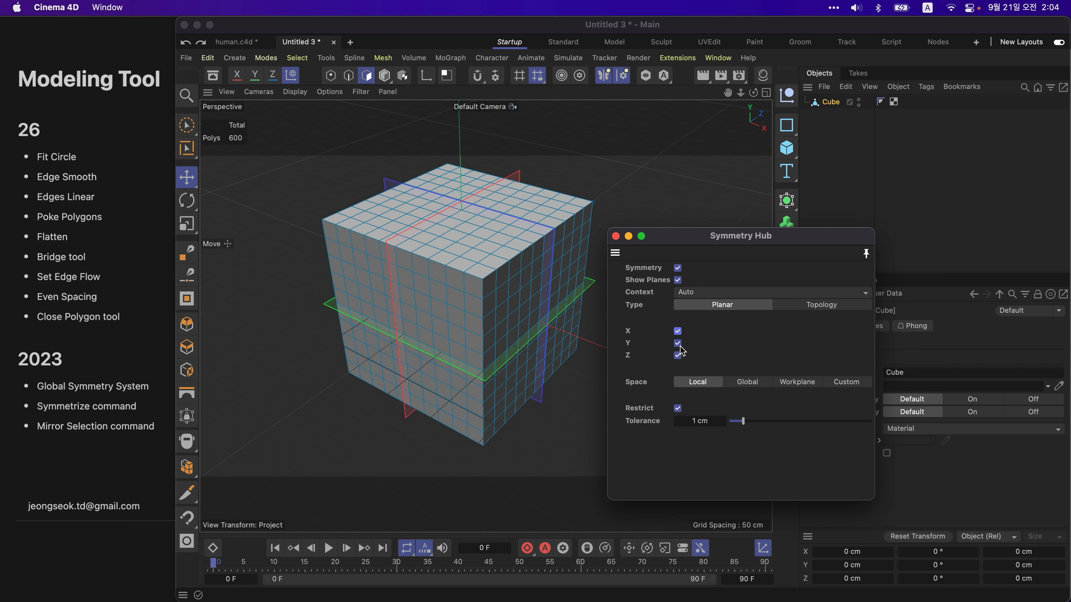
Step: Select polygons around the cube's upper front corner with three-axis symmetry, using Brush Selection at a radius of 15
click(483, 279)
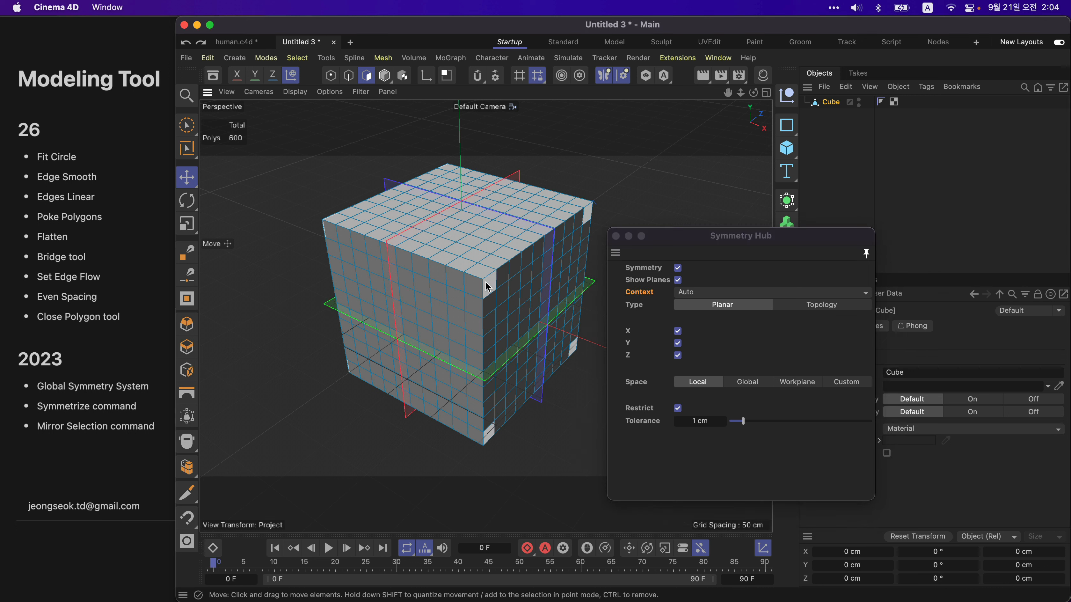
click(483, 279)
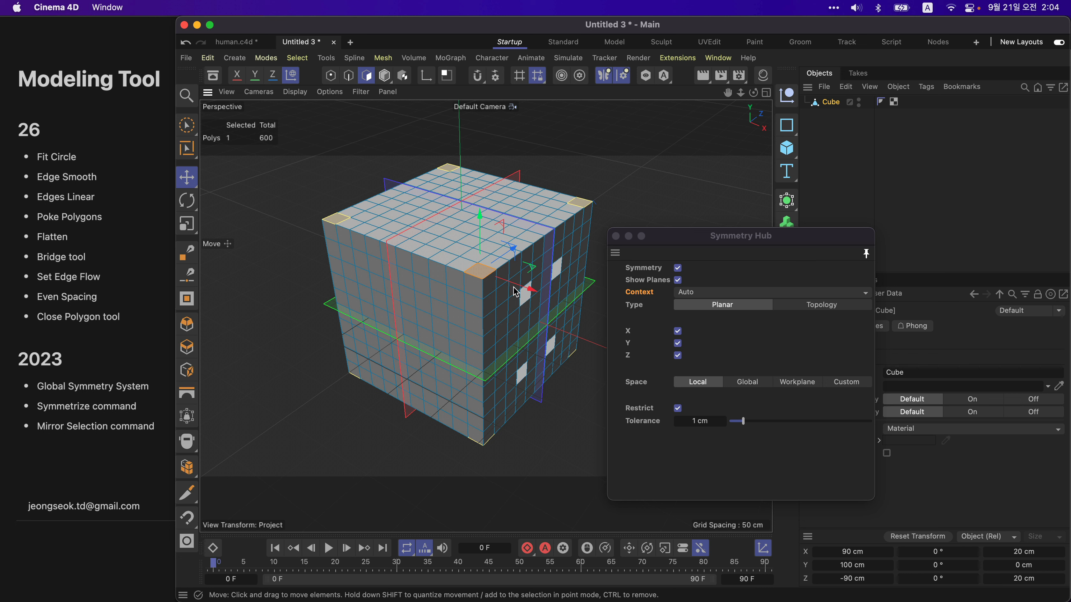
key(9)
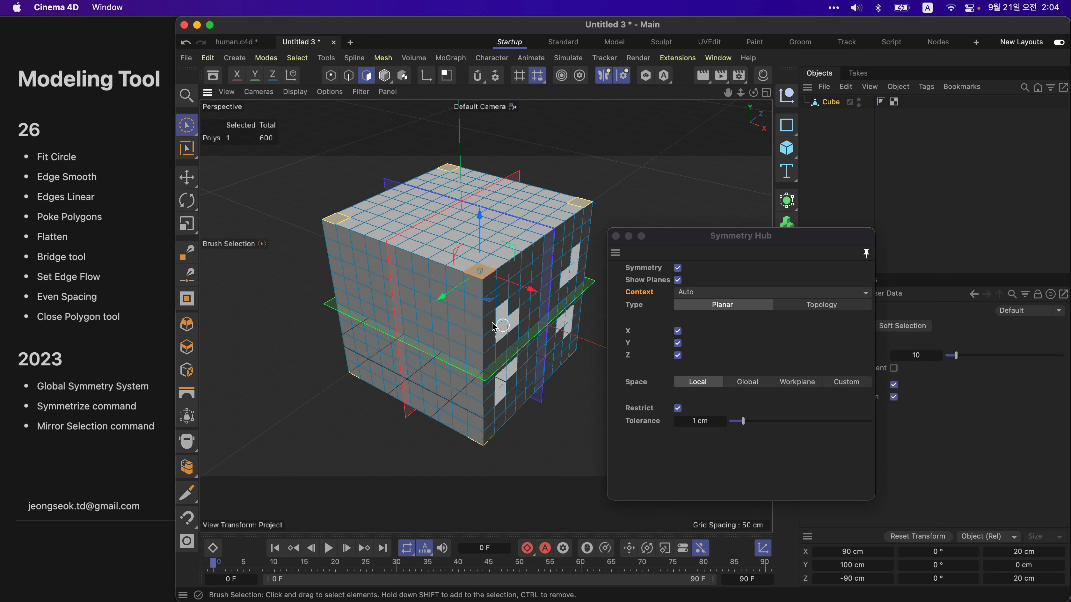
key(bracketright)
mouse_move(481, 311)
mouse_down()
mouse_move(467, 267)
mouse_move(484, 264)
mouse_up()
click(427, 244)
click(429, 278)
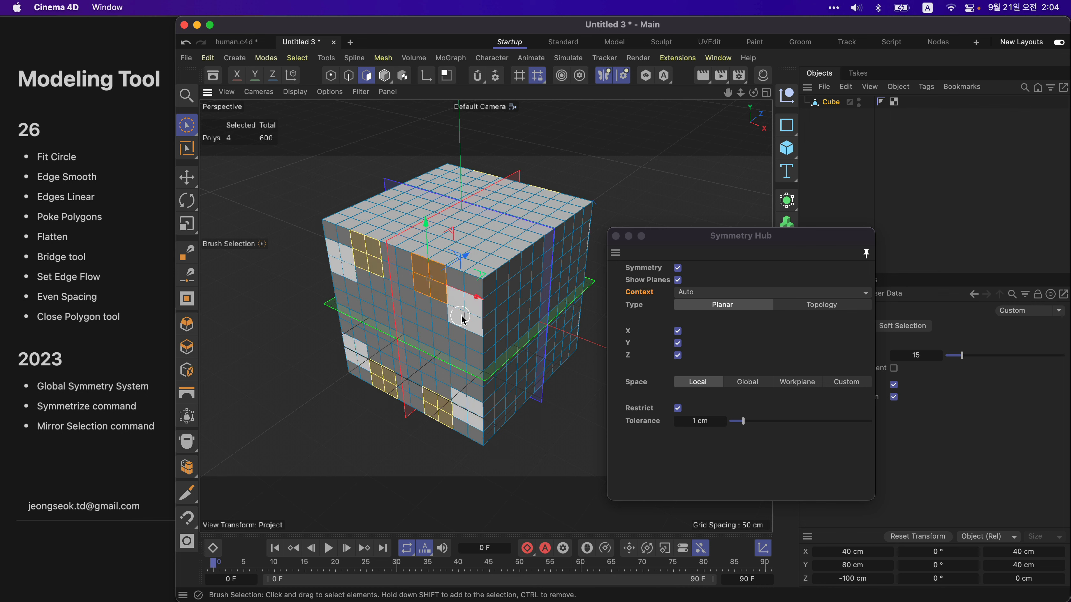
click(496, 308)
mouse_move(468, 265)
mouse_down()
mouse_move(463, 279)
mouse_move(486, 285)
mouse_move(487, 262)
mouse_move(488, 281)
mouse_move(510, 277)
mouse_move(538, 244)
mouse_move(573, 243)
mouse_move(509, 244)
mouse_up()
Step: Try the Extrude tool on the mirrored corner selection and undo the last change
key(d)
alt+drag(497, 290, 522, 276)
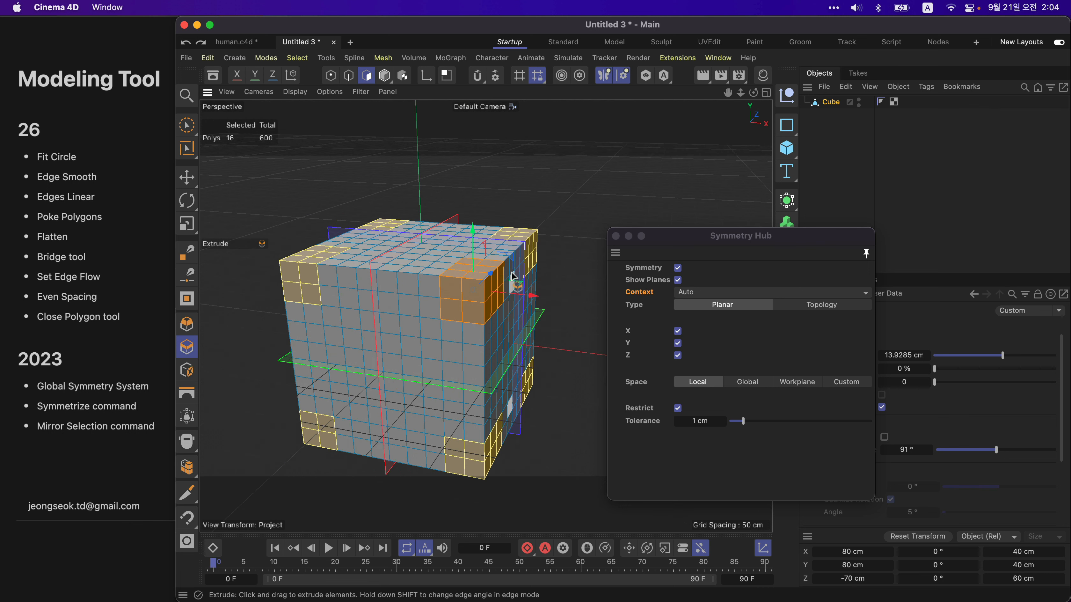
key(super+z)
Step: Limit the symmetry to the X axis and extend the brush selection around the cube's upper front corner
click(678, 342)
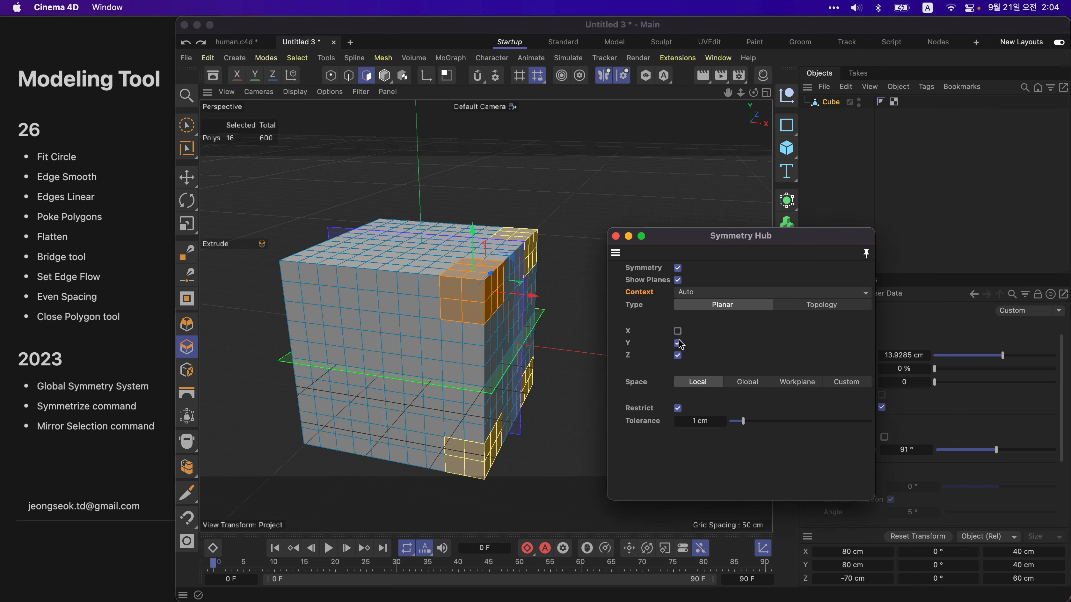
click(677, 354)
alt+drag(430, 321, 457, 303)
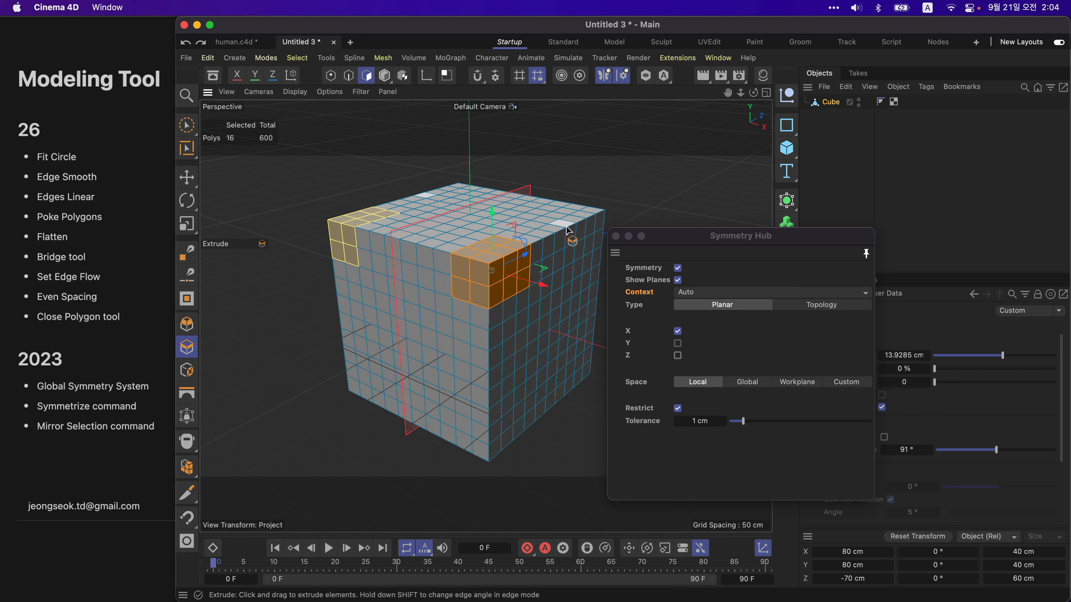
key(space)
mouse_move(480, 310)
mouse_down()
mouse_move(490, 256)
mouse_move(495, 274)
mouse_move(454, 267)
mouse_move(510, 243)
mouse_move(522, 261)
mouse_up()
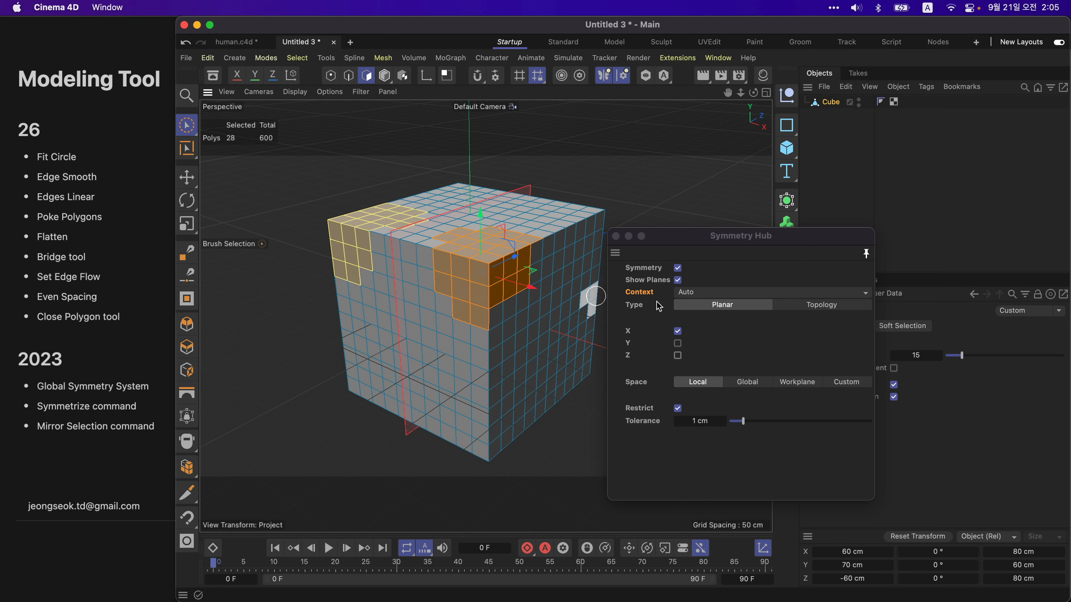
Step: Review the symmetry Context options and keep Auto
click(655, 298)
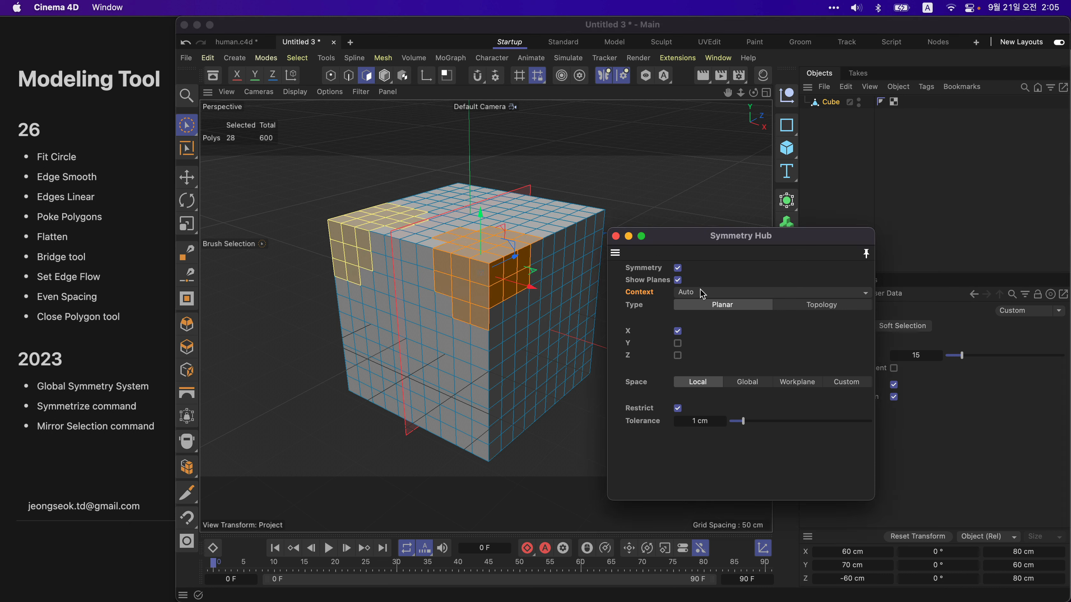
click(715, 294)
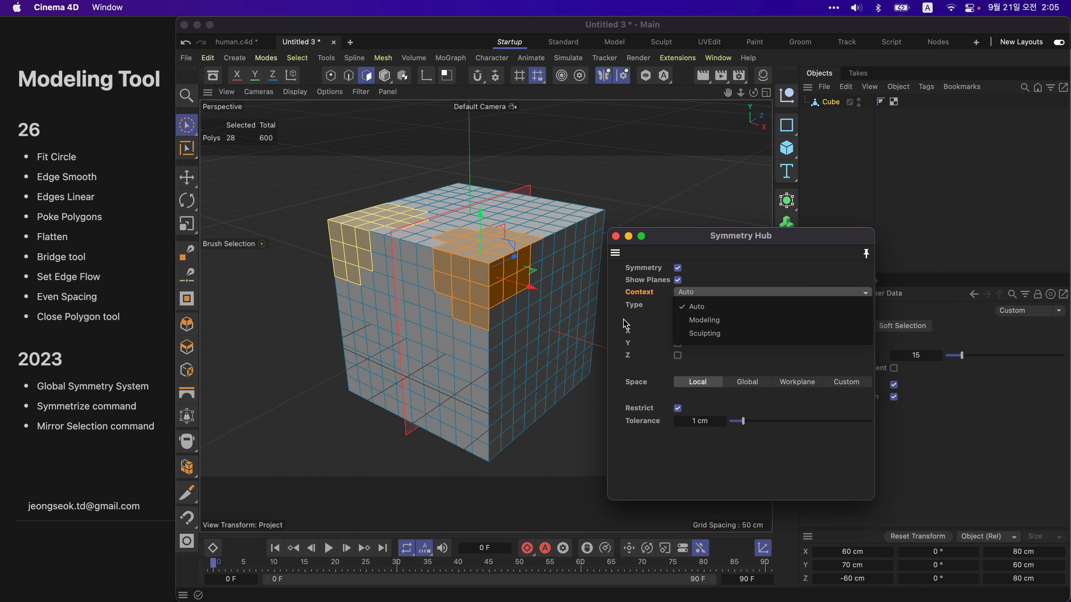
click(710, 307)
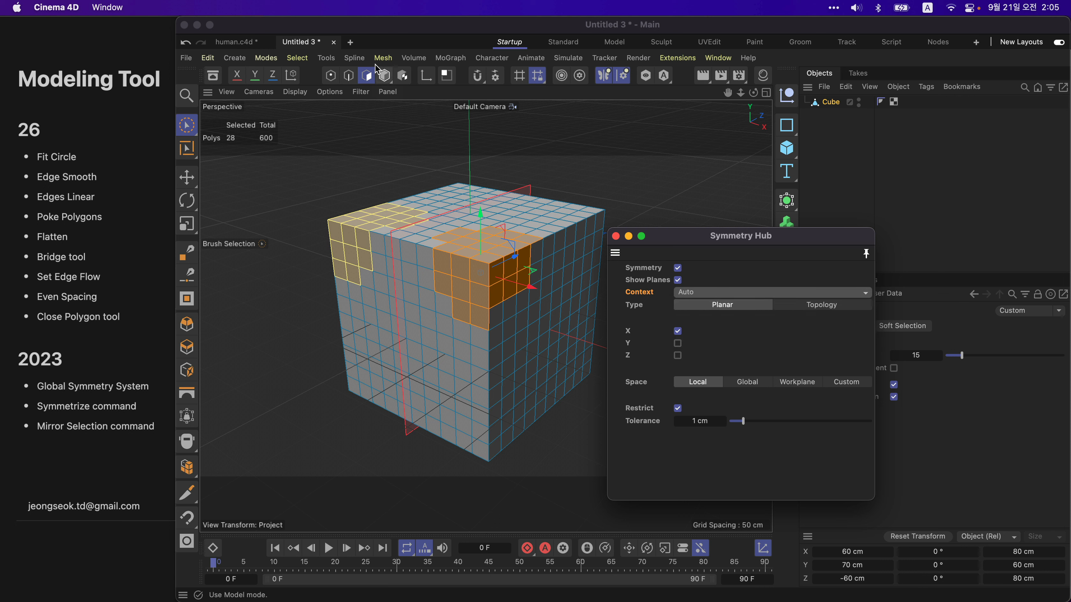
Step: Detach the sculpting Brushes palette as a floating window over the viewport and activate the Draw brush
click(383, 57)
mouse_move(439, 335)
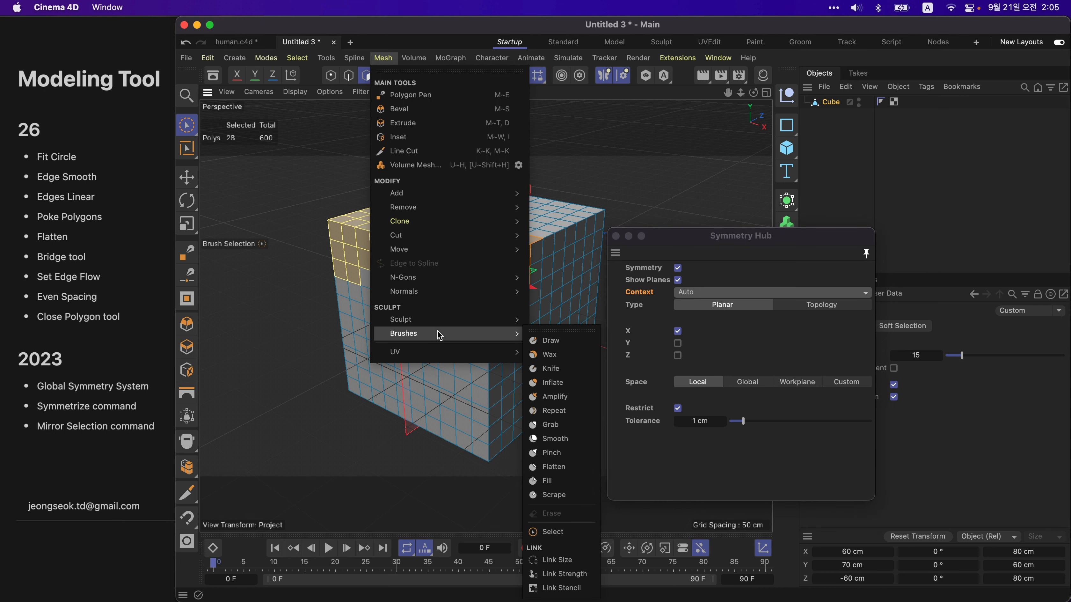
click(559, 332)
drag(571, 319, 352, 278)
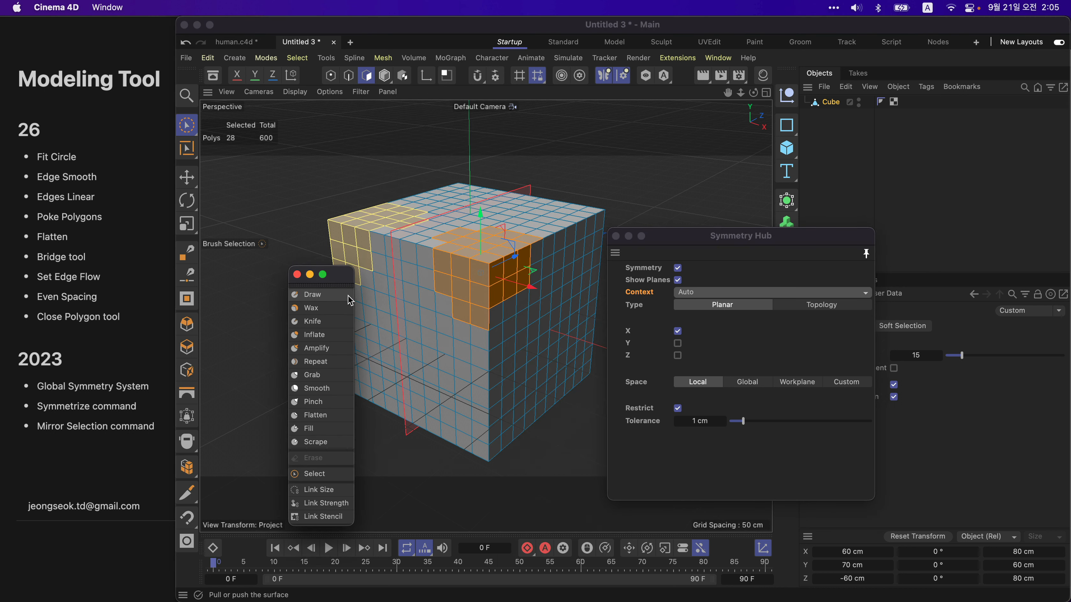
click(340, 297)
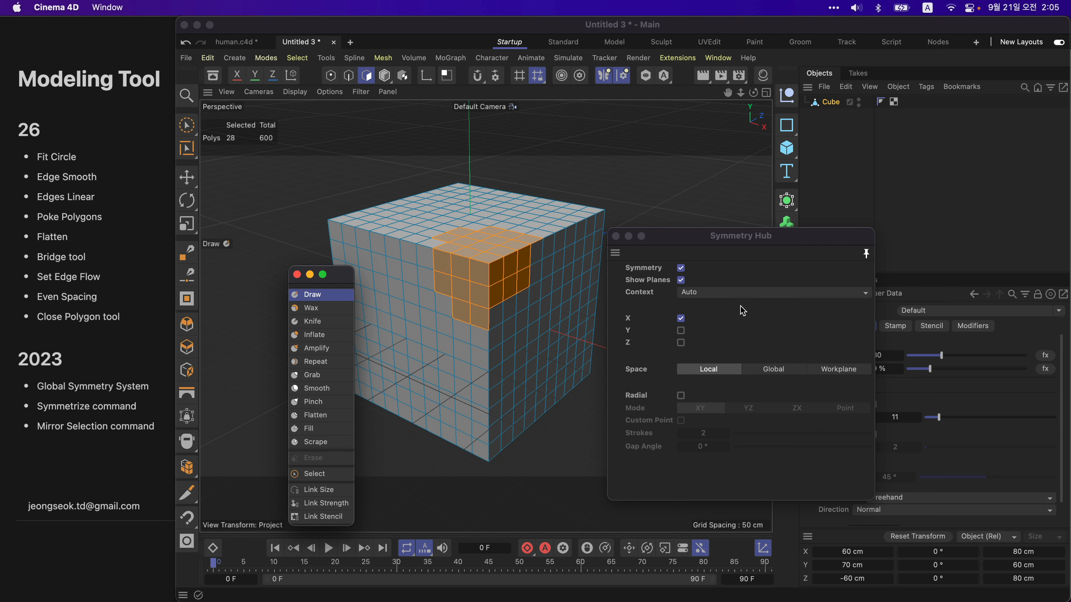
drag(342, 275, 309, 250)
Step: Compare the Symmetry Hub settings under Brush Selection, Move and Draw, keeping Context on Auto and moving the brush palette aside
click(187, 126)
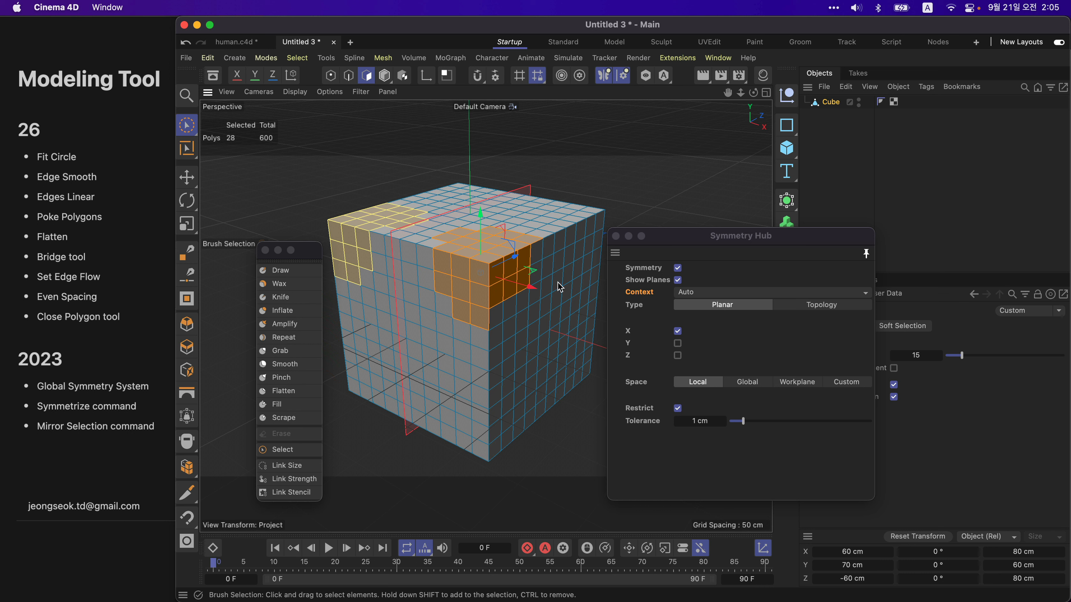
key(e)
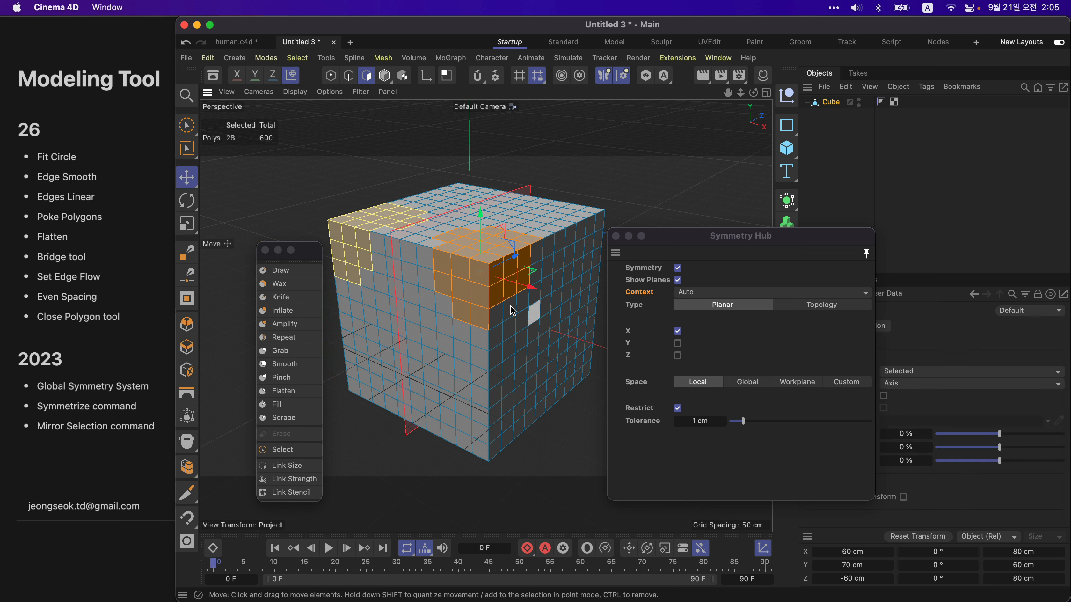
click(309, 274)
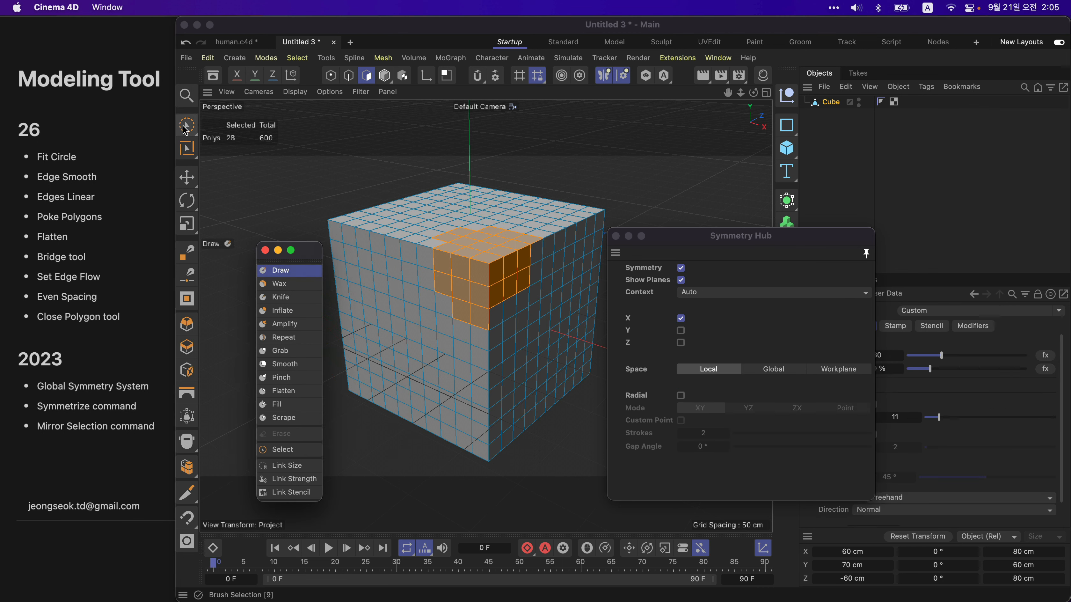
click(716, 292)
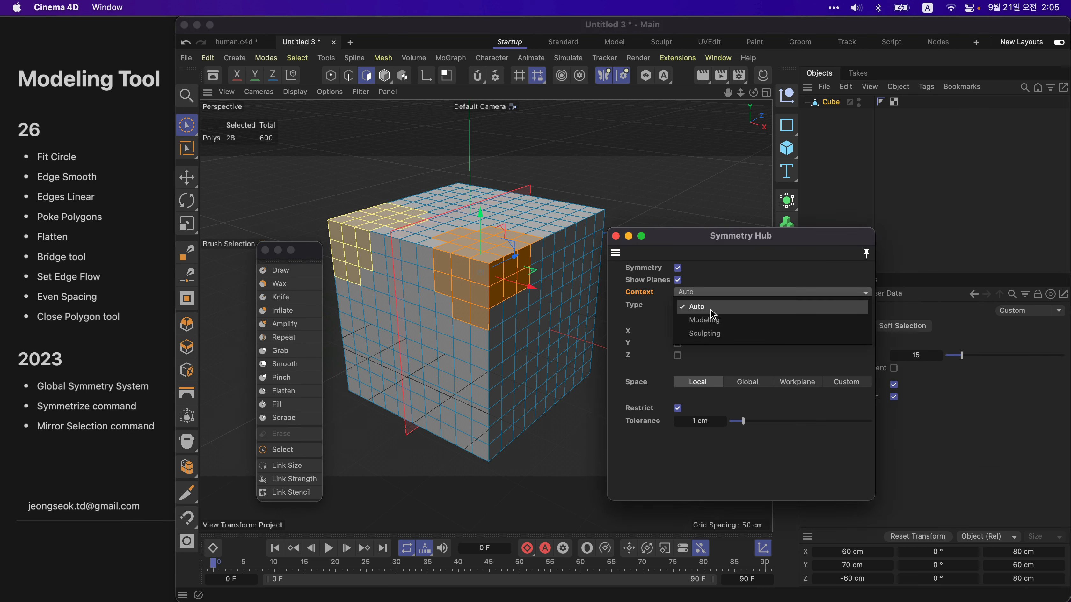
click(710, 308)
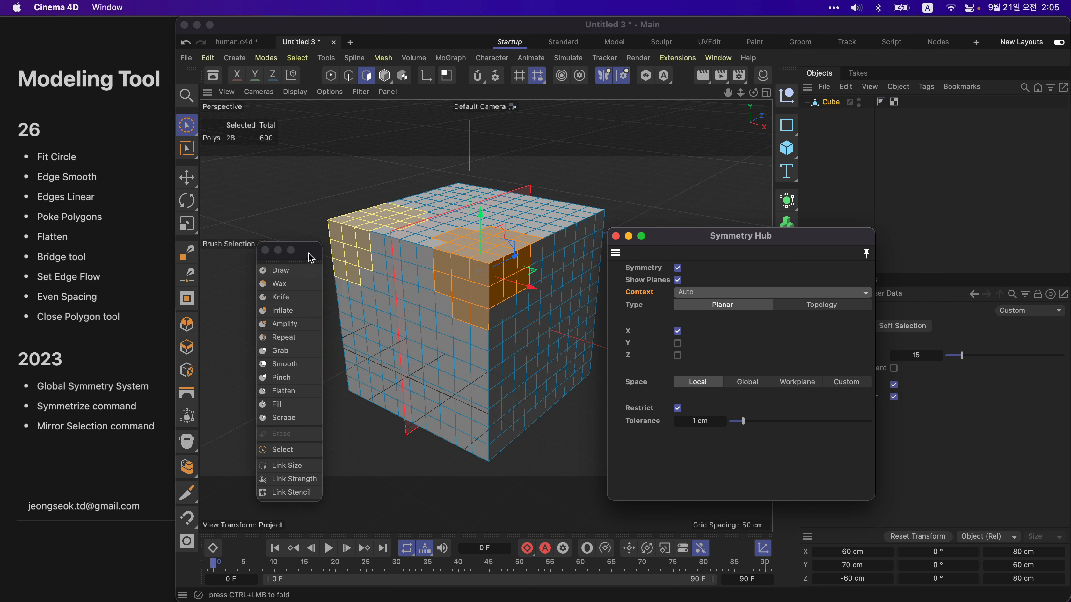
drag(308, 250, 250, 265)
Step: Switch the symmetry Type to Topology to view its options and return it to Planar
click(642, 313)
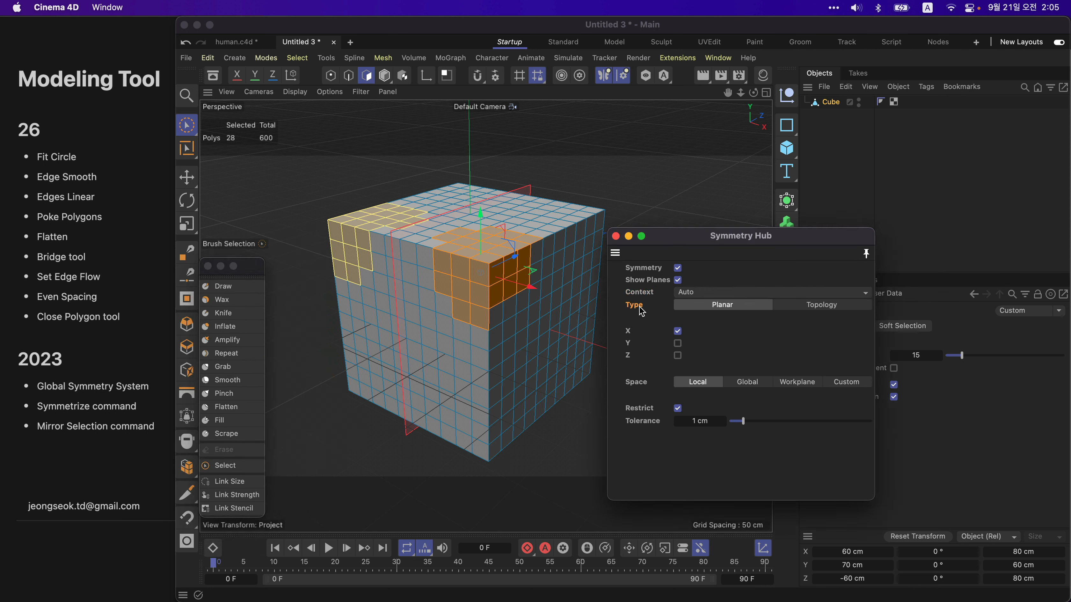
click(817, 307)
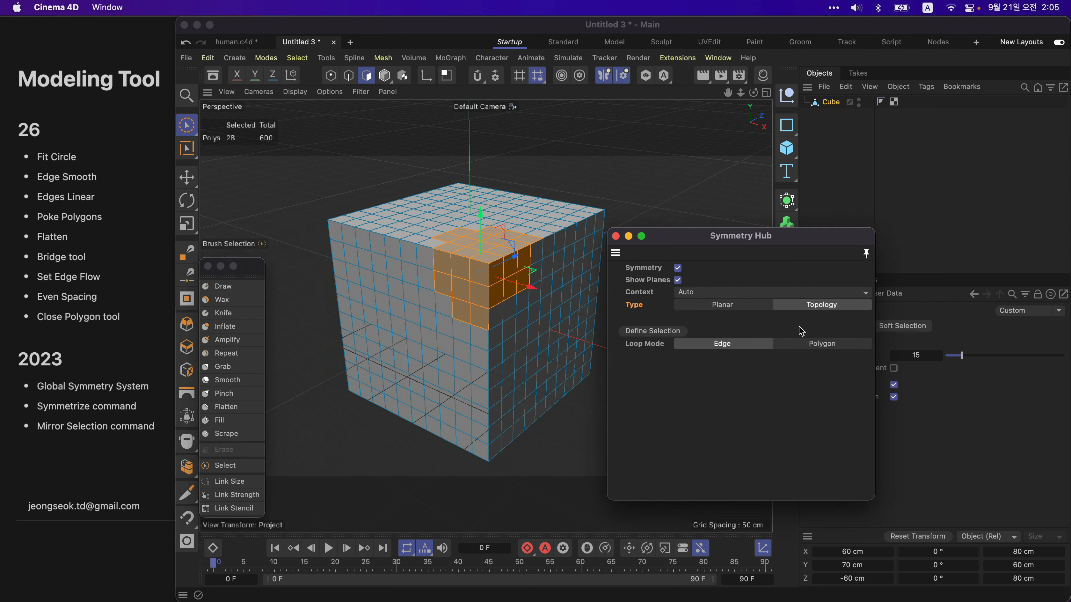
click(743, 305)
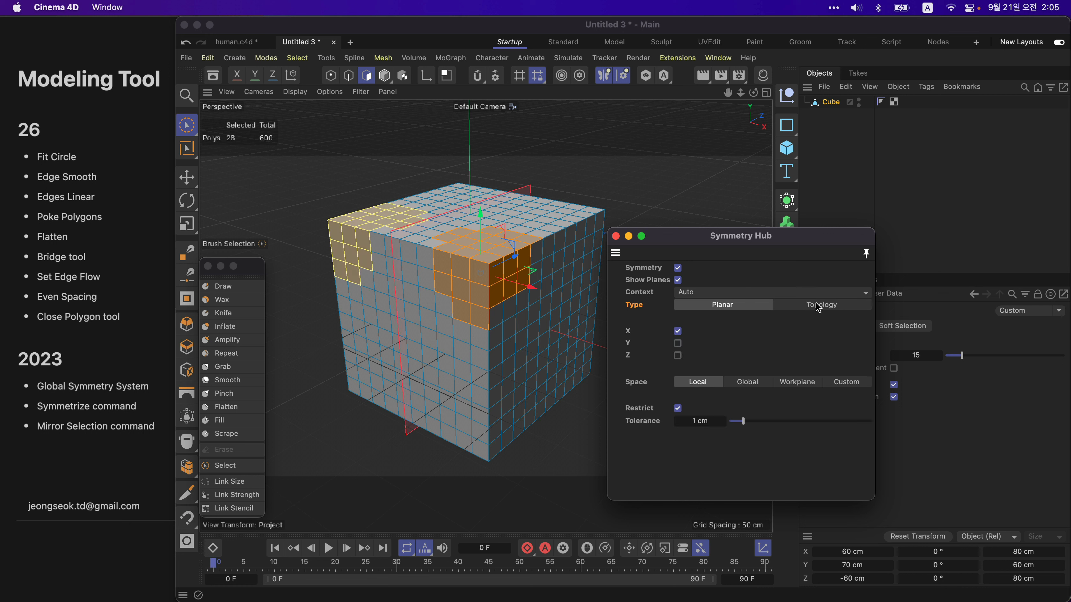
Step: Extend the X-mirrored brush selection over more polygons around the cube's upper front corner
click(521, 271)
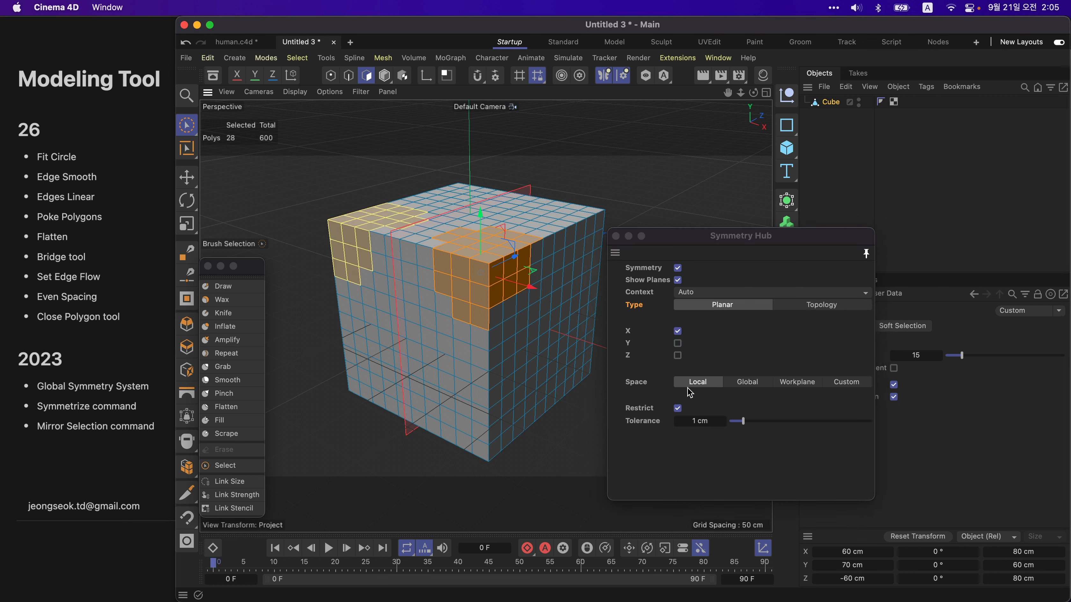
alt+drag(429, 273, 447, 272)
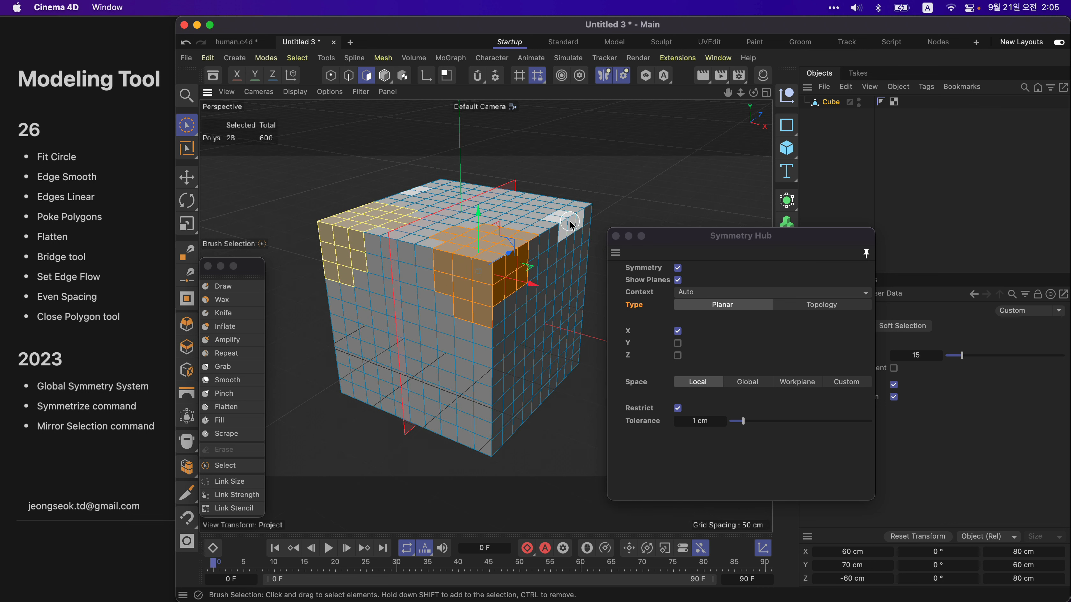
mouse_move(567, 218)
mouse_down()
mouse_move(486, 287)
mouse_move(479, 273)
mouse_move(511, 244)
mouse_move(494, 300)
mouse_move(478, 239)
mouse_move(495, 230)
mouse_up()
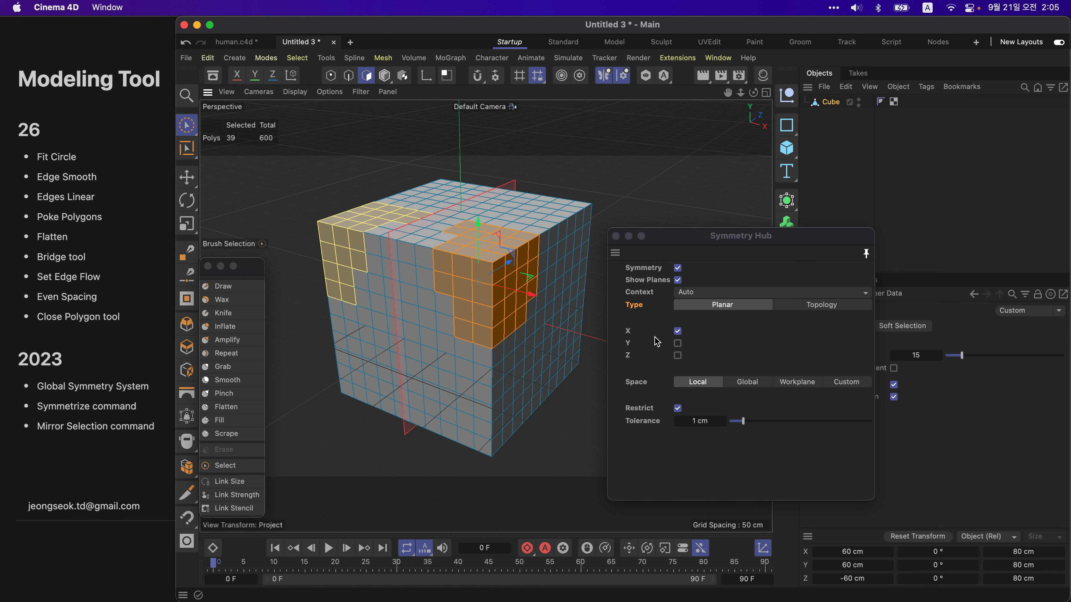
Step: Switch the symmetry from X to the Y and Z axes and restore X as the only axis
click(677, 342)
click(678, 330)
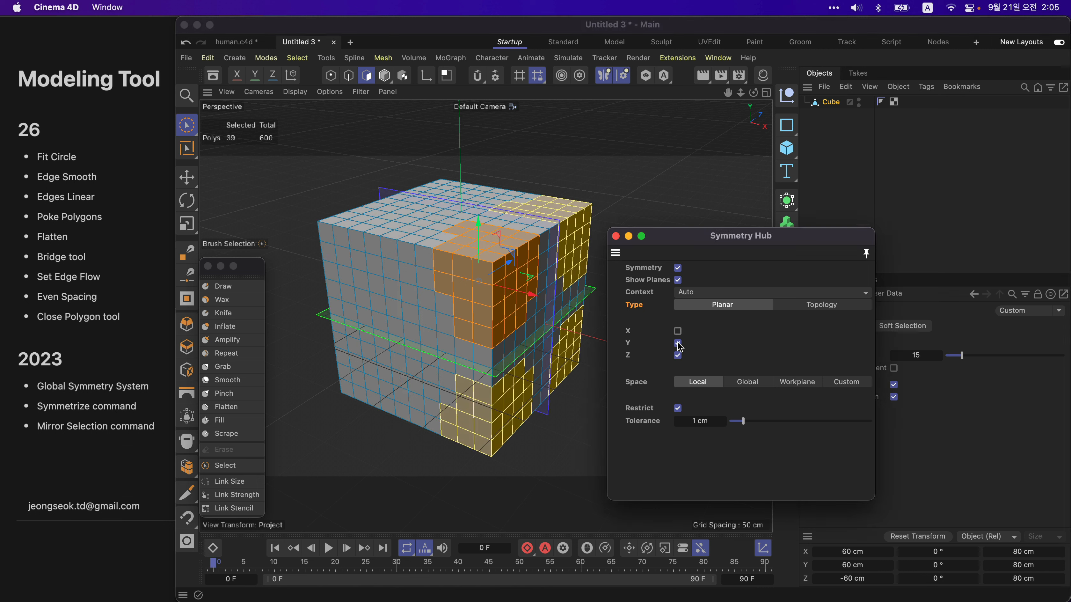
click(678, 343)
click(678, 331)
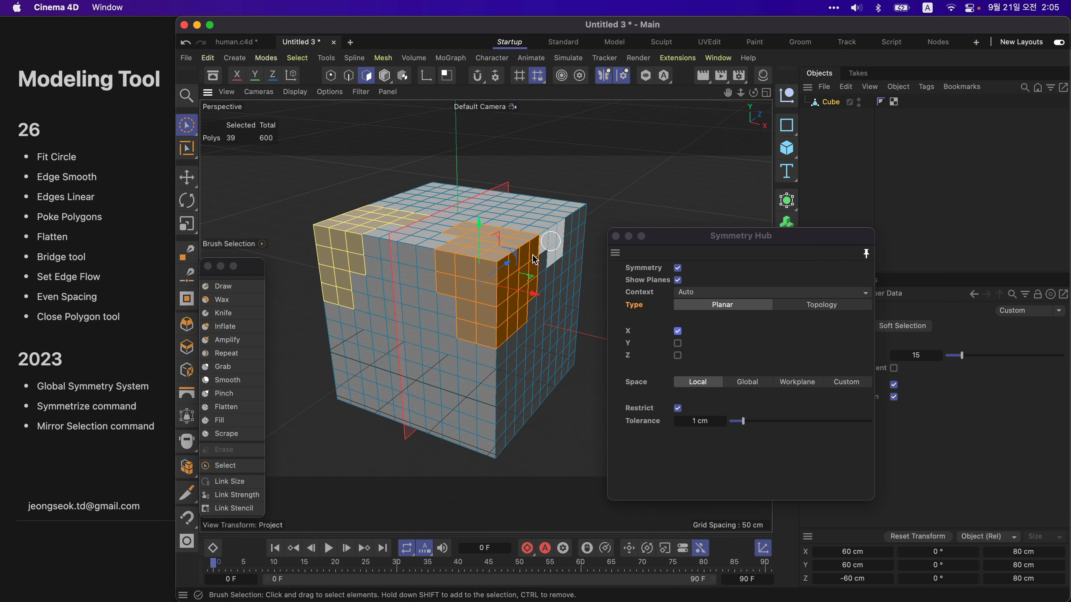
Step: Rotate only the cube's object axis to a bank of about 36°, using Model mode with axis modification enabled
click(640, 386)
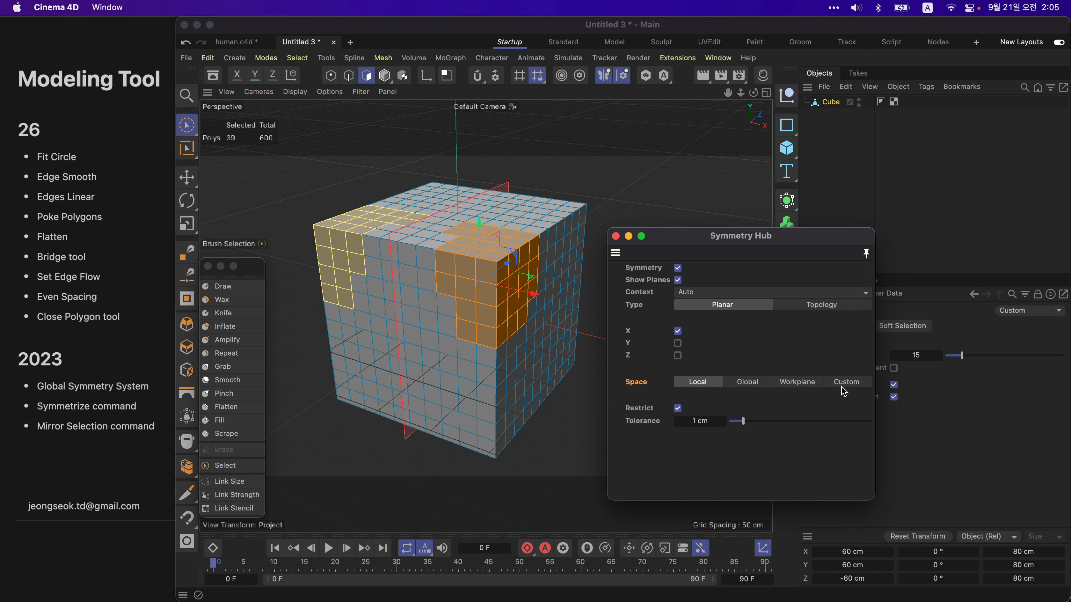
alt+drag(462, 290, 477, 284)
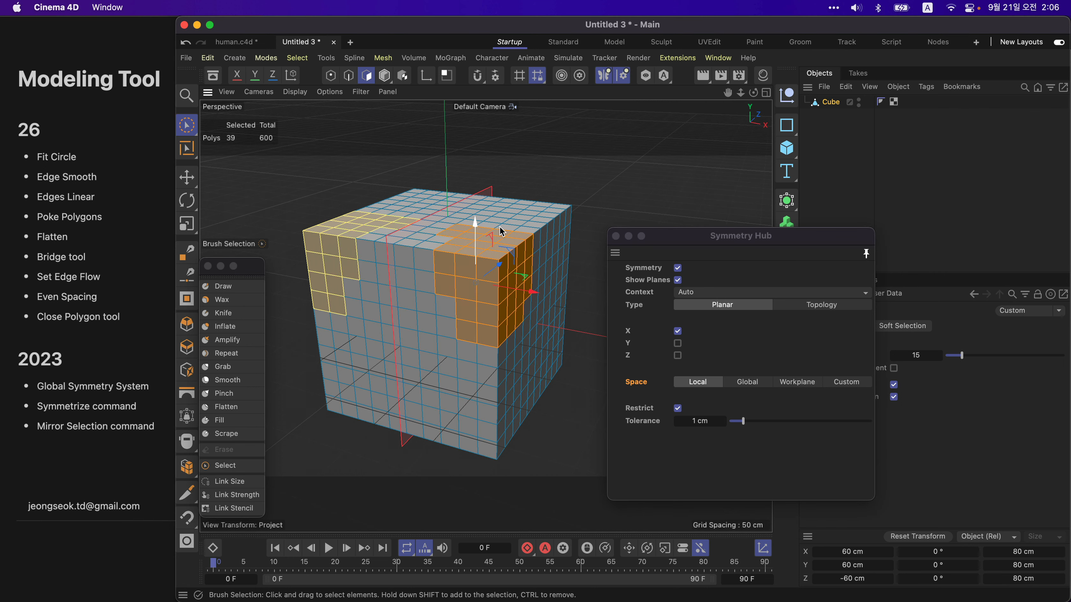
alt+drag(458, 227, 474, 227)
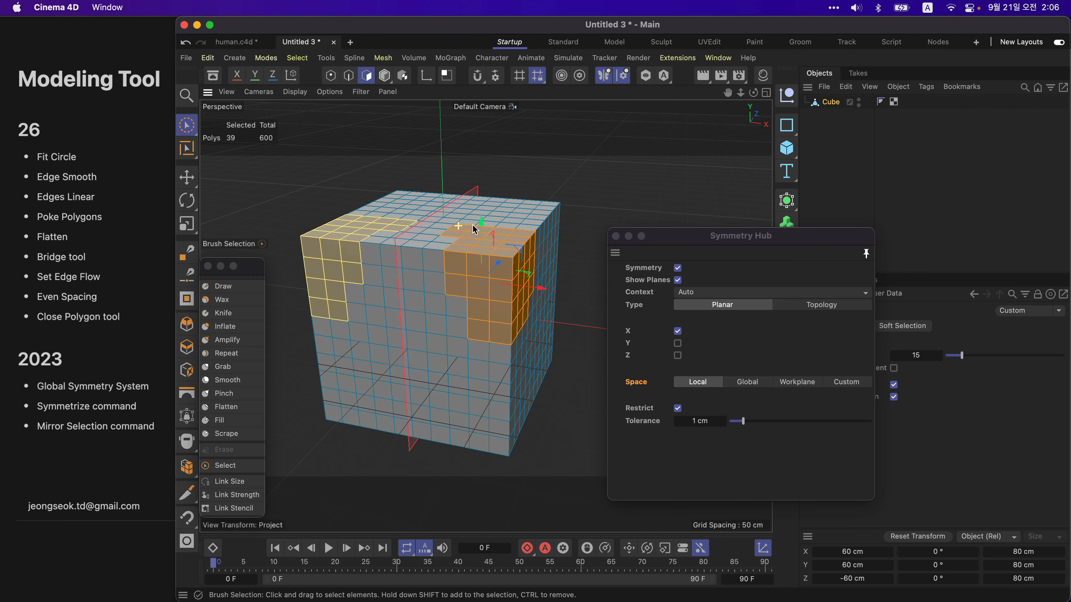
click(385, 77)
click(426, 76)
key(r)
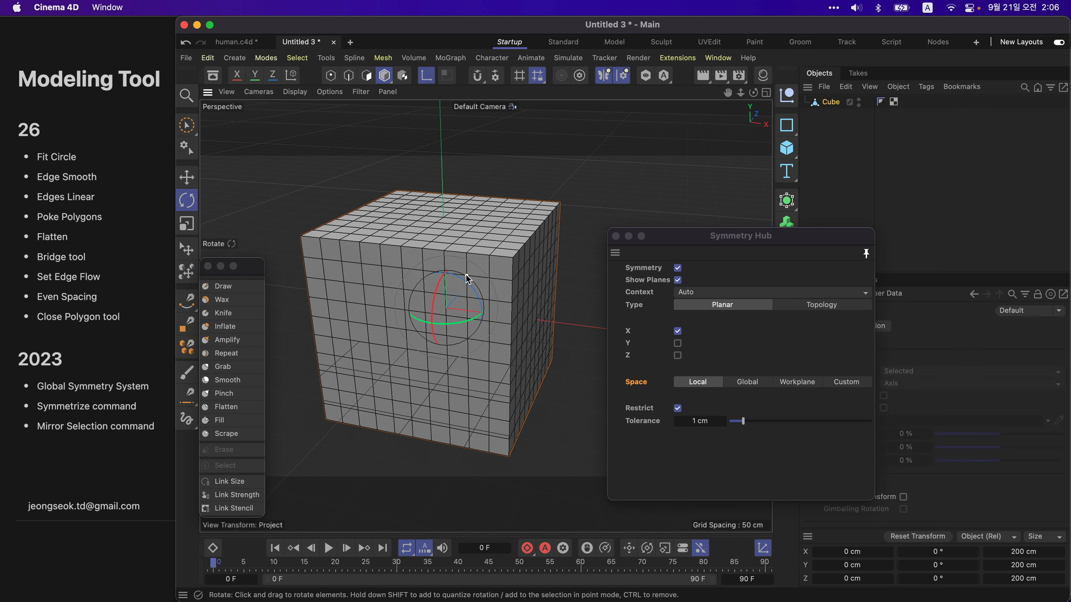
drag(468, 286, 492, 294)
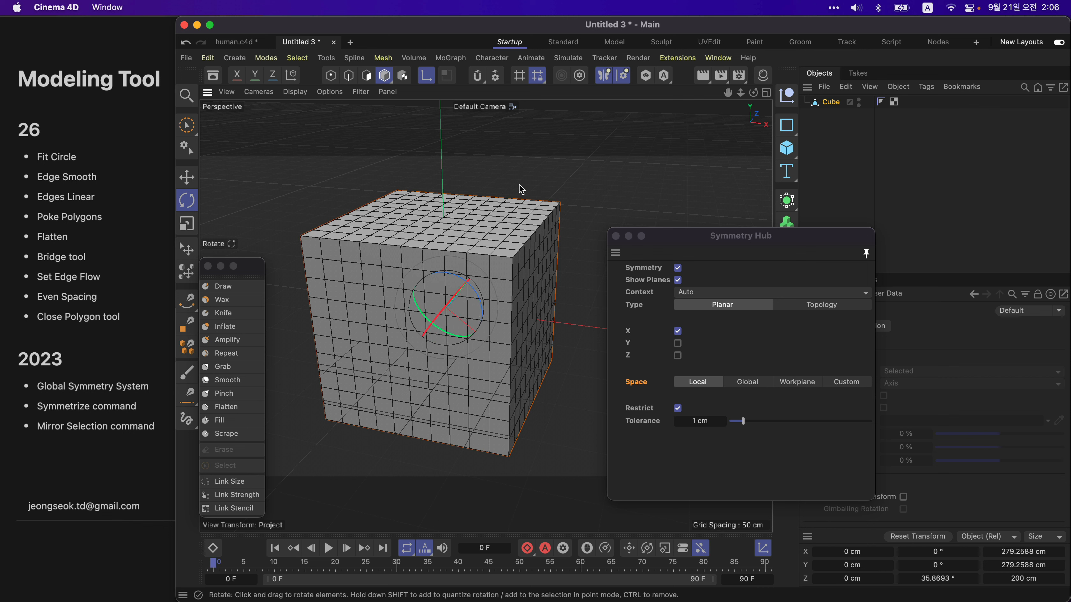
Step: Return to Polygon mode to inspect the tilted Local symmetry plane, and switch the symmetry Space to Global
click(367, 75)
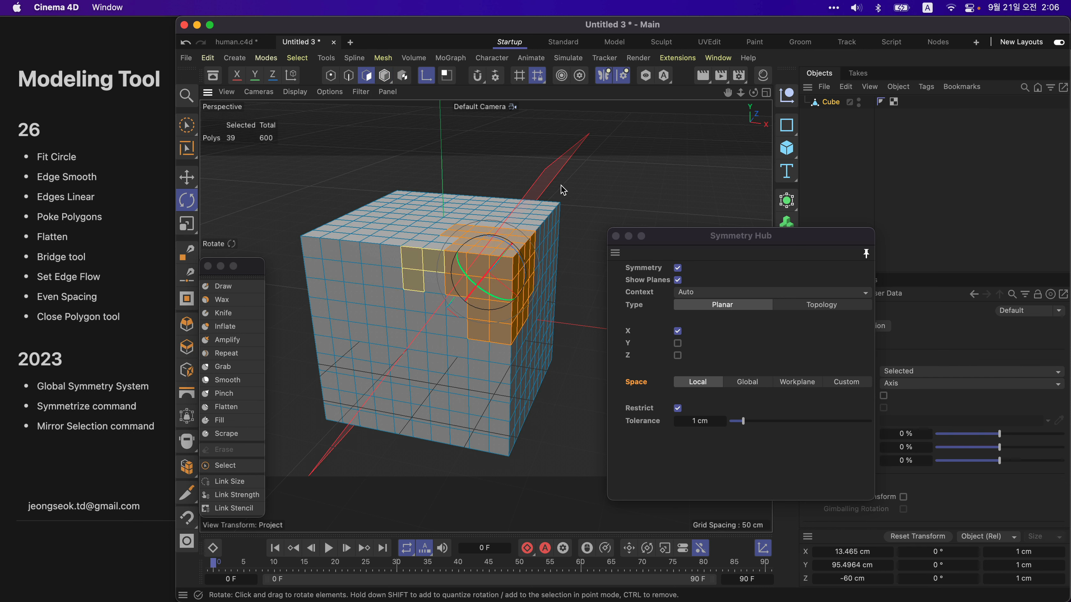
alt+drag(561, 185, 576, 170)
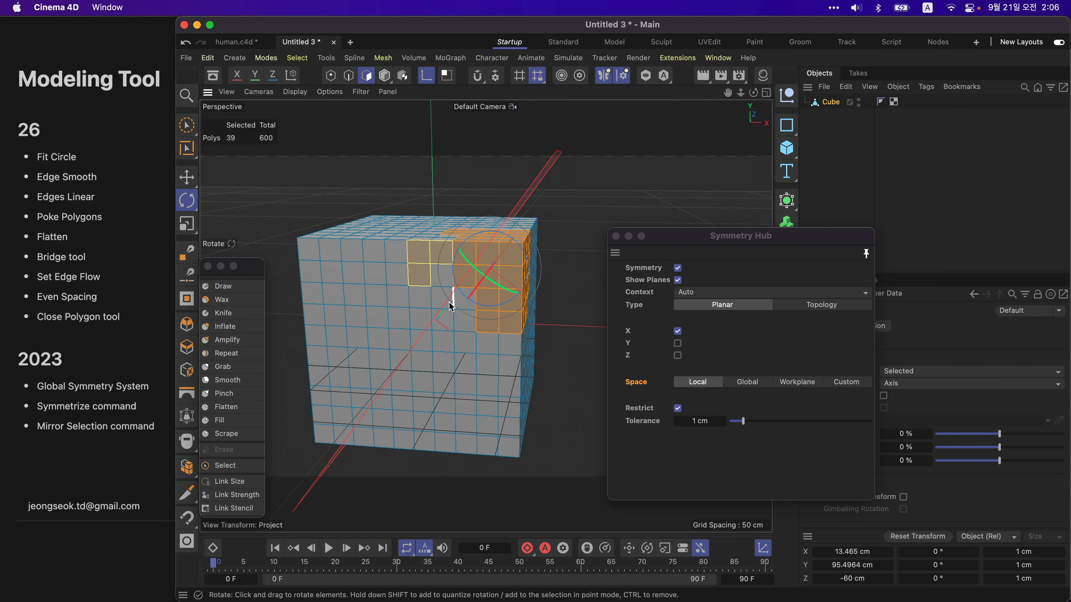
alt+drag(452, 306, 559, 191)
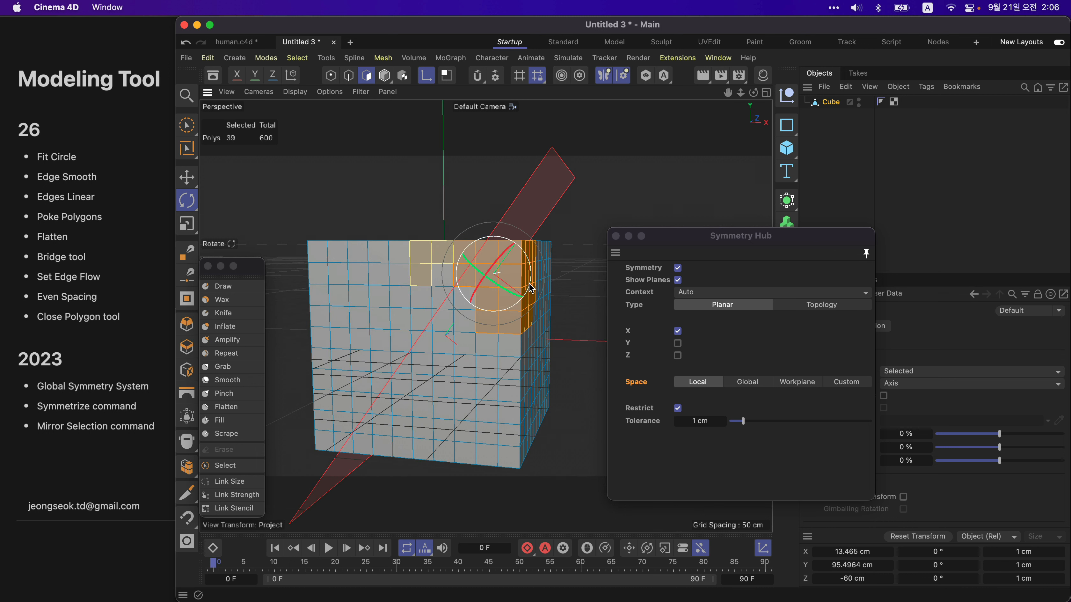
click(746, 381)
alt+drag(503, 279, 475, 319)
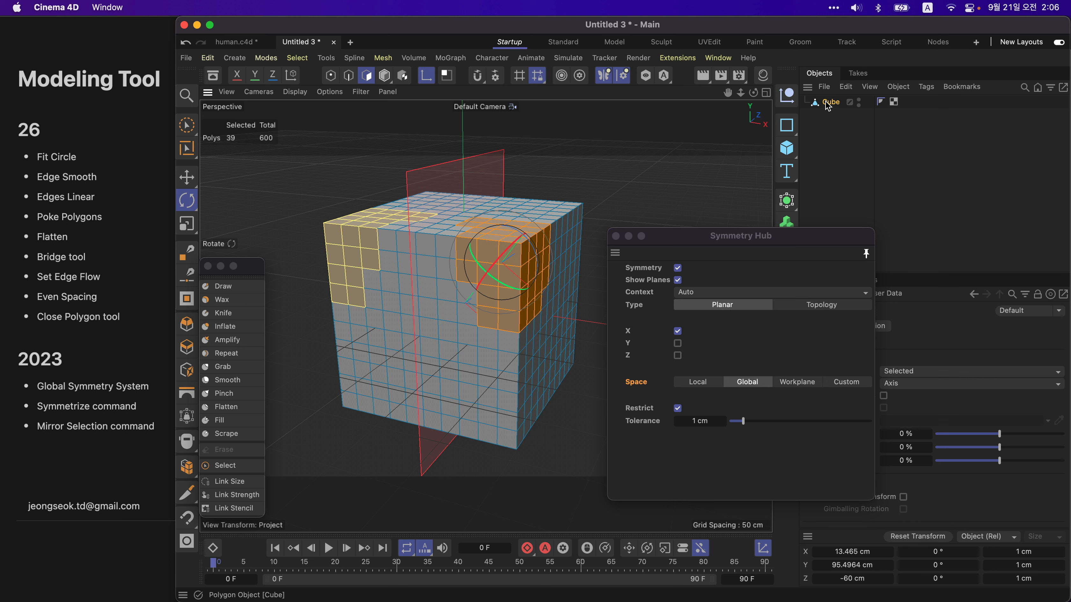
Step: Undo the axis rotation and the latest polygon selections until only the four-polygon patch on the cube's front face is selected
key(super+z)
key(super+z)
key(super+z)
key(super+z)
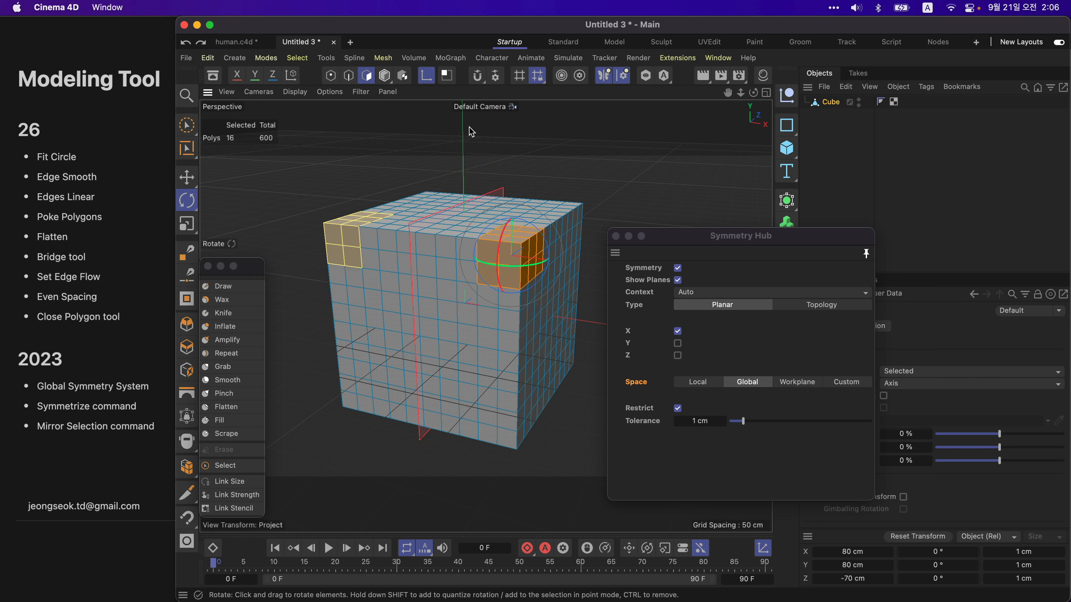
key(super+z)
key(super+z)
key(super+z)
key(super+z)
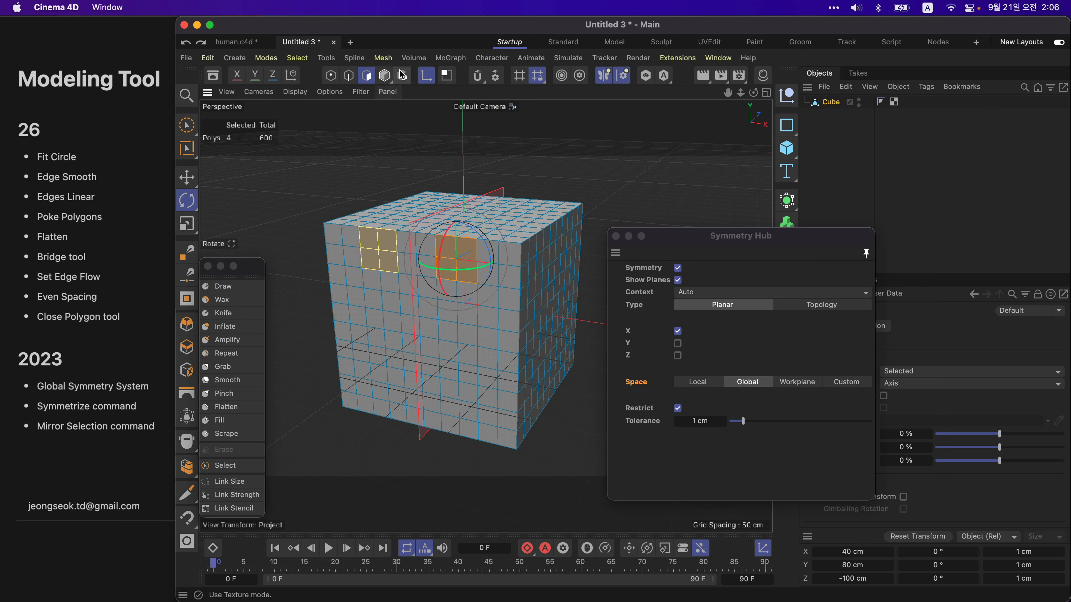
Step: Turn off axis modification, activate Workplane mode and rotate the workplane to a pitch of about 33°
click(186, 125)
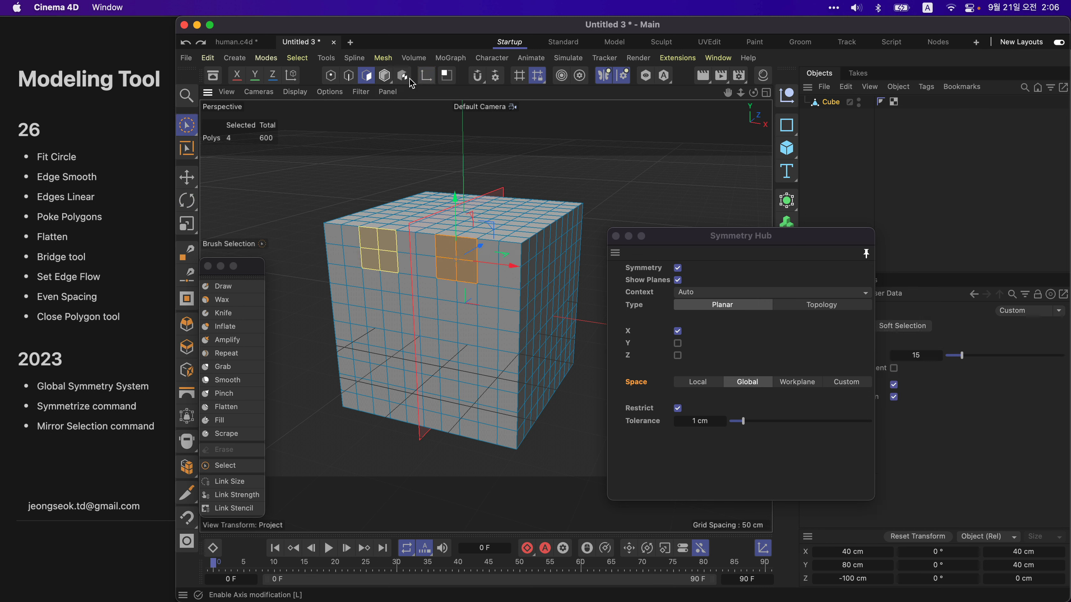
click(382, 76)
mouse_move(509, 223)
alt+mouse_down()
mouse_move(546, 181)
mouse_move(549, 193)
mouse_move(491, 228)
mouse_move(481, 253)
mouse_move(441, 226)
alt+mouse_up()
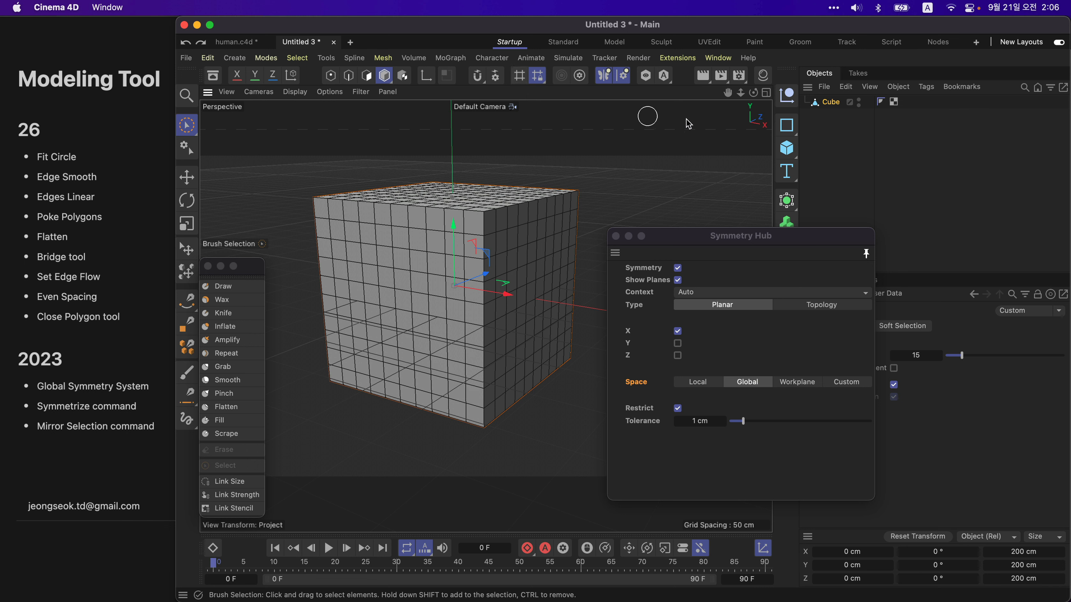
click(367, 75)
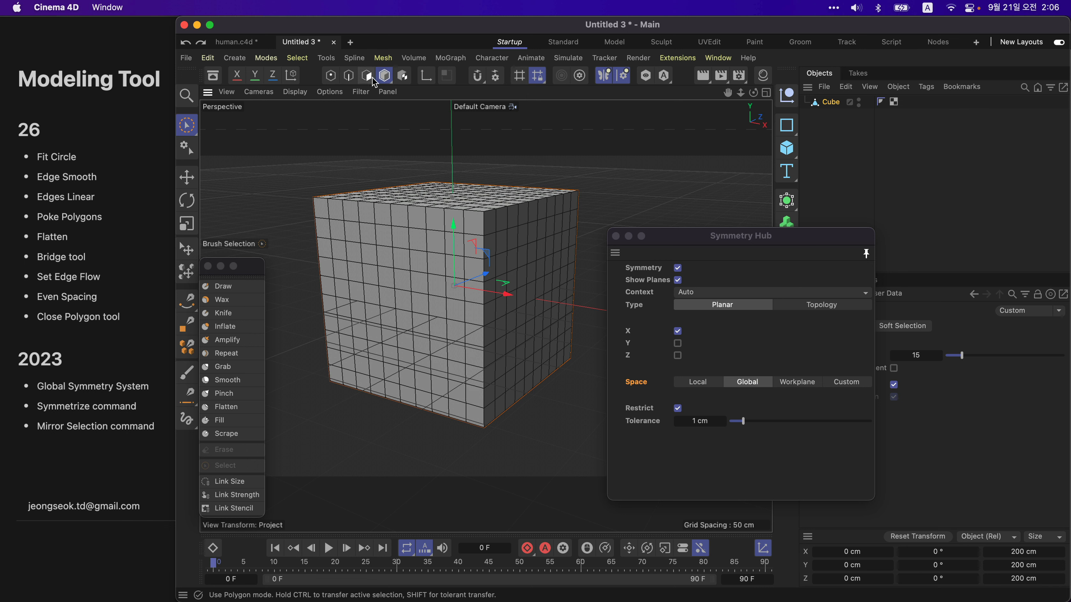
click(521, 78)
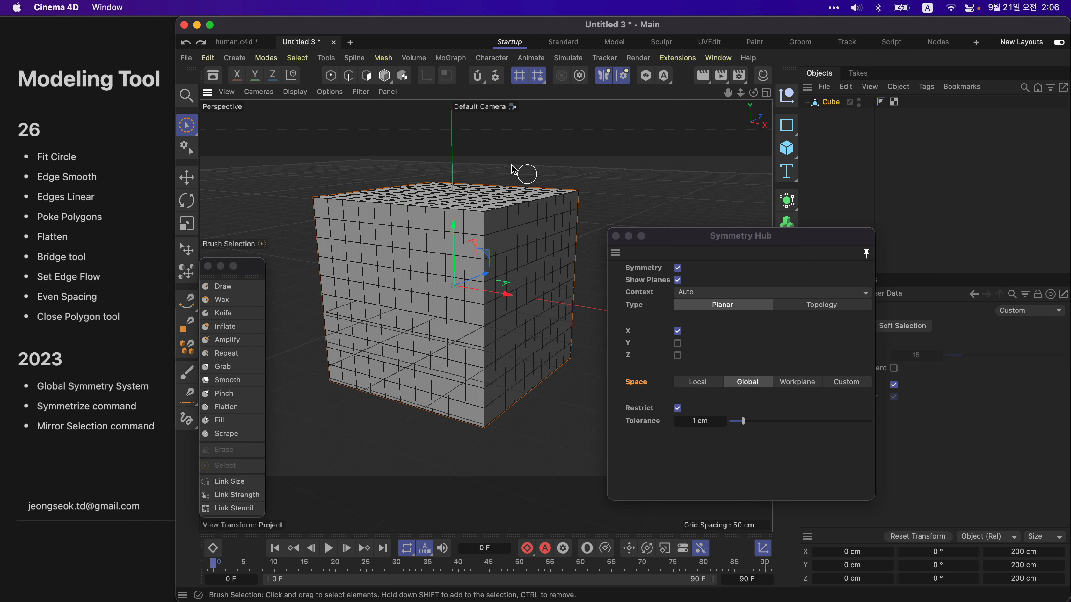
key(r)
mouse_move(445, 281)
mouse_down()
mouse_move(436, 287)
mouse_move(448, 282)
mouse_up()
key(super+z)
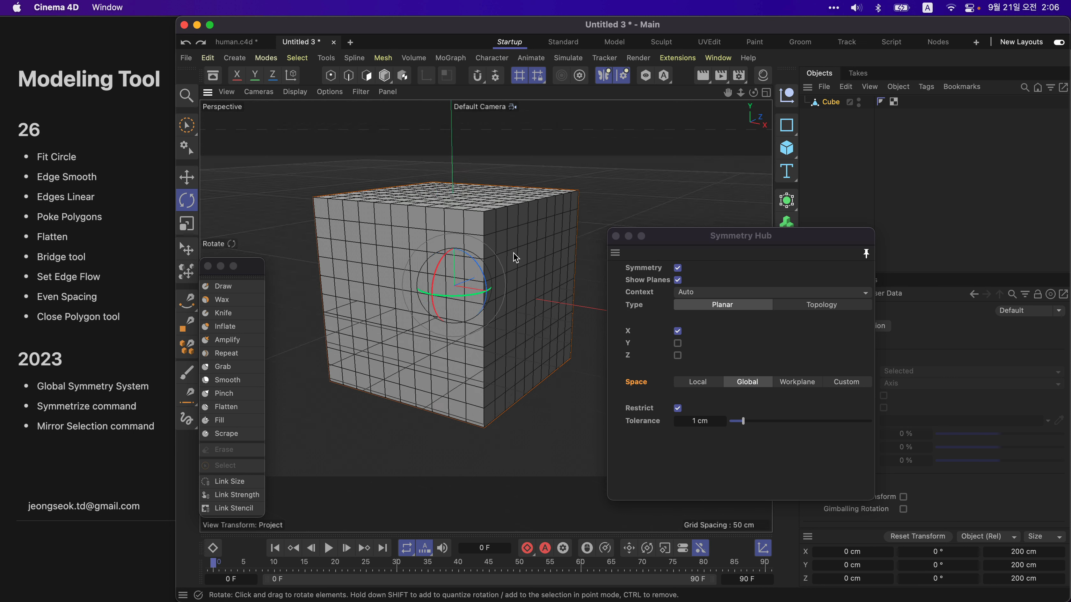
alt+middle_drag(499, 247, 507, 235)
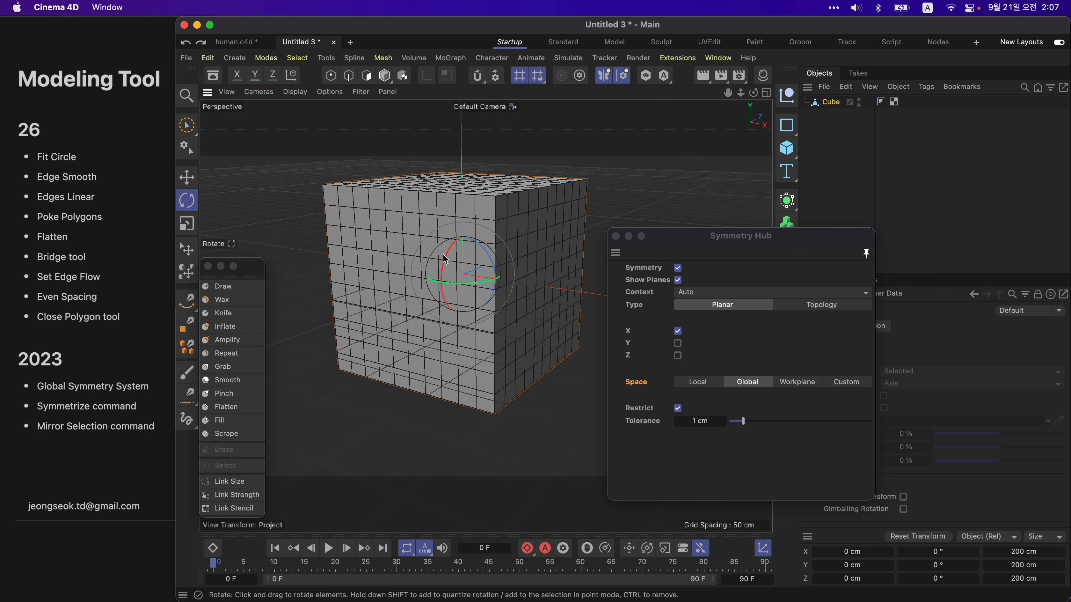
drag(445, 258, 444, 281)
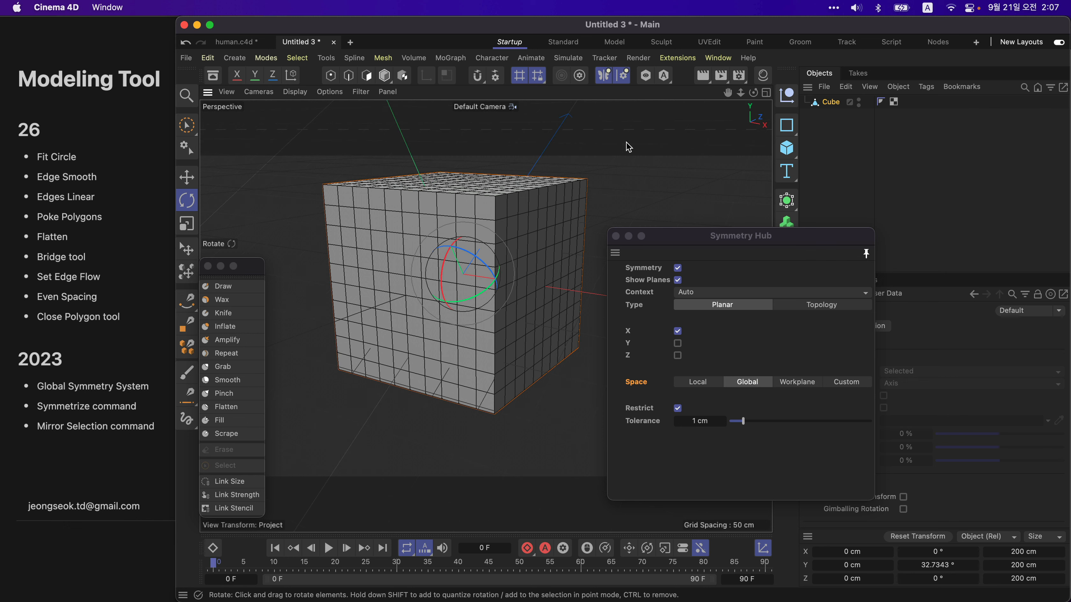
Step: Move the Symmetry Hub clear of the cube and level the workplane with Align Workplane to Y
drag(658, 236, 770, 290)
mouse_move(491, 285)
alt+mouse_down()
mouse_move(501, 259)
mouse_move(487, 277)
mouse_move(504, 276)
alt+mouse_up()
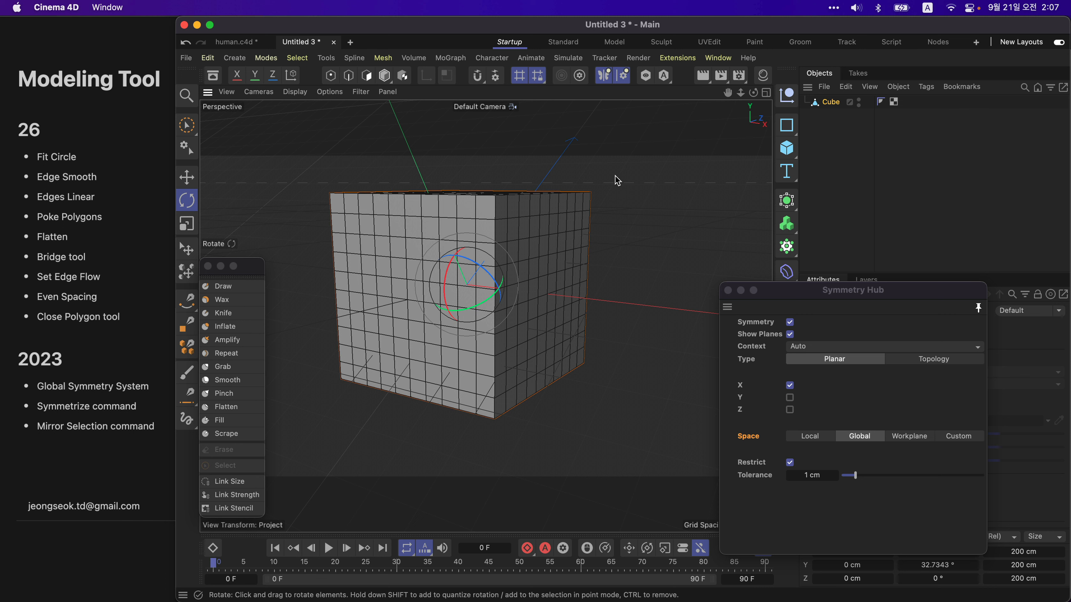
drag(797, 298, 715, 298)
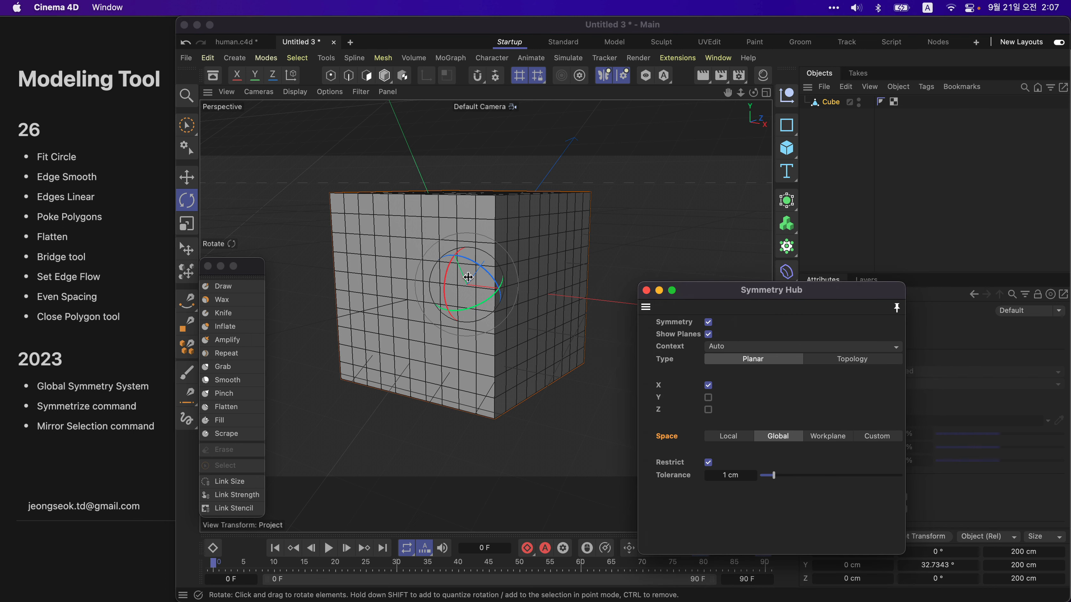
click(537, 78)
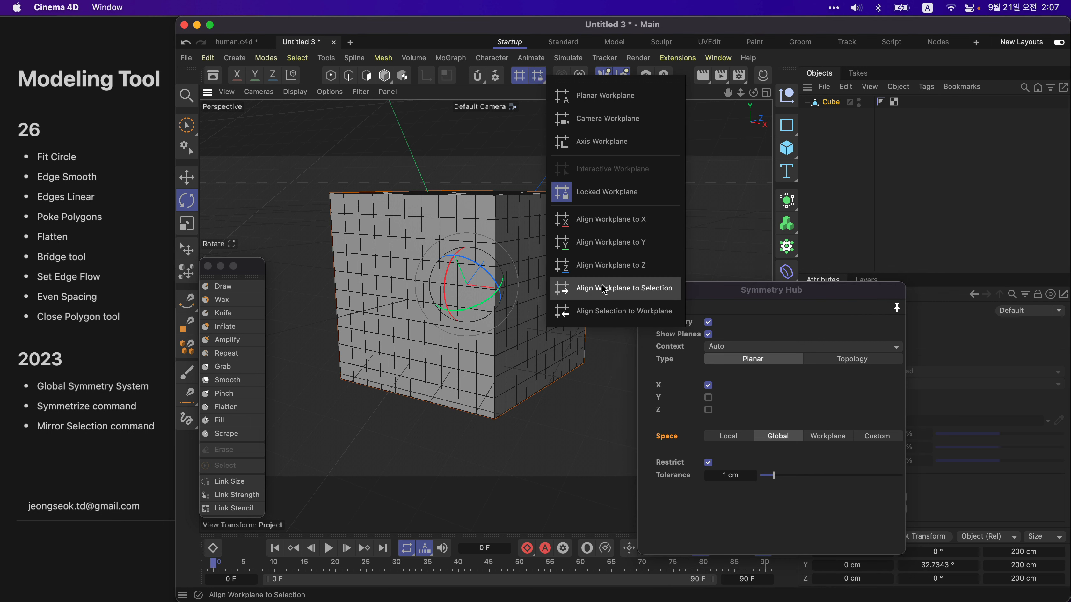
click(639, 243)
key(e)
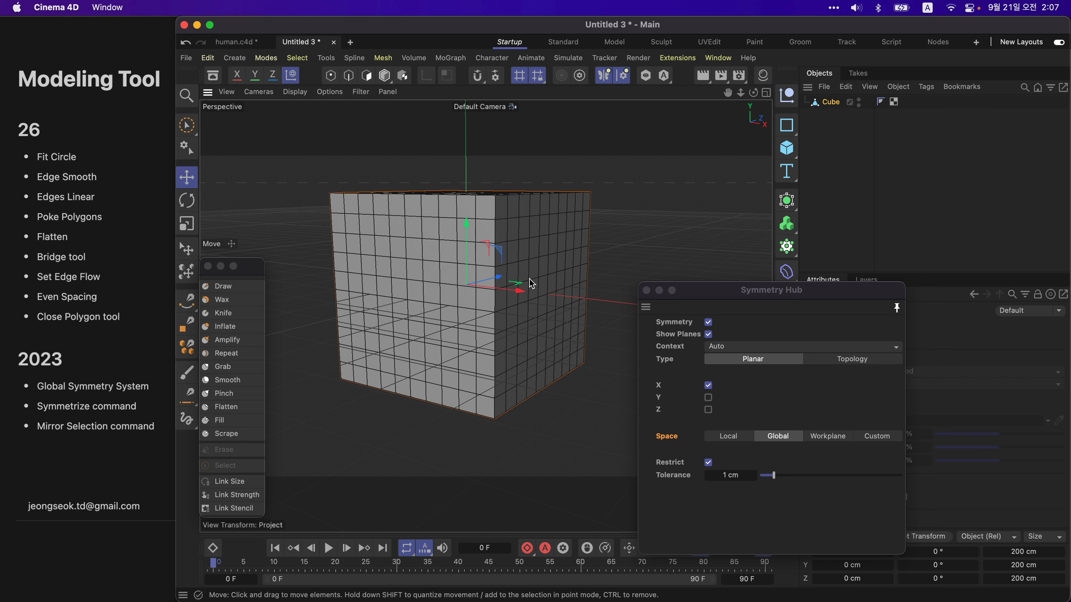
alt+drag(532, 283, 647, 164)
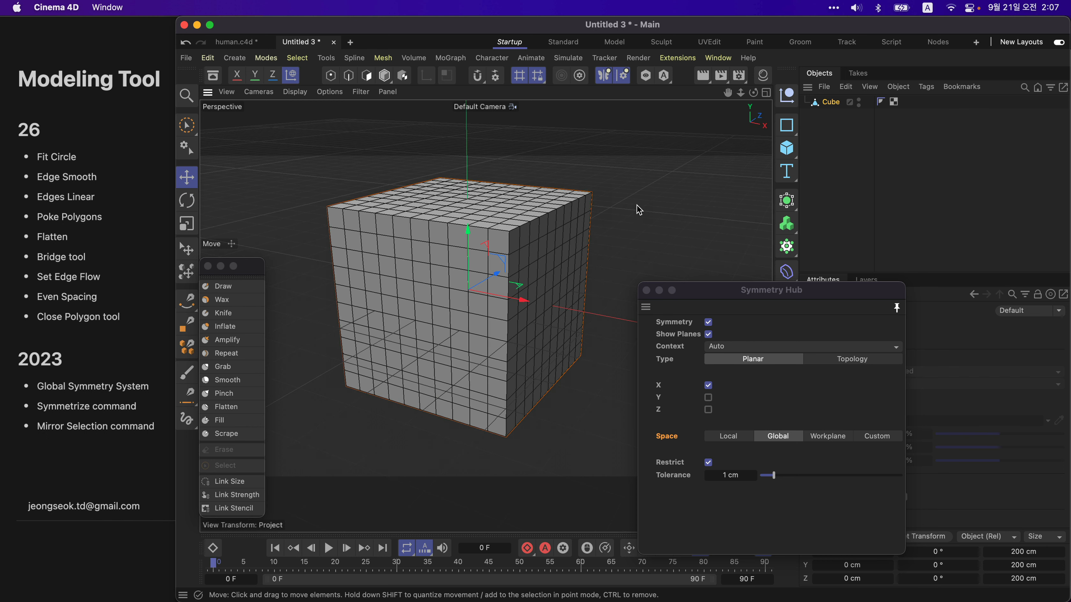
alt+drag(634, 211, 743, 145)
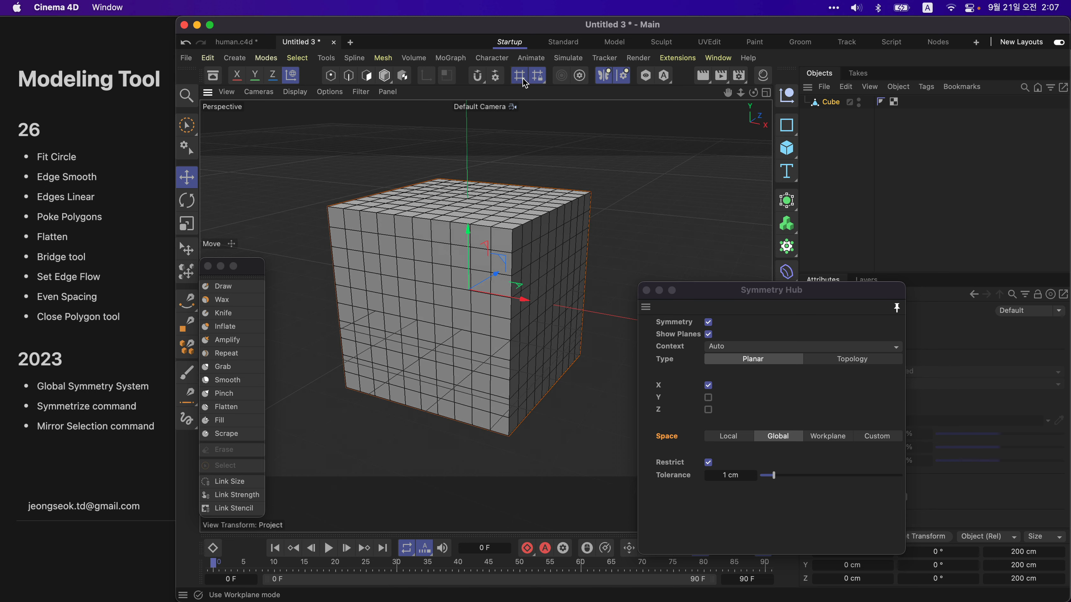
Step: Rotate the workplane to a pitch of about 34° and a bank of about 31°
key(Return)
key(Return)
key(r)
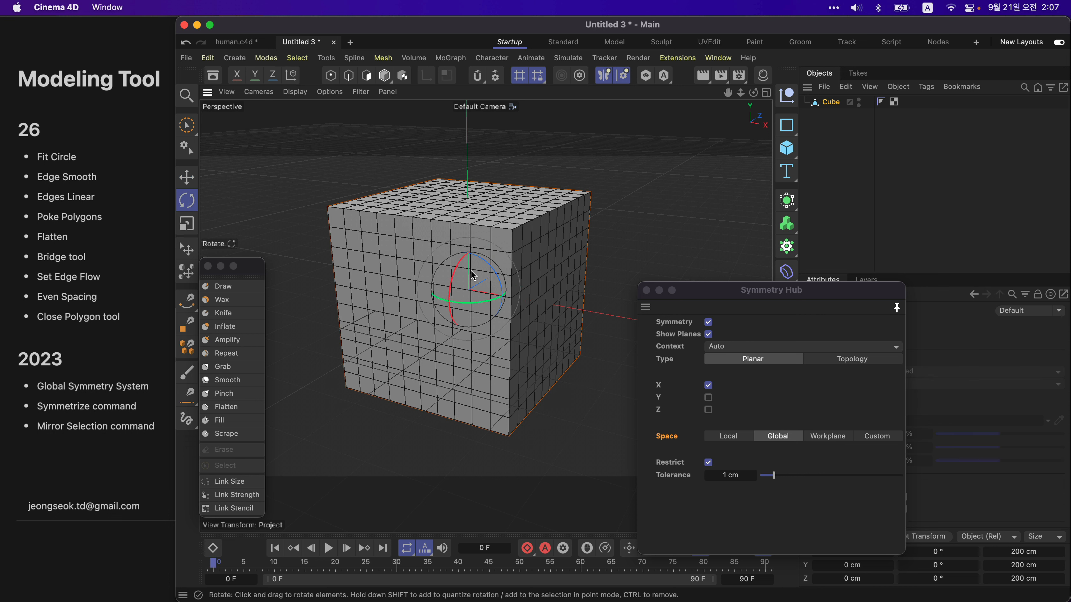
drag(454, 275, 451, 305)
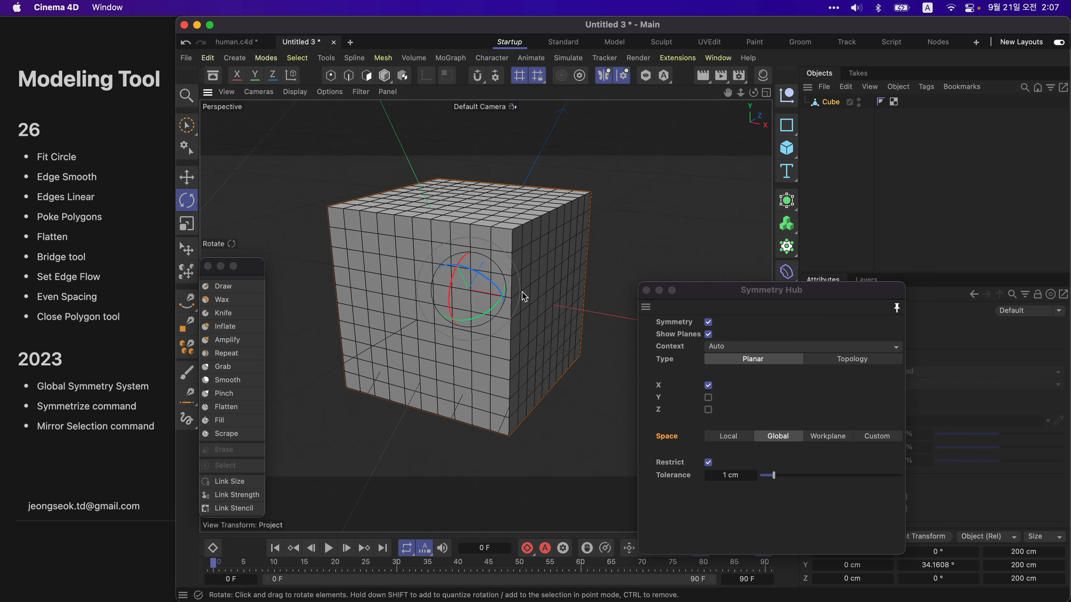
alt+drag(522, 292, 525, 259)
alt+middle_drag(525, 259, 523, 236)
drag(491, 298, 482, 297)
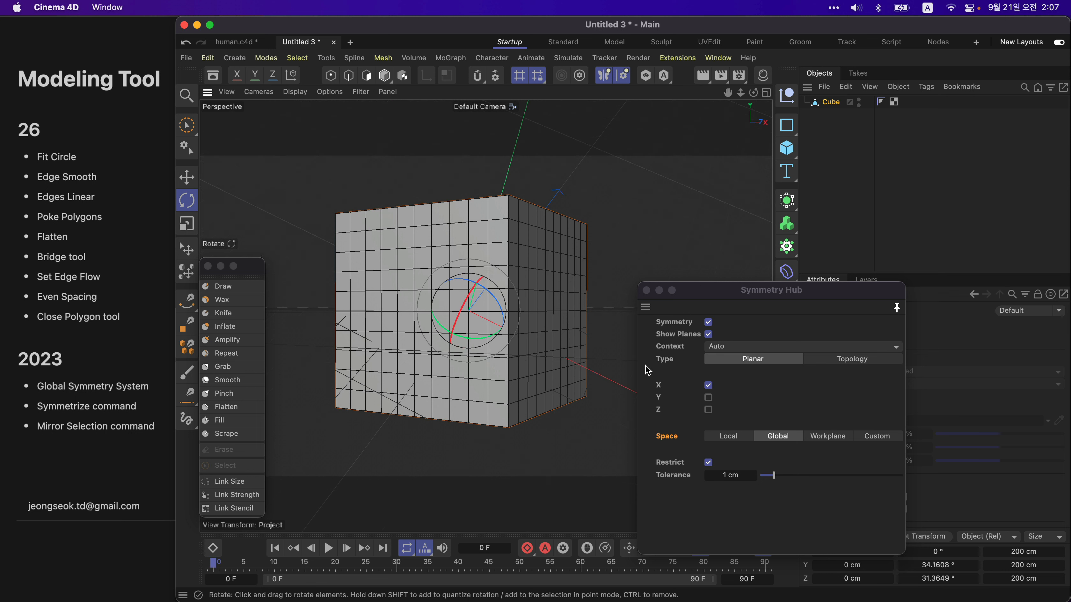
Step: Return to Polygon mode and set the symmetry Space to Workplane, inspecting the tilted symmetry plane
click(370, 74)
alt+middle_drag(467, 214, 444, 177)
click(828, 436)
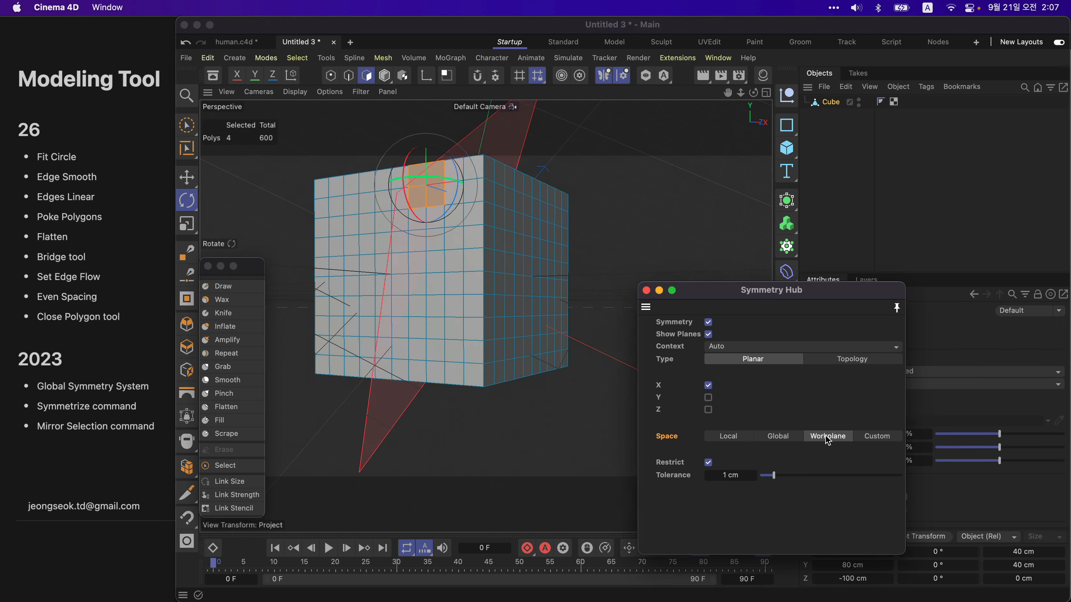
alt+drag(527, 264, 514, 239)
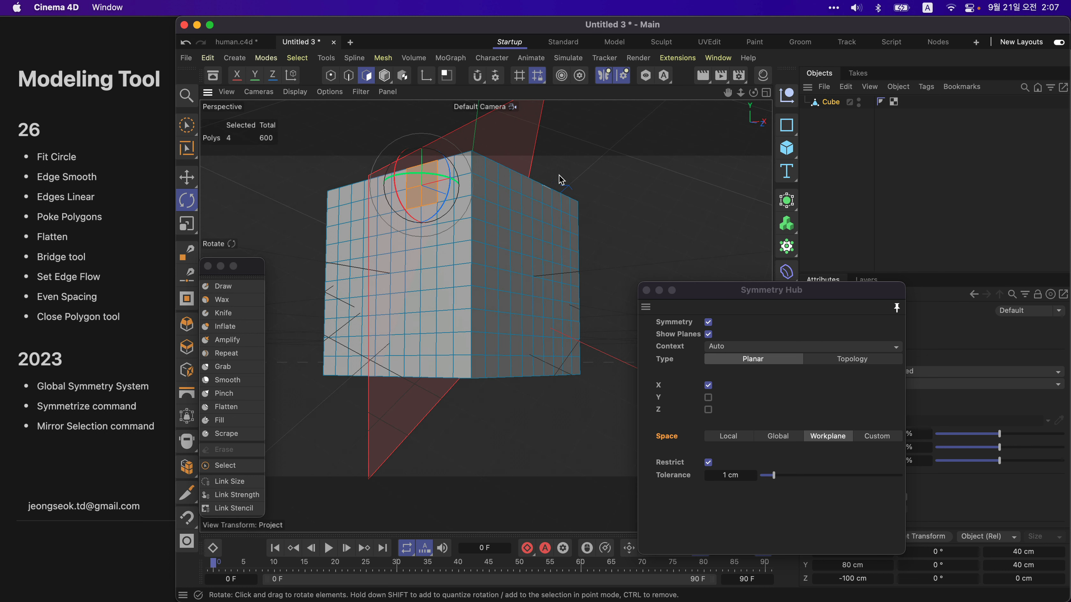
alt+drag(506, 175, 491, 178)
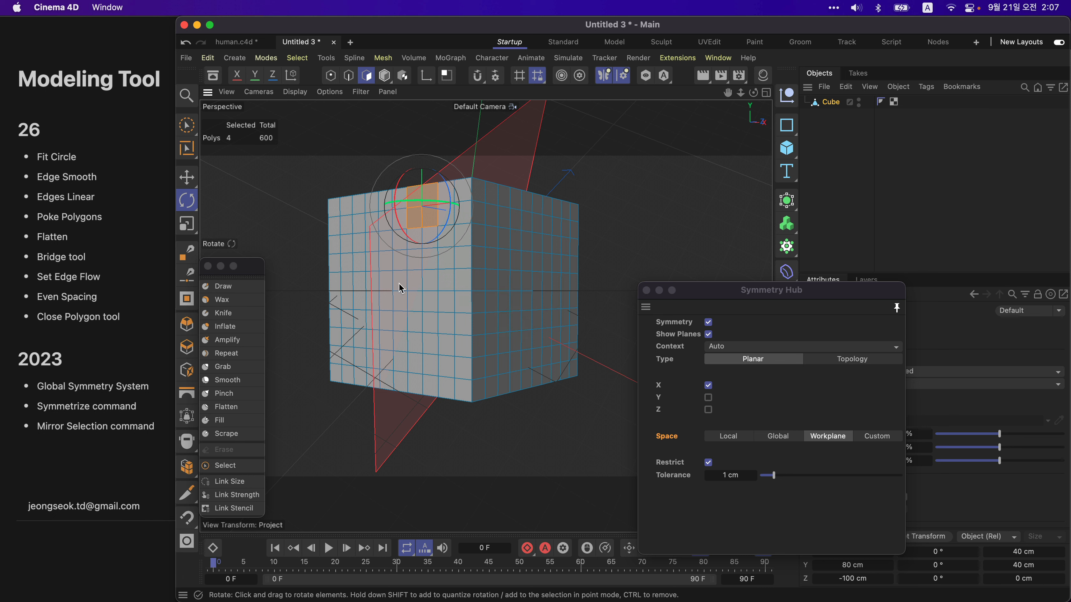
Step: Select the side-face polygon at the cube's upper front corner and align the workplane to that selection
click(478, 234)
alt+drag(463, 257, 483, 233)
alt+drag(516, 192, 494, 223)
click(498, 194)
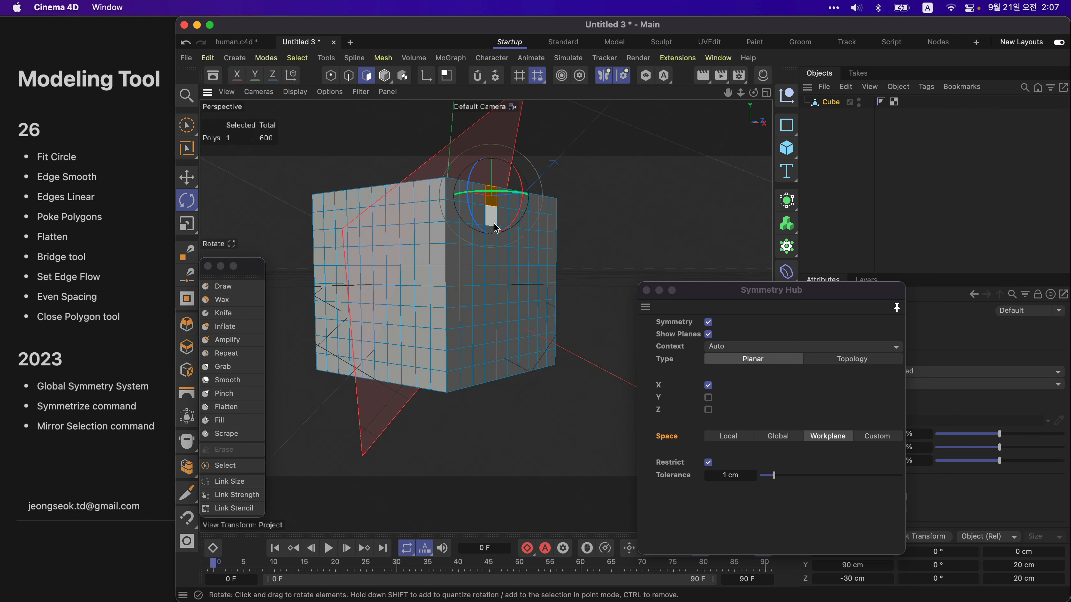
click(452, 195)
click(538, 75)
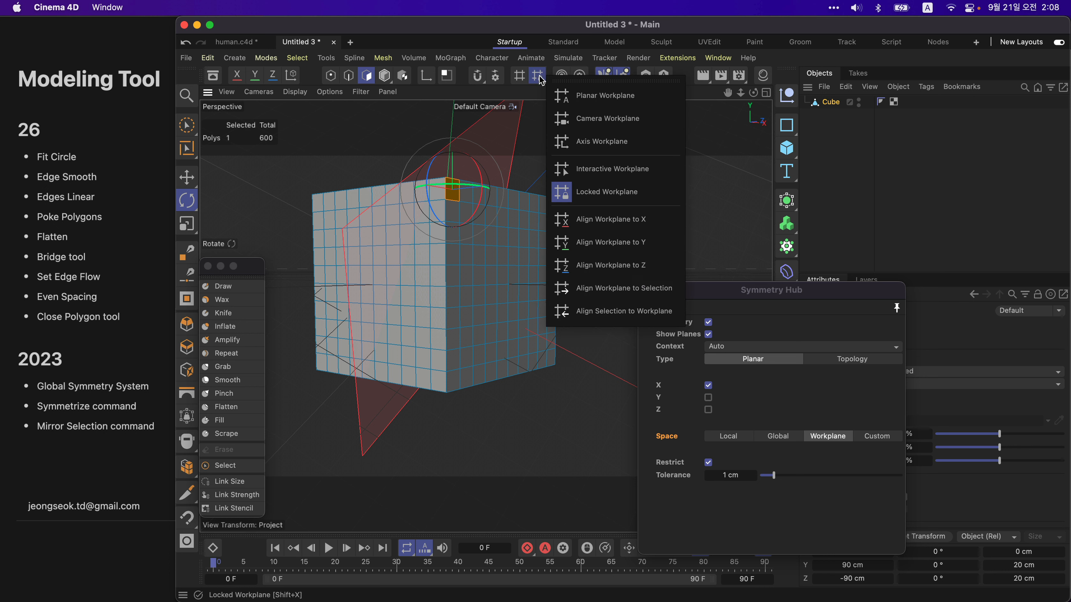
click(648, 297)
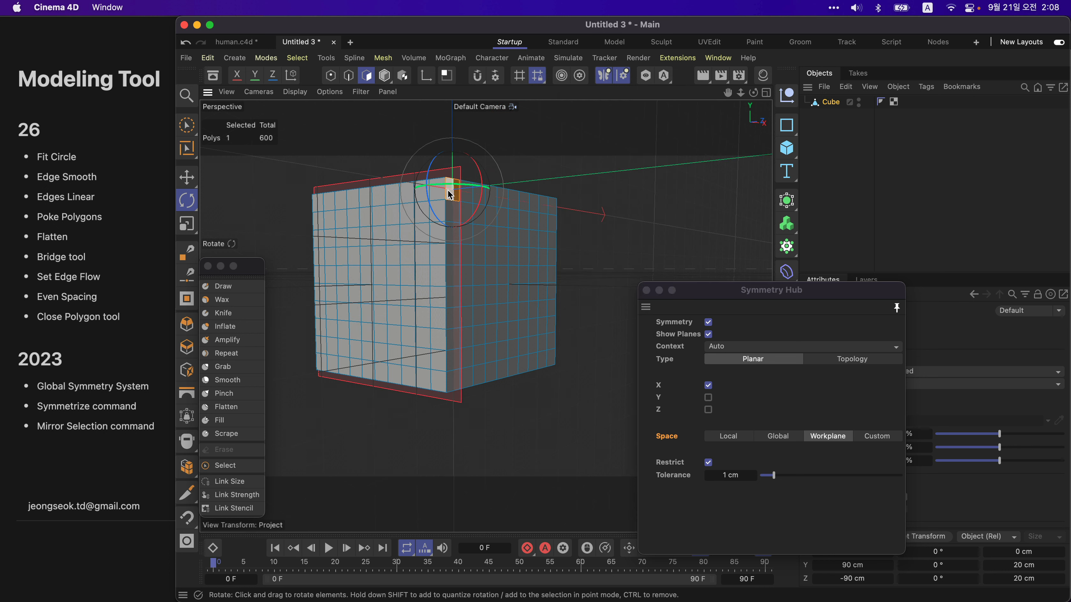
alt+drag(452, 193, 436, 218)
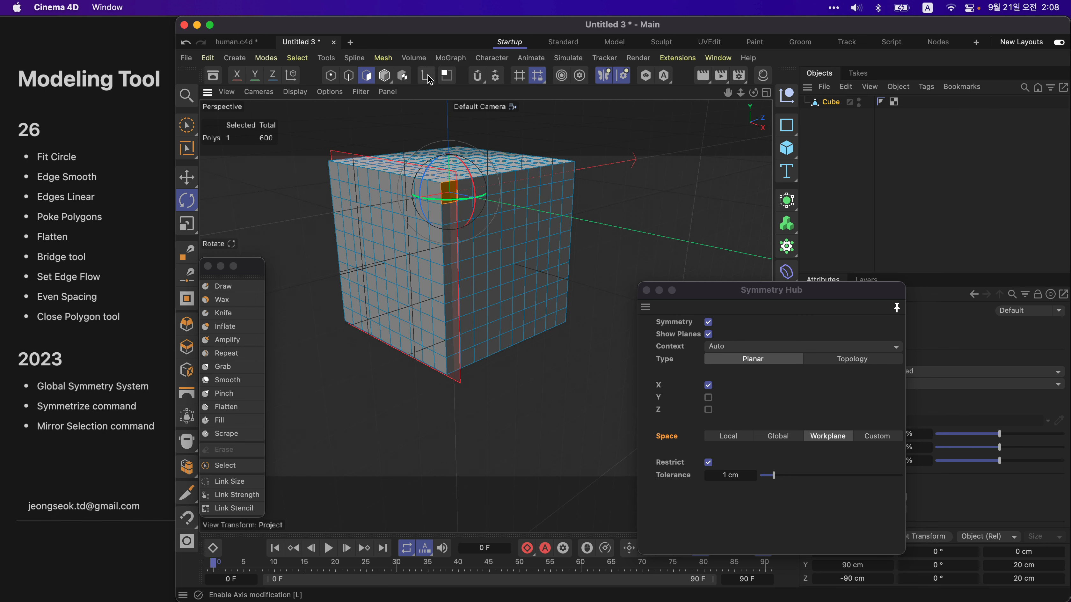
Step: Turn on snapping and level the workplane again with Align Workplane to Y
click(425, 76)
click(519, 77)
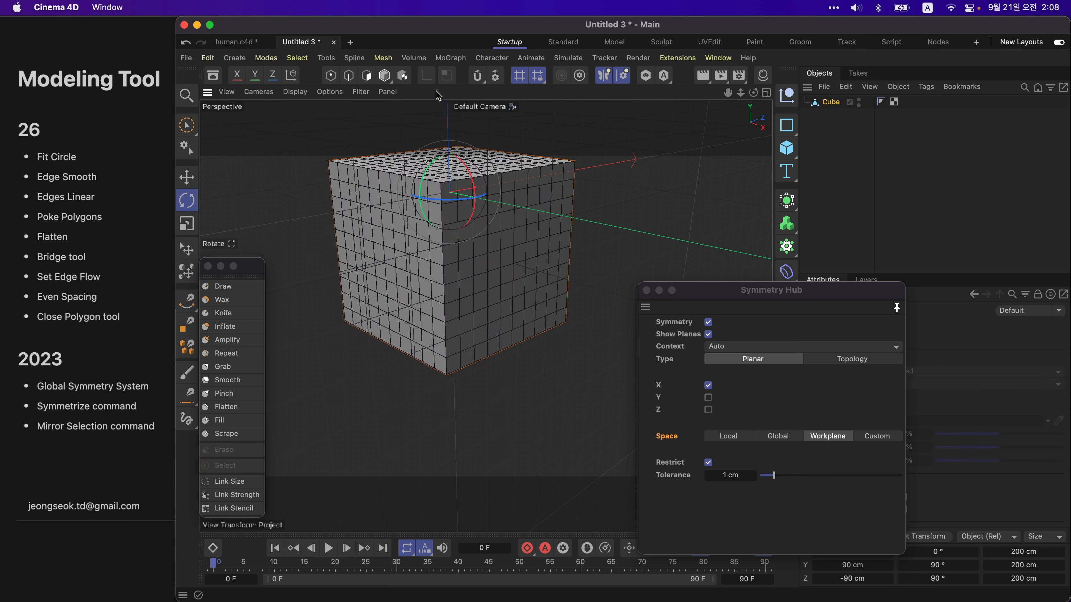
click(477, 76)
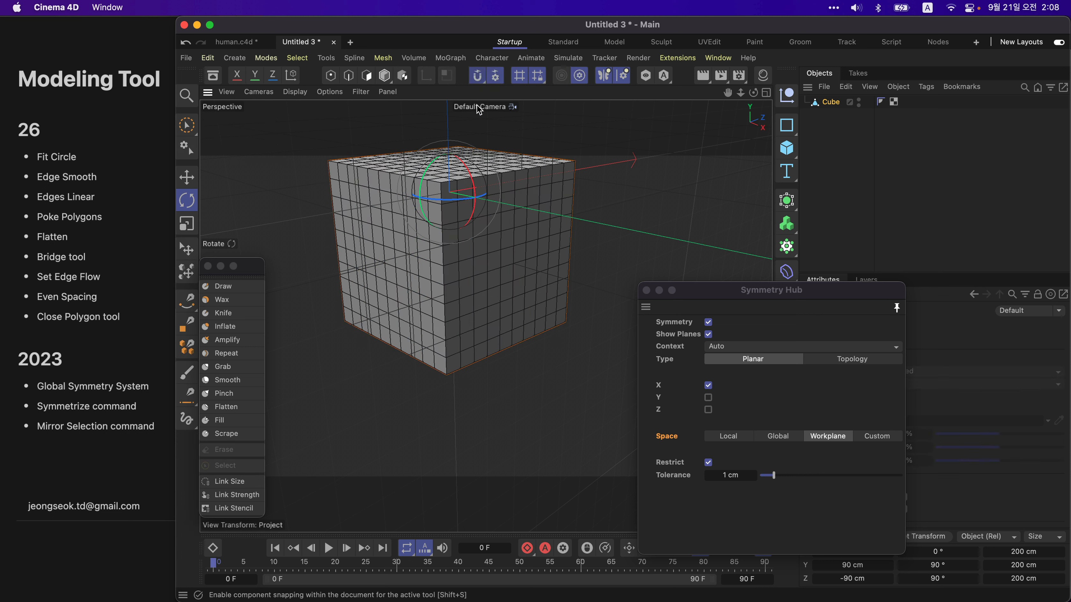
key(e)
drag(499, 205, 445, 268)
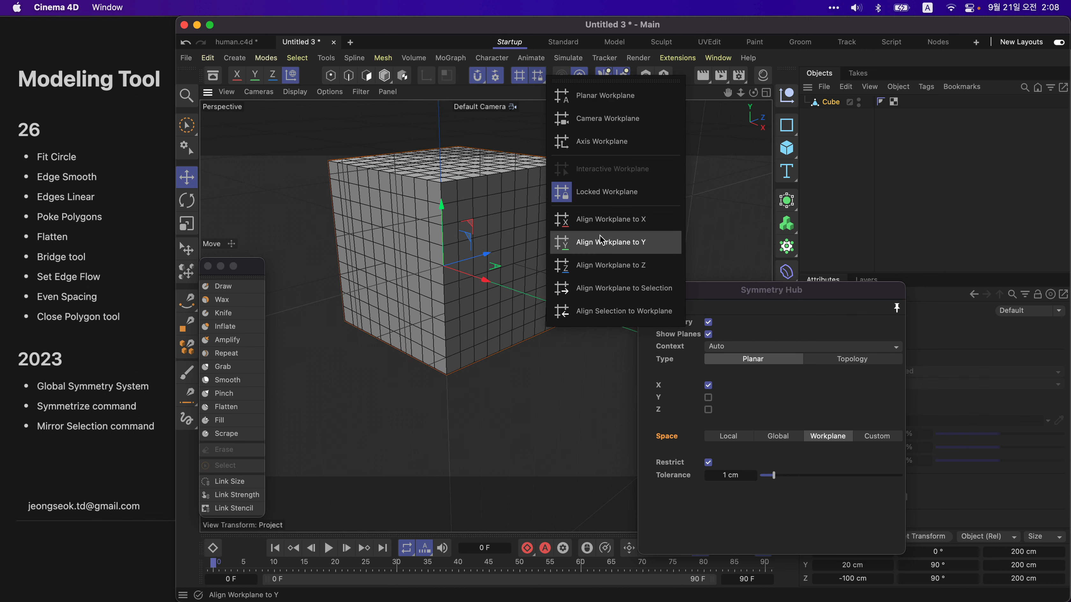
click(645, 250)
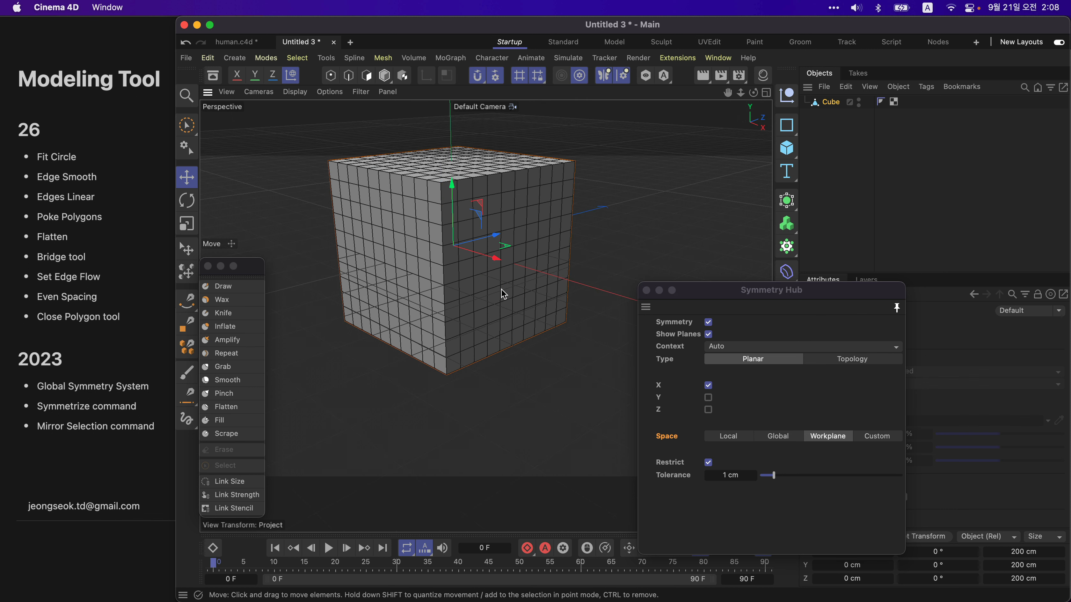
alt+drag(501, 288, 522, 212)
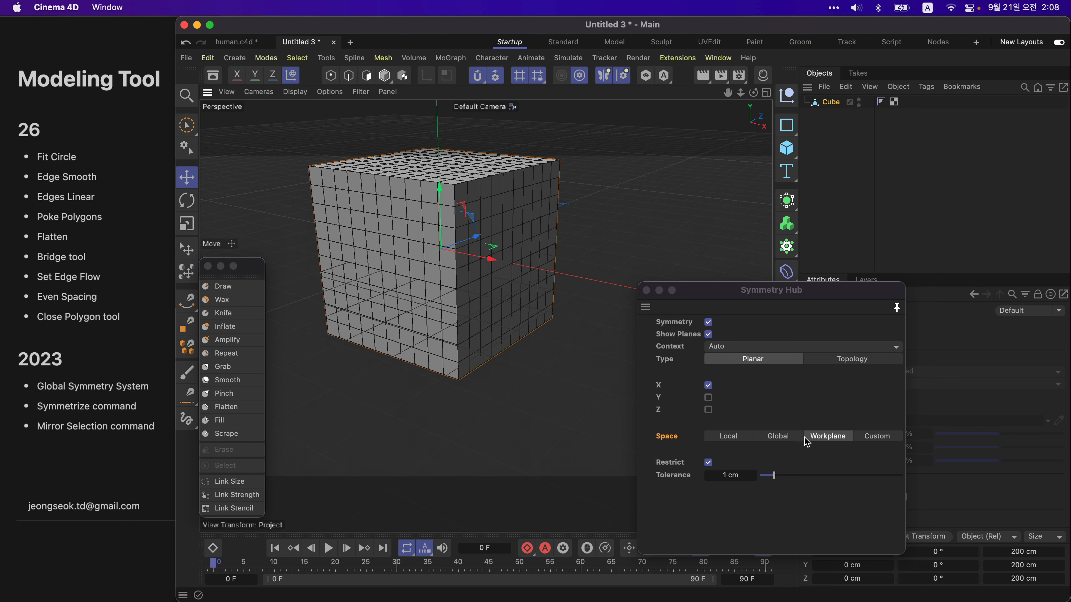
Step: Set the symmetry Space to Custom and, in Polygon mode, try a 5 cm X position offset and a rotation of the symmetry plane
click(778, 437)
click(731, 437)
click(873, 434)
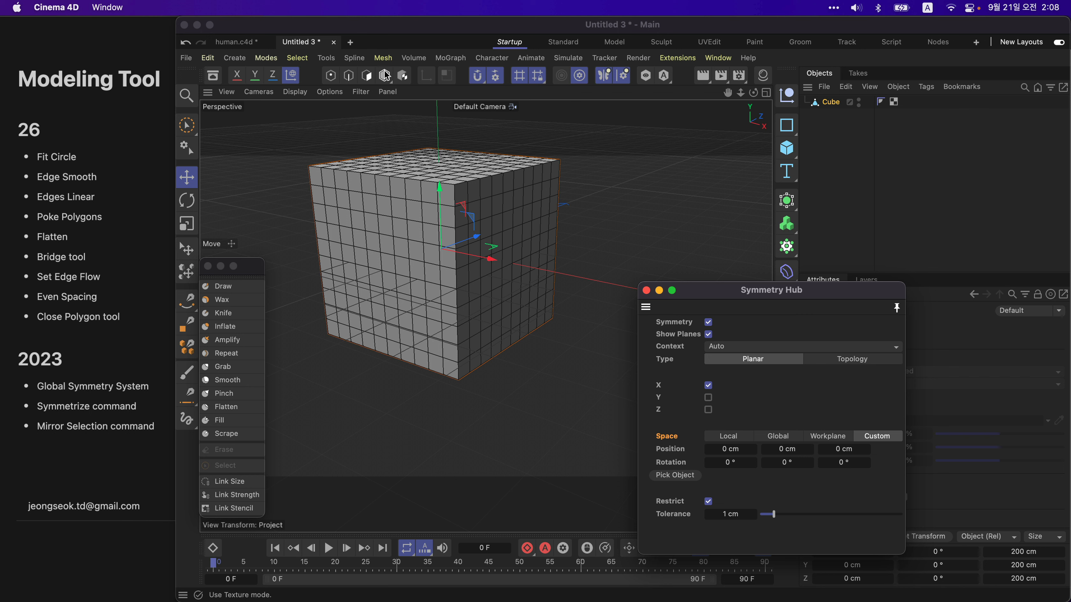
click(367, 76)
drag(730, 445, 745, 445)
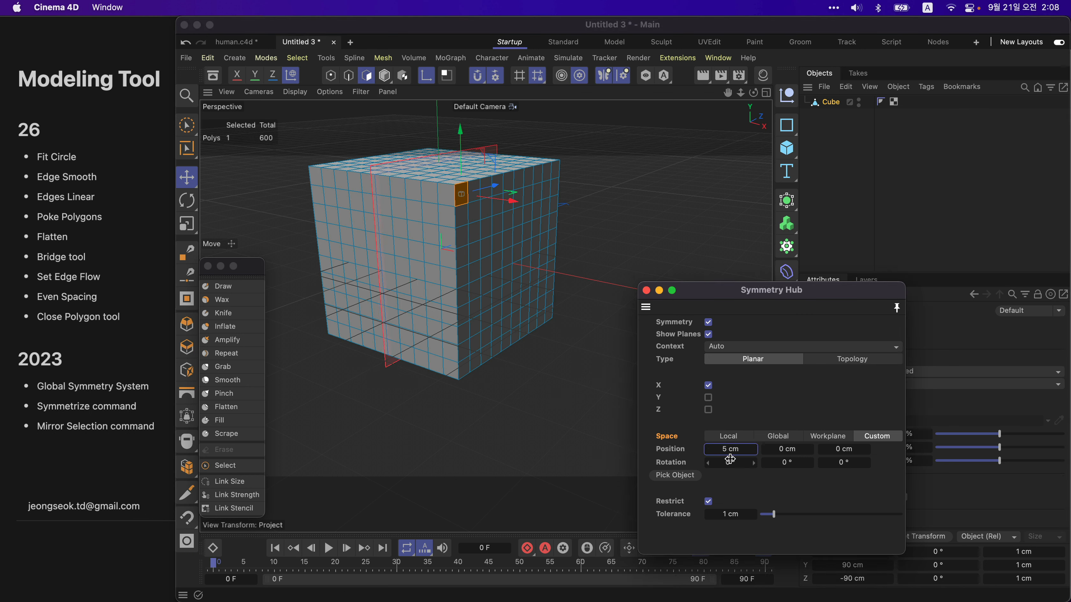
mouse_move(730, 462)
mouse_down()
mouse_move(718, 462)
mouse_move(746, 463)
mouse_move(719, 462)
mouse_up()
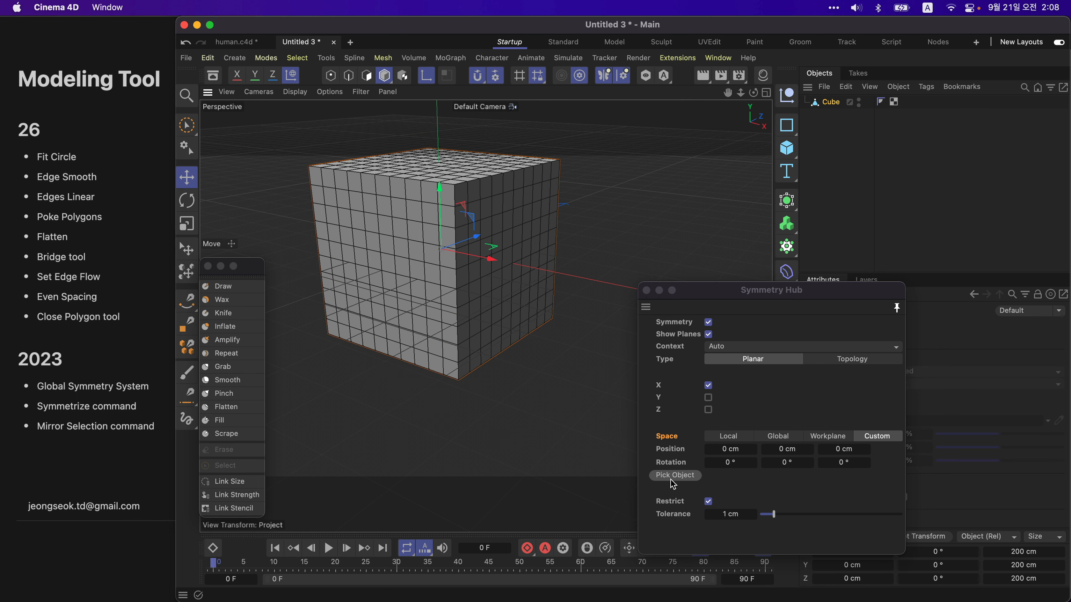
Step: Add a second cube, move it away behind the subdivided cube, and pick it as the reference object for the Custom symmetry space
click(787, 148)
drag(474, 248, 619, 211)
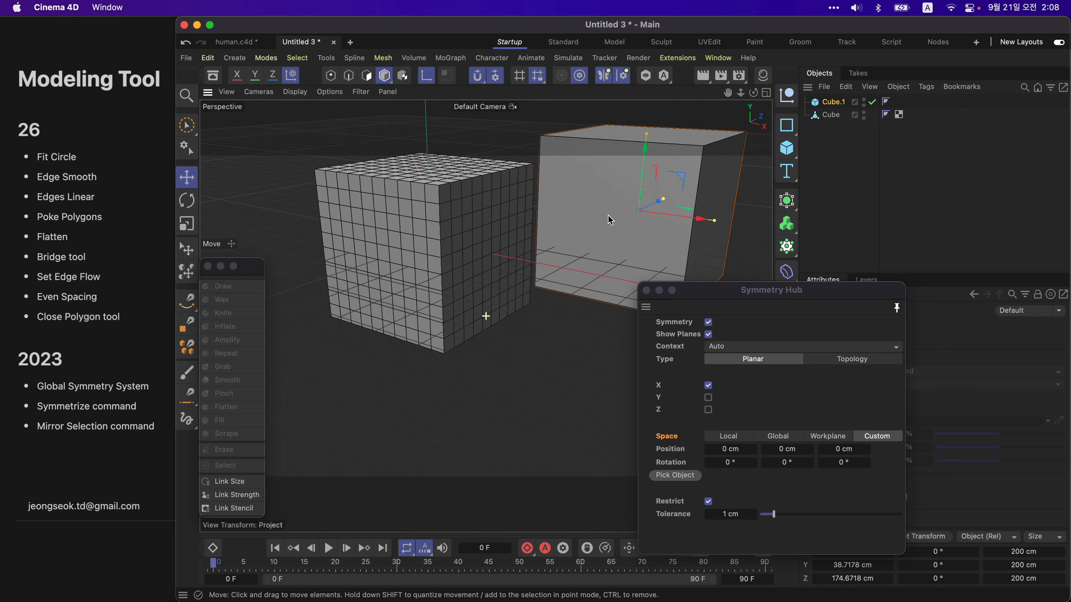
click(677, 480)
click(679, 249)
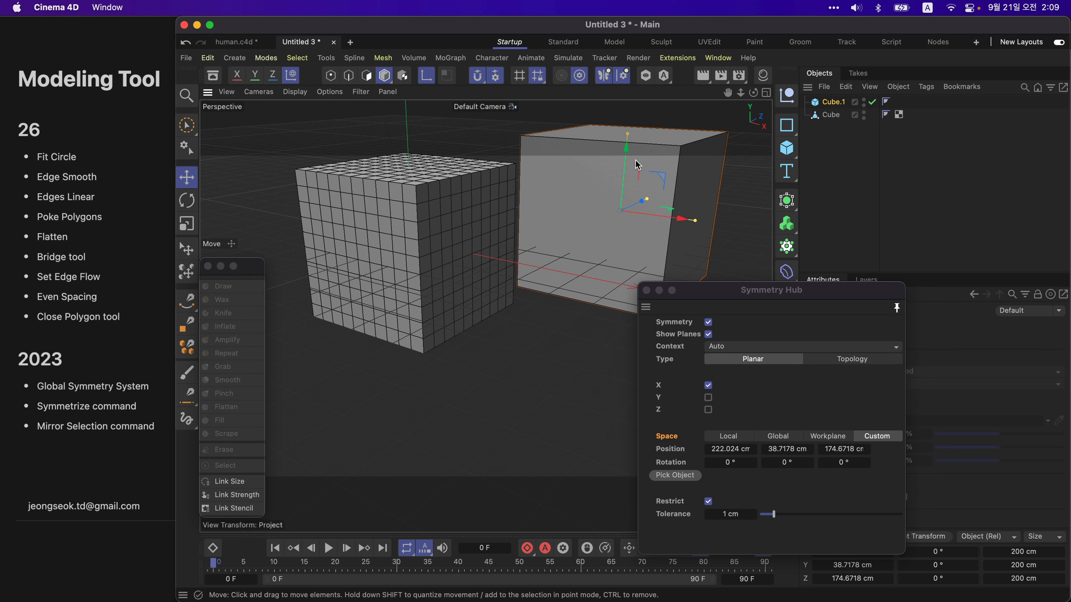
Step: Make the second cube editable in Polygon mode to inspect its symmetry plane, and set the symmetry Tolerance to 1.2 cm
click(331, 75)
click(366, 75)
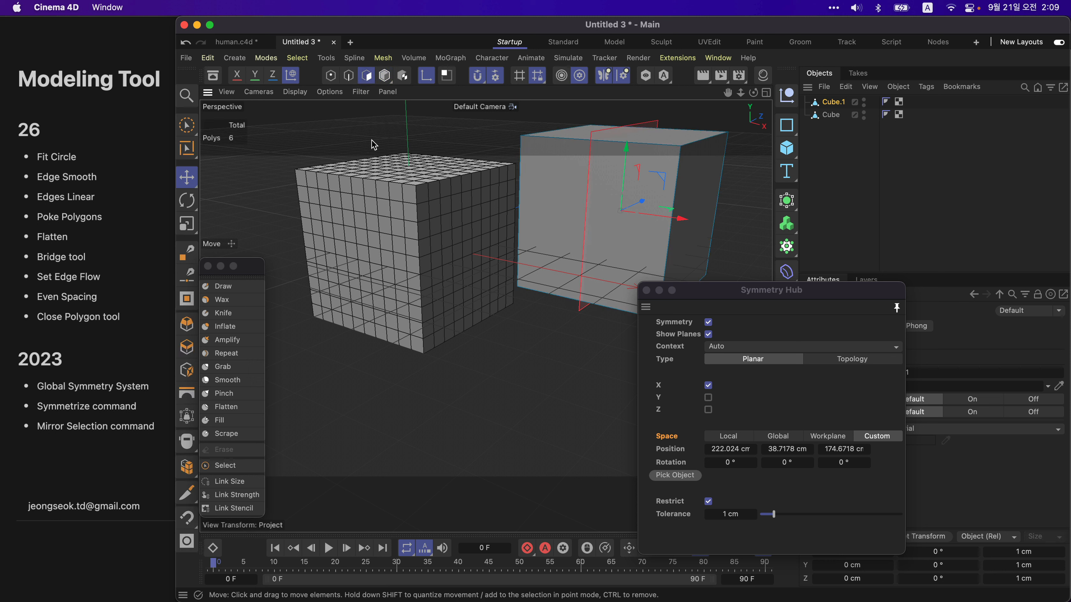
click(626, 173)
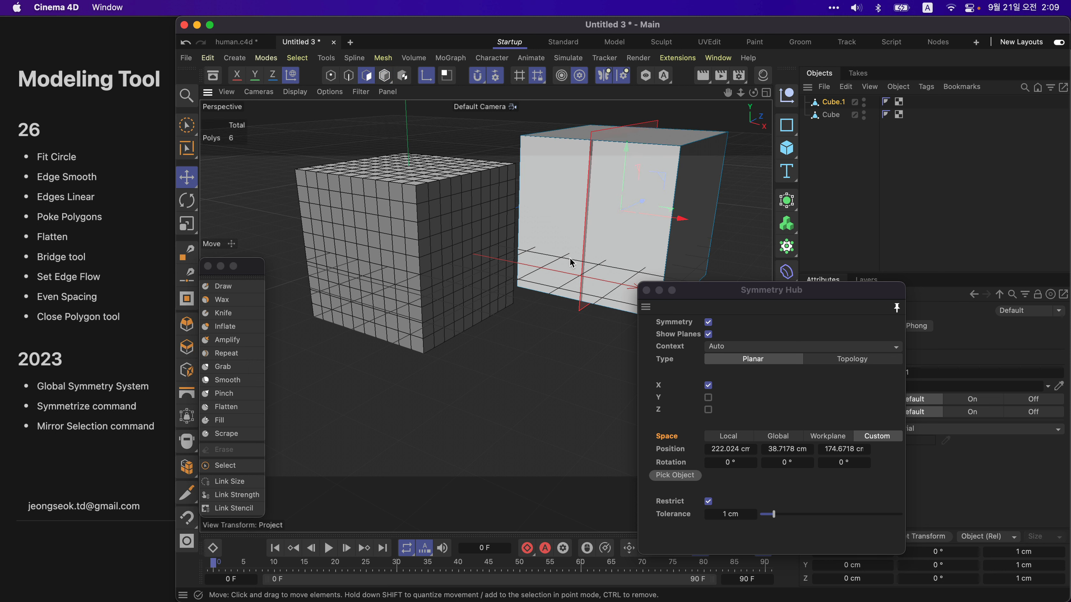
alt+drag(572, 262, 581, 241)
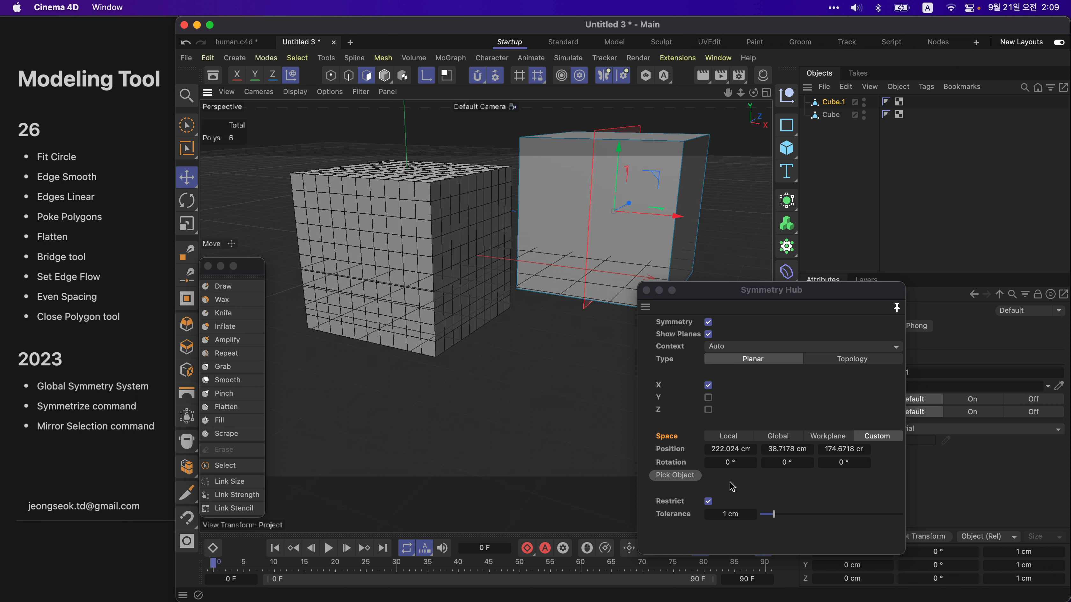
drag(773, 514, 778, 515)
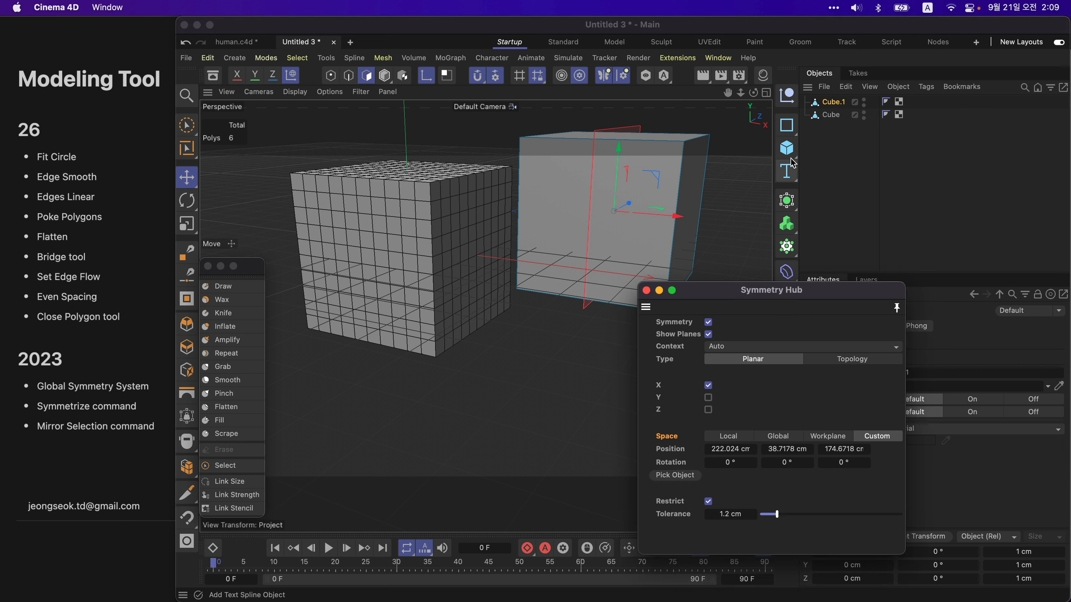
Step: Delete the second cube and select the original subdivided cube to inspect its offset symmetry plane
key(Delete)
click(834, 103)
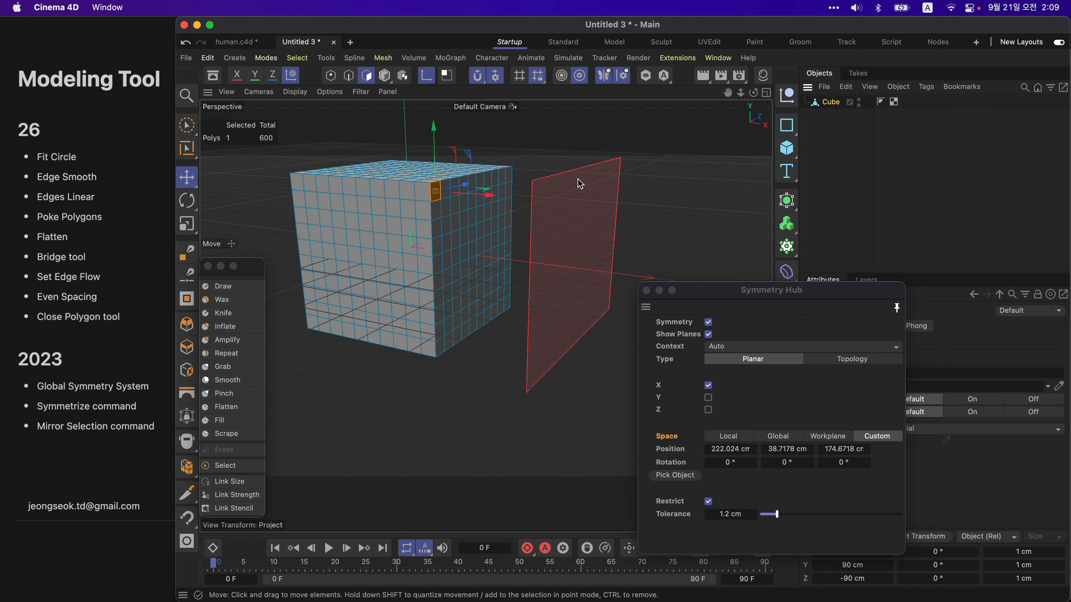
scroll(399, 213, up, 1)
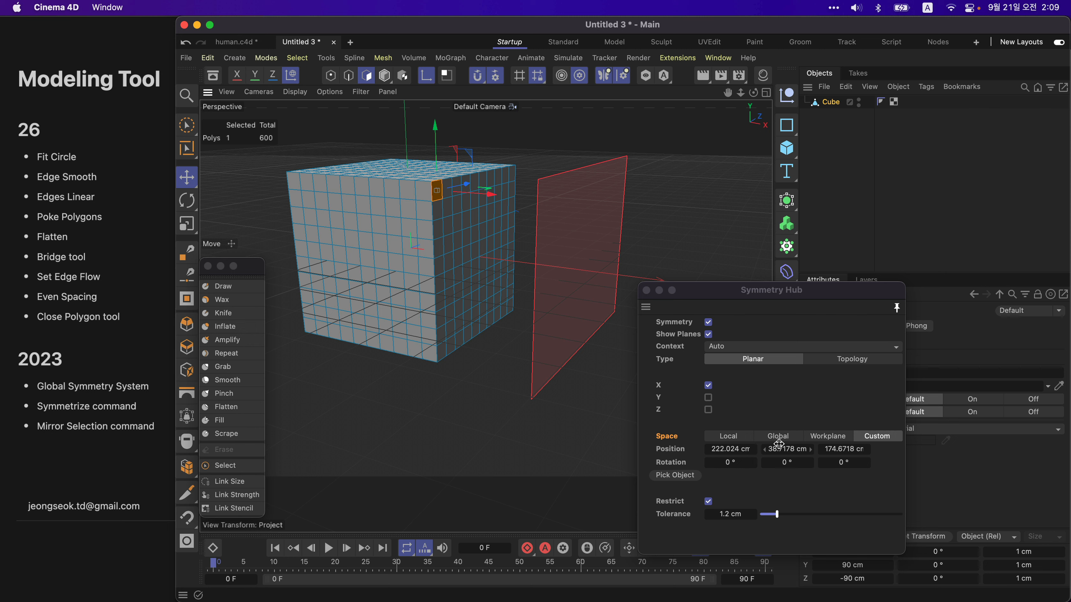
Step: Set the symmetry Space to Local and paint a Brush Selection over the polygons around the cube's upper front corner
click(721, 434)
alt+middle_drag(527, 301, 593, 317)
alt+right_drag(479, 230, 507, 230)
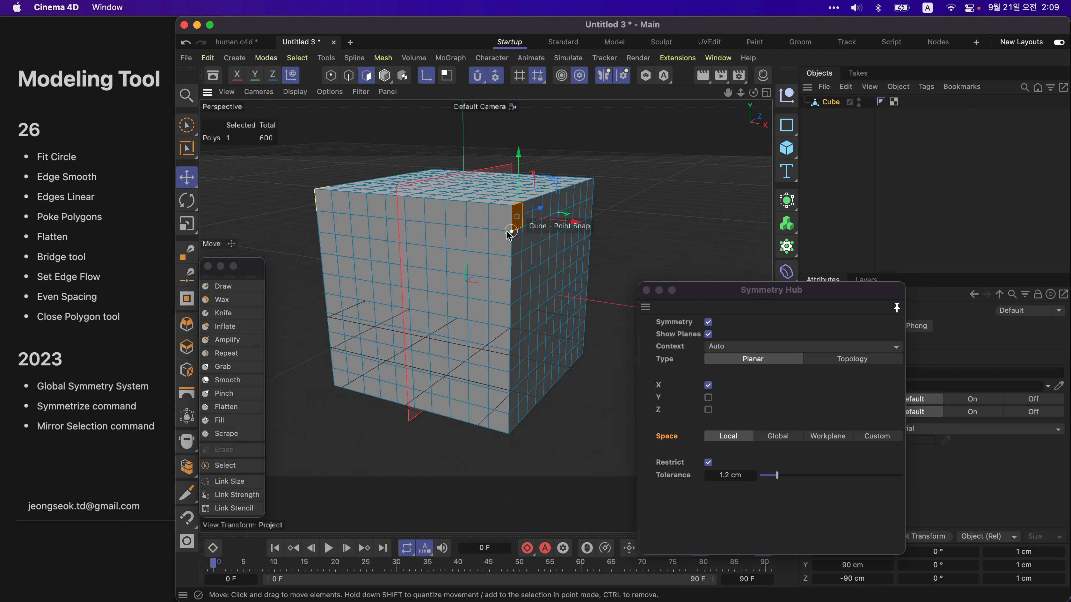
alt+drag(460, 202, 453, 223)
scroll(456, 228, up, 2)
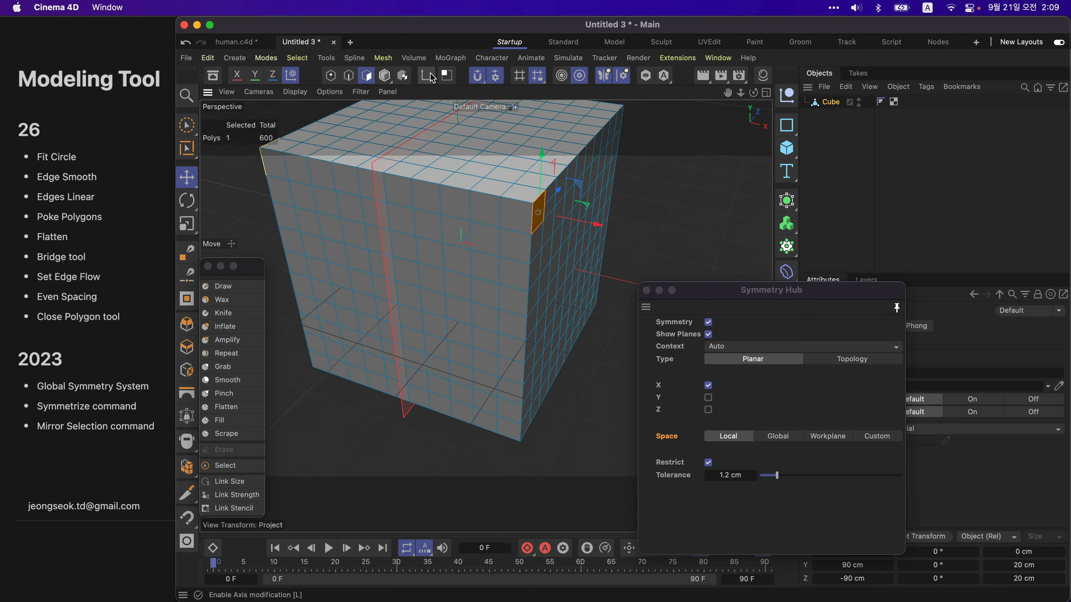
click(183, 126)
alt+middle_drag(457, 285, 484, 330)
alt+drag(484, 329, 498, 328)
mouse_move(547, 223)
mouse_down()
mouse_move(534, 239)
mouse_move(574, 242)
mouse_move(509, 216)
mouse_move(507, 250)
mouse_move(546, 231)
mouse_move(501, 215)
mouse_move(539, 214)
mouse_move(508, 242)
mouse_move(523, 262)
mouse_up()
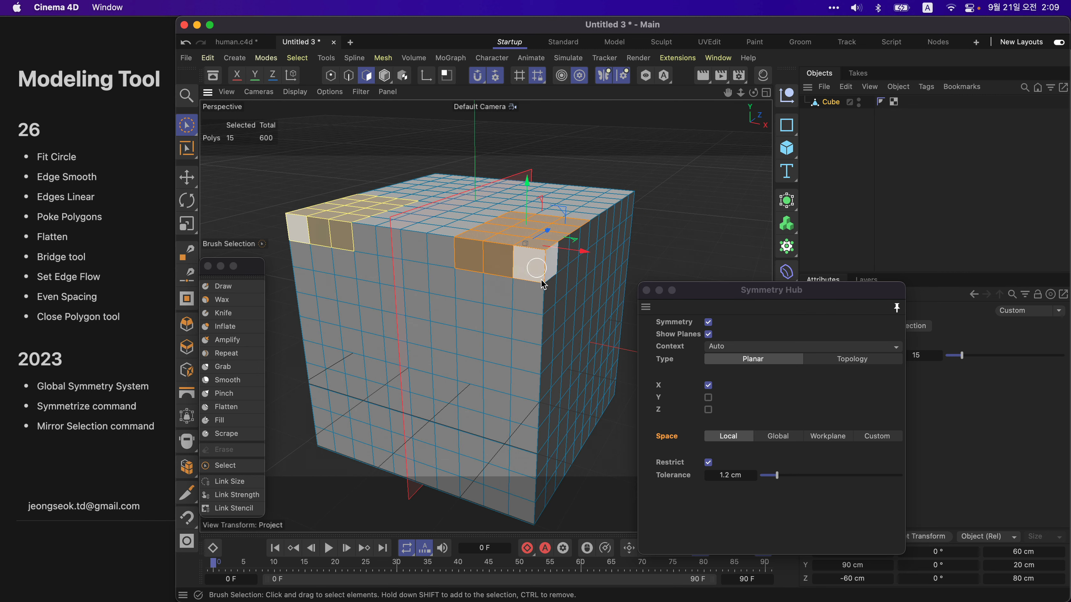
Step: Set the symmetry Tolerance to 4.1 cm and repeat the brush selection on the upper front corner, clearing it at the end
drag(773, 476, 818, 476)
click(529, 277)
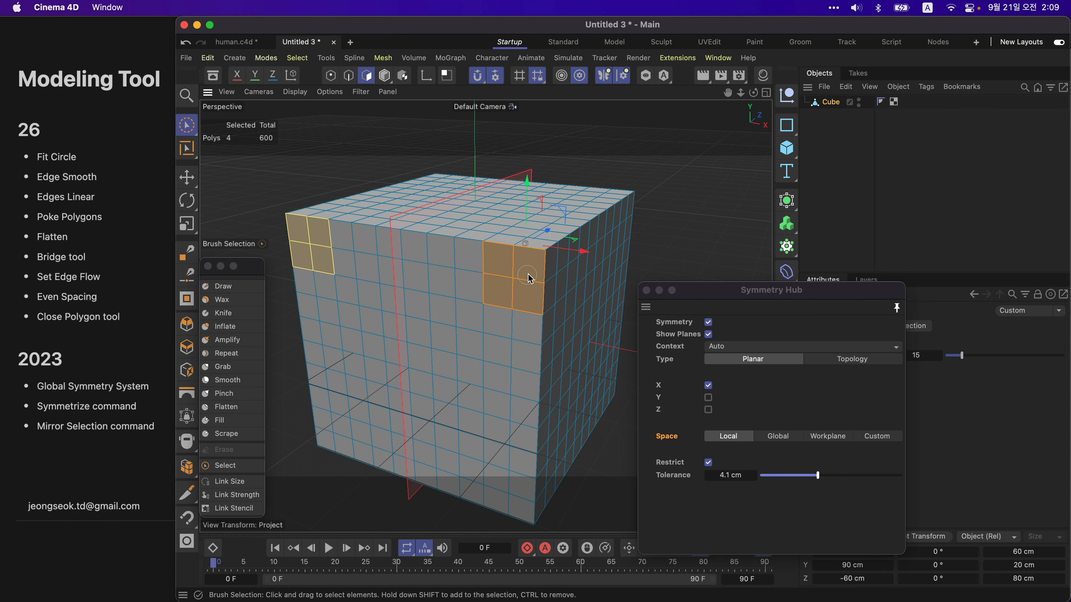
mouse_move(521, 242)
mouse_down()
mouse_move(529, 286)
mouse_move(573, 288)
mouse_up()
key(super+z)
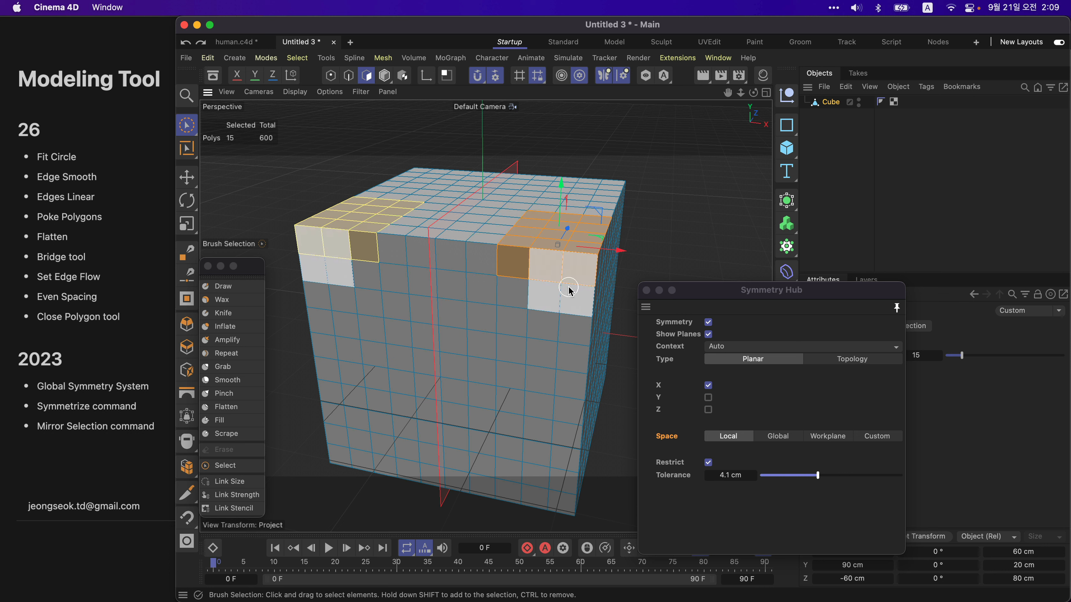
click(675, 190)
Step: Deform the cube's front face and upper corner symmetrically with the Magnet tool, enlarging its radius between strokes
key(m)
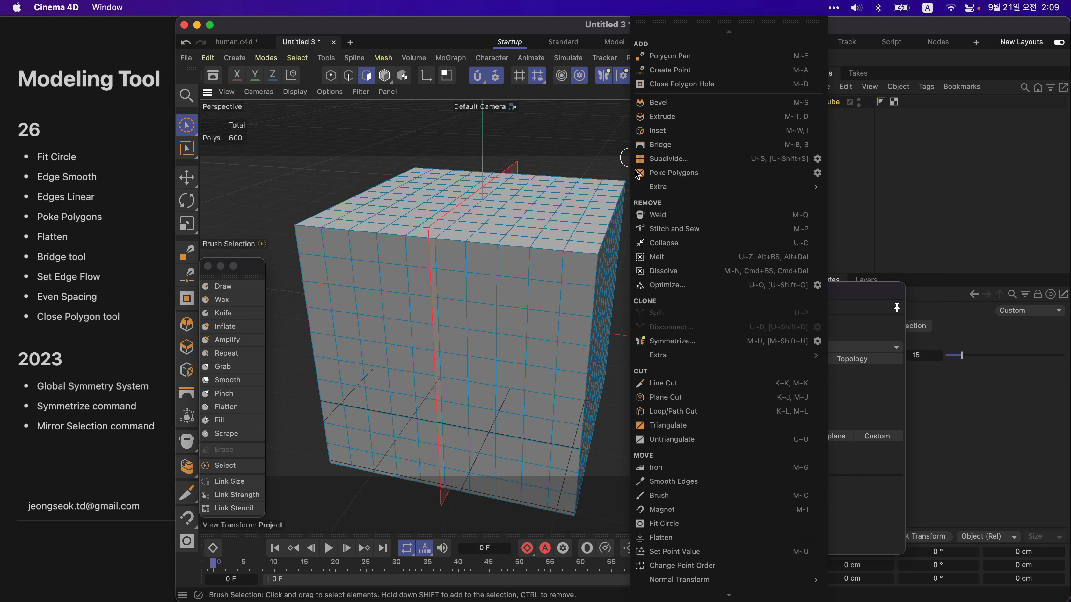
click(693, 510)
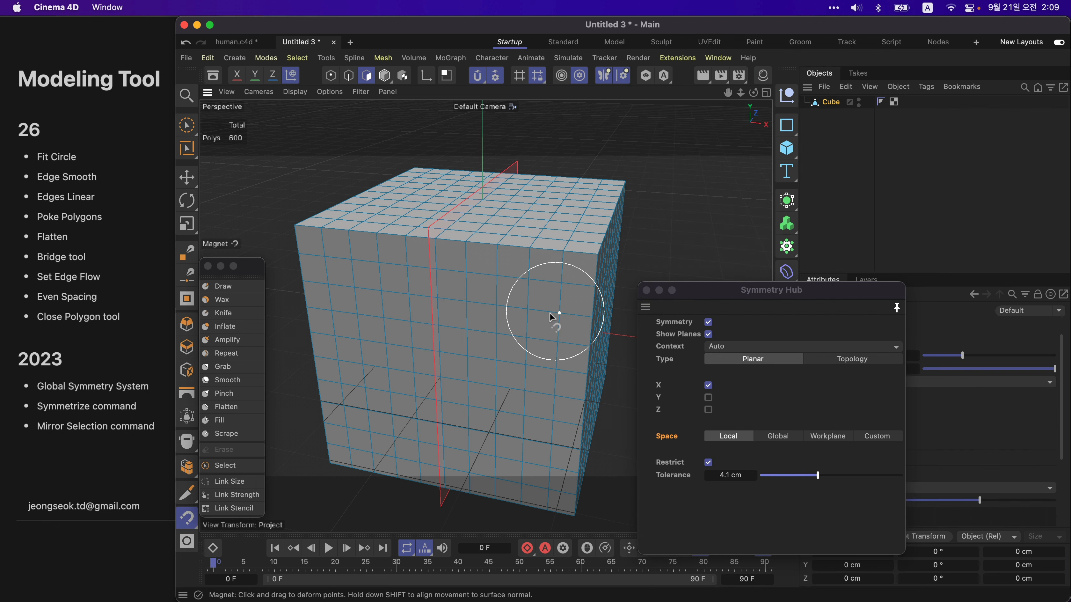
mouse_move(548, 321)
mouse_down()
mouse_move(526, 274)
mouse_move(547, 244)
mouse_up()
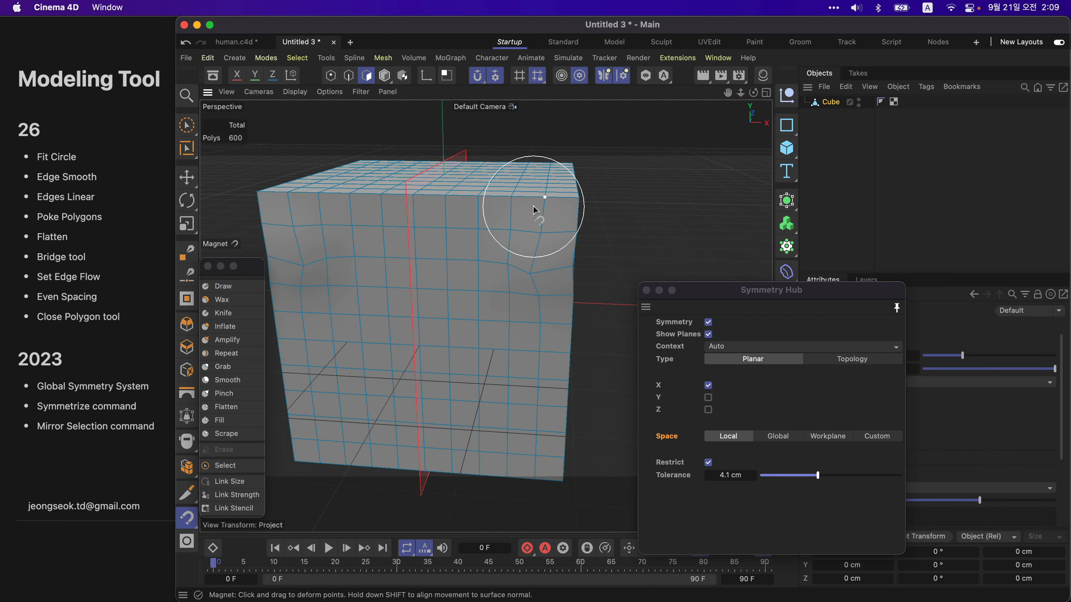
middle_drag(533, 206, 573, 208)
drag(550, 206, 579, 202)
drag(551, 319, 564, 330)
drag(499, 277, 496, 268)
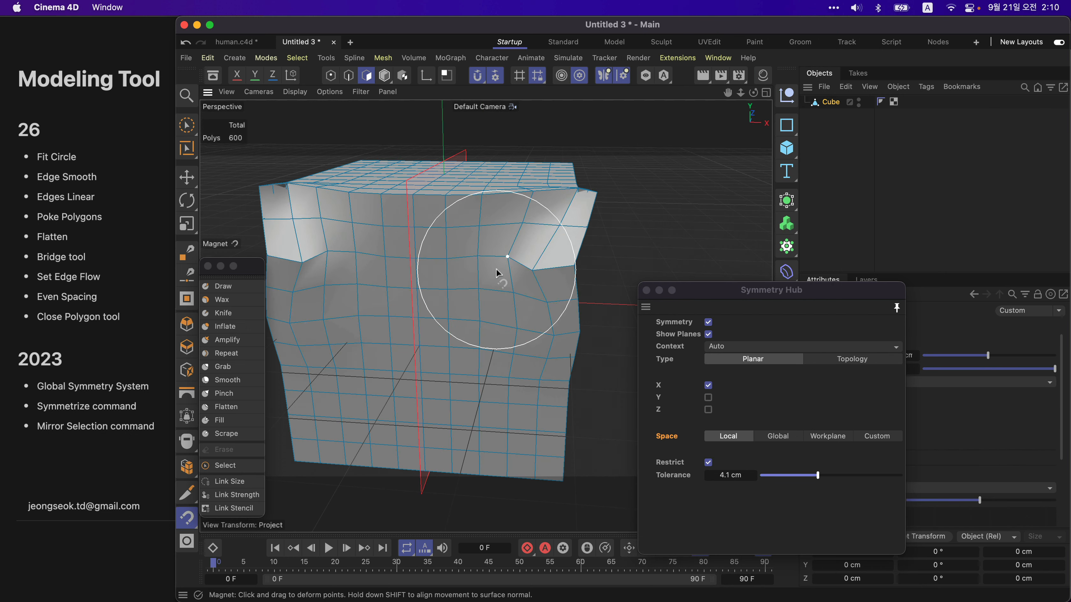
Step: Turn off snapping and keep shaping the top edge, centre and lower part of the front face with symmetrical Magnet strokes
click(475, 79)
drag(553, 187, 566, 179)
mouse_move(572, 163)
mouse_down()
mouse_move(580, 157)
mouse_move(573, 173)
mouse_up()
drag(483, 224, 477, 248)
drag(407, 256, 389, 268)
mouse_move(395, 333)
mouse_down()
mouse_move(422, 342)
mouse_move(440, 372)
mouse_up()
drag(373, 404, 336, 391)
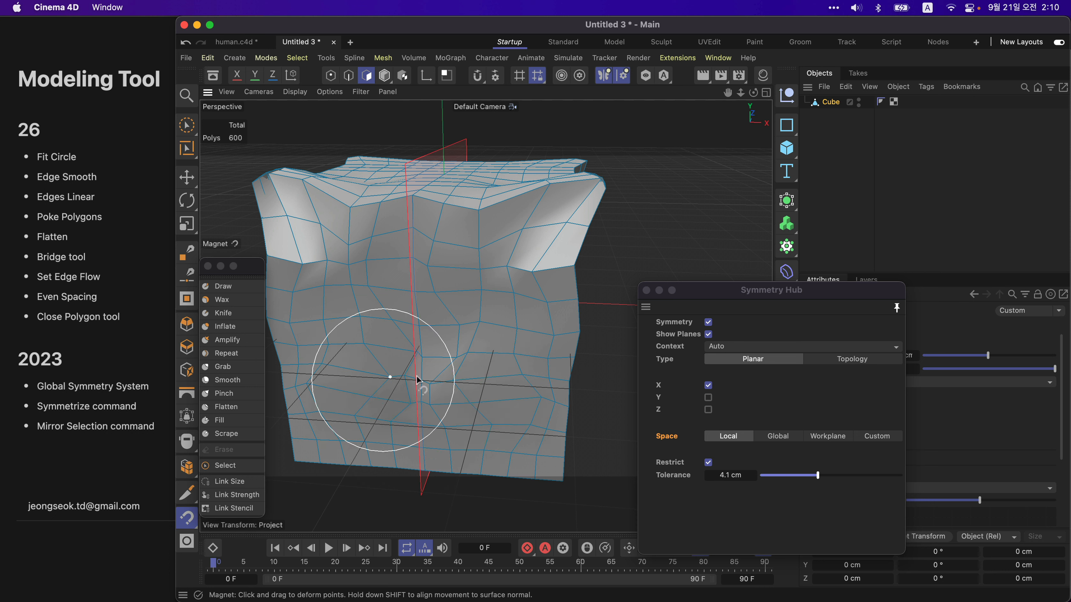
drag(512, 338, 532, 322)
drag(457, 321, 446, 300)
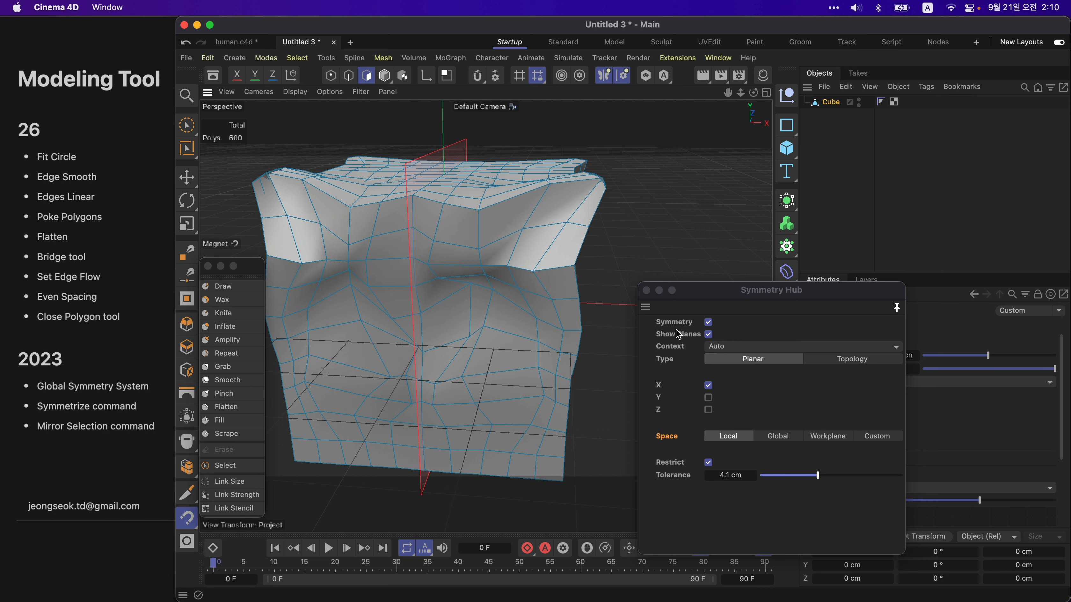
Step: Disable Symmetry, pull the lower edge and one side of the mesh out of symmetry with Magnet, and re-enable Symmetry
click(708, 322)
drag(550, 401, 490, 454)
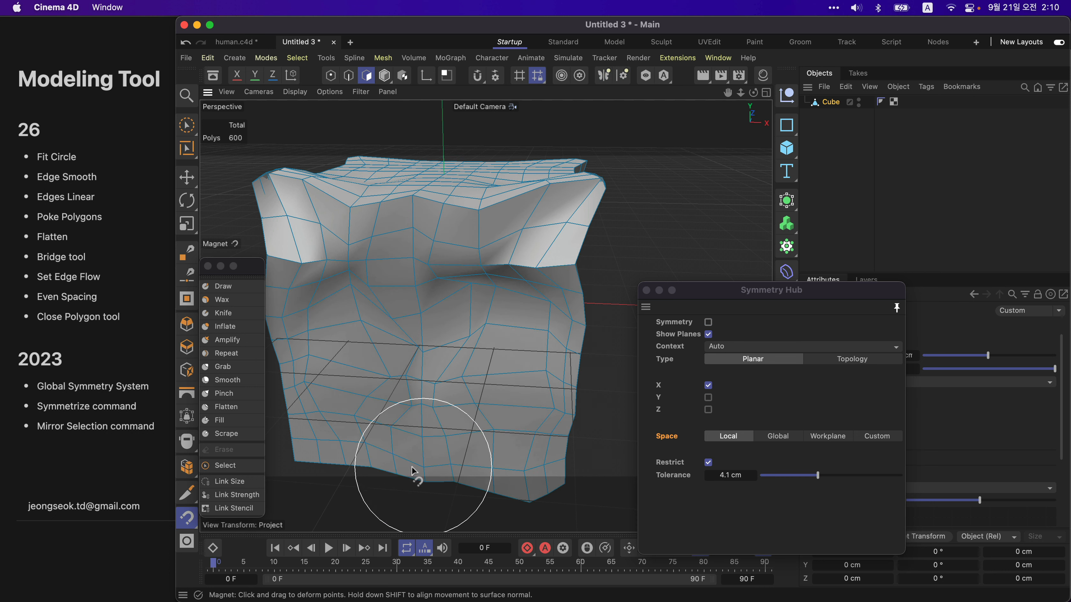
drag(549, 373, 573, 389)
drag(543, 201, 546, 198)
click(709, 322)
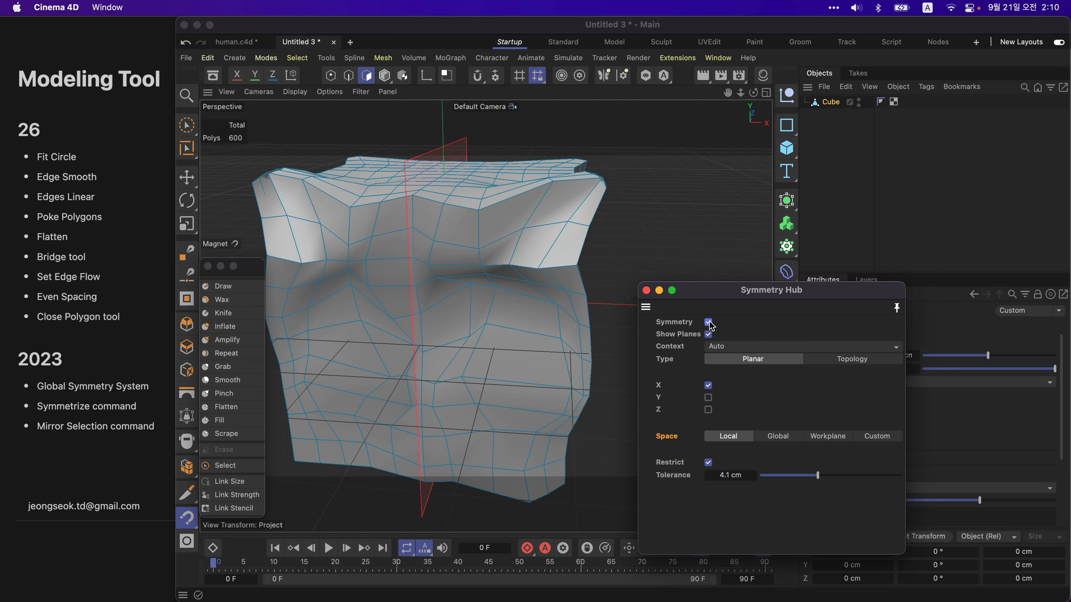
Step: Use the Move tool to select individual polygons on the asymmetrical half of the front face and check their mirrored counterparts
key(e)
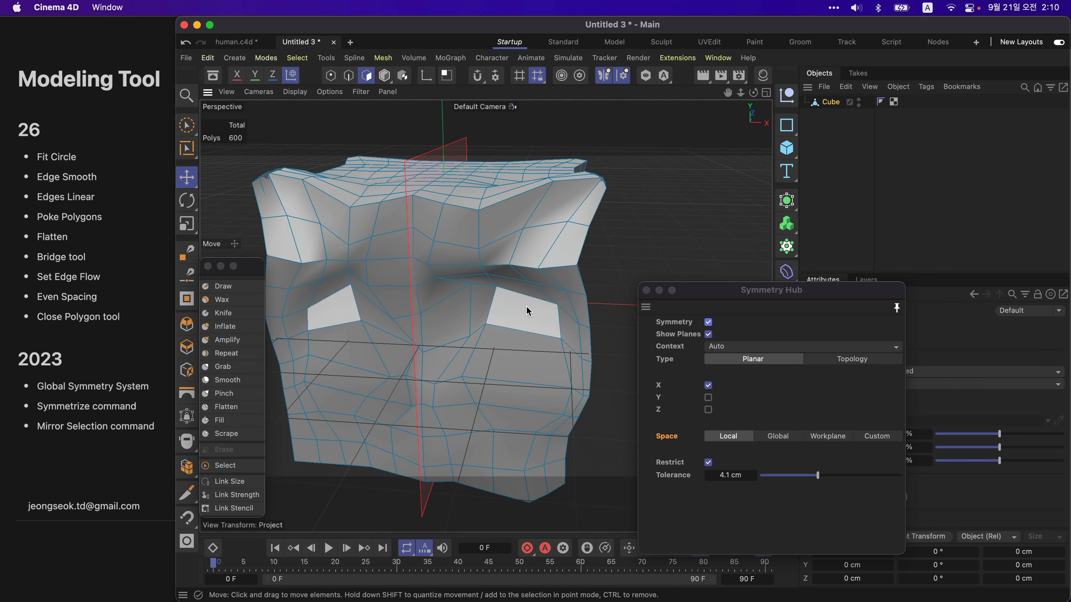
click(527, 306)
click(546, 292)
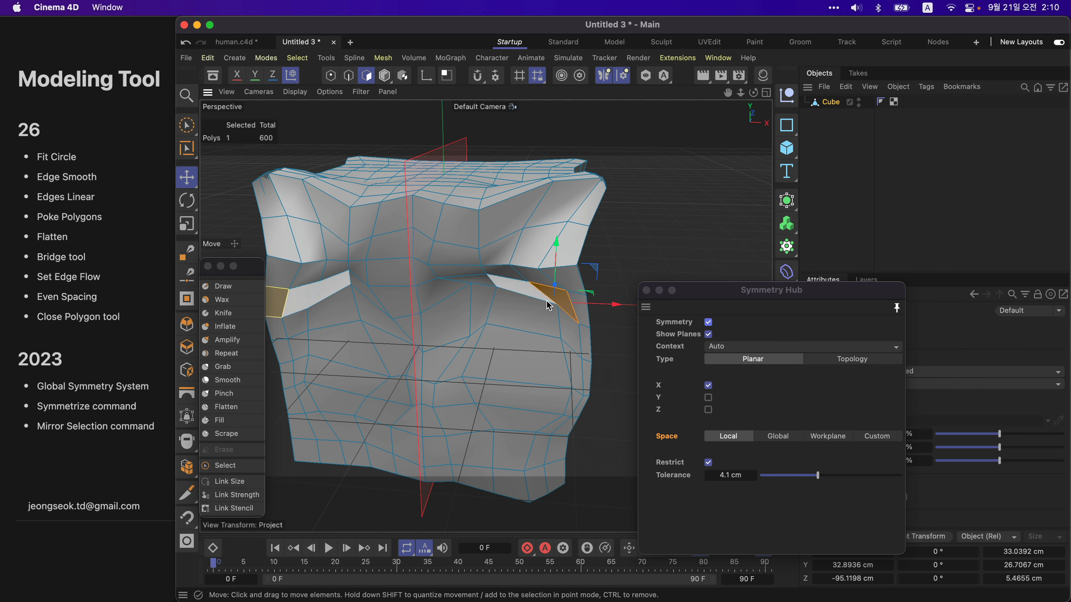
click(565, 326)
click(565, 309)
alt+drag(335, 318, 407, 298)
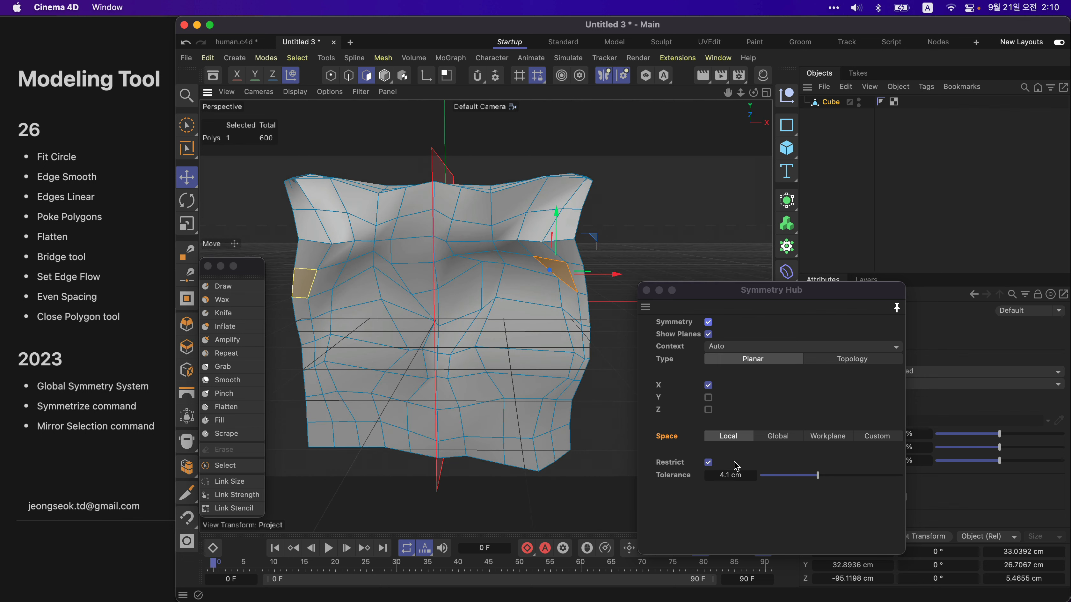
Step: Set the symmetry Tolerance to 1 cm and select polygons in the middle and upper part of the front face to test mirroring
drag(805, 481, 794, 482)
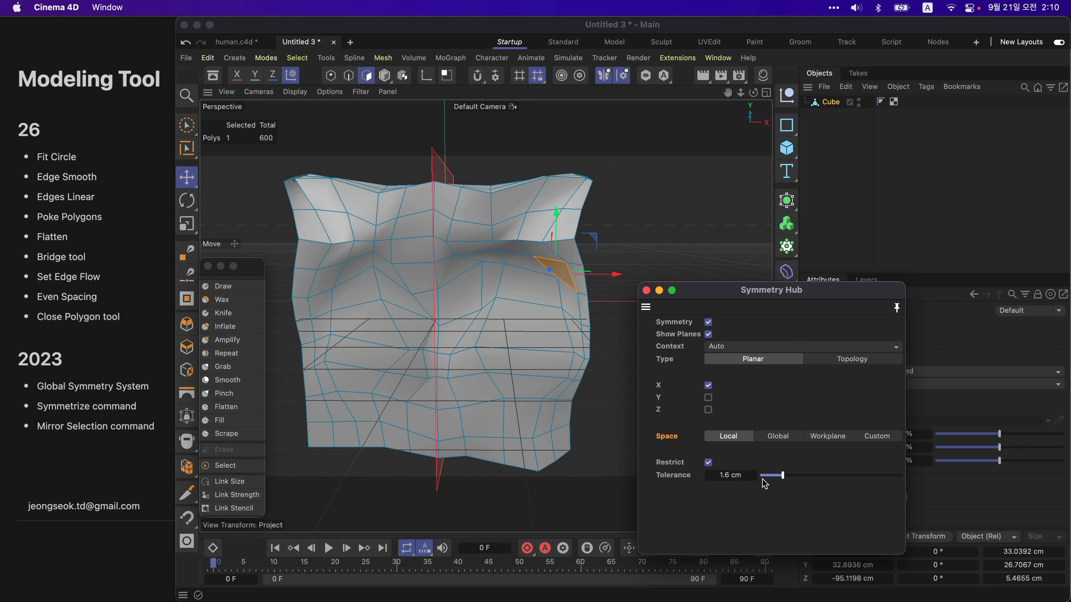
click(518, 293)
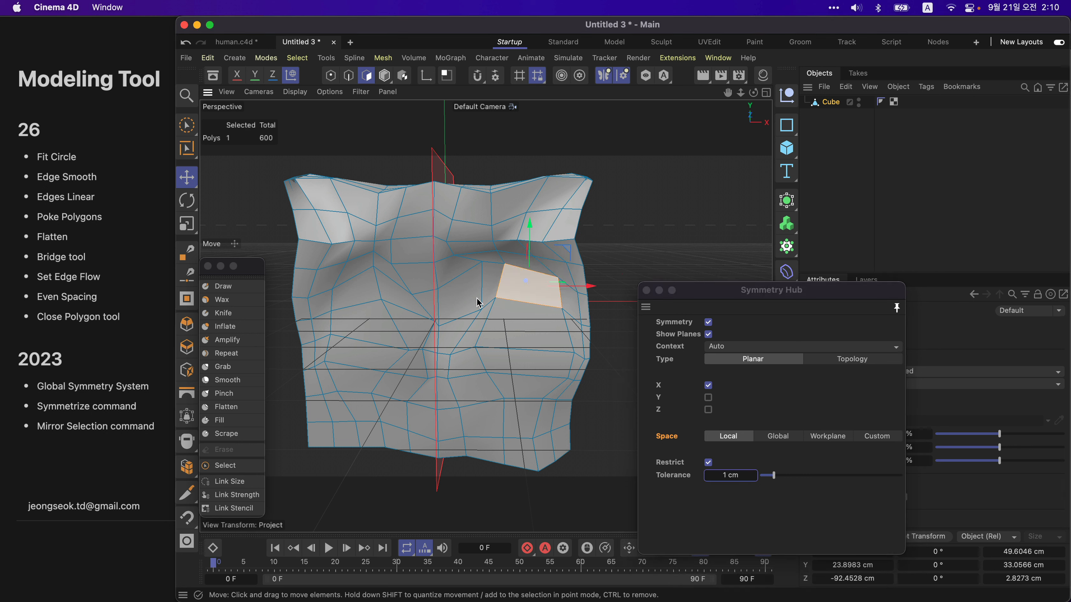
click(466, 285)
click(491, 277)
click(472, 230)
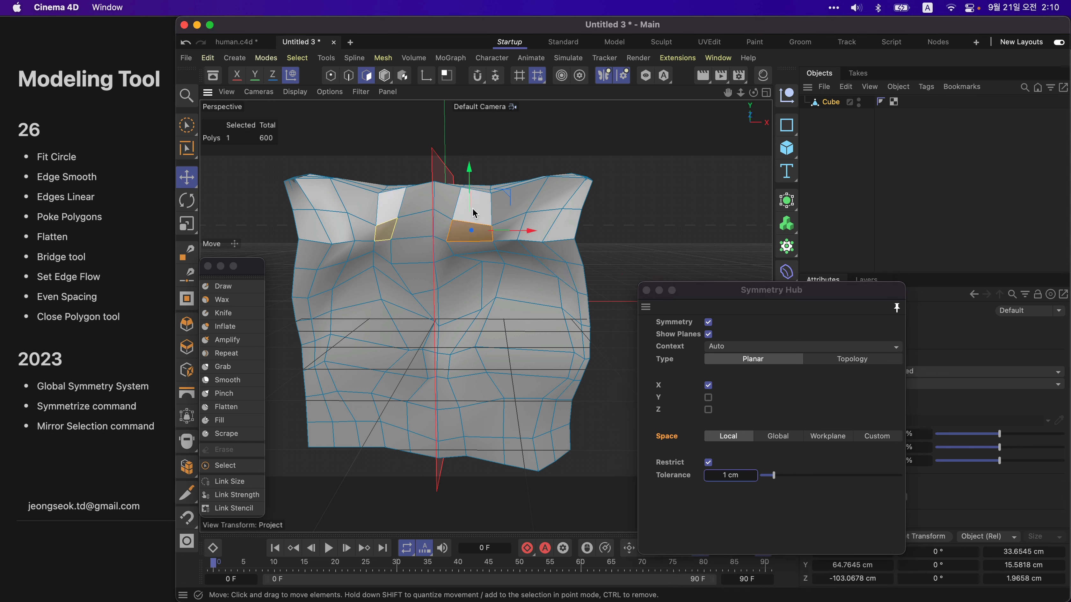
Step: Raise the symmetry Tolerance to 5.5 cm and select single polygons on the front face to test the mirroring
click(474, 206)
alt+drag(488, 251, 506, 258)
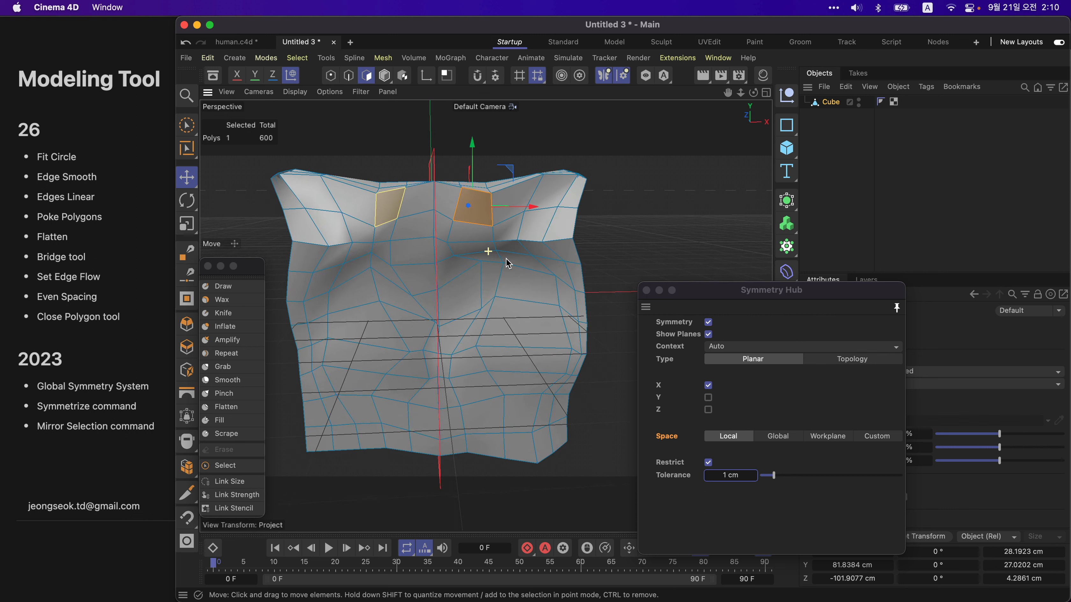
click(782, 477)
drag(803, 479, 838, 480)
click(534, 282)
click(493, 281)
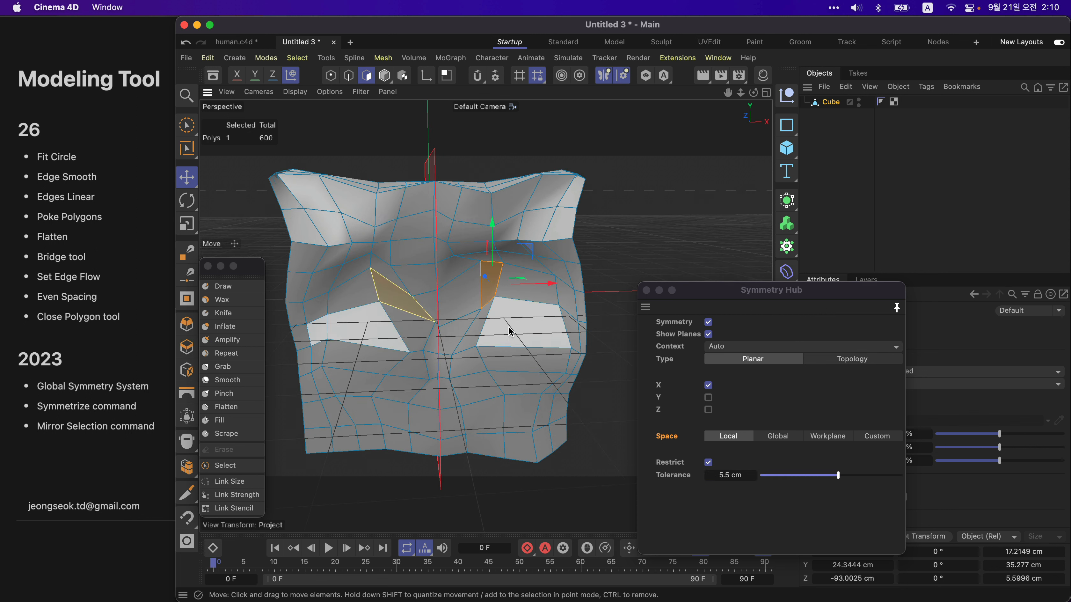
click(475, 384)
drag(471, 369, 575, 420)
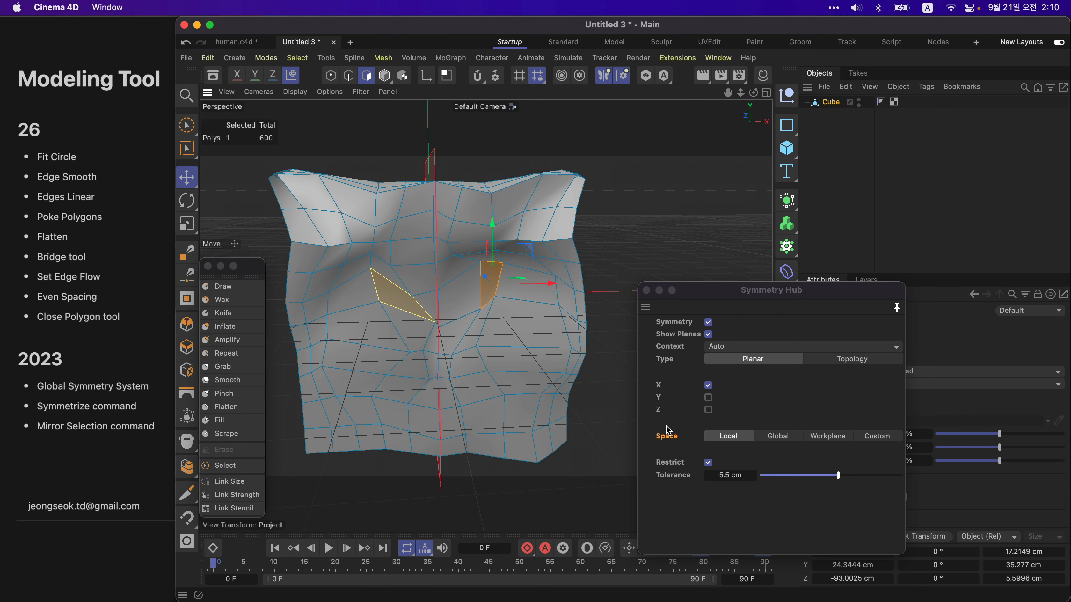
Step: Move the Symmetry Hub clear of the mesh and delete the deformed cube from the scene
alt+drag(484, 320, 454, 346)
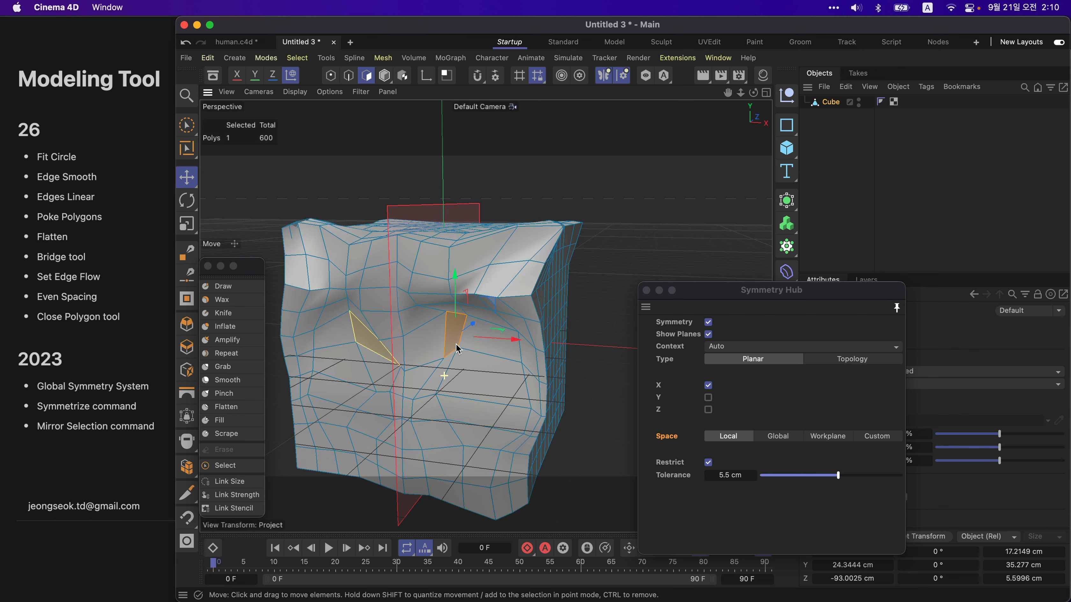
drag(780, 290, 730, 232)
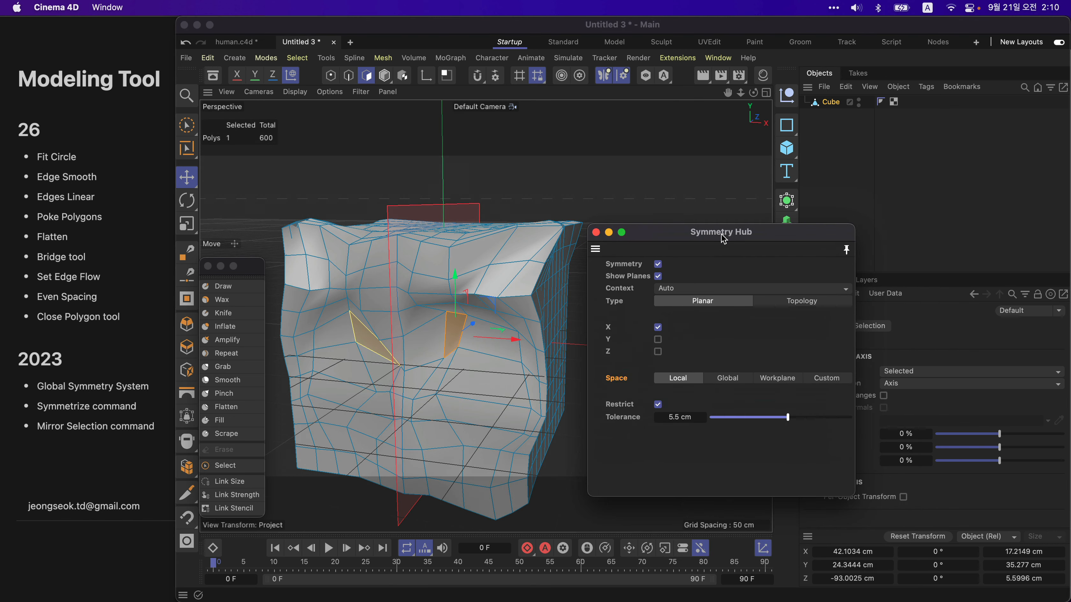
alt+drag(509, 296, 478, 318)
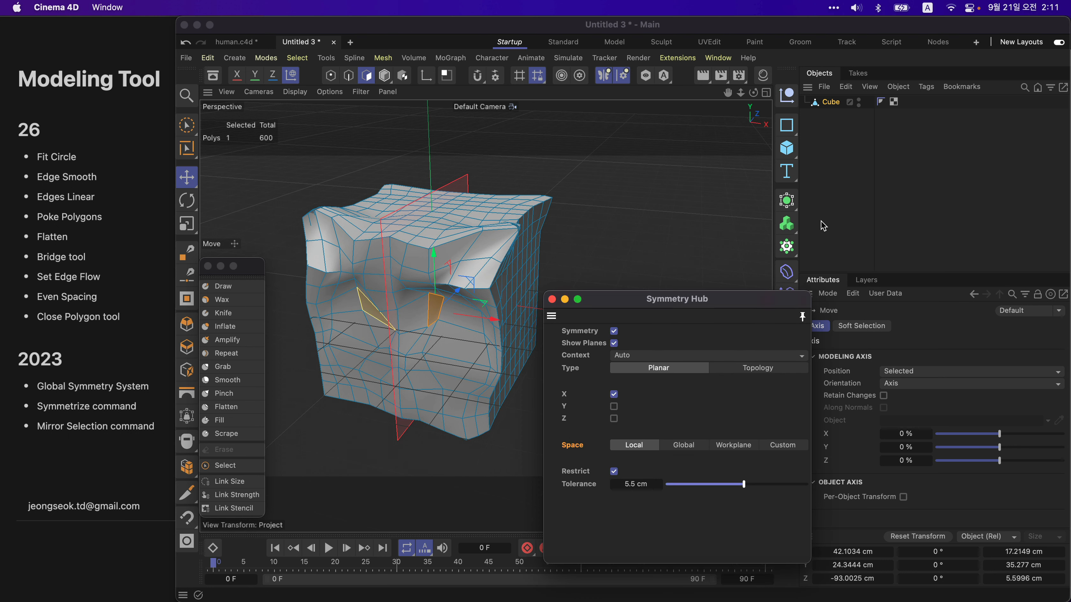
drag(687, 299, 692, 256)
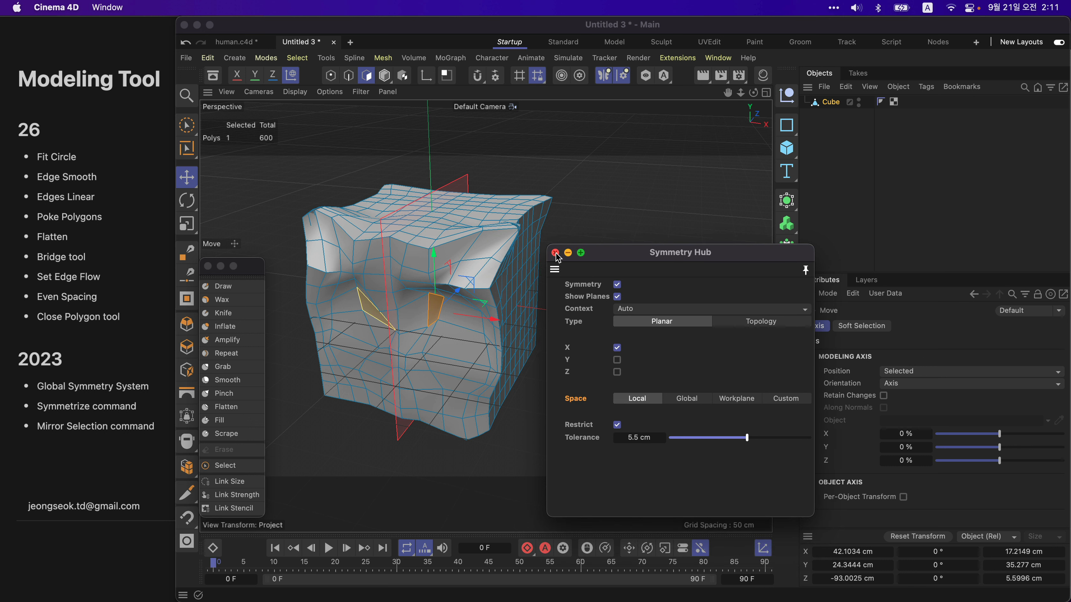
click(827, 103)
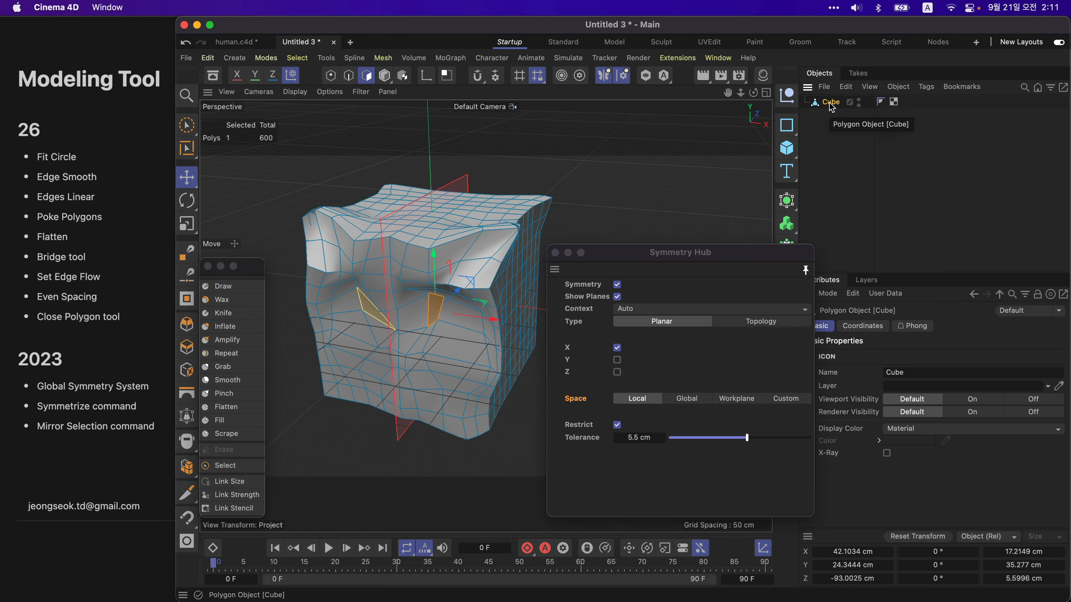
key(Delete)
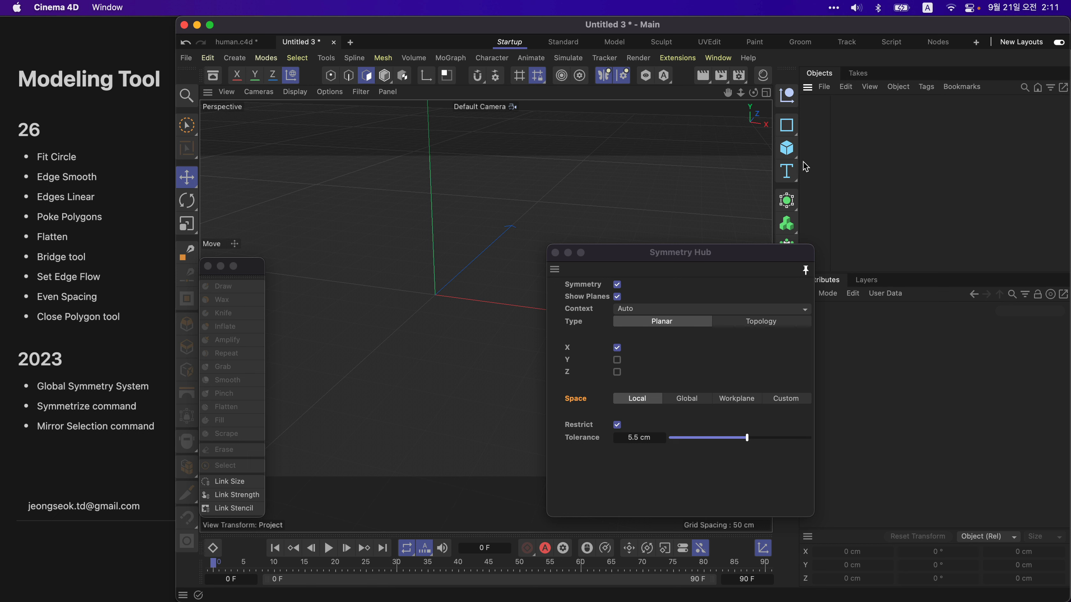
Step: Add a new cube with 10 segments in X, Y and Z, and make it editable
click(786, 148)
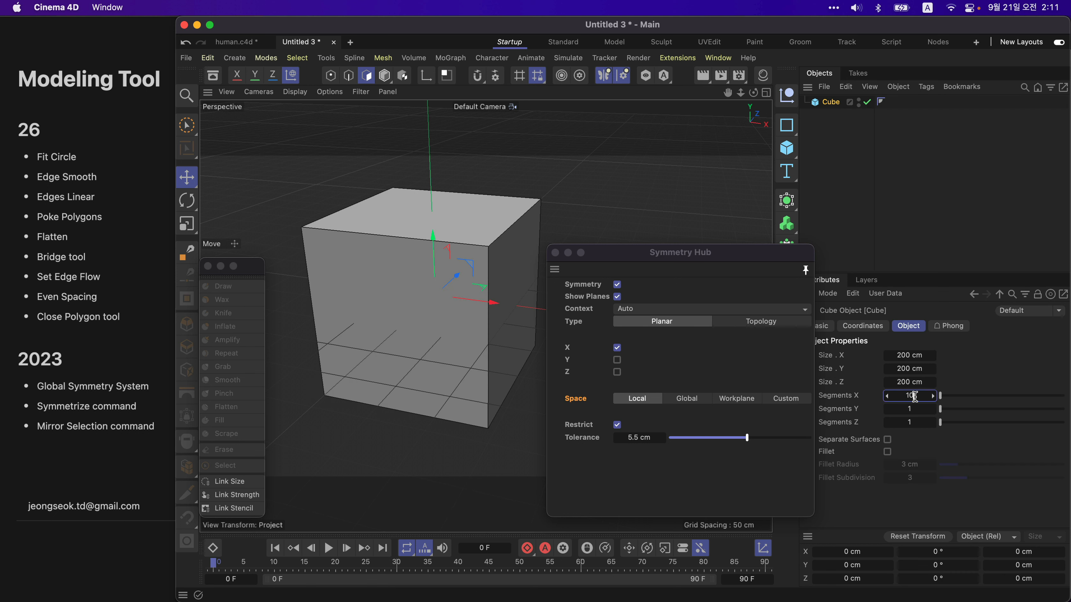
text(0)
key(Tab)
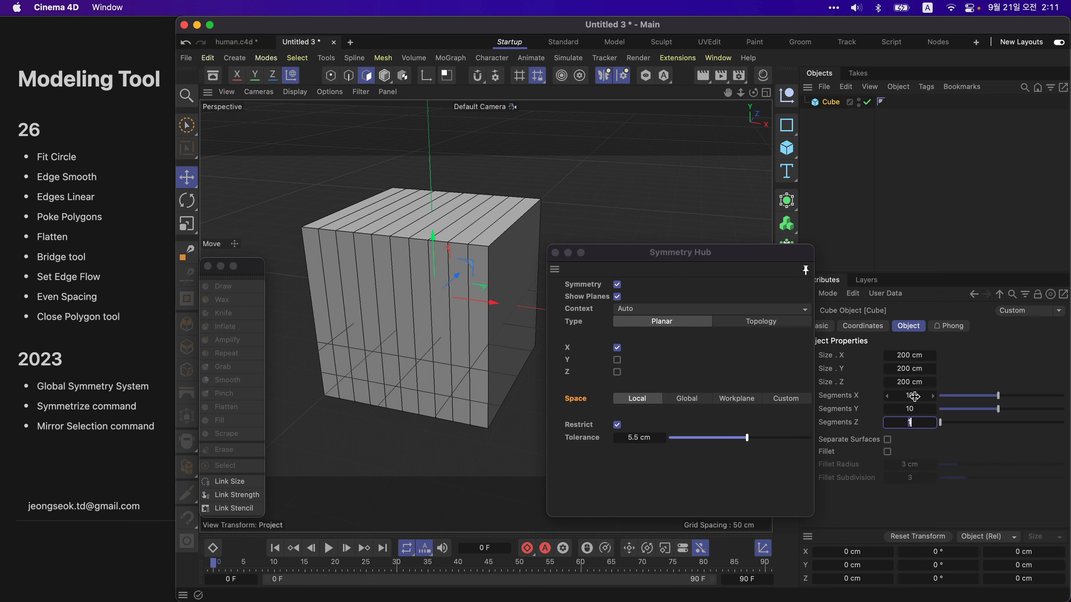
text(10)
key(Tab)
text(10)
key(Return)
key(c)
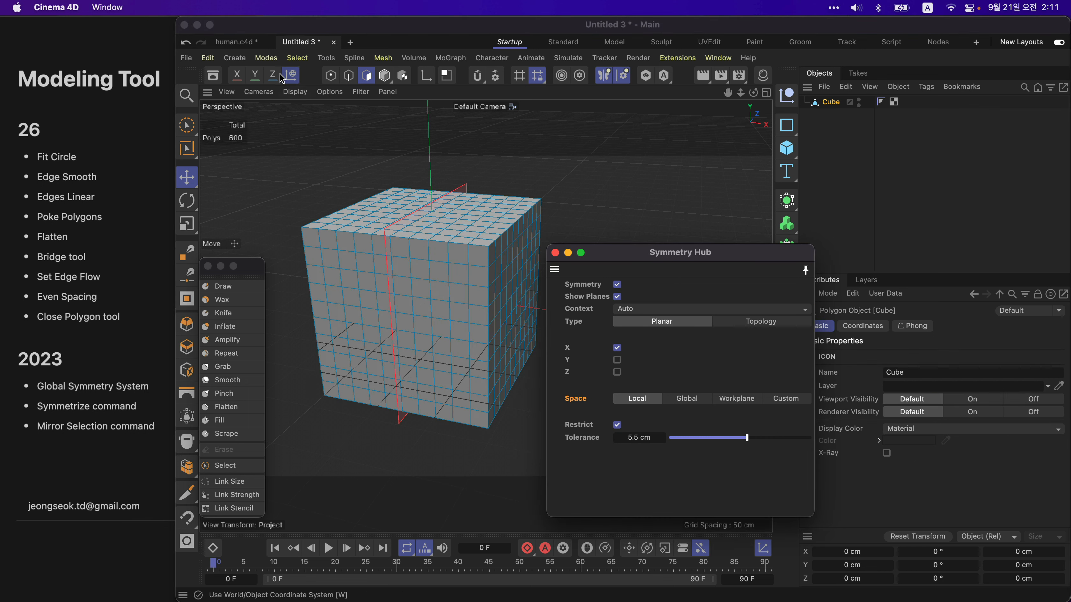
Step: Try Brush Selection on the cube's upper front corner with Symmetry enabled, and clear the selection
click(297, 57)
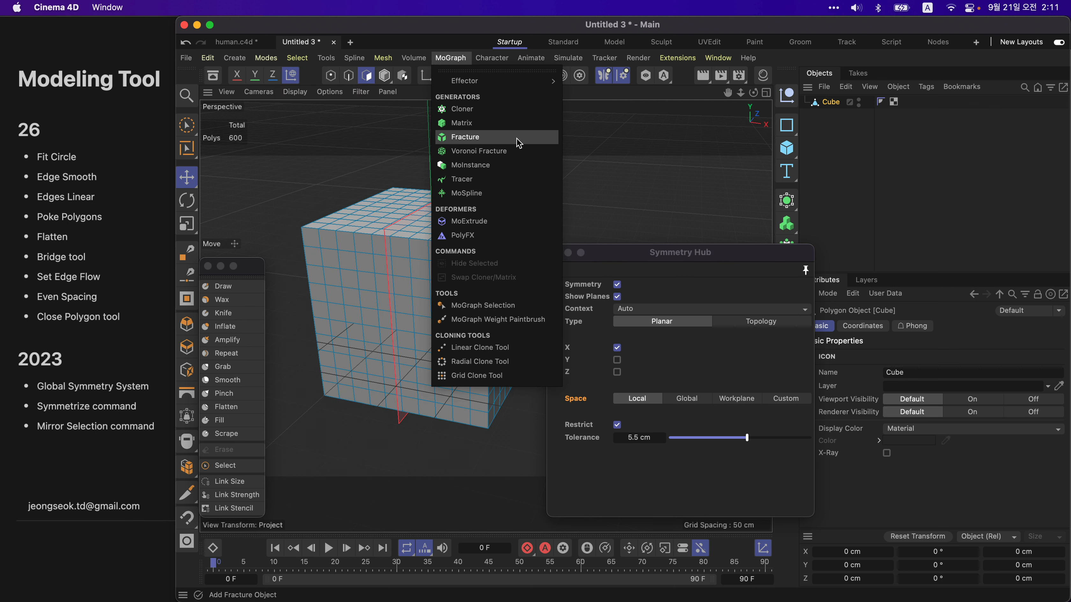
click(365, 120)
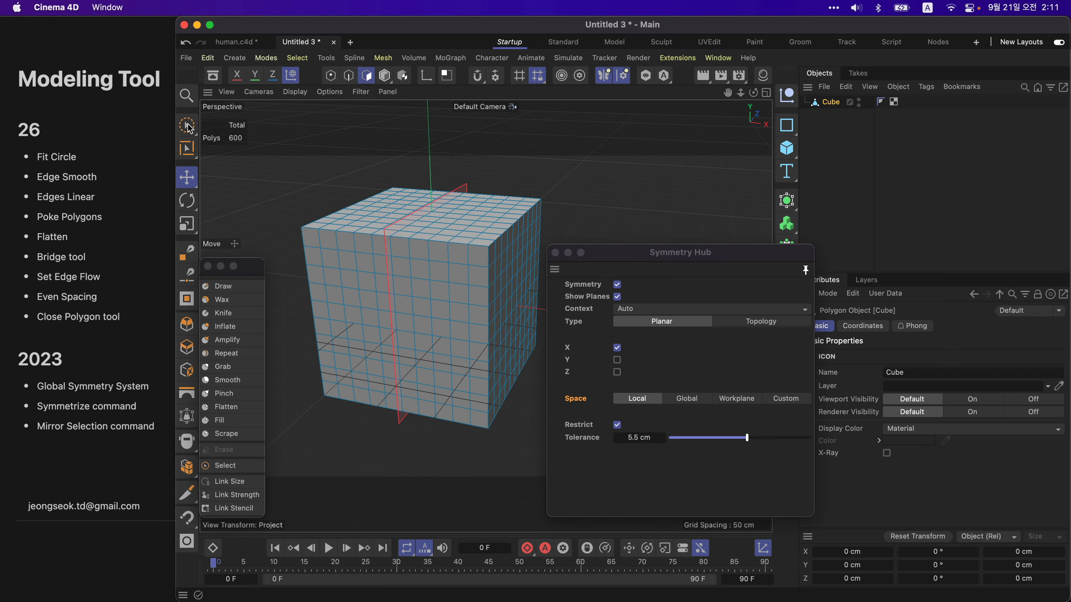
key(9)
mouse_move(467, 265)
mouse_down()
mouse_move(497, 244)
mouse_move(495, 270)
mouse_up()
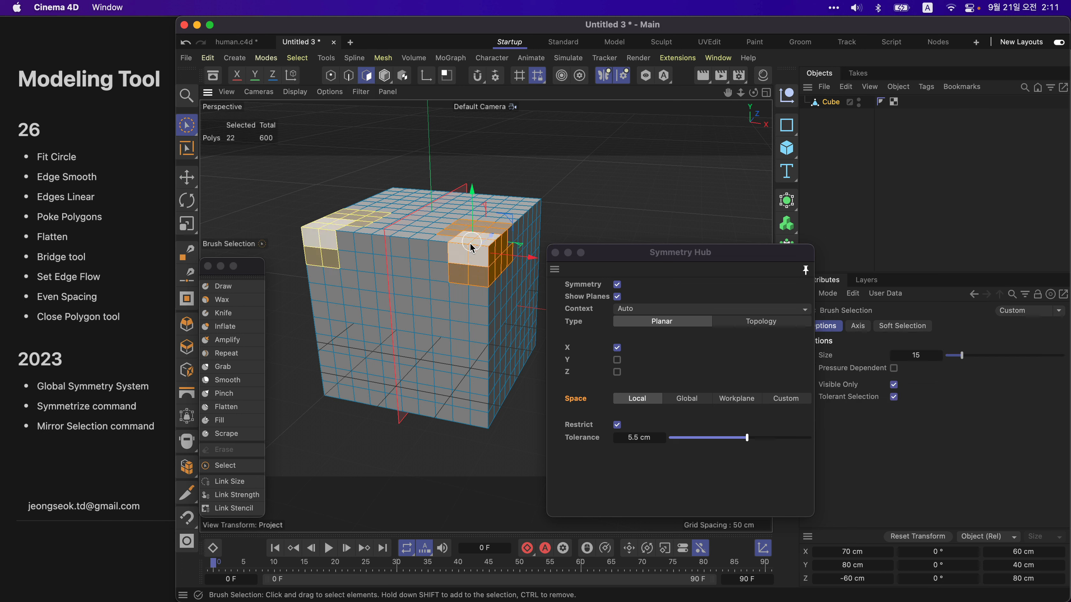
click(297, 58)
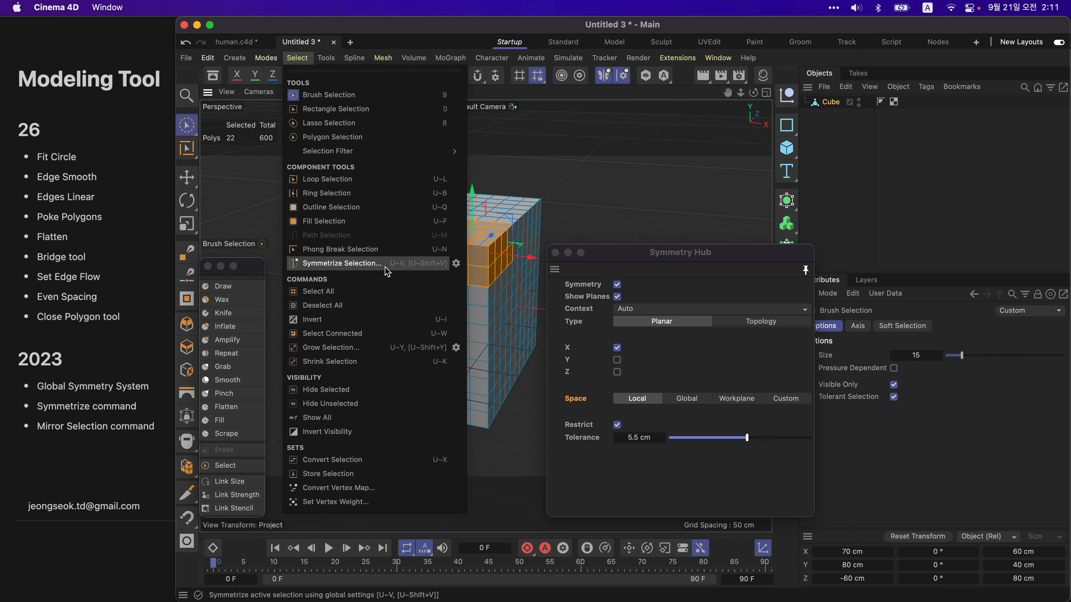
click(620, 285)
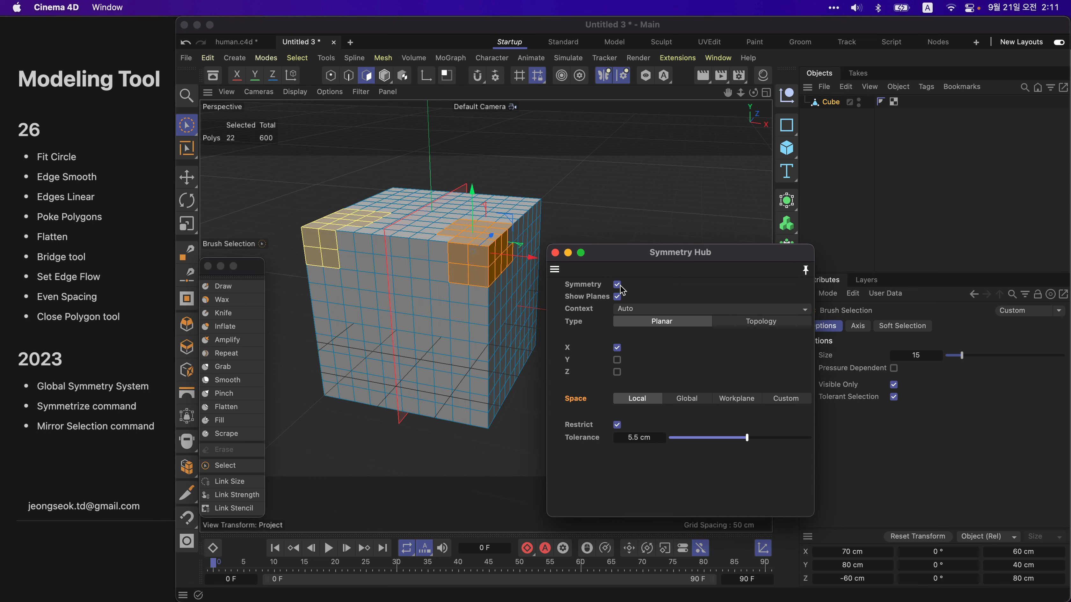
click(562, 180)
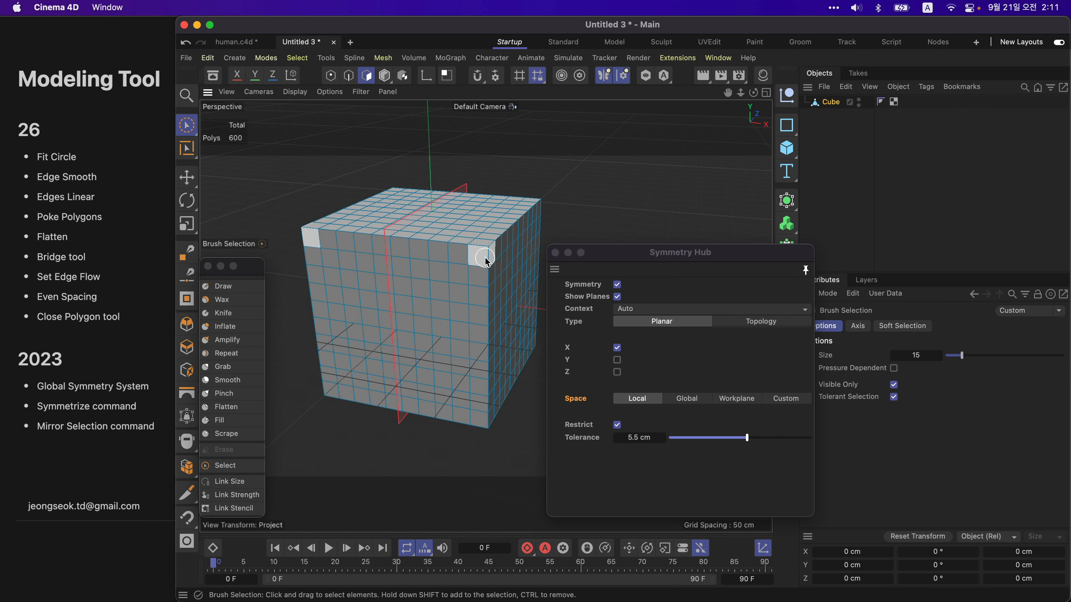
Step: Disable Symmetry, brush-select polygons around the upper front corner, and mirror them across the X plane with Symmetrize Selection
click(617, 285)
drag(478, 276, 447, 228)
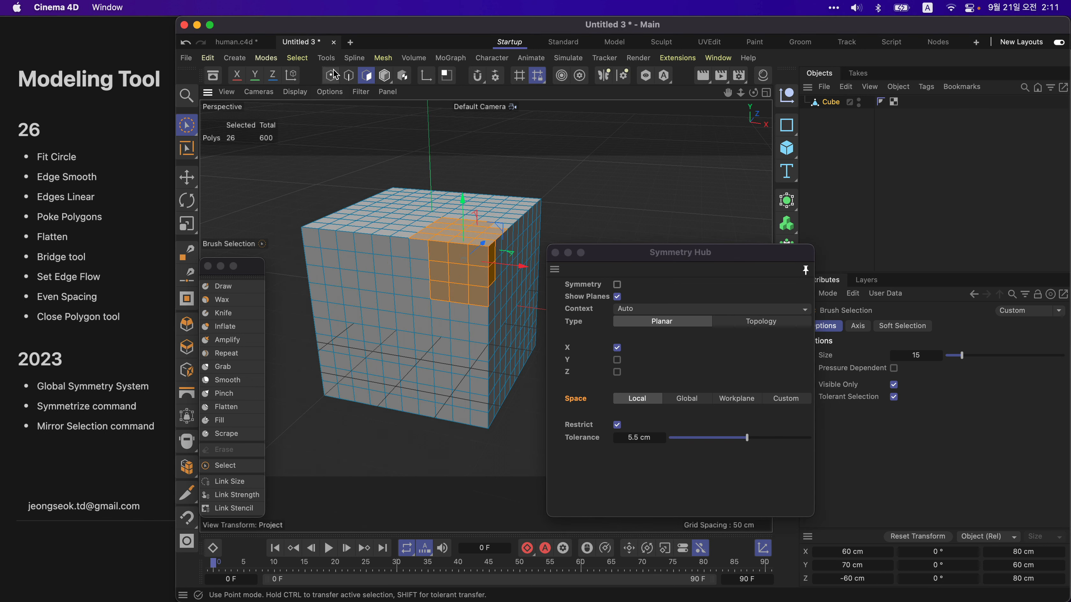
click(297, 57)
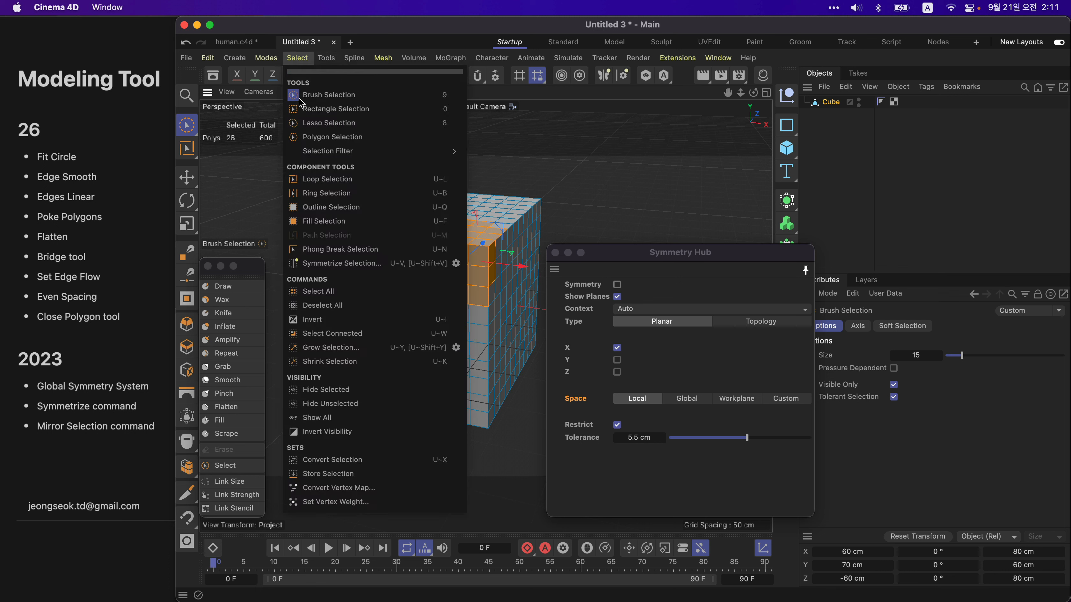
click(343, 267)
alt+drag(431, 245, 475, 254)
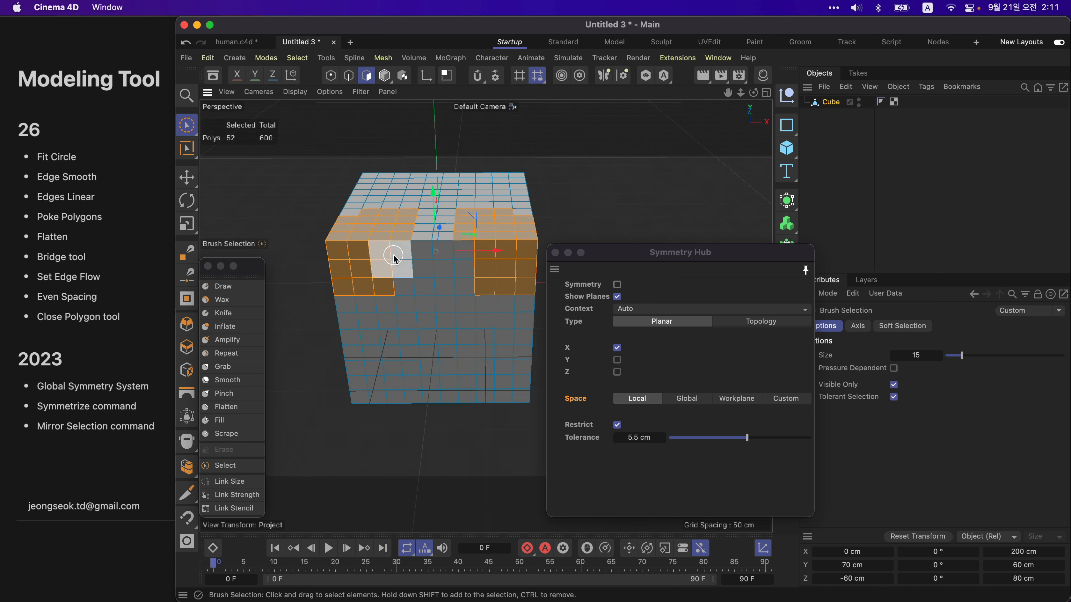
alt+drag(395, 258, 408, 278)
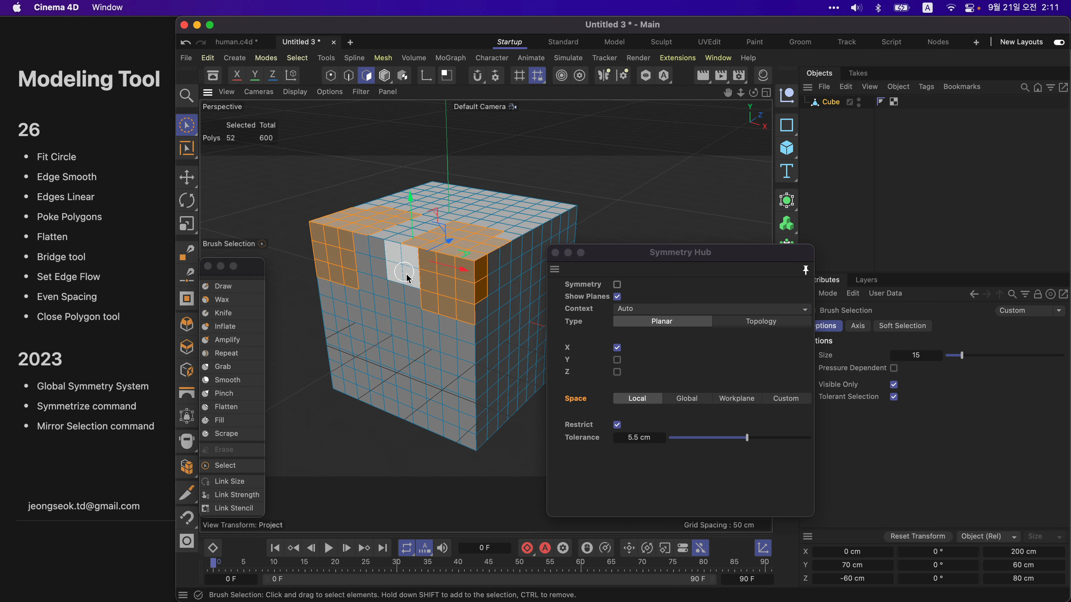
alt+drag(342, 263, 355, 230)
alt+drag(414, 256, 404, 241)
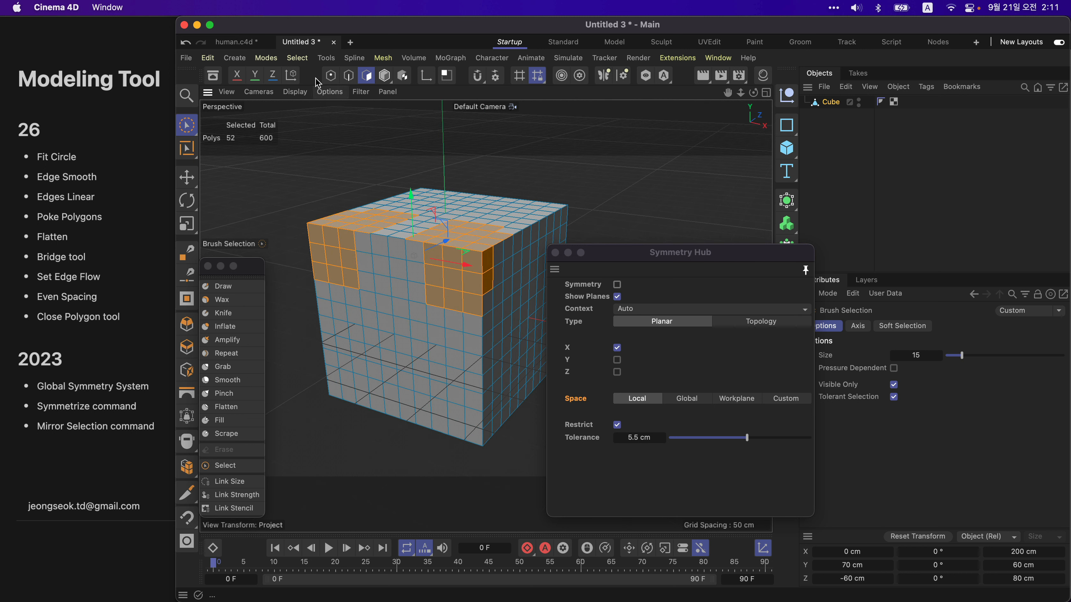
Step: Look through the selection modes in the Symmetrize Selection options and apply the command with Mirror (Add)
click(297, 58)
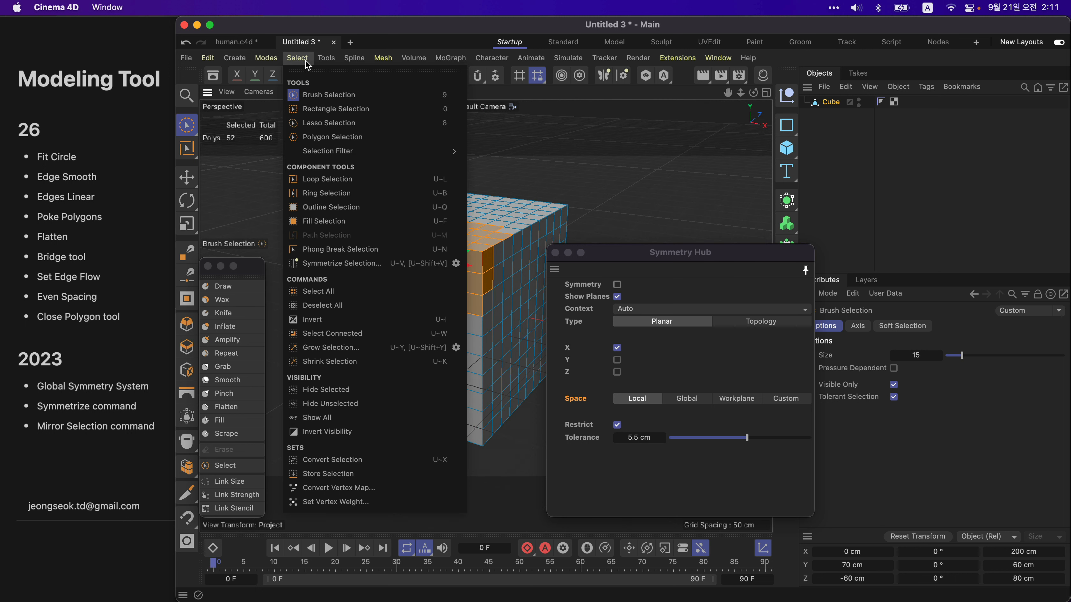
click(457, 263)
drag(510, 241, 511, 204)
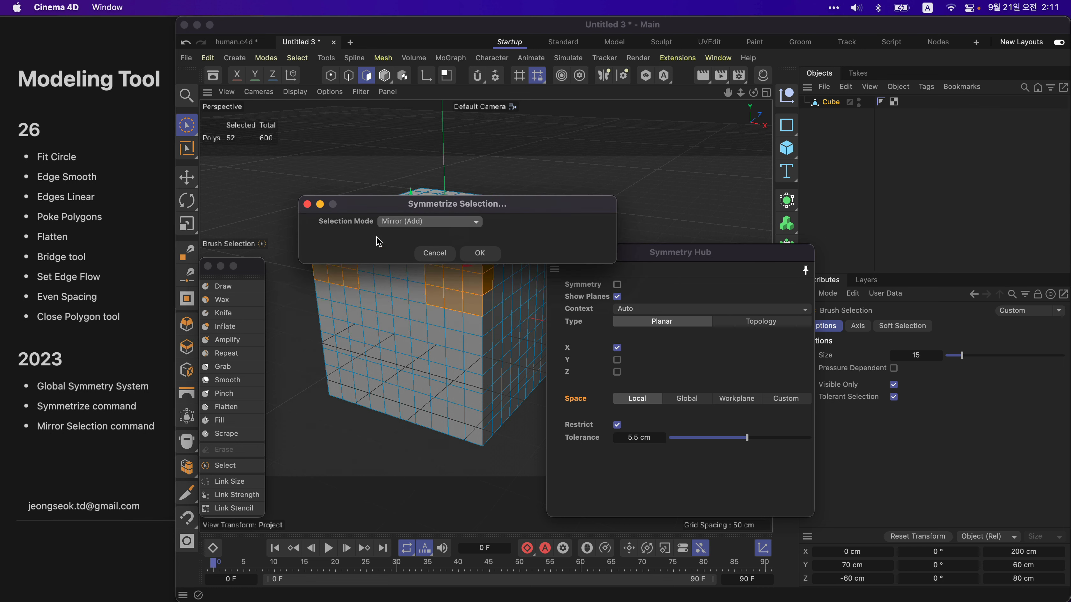
click(448, 223)
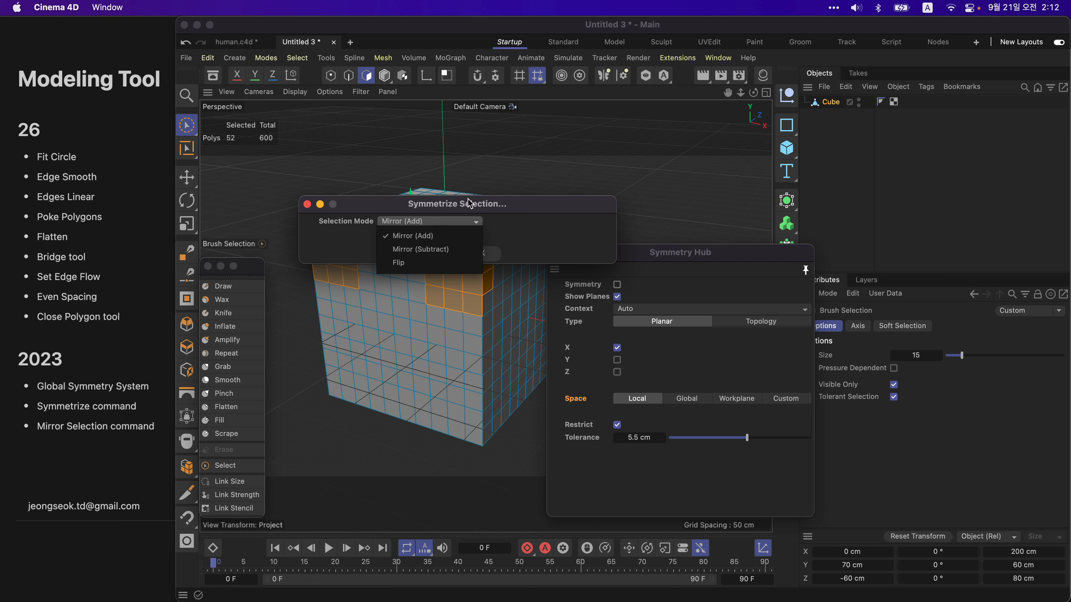
drag(470, 205, 471, 194)
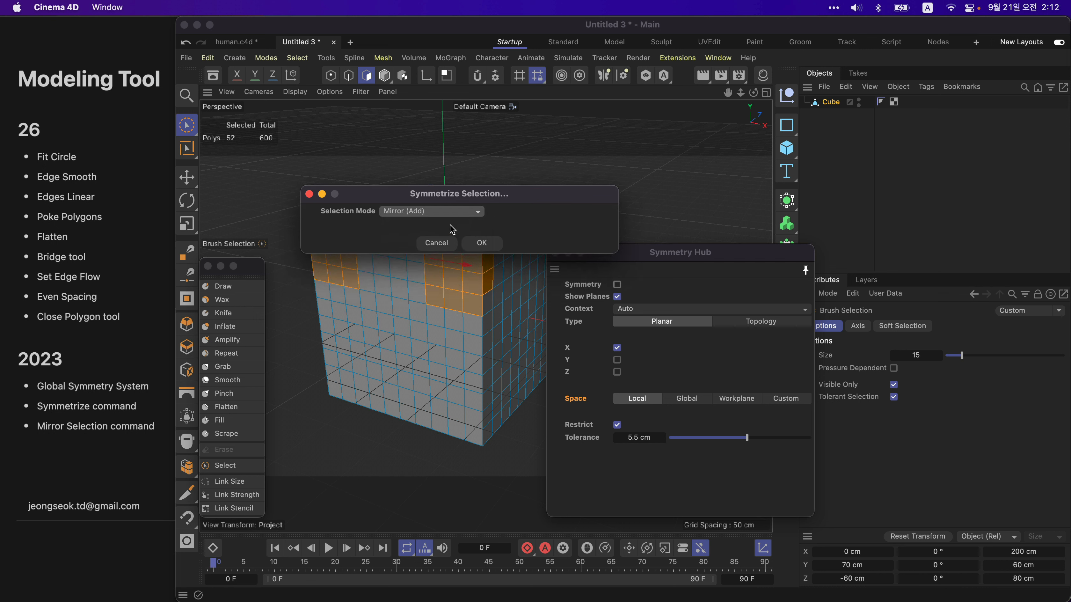
click(446, 211)
click(435, 251)
click(444, 212)
click(438, 223)
click(483, 243)
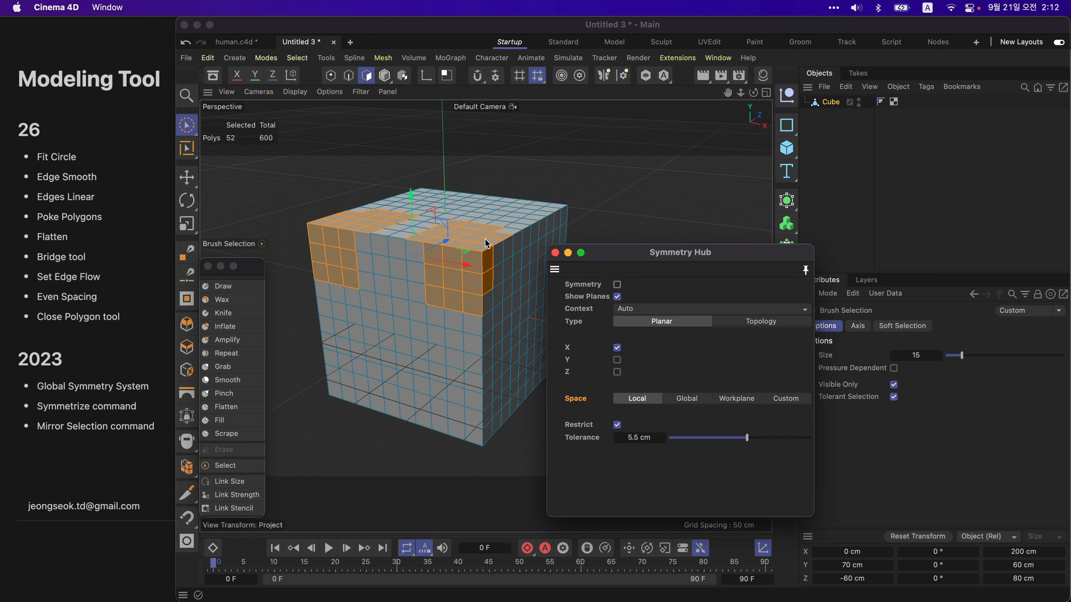
Step: Re-enable Symmetry and switch its type from Planar to Topology
click(297, 57)
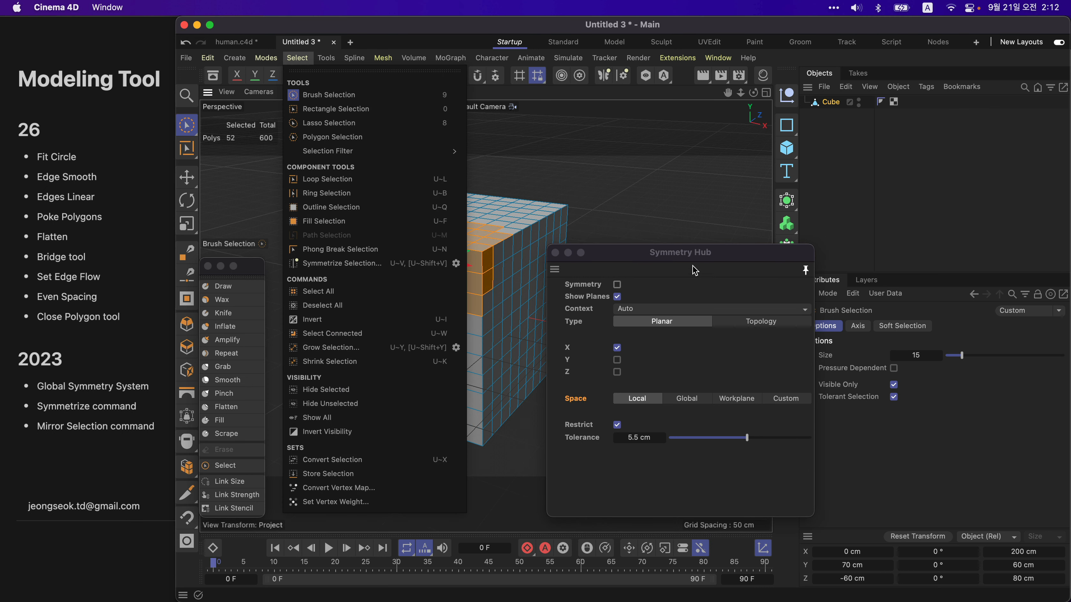
click(618, 285)
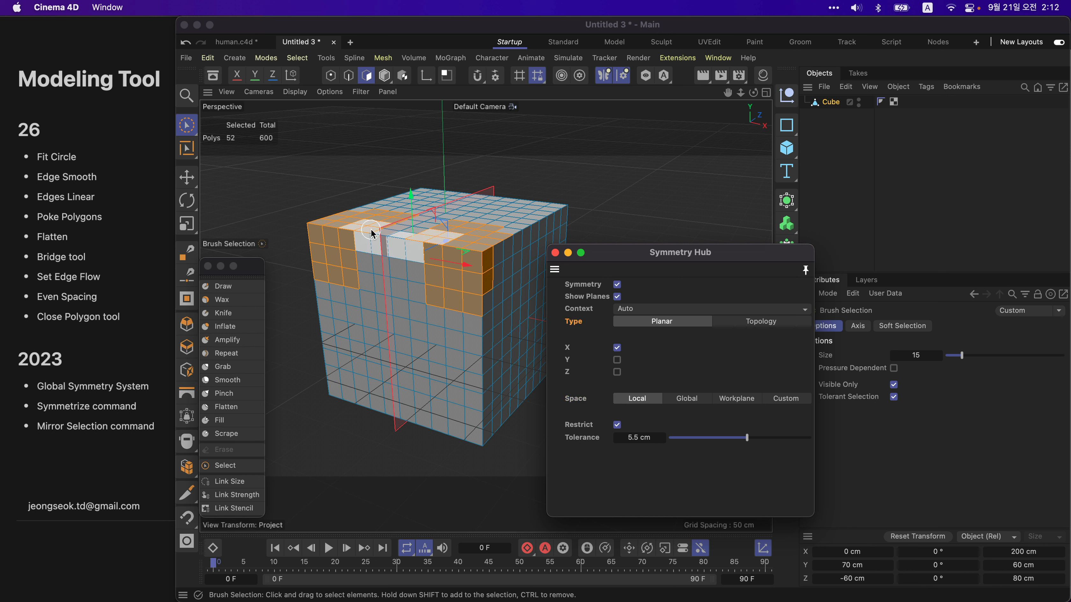
click(757, 327)
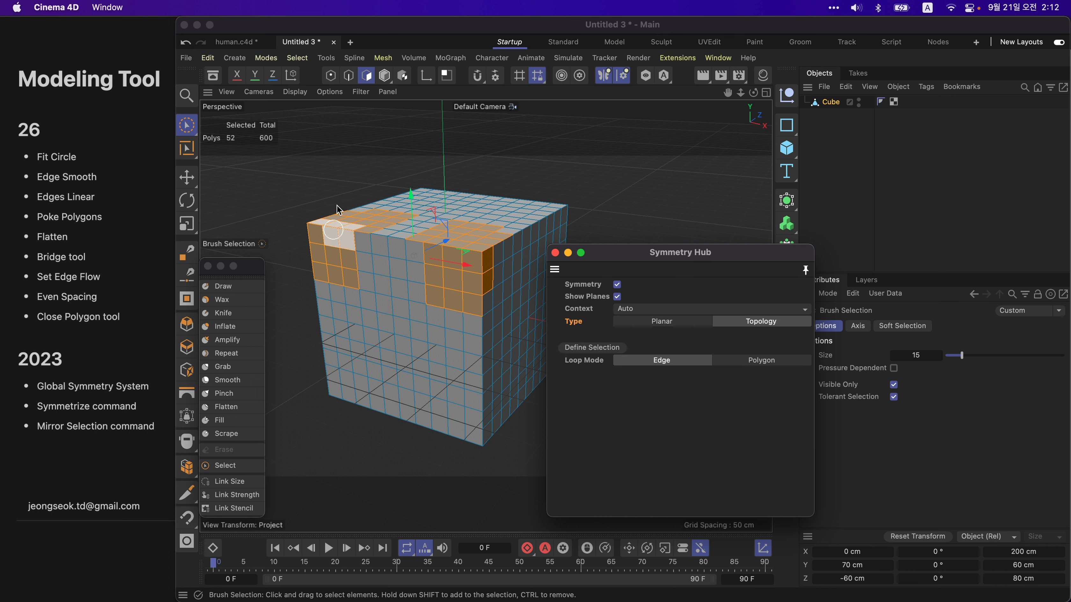
Step: Clear the selection, brush-select the polygons around the cube's upper front corner, and extrude them about 30 cm
mouse_move(576, 270)
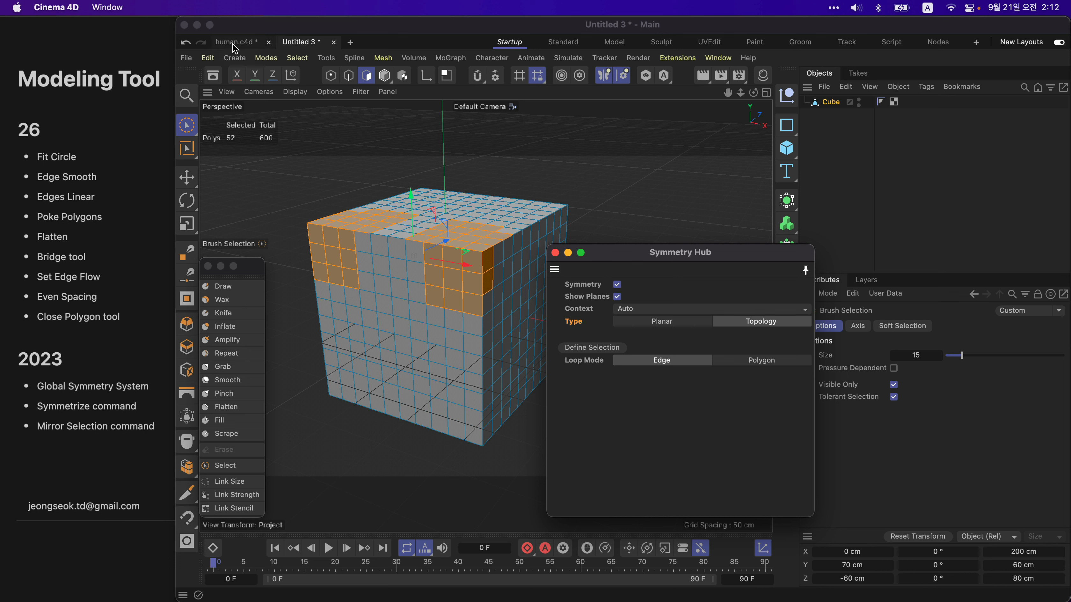
click(382, 57)
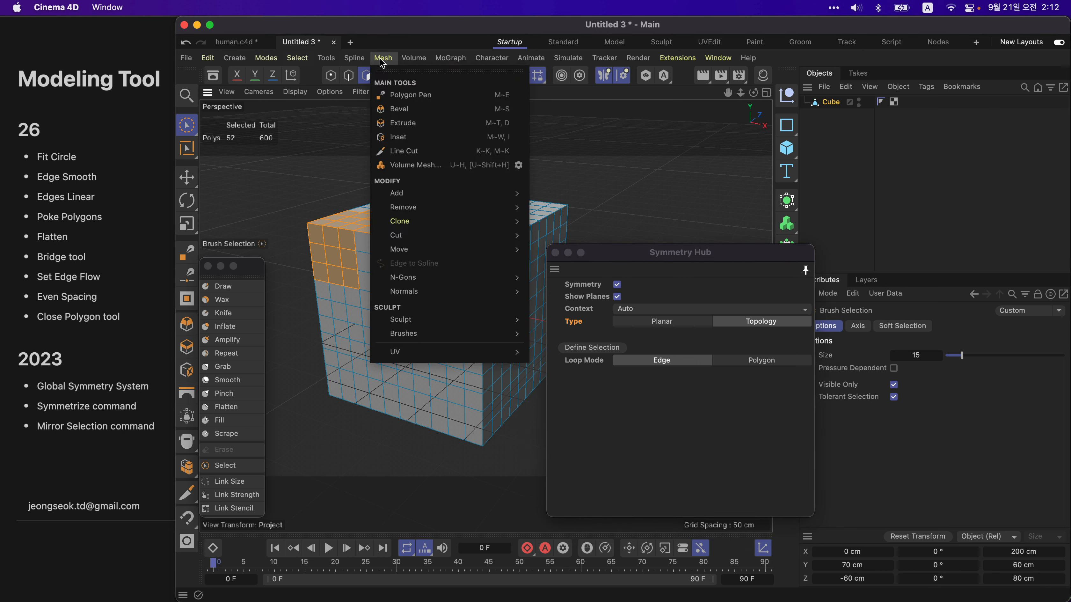
click(616, 168)
click(646, 169)
click(476, 257)
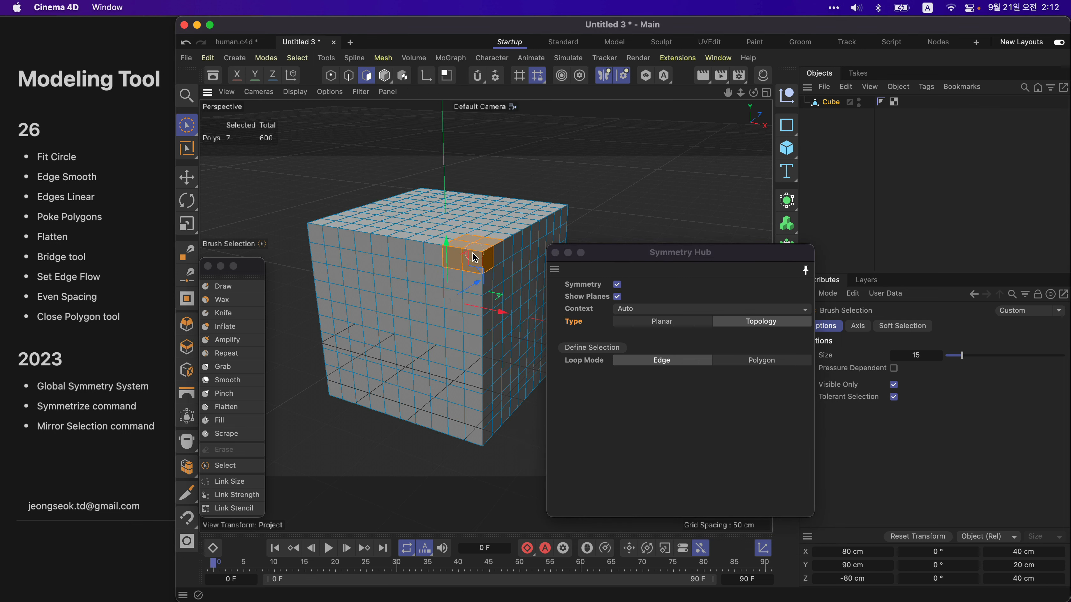
key(d)
drag(440, 187, 479, 209)
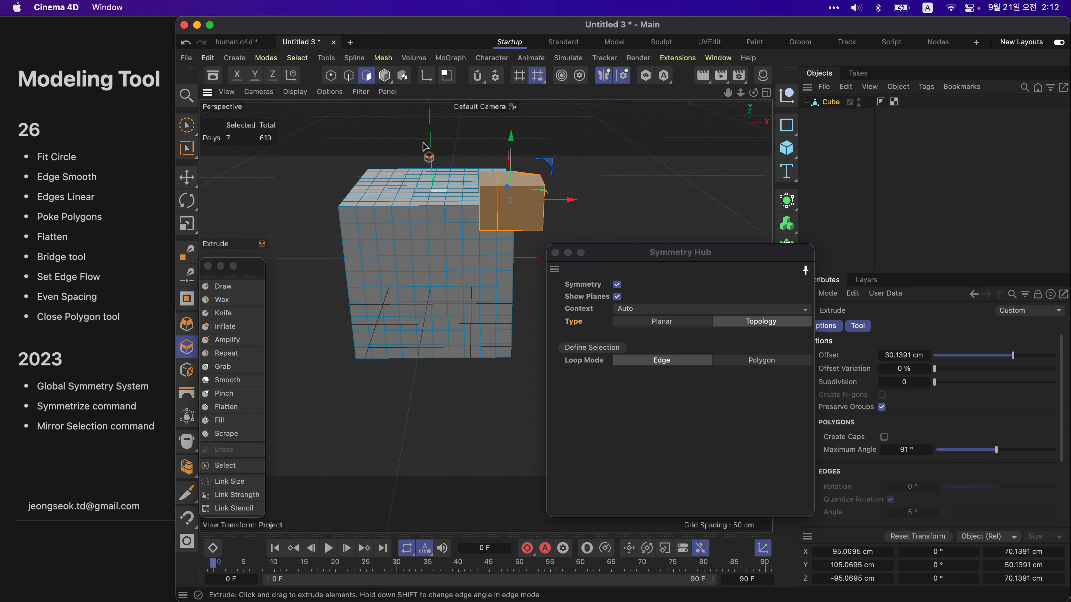
Step: Try mirroring the extruded corner to the cube's opposite side with the Symmetrize command, inspect the mesh, and undo it
click(396, 63)
mouse_move(407, 221)
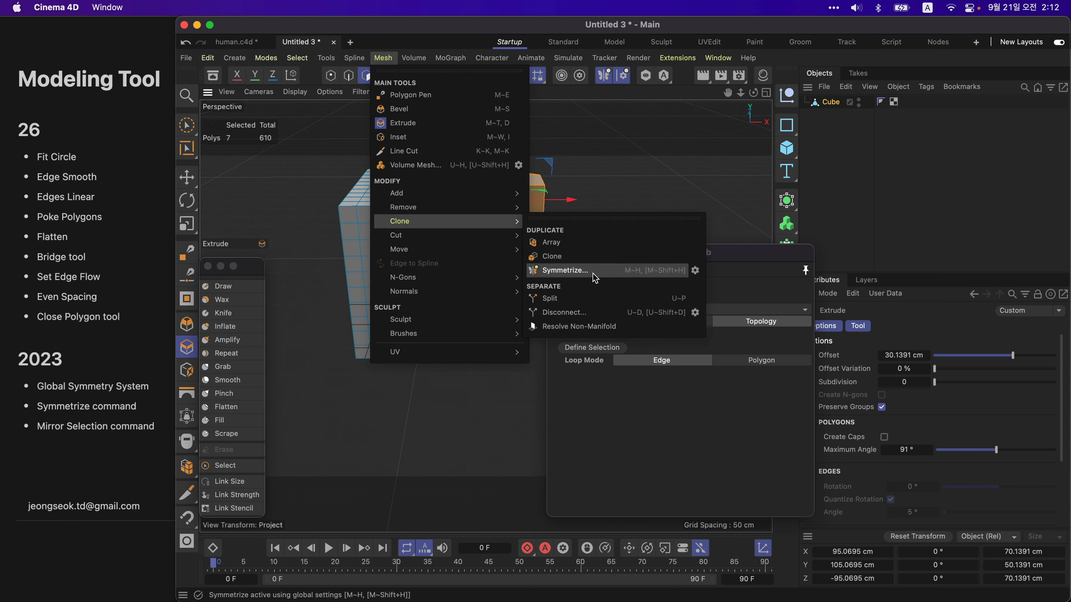
click(662, 273)
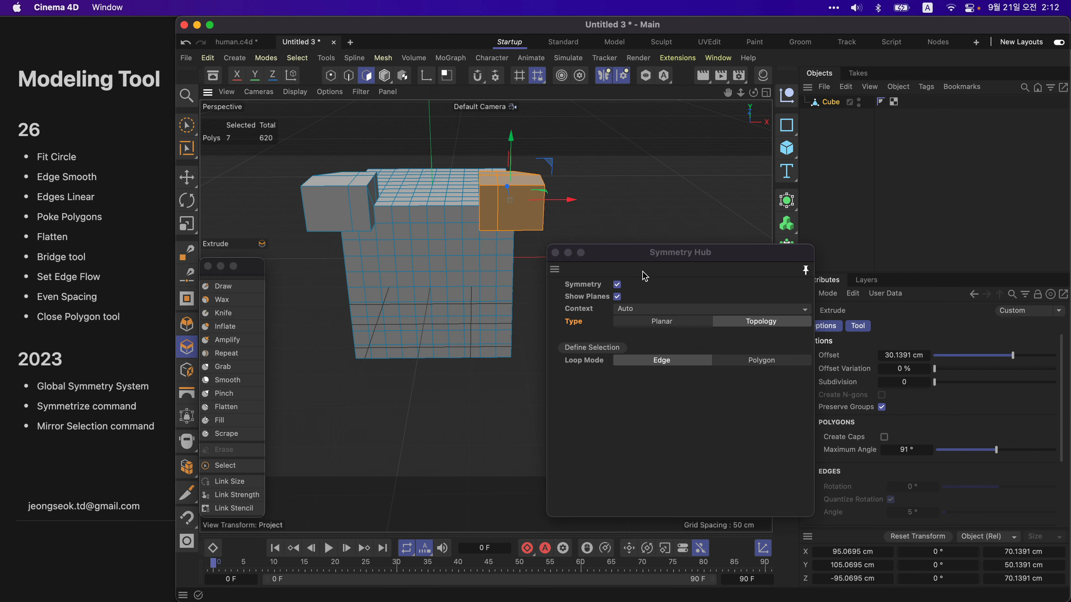
alt+drag(441, 221, 409, 222)
alt+middle_drag(432, 202, 392, 237)
alt+drag(406, 247, 399, 244)
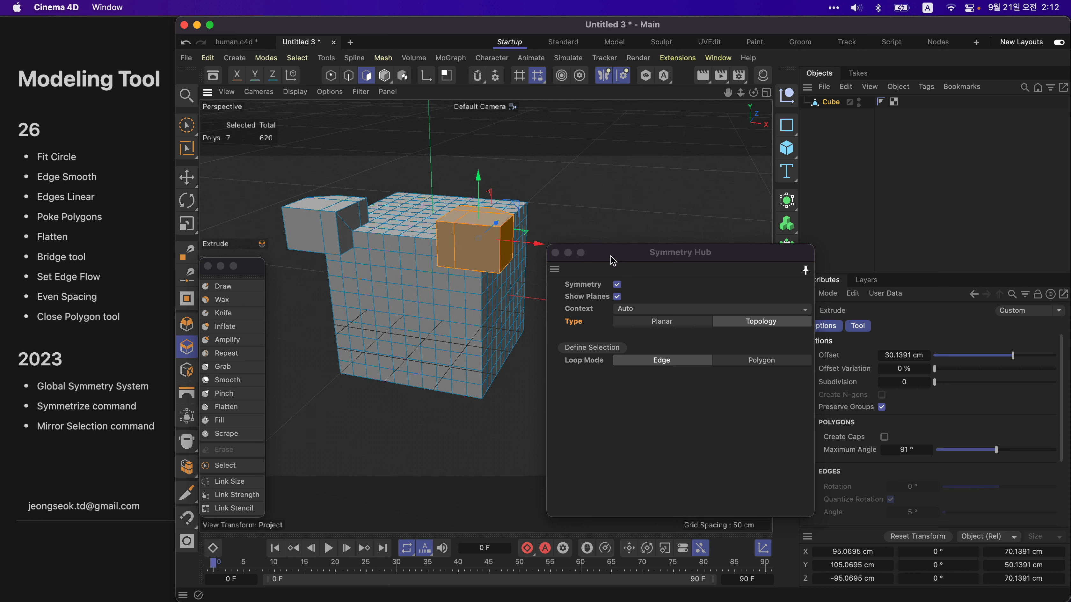
key(super+z)
Step: Symmetrize the cube with the direction set to - to +, keeping Cut Along Plane, Remove Outside and Weld Seam enabled
click(383, 57)
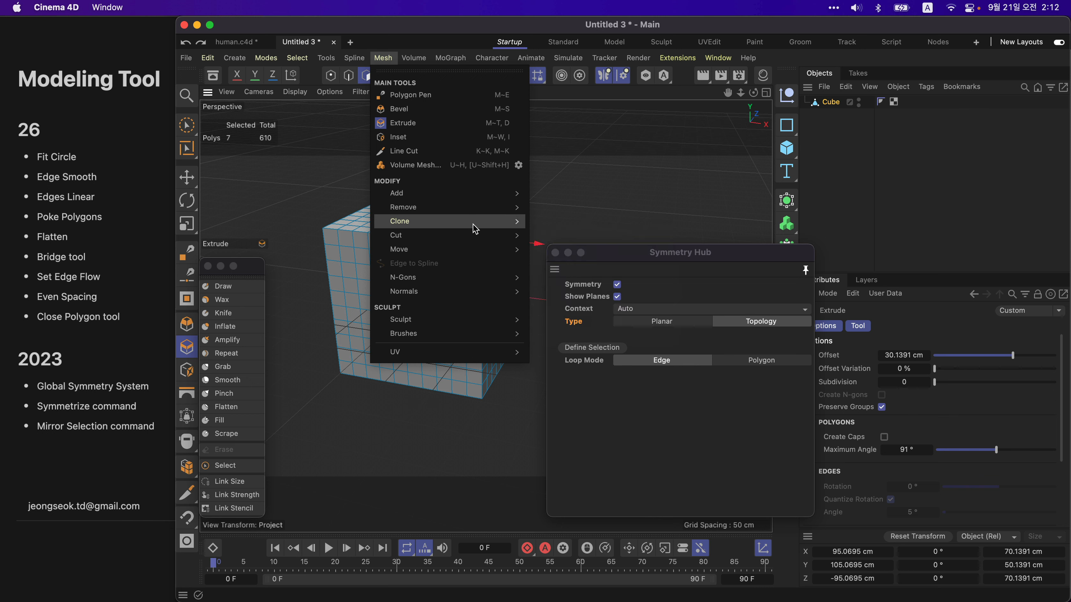
mouse_move(476, 222)
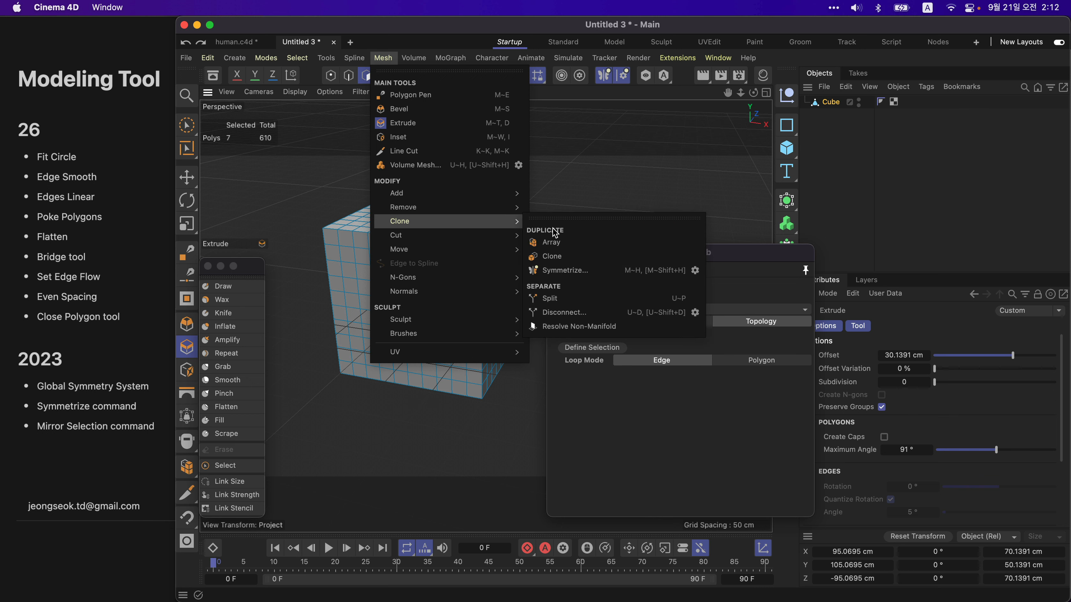
click(695, 270)
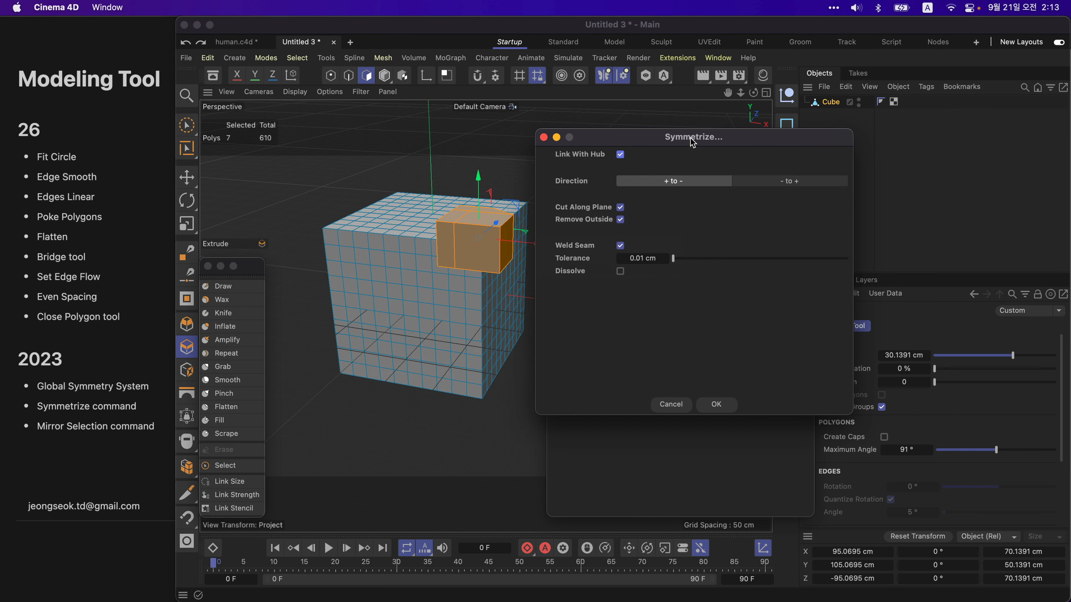
drag(692, 143, 797, 253)
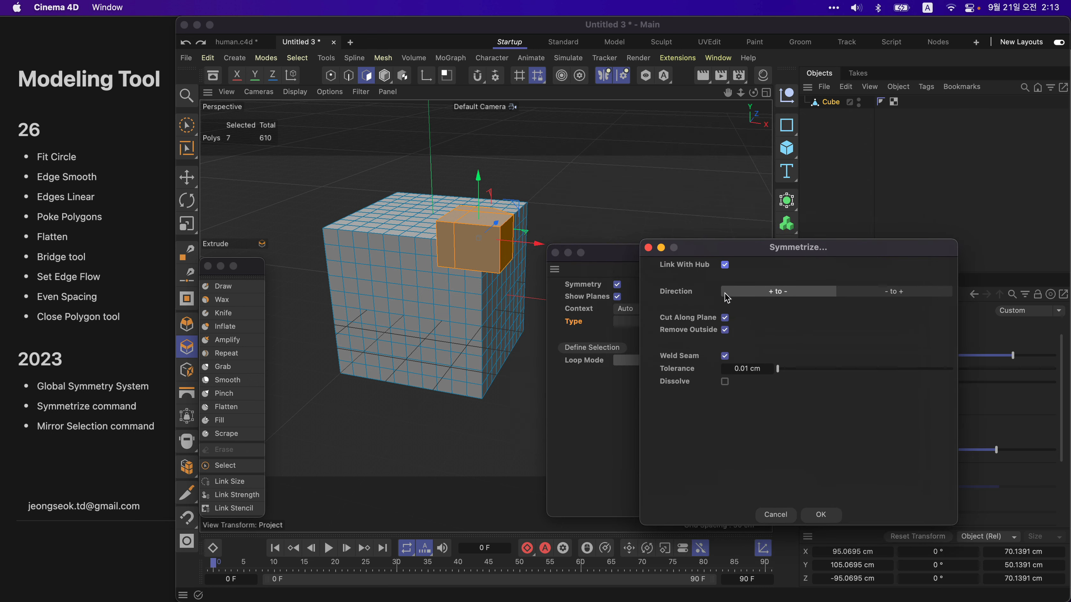
click(897, 293)
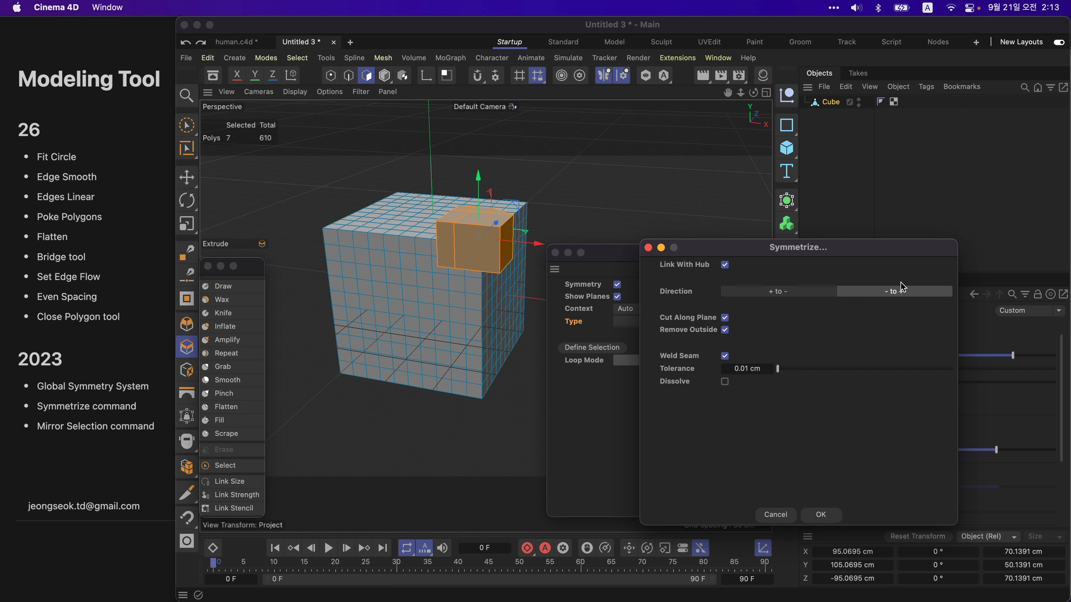
click(820, 515)
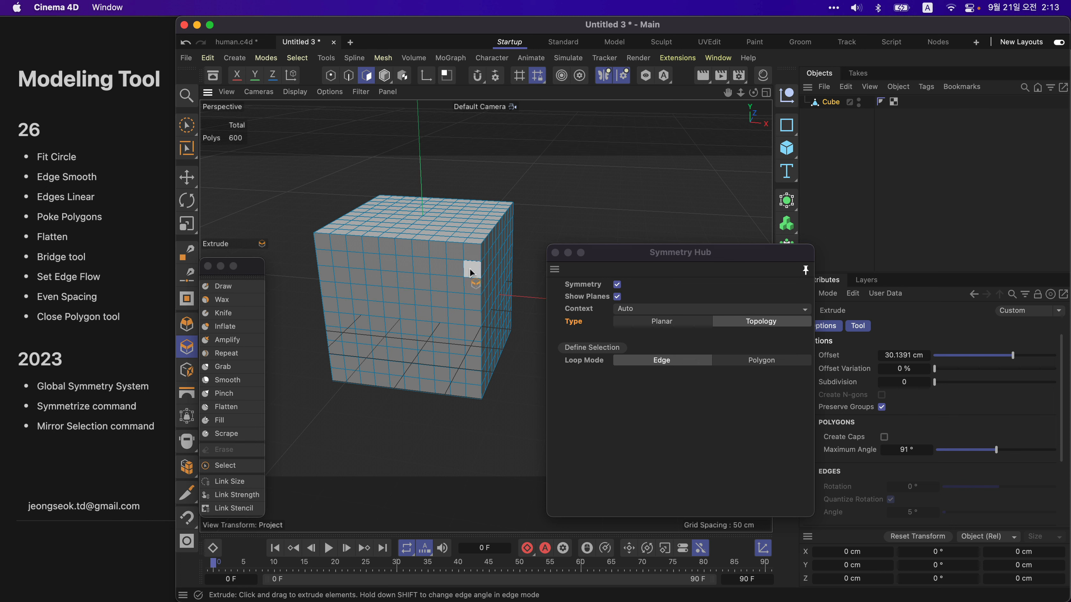
alt+drag(432, 232, 404, 222)
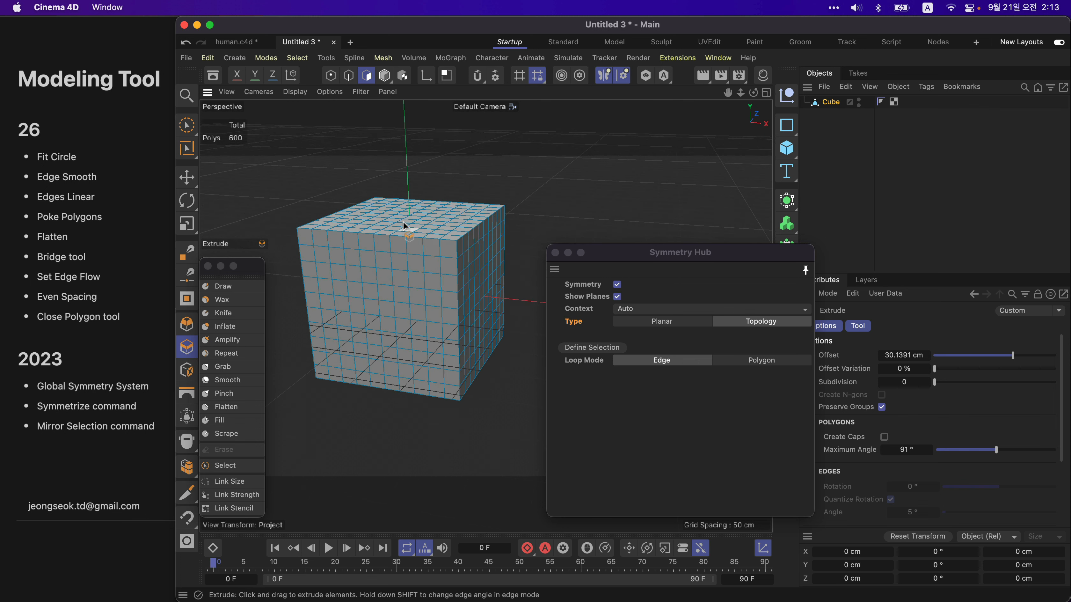
Step: Look through the Symmetrize command's options beside the Symmetry Hub and close them without applying
click(386, 63)
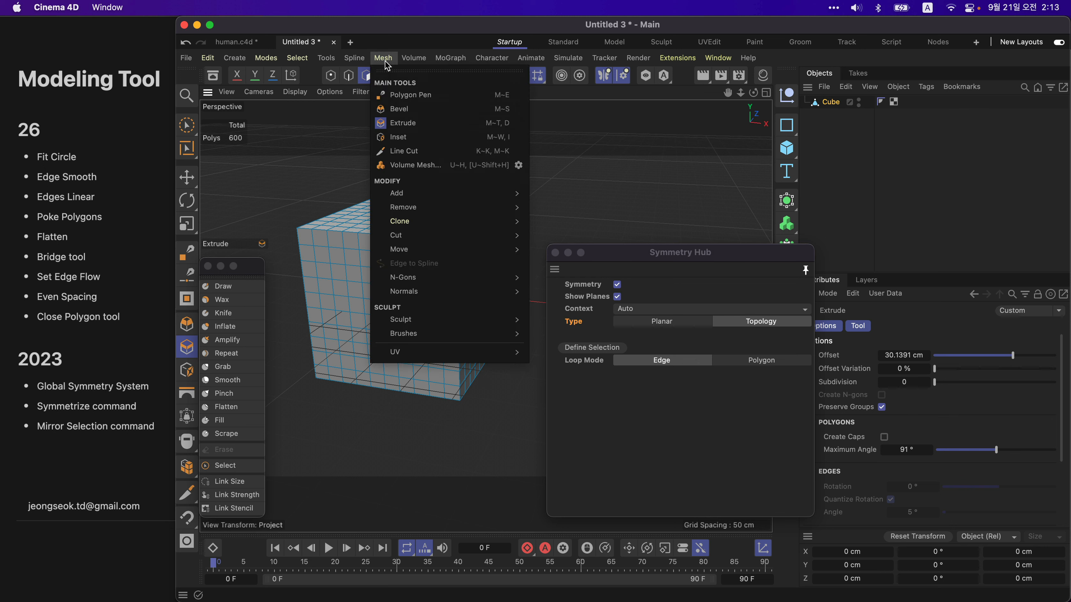
mouse_move(422, 221)
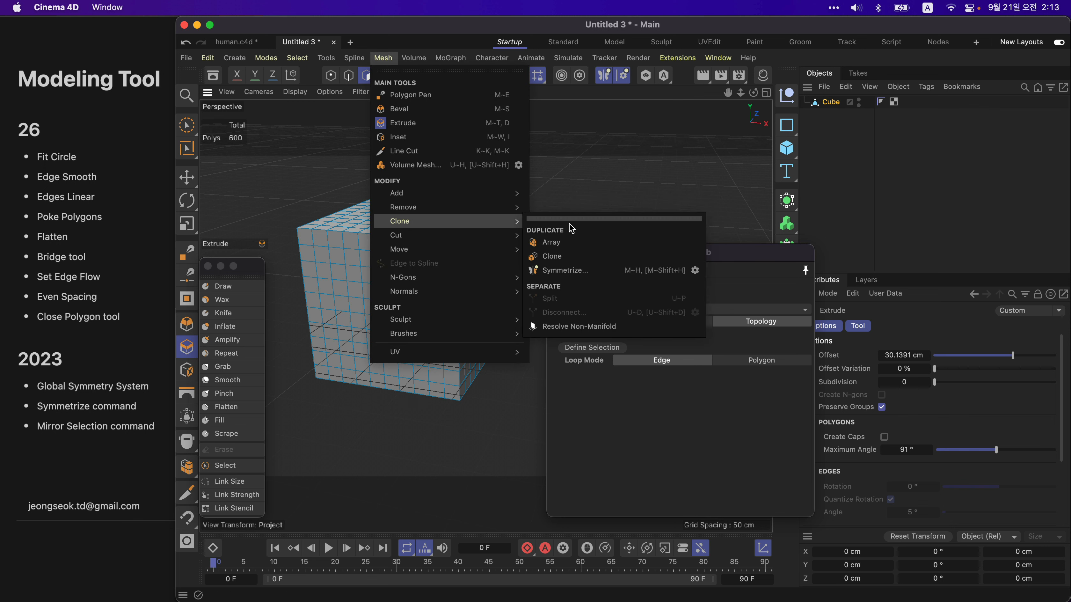
click(695, 270)
drag(637, 143, 763, 284)
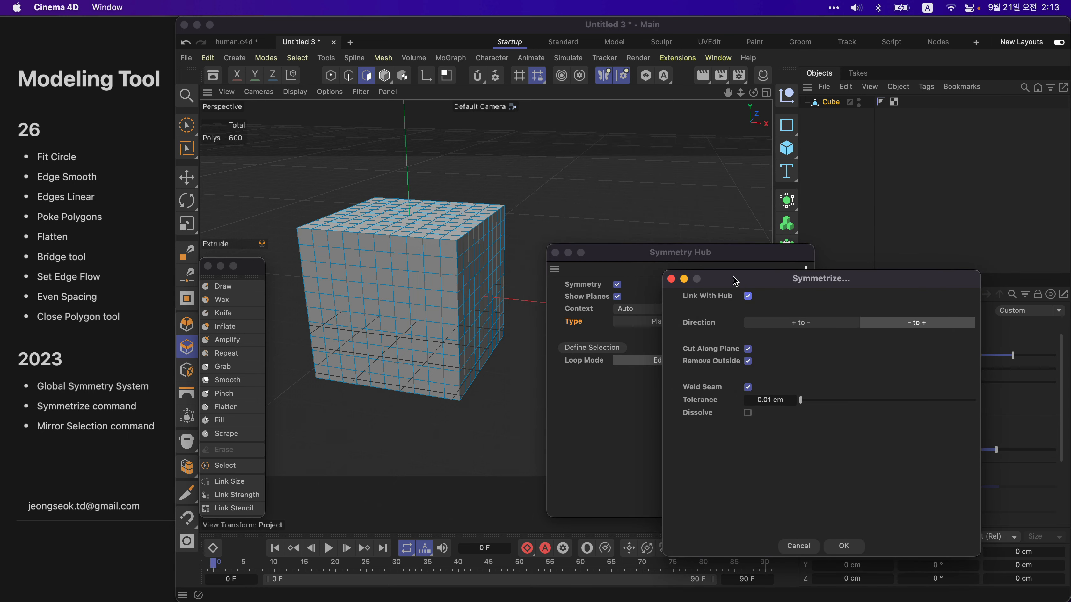
drag(699, 256, 690, 154)
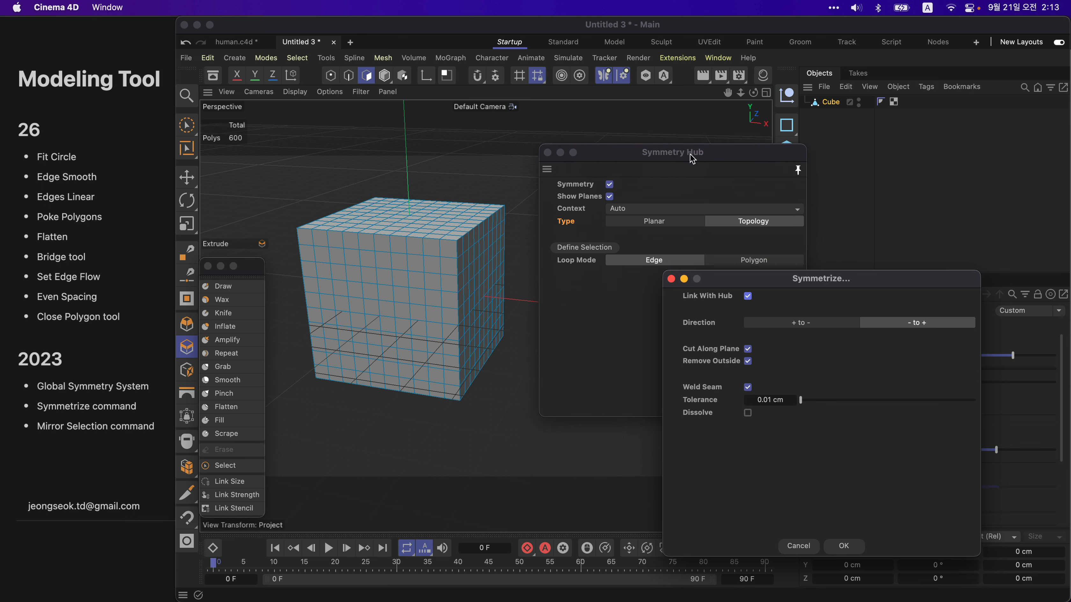
drag(730, 286, 735, 289)
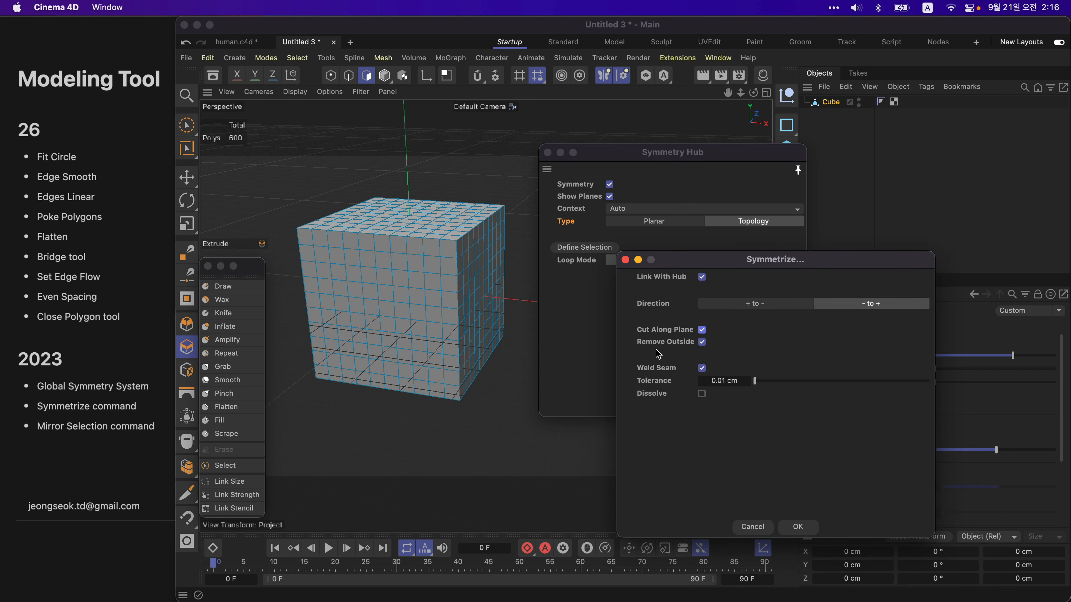
key(Escape)
Step: Select the cube's whole +X side face with Phong Break Selection and scale it up to about 251 cm
click(271, 59)
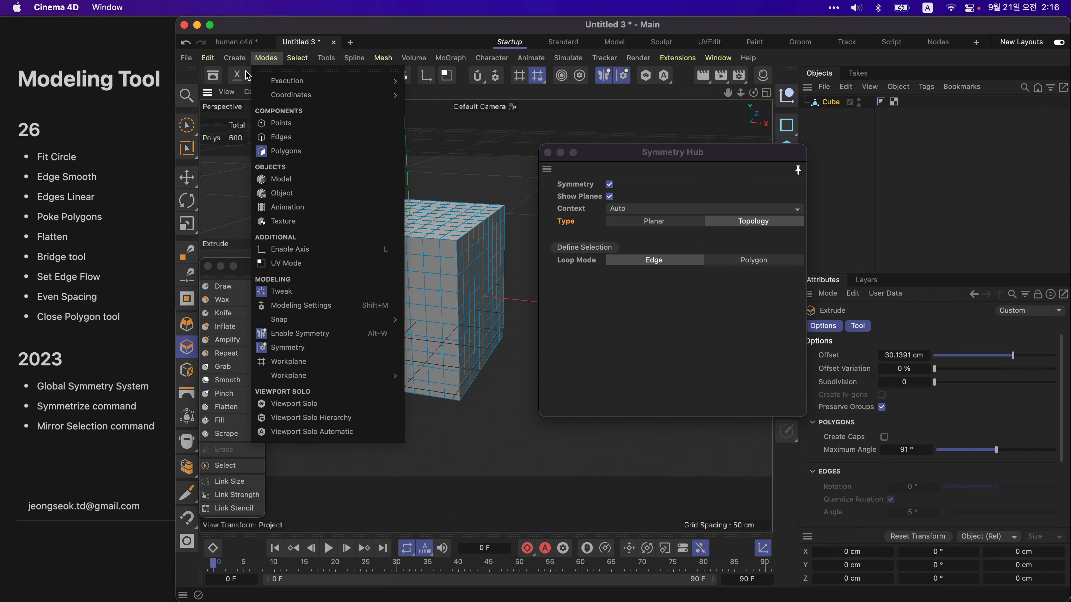
mouse_move(297, 58)
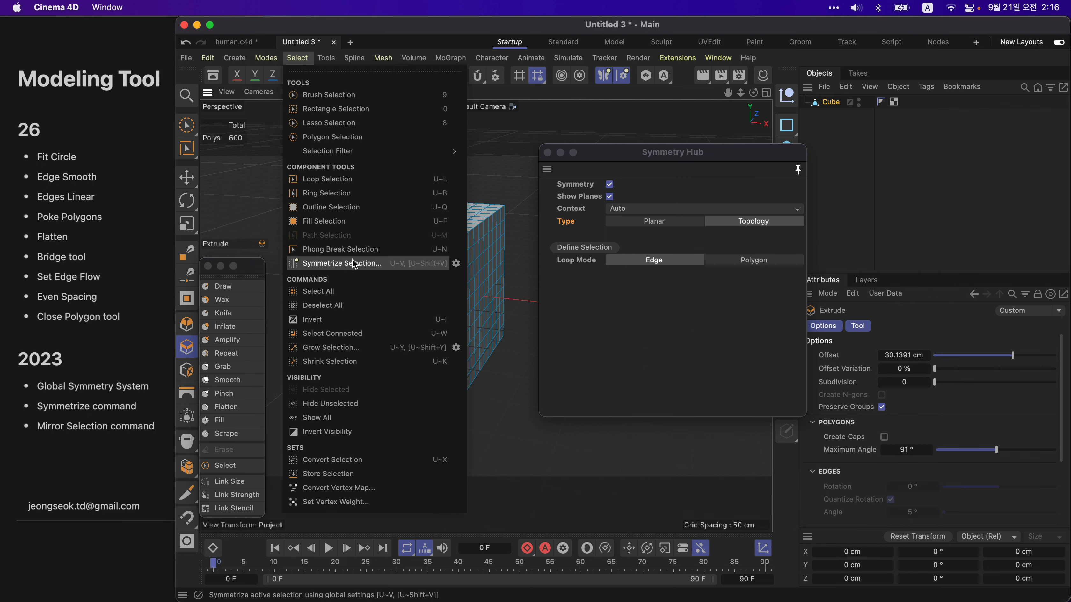
click(358, 249)
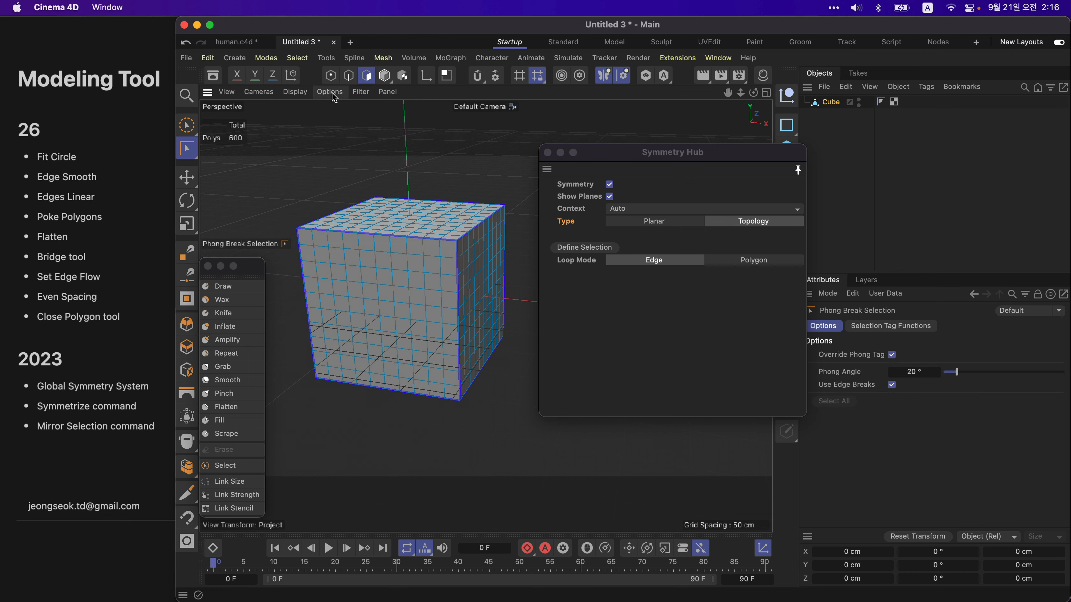
click(491, 312)
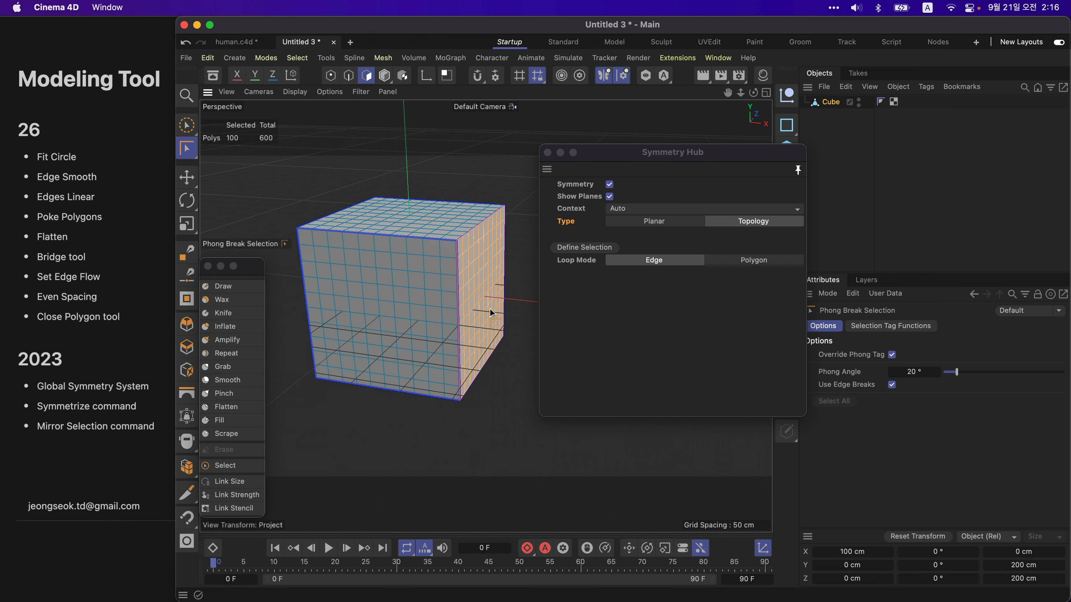
key(t)
drag(522, 178, 735, 231)
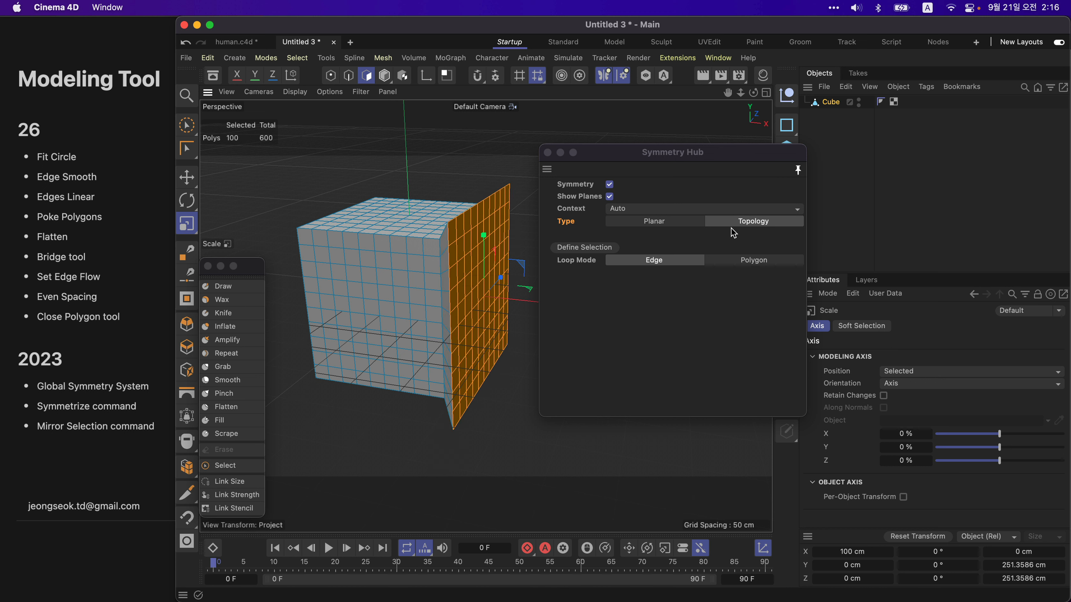
Step: Repeatedly grow the selection and scale it up, flaring the cube's +X side to about 356 cm, and clear the selection
key(u)
key(y)
drag(501, 151, 617, 150)
key(u)
key(y)
key(u)
key(y)
drag(507, 148, 540, 151)
alt+drag(468, 188, 407, 231)
alt+drag(455, 255, 454, 252)
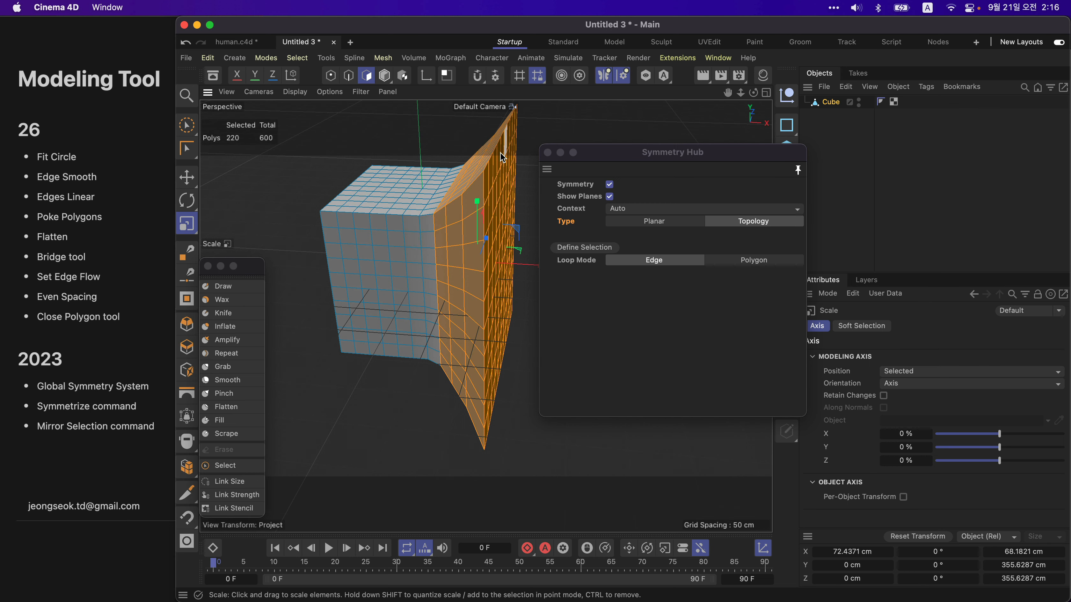
click(559, 127)
Step: Symmetrize the flared mesh from + to - with Cut Along Plane, Remove Outside and Weld Seam enabled
click(383, 58)
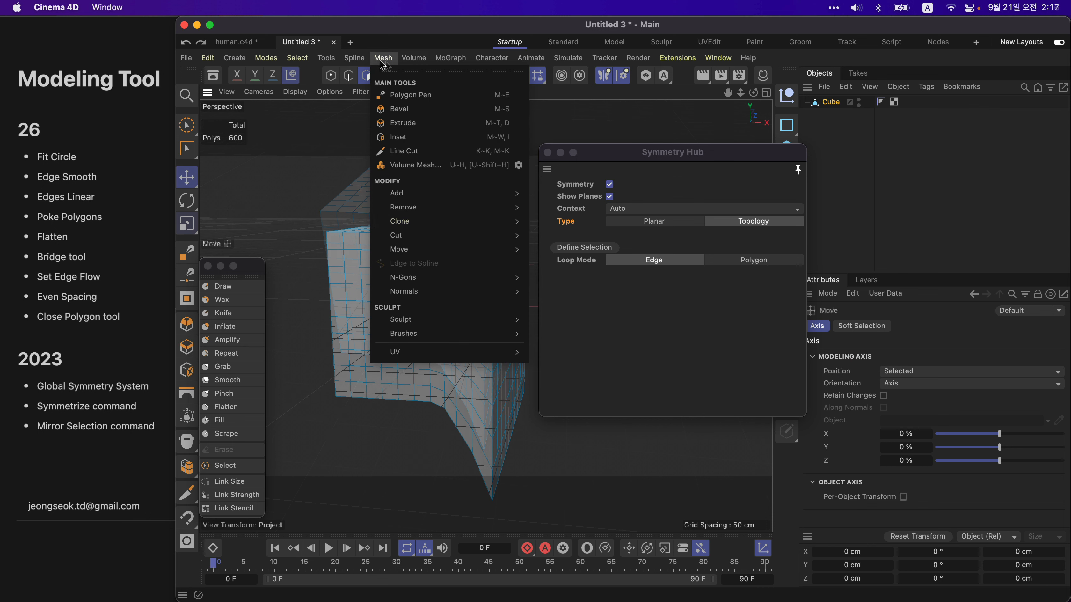
mouse_move(452, 242)
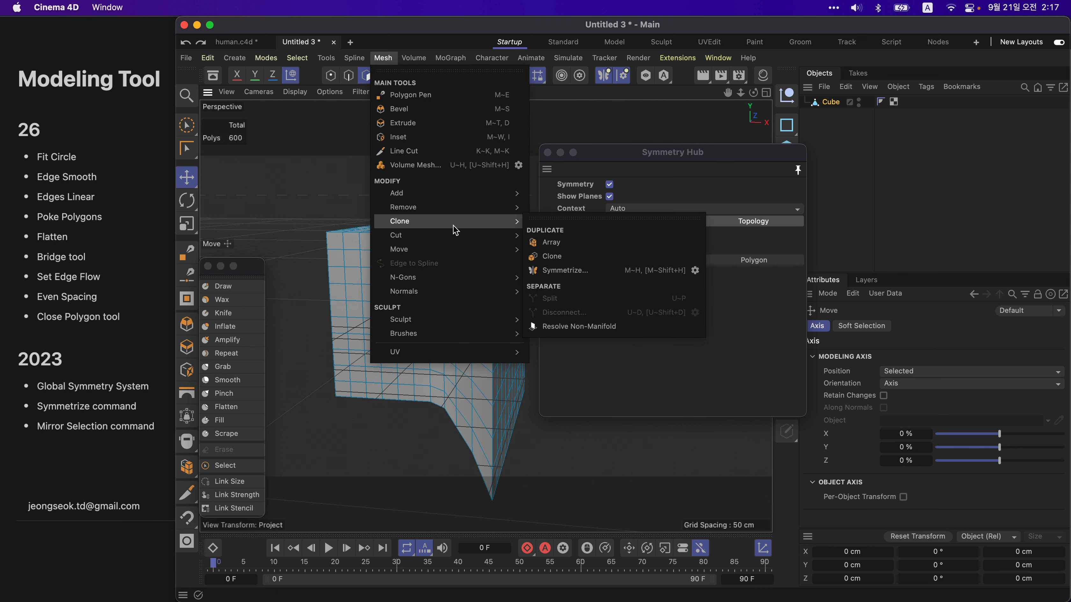
click(696, 270)
drag(646, 136, 748, 241)
click(725, 313)
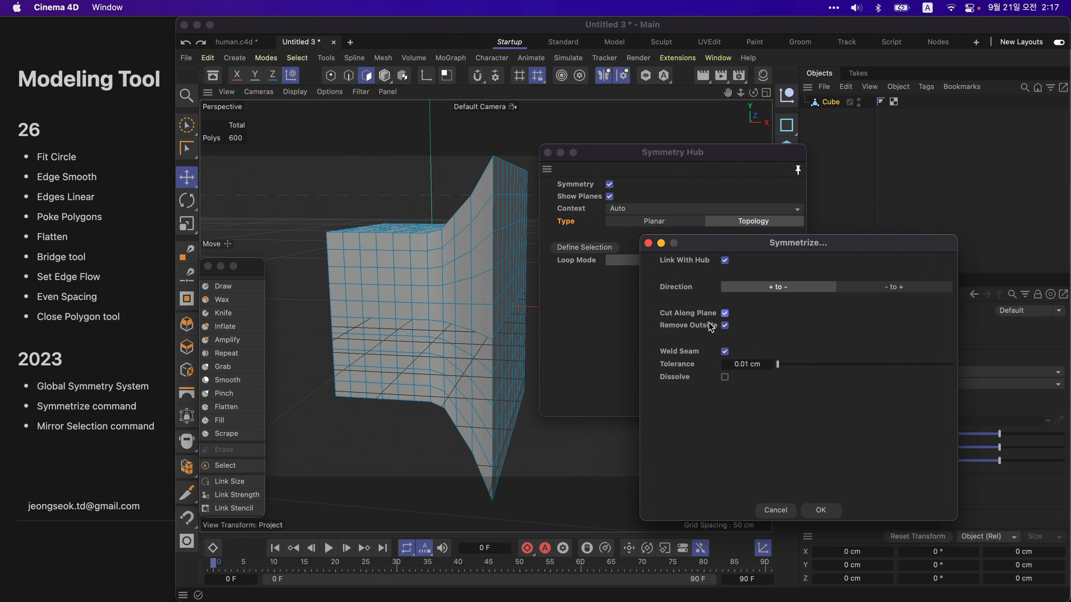
drag(756, 241, 771, 207)
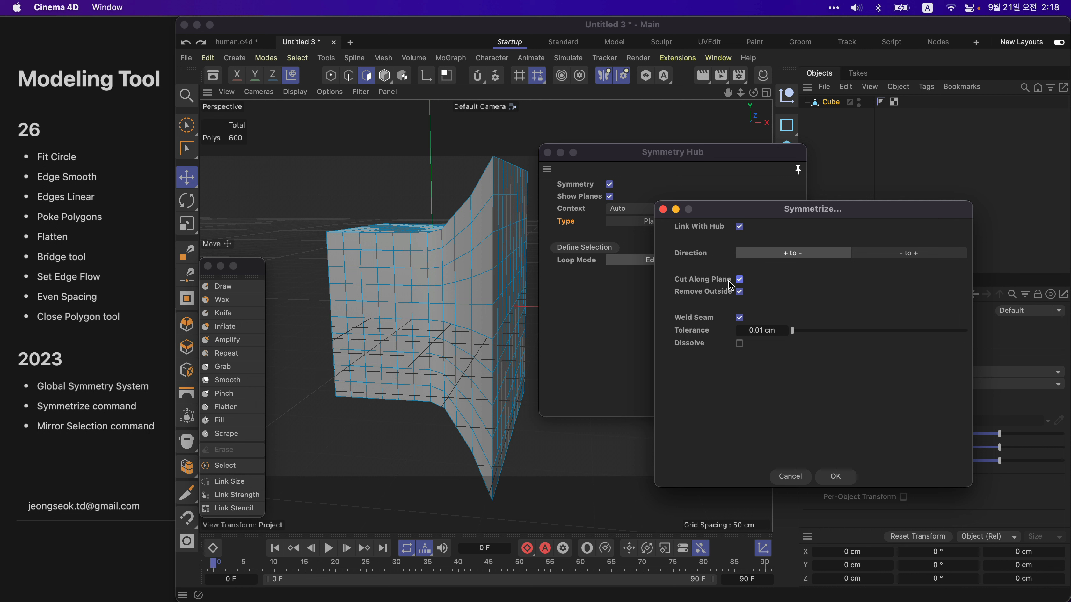
click(739, 280)
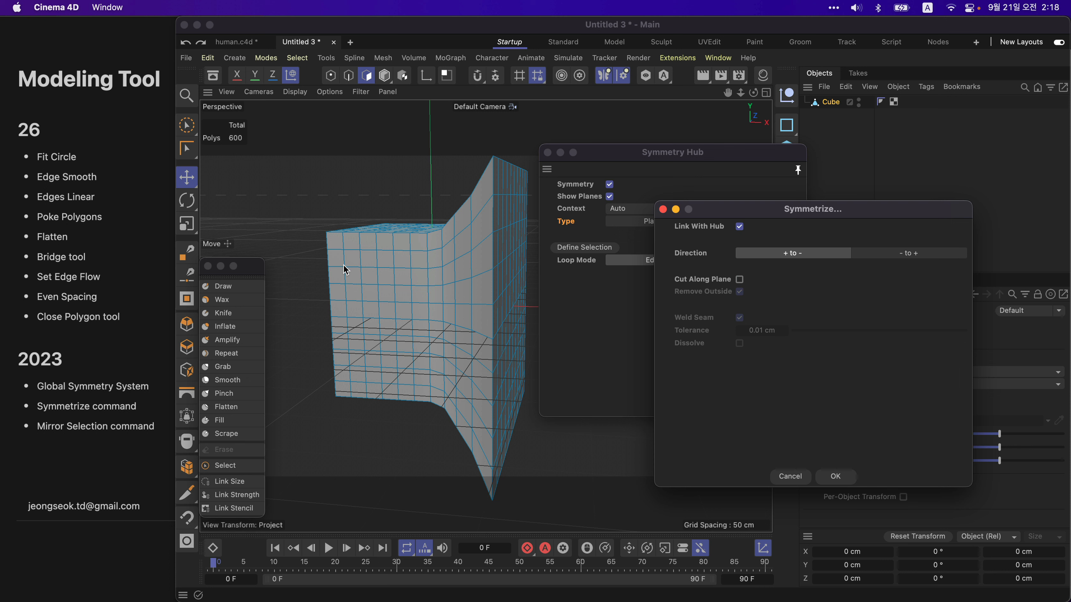
click(739, 280)
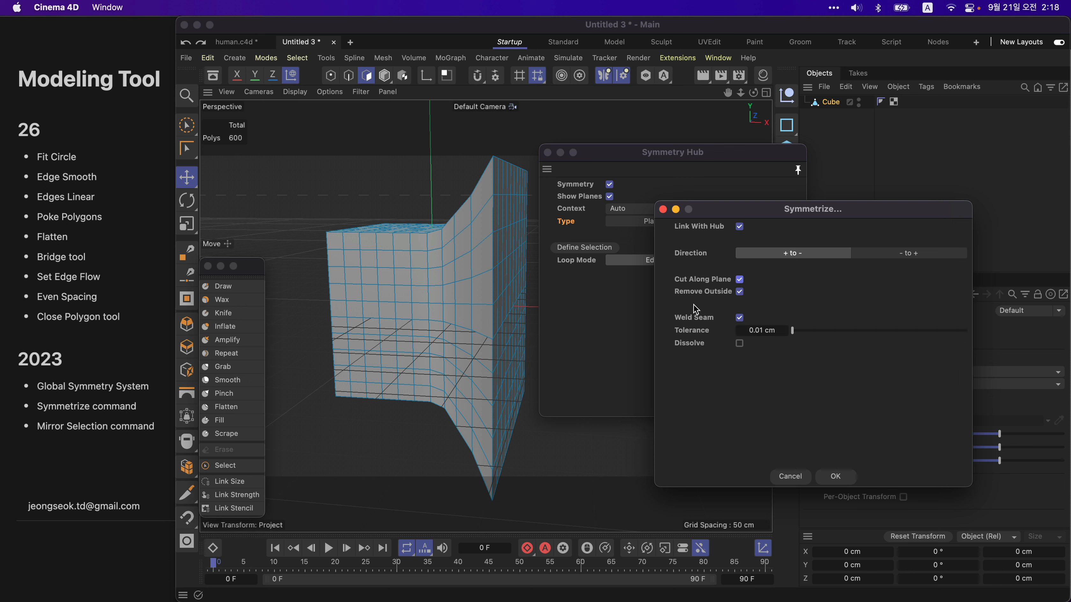
click(836, 476)
Step: Select all polygons of the symmetrized mesh, try moving them, and undo back to the asymmetric flared cube
key(super+a)
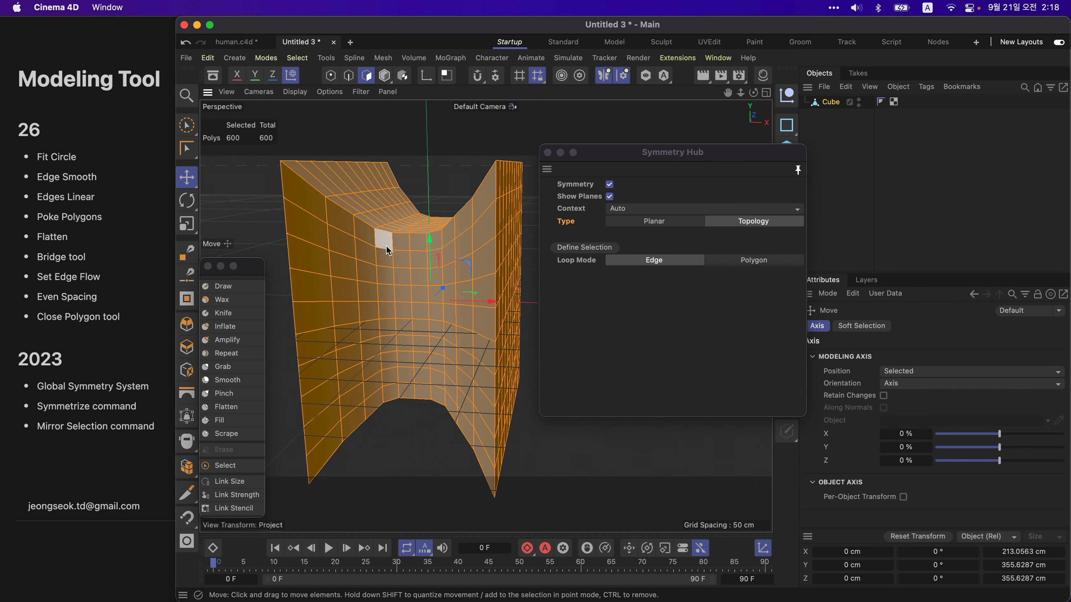
drag(436, 281, 370, 310)
key(super+z)
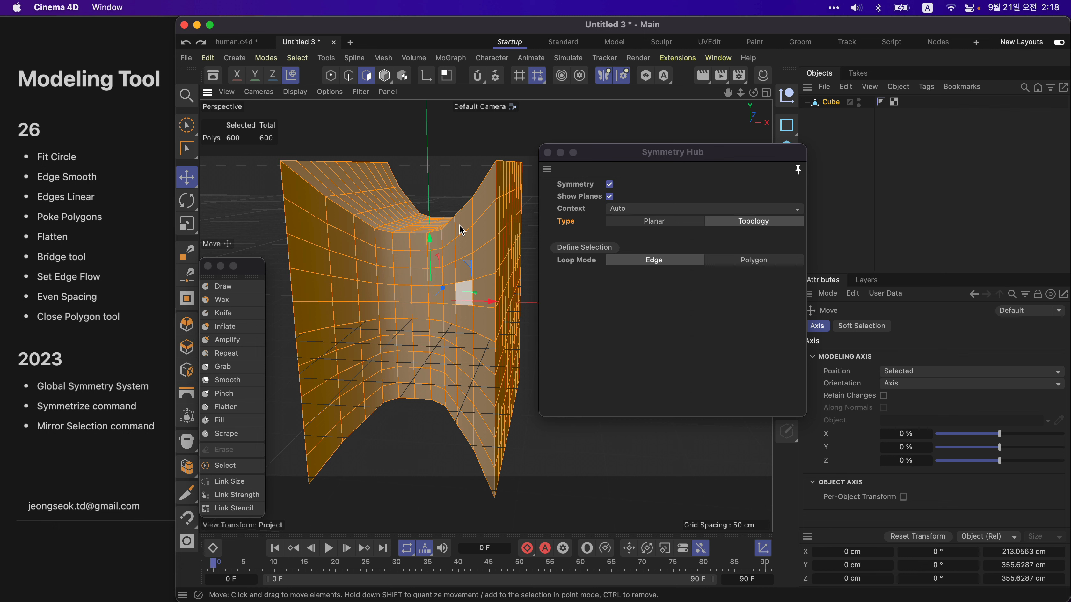
key(super+s)
key(Escape)
key(super+z)
key(super+z)
key(super+z)
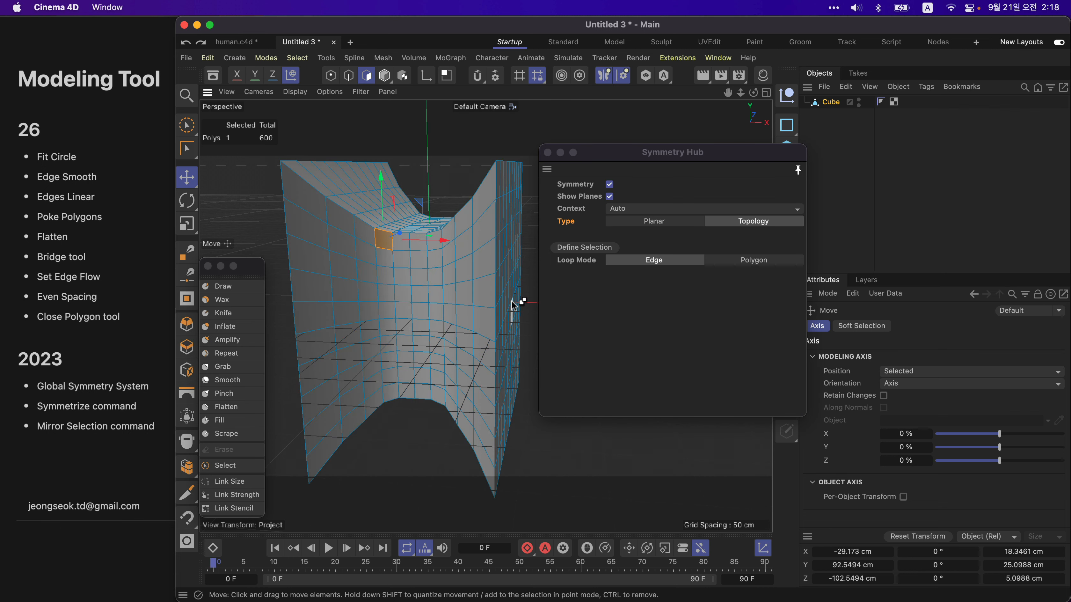
Step: Symmetrize the flared cube from + to - with Cut Along Plane disabled, and pull the mirrored copy away from the original
click(383, 57)
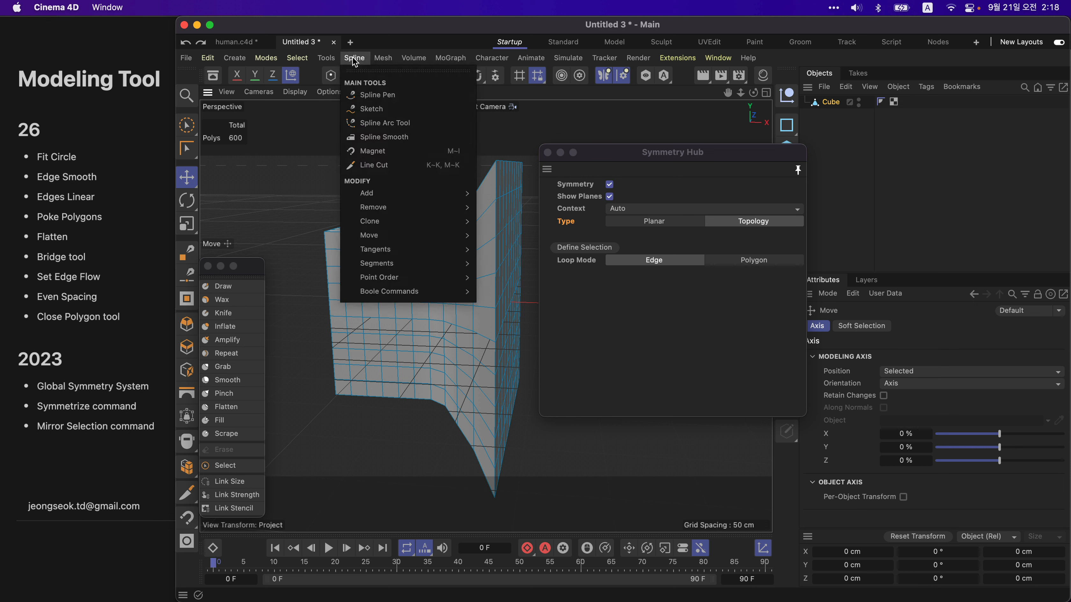
mouse_move(429, 226)
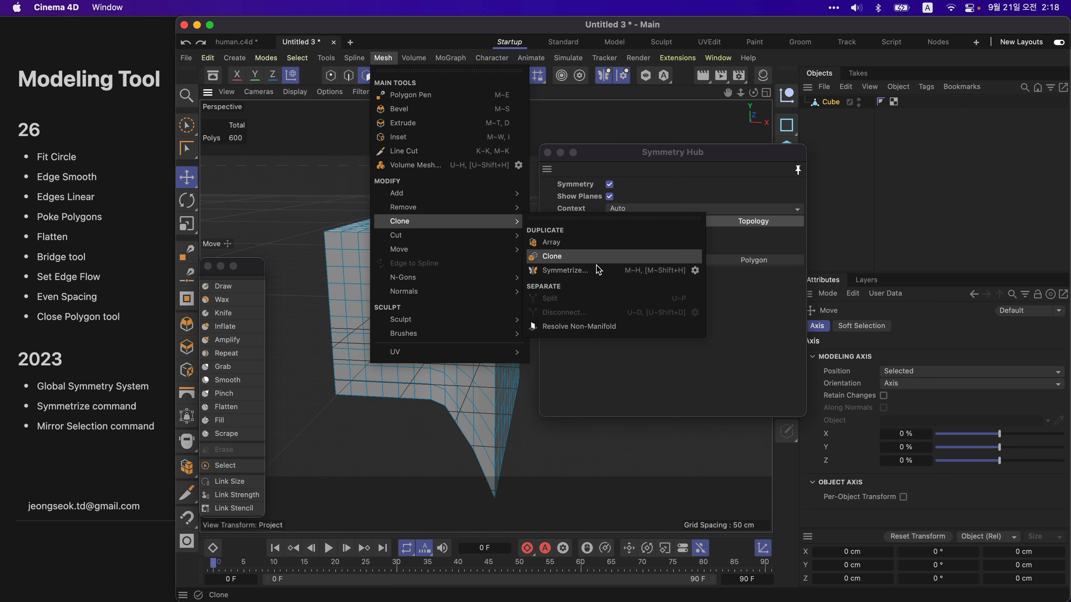
click(695, 270)
click(622, 211)
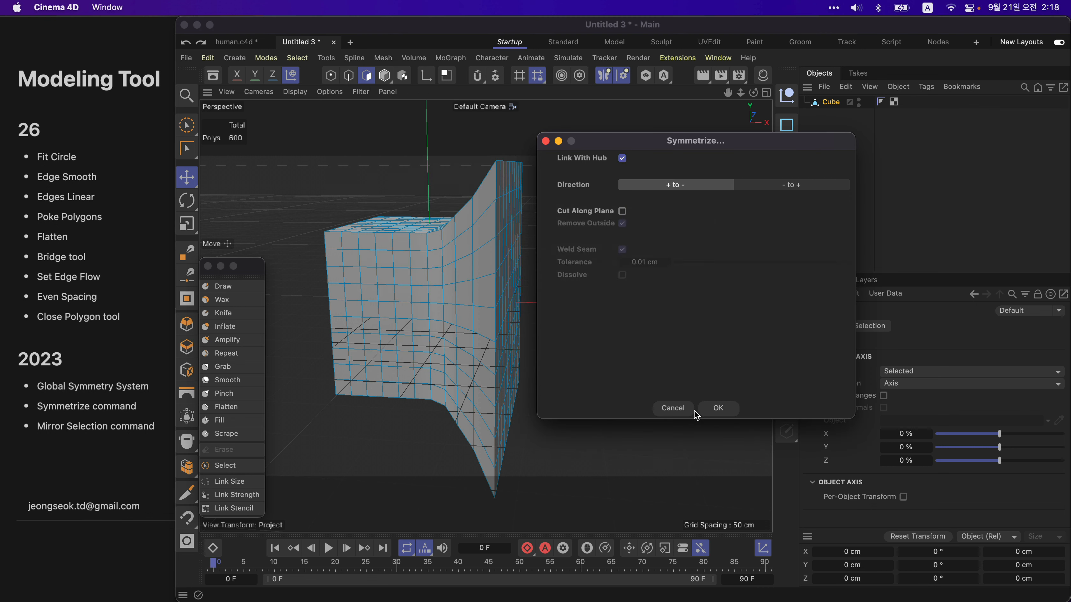
click(713, 407)
double_click(348, 244)
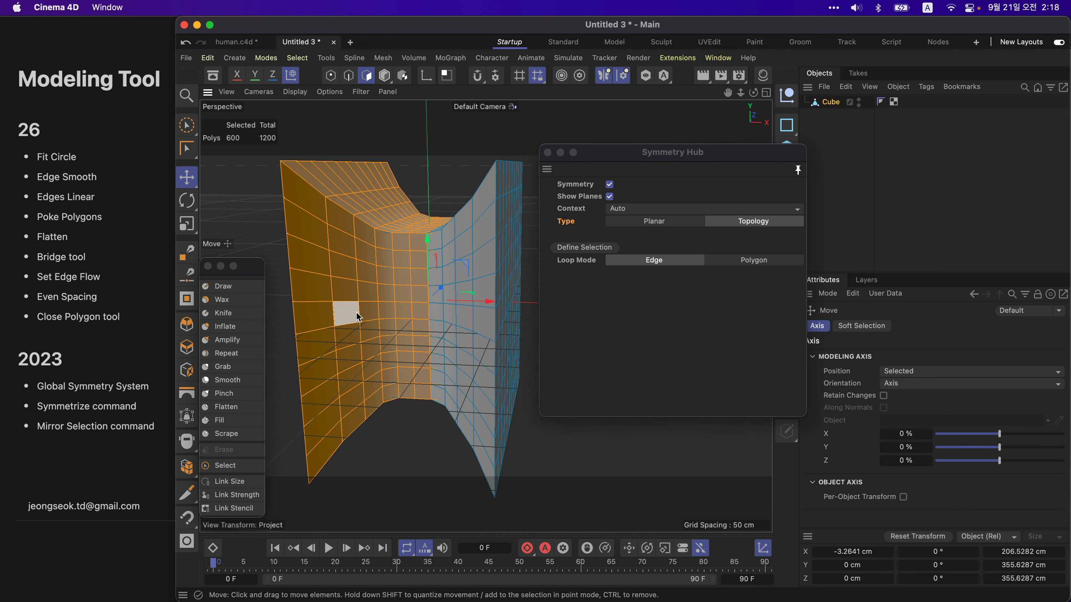
drag(356, 313, 242, 349)
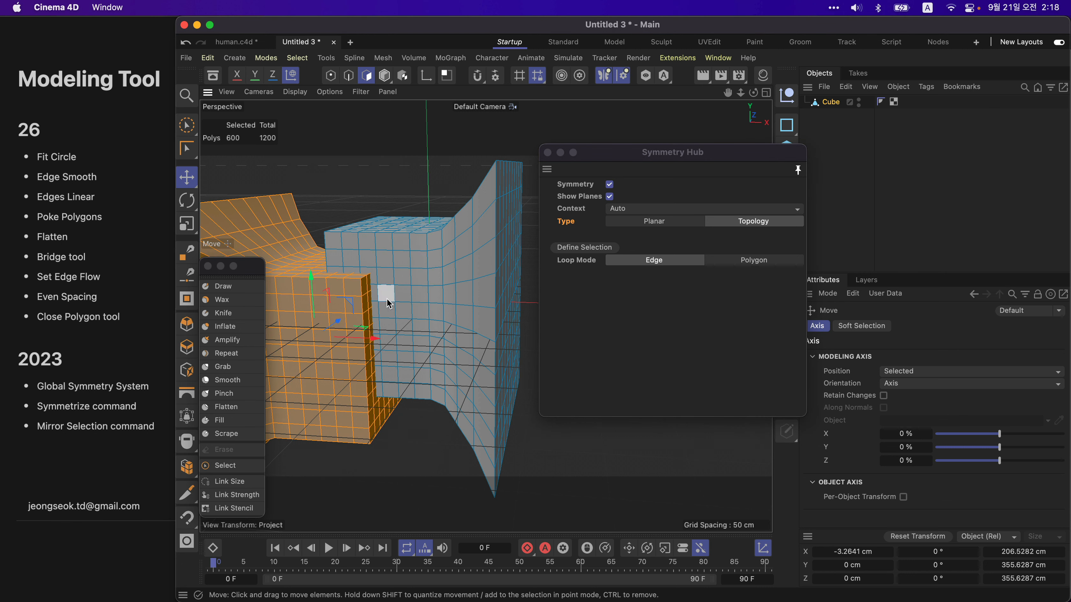
Step: Undo the moved mirror copy and the symmetrize to return to the flared cube, leaving no polygons selected
key(super+z)
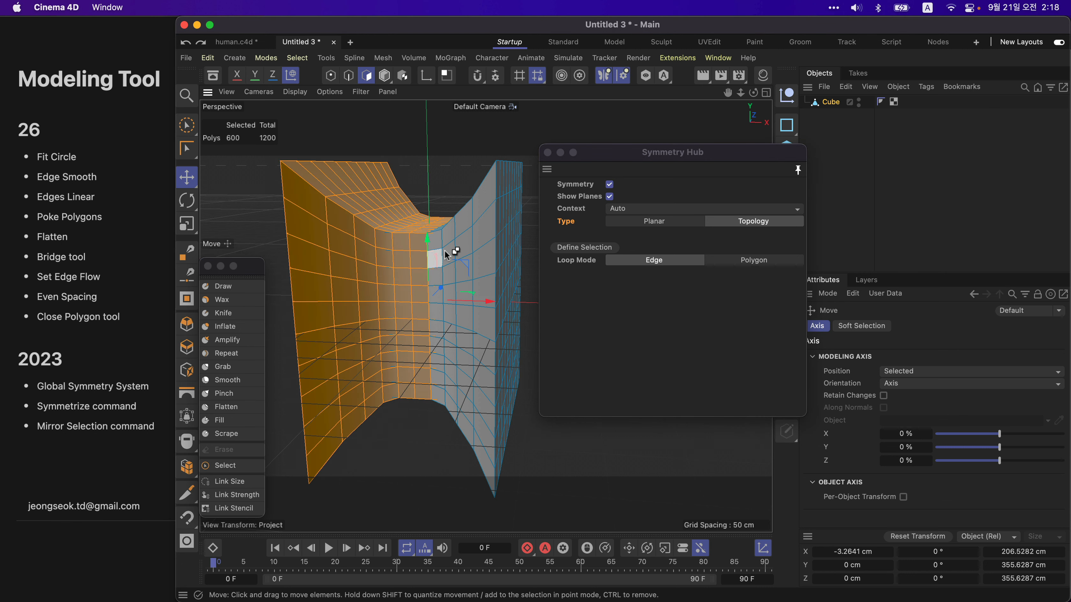
key(super+z)
key(super+z)
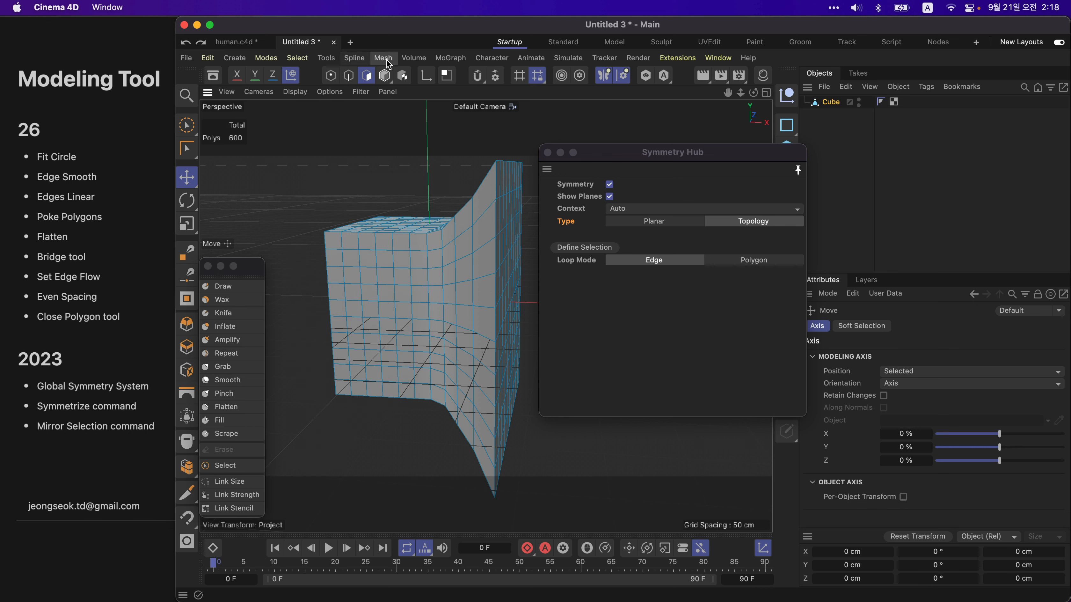
click(335, 59)
click(341, 61)
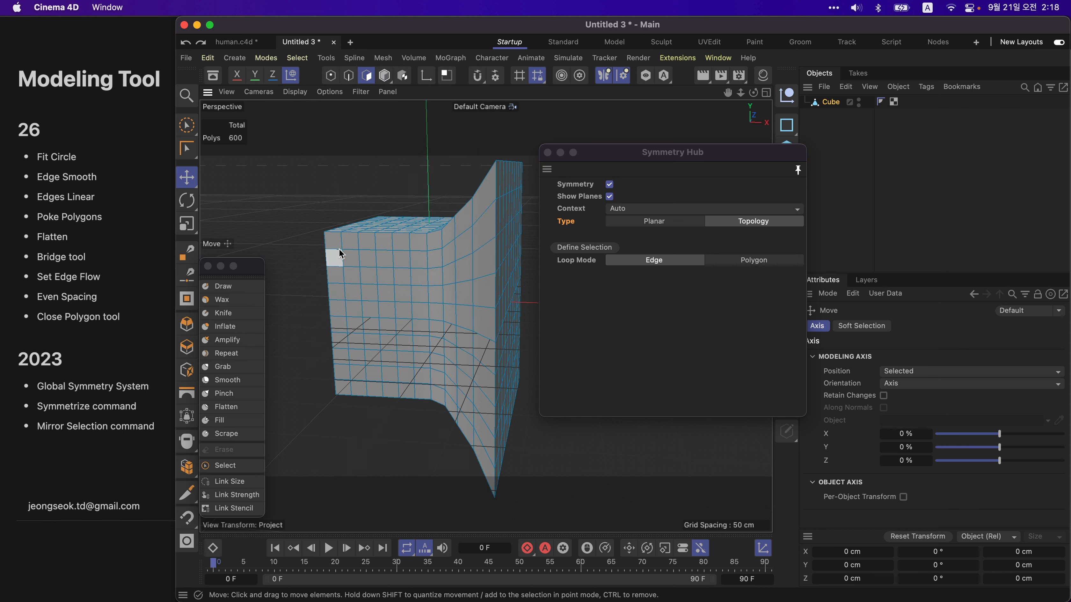
click(336, 242)
key(super+a)
alt+drag(354, 234, 430, 250)
click(331, 172)
alt+drag(349, 249, 289, 238)
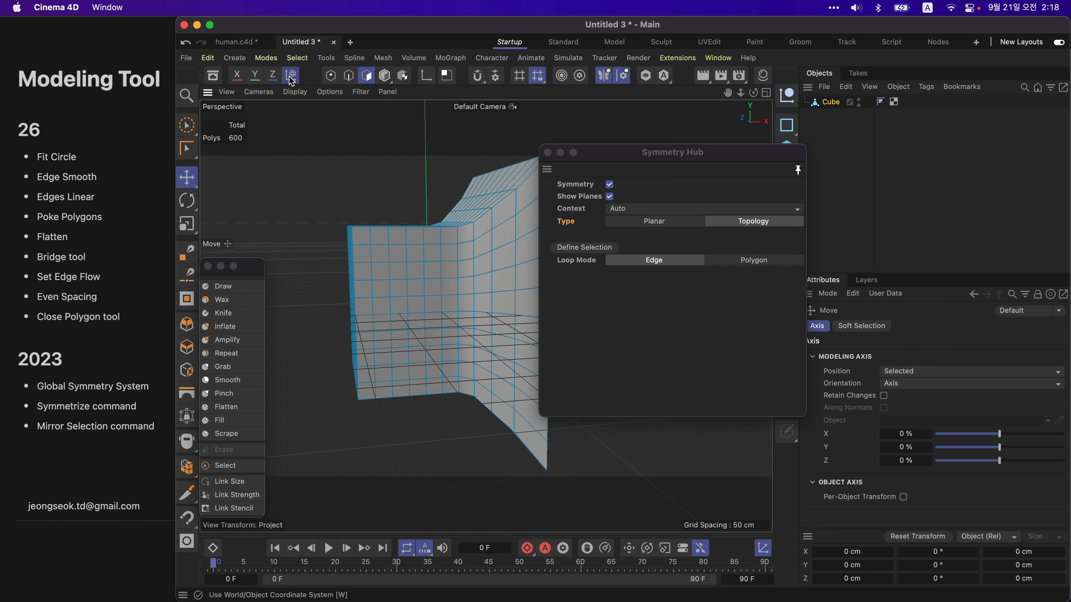
Step: Select the polygons at the flared cube's -X end, grow the selection and scale it down
click(297, 58)
click(333, 253)
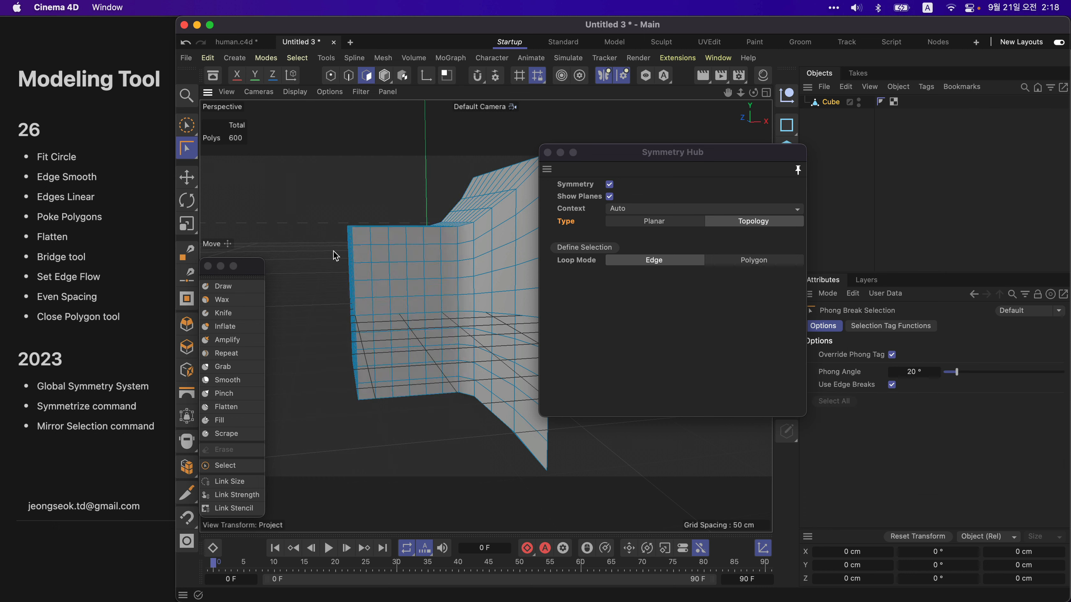
alt+drag(383, 261, 394, 295)
click(338, 288)
key(t)
key(u)
key(y)
drag(441, 210, 414, 245)
Step: Grow the selection further toward the cube's middle, scale it down again for a gradual taper, and clear the selection
key(u)
key(y)
key(u)
key(y)
drag(459, 218, 427, 218)
key(u)
key(y)
key(e)
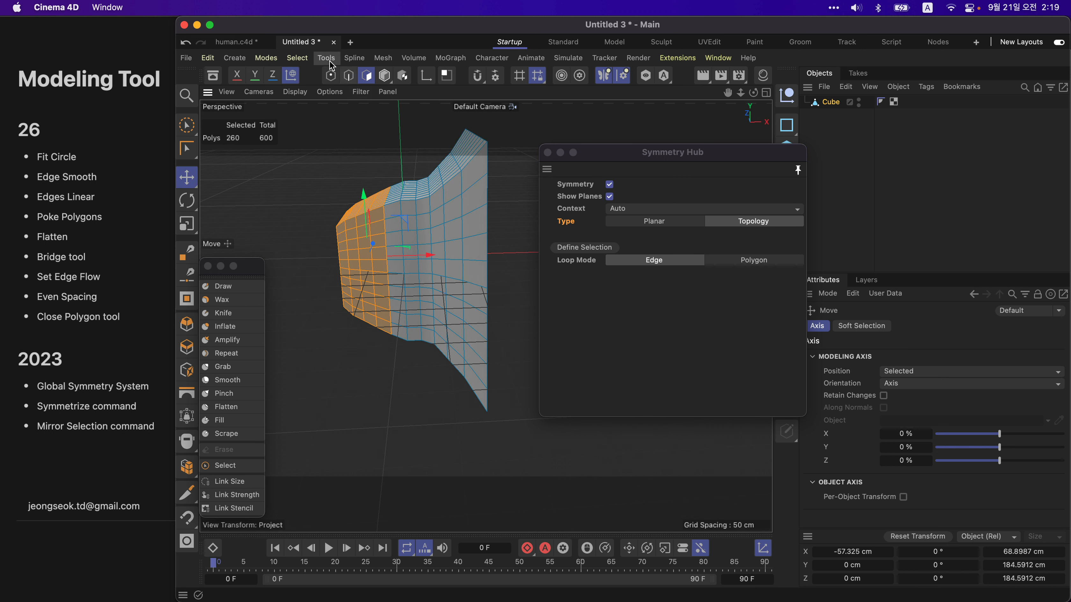
click(387, 139)
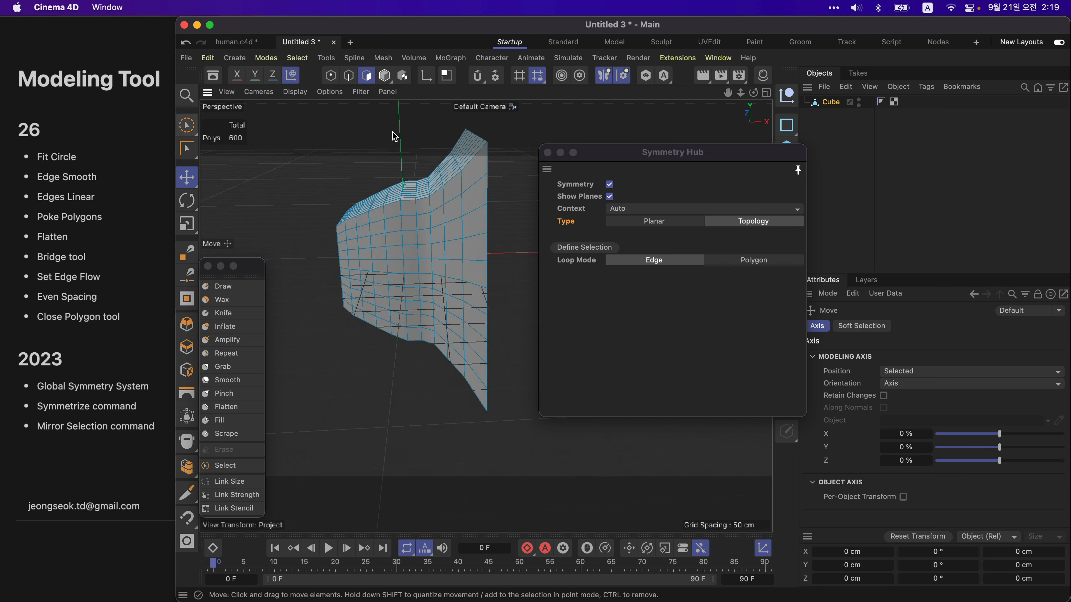
Step: Symmetrize the tapered mesh from + to - with Cut Along Plane enabled and Remove Outside disabled
click(384, 59)
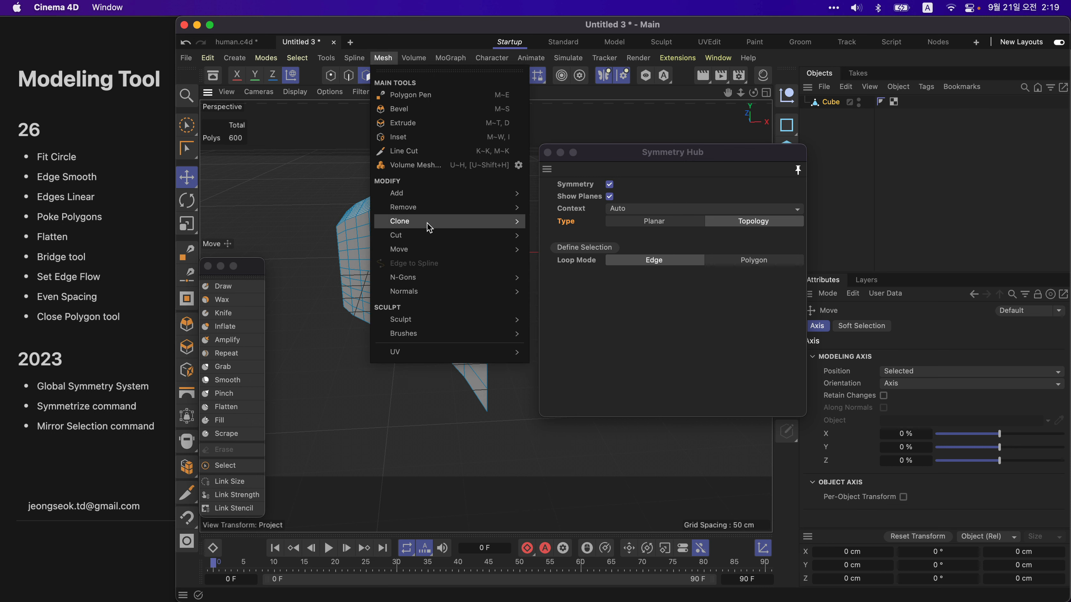
mouse_move(432, 226)
click(696, 270)
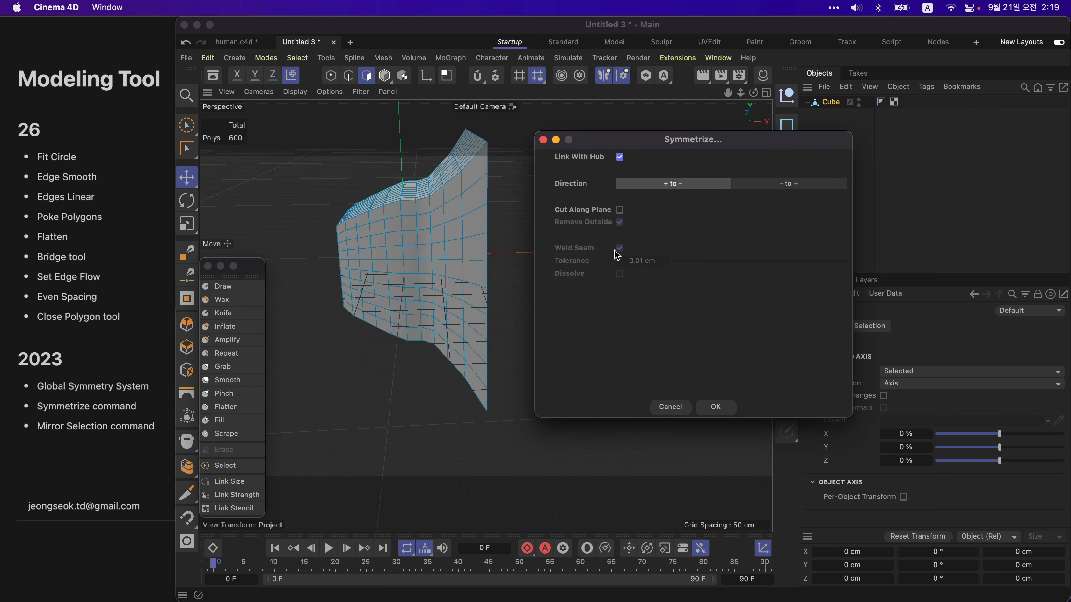
click(619, 210)
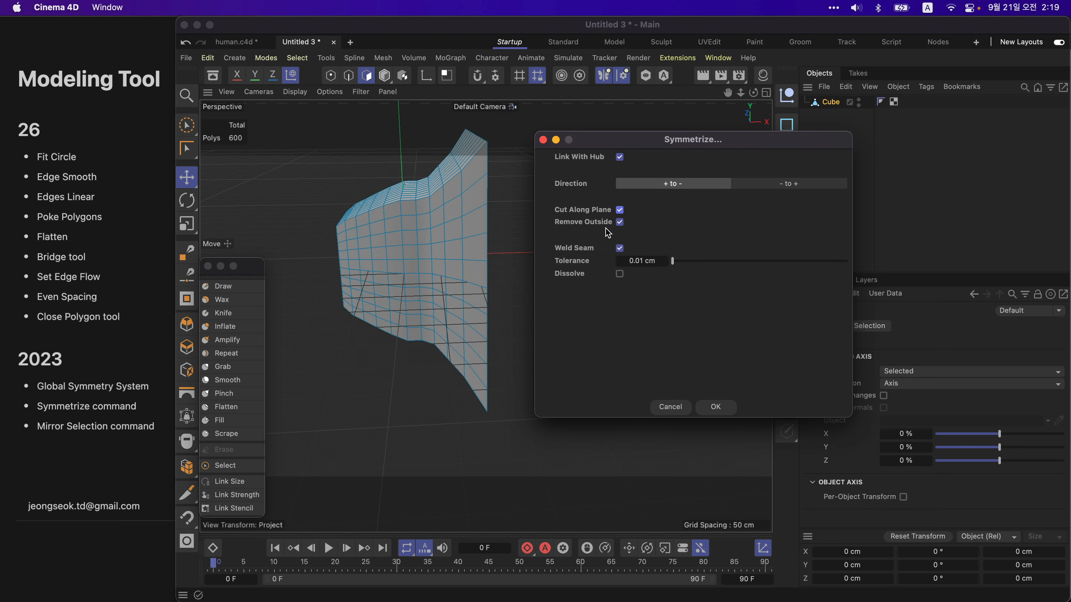
click(620, 222)
click(717, 407)
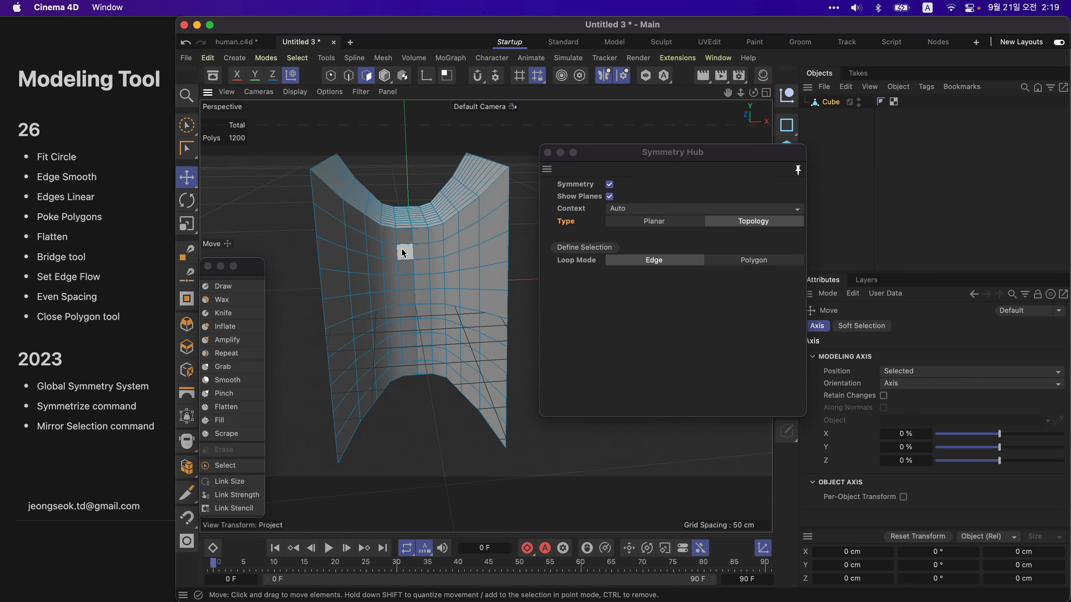
Step: Switch the viewport to wireframe display to inspect the inner geometry of the symmetrized mesh
mouse_move(431, 290)
alt+mouse_down()
mouse_move(494, 262)
mouse_move(423, 290)
mouse_move(396, 252)
mouse_move(355, 263)
alt+mouse_up()
key(n)
key(g)
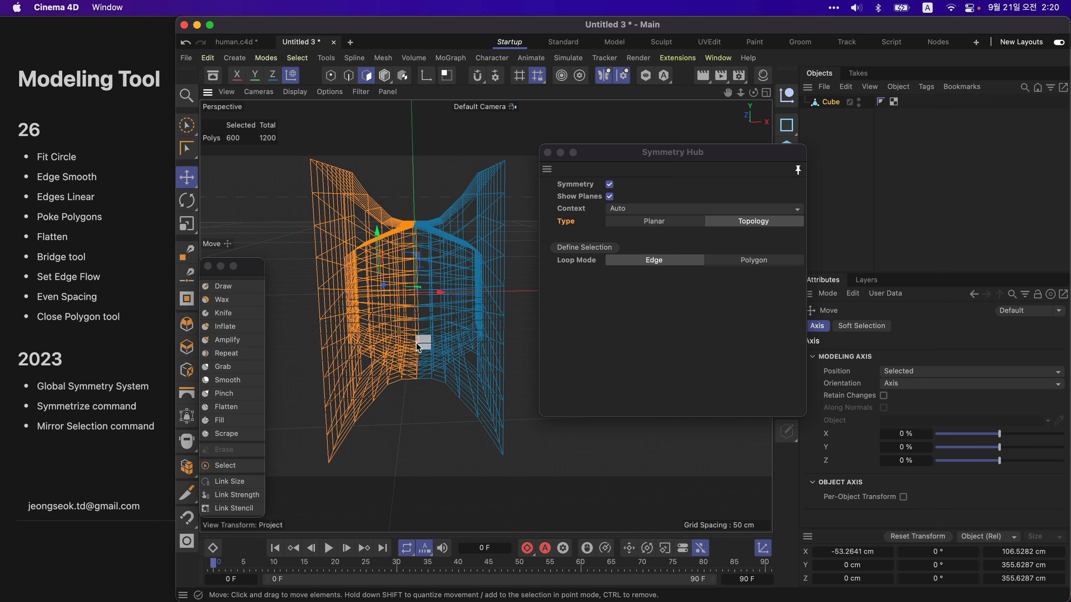
Step: Open the Symmetrize options, try changing the Weld Seam tolerance, and close them without applying
click(449, 61)
mouse_move(382, 59)
mouse_move(420, 234)
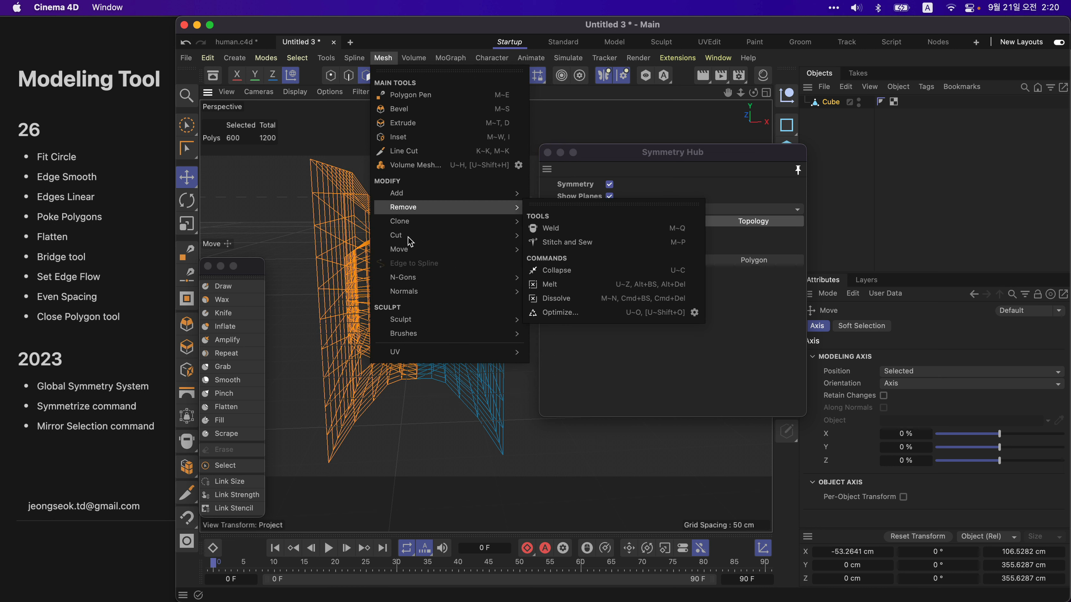
mouse_move(514, 224)
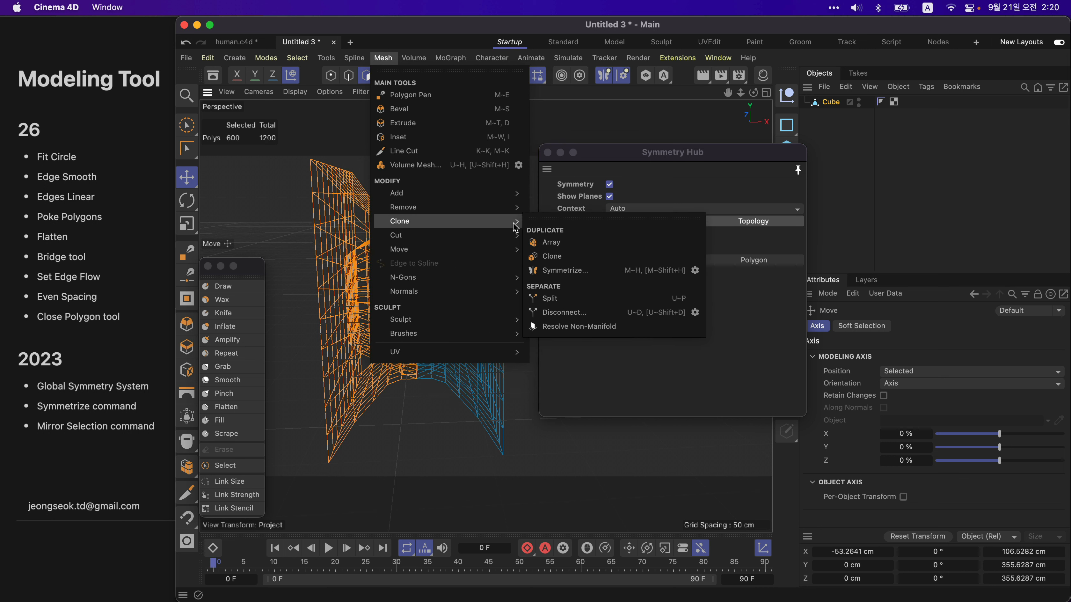
click(695, 313)
click(670, 332)
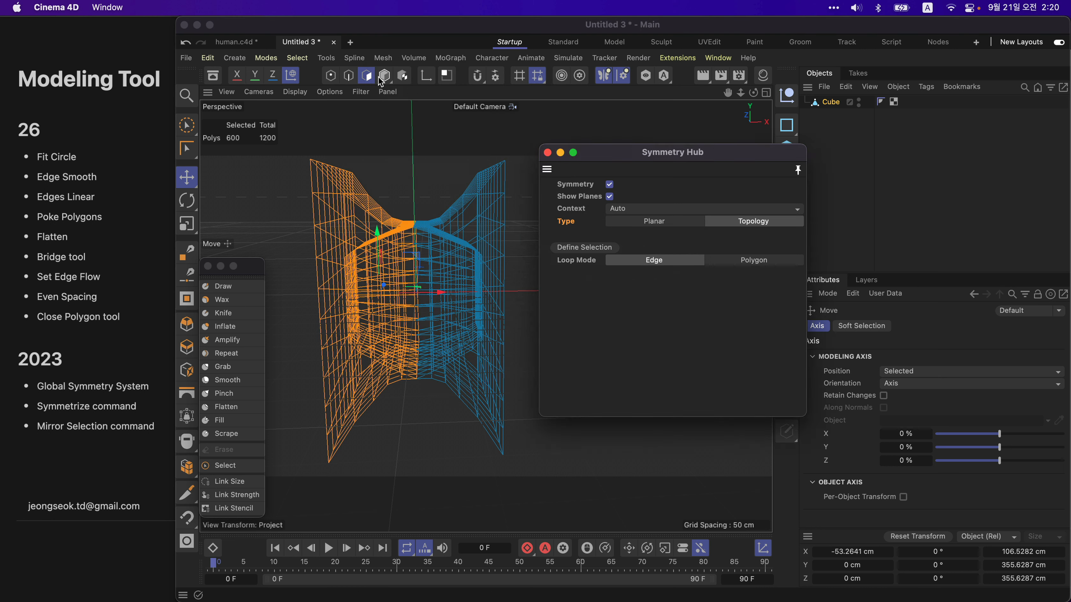
click(383, 57)
mouse_move(440, 223)
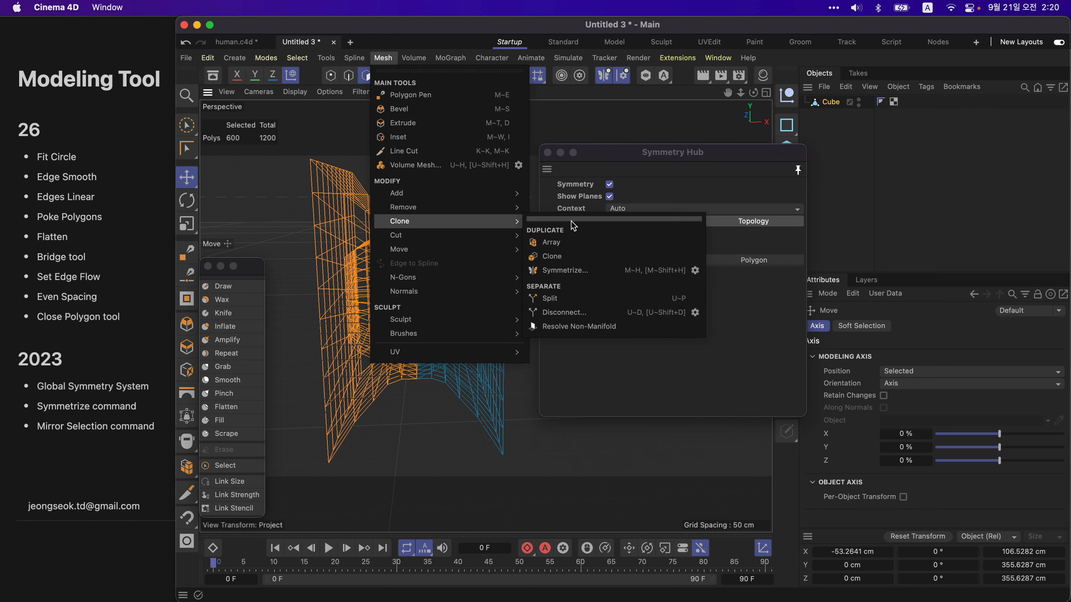
click(693, 271)
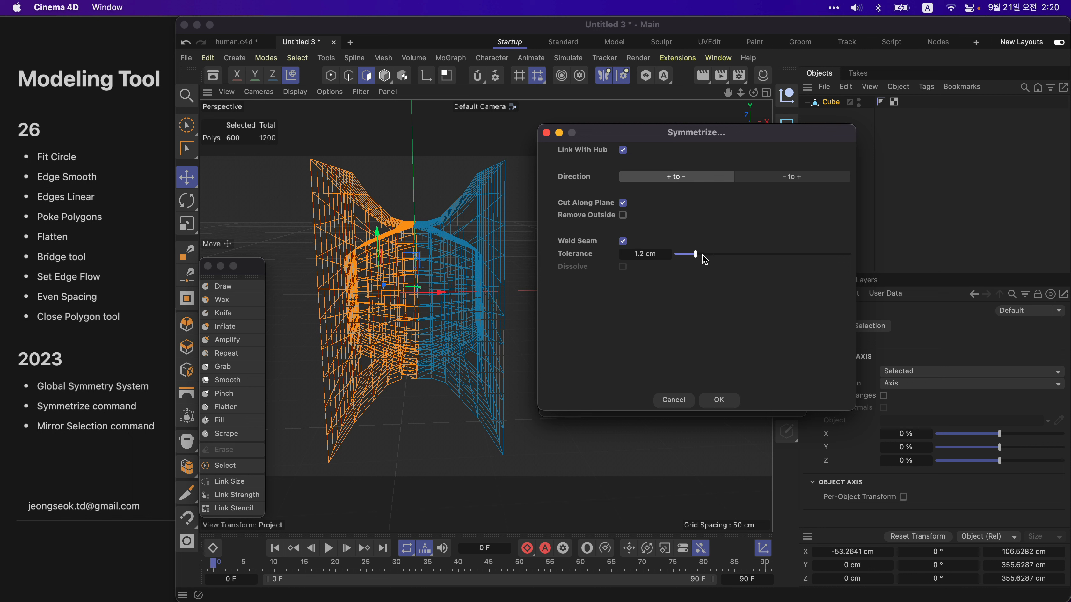
drag(695, 254, 686, 255)
drag(698, 141, 751, 226)
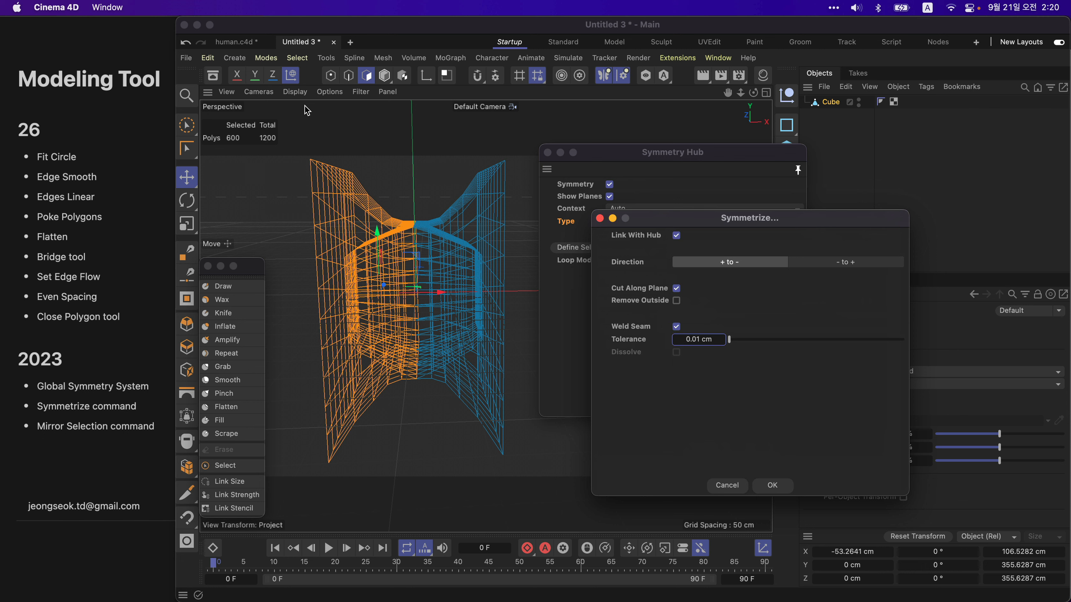
click(728, 486)
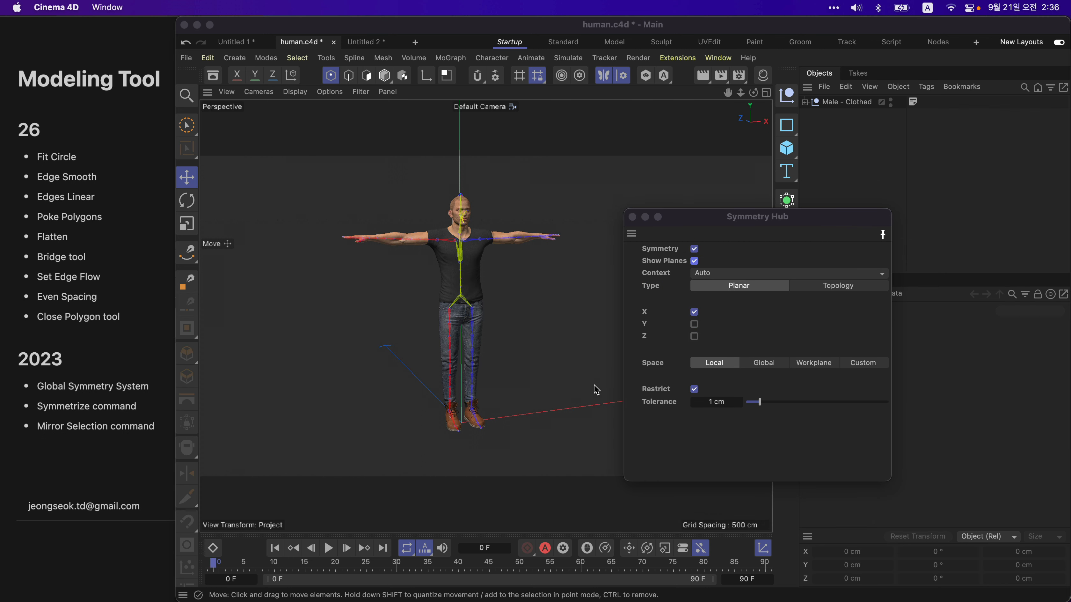
Step: Set the symmetry type to Topology and copy the Shirt mesh from human.c4d's Male - Clothed group into Untitled 2
click(844, 286)
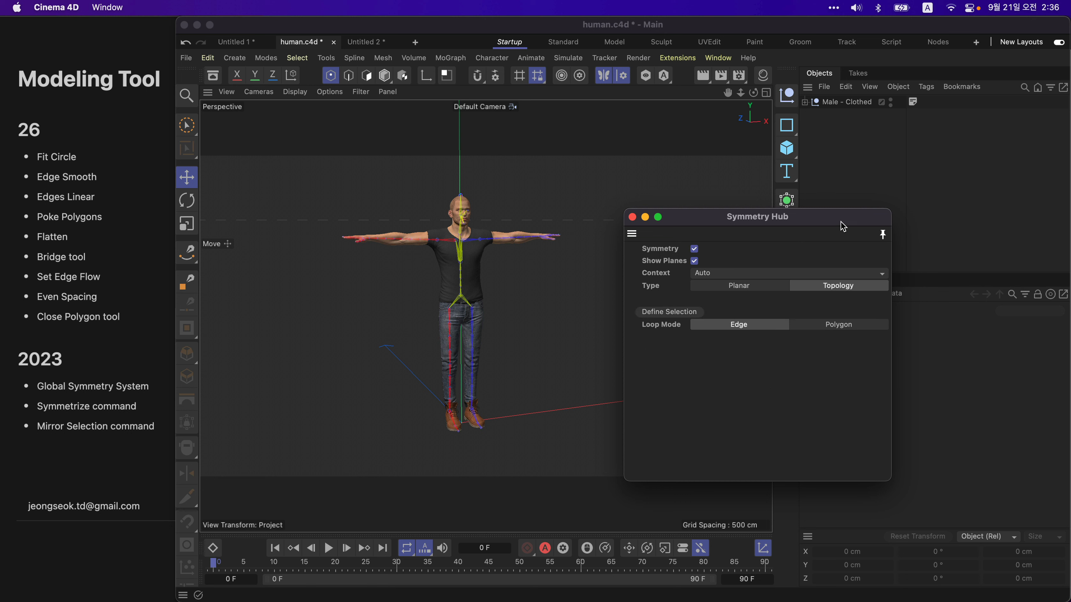
click(805, 102)
click(812, 127)
click(847, 192)
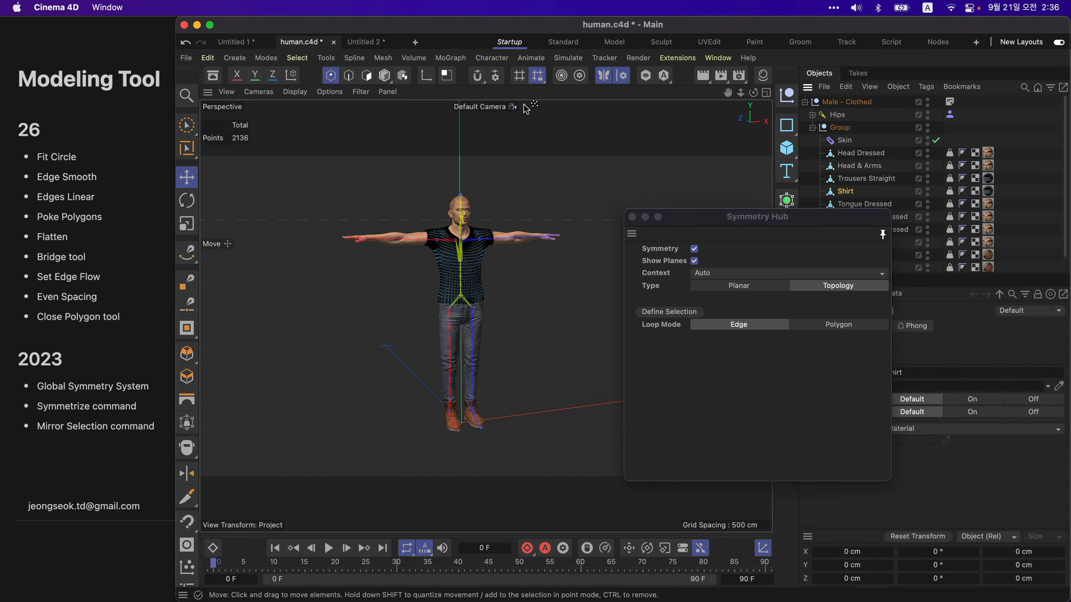
click(364, 42)
key(cmd+v)
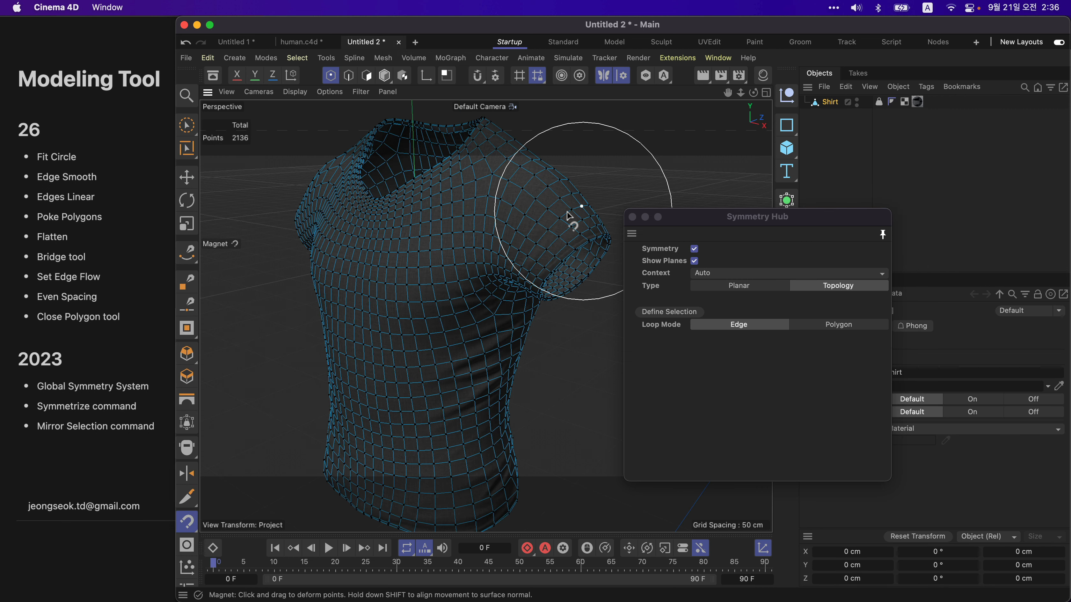
Step: Delete the Weight Expression tag from the pasted Shirt object
scroll(582, 213, down, 5)
mouse_move(548, 232)
alt+mouse_down()
mouse_move(478, 232)
mouse_move(551, 225)
alt+mouse_up()
key(e)
key(Delete)
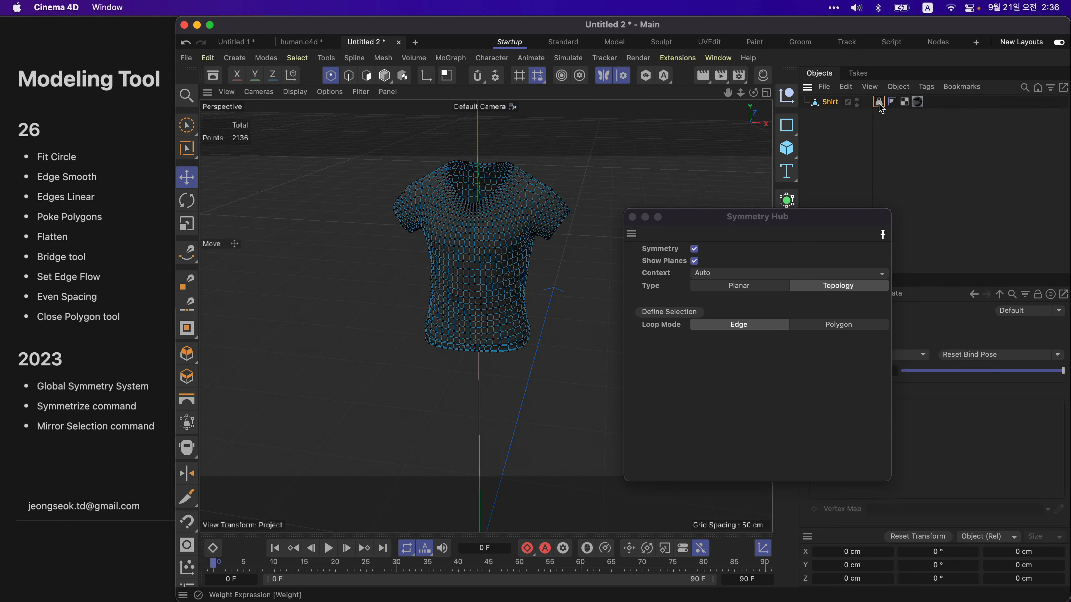
Step: Set the symmetry type to Planar for the shirt, mirrored across X in local space
alt+drag(476, 243, 495, 243)
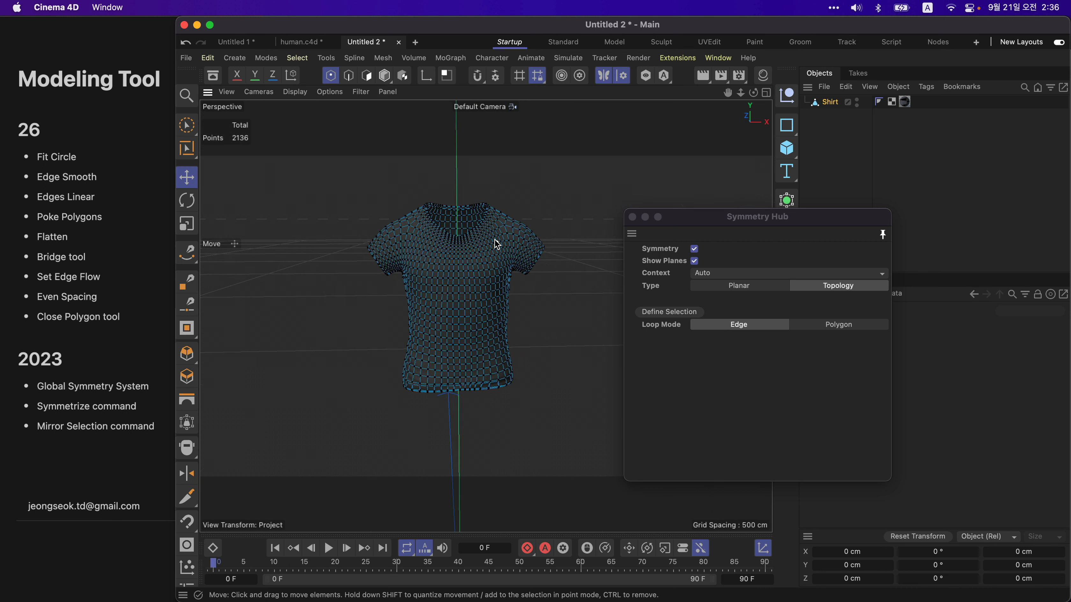
alt+right_drag(495, 243, 524, 239)
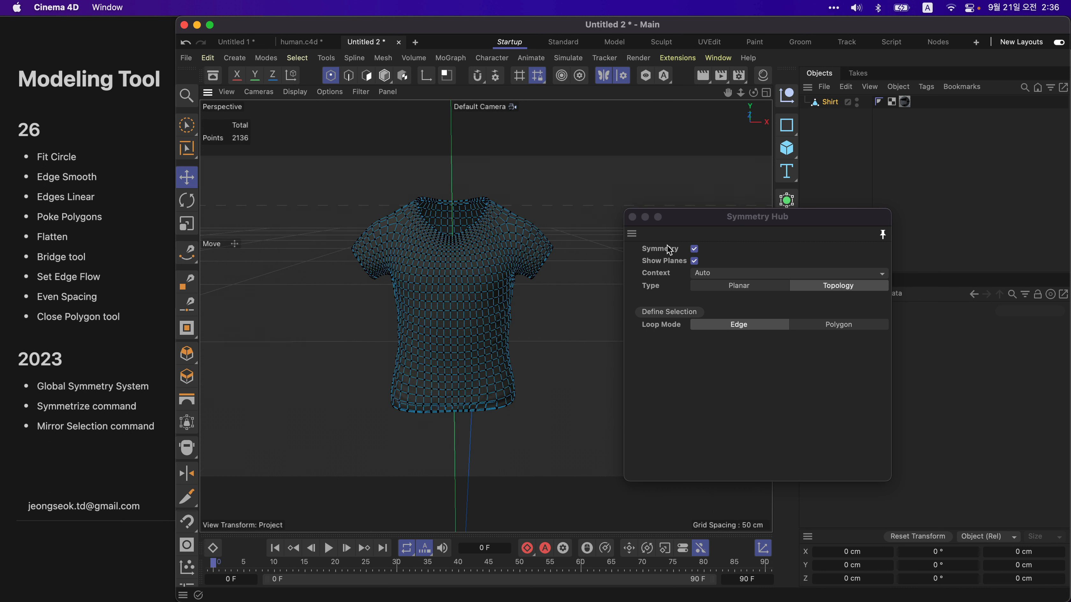
click(740, 286)
alt+drag(500, 237, 482, 239)
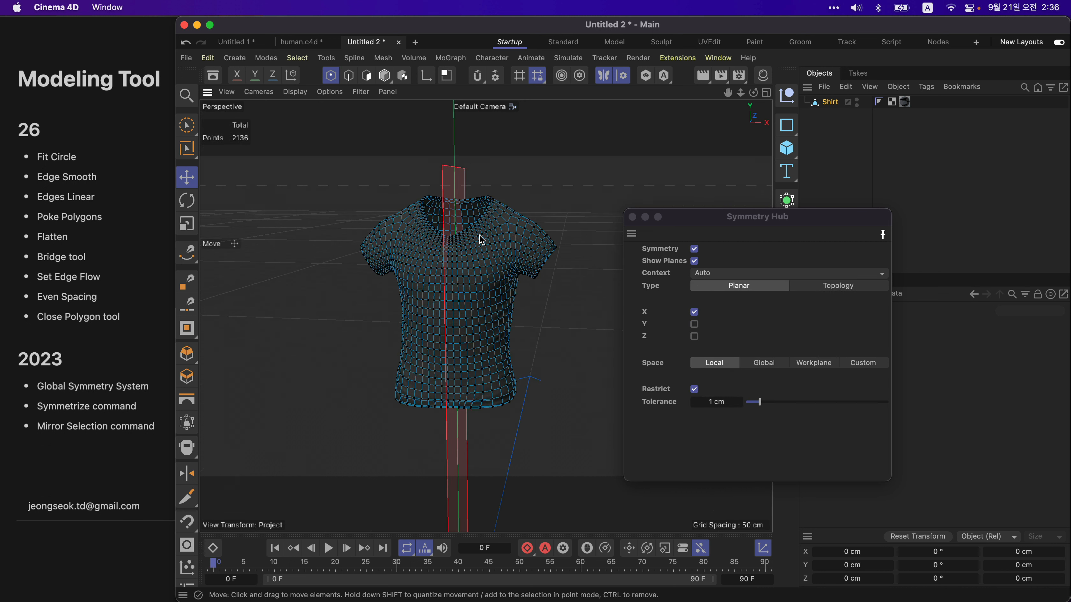
Step: Try pulling the shirt's sleeve with the Magnet tool, and undo this along with the tag deletion
key(m)
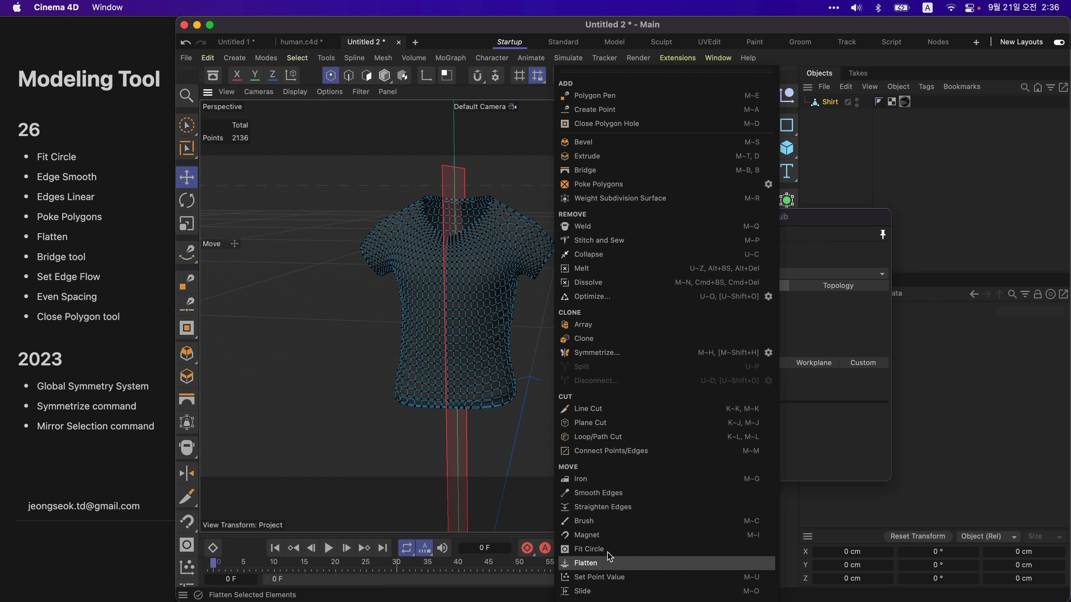
click(610, 535)
drag(546, 258, 547, 234)
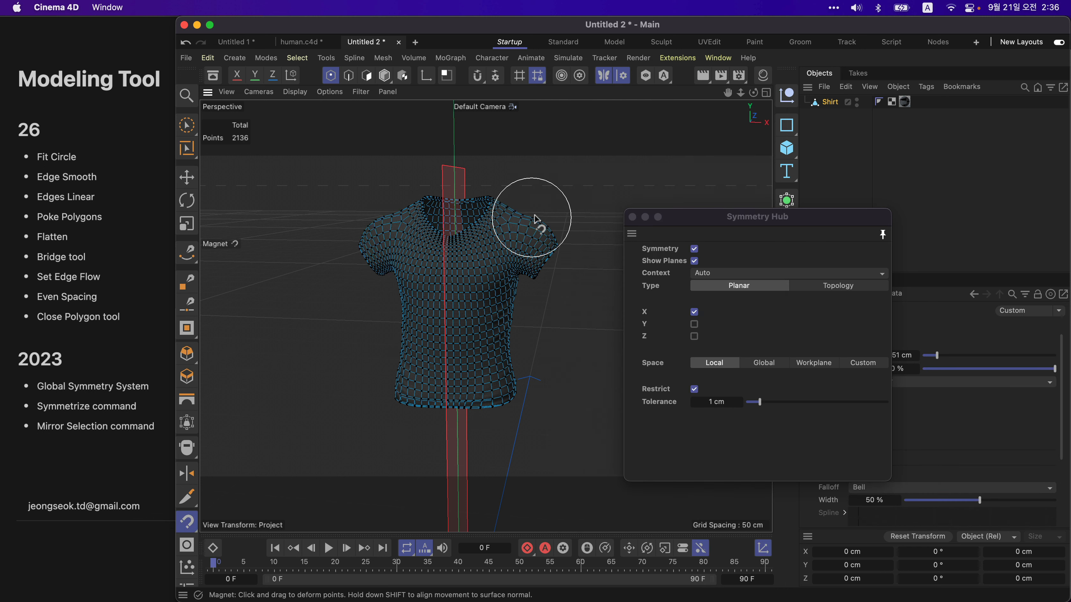
key(super+z)
key(super+z)
key(super+z)
Step: Add a Twist deformer as a child of the Shirt and set its angle to 73°
alt+drag(440, 246, 474, 245)
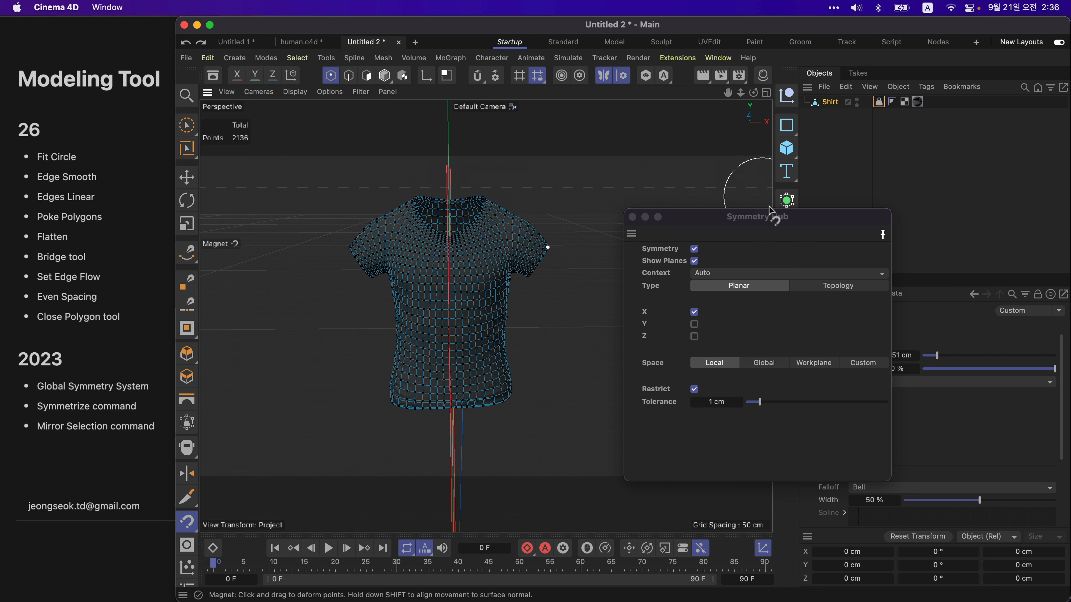
drag(769, 211, 733, 299)
click(787, 272)
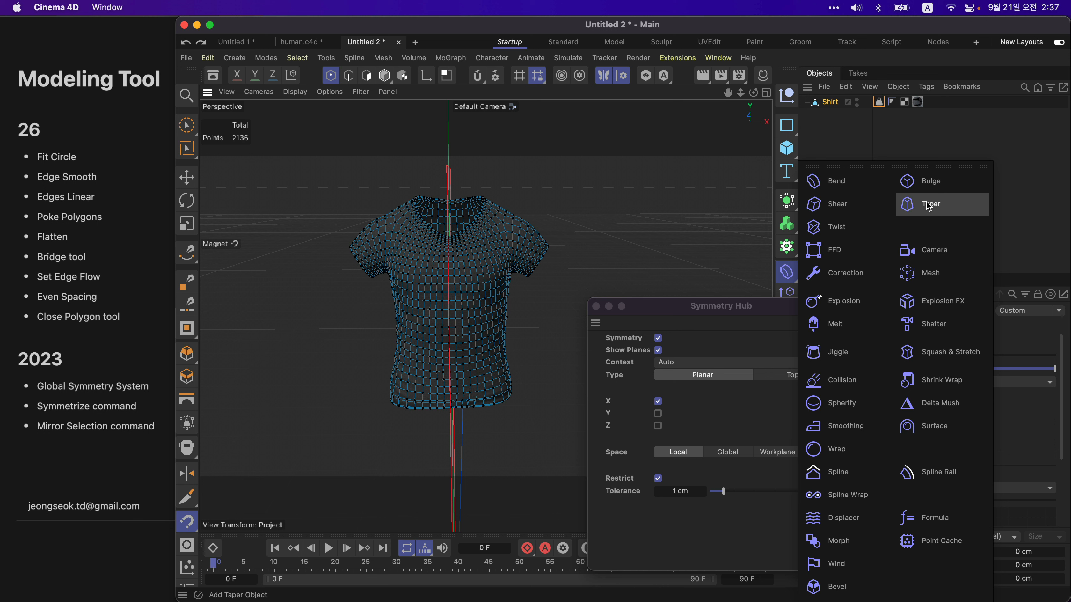
click(828, 227)
drag(923, 406, 944, 408)
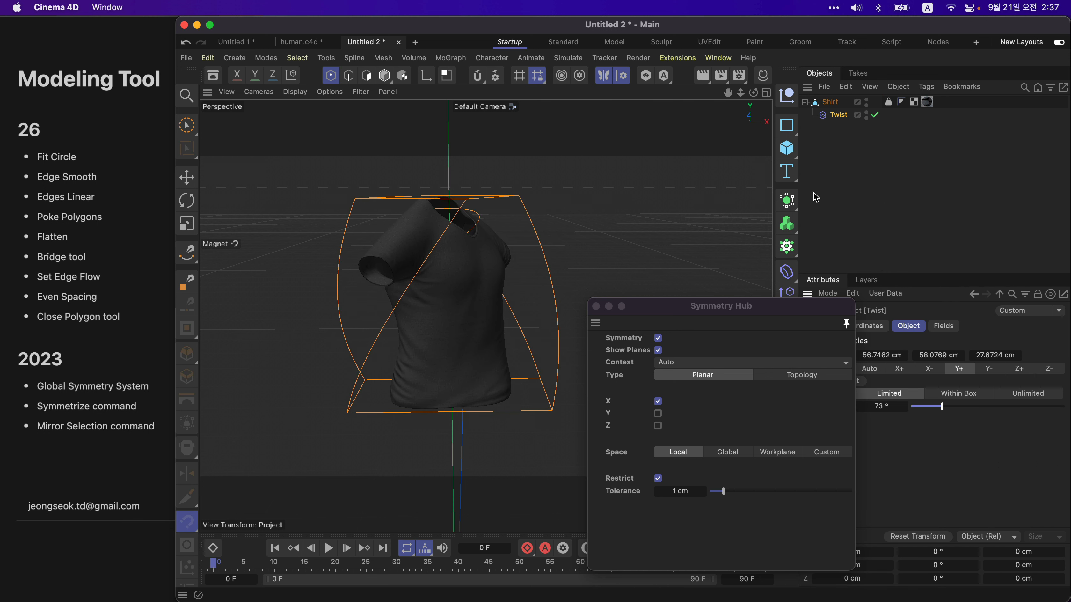
Step: Bake the twisted shirt into a new mesh with Current State to Object and delete the original
right_click(829, 102)
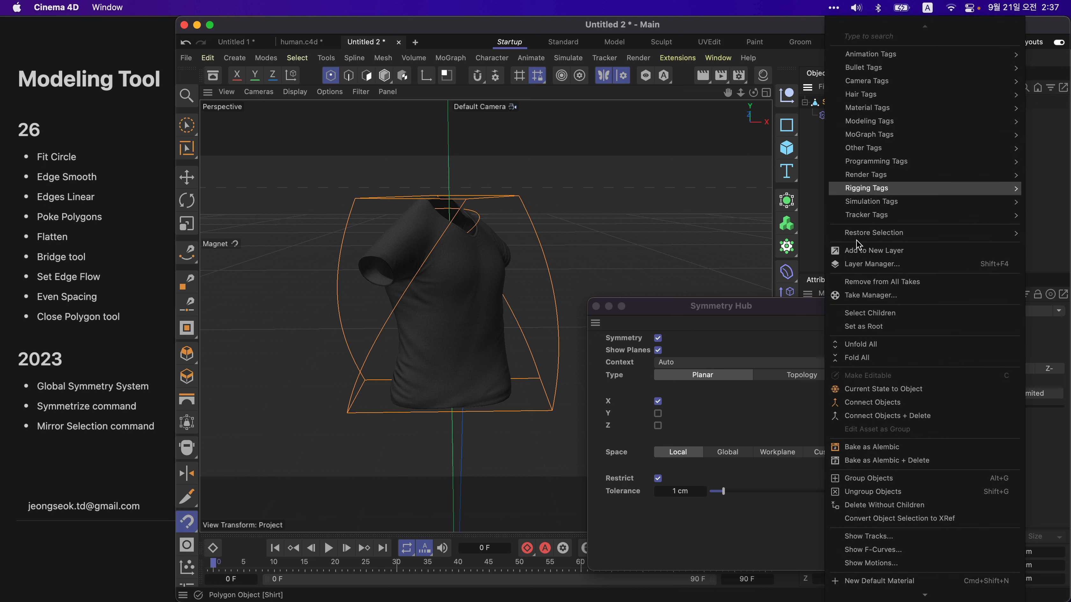
click(900, 391)
key(Delete)
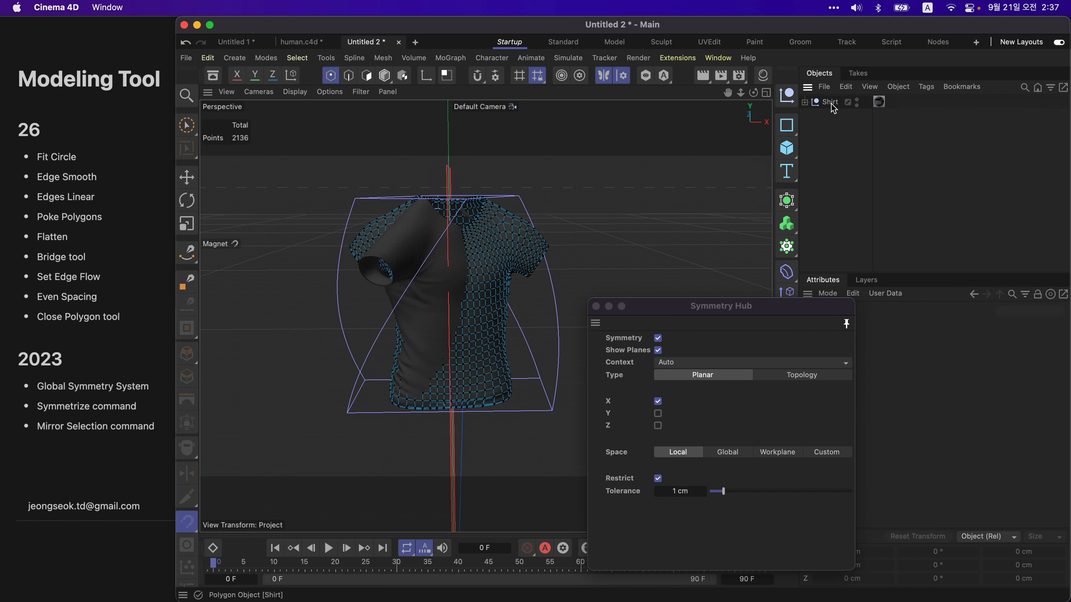
Step: Delete the Weight Expression tag from the baked shirt mesh inside its parent null
click(805, 102)
click(887, 115)
key(Delete)
Step: Move the baked shirt mesh out of its parent null, delete the null, and select the mesh
drag(836, 115, 829, 149)
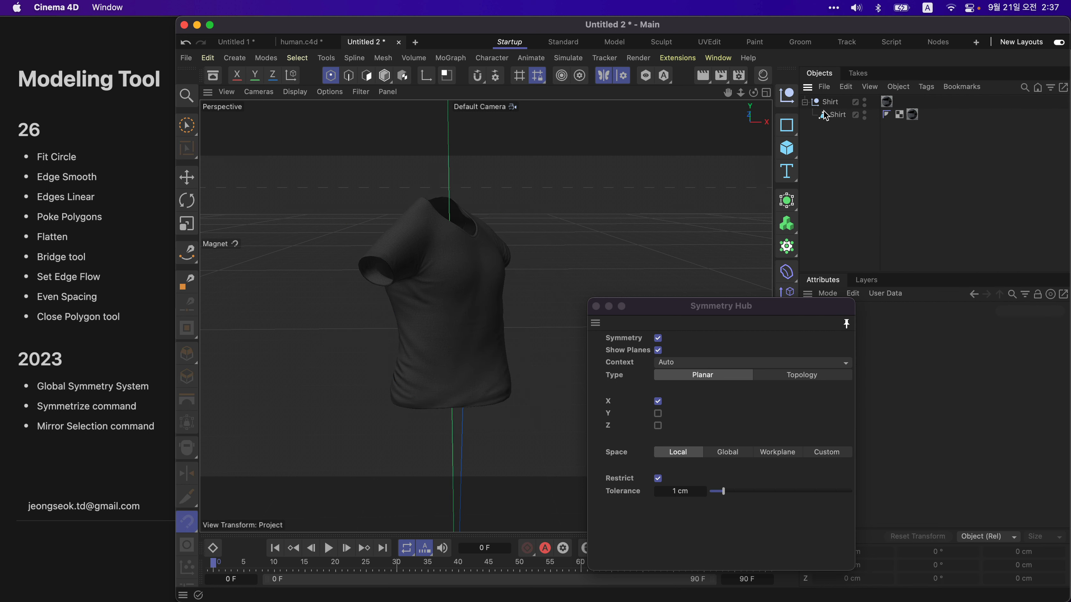
click(824, 115)
click(828, 104)
key(Delete)
click(828, 103)
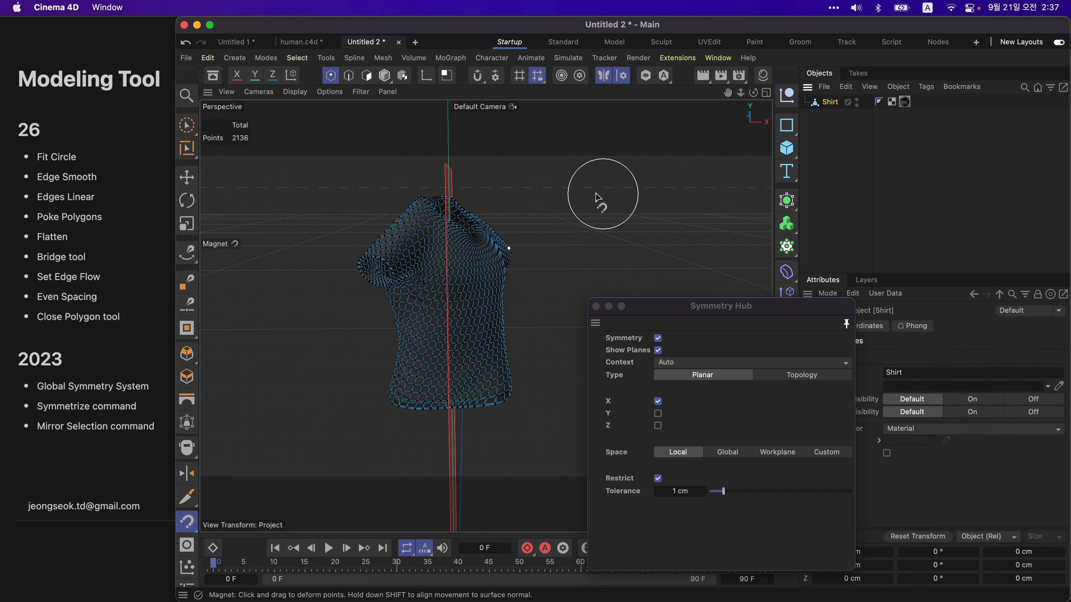
Step: Try to deform the twisted shirt with the Magnet tool under Planar X symmetry, and undo it
alt+drag(489, 230, 483, 304)
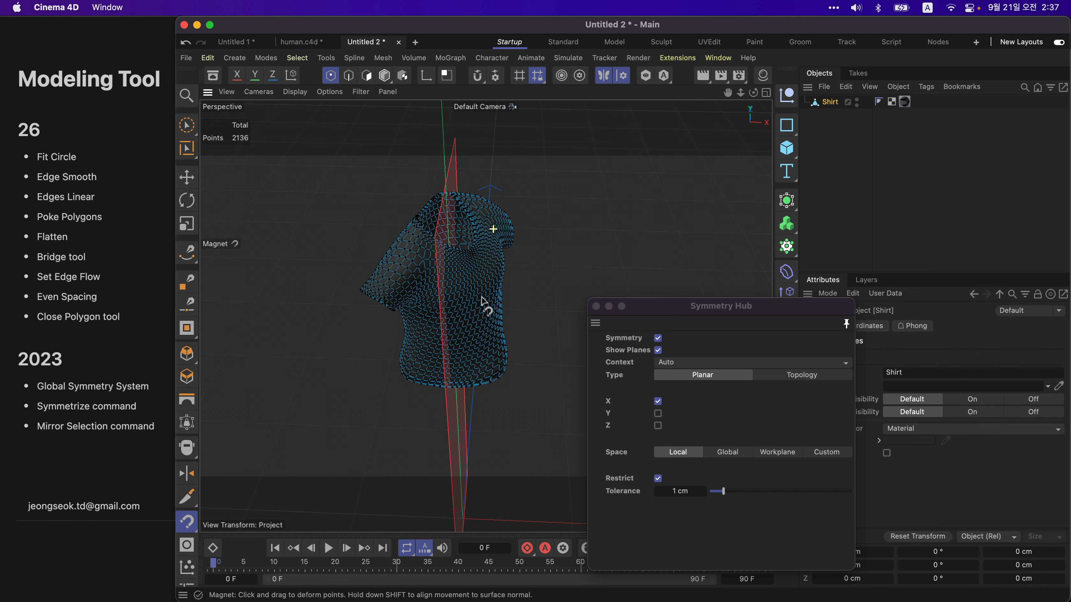
mouse_move(491, 200)
mouse_down()
mouse_move(504, 197)
mouse_move(437, 335)
mouse_move(461, 334)
mouse_move(485, 205)
mouse_move(485, 313)
mouse_move(491, 235)
mouse_move(511, 226)
mouse_up()
key(super+z)
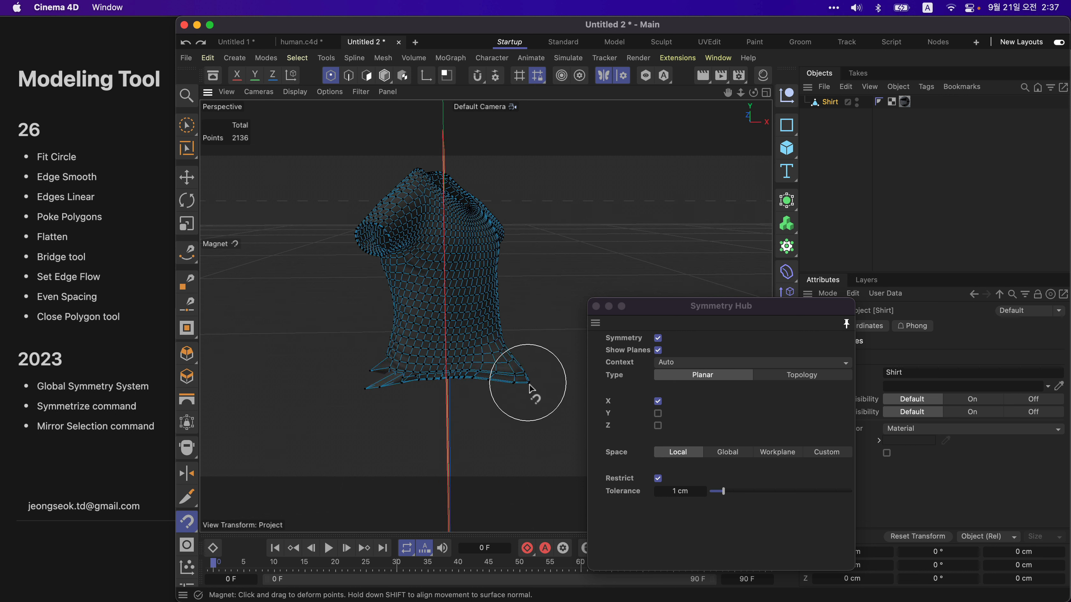
Step: Switch the symmetry type to Topology and select the shirt's central edge lines down the front and the back
click(790, 376)
alt+drag(483, 273, 349, 319)
scroll(501, 248, up, 5)
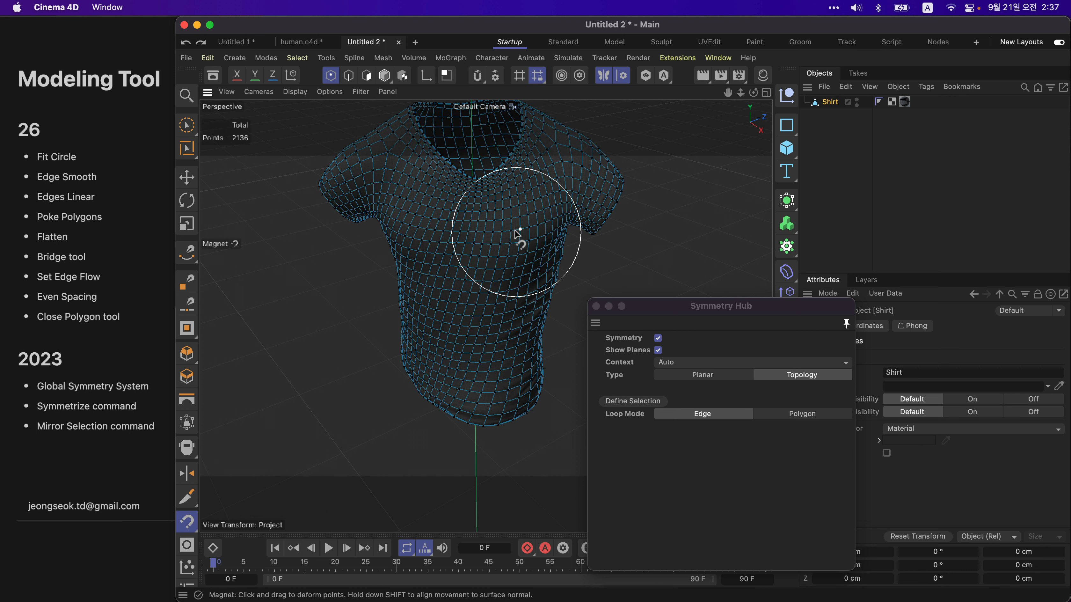
key(e)
scroll(480, 181, up, 8)
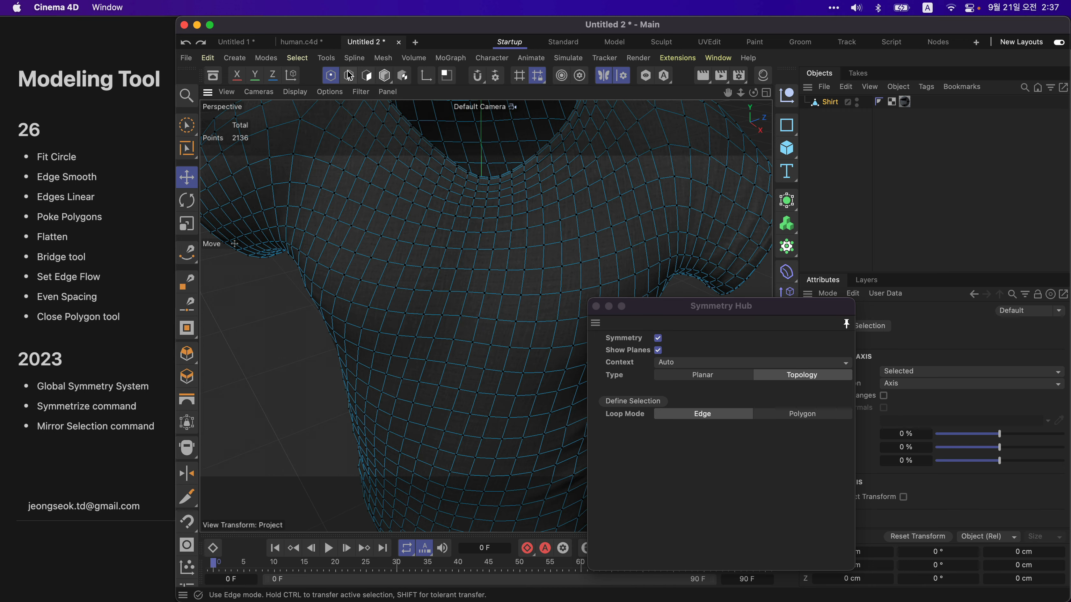
click(348, 75)
double_click(482, 181)
double_click(501, 189)
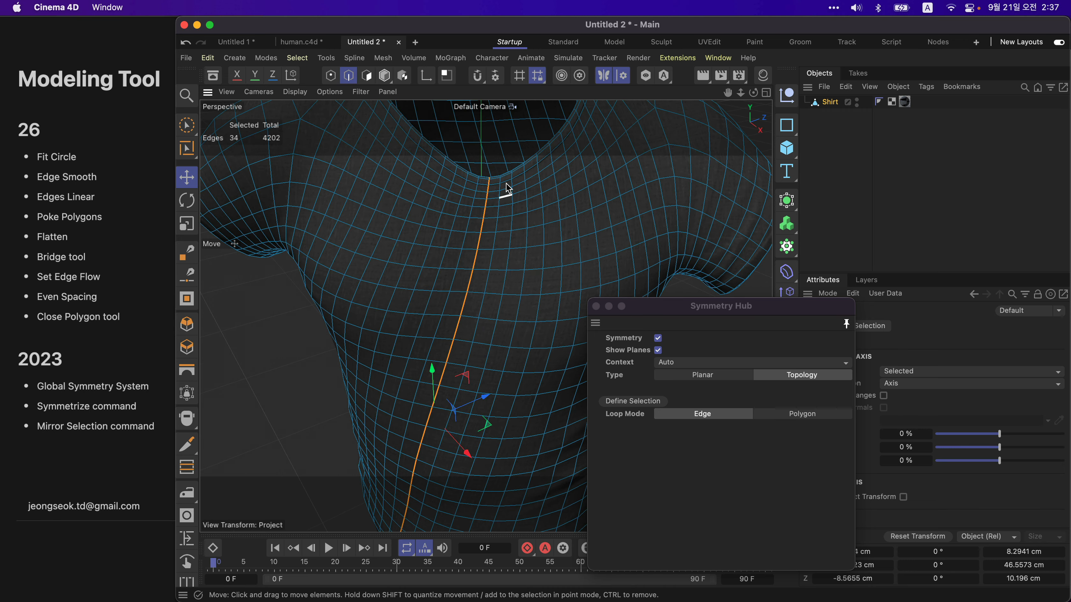
scroll(468, 194, down, 6)
shift+double_click(466, 192)
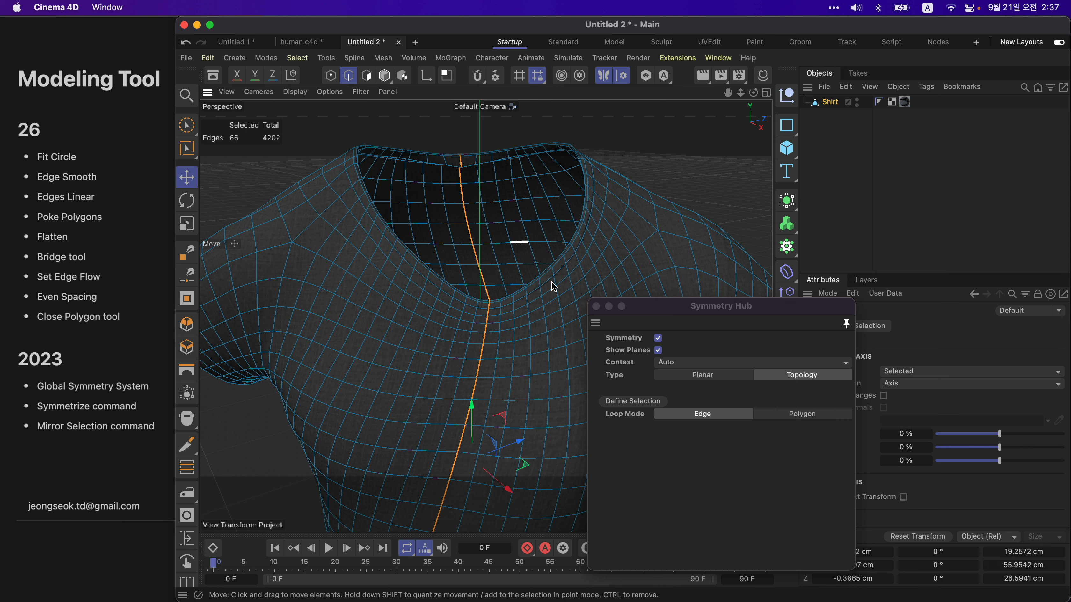
Step: Define the selected central edges as the Topology symmetry selection in Edge loop mode and show the created selection tag's settings
click(643, 405)
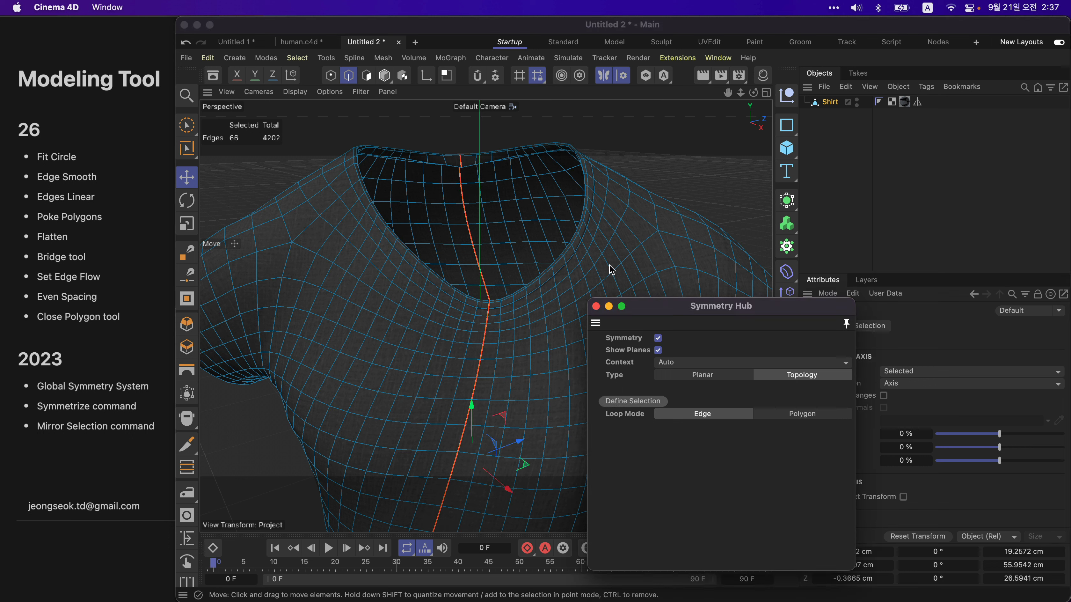
click(918, 103)
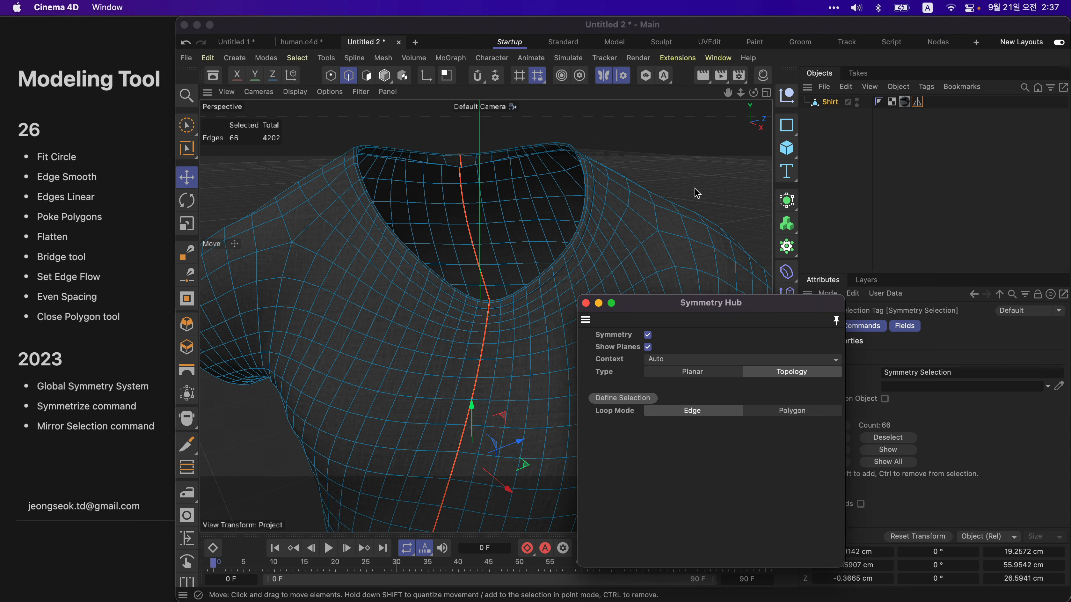
scroll(512, 213, down, 6)
alt+drag(509, 210, 517, 213)
Step: Activate the Magnet tool, toggle symmetry off and back on to compare the centre line, and switch to point mode
right_click(629, 143)
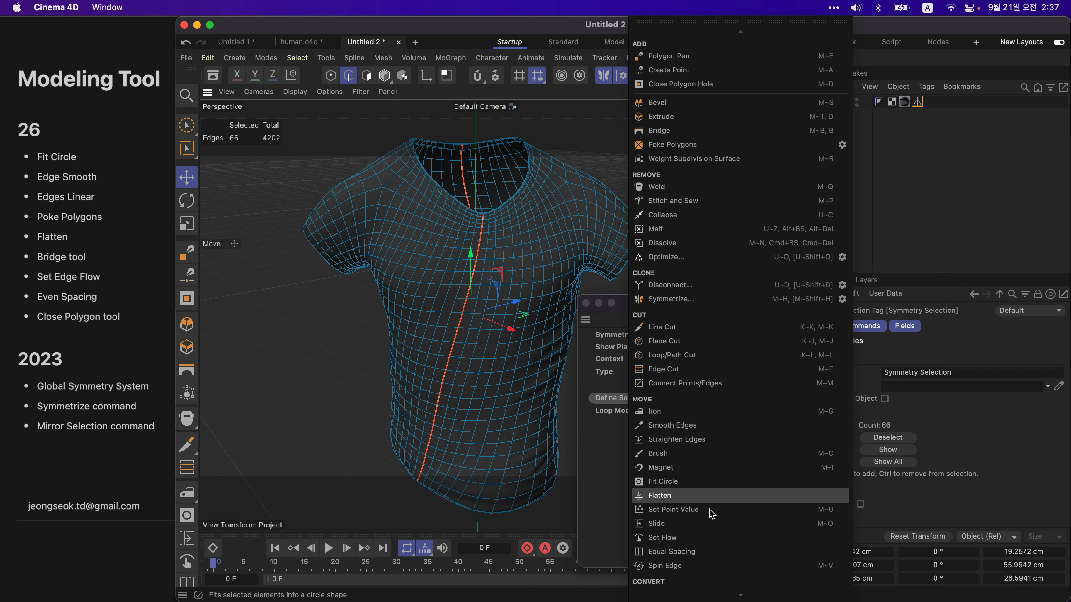
click(687, 467)
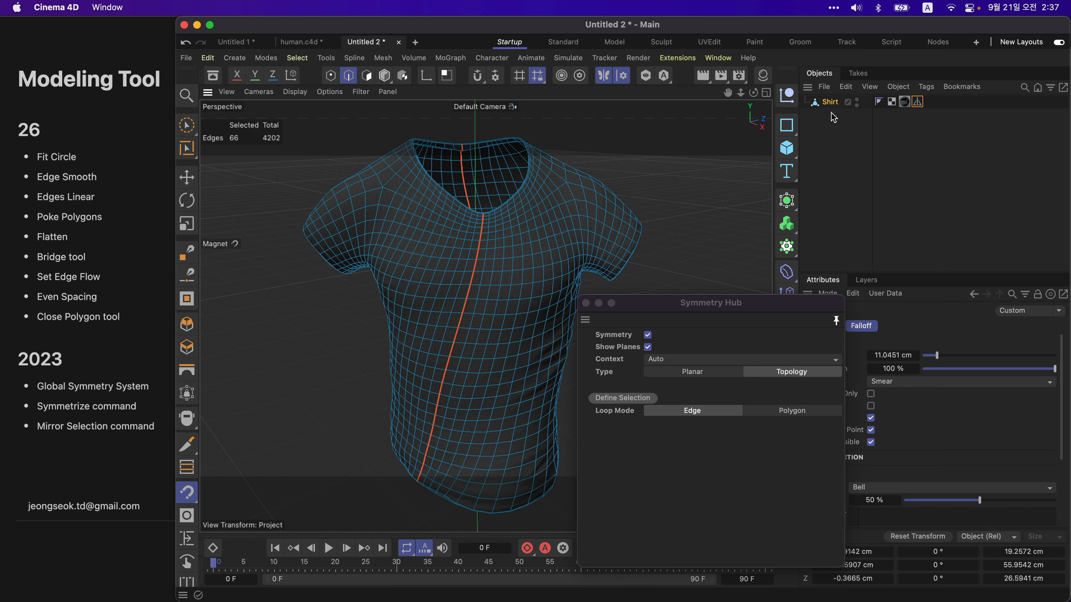
click(646, 336)
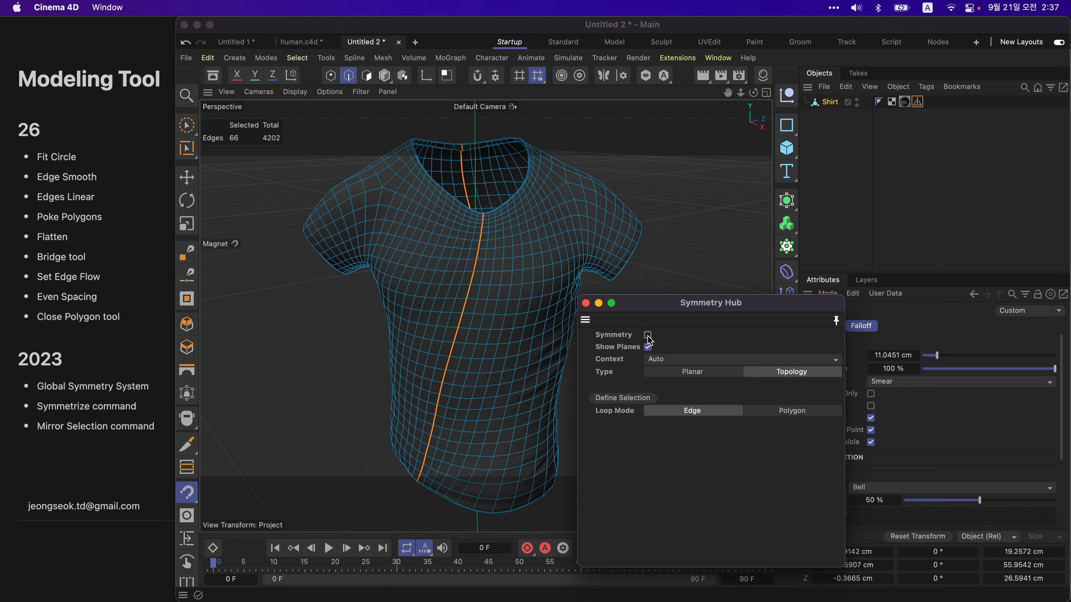
click(646, 336)
click(648, 346)
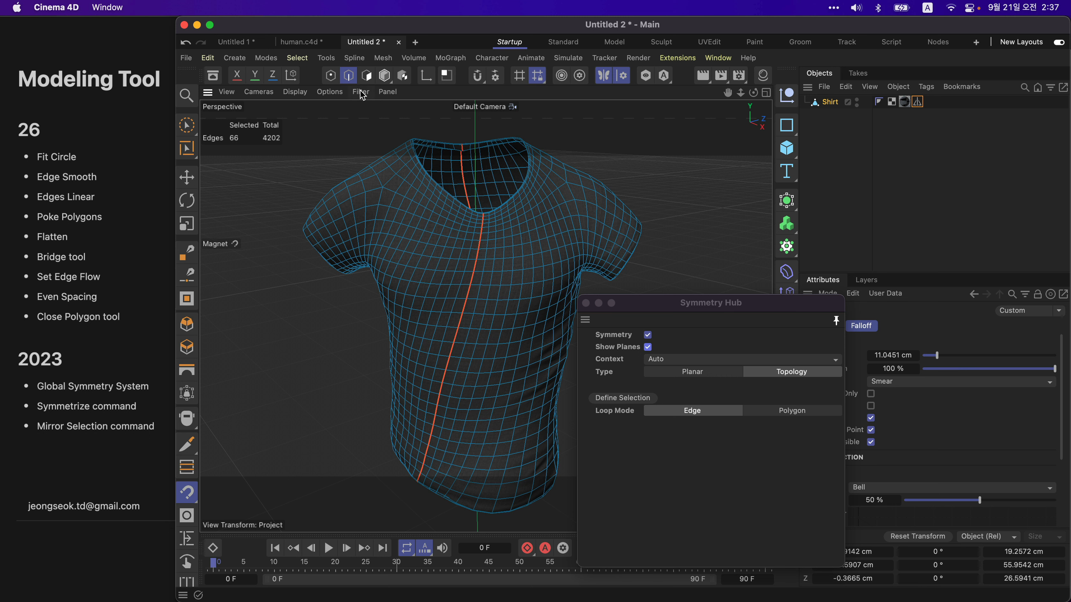
click(331, 75)
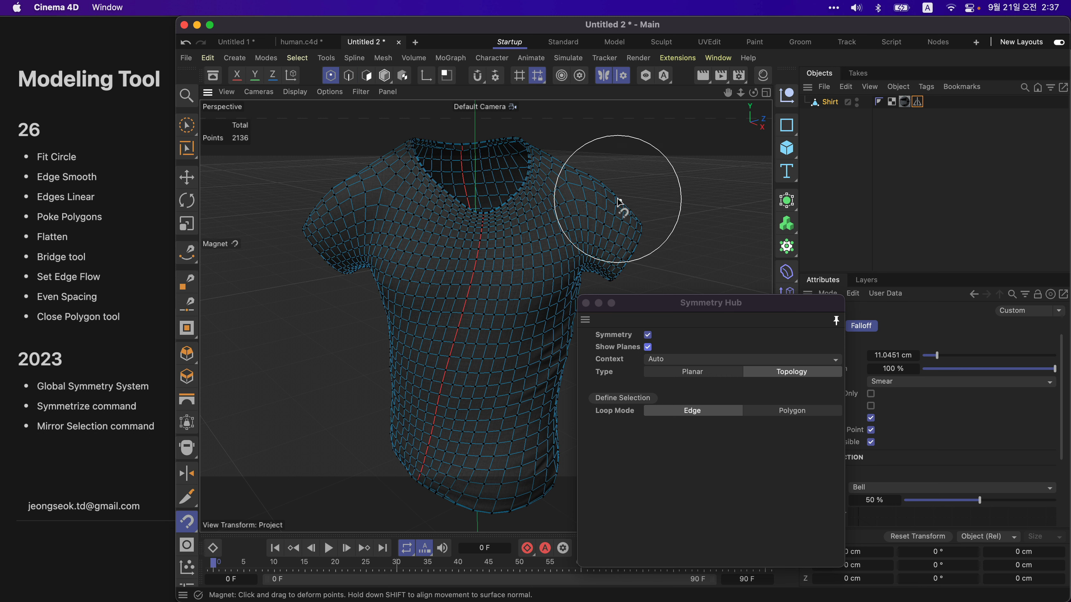
Step: Try pulling the shirt's sleeve and chest points with the Magnet under Topology symmetry, and undo the deformations
mouse_move(618, 201)
mouse_down()
mouse_move(627, 196)
mouse_move(627, 209)
mouse_move(624, 190)
mouse_move(588, 261)
mouse_up()
key(super+z)
alt+drag(553, 203, 502, 227)
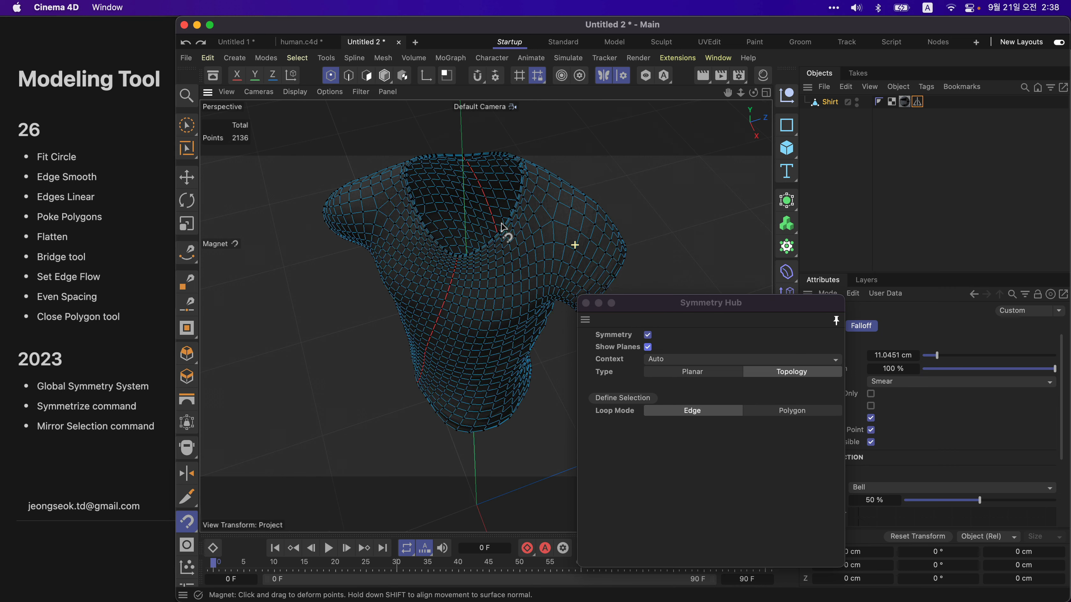
scroll(497, 290, up, 3)
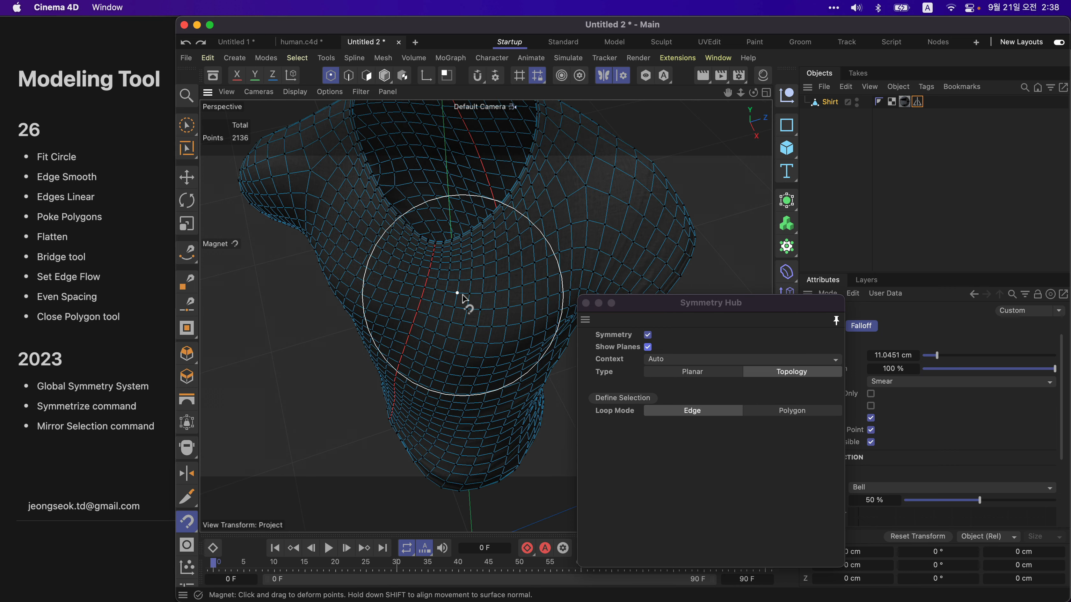
scroll(485, 299, up, 3)
alt+drag(499, 294, 529, 243)
mouse_move(531, 288)
mouse_down()
mouse_move(544, 275)
mouse_move(529, 289)
mouse_move(533, 278)
mouse_up()
mouse_move(594, 184)
mouse_down()
mouse_move(548, 232)
mouse_move(606, 224)
mouse_move(592, 215)
mouse_move(617, 247)
mouse_move(630, 193)
mouse_move(599, 203)
mouse_move(596, 244)
mouse_move(552, 239)
mouse_move(517, 256)
mouse_move(569, 259)
mouse_move(485, 241)
mouse_move(497, 225)
mouse_move(470, 286)
mouse_up()
scroll(571, 225, down, 3)
key(super+z)
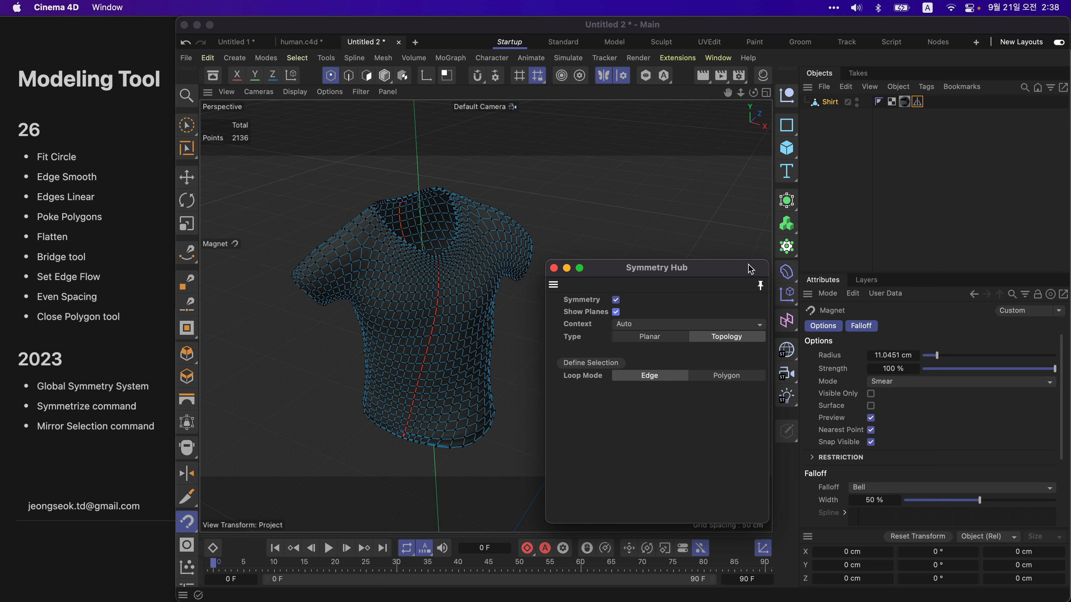
Step: Pull the +X sleeve upward and outward with the Magnet under Topology symmetry
mouse_move(514, 236)
mouse_down()
mouse_move(543, 245)
mouse_move(527, 206)
mouse_up()
drag(530, 246, 538, 247)
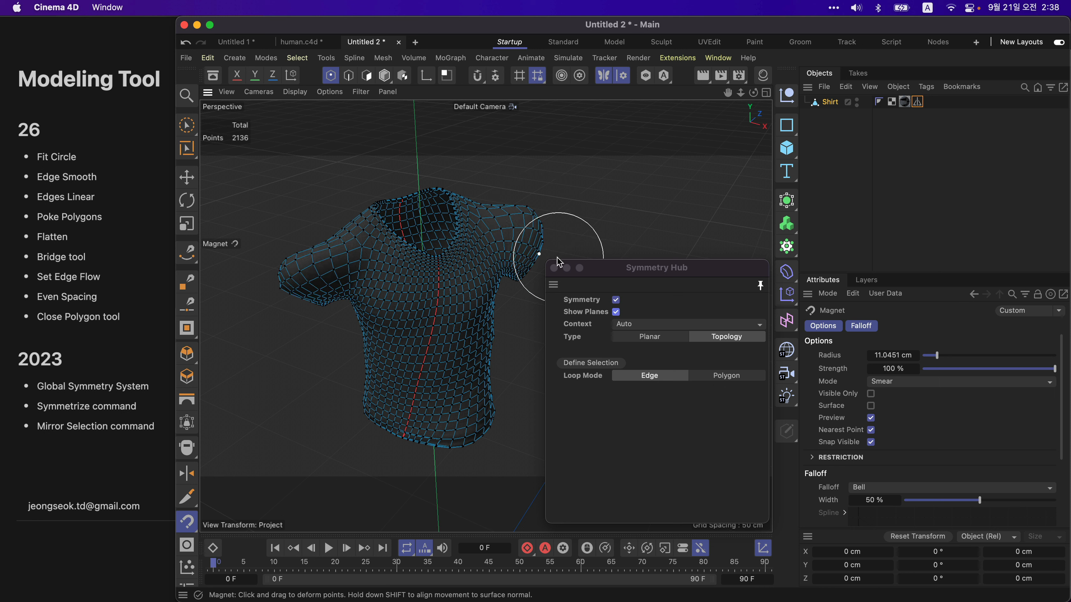
Step: Switch to polygon mode and brush-select polygons on the +X sleeve with Topology symmetry enabled
click(366, 77)
middle_drag(587, 209, 554, 208)
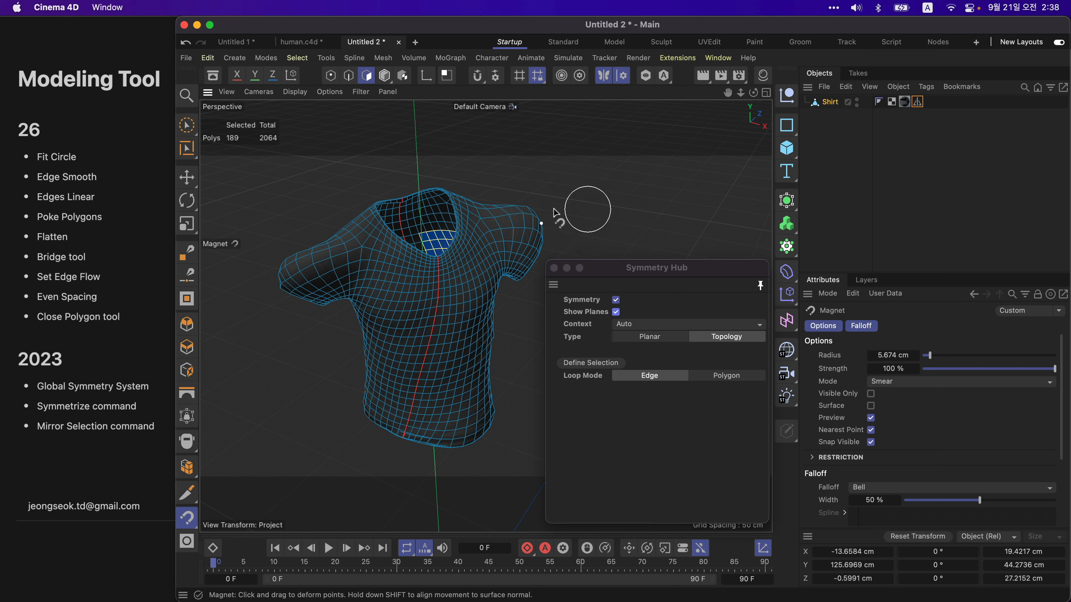
key(space)
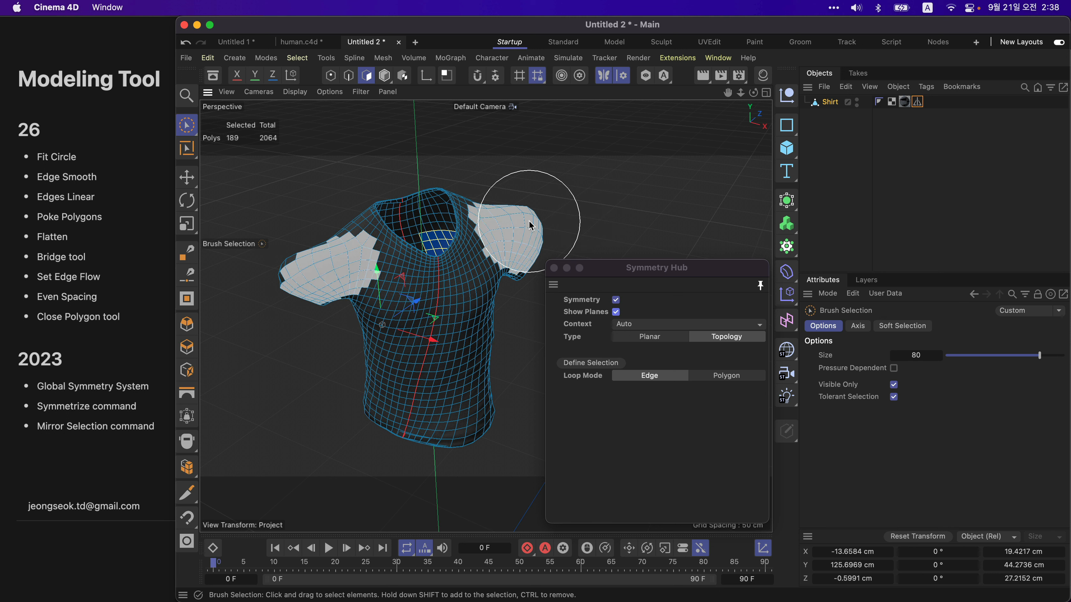
click(549, 225)
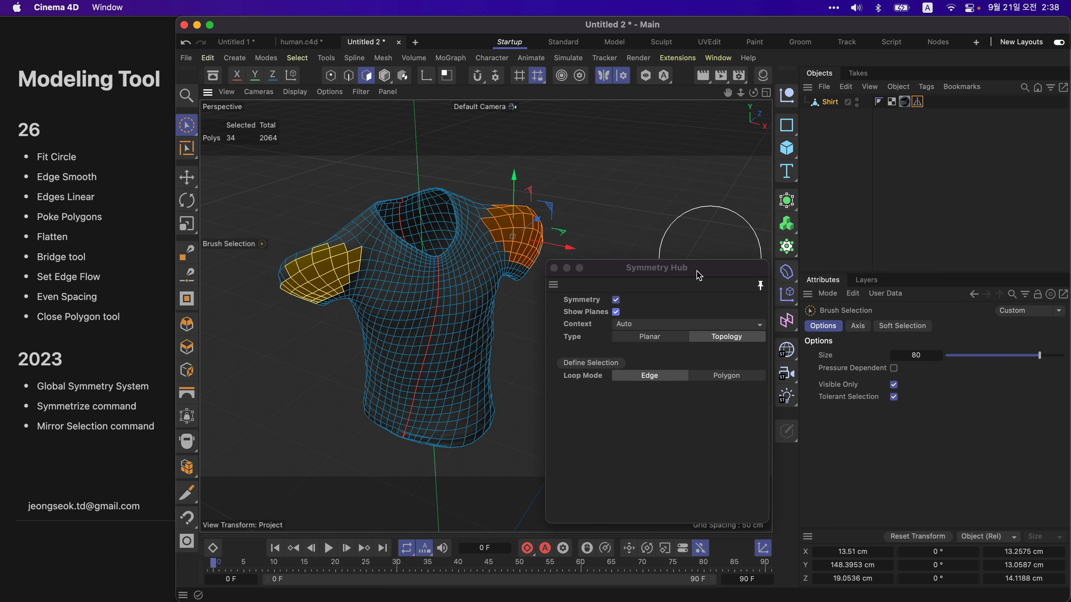
Step: Turn symmetry off, brush-select only the +X sleeve's polygons, and mirror them with Symmetrize Selection
click(616, 300)
drag(523, 224, 534, 212)
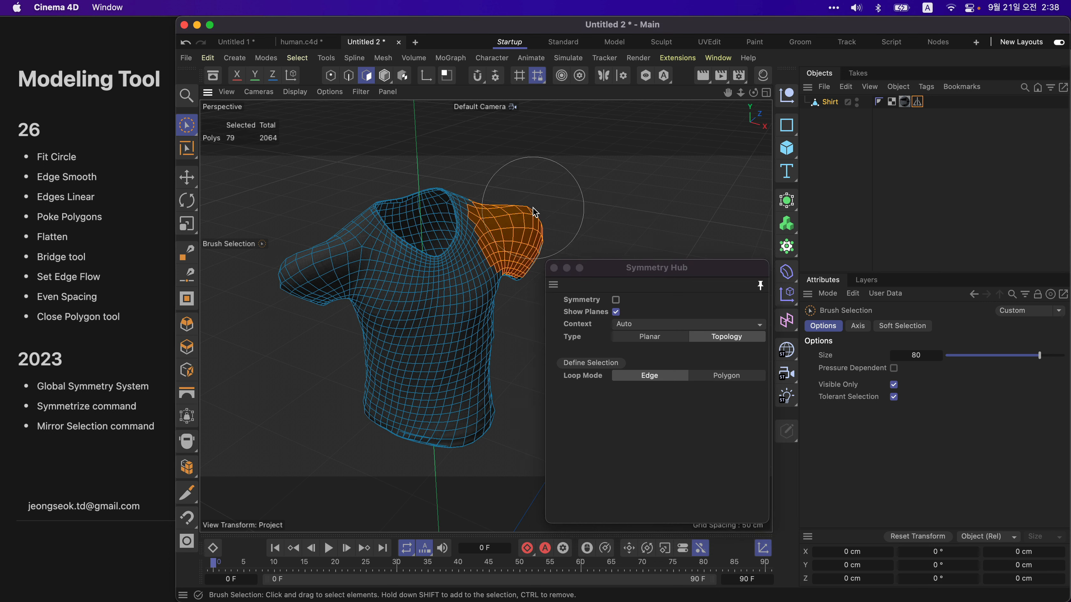
click(303, 59)
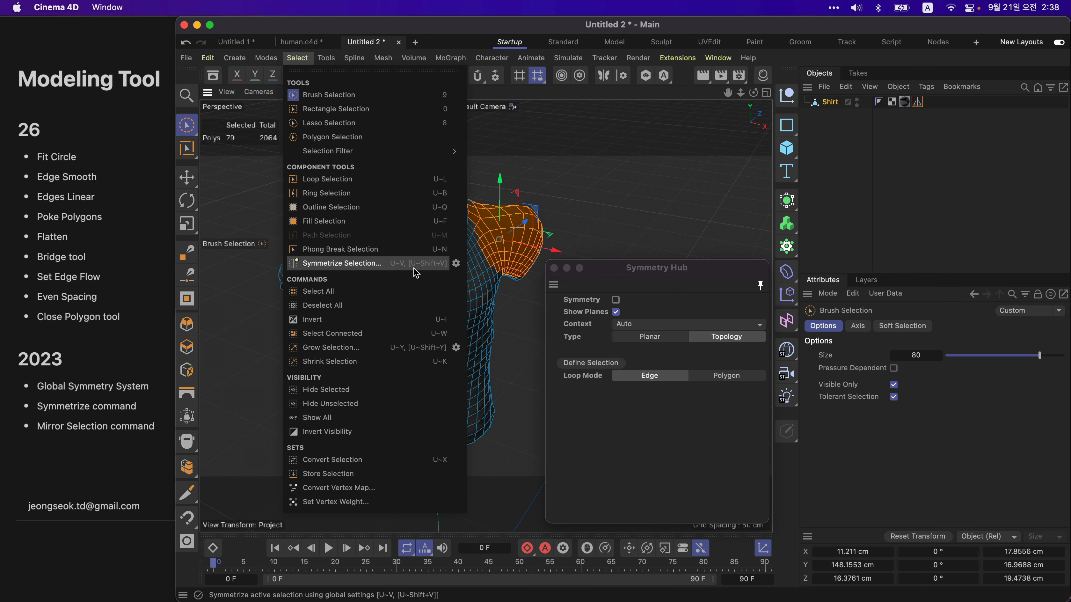
click(356, 265)
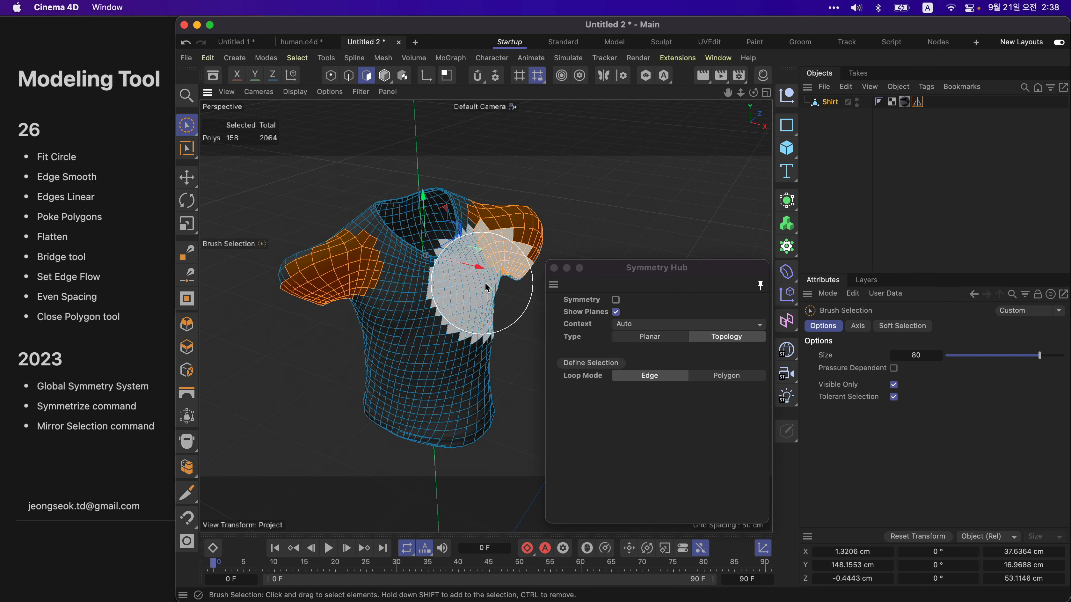
Step: Examine the symmetrized polygon selection on both sleeves of the shirt from several sides
scroll(474, 293, down, 3)
alt+drag(469, 299, 651, 341)
click(729, 336)
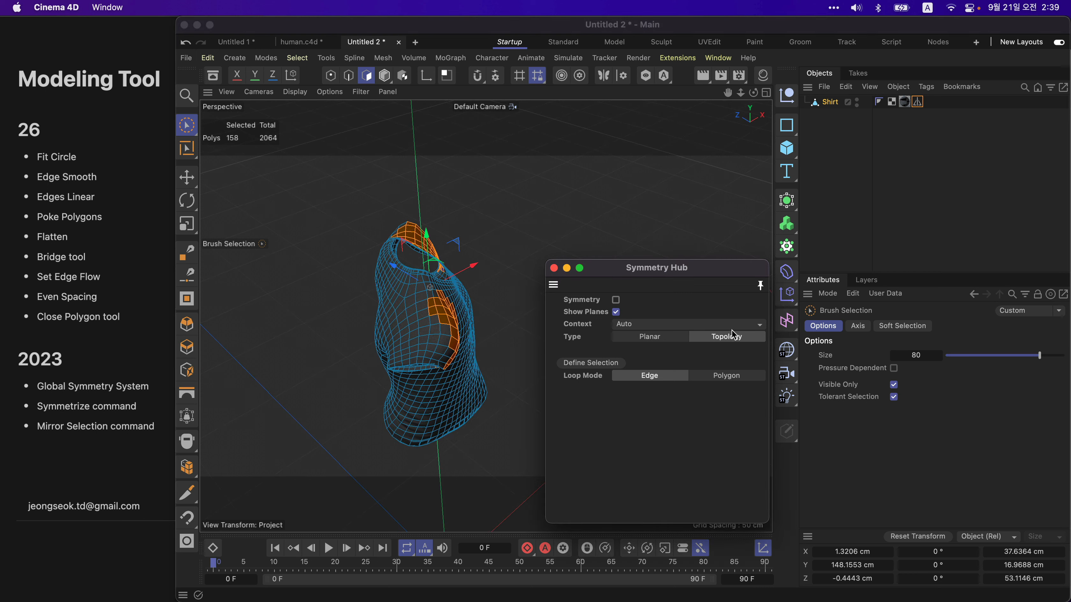
alt+drag(493, 273, 288, 208)
alt+middle_drag(431, 242, 375, 246)
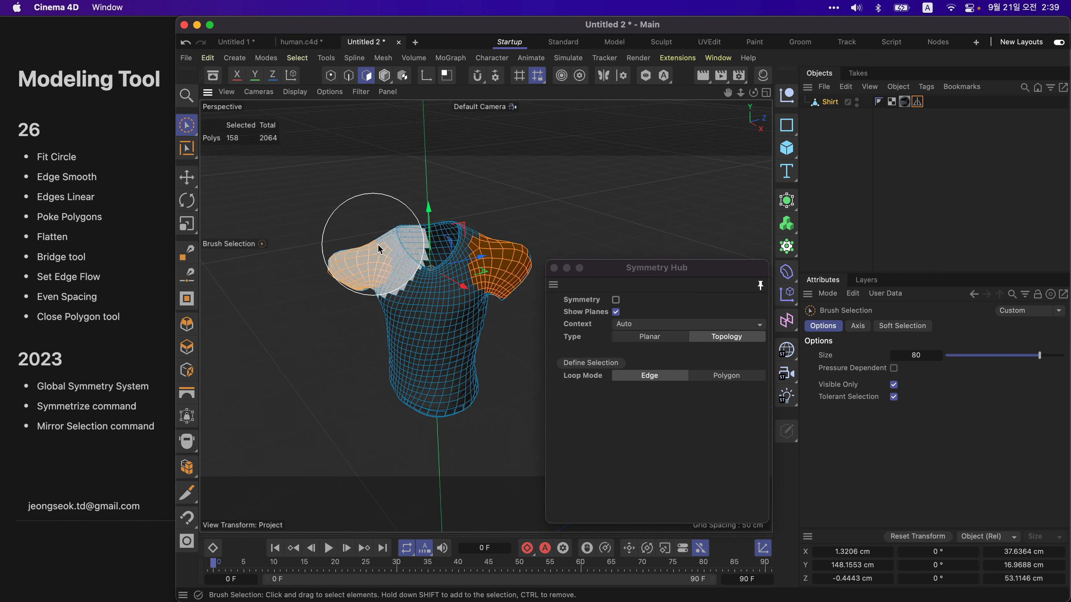
scroll(376, 246, up, 3)
alt+drag(385, 261, 401, 319)
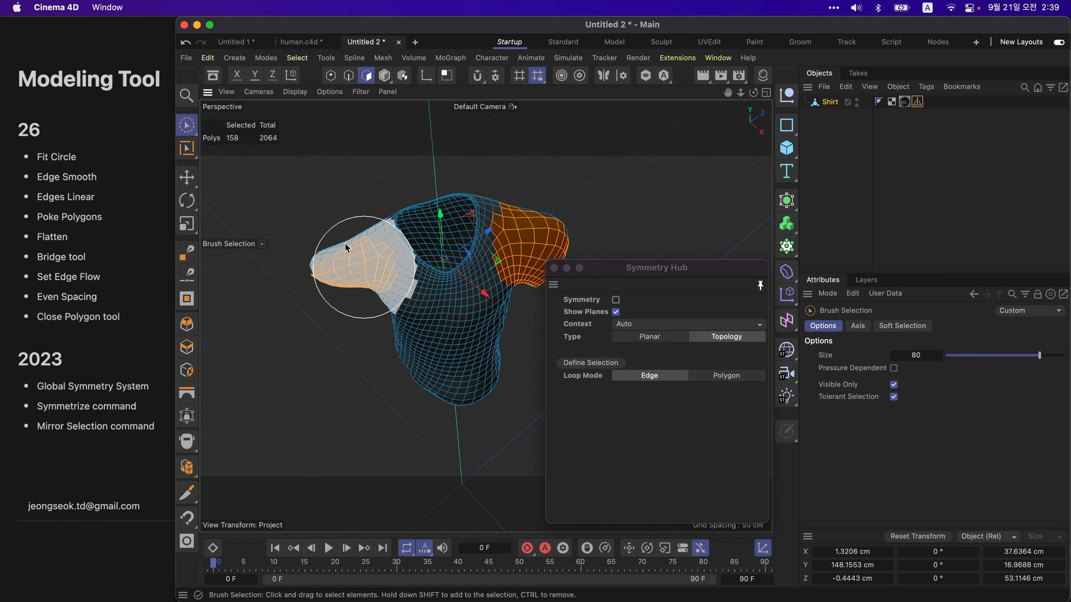
alt+middle_drag(444, 239, 385, 243)
scroll(386, 243, up, 3)
mouse_move(448, 238)
alt+mouse_down()
mouse_move(475, 271)
mouse_move(439, 294)
mouse_move(485, 252)
alt+mouse_up()
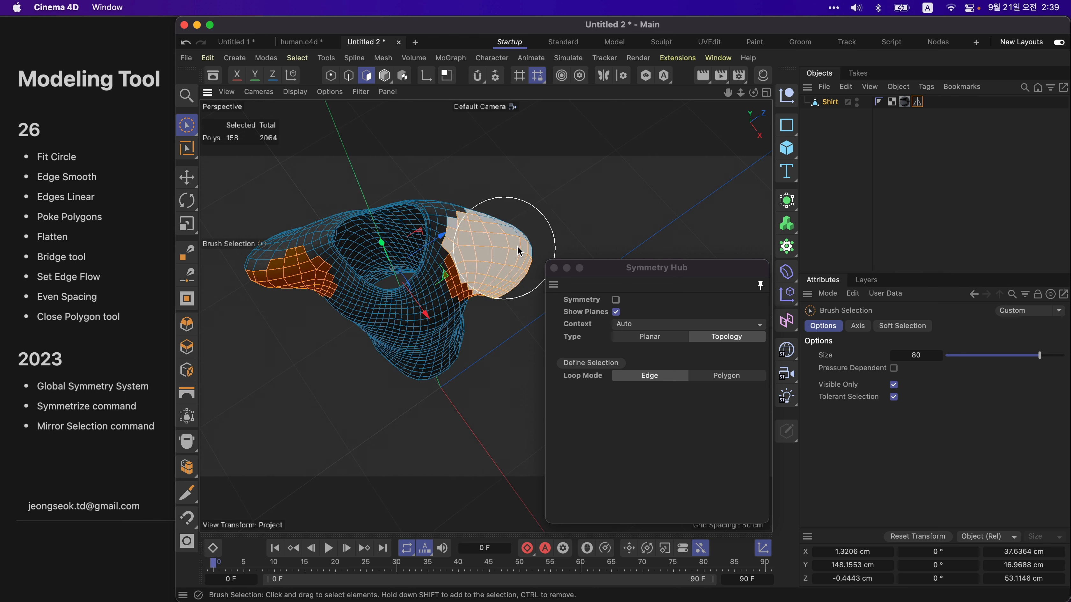
alt+drag(577, 221, 572, 181)
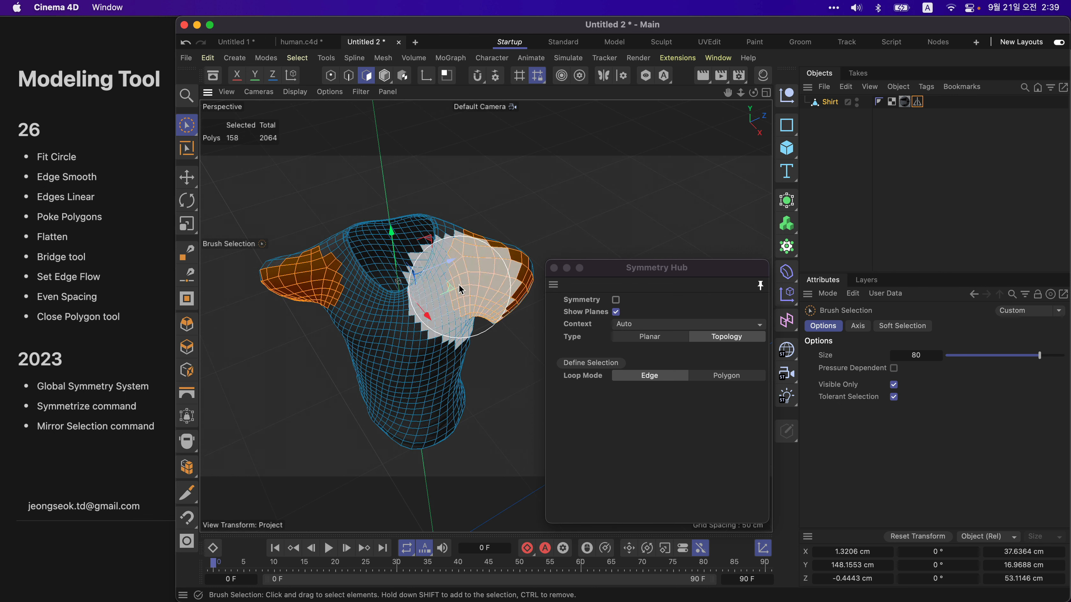
alt+drag(483, 299, 527, 244)
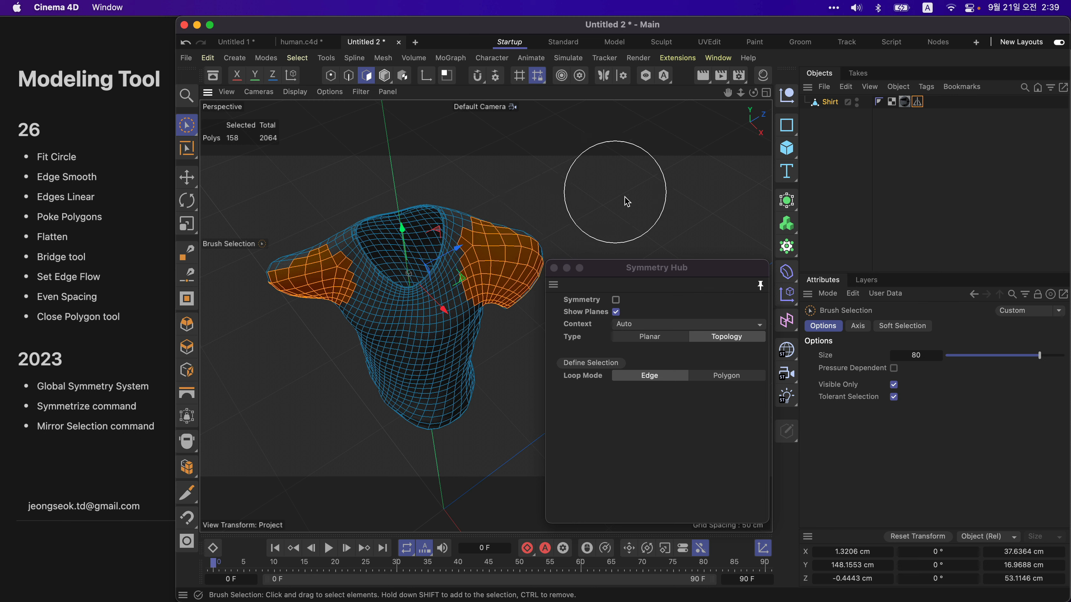
alt+drag(537, 216, 460, 297)
mouse_move(344, 294)
alt+mouse_down()
mouse_move(233, 264)
mouse_move(278, 269)
alt+mouse_up()
mouse_move(498, 274)
alt+mouse_down()
mouse_move(495, 225)
mouse_move(532, 213)
alt+mouse_up()
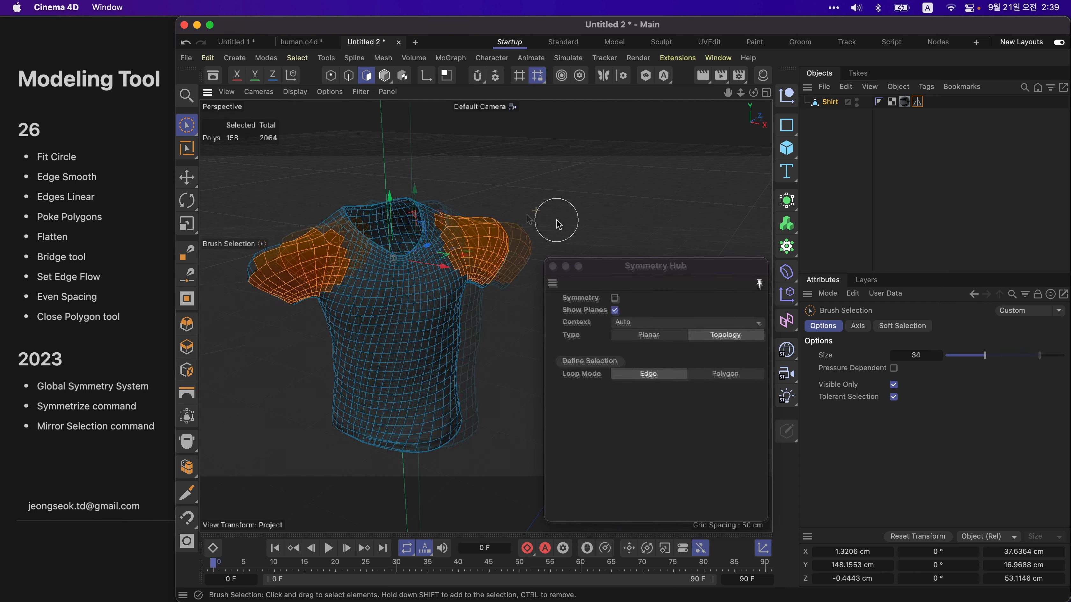
mouse_move(557, 220)
alt+mouse_down()
mouse_move(518, 226)
mouse_move(562, 221)
mouse_move(576, 231)
mouse_move(543, 234)
alt+mouse_up()
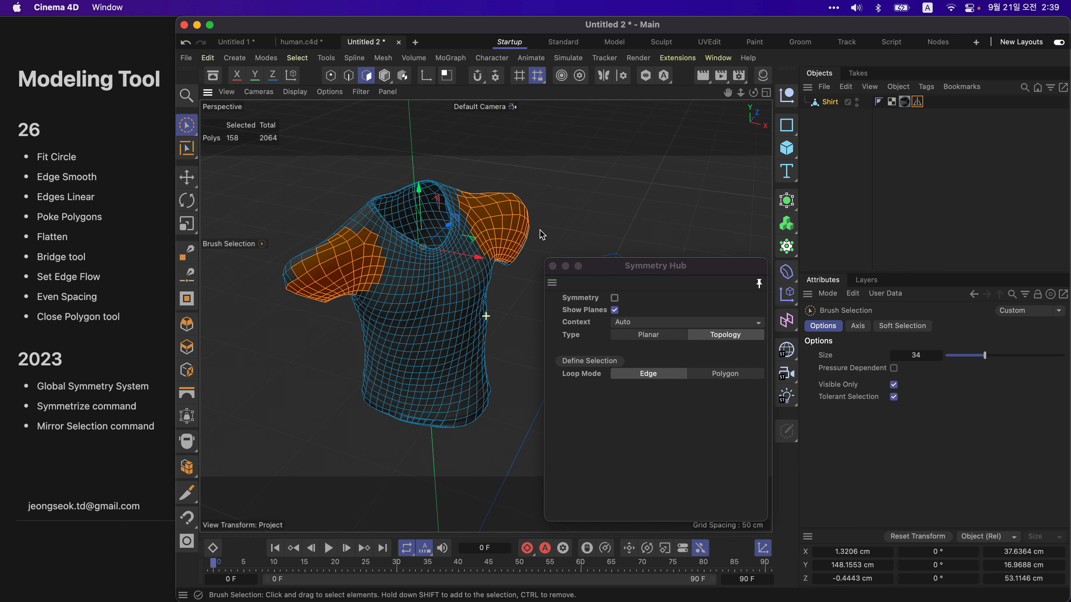
click(588, 222)
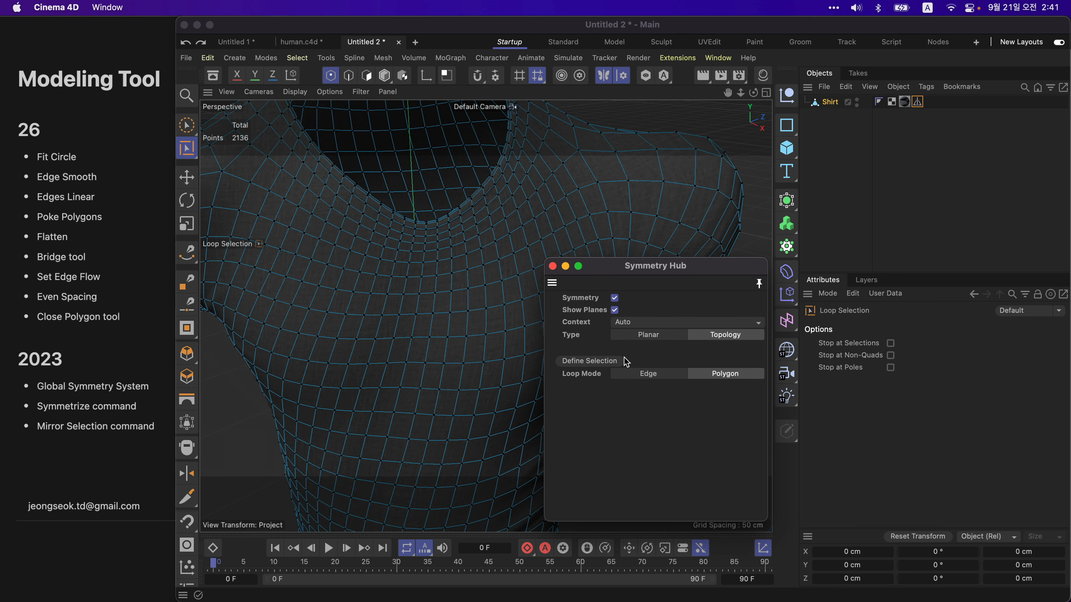
Step: Loop-select the shirt's centre edge loop in edge mode and dissolve it to leave a central strip of polygons
click(408, 304)
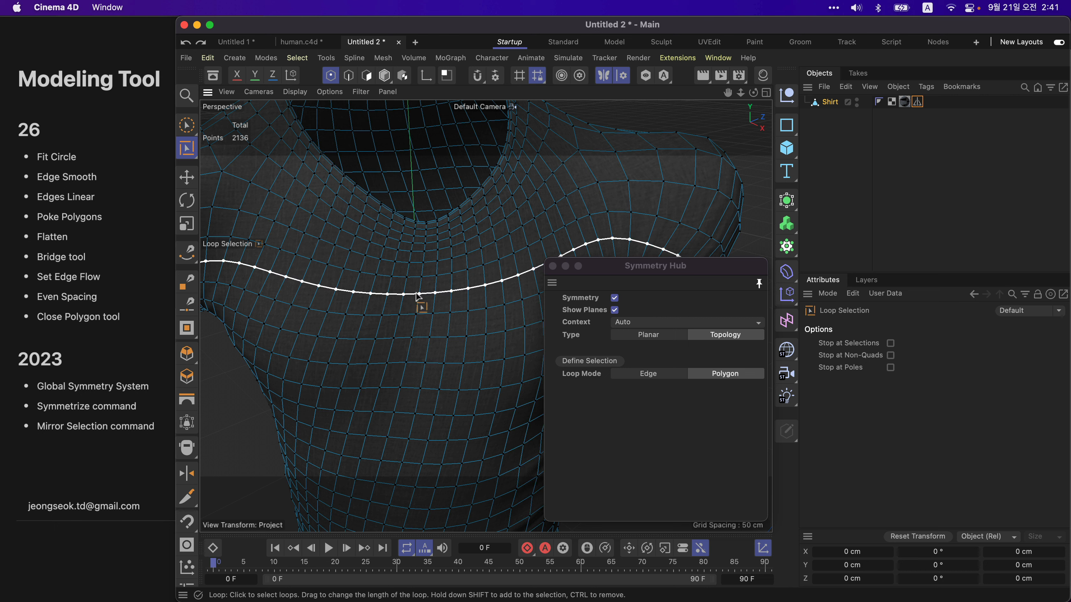
click(349, 75)
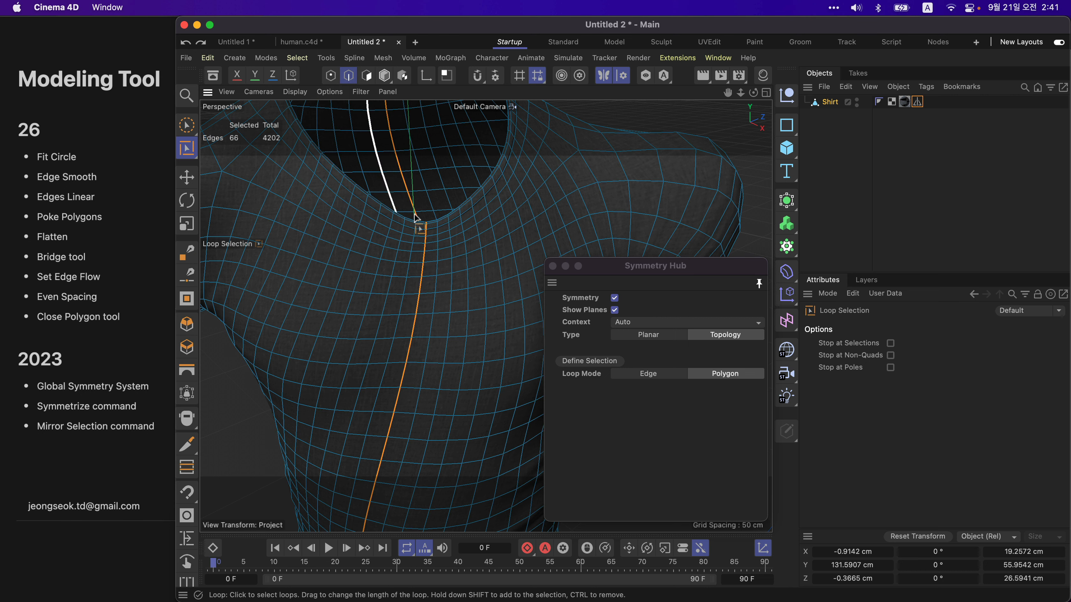
key(m)
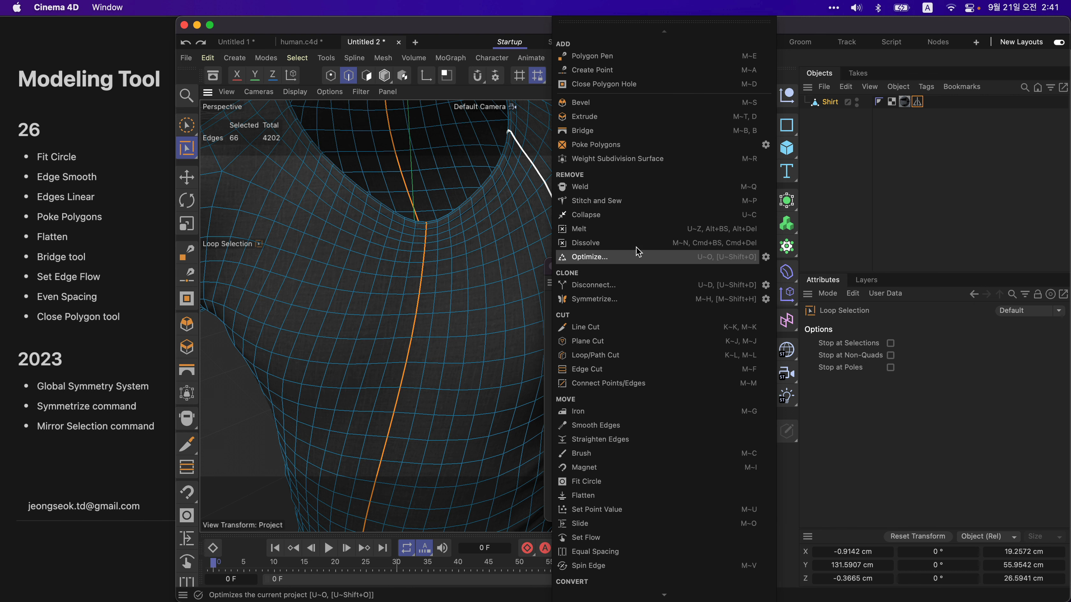
click(582, 243)
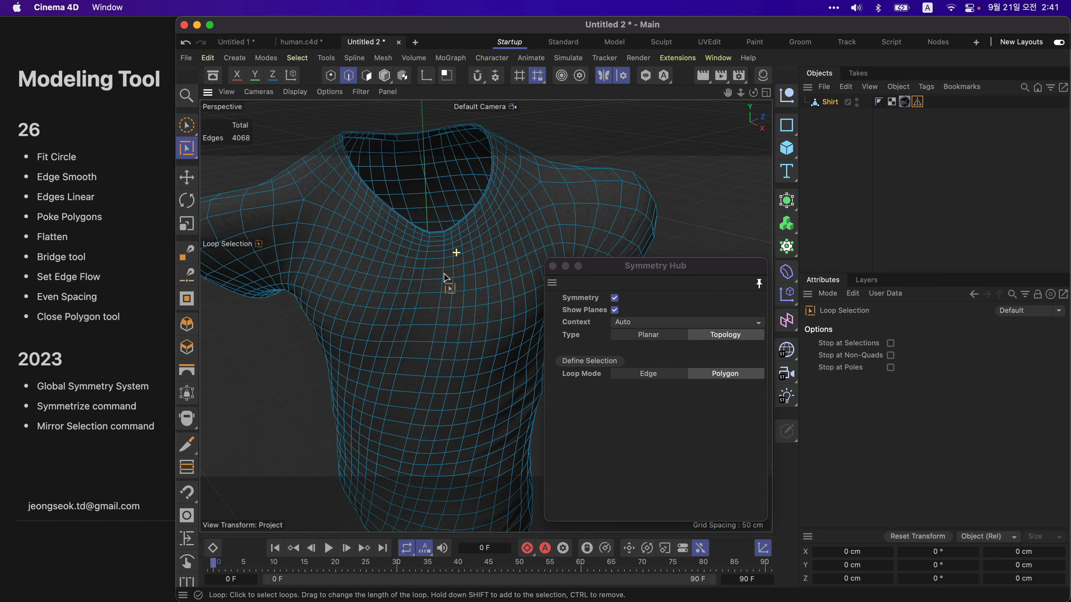
scroll(442, 276, up, 2)
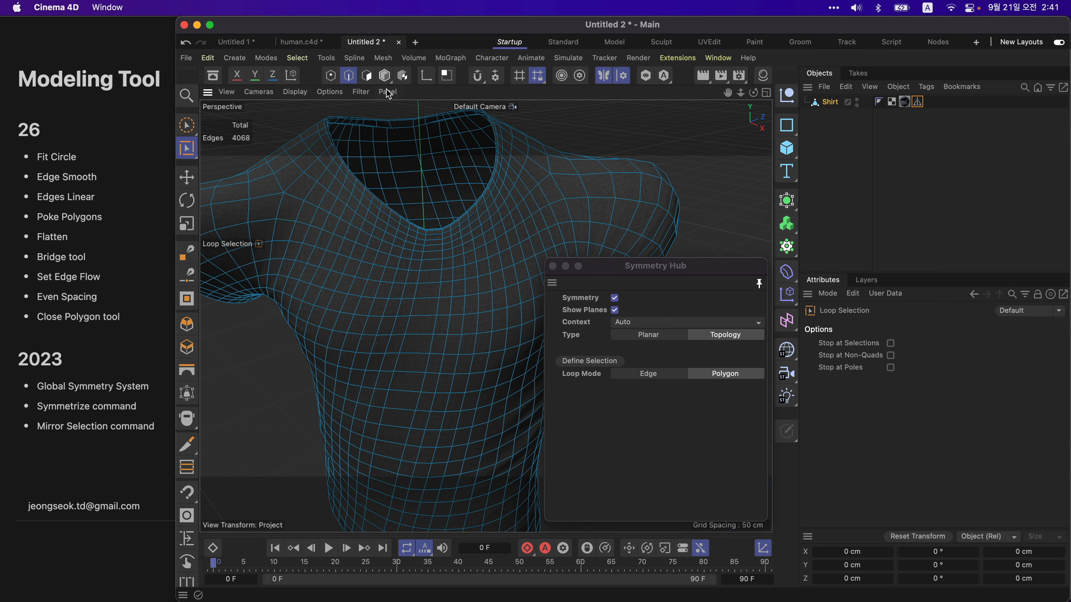
Step: Loop-select the shirt's central polygon strip and define it as the Topology symmetry selection with Polygon loop mode
click(367, 77)
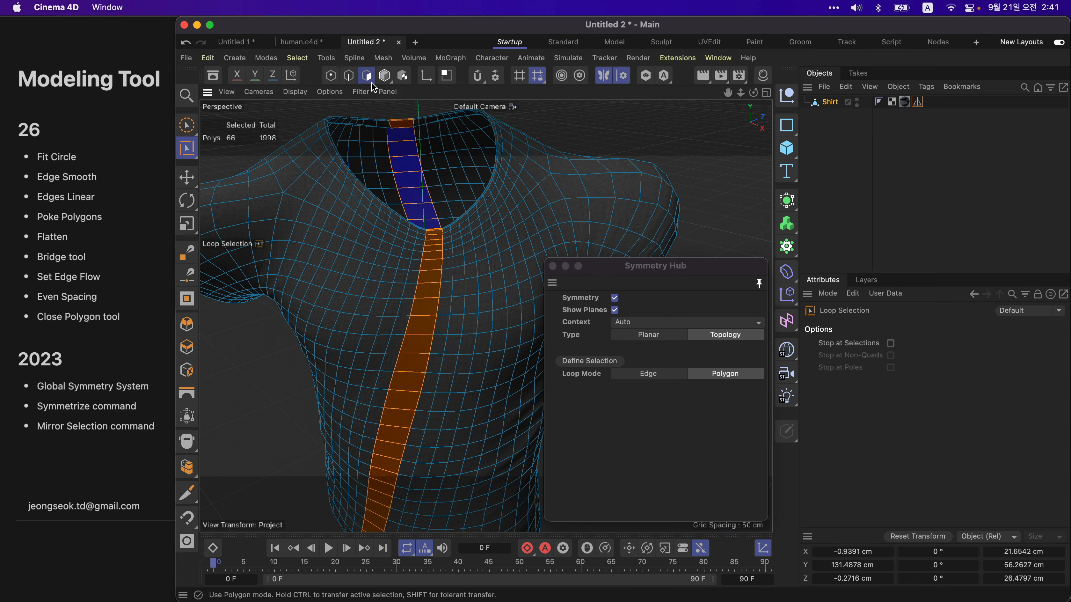
click(429, 265)
shift+click(404, 171)
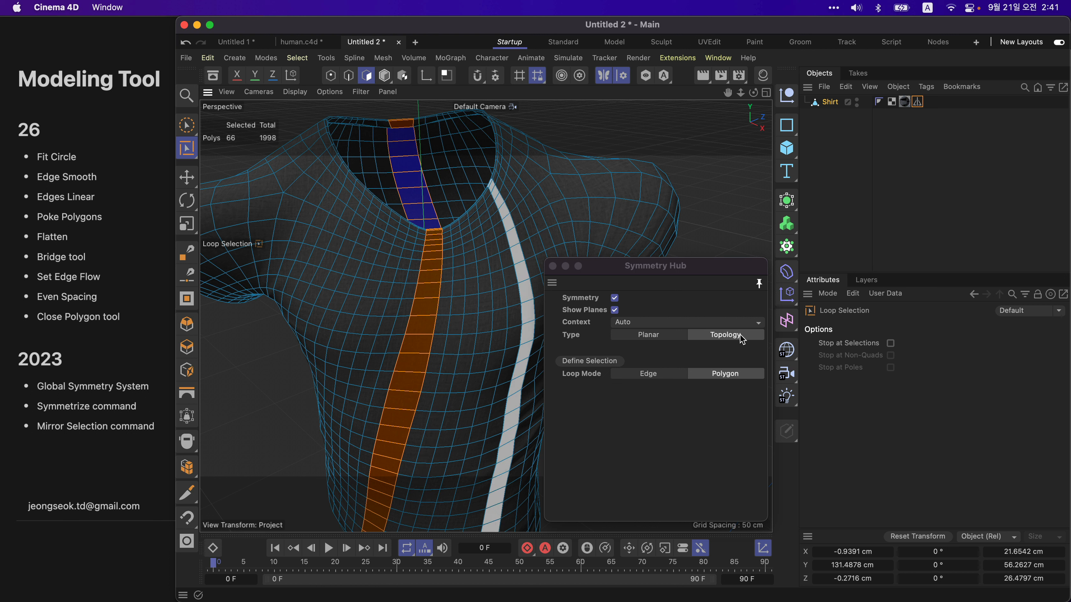
click(596, 363)
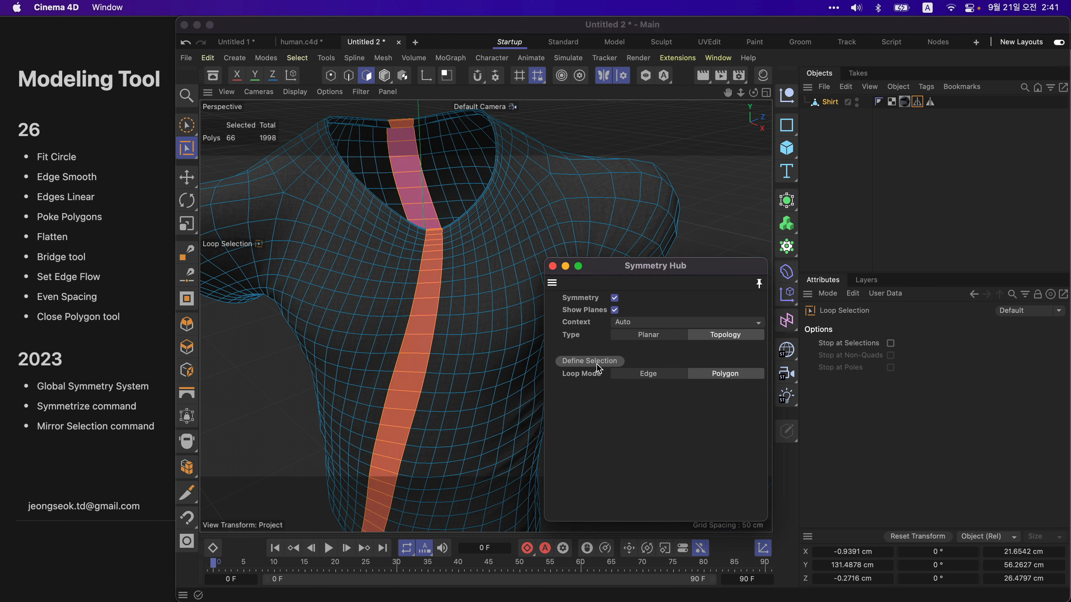
Step: Inspect the new Symmetry Selection tag on the Shirt and delete the older symmetry selection tag
click(932, 103)
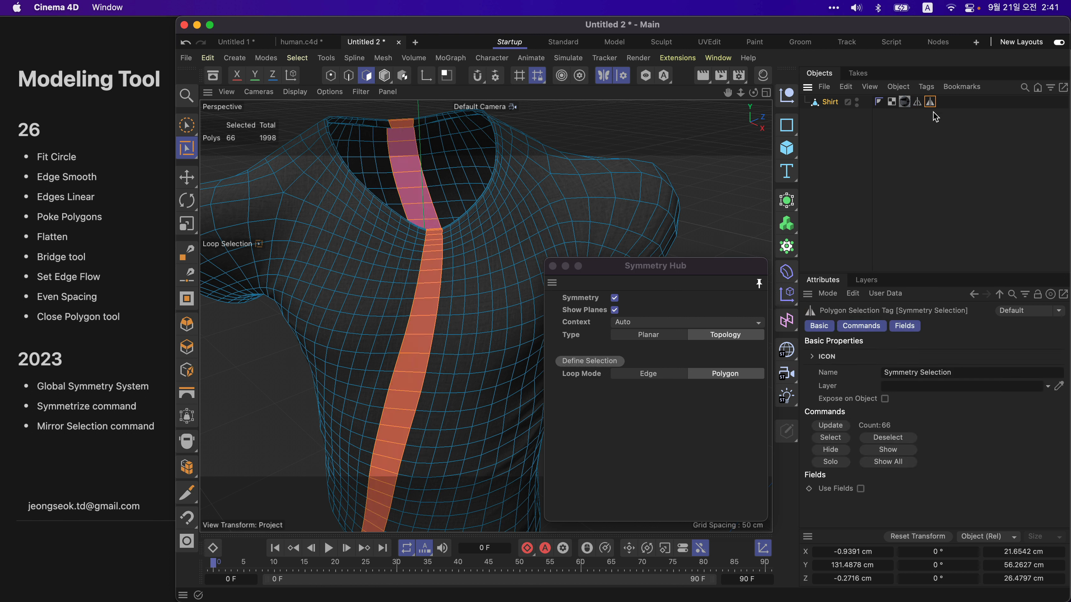
click(918, 103)
key(Delete)
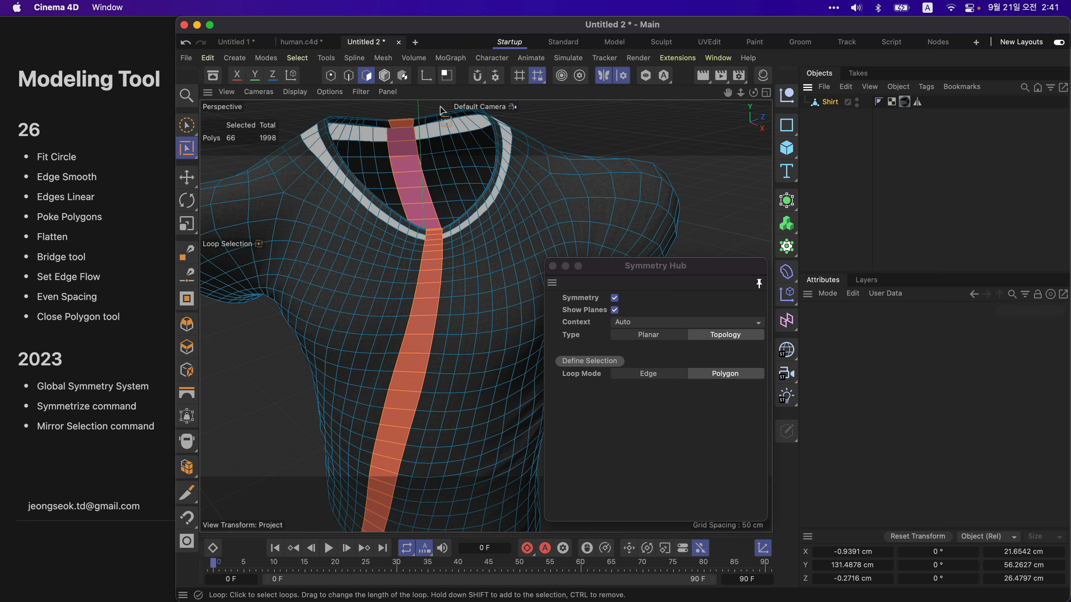
Step: Switch to point mode and deform the +X sleeve with the Magnet under polygon-based Topology symmetry
click(327, 74)
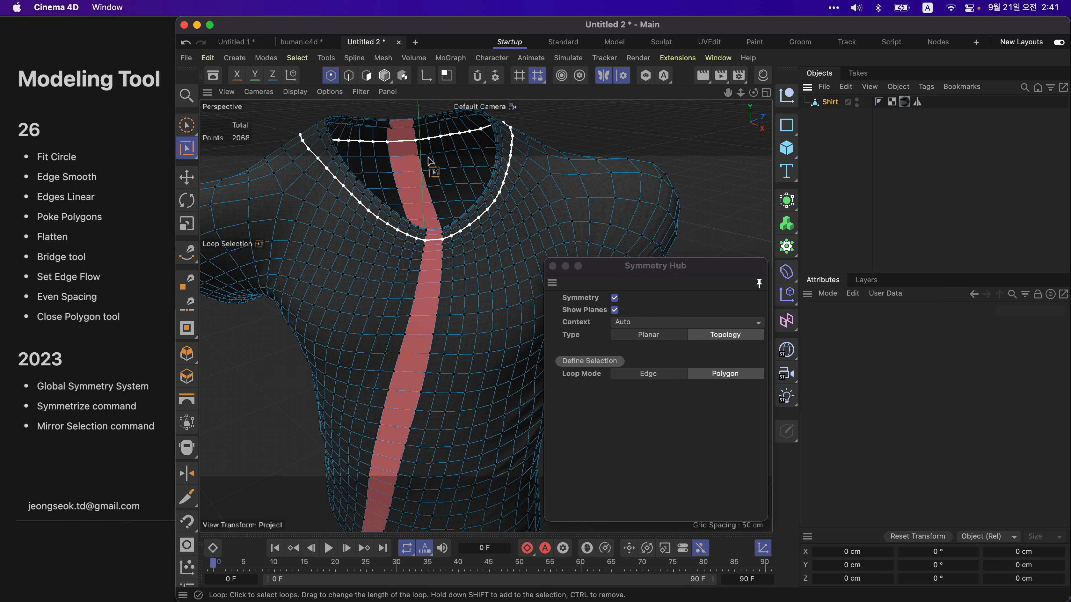
right_click(680, 165)
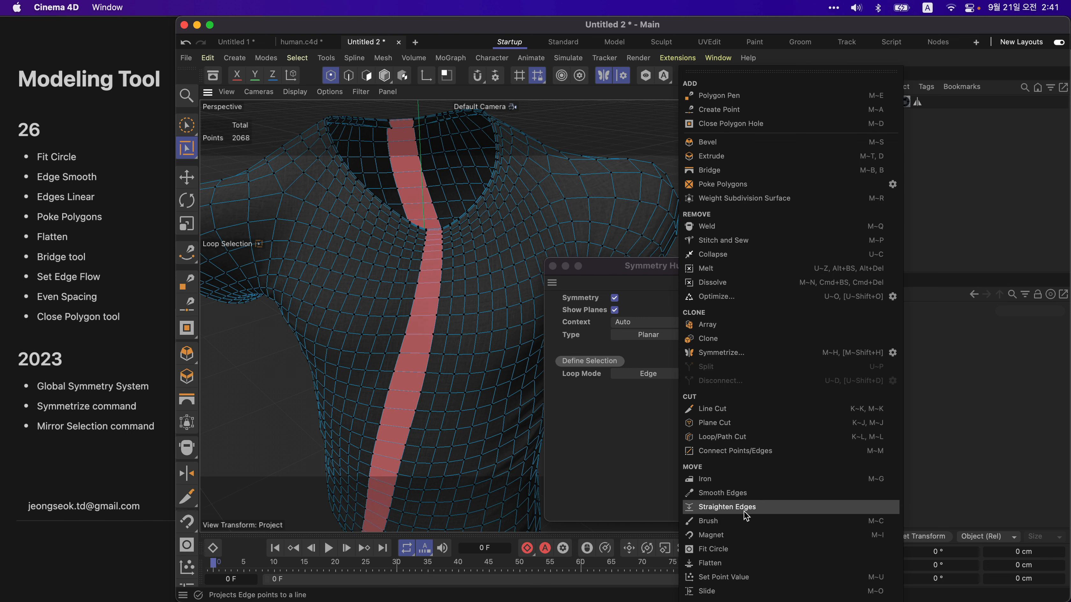
click(716, 534)
middle_drag(659, 201, 642, 203)
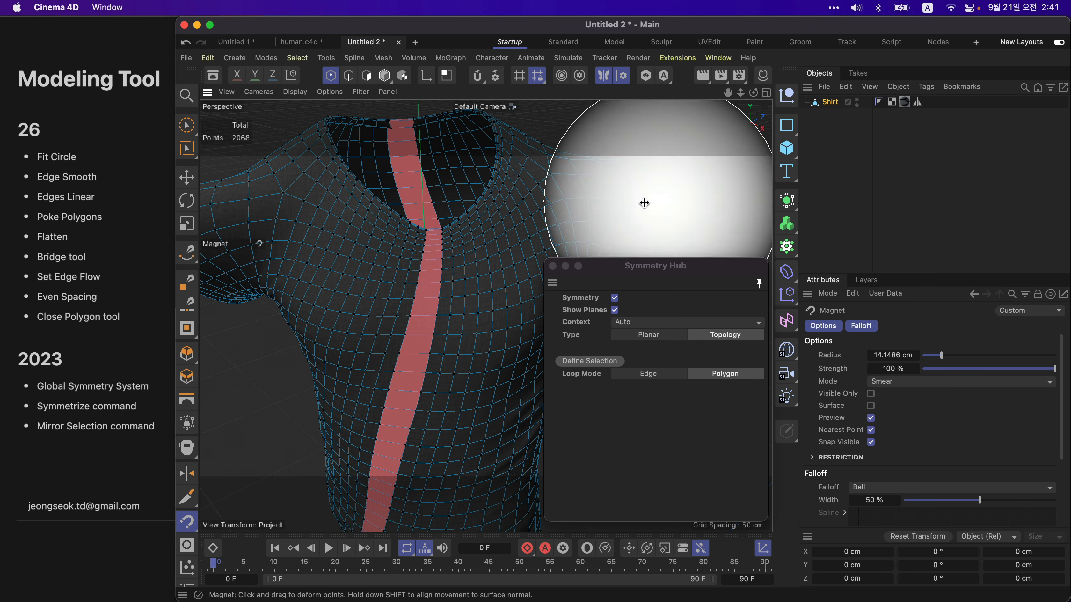
alt+right_drag(642, 201, 611, 213)
mouse_move(647, 203)
mouse_down()
mouse_move(655, 180)
mouse_move(601, 194)
mouse_move(634, 197)
mouse_up()
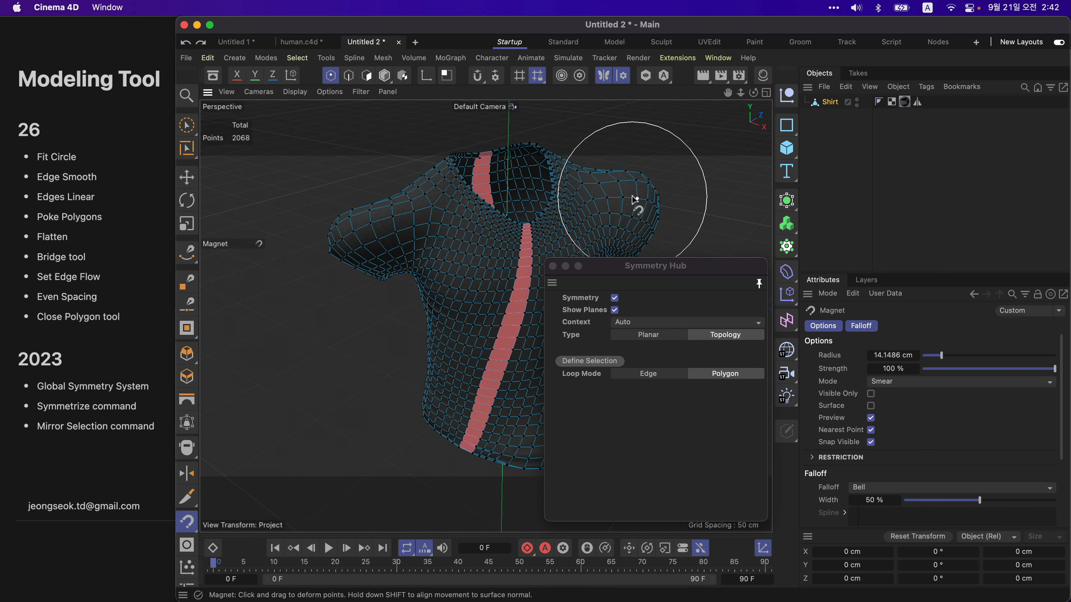